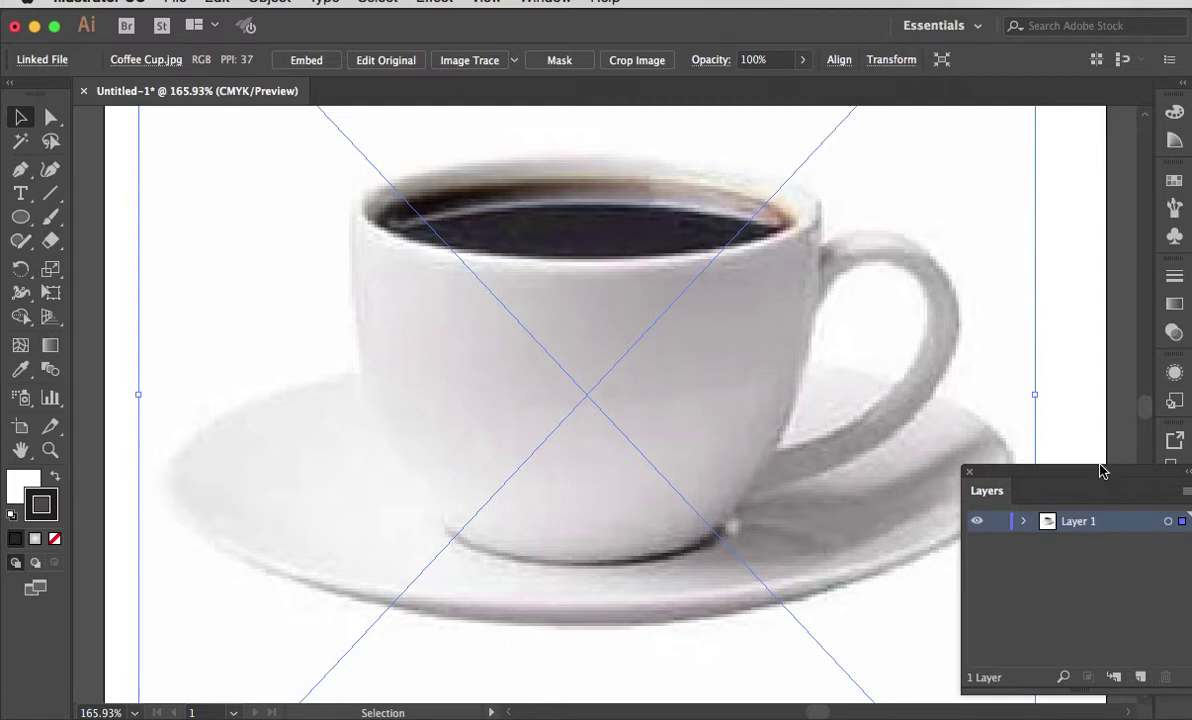
Close the floating Layers panel, reset the Essentials workspace and hide the Libraries panel.
left_click(969, 473)
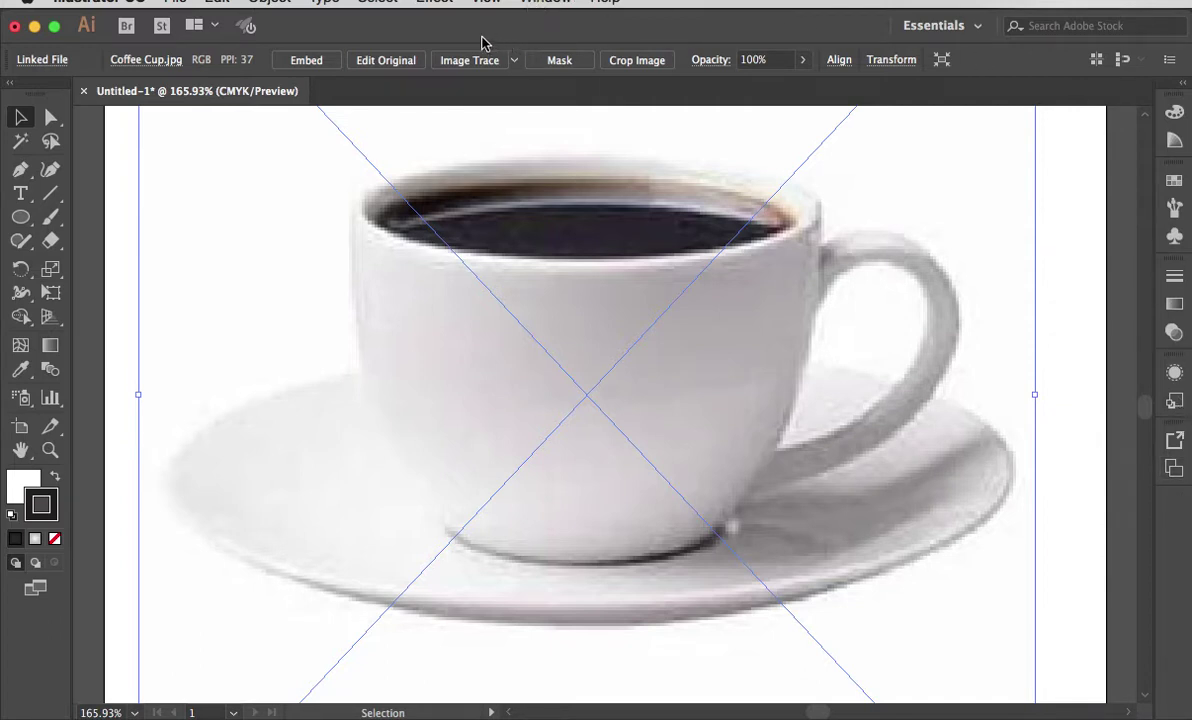
left_click(553, 3)
mouse_move(578, 78)
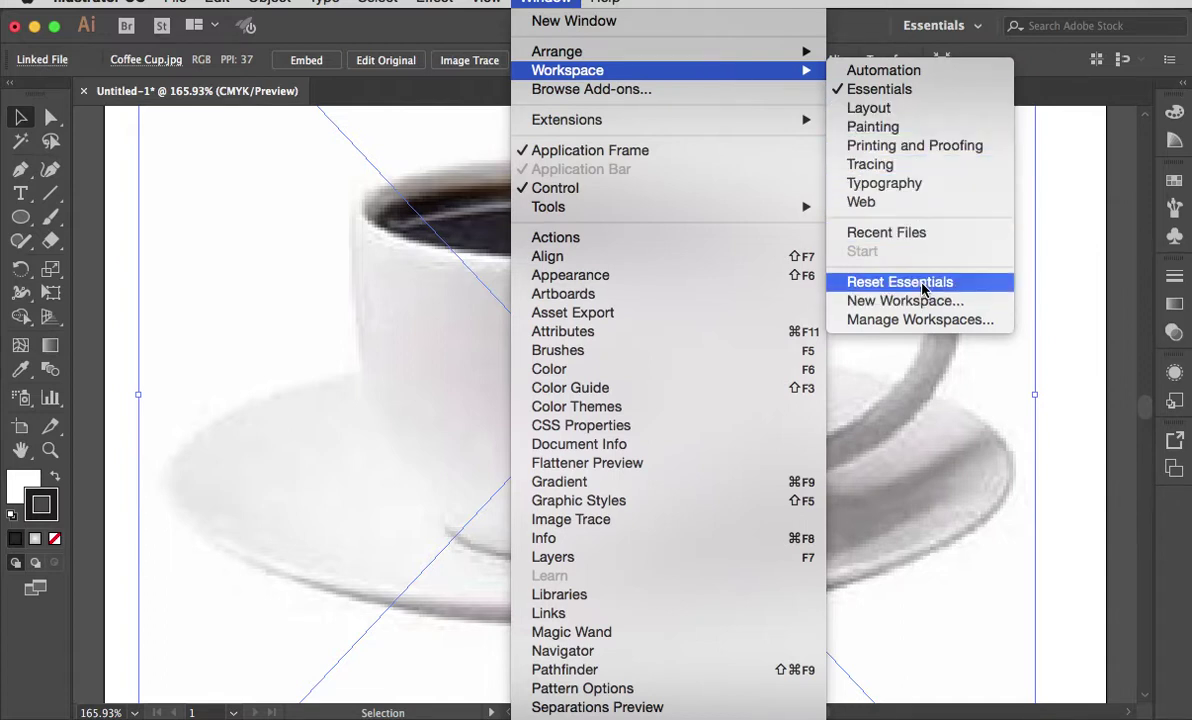
left_click(923, 284)
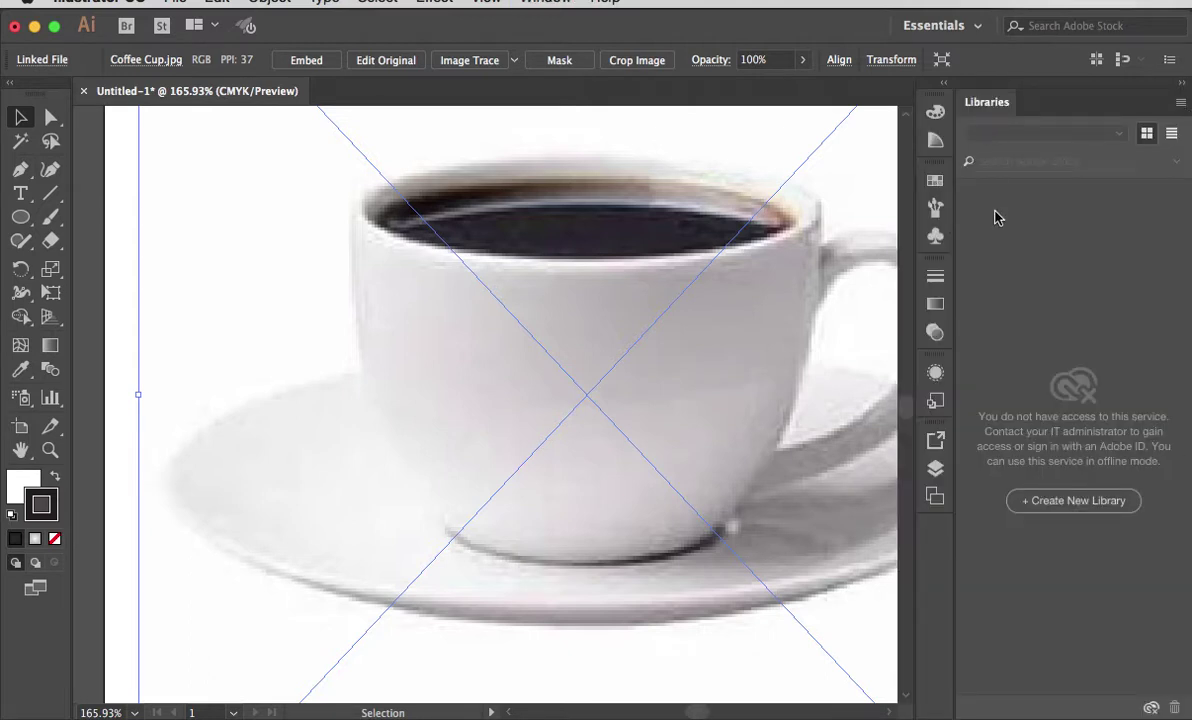
left_click(536, 4)
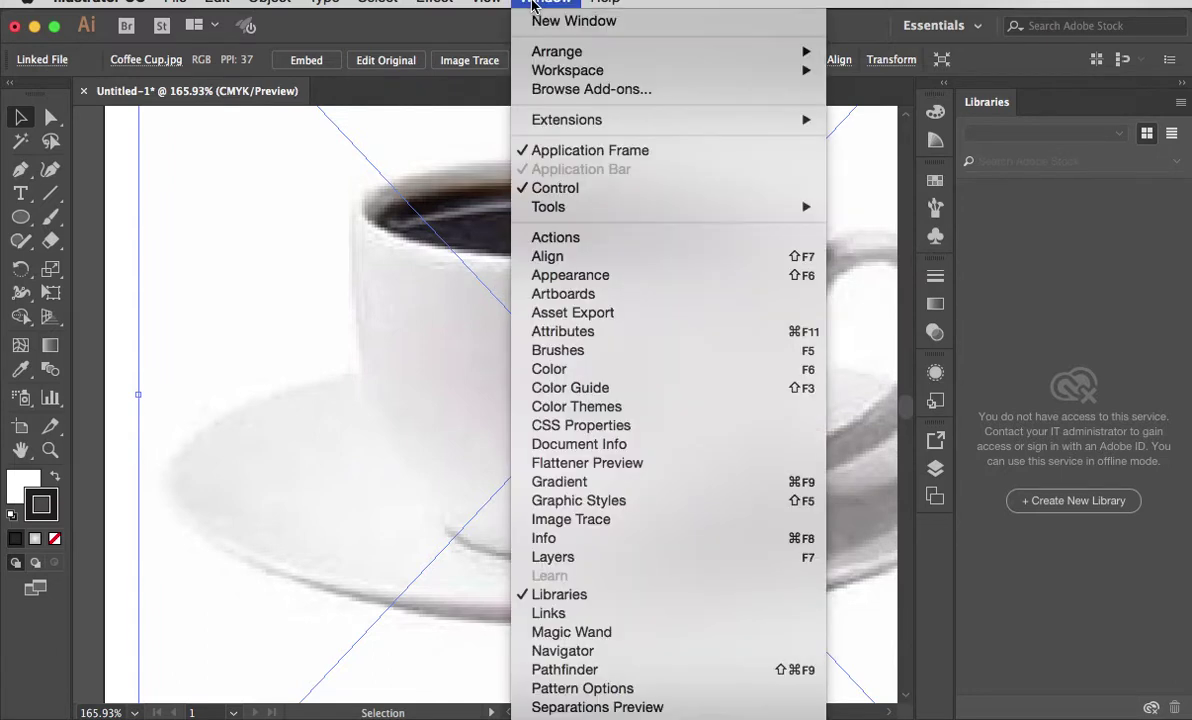
left_click(548, 595)
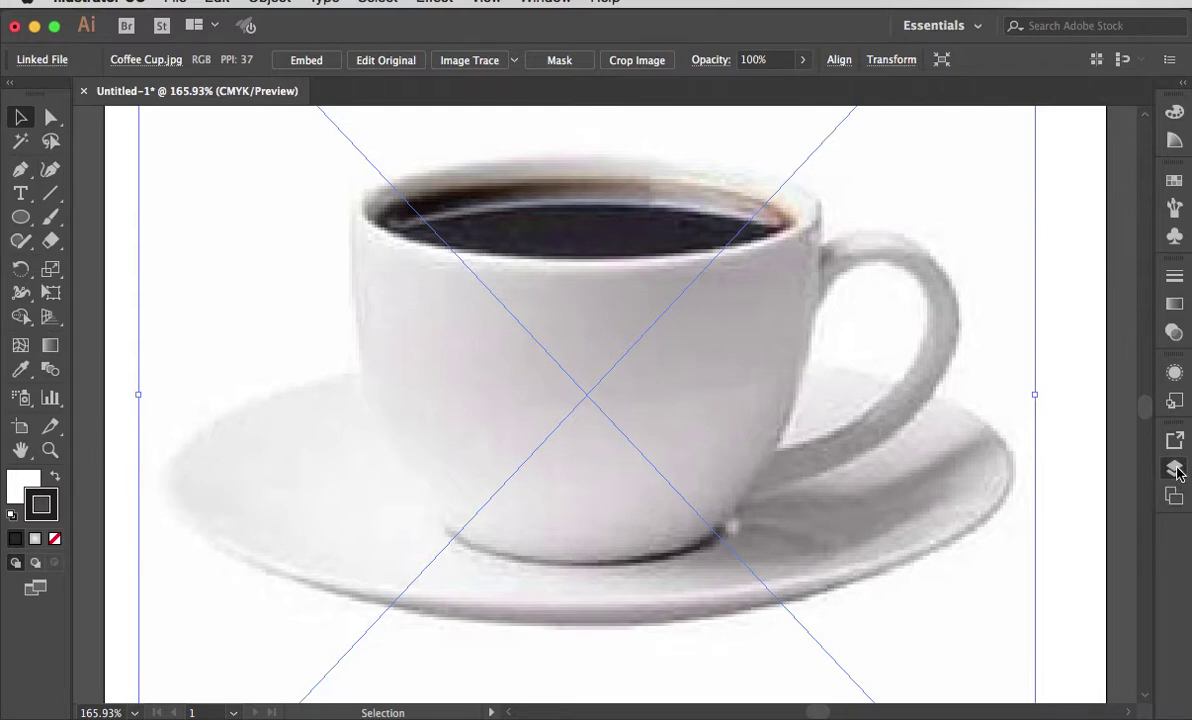
Create a new layer named Saucer above Layer 1 and lock Layer 1.
left_click(1176, 470)
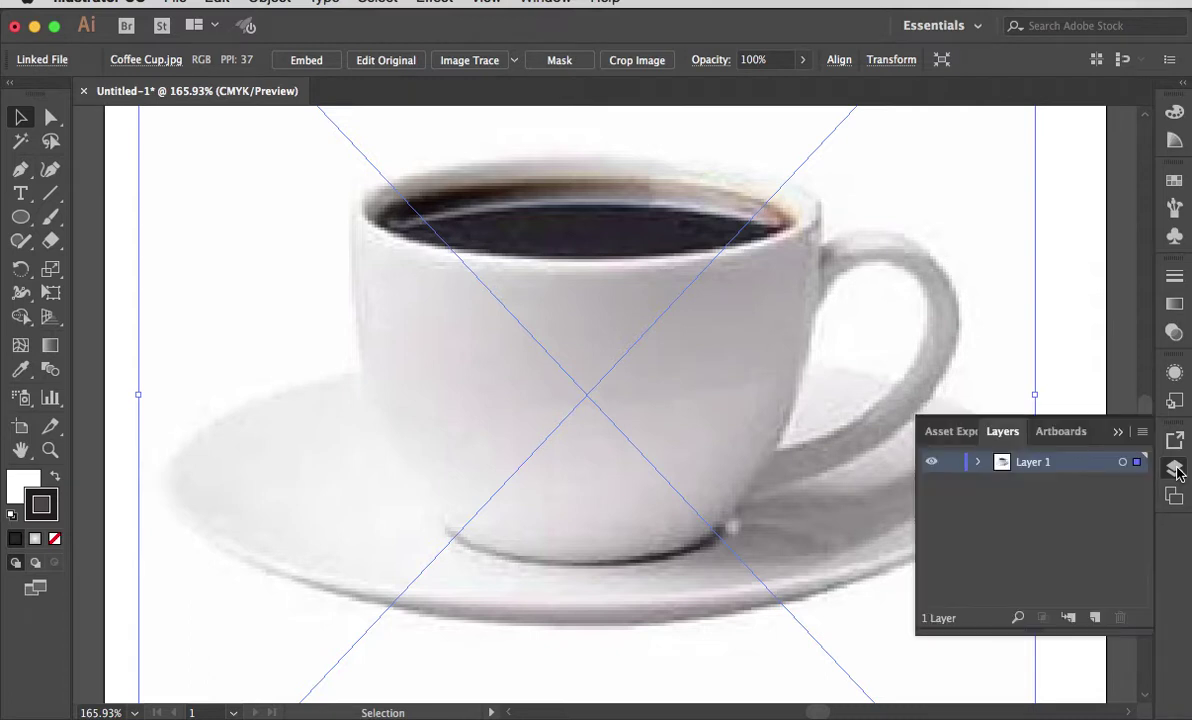
key("F7")
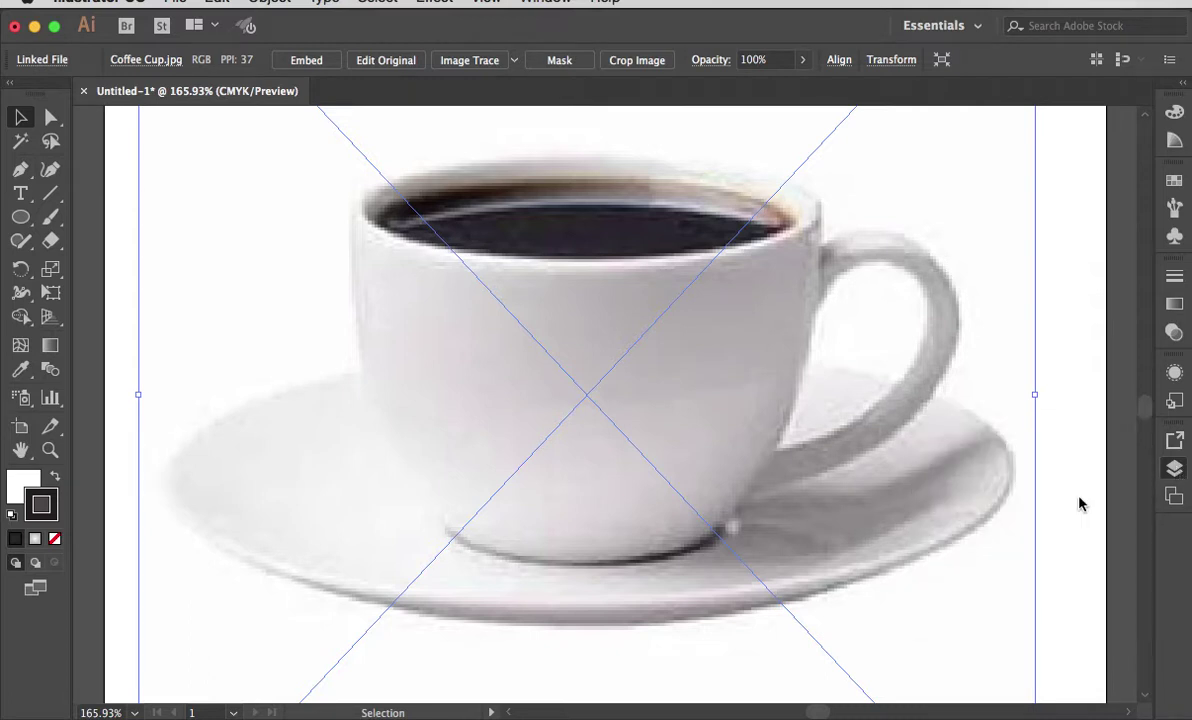
left_click(1176, 470)
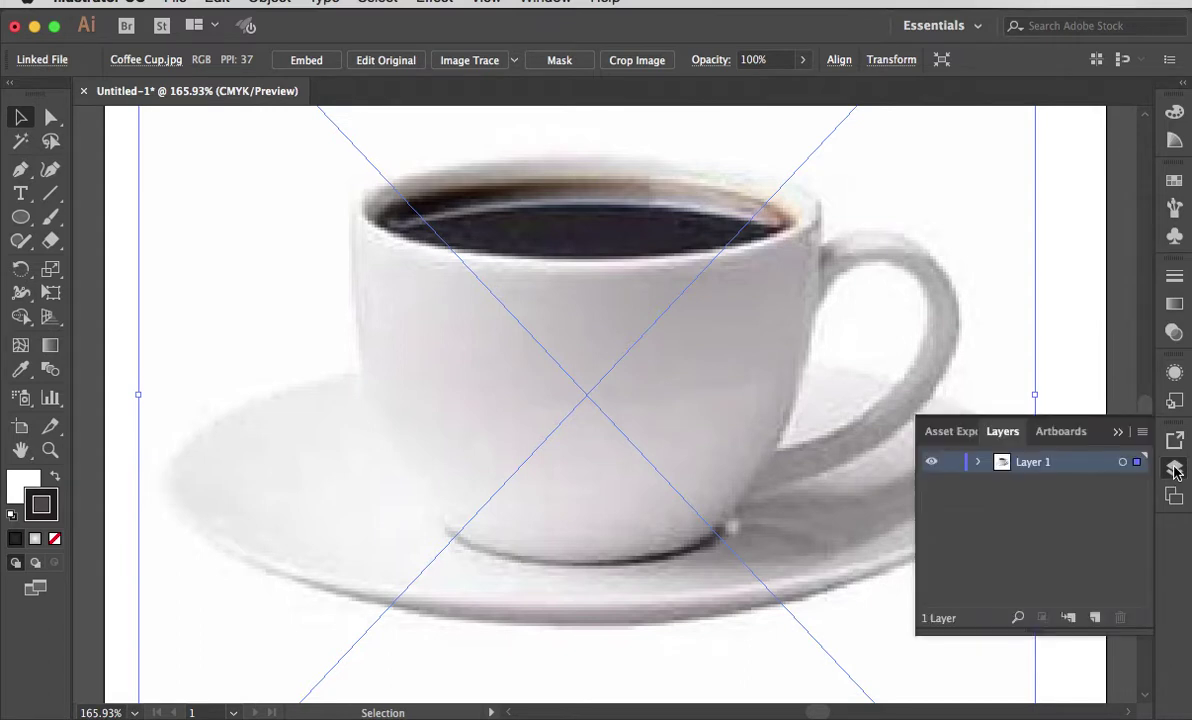
left_click(1096, 620)
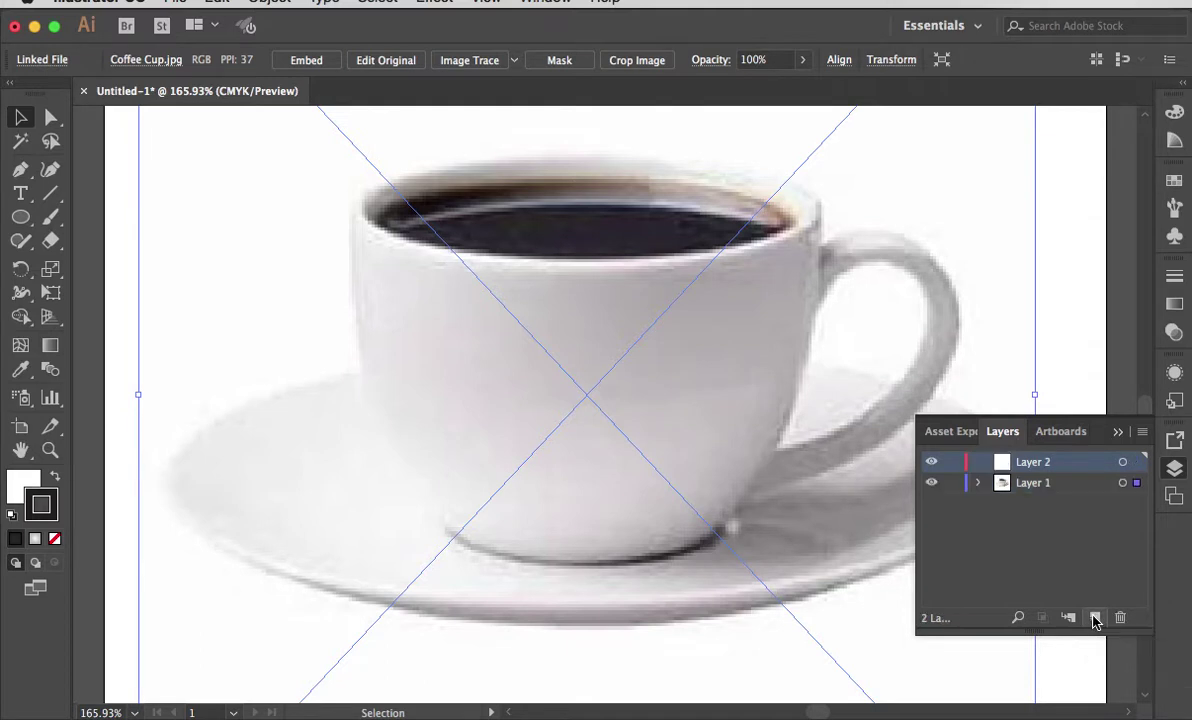
double_click(1036, 463)
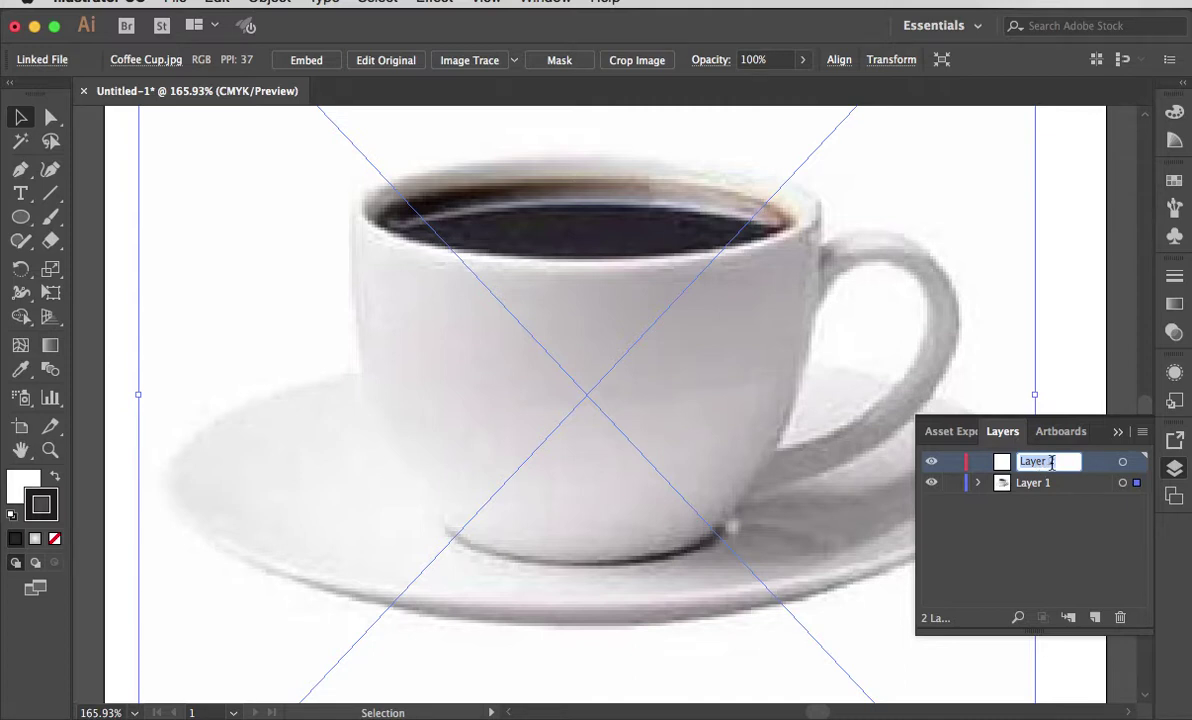
type("Saucer")
left_click(953, 484)
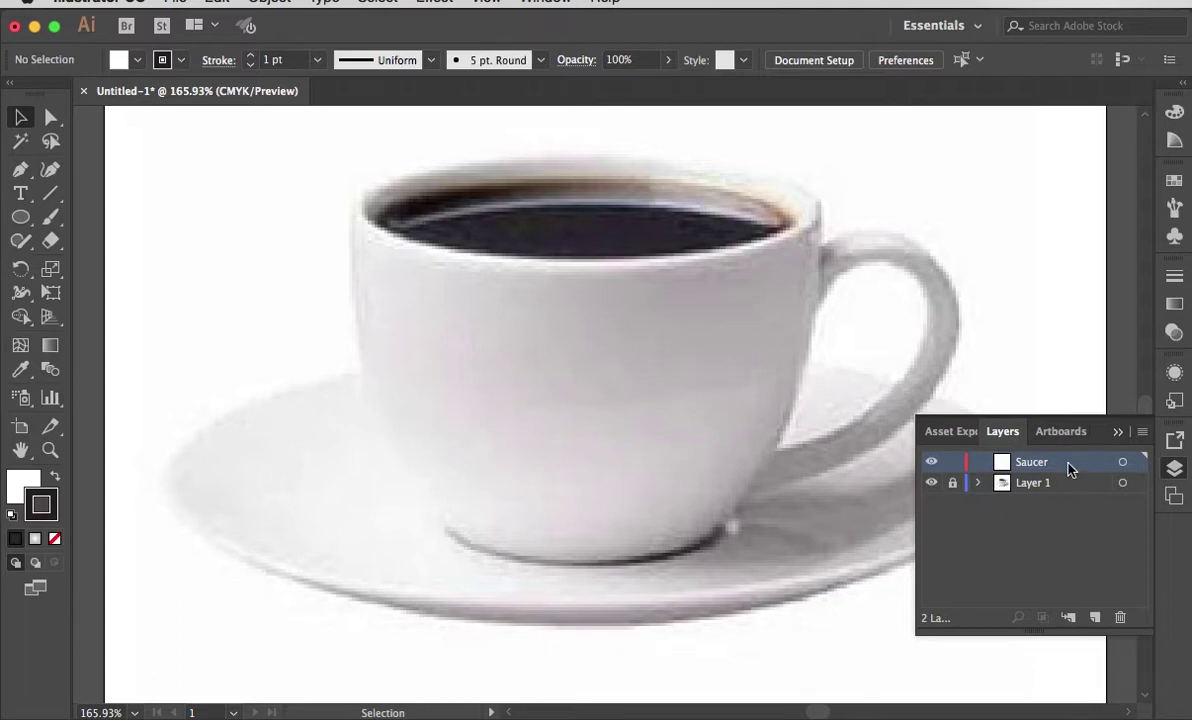
left_click(1021, 441)
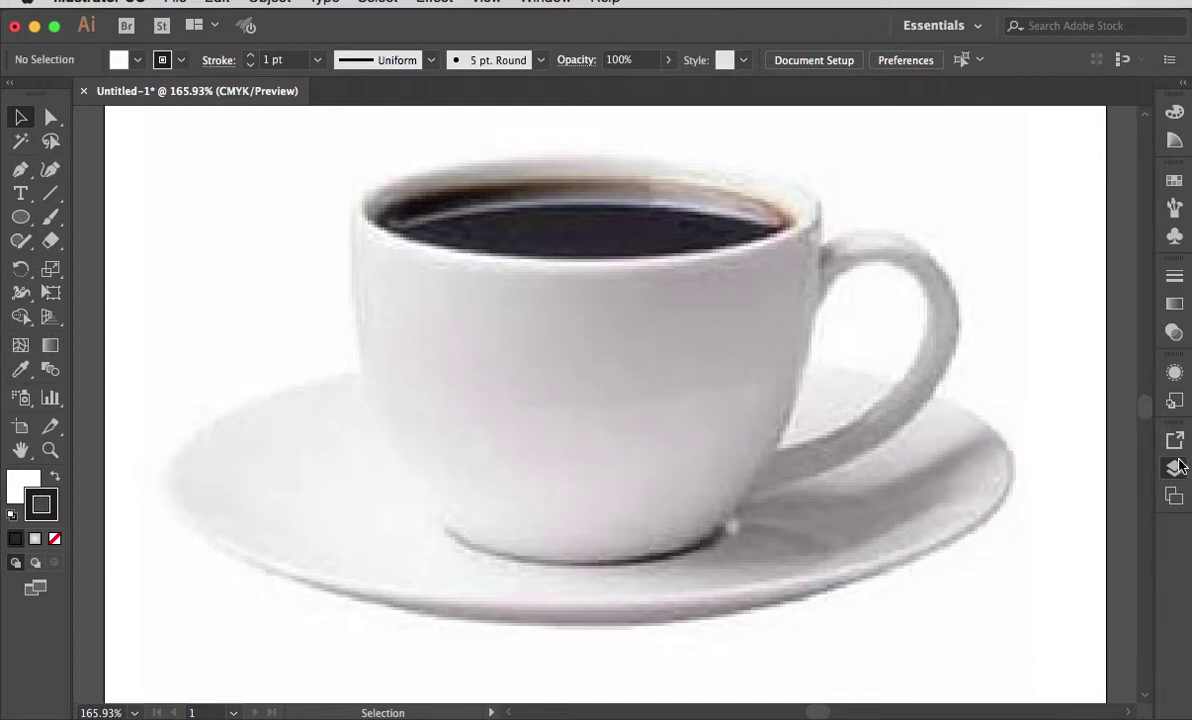
Draw an ellipse outward from the saucer's centre, about 7.2 in wide and 2.3 in high, spanning the saucer's width.
left_click(22, 218)
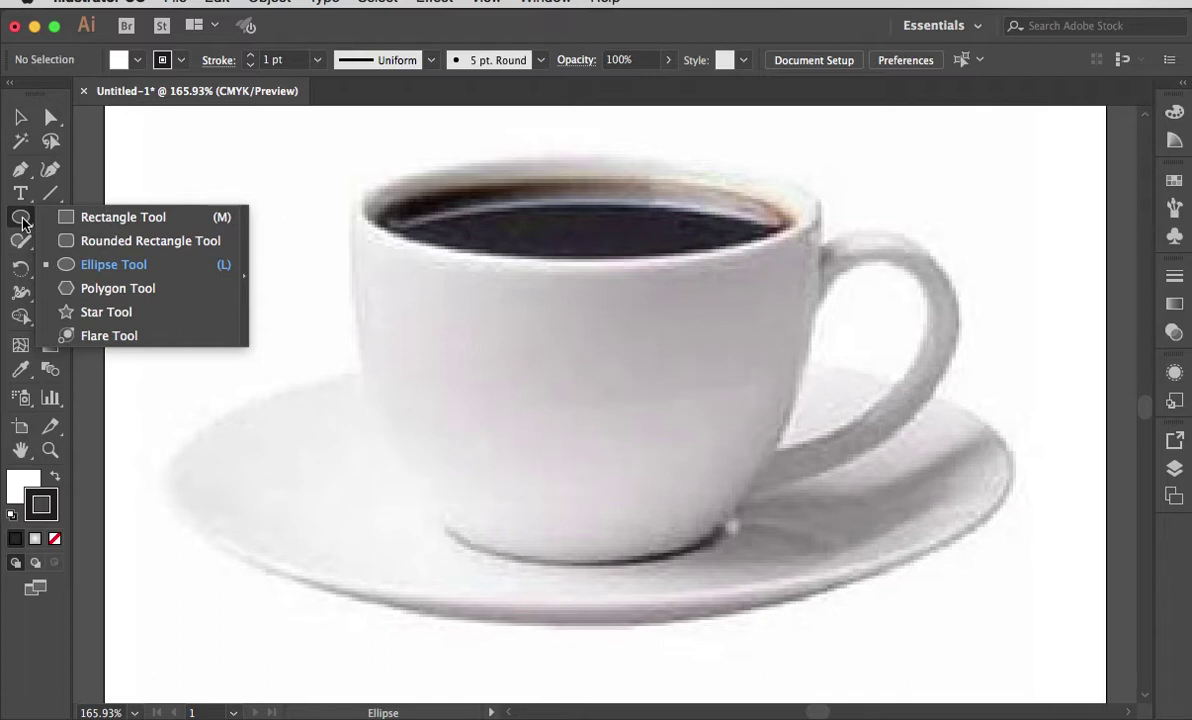
left_click(22, 218)
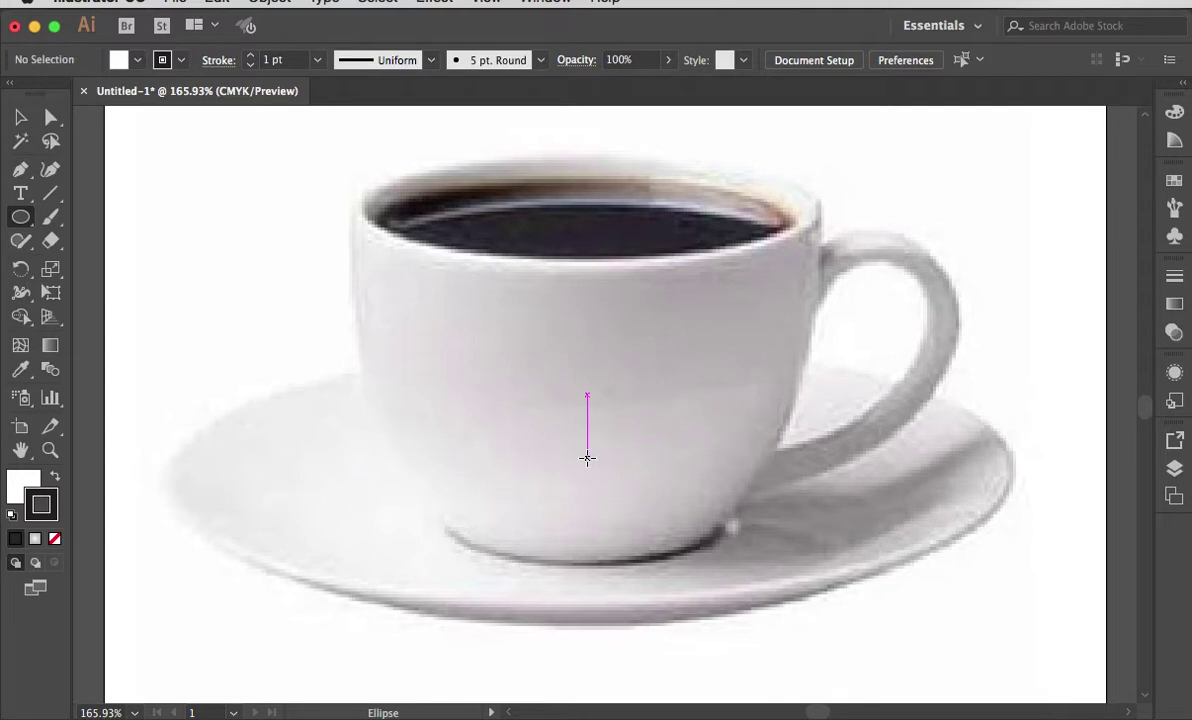
left_click_drag(587, 458, 162, 322)
key("alt")
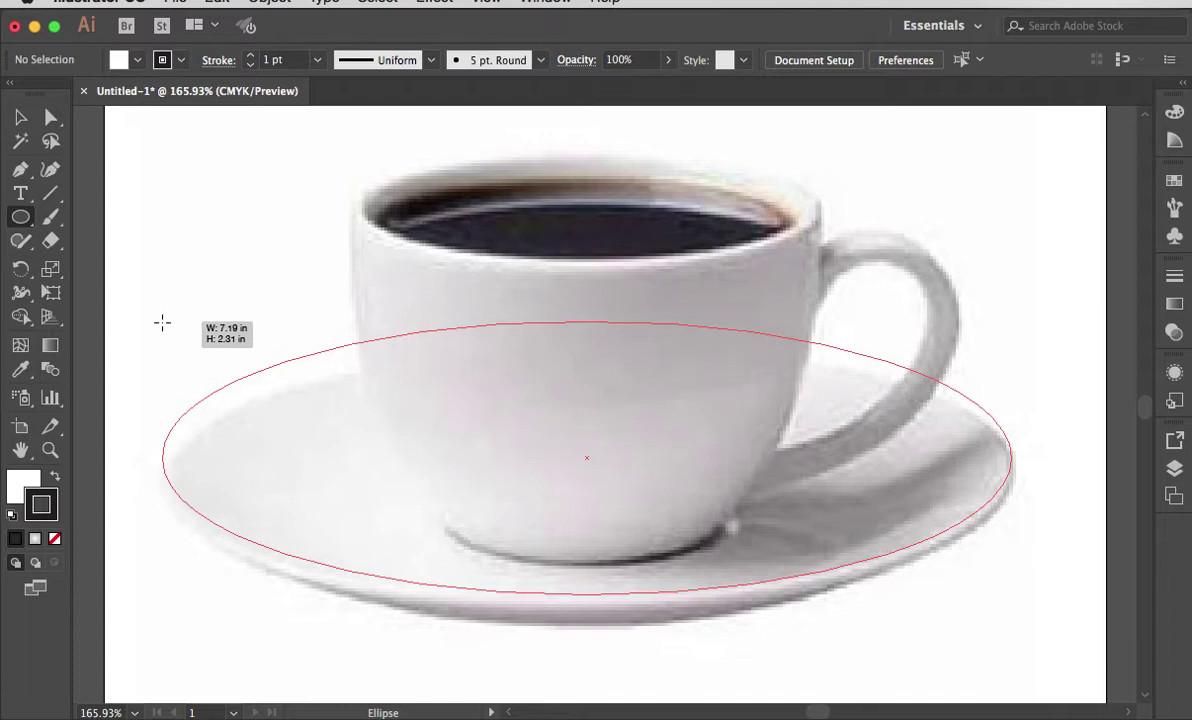
left_click_drag(162, 322, 165, 322)
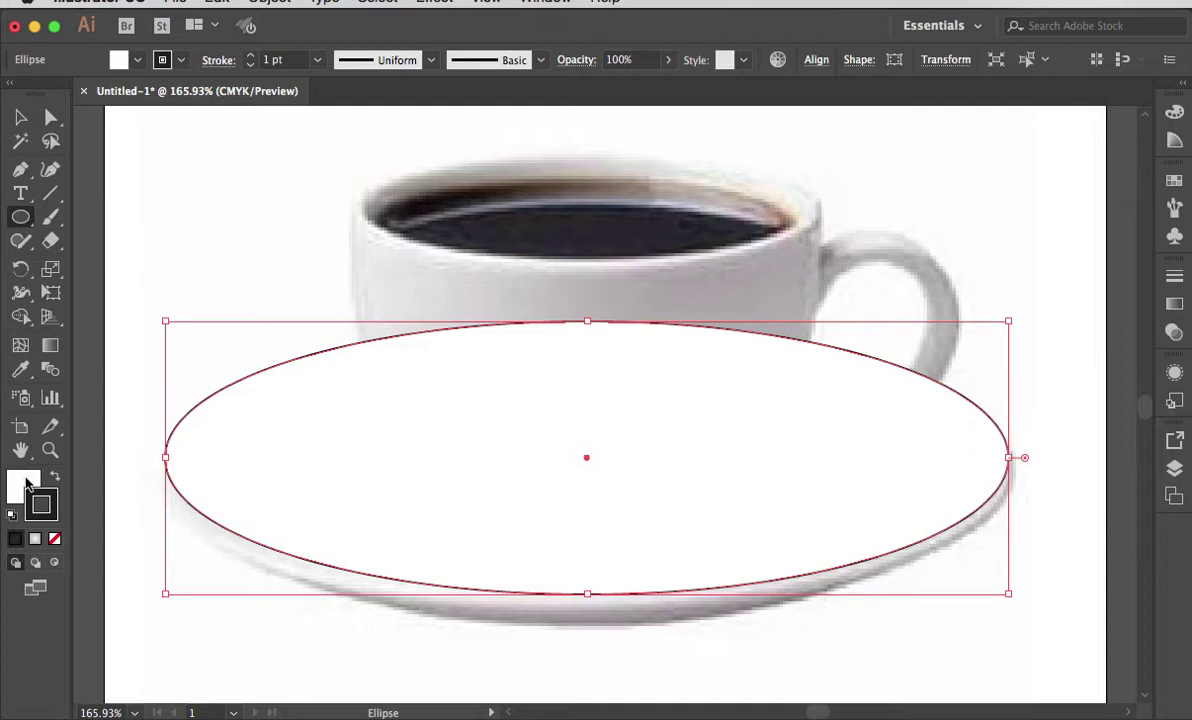
Remove the ellipse's fill, keep its black outline and make the stroke the active attribute.
left_click(25, 484)
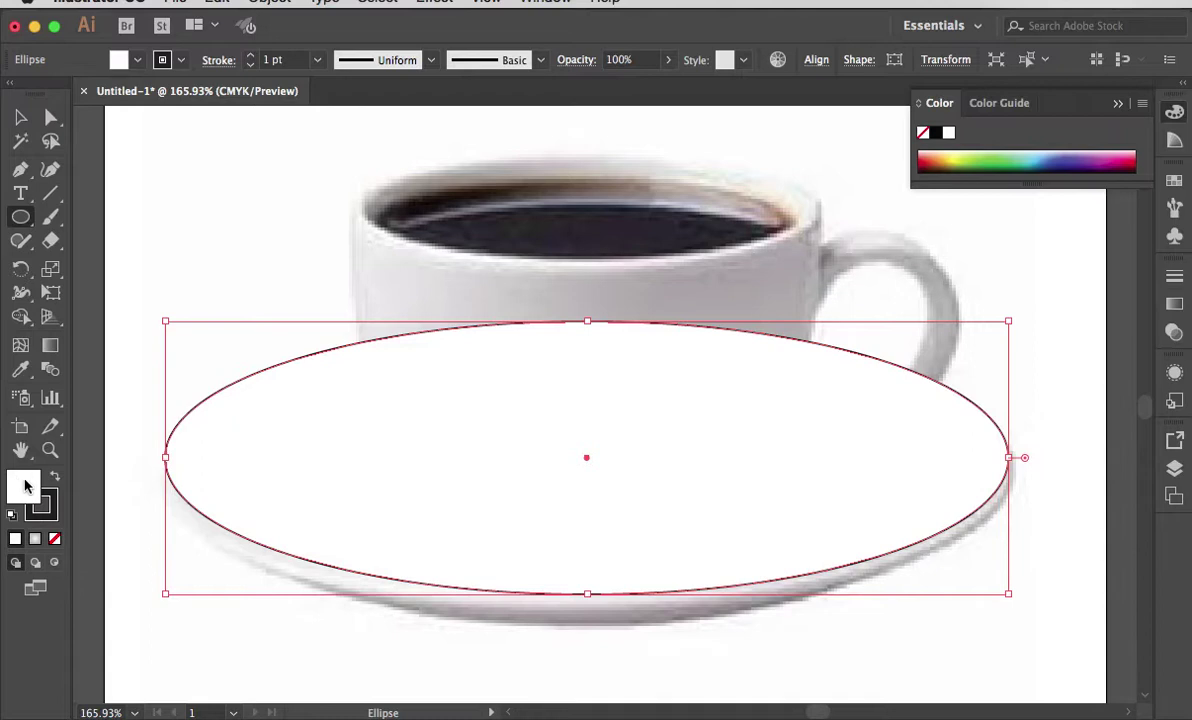
left_click(55, 540)
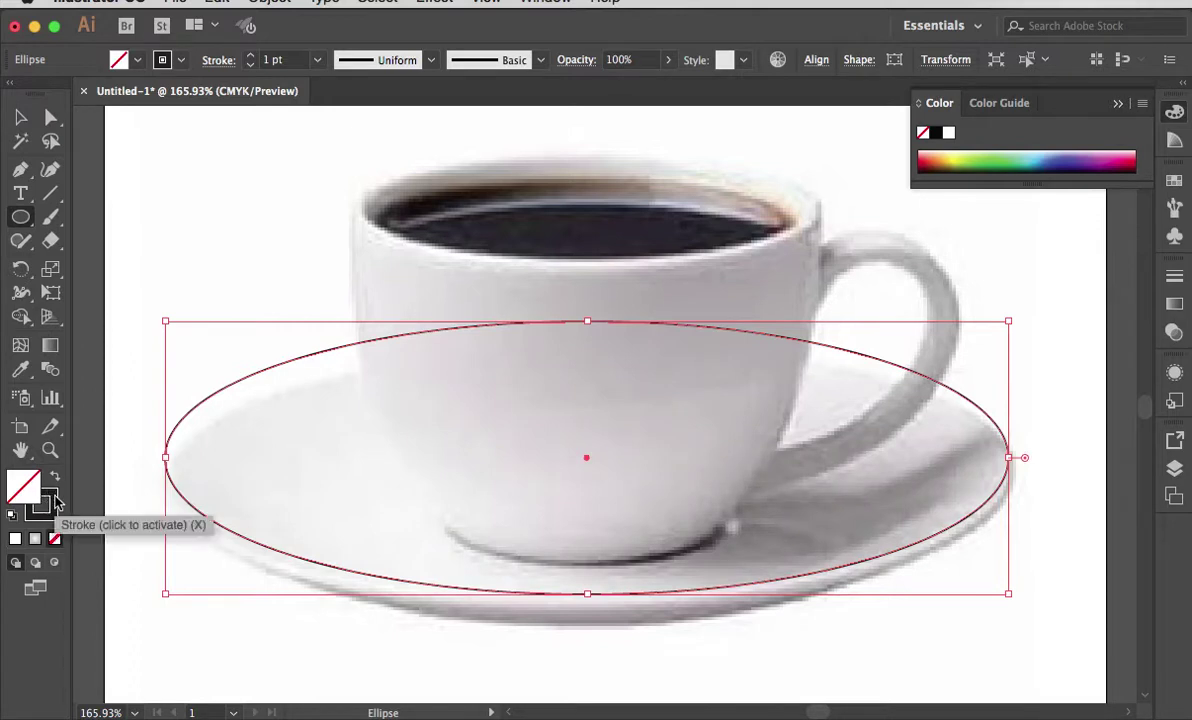
left_click(56, 502)
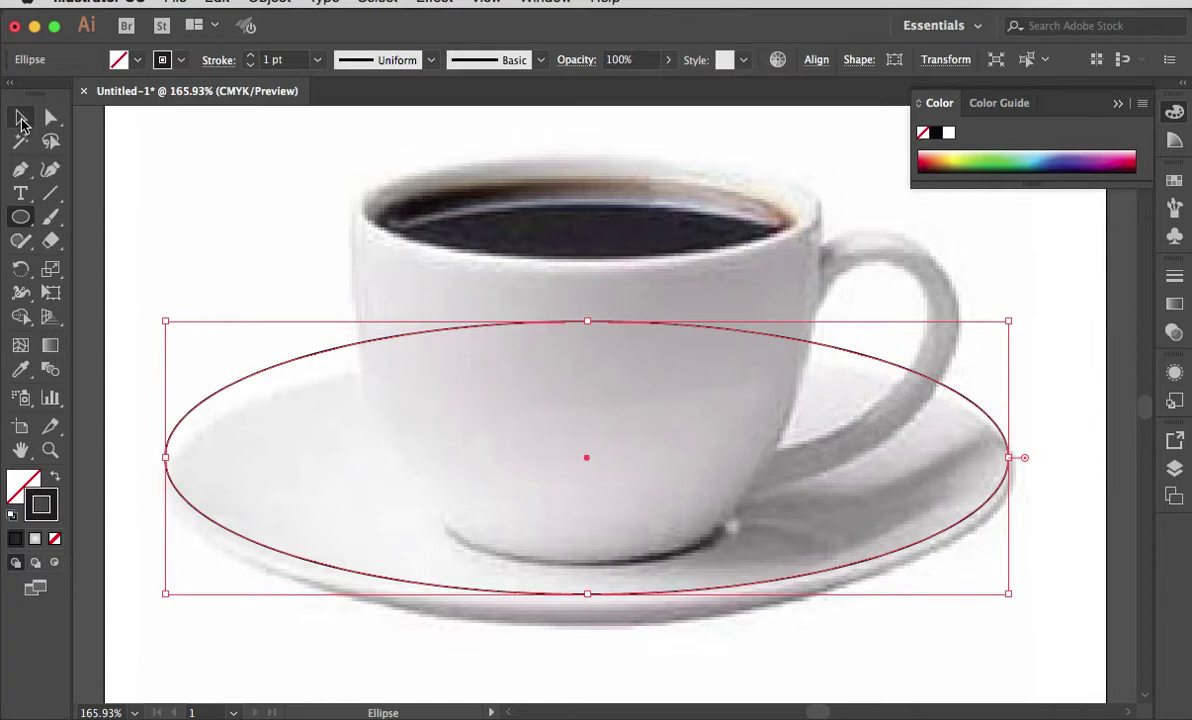
Adjust the ellipse's upper, right and lower edges to match the outline of the saucer in the photo.
left_click(22, 120)
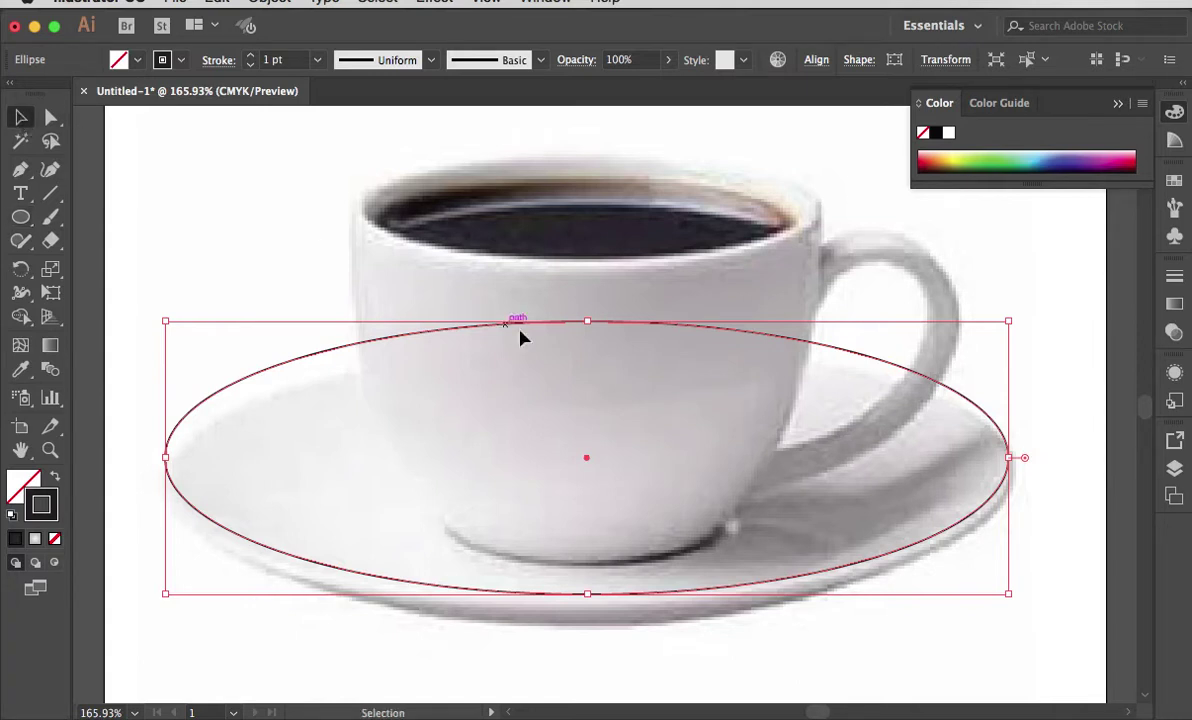
left_click_drag(587, 321, 589, 351)
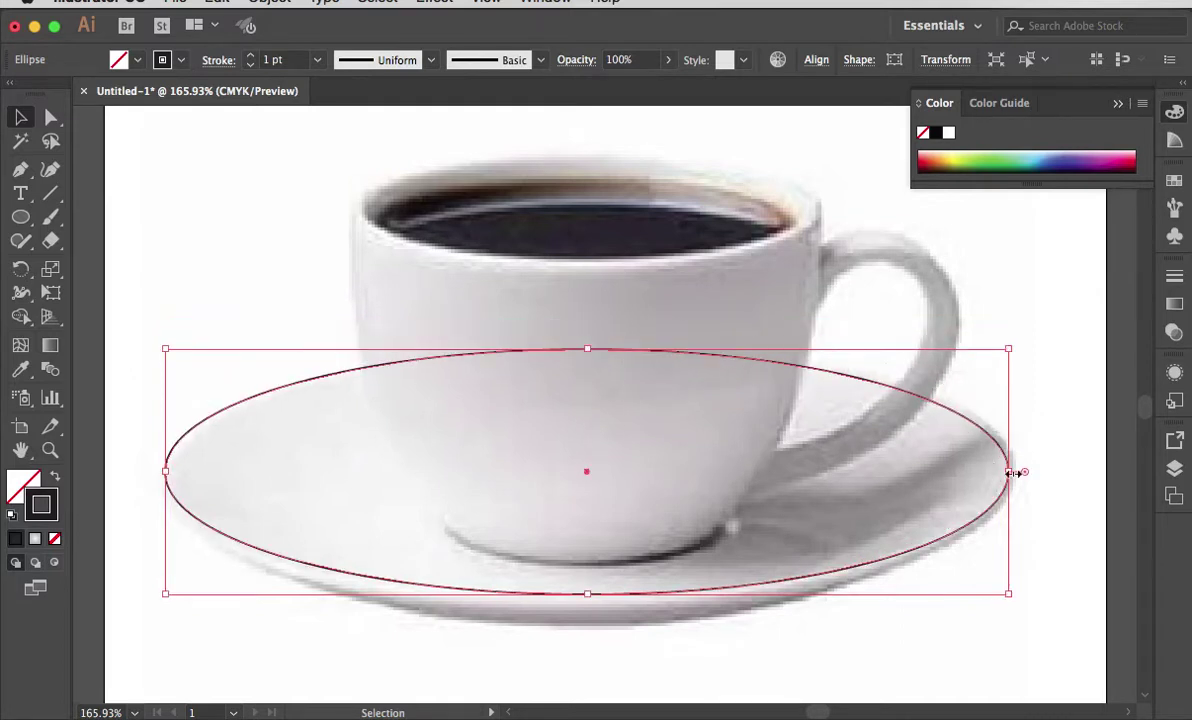
left_click_drag(1011, 472, 1016, 472)
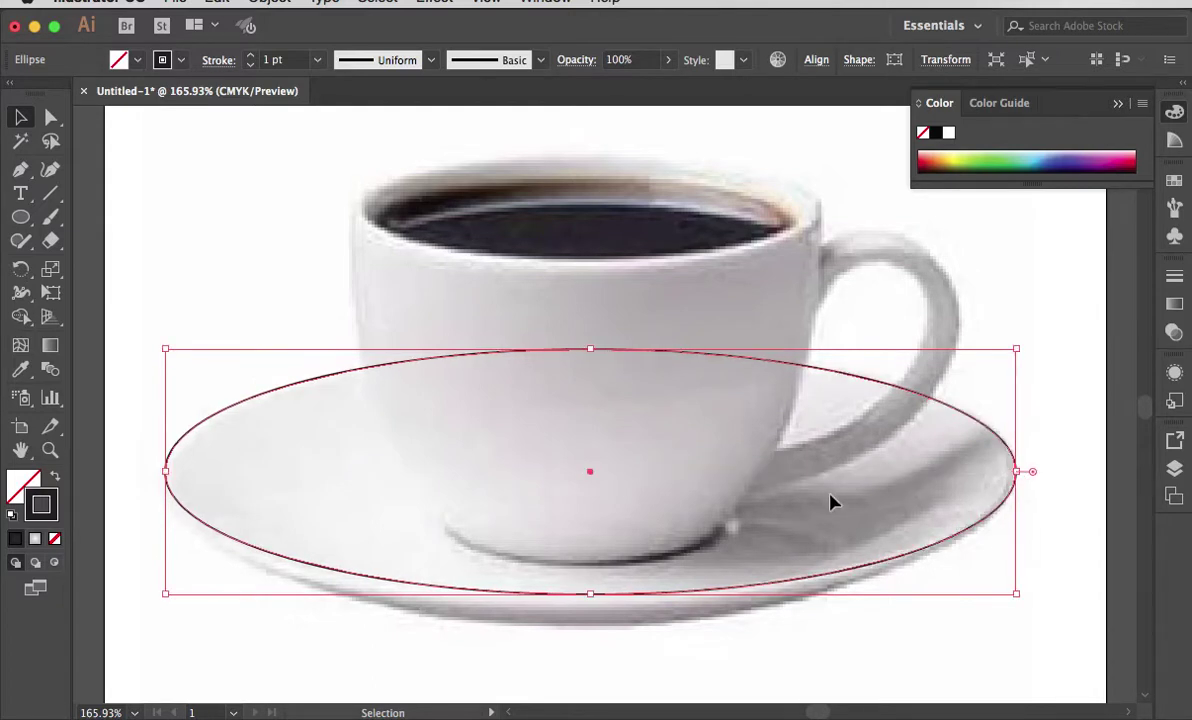
left_click_drag(590, 594, 590, 610)
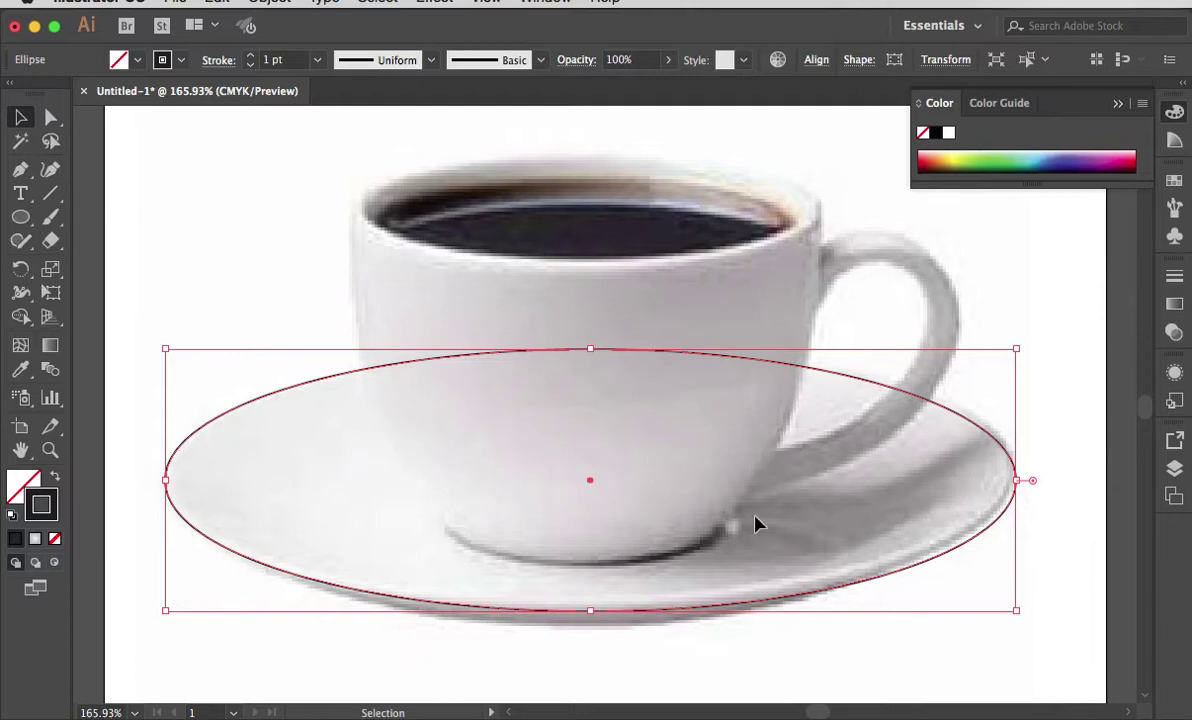
left_click(1119, 106)
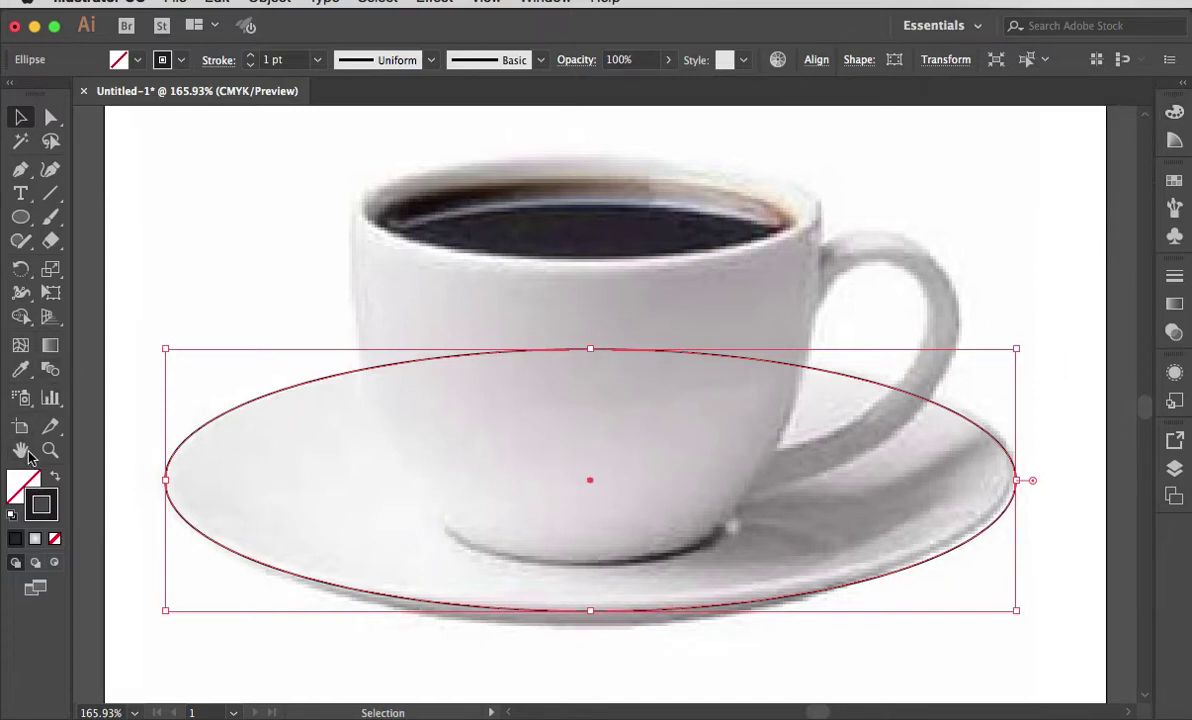
Apply the saucer's light grey from the photo to the ellipse with the Eyedropper, and move the ellipse up over the cup.
left_click(21, 371)
left_click(22, 372)
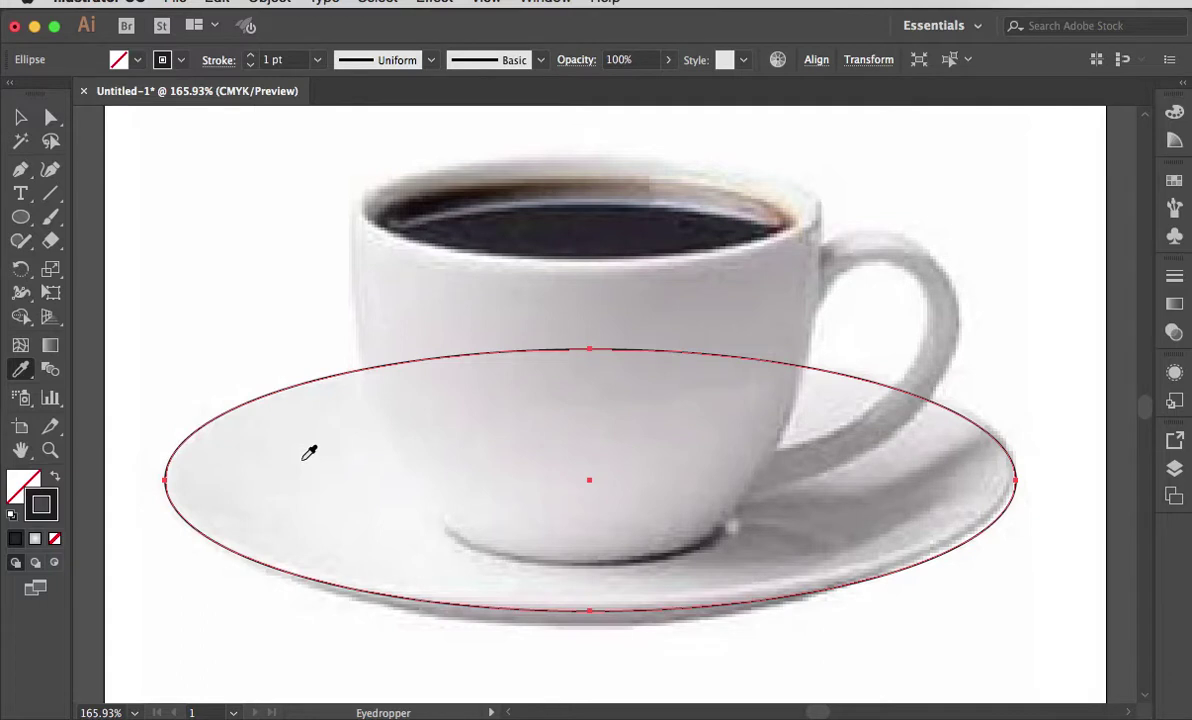
left_click(309, 453)
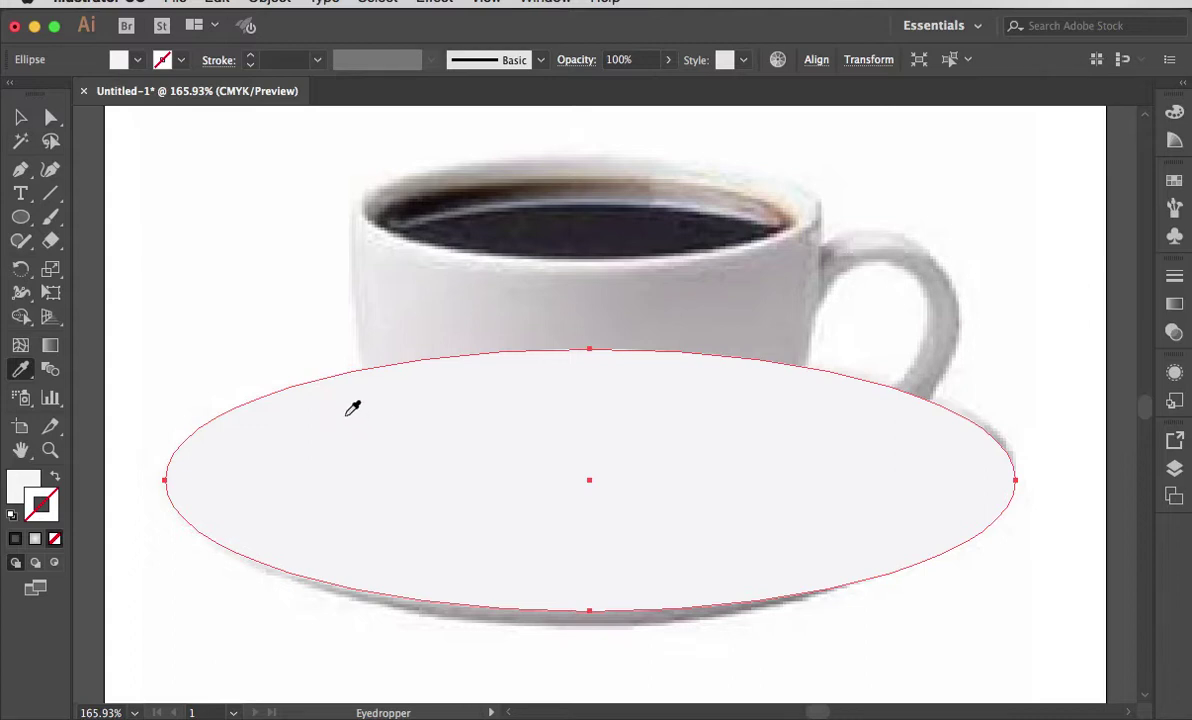
left_click(21, 117)
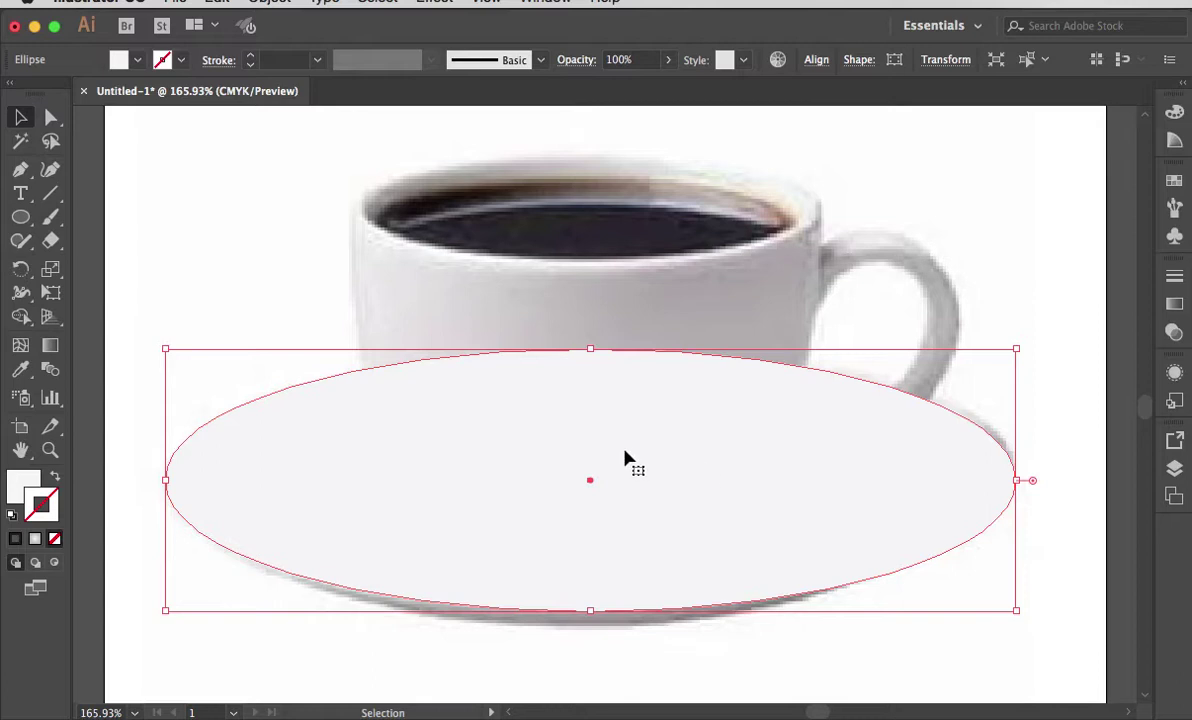
left_click_drag(625, 457, 622, 348)
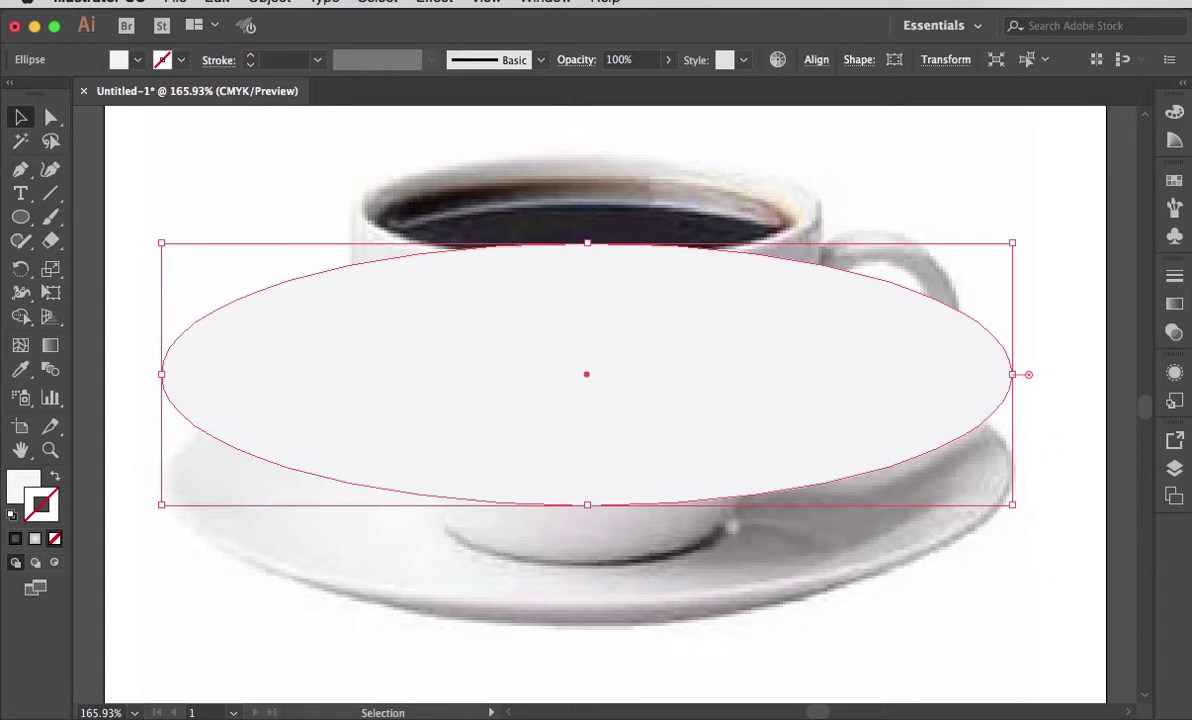
Apply a radial white-to-grey gradient to the ellipse's stroke and fill, and set the fill's grey end stop to location 100%.
left_click(1175, 311)
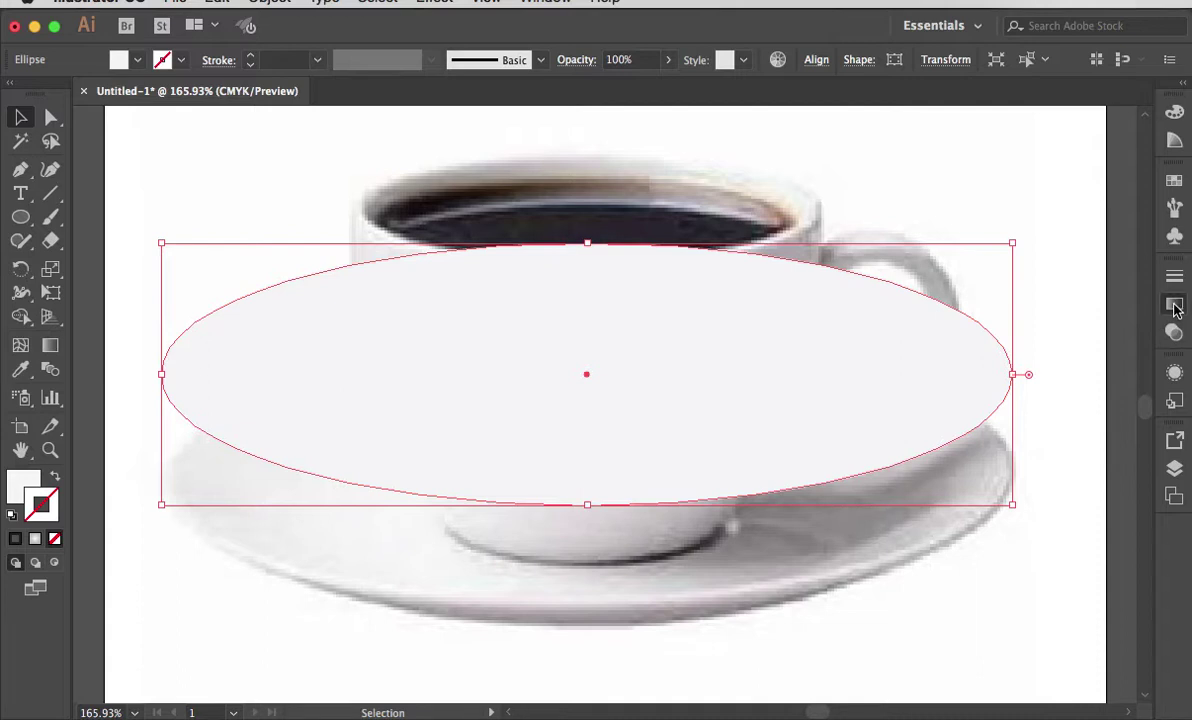
left_click(1176, 308)
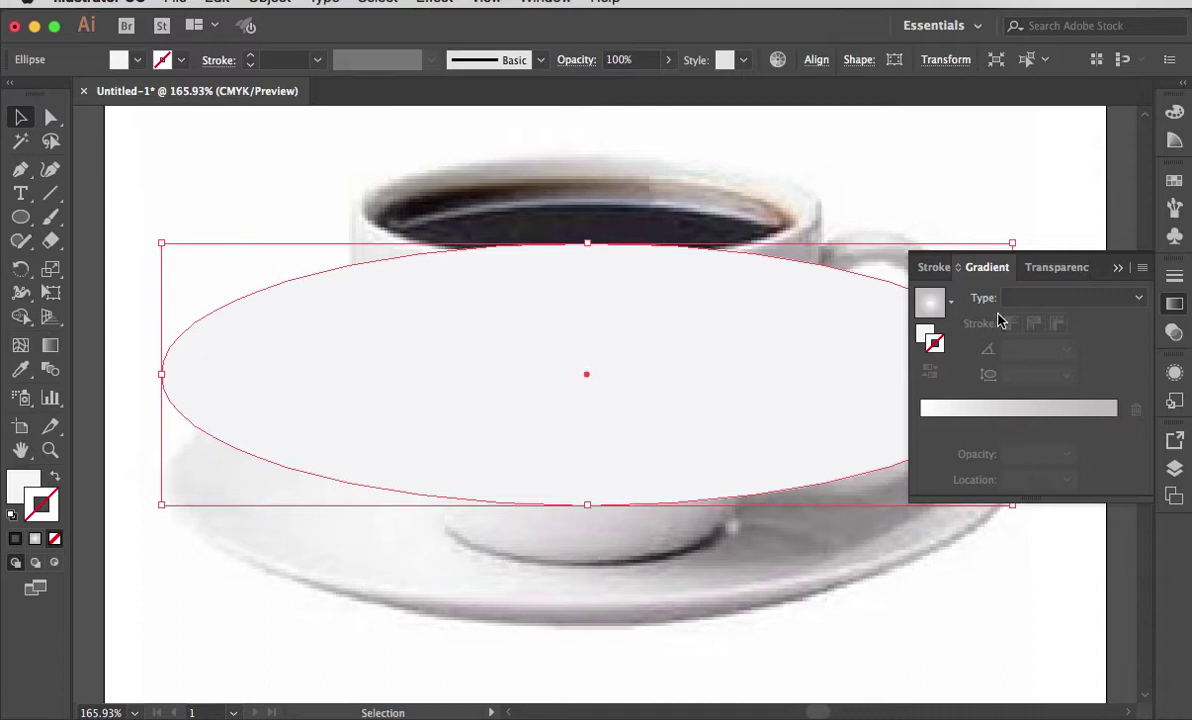
left_click(1139, 300)
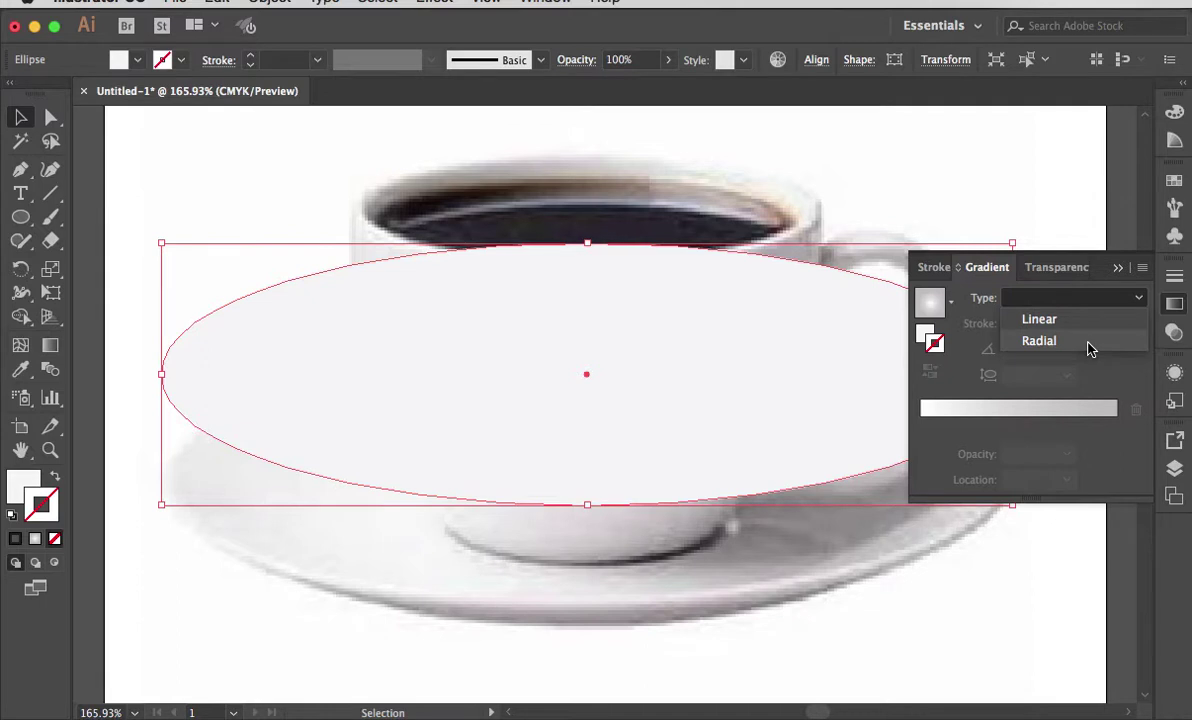
left_click(1040, 341)
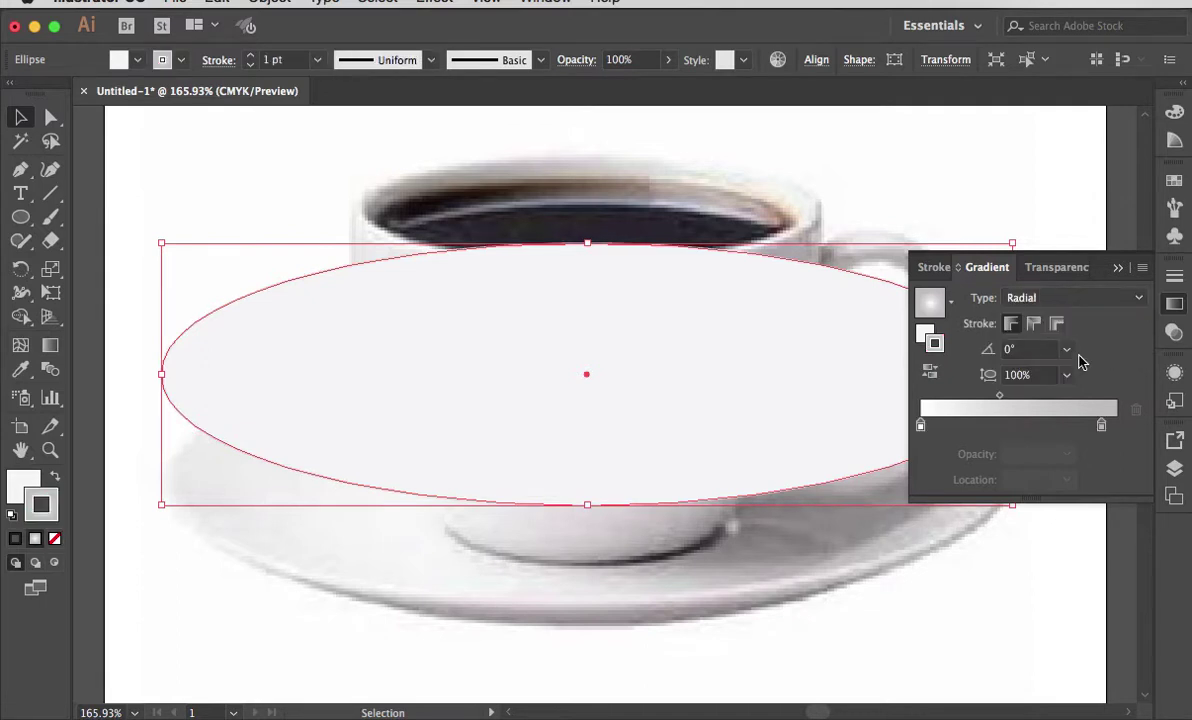
left_click(926, 335)
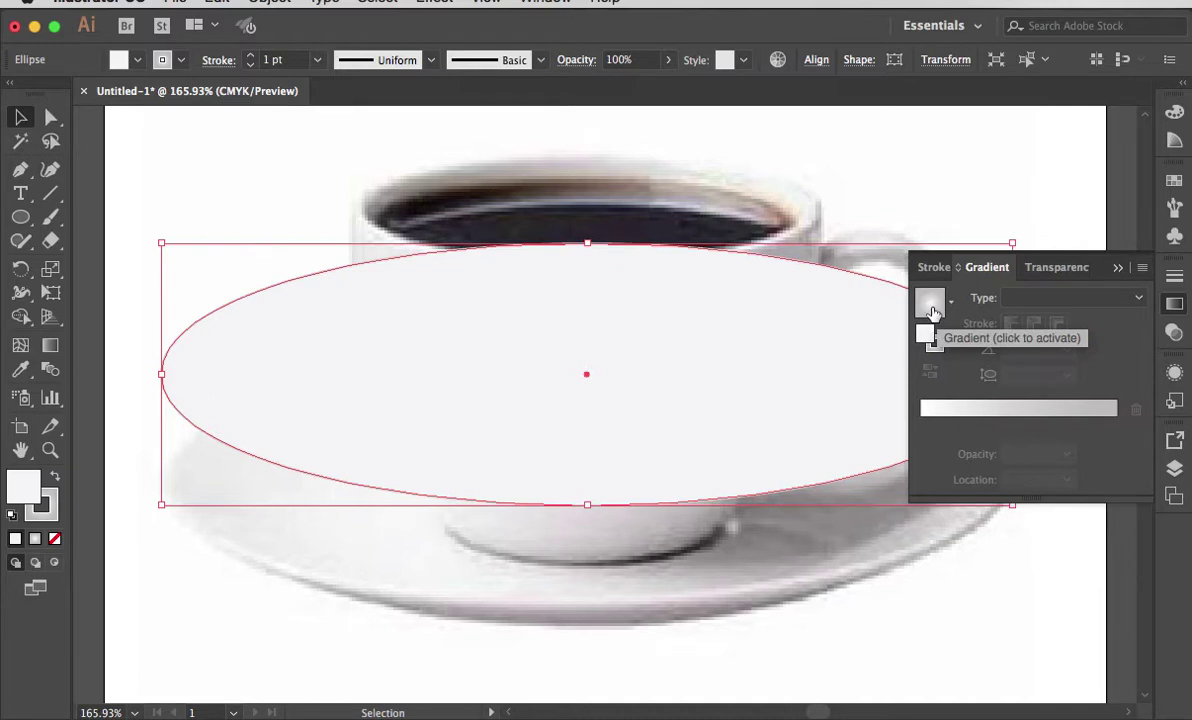
left_click(932, 312)
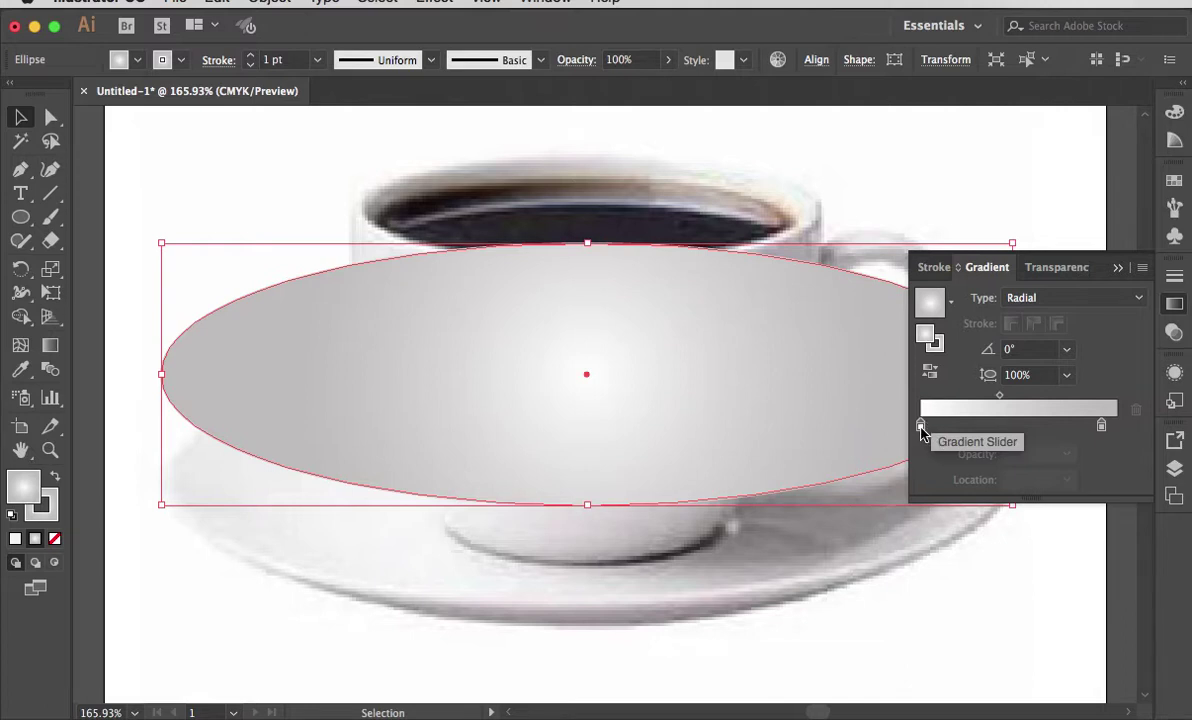
left_click_drag(1102, 425, 1135, 428)
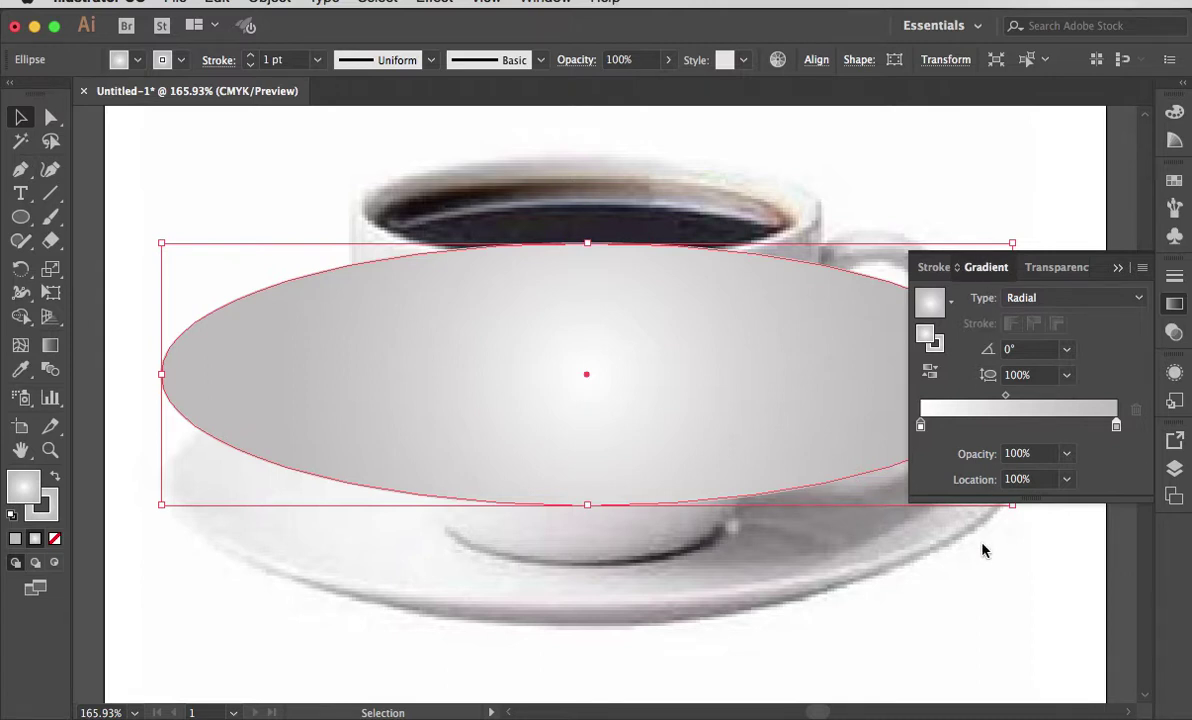
Show the gradient settings in a floating panel, collapse the docked copy and place the panel fully within view.
key("super+F9")
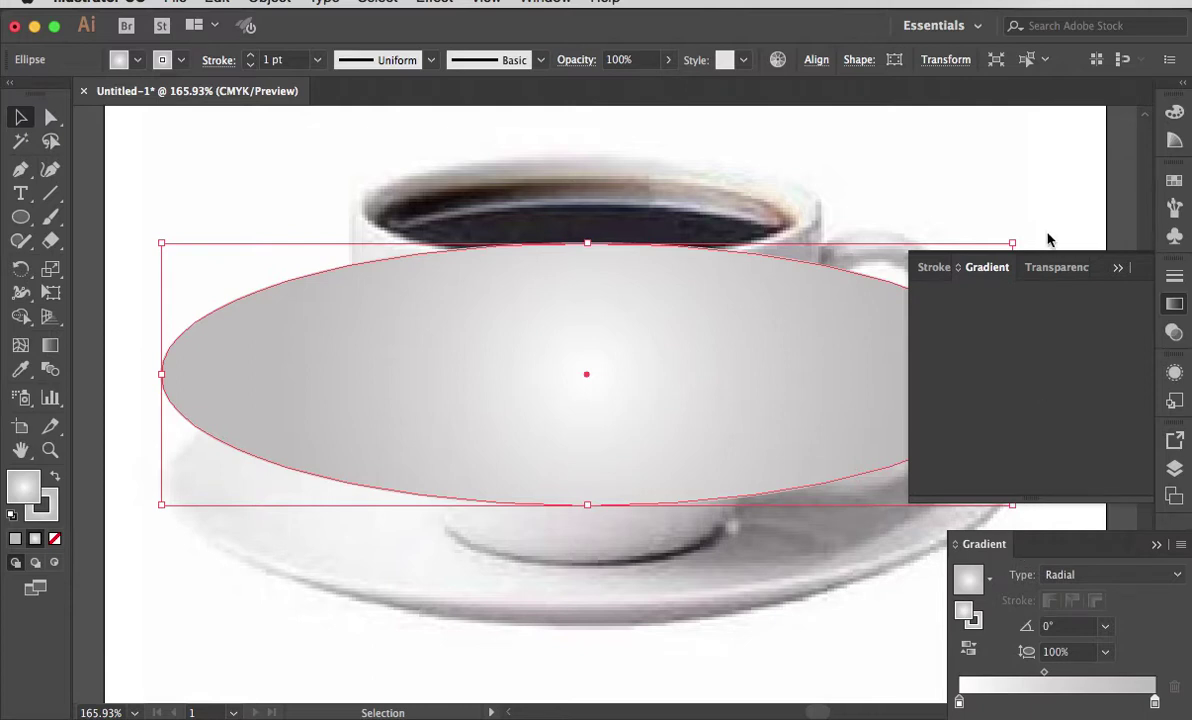
left_click(1118, 269)
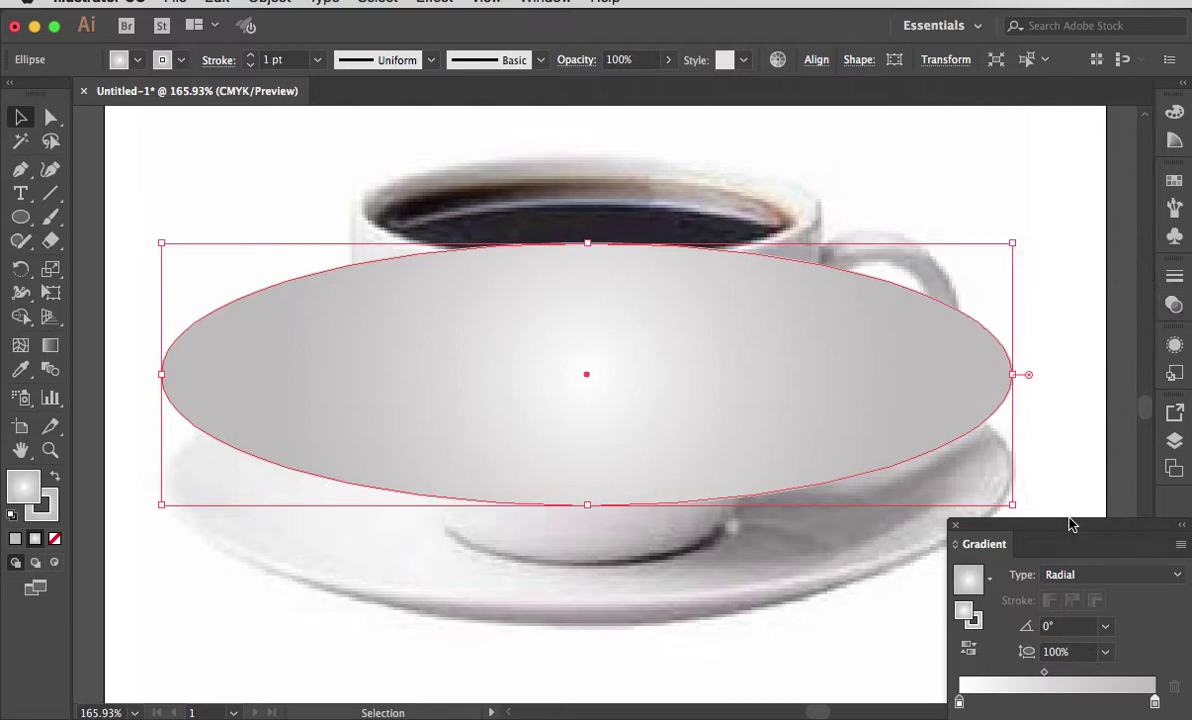
left_click_drag(1067, 531, 1065, 440)
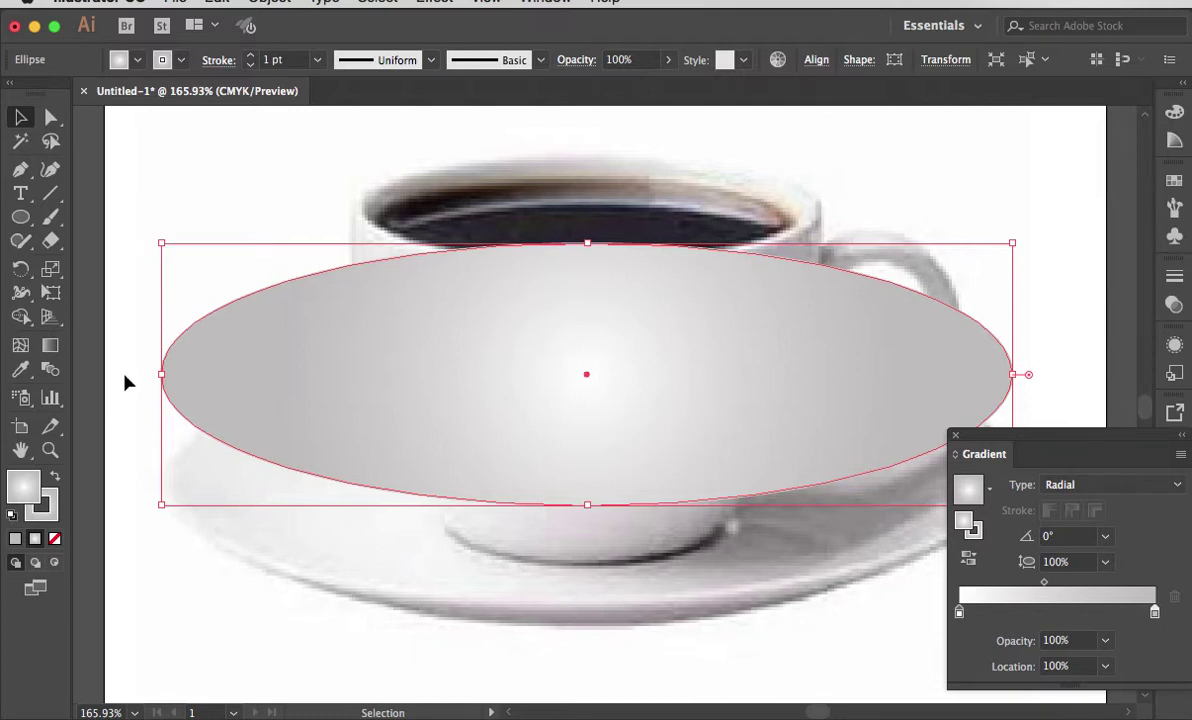
Sample the saucer's light grey from the photo with the Eyedropper, removing the ellipse's stroke, and reapply the radial white-to-grey gradient to its fill.
left_click(21, 371)
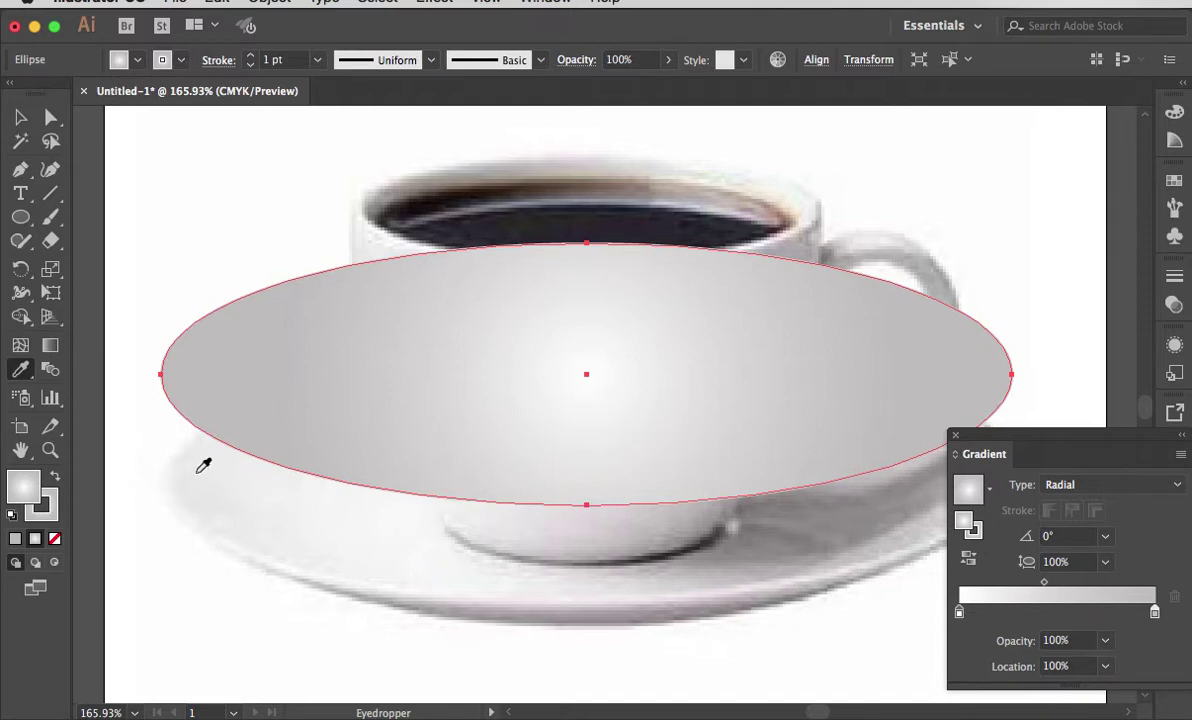
left_click(198, 471)
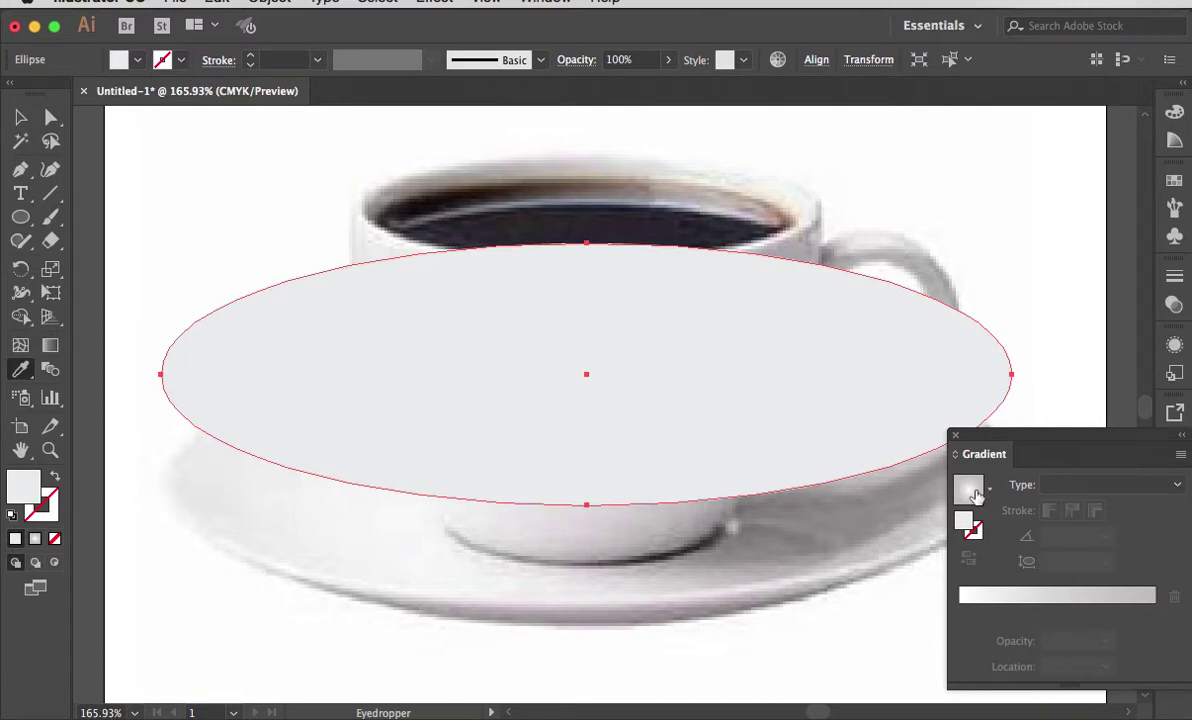
left_click(988, 596)
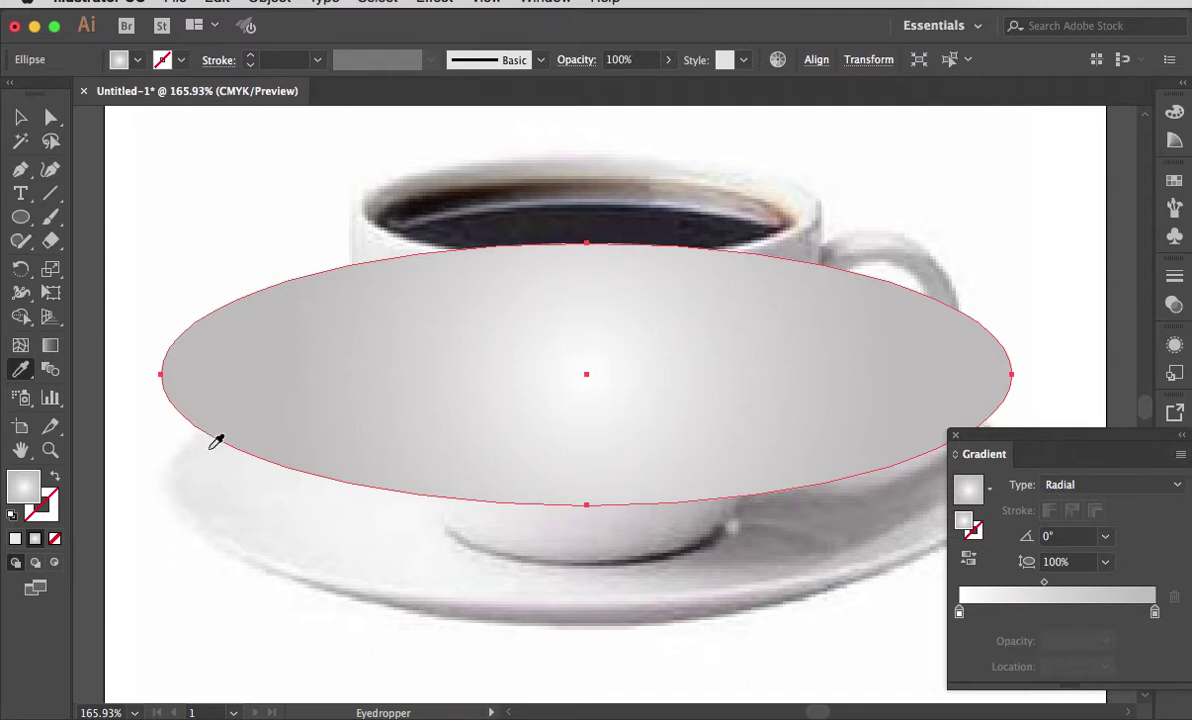
Shift the ellipse's radial gradient highlight toward its left side with the Gradient tool and extend the grey end just past the right edge.
left_click(52, 348)
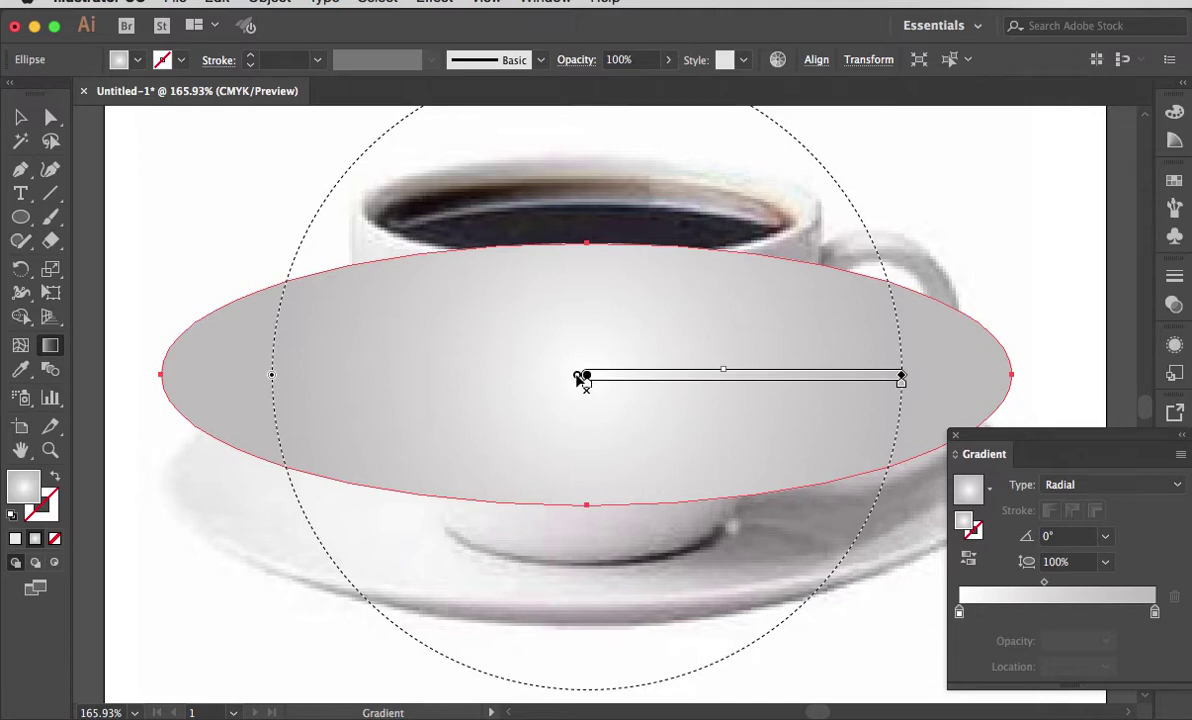
left_click_drag(580, 378, 412, 390)
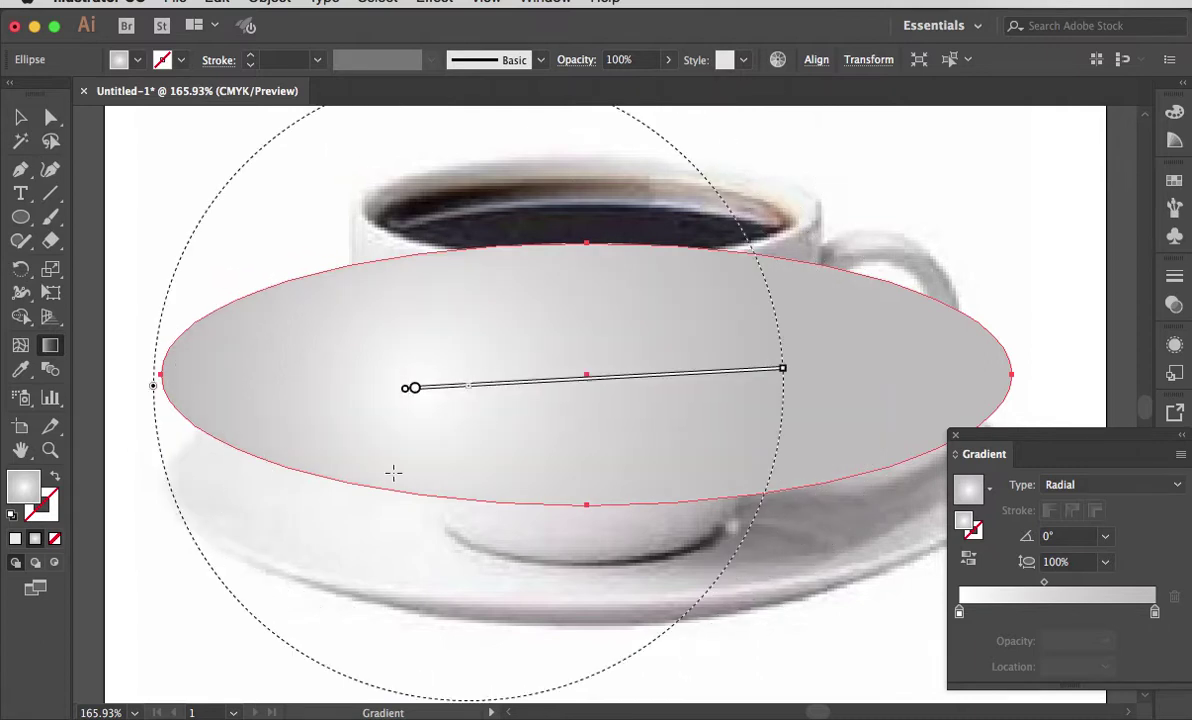
left_click_drag(785, 369, 1026, 364)
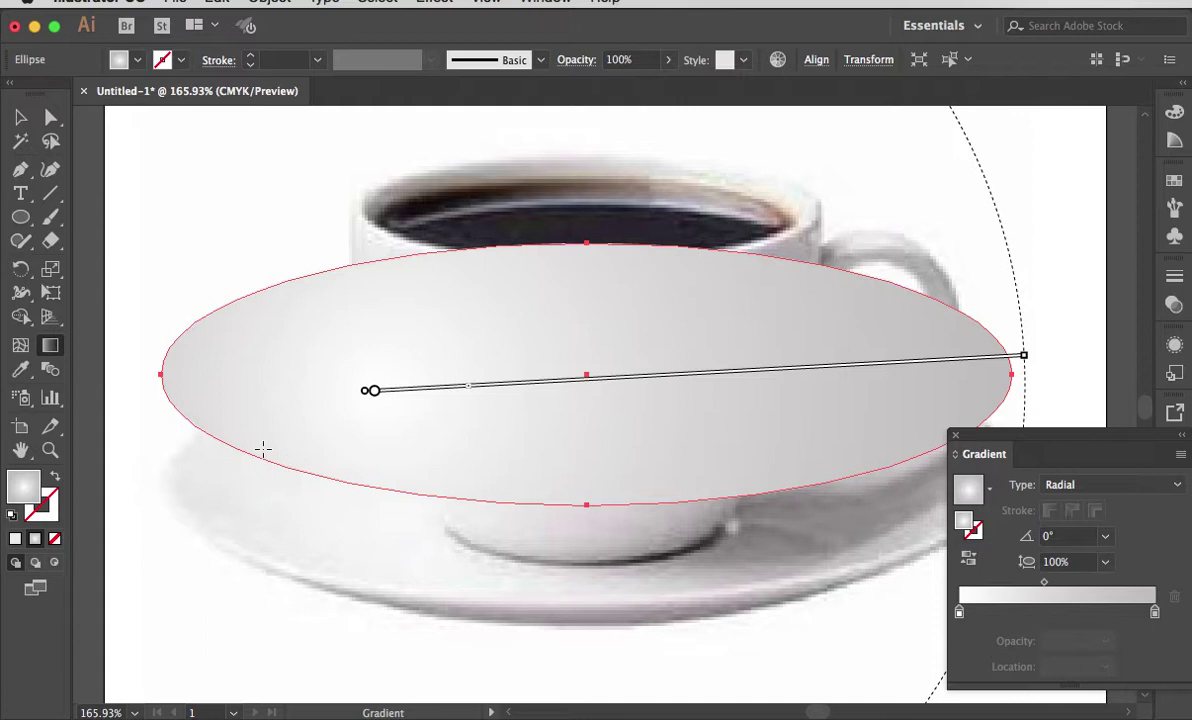
Try moving the gradient's white stop inward along the gradient line, and return it to the start.
mouse_move(609, 383)
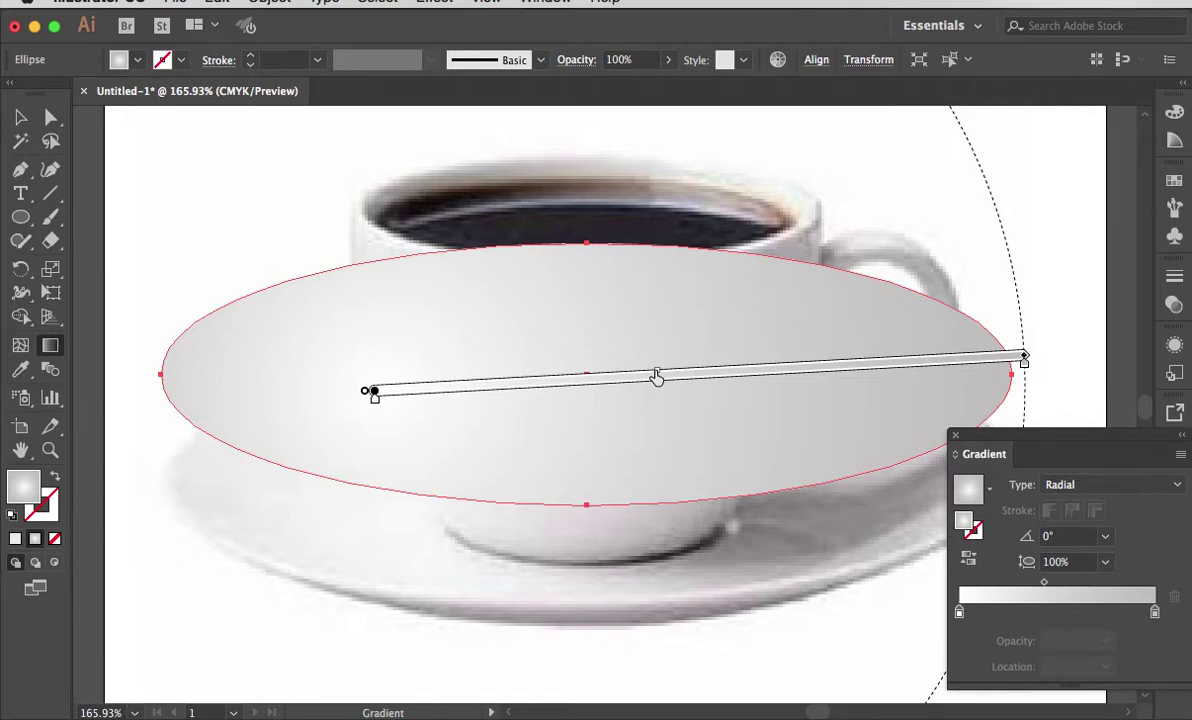
mouse_move(375, 401)
mouse_move(375, 403)
left_mouse_down()
mouse_move(477, 400)
mouse_move(420, 396)
left_mouse_up()
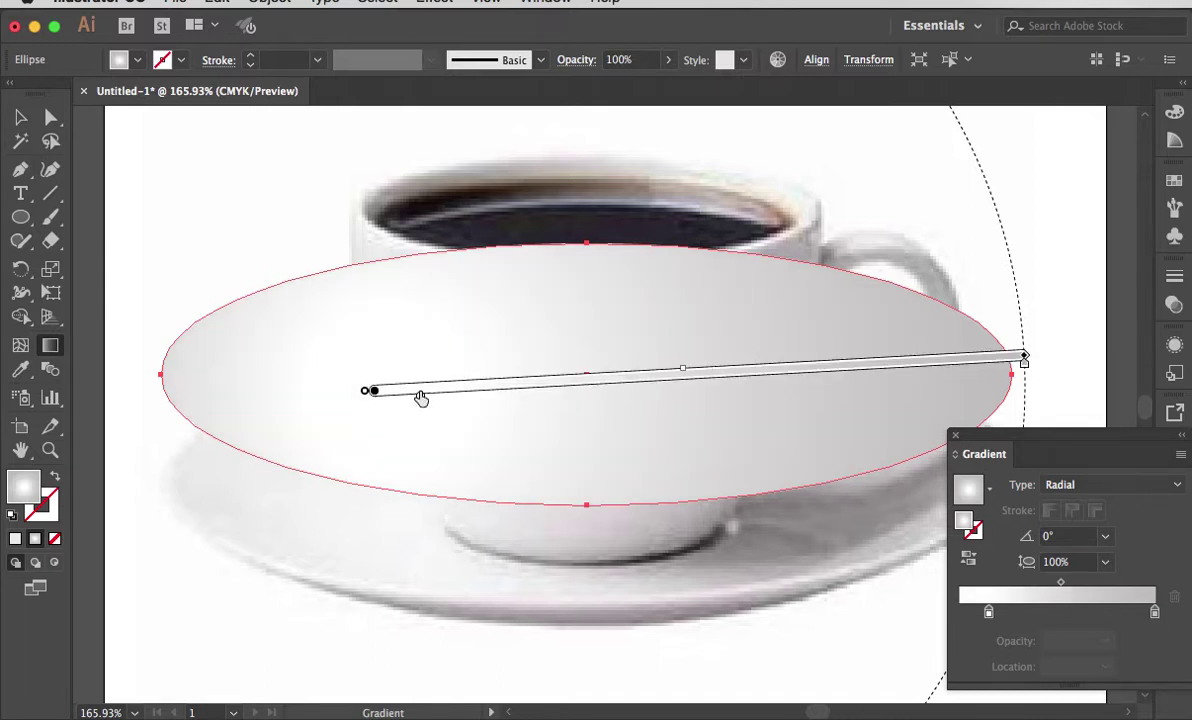
left_click_drag(420, 400, 372, 397)
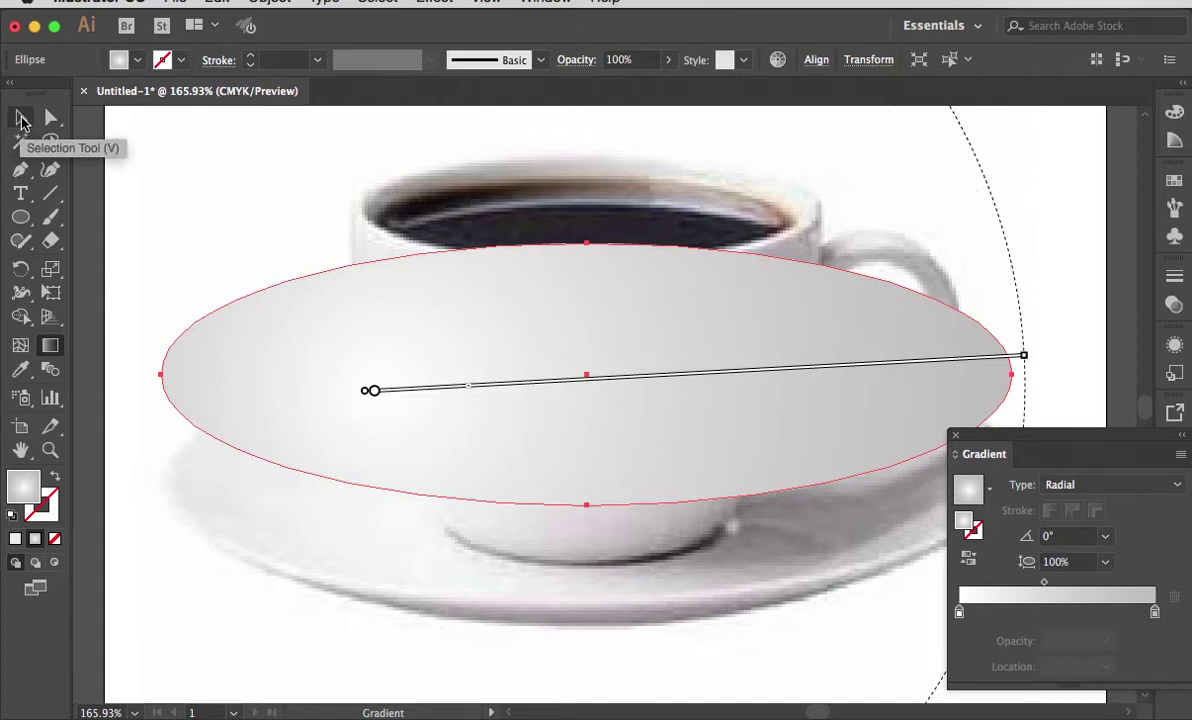
Move the gradient-filled ellipse down onto the photographed saucer and close the gradient settings.
left_click(21, 120)
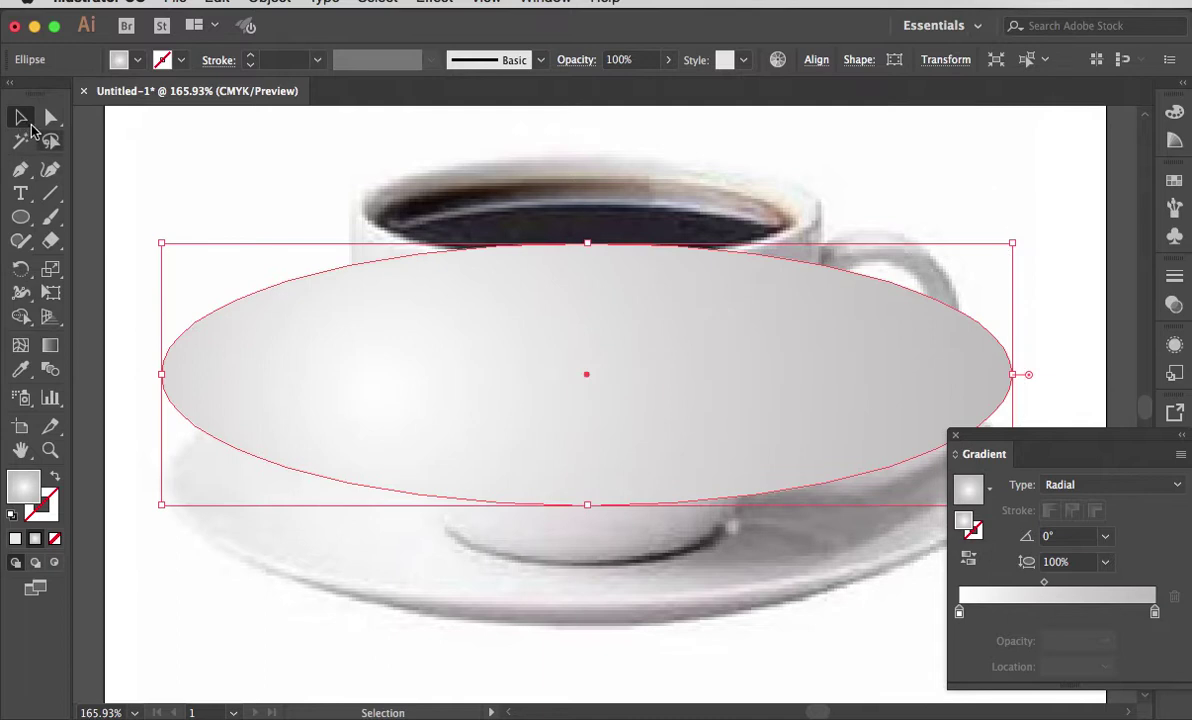
left_click_drag(623, 352, 627, 436)
left_click_drag(626, 430, 627, 430)
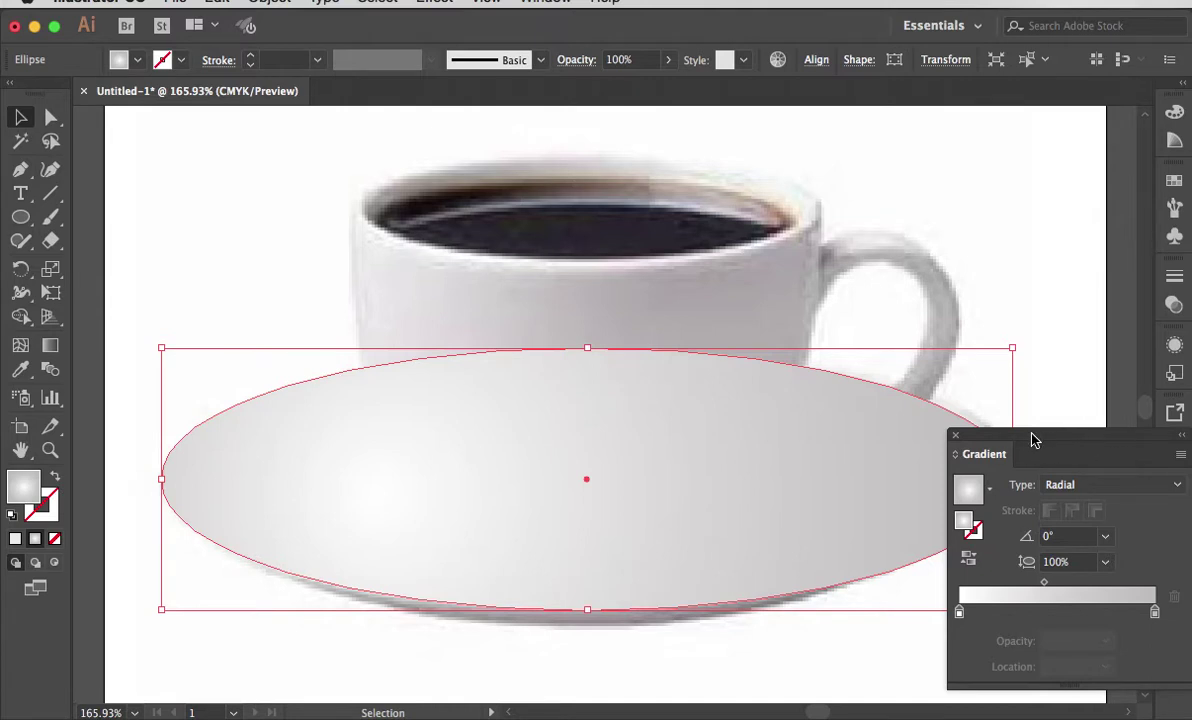
left_click(955, 435)
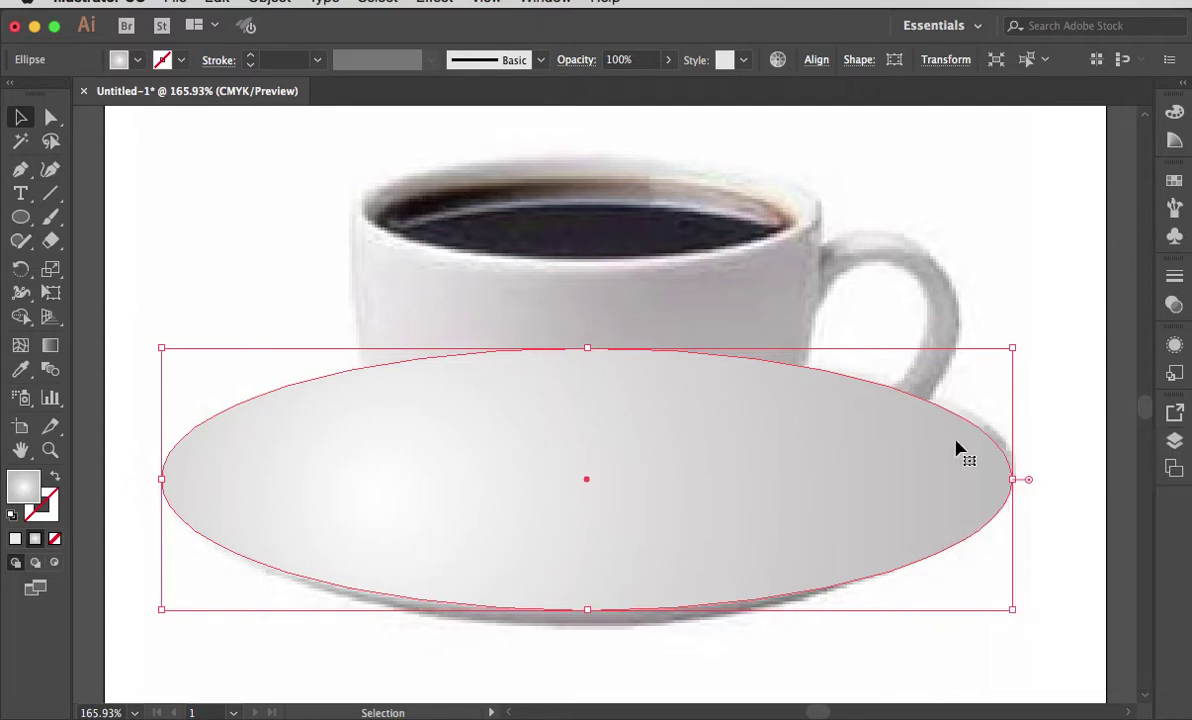
Add a new layer above the Saucer layer and name it Cup.
left_click(1175, 443)
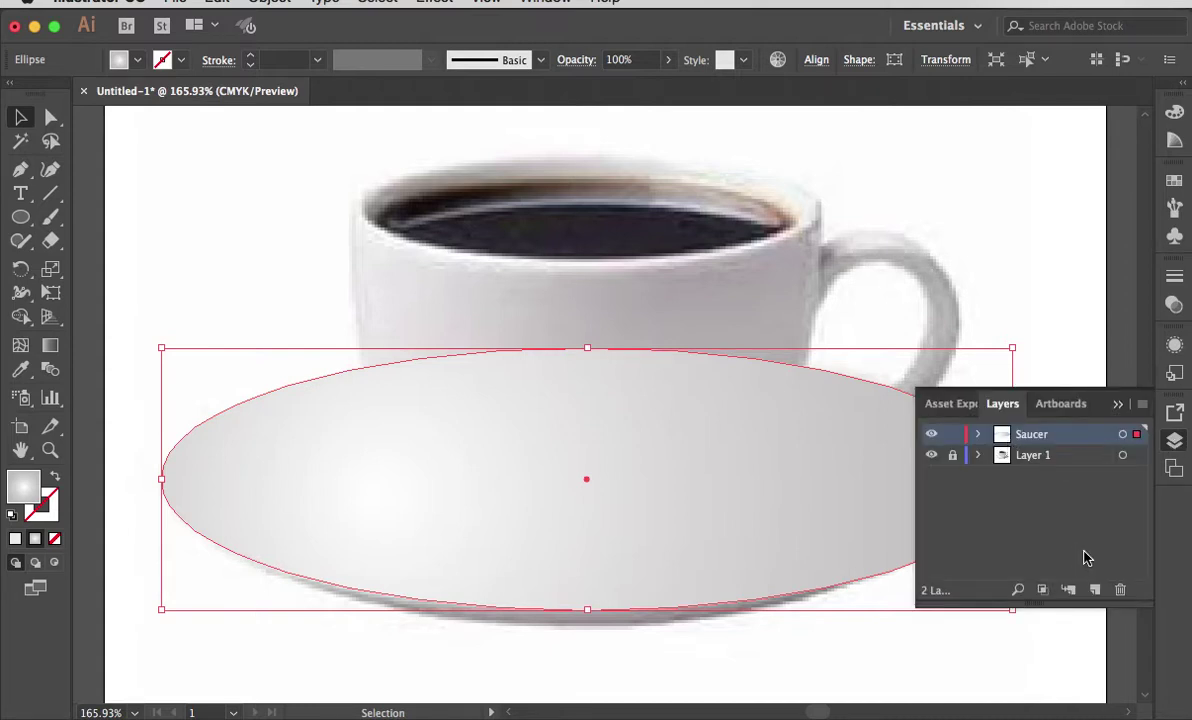
left_click(952, 455)
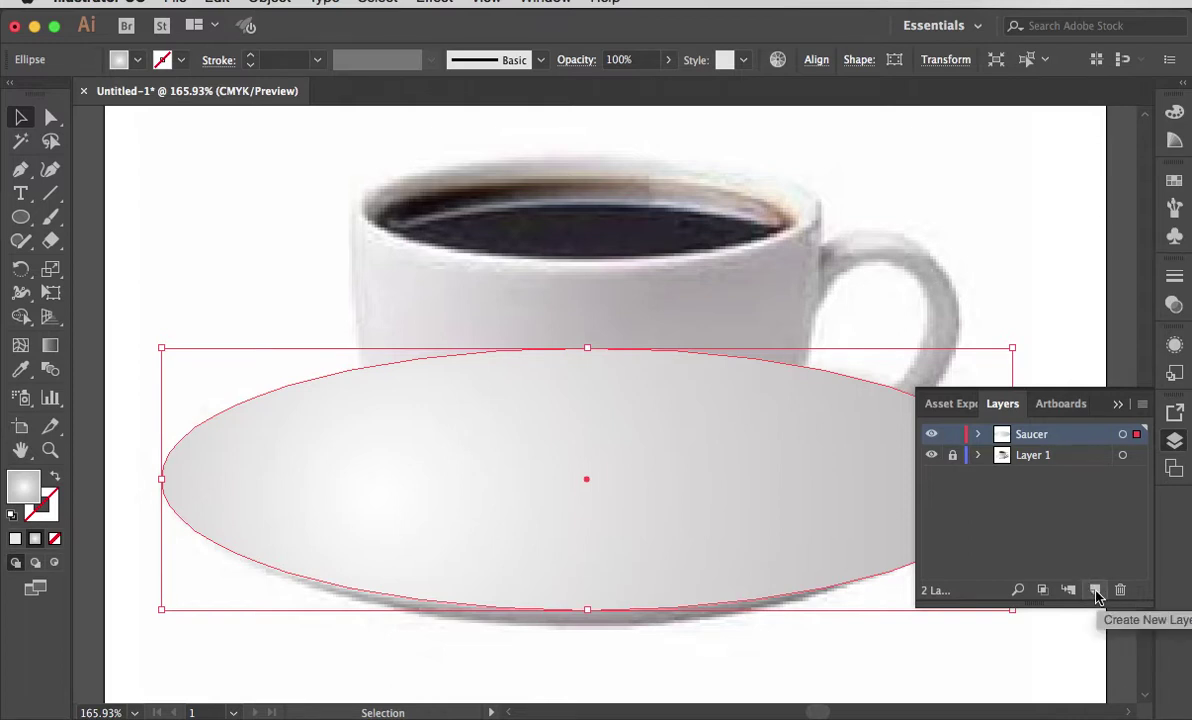
left_click(1095, 590)
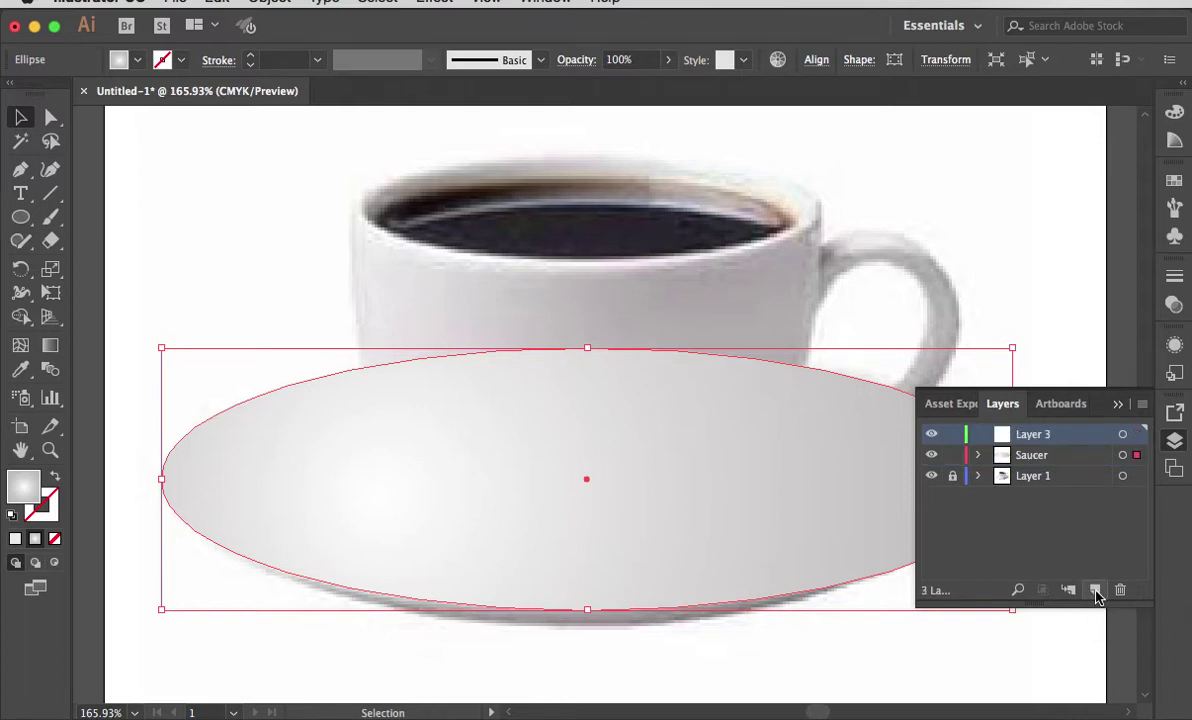
double_click(1040, 435)
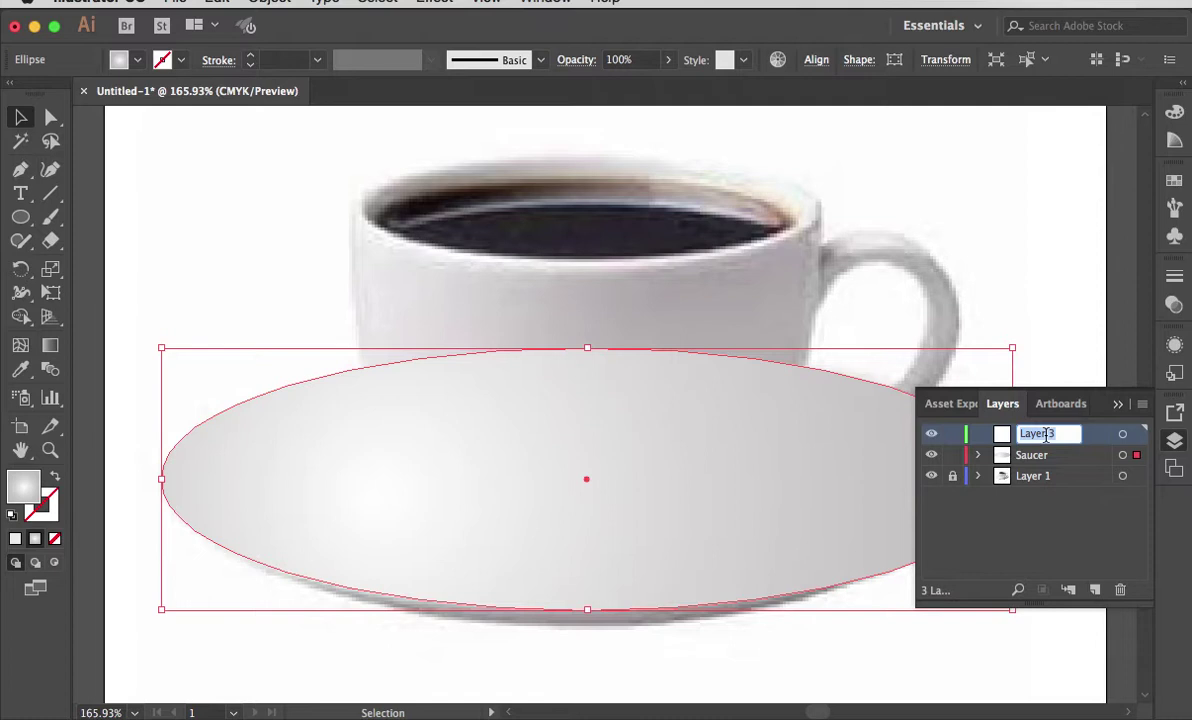
type("Cup")
key("Return")
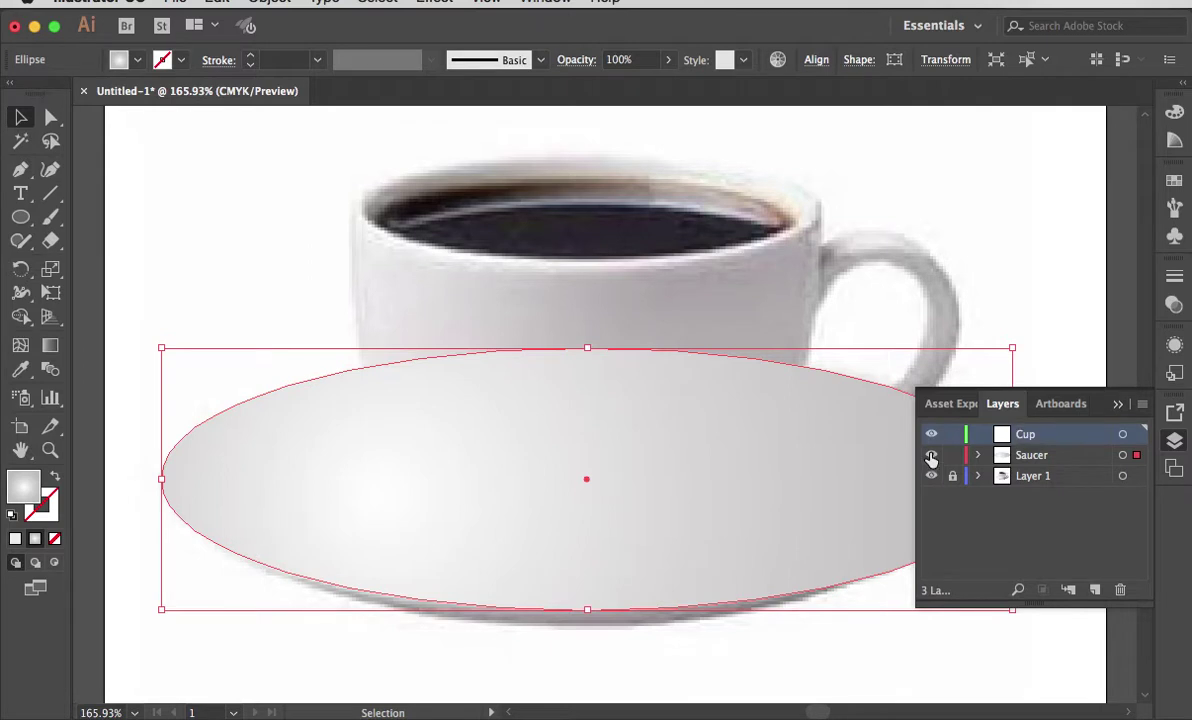
Hide and lock the Saucer layer, and collapse the layer list.
left_click(931, 456)
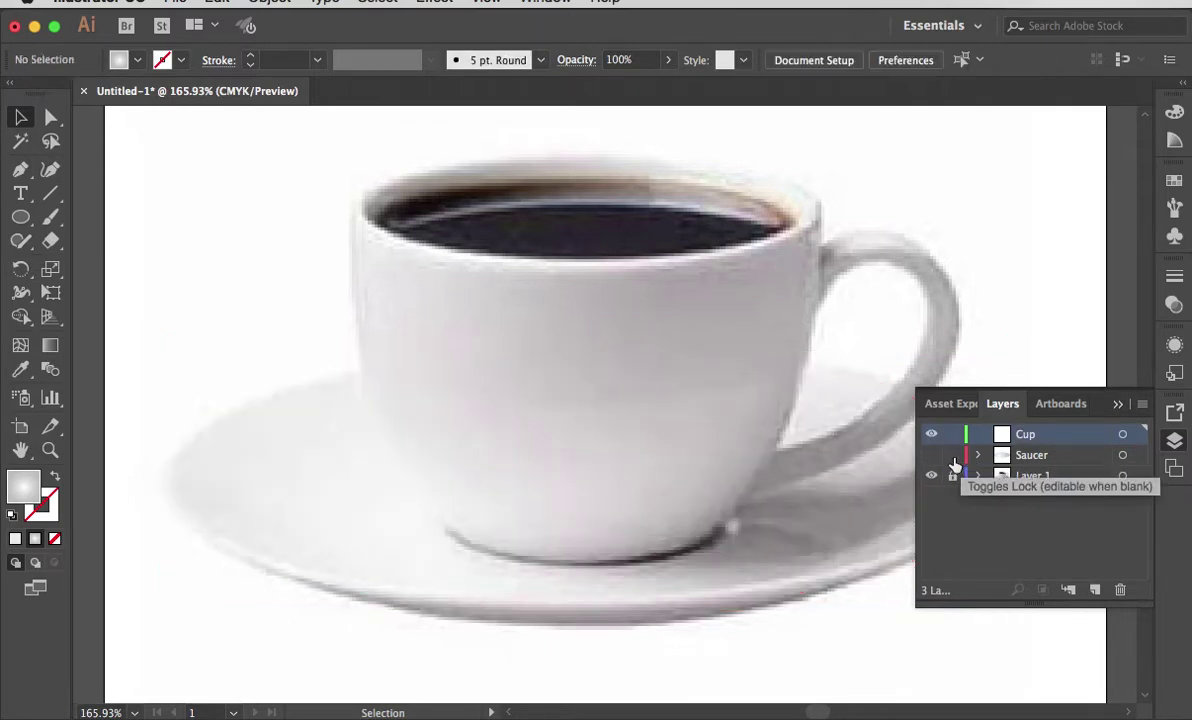
left_click(952, 457)
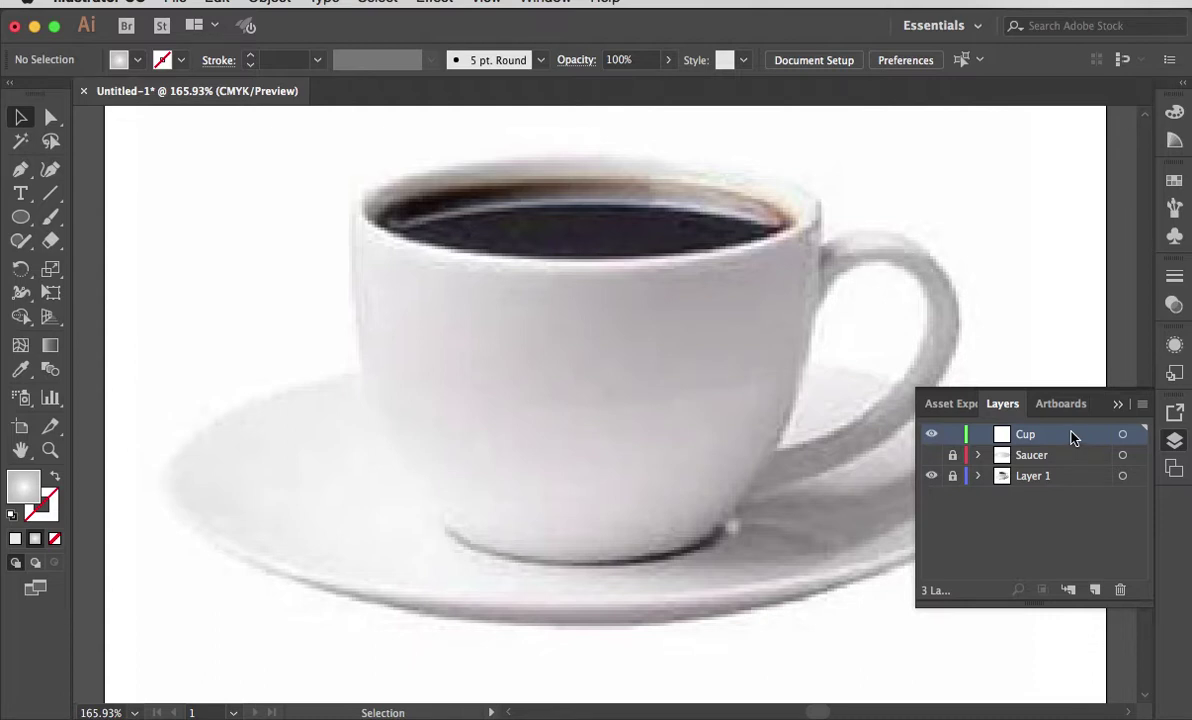
left_click(1118, 405)
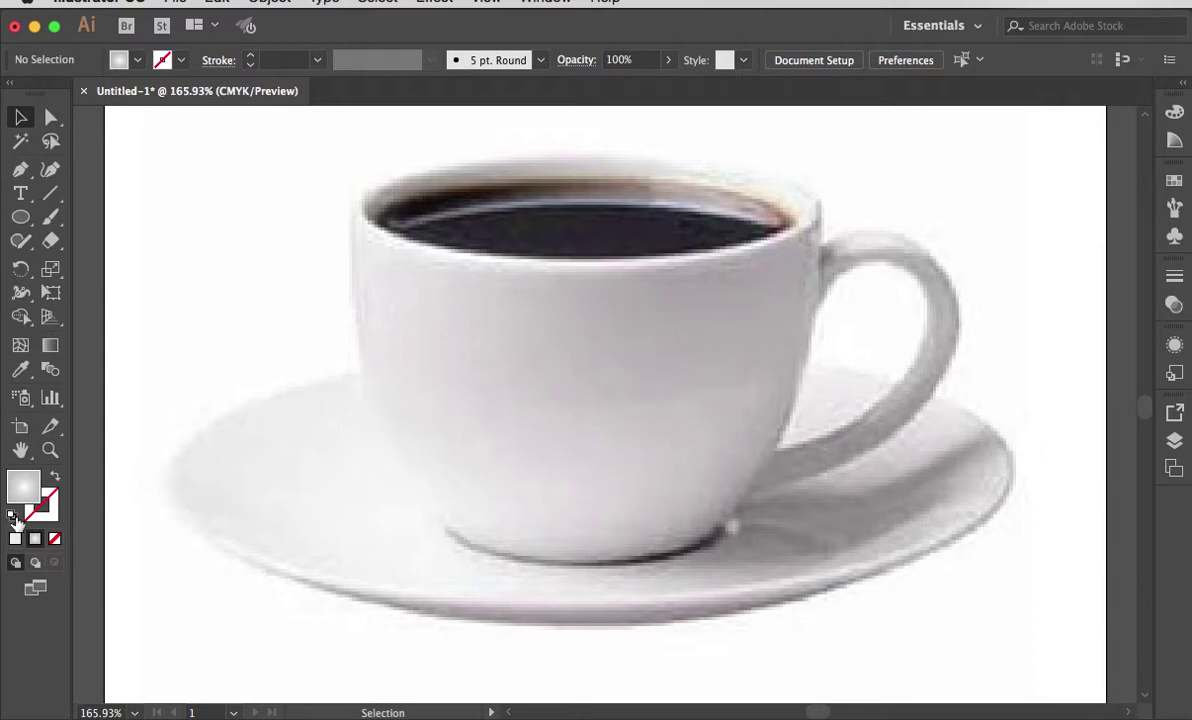
Reset the fill and stroke to their defaults, set the fill to none and make the black 1 pt stroke the active attribute.
left_click(12, 516)
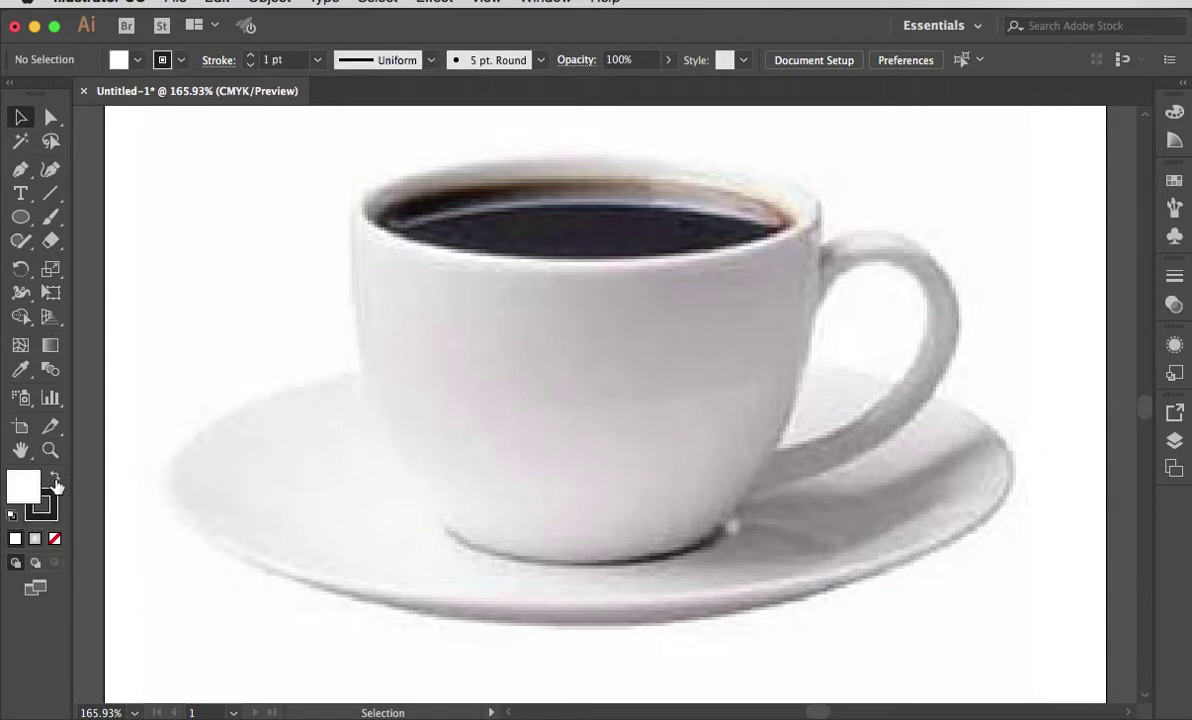
left_click(55, 540)
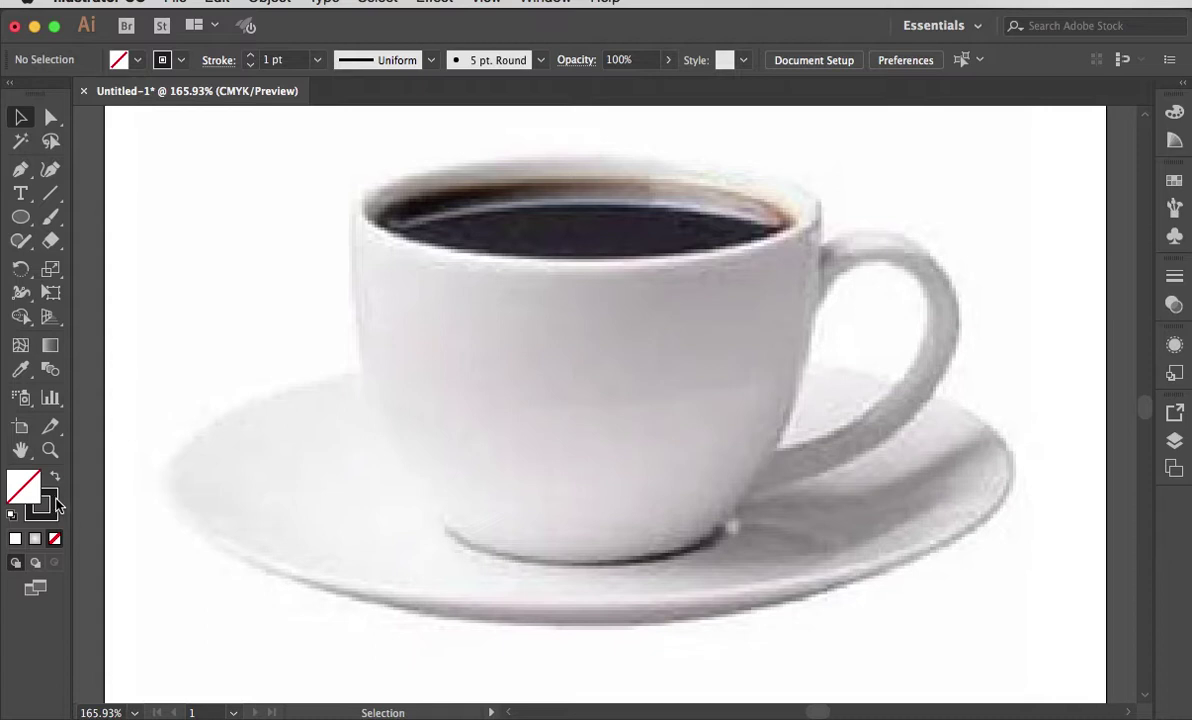
left_click(57, 505)
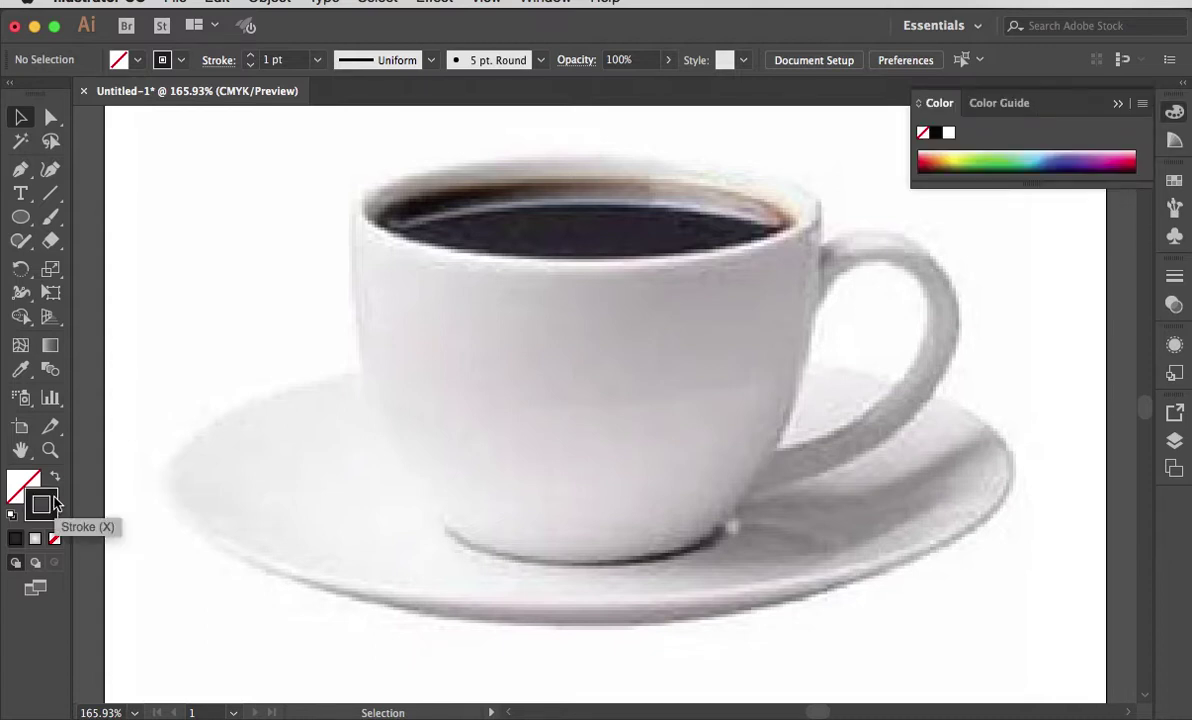
left_click(1116, 104)
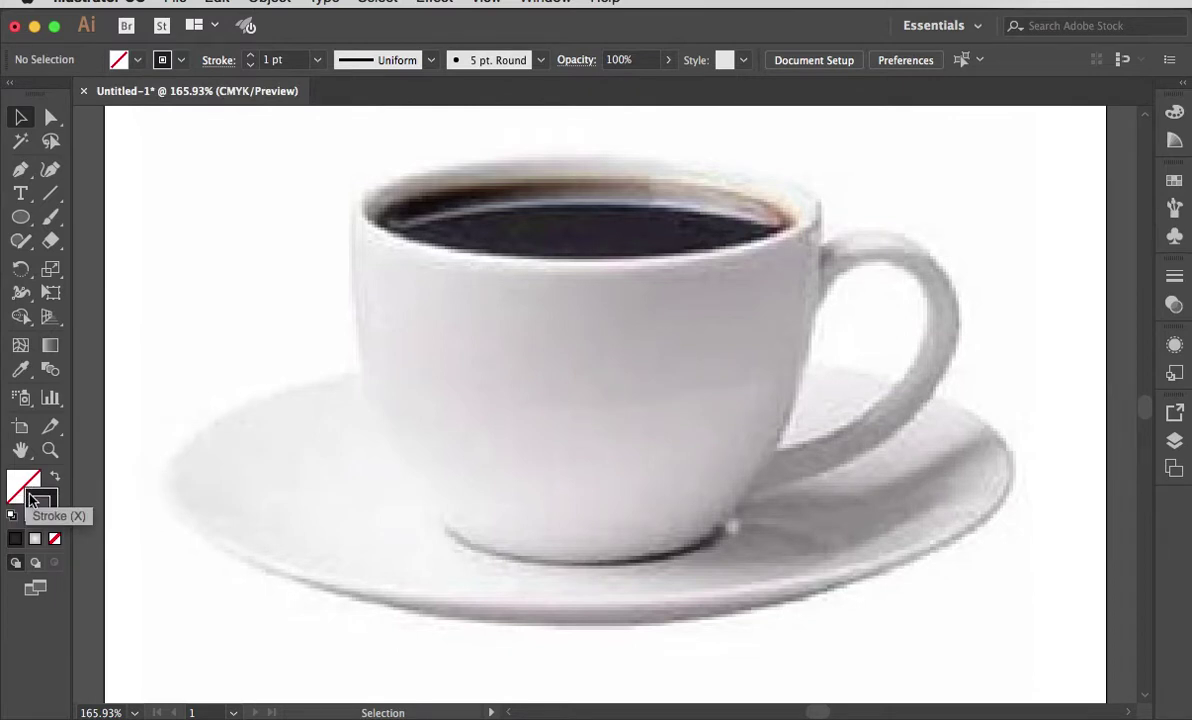
left_click(31, 498)
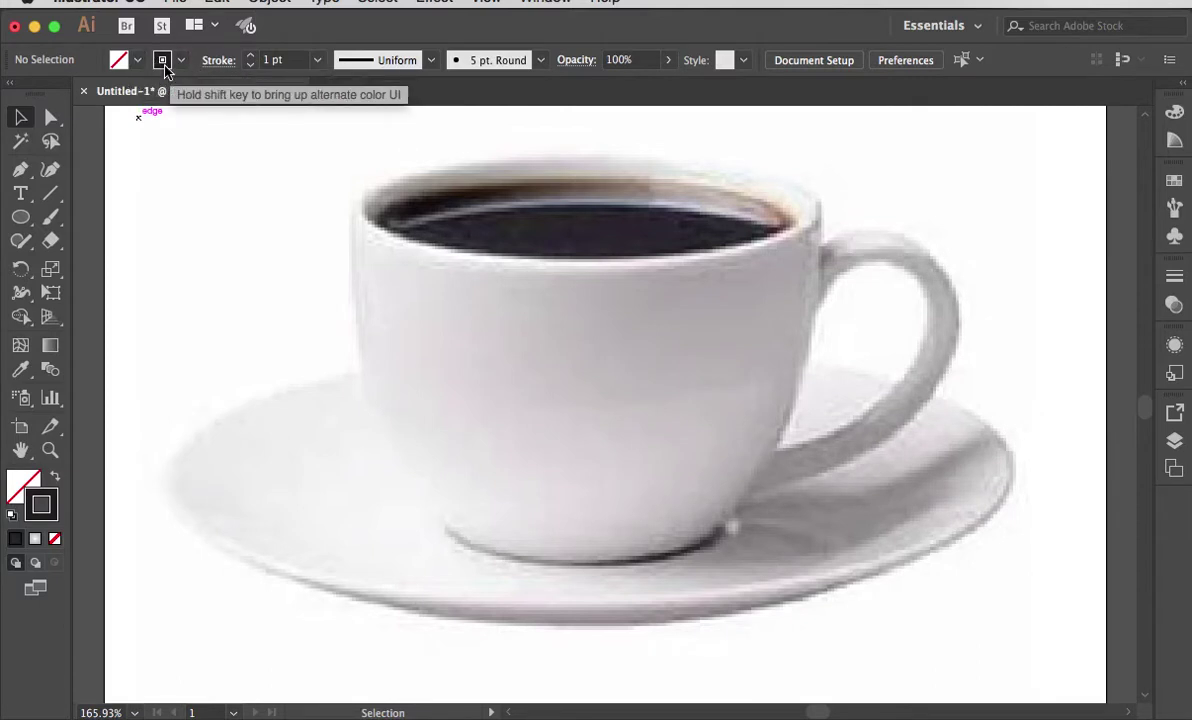
left_click(134, 62)
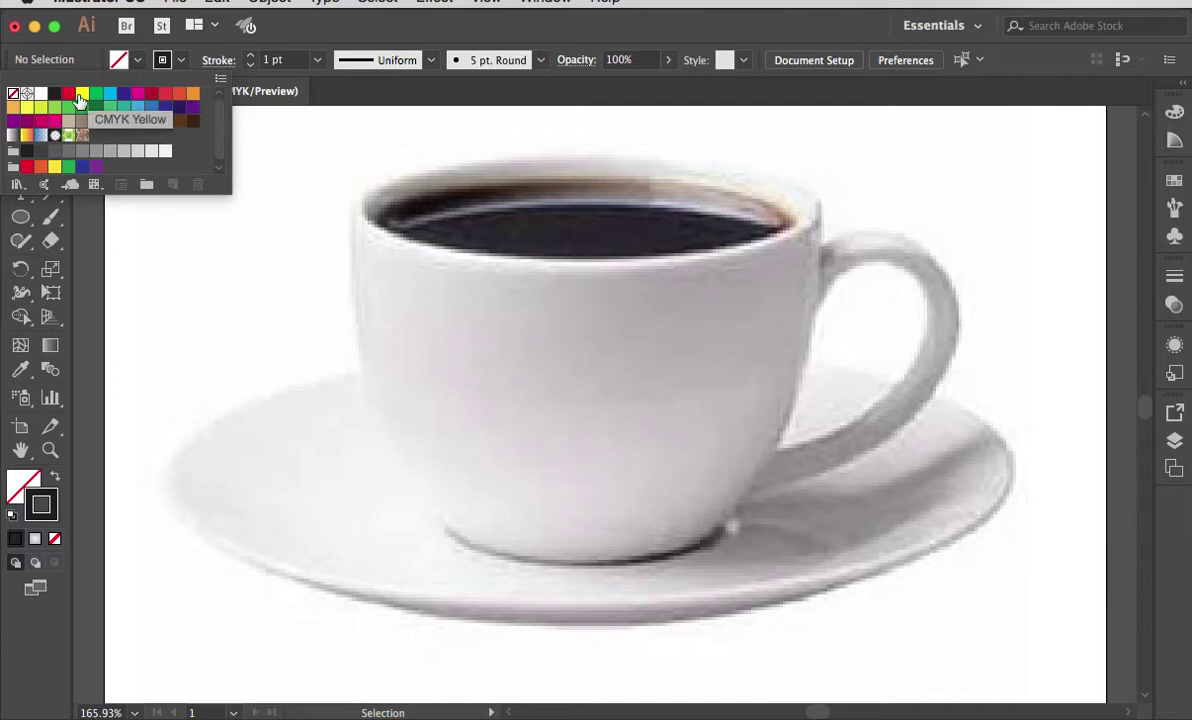
left_click(138, 61)
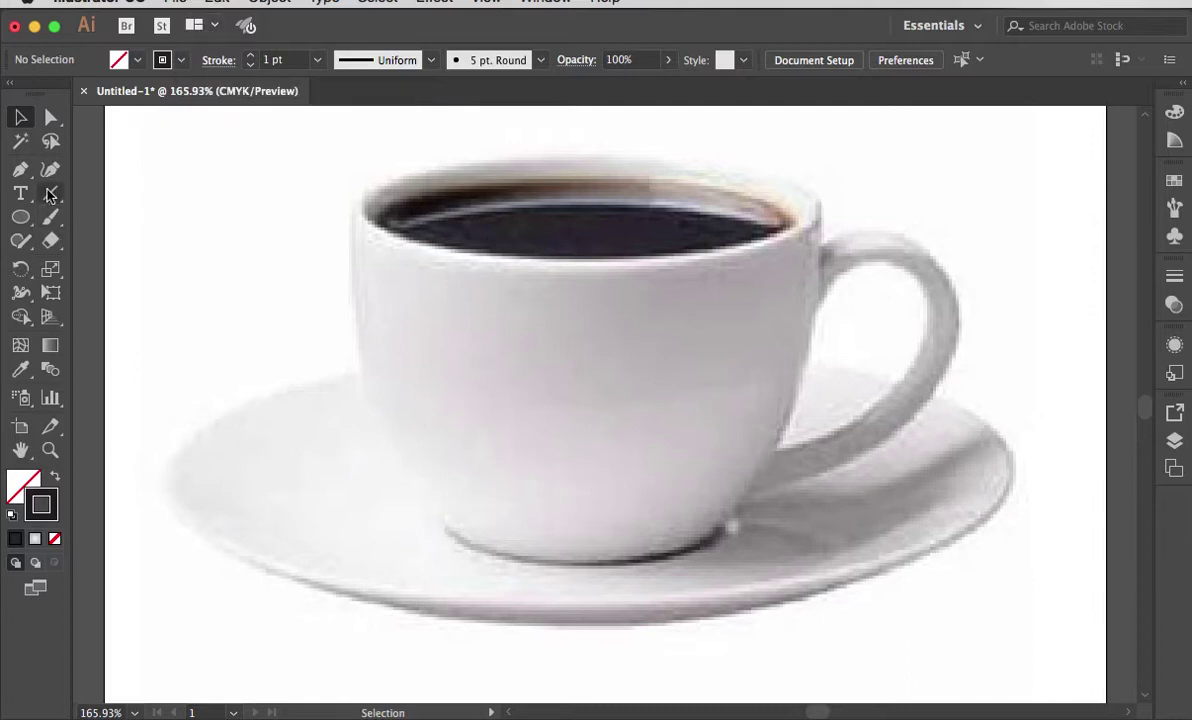
Show the rulers along the edges of the document.
left_click(22, 176)
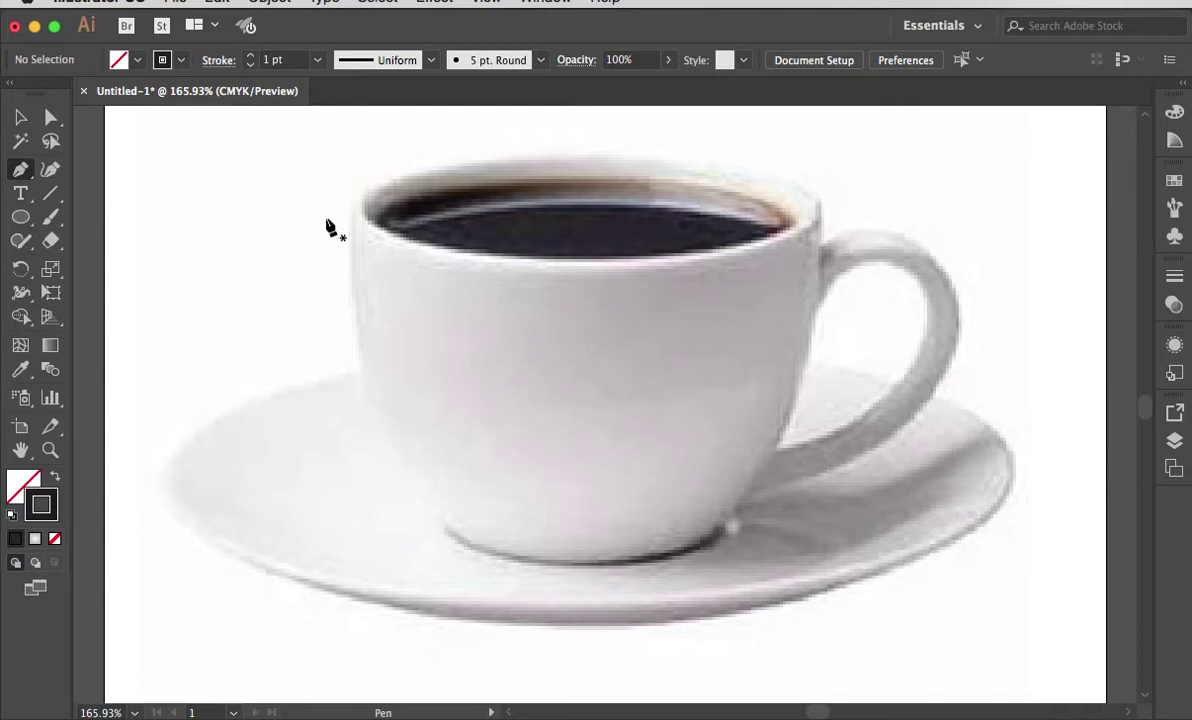
key("super")
key("super+r")
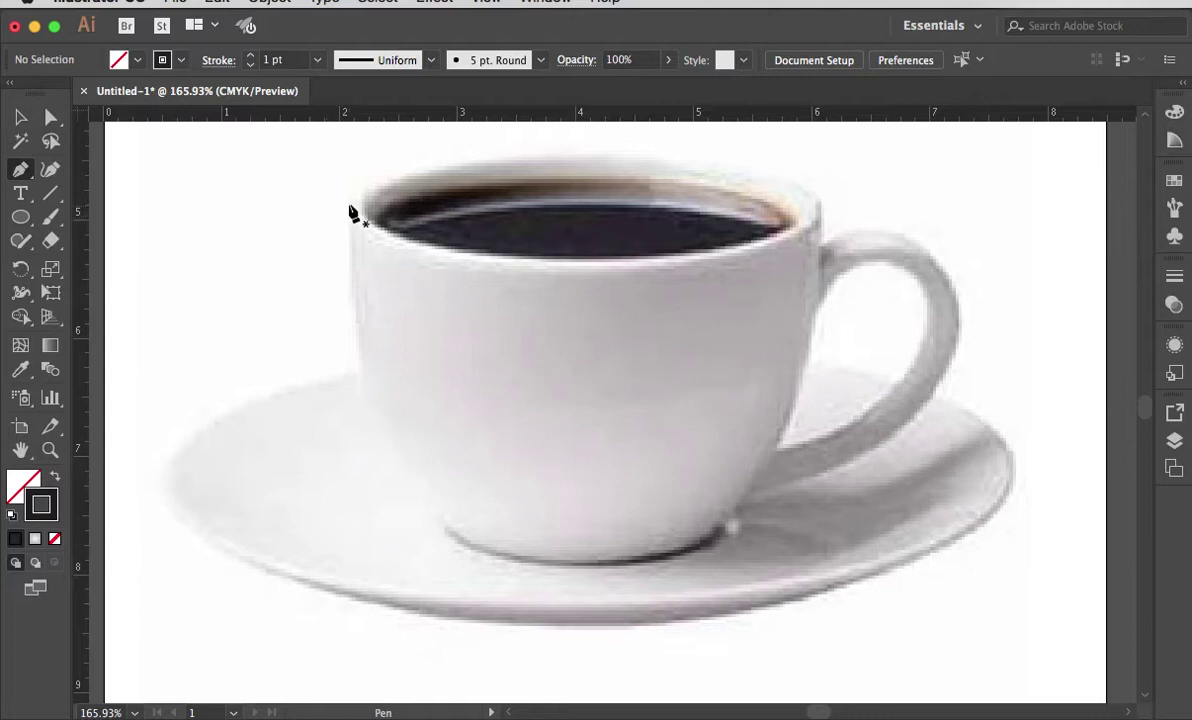
key("super")
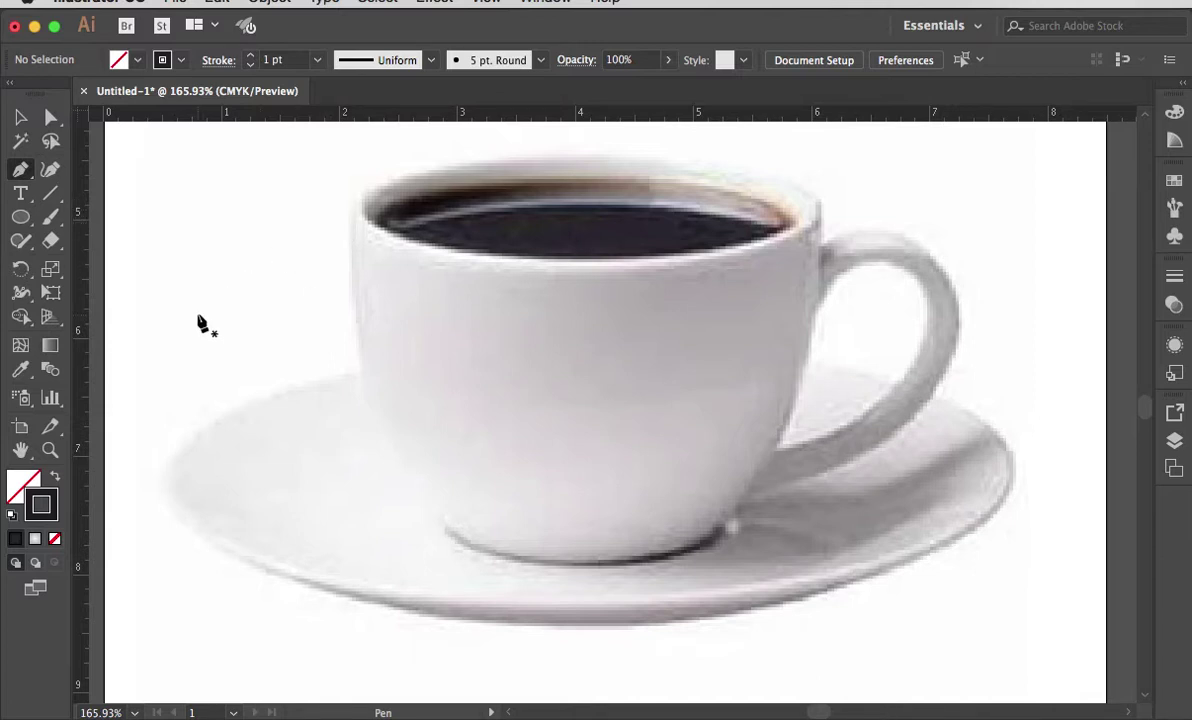
Draw an unfilled, black-outlined ellipse outward from the centre of the coffee surface to span the cup's outer rim.
left_click(21, 219)
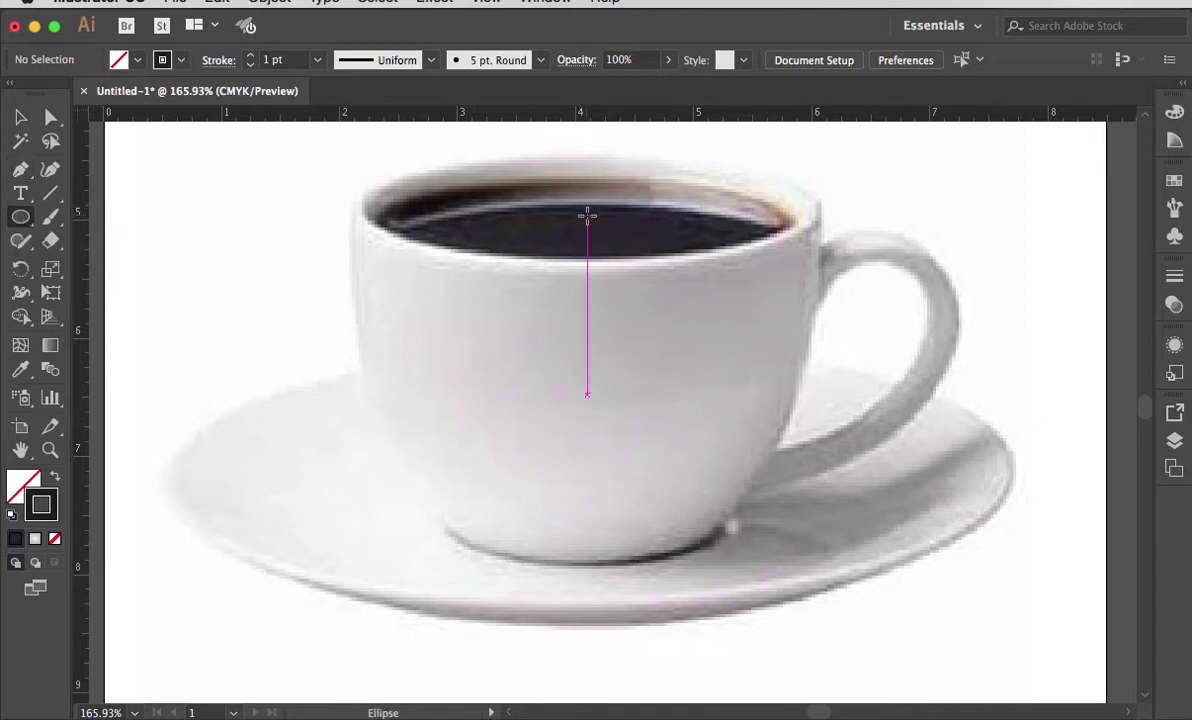
left_click_drag(587, 215, 352, 148)
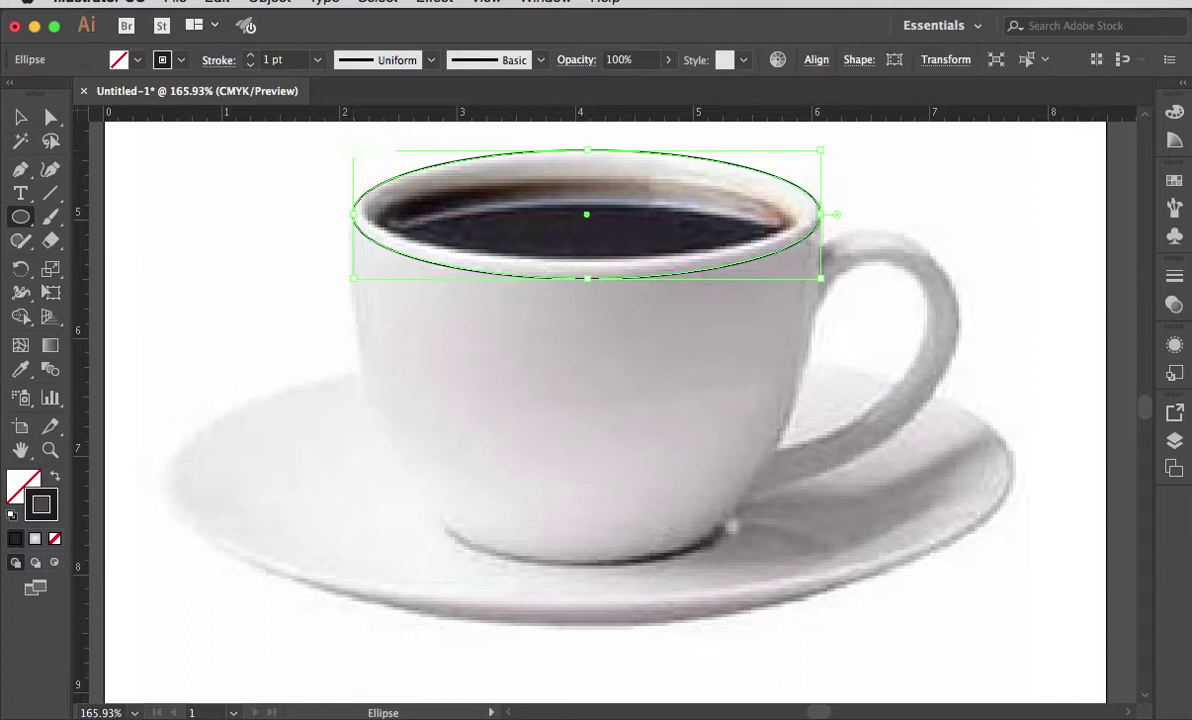
left_click(22, 119)
left_click(51, 117)
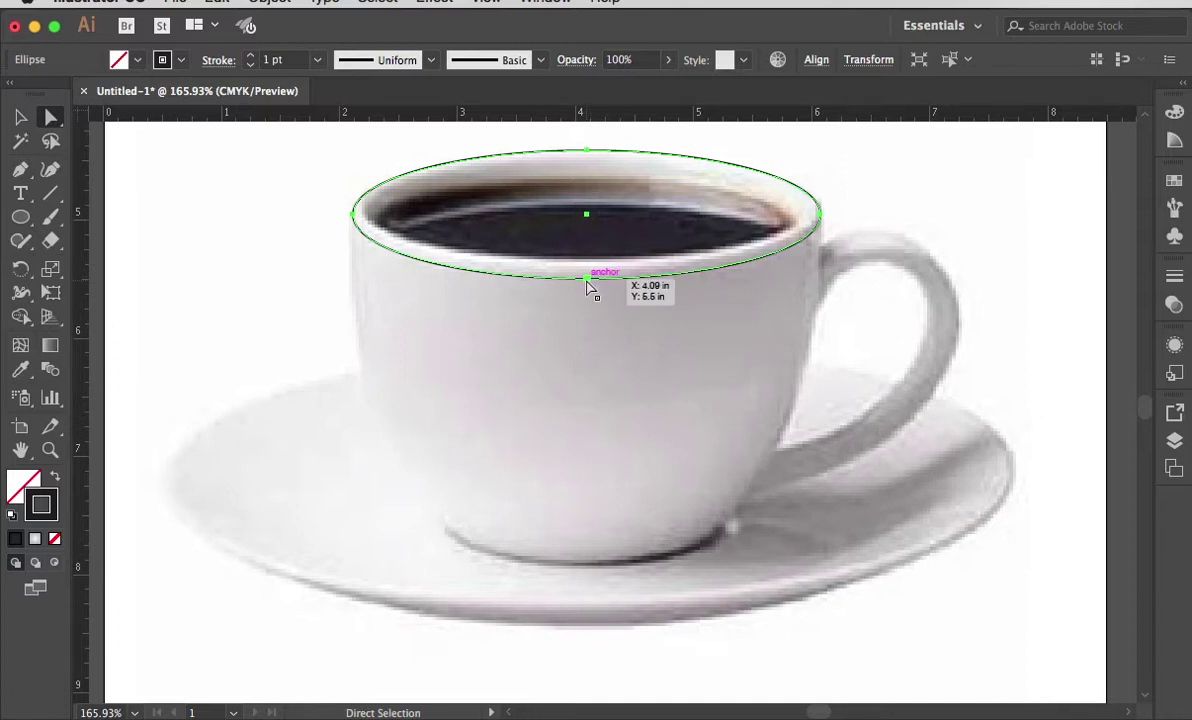
left_click_drag(587, 285, 587, 260)
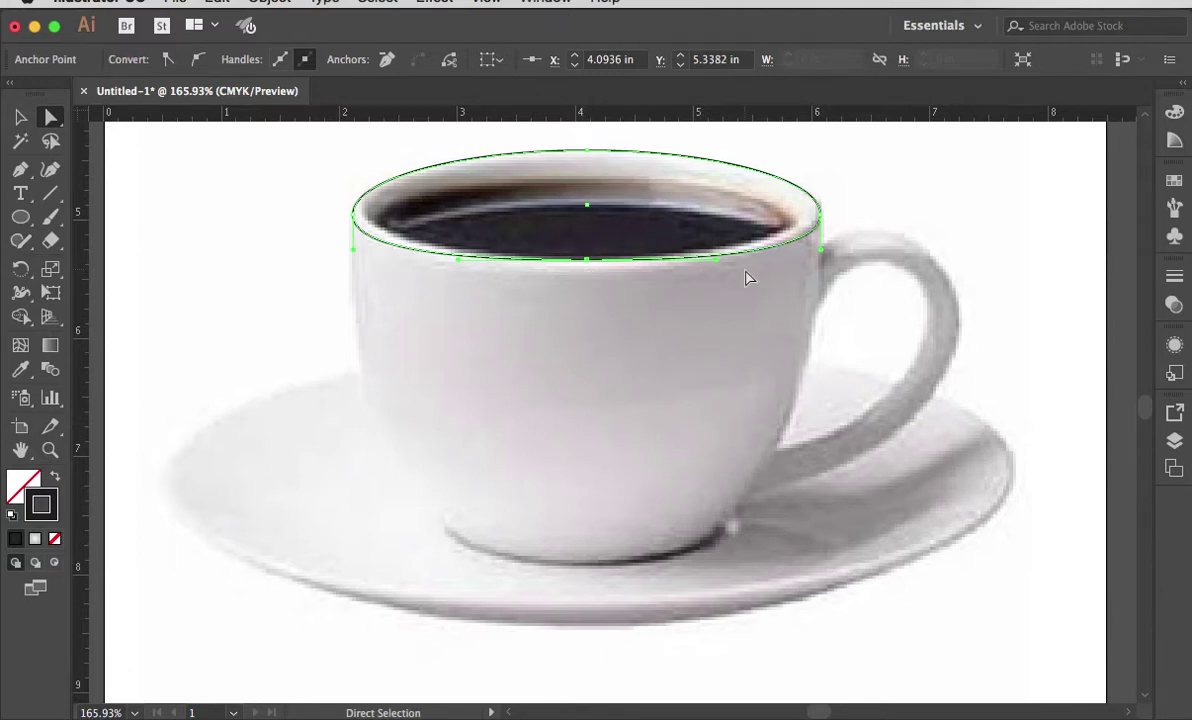
key("v")
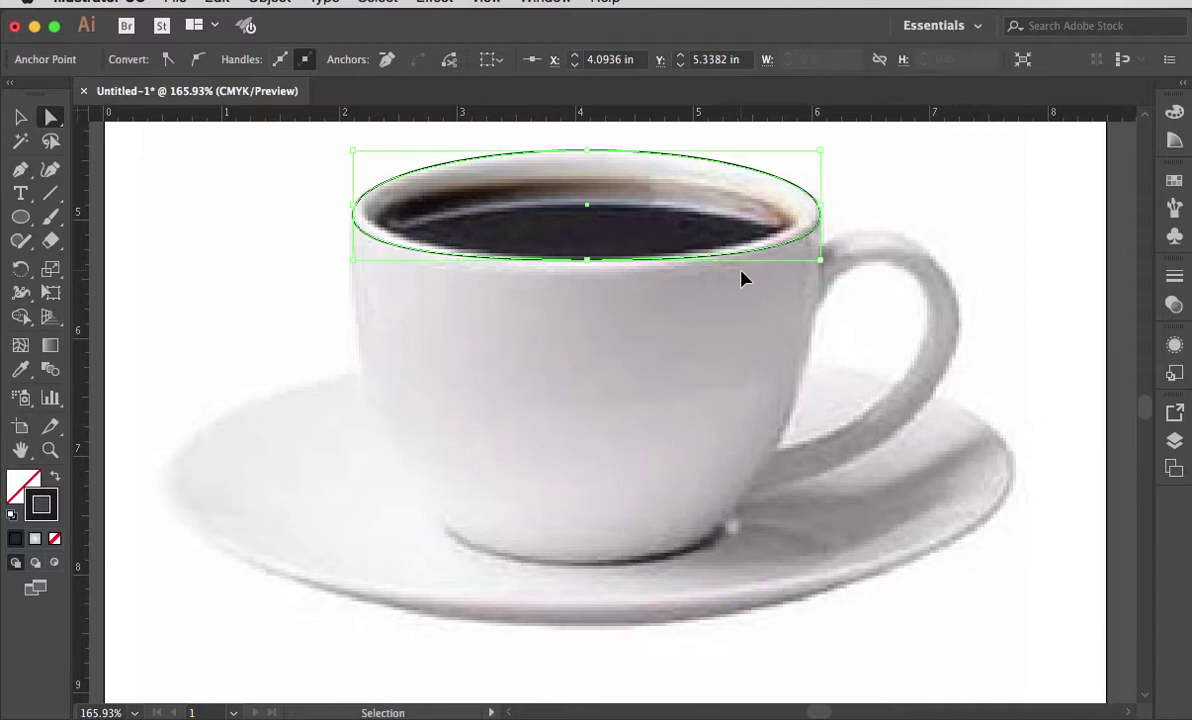
key("a")
left_click_drag(587, 259, 587, 278)
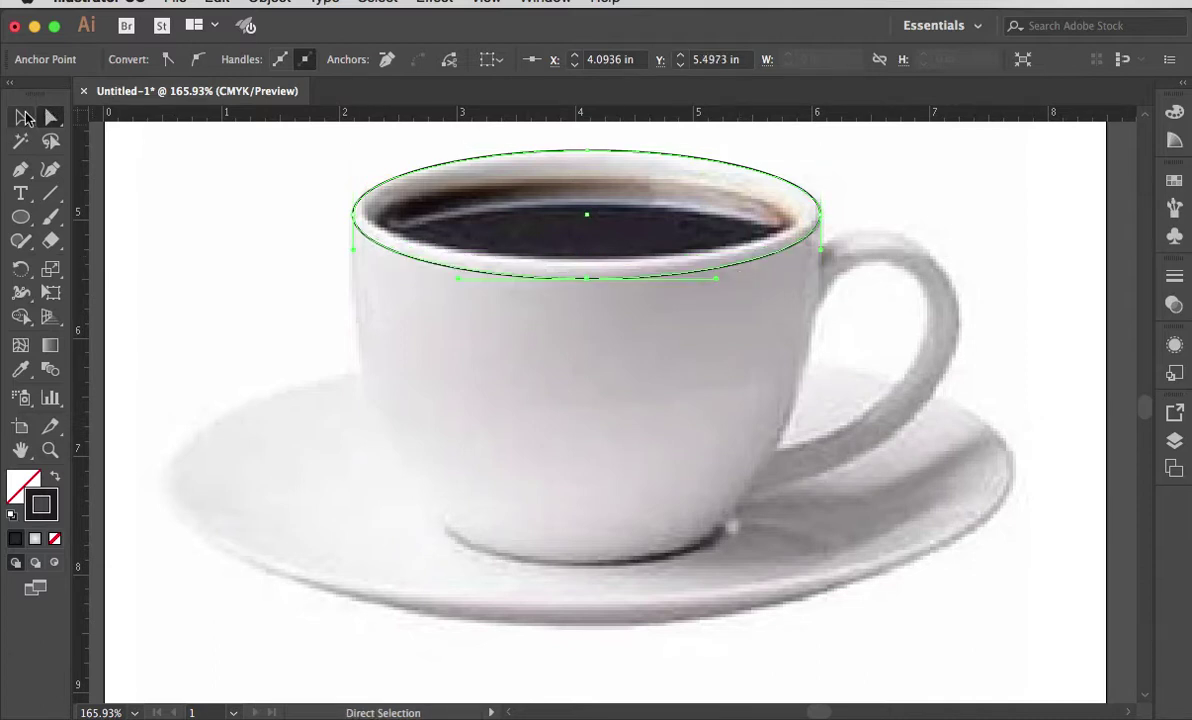
Shorten the rim ellipse from its lower edge to about 0.94 in tall, and place a vertical guide through its centre.
left_click(20, 120)
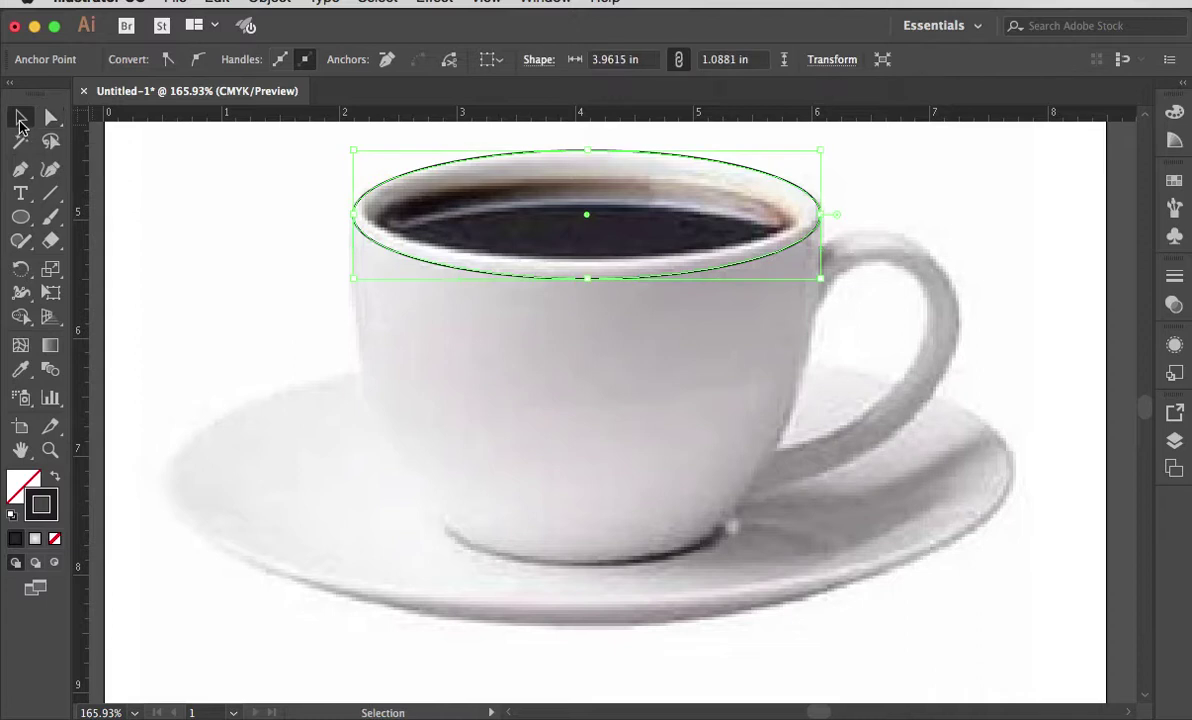
left_click_drag(589, 277, 588, 261)
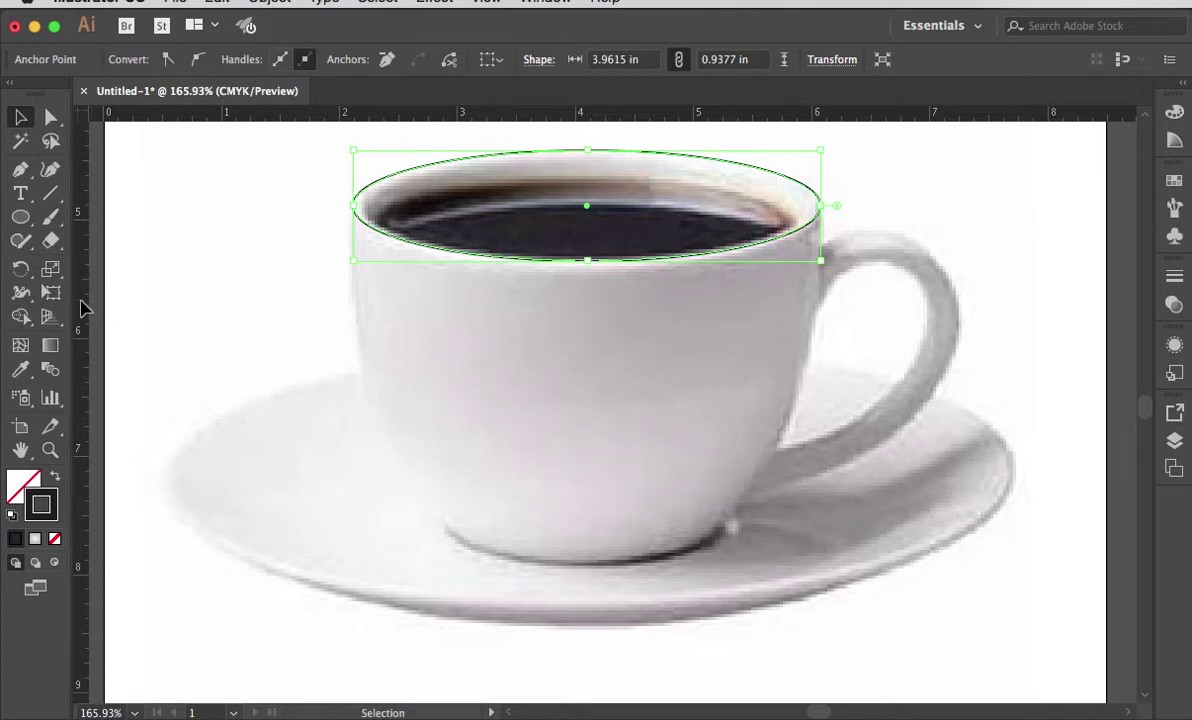
left_click_drag(82, 308, 417, 325)
left_click_drag(524, 327, 588, 327)
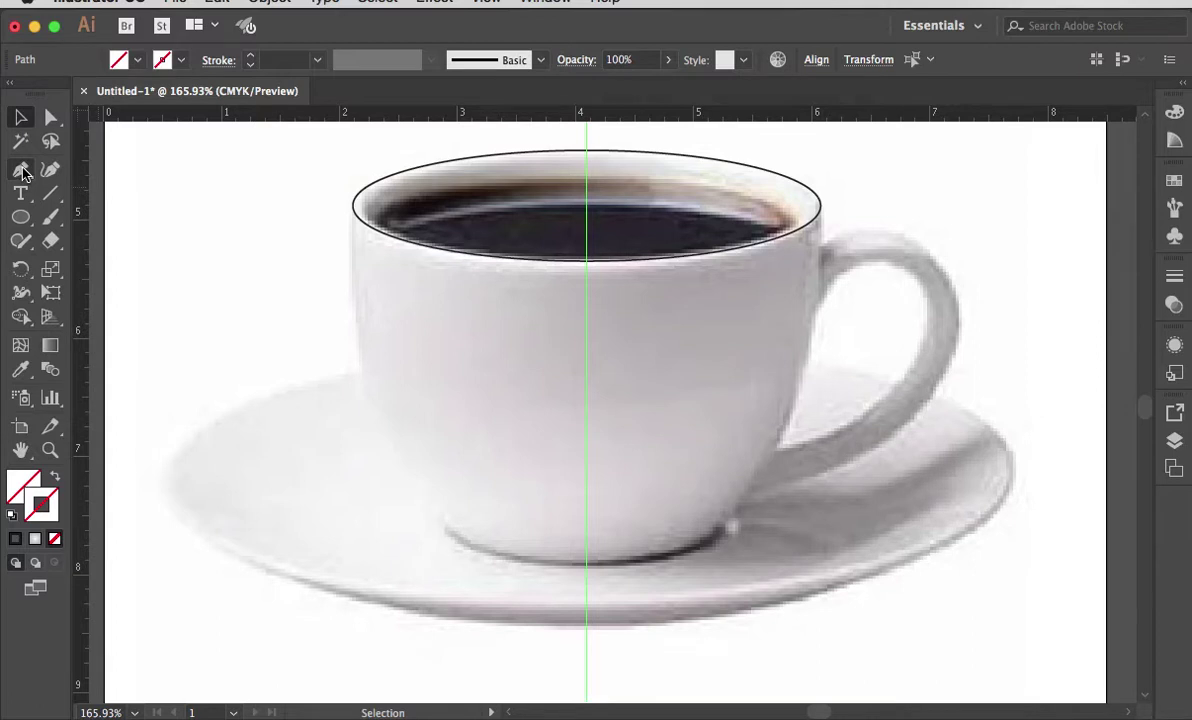
Place a Pen anchor on the rim ellipse's leftmost point, give it a black 1 pt stroke, and deselect everything.
left_click(22, 173)
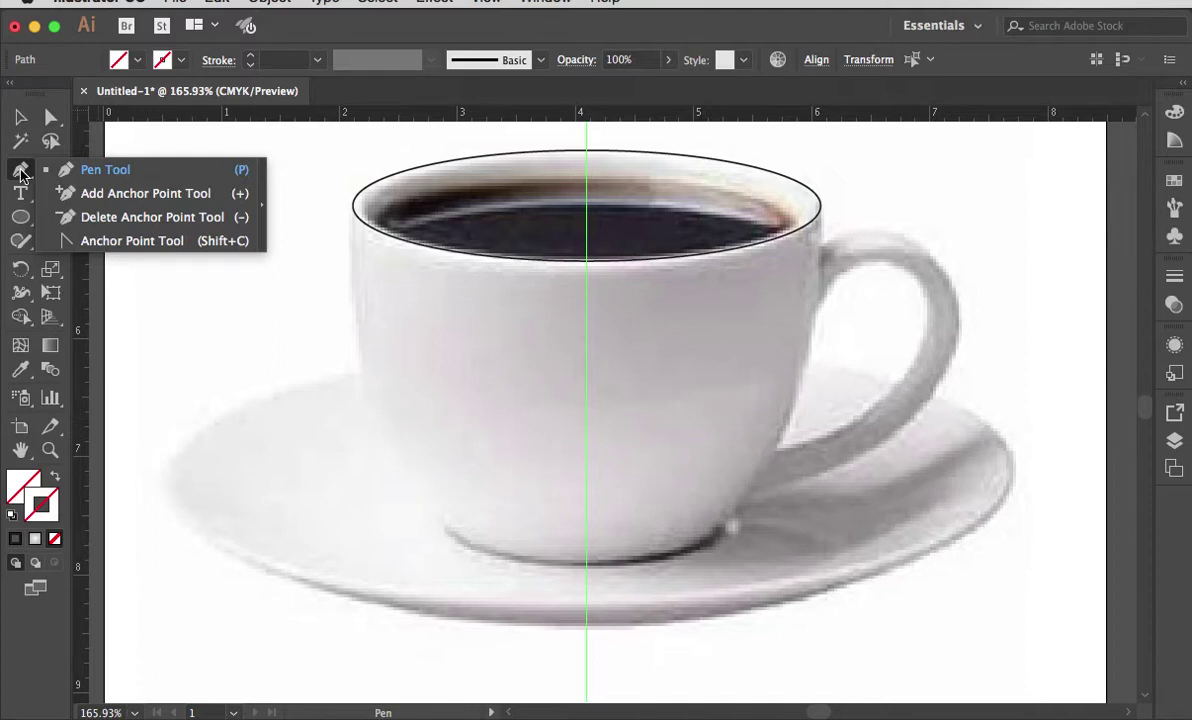
left_click(21, 174)
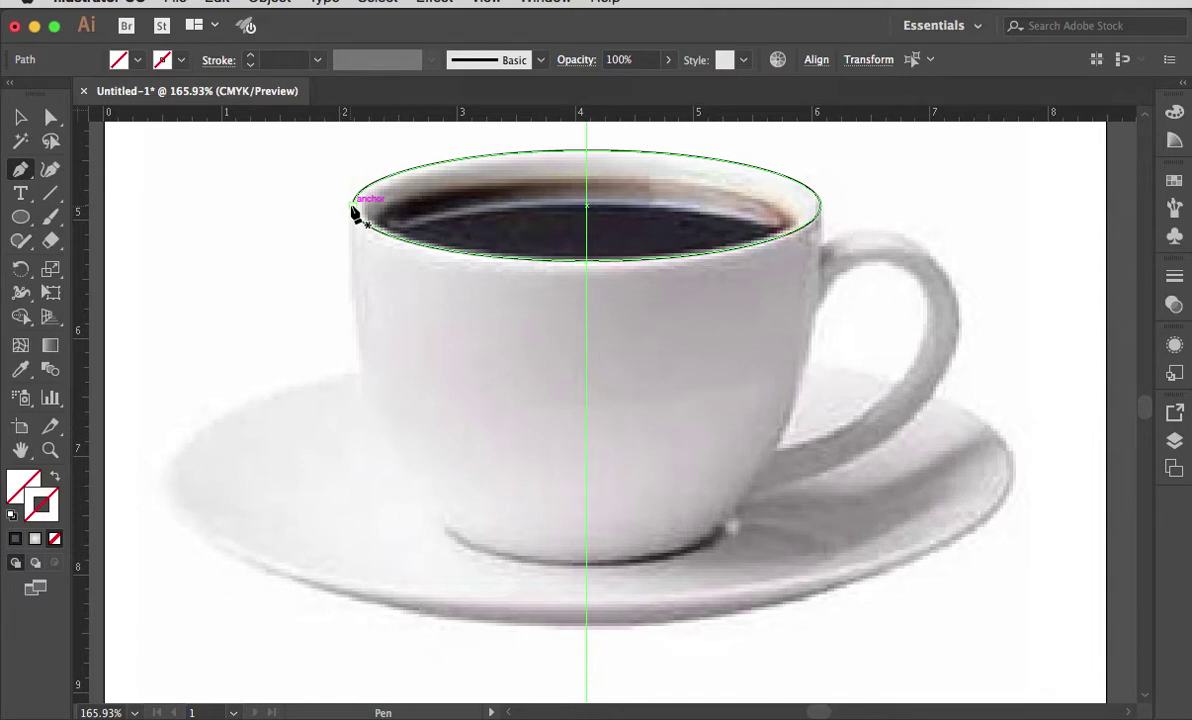
left_click(352, 212)
left_click(353, 207)
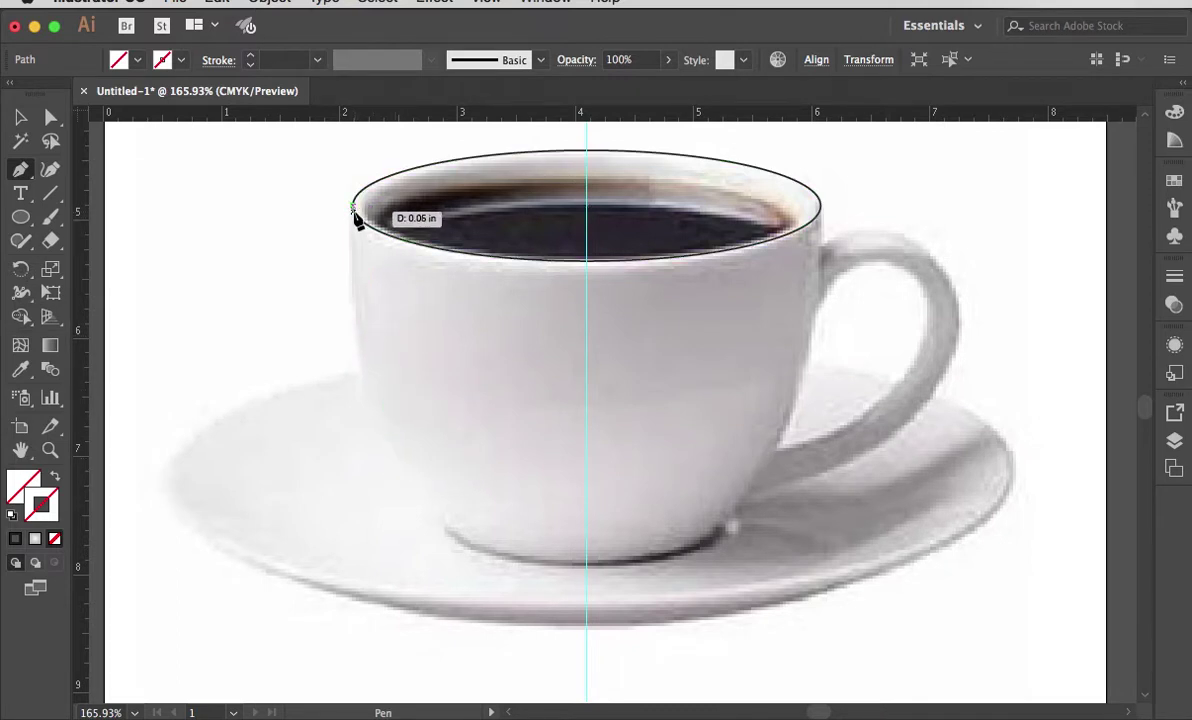
left_click(182, 62)
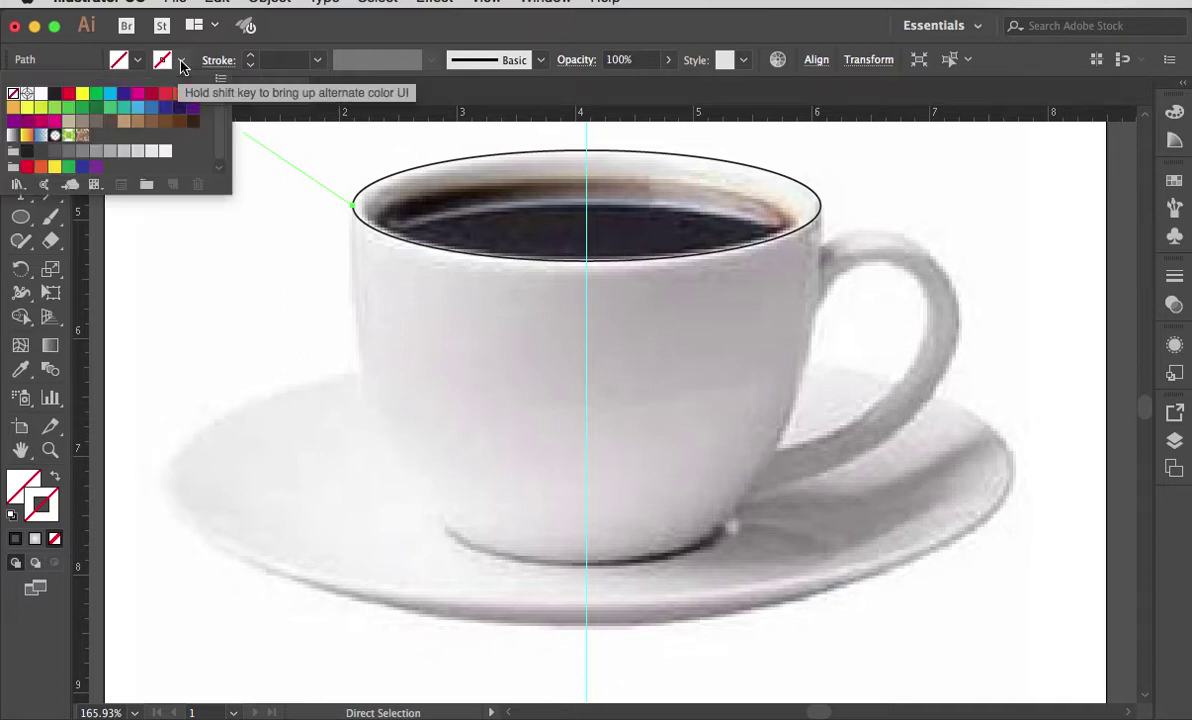
left_click(54, 94)
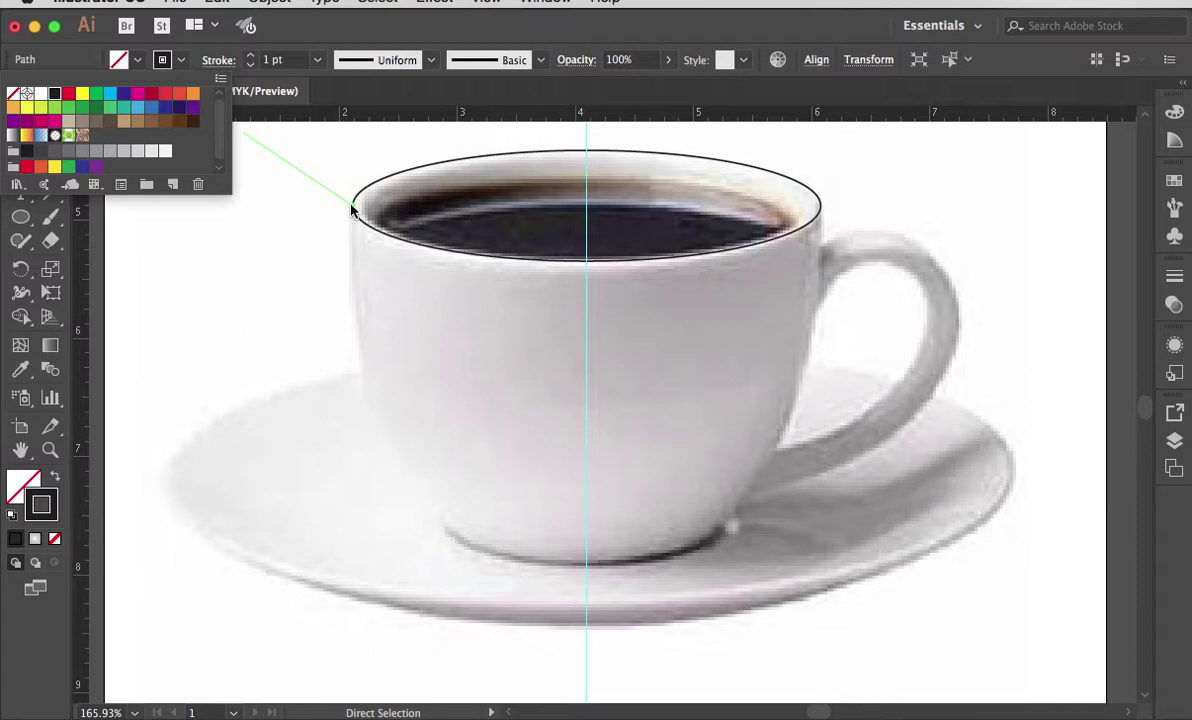
key("p")
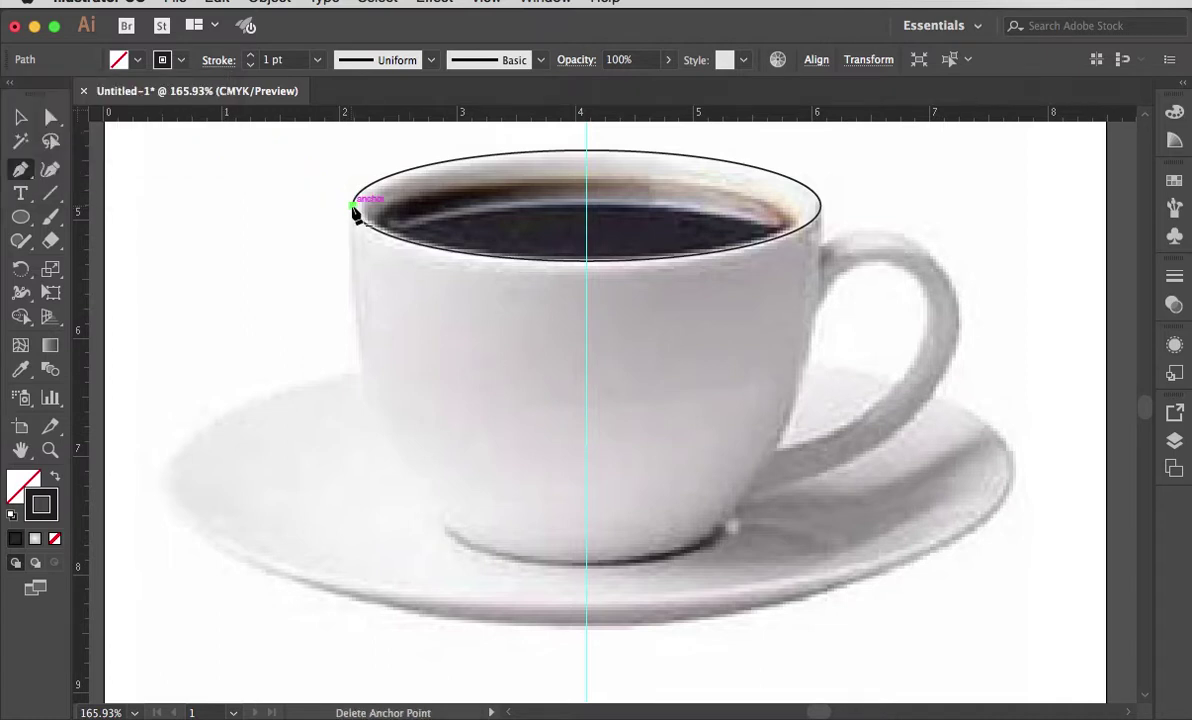
key("super+shift+a")
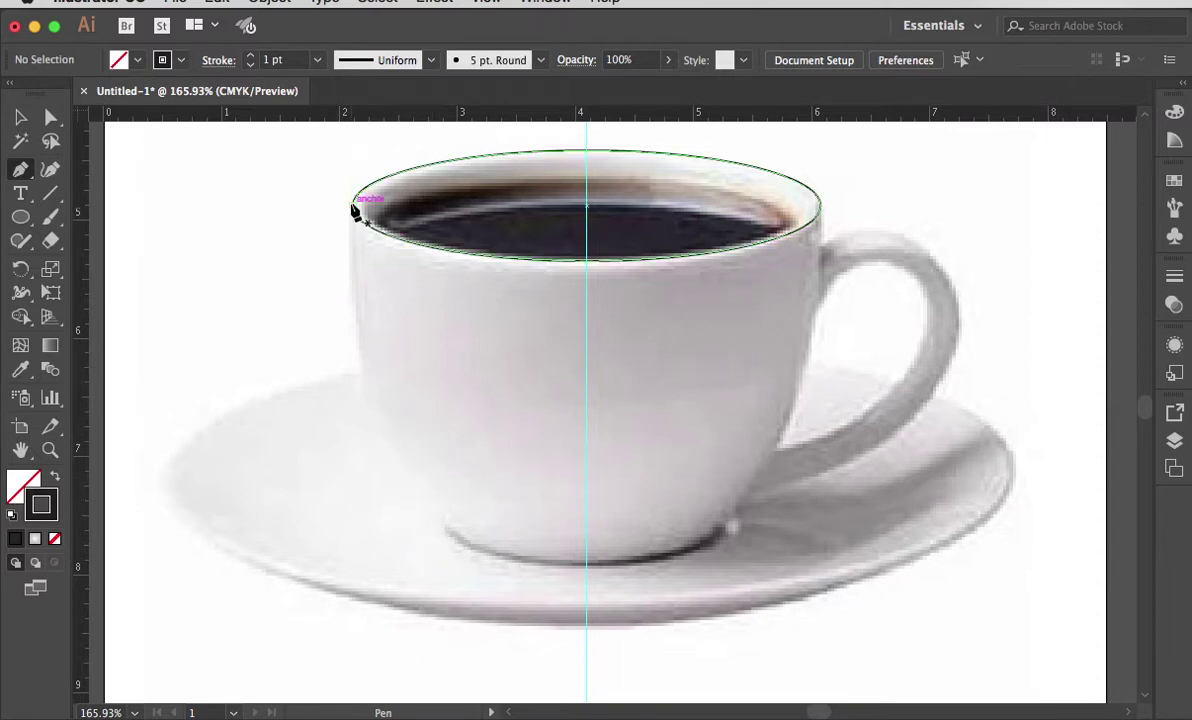
Draw a Pen curve from the rim's leftmost anchor down the cup's left side to its base, and remove the end anchor's outgoing handle.
left_click(352, 207)
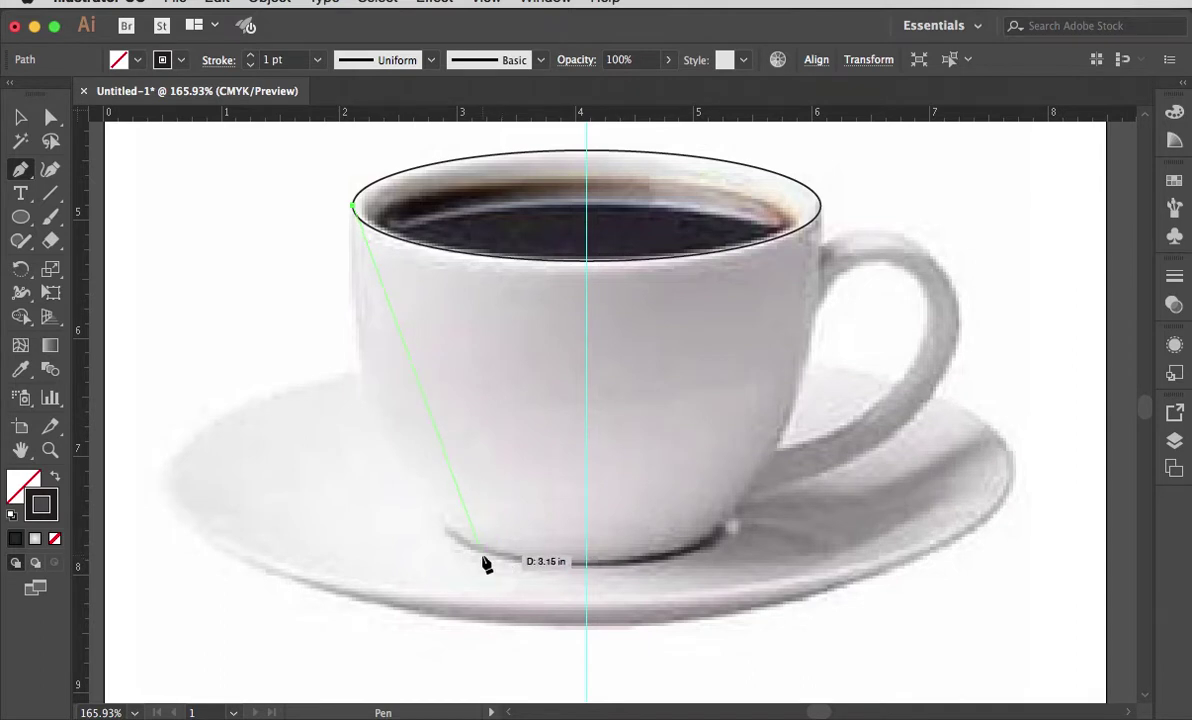
left_click(483, 556)
left_click_drag(483, 560, 633, 604)
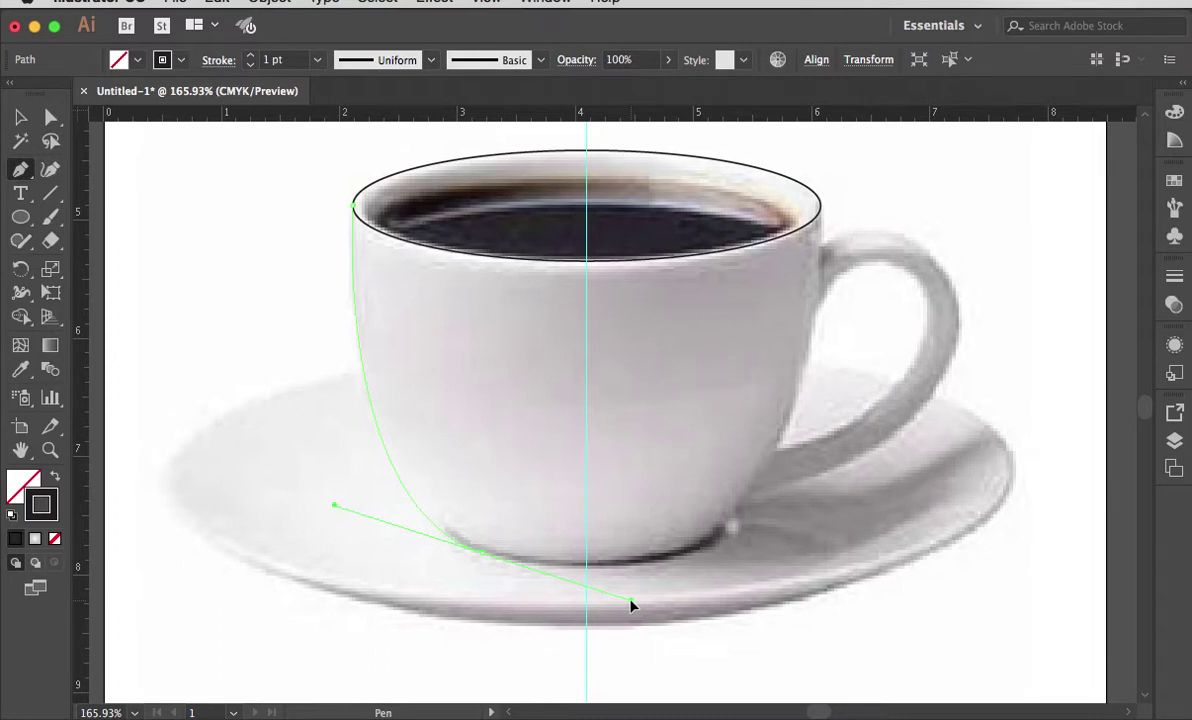
left_click_drag(632, 604, 633, 605)
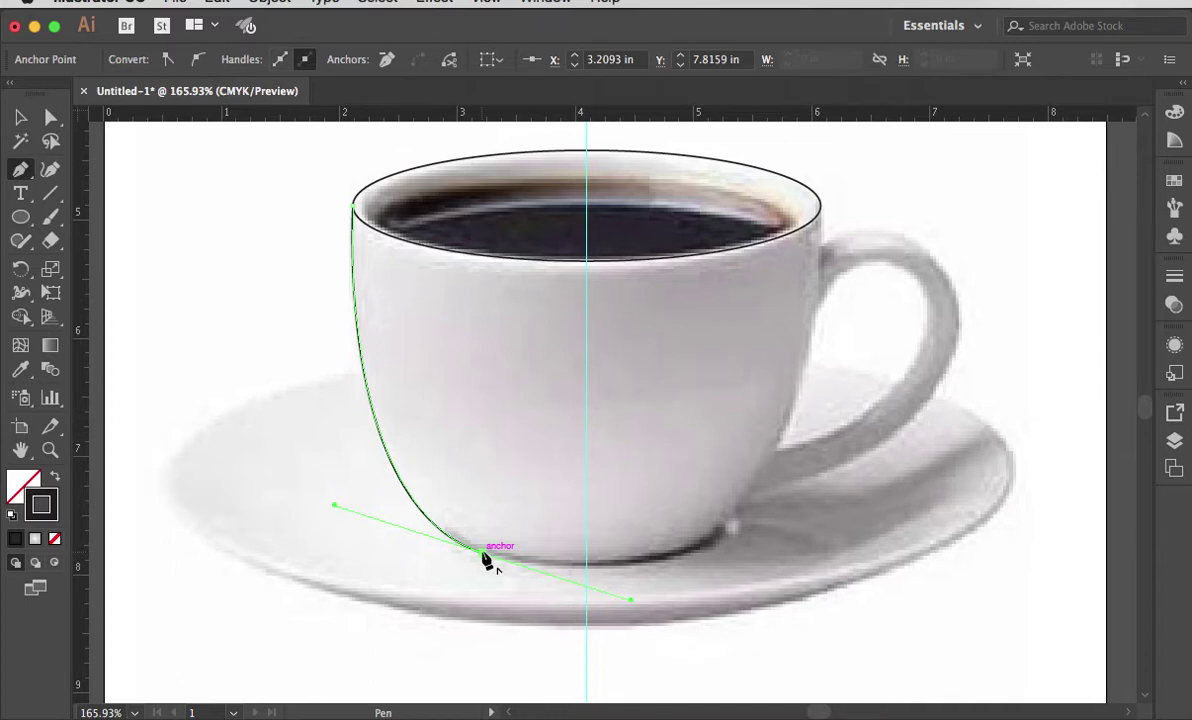
left_click(483, 556)
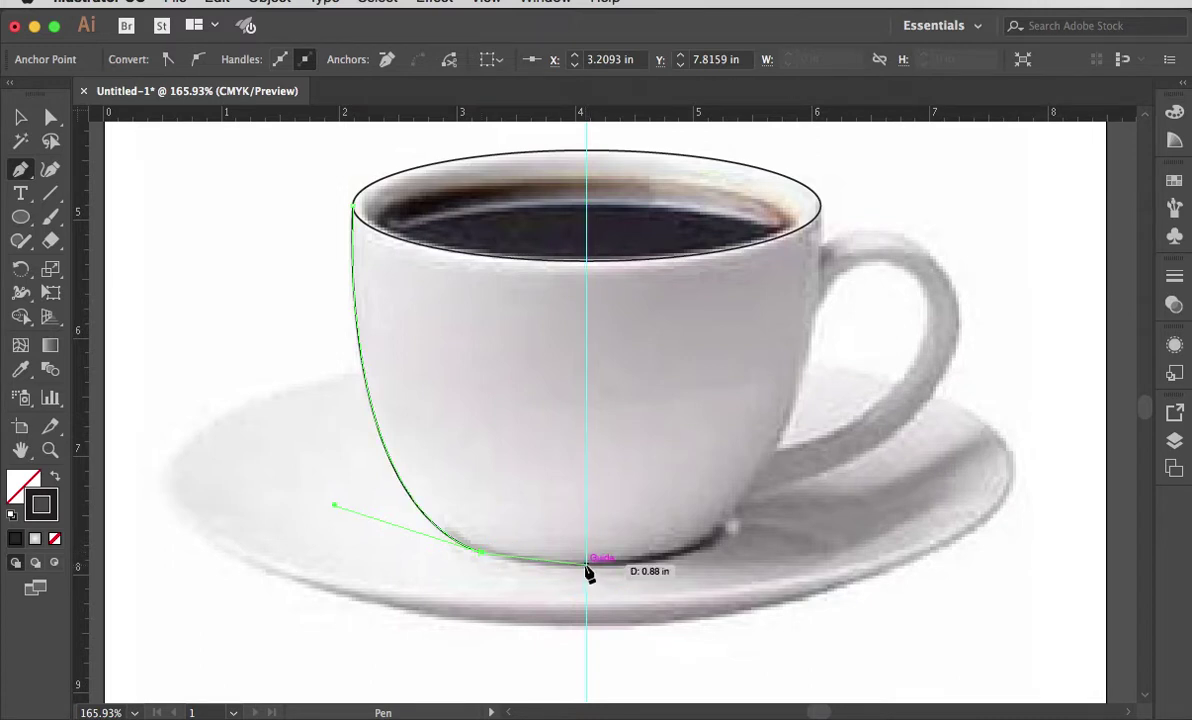
Continue the path along the cup's base to the guide, straight up to the rim ellipse's centre, and close it at the starting anchor.
left_click_drag(587, 570, 663, 572)
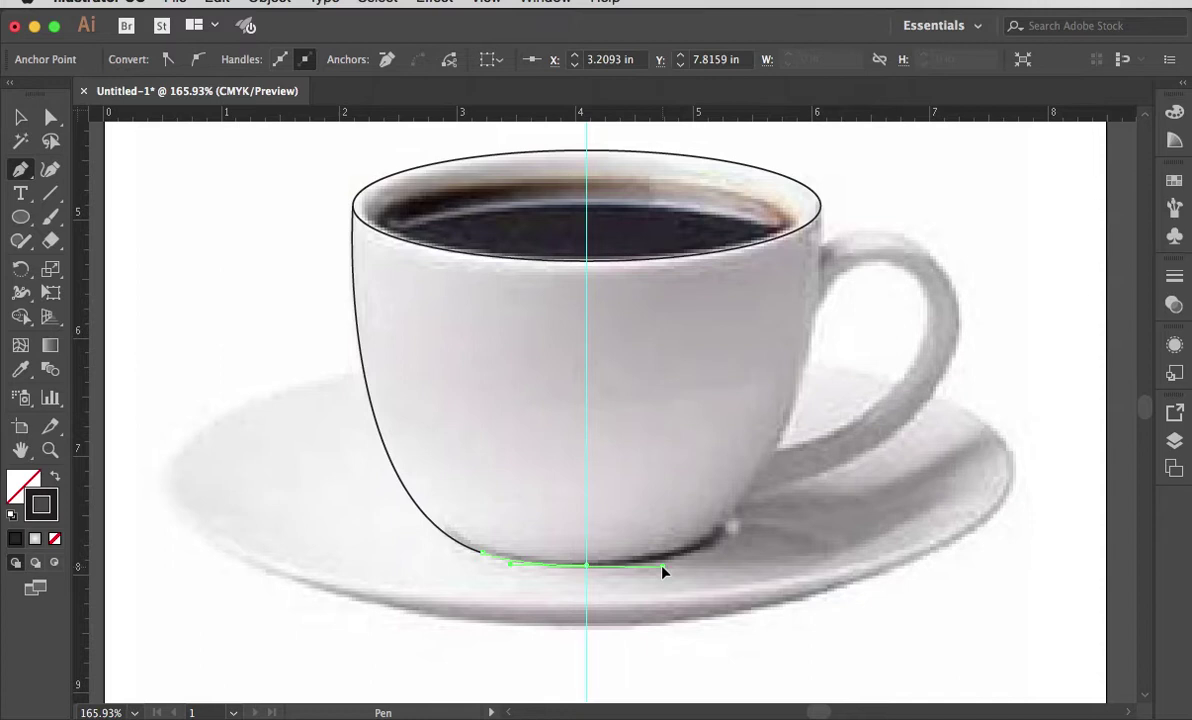
left_click(663, 568)
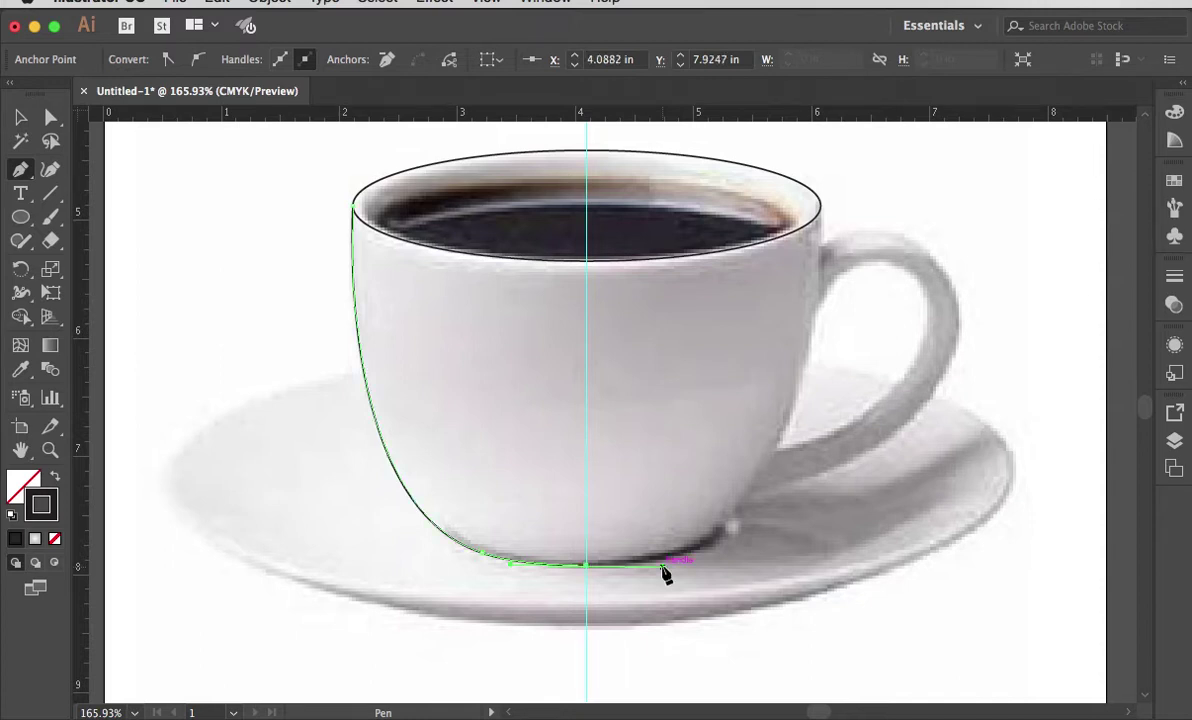
left_click(586, 566)
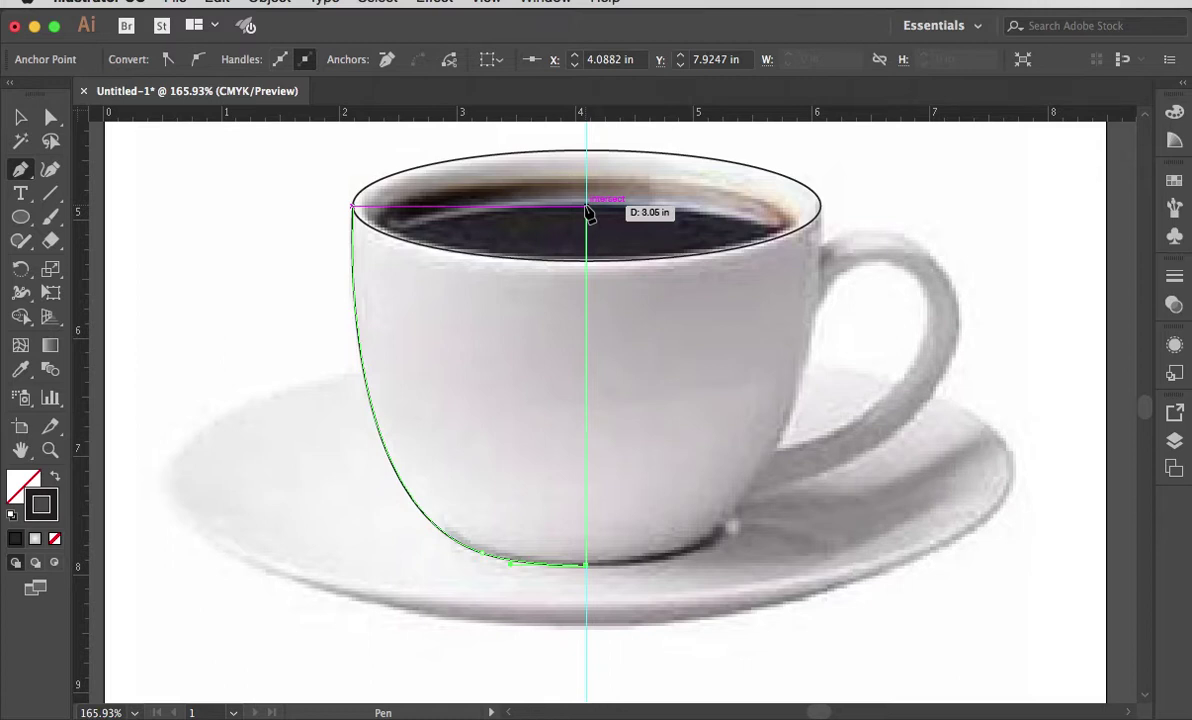
left_click(586, 206)
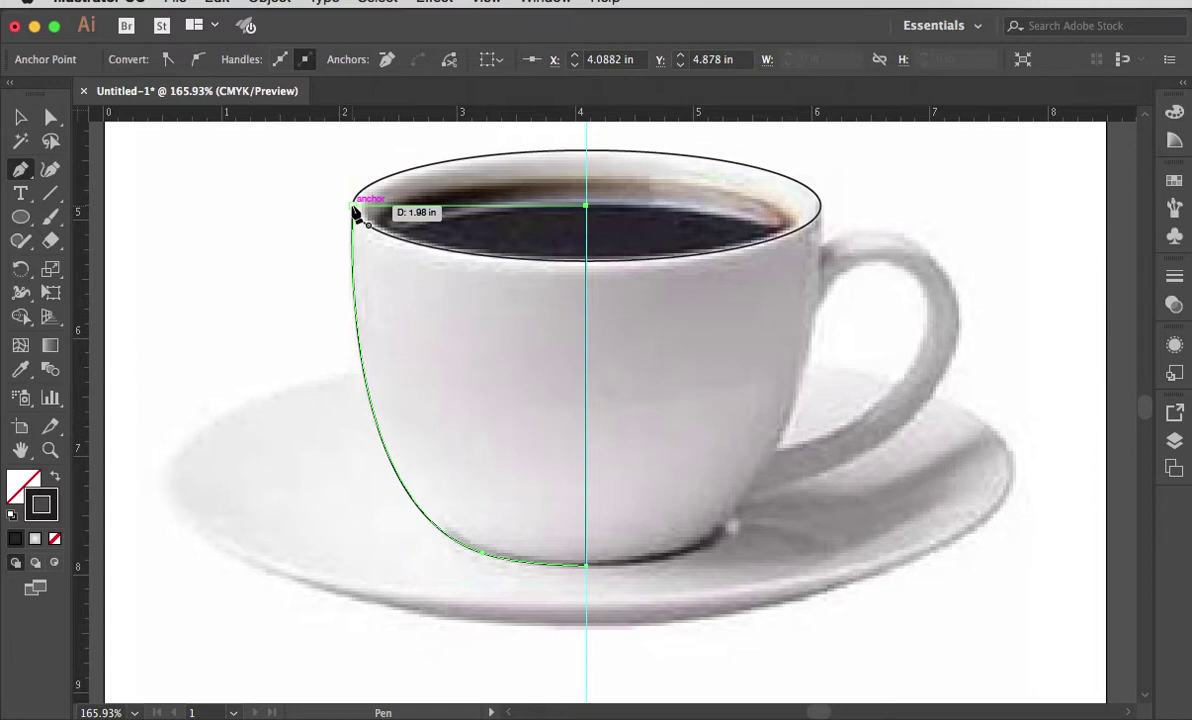
left_click(353, 207)
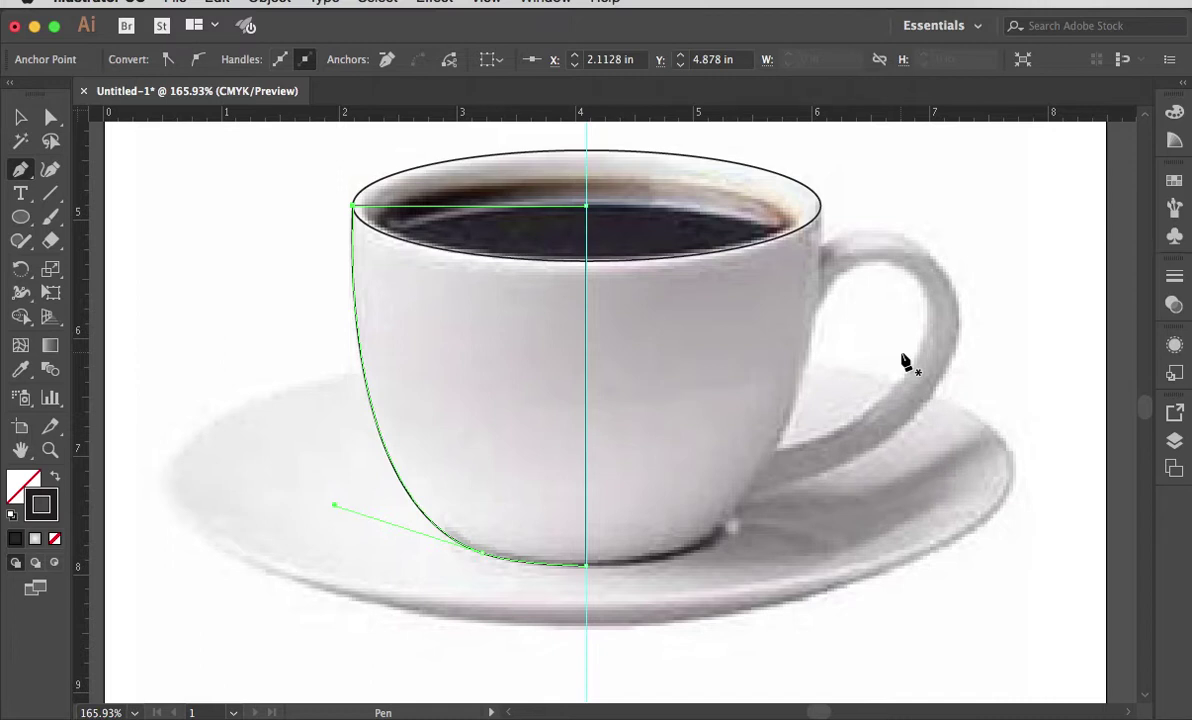
Duplicate the half-cup shape horizontally 1.98 in to the right so the copy starts at the vertical guide.
key("super")
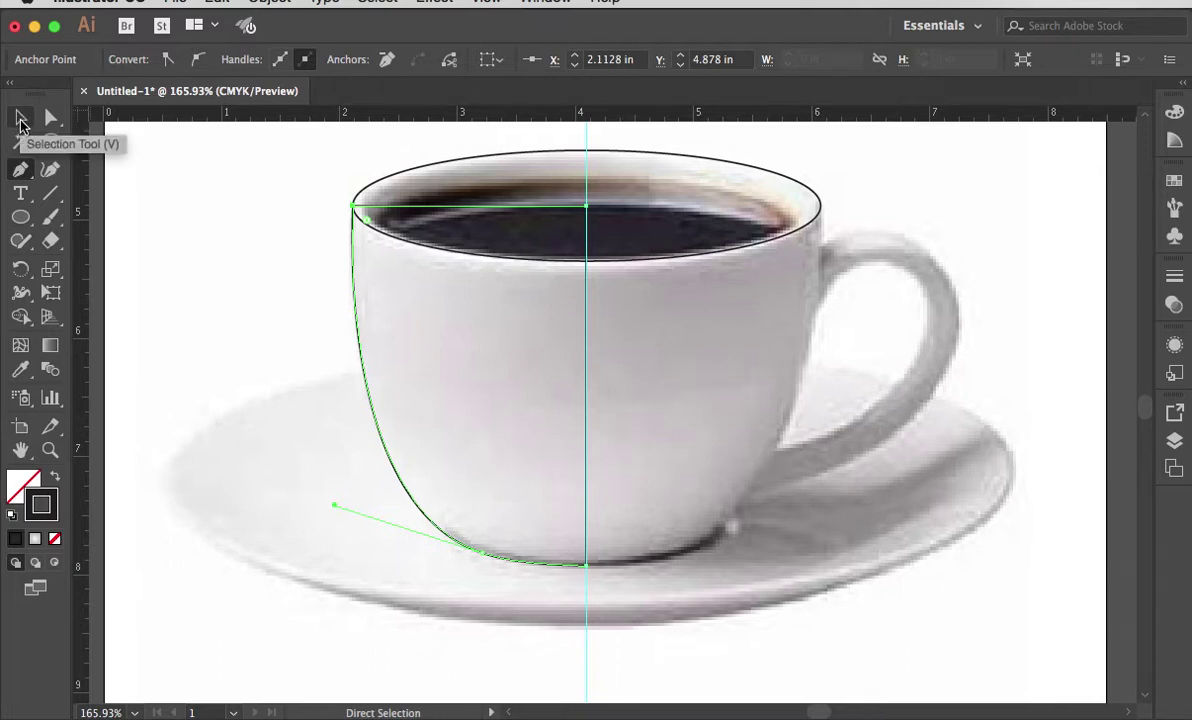
left_click(20, 120)
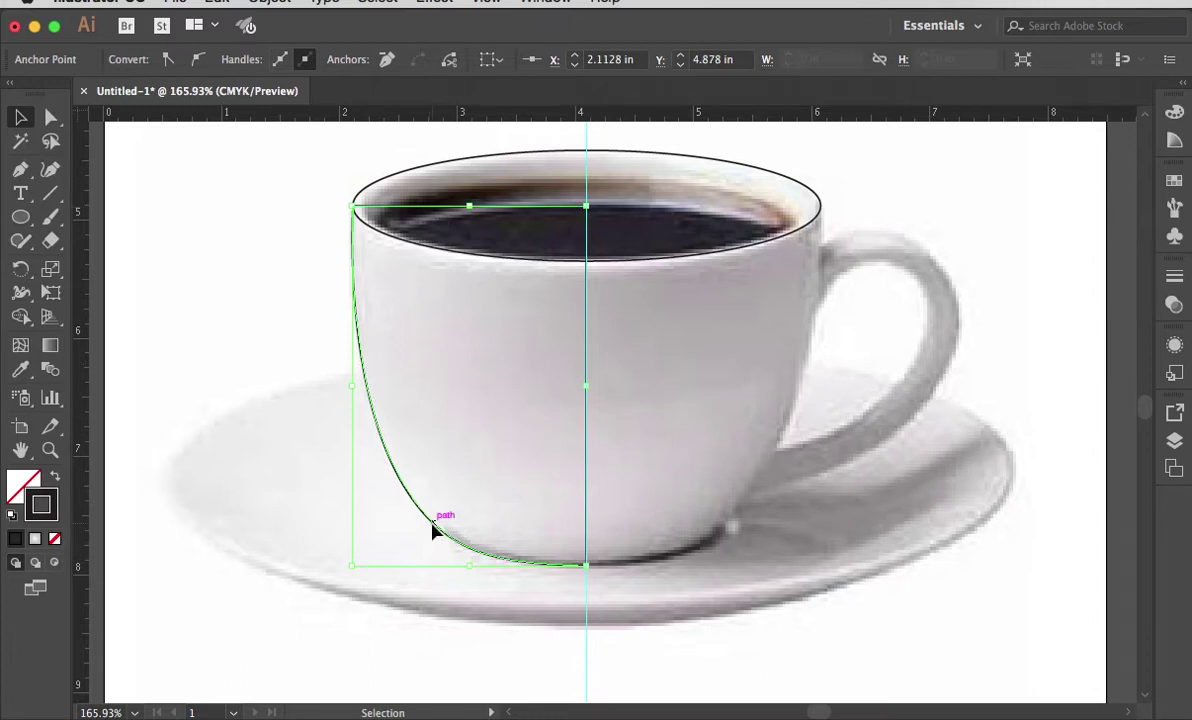
left_click(365, 378)
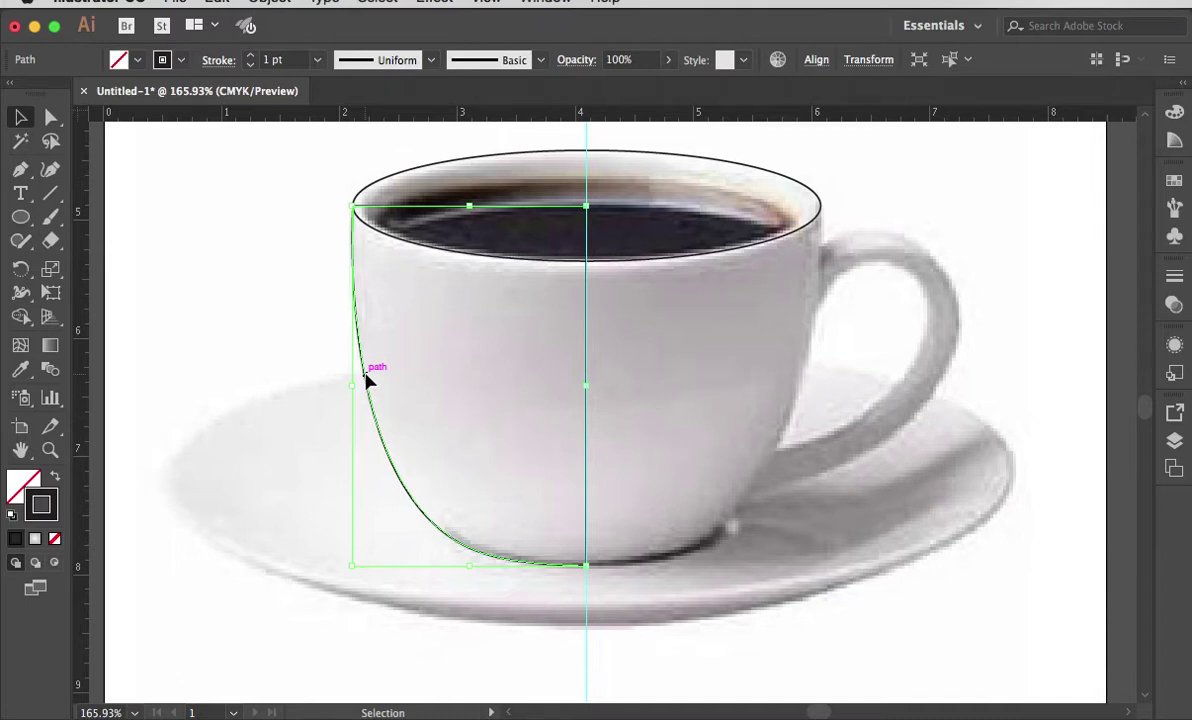
left_click_drag(365, 378, 598, 381)
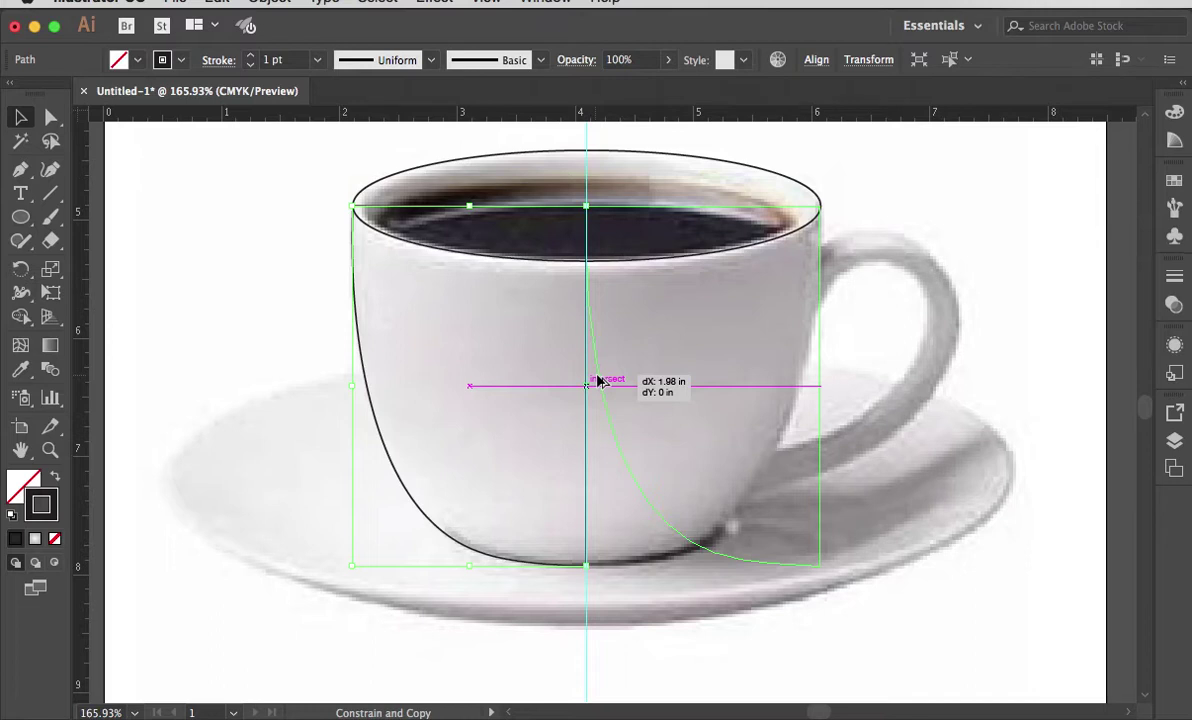
left_click_drag(598, 381, 600, 380)
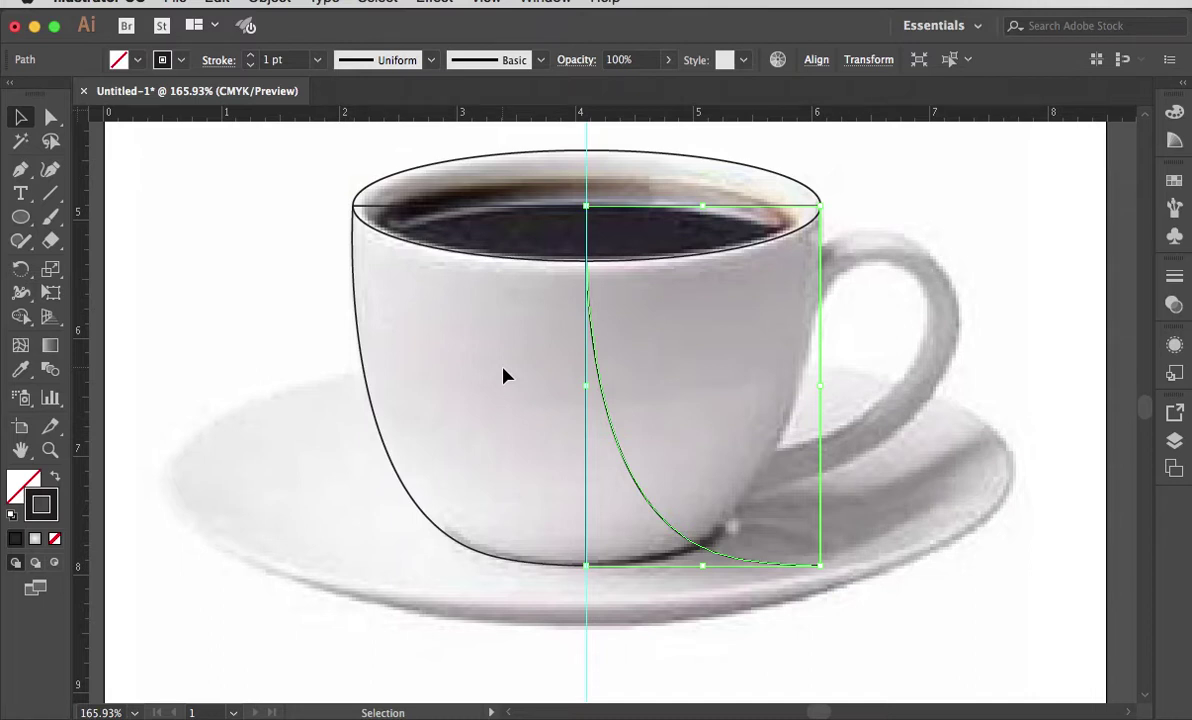
Reflect the copied half-cup across the vertical axis with the preview on, and shrink it slightly from its lower outer corner.
left_click(268, 4)
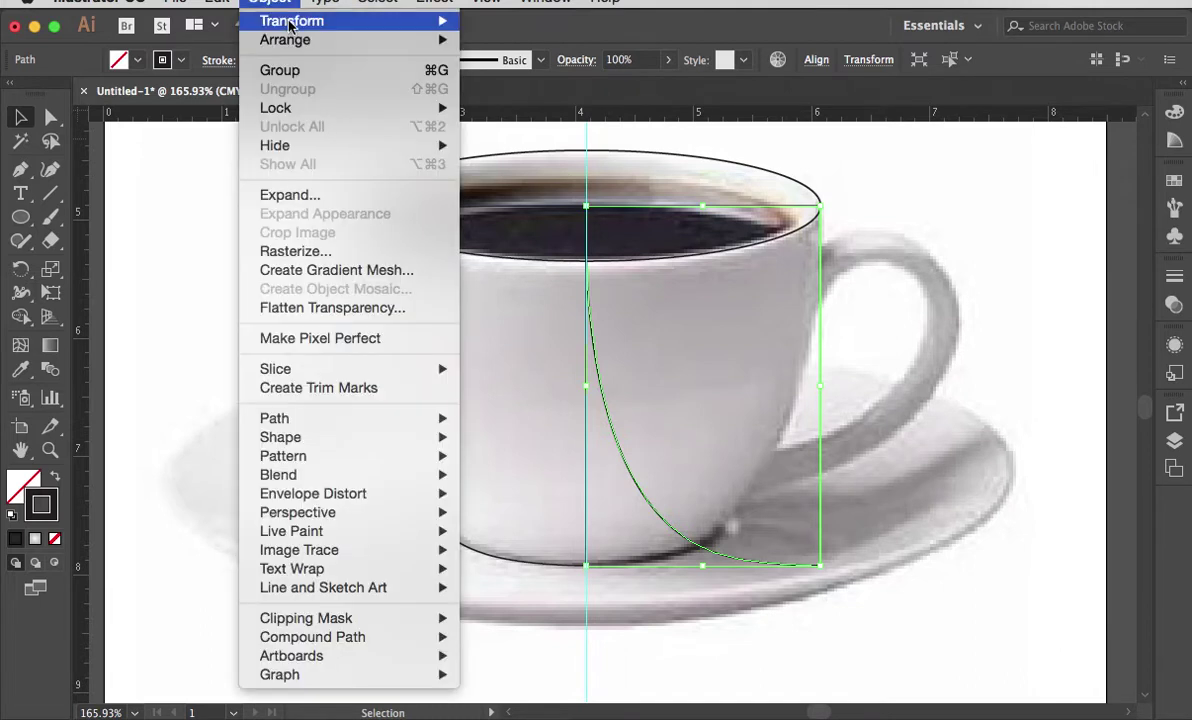
mouse_move(272, 22)
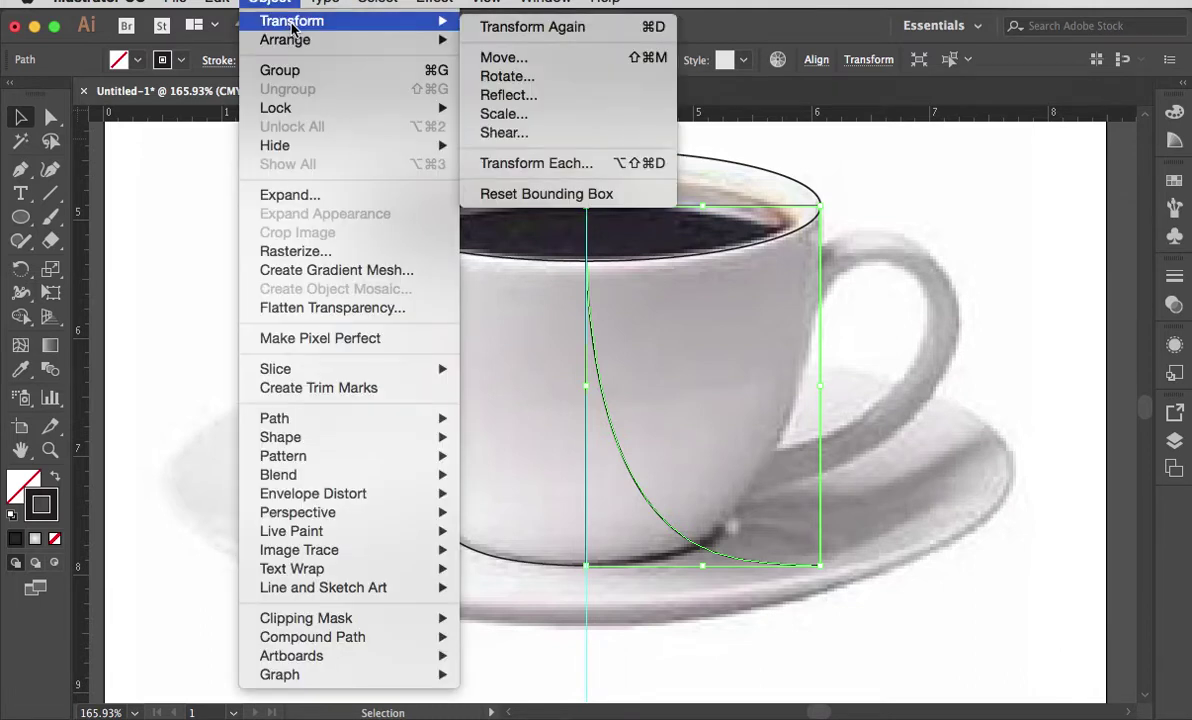
left_click(513, 99)
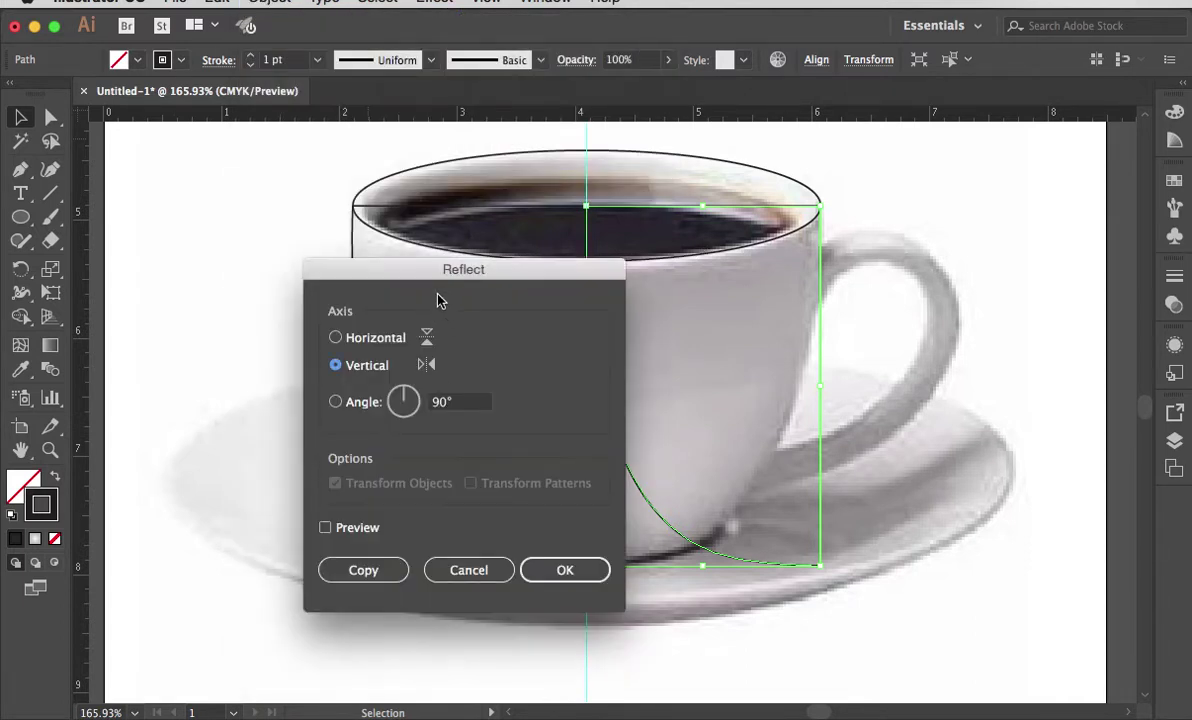
left_click_drag(403, 276, 959, 271)
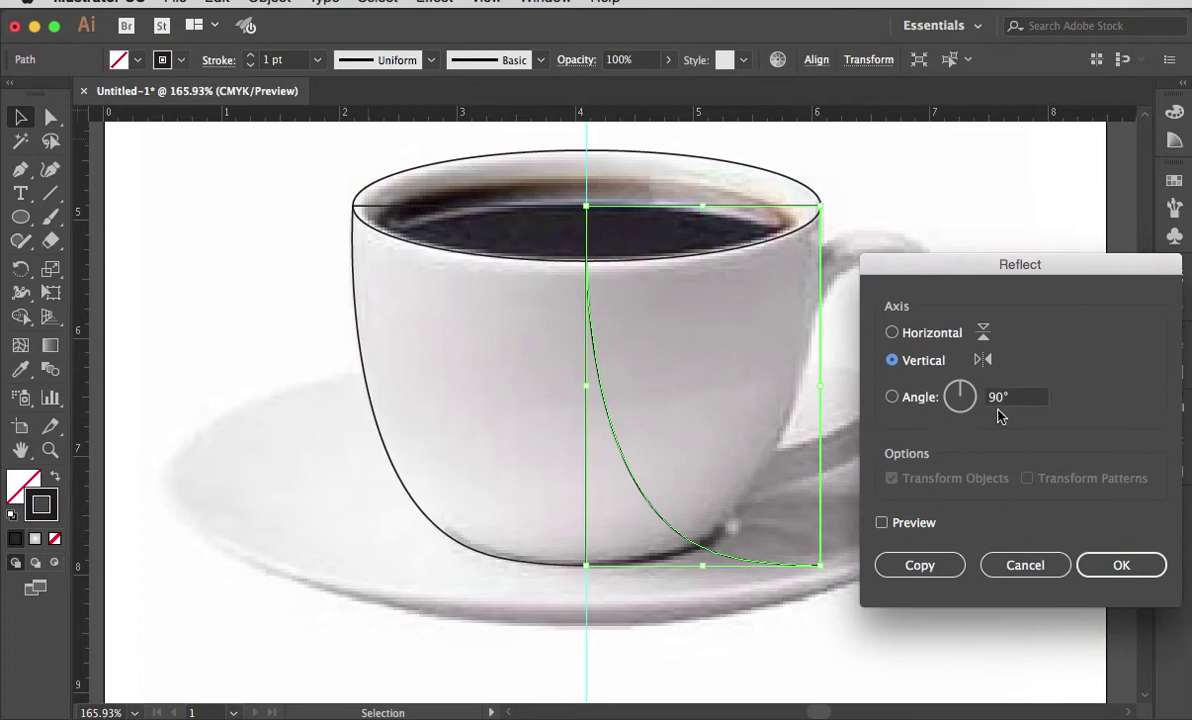
left_click(882, 522)
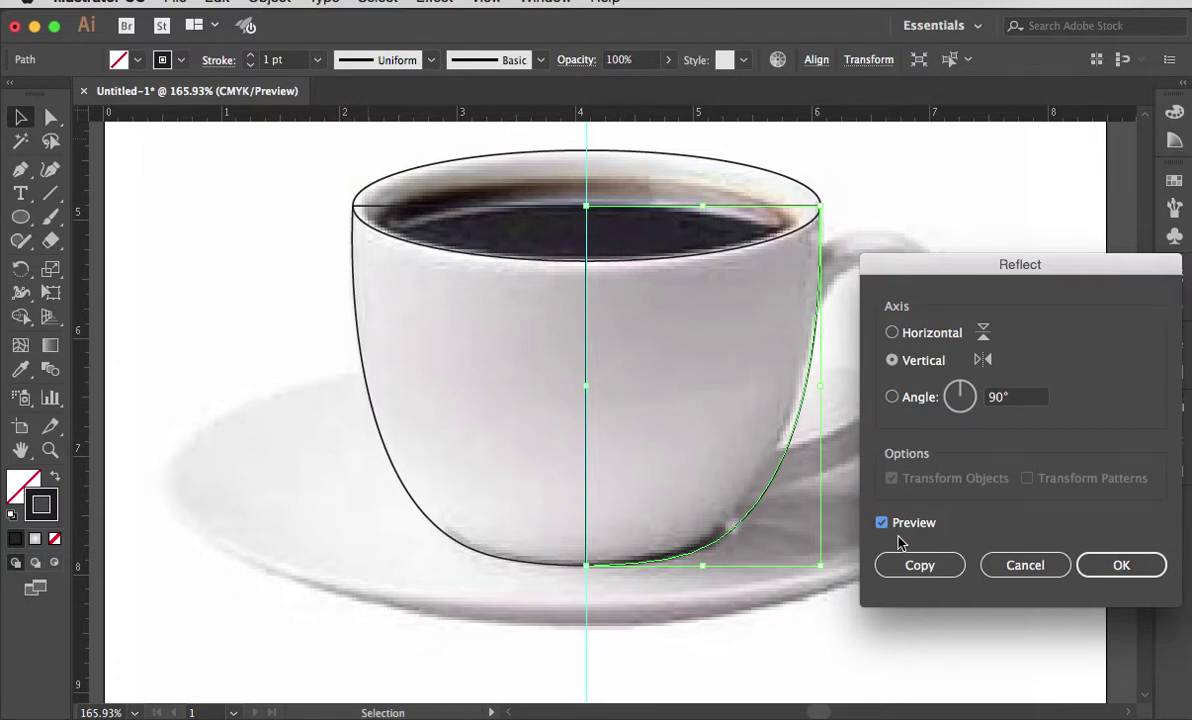
left_click(1116, 568)
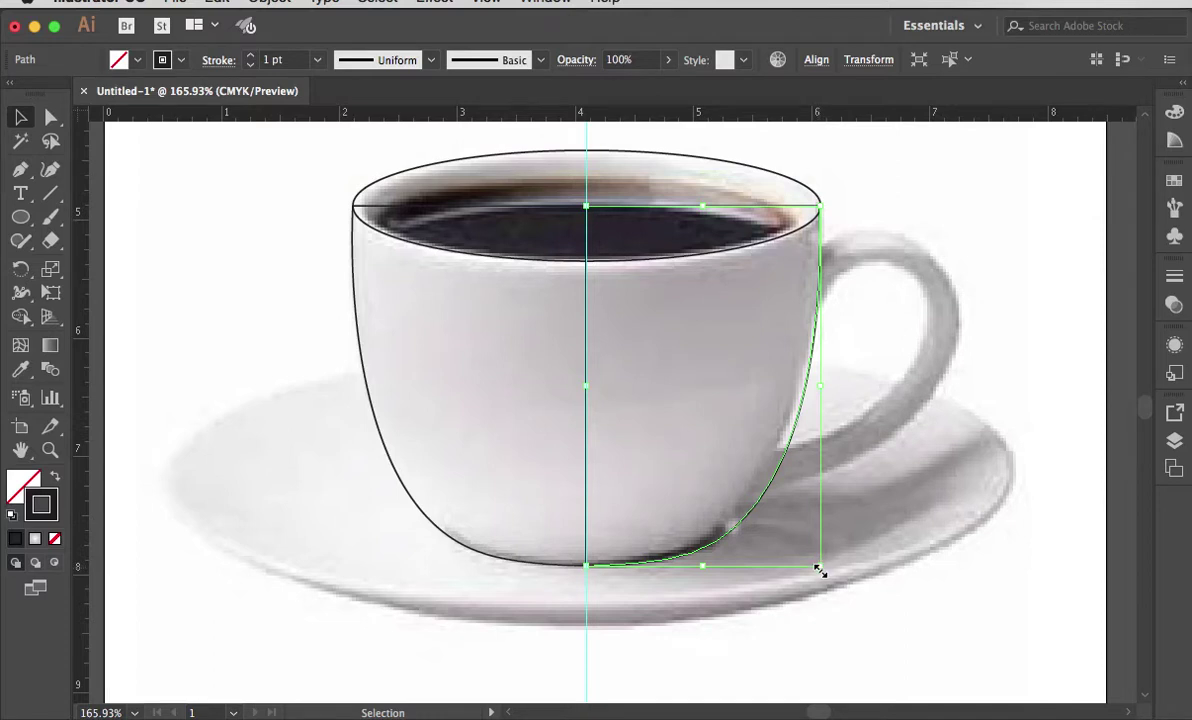
left_click_drag(820, 566, 810, 558)
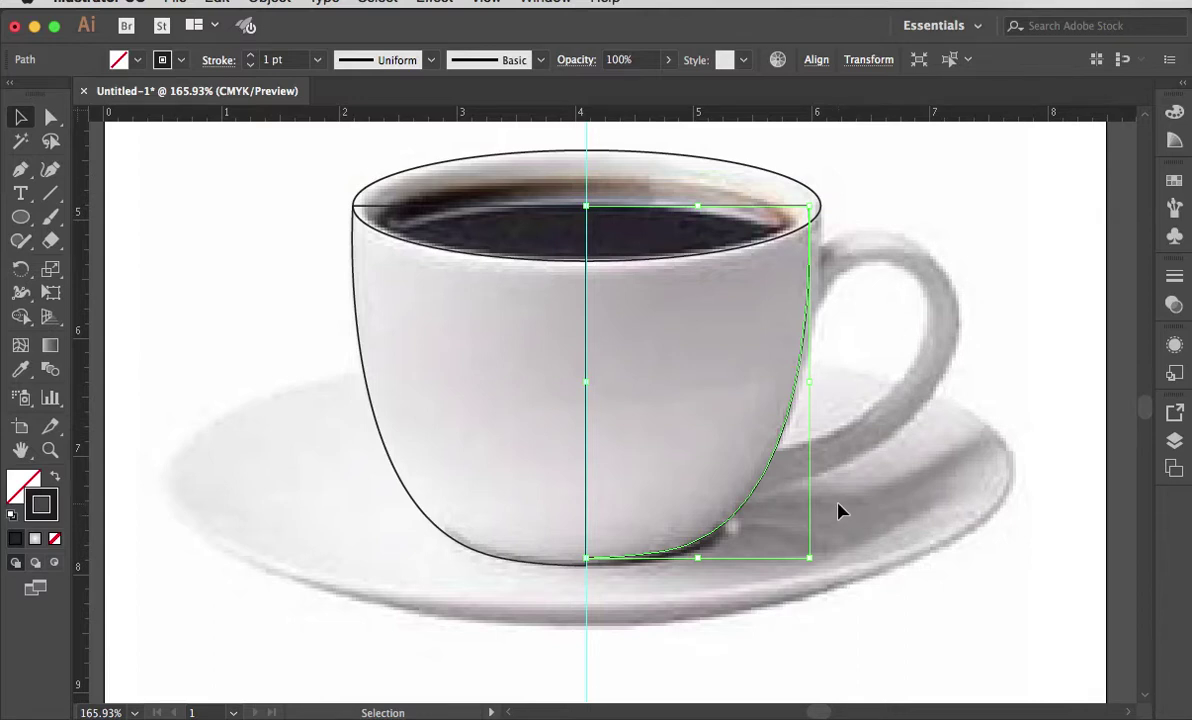
Reshape the mirrored right half by snapping its rim anchor to the ellipse's edge and lowering its two base anchors to match the left half.
left_click(52, 120)
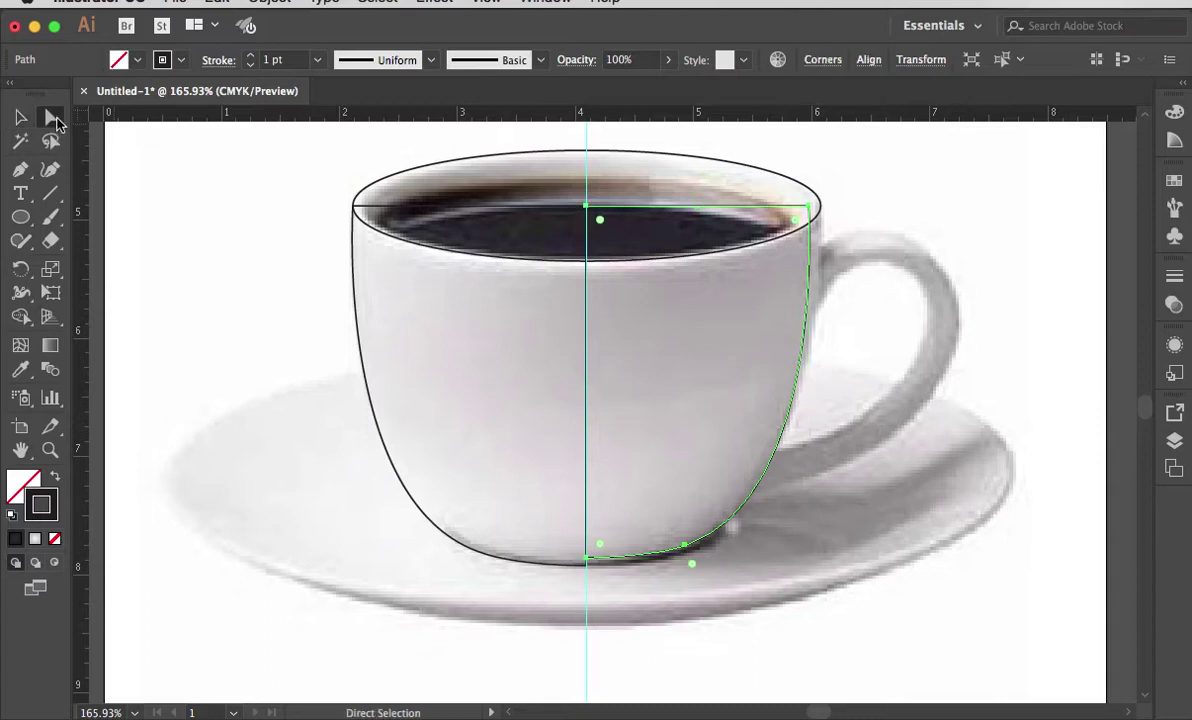
left_click(809, 209)
left_click_drag(809, 208, 822, 208)
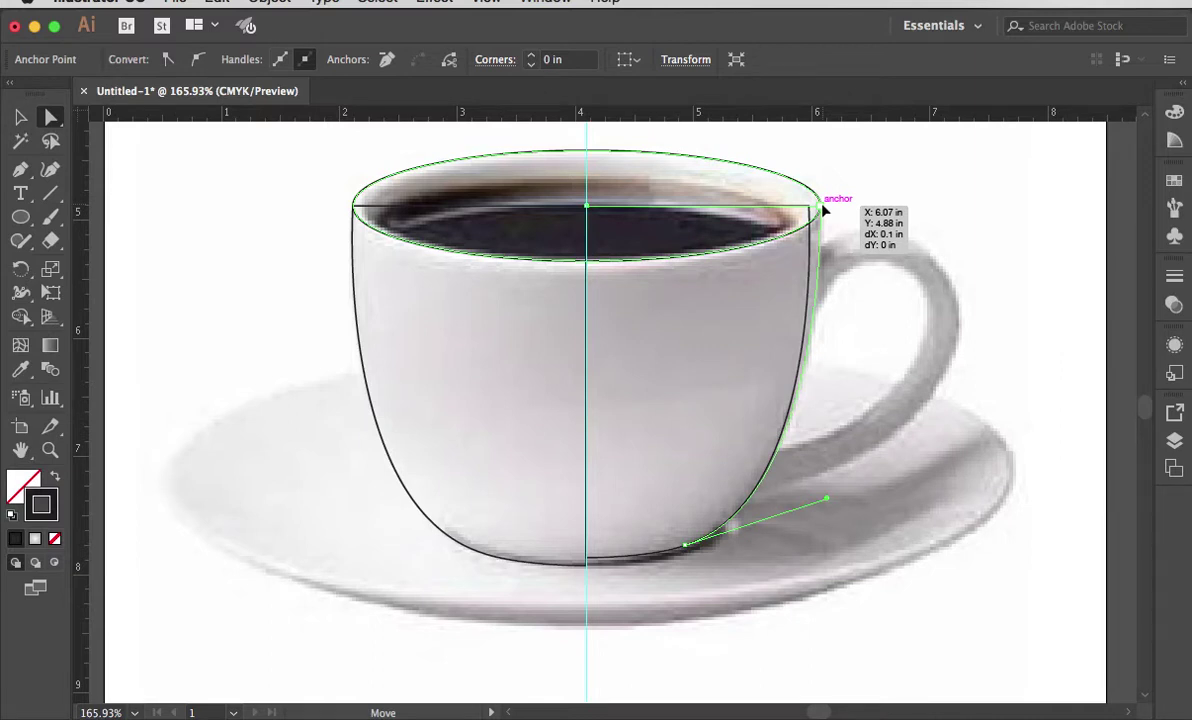
left_click_drag(823, 206, 822, 206)
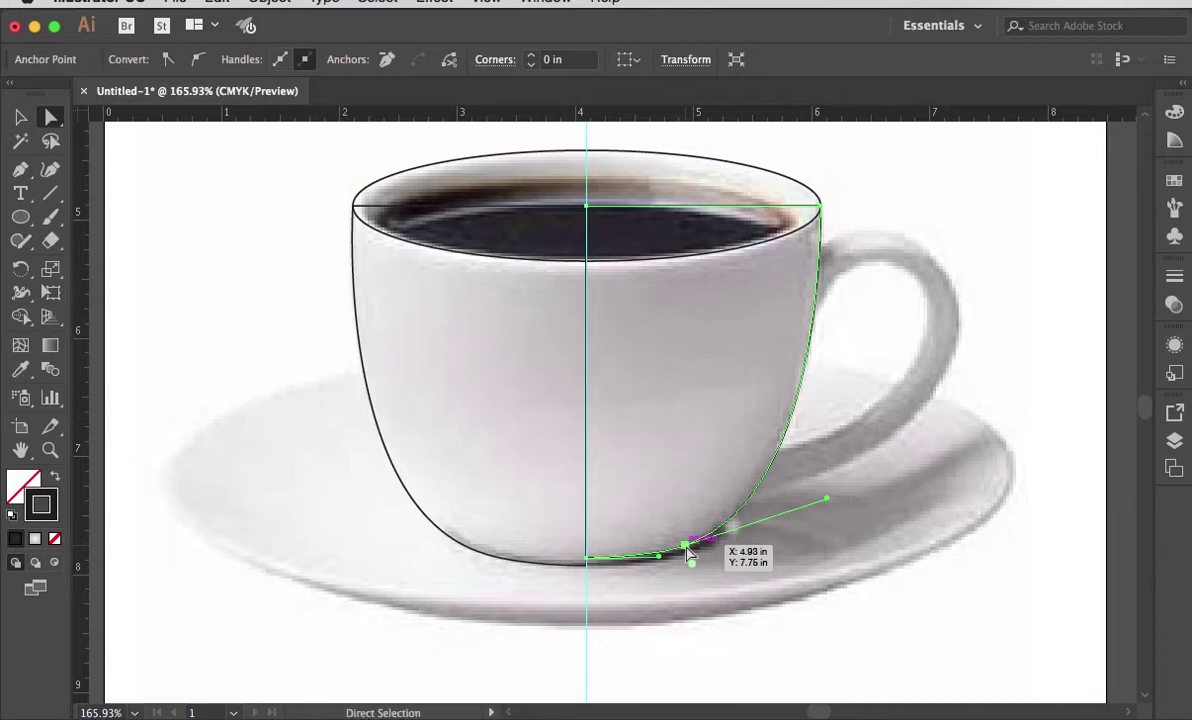
left_click_drag(686, 546, 687, 557)
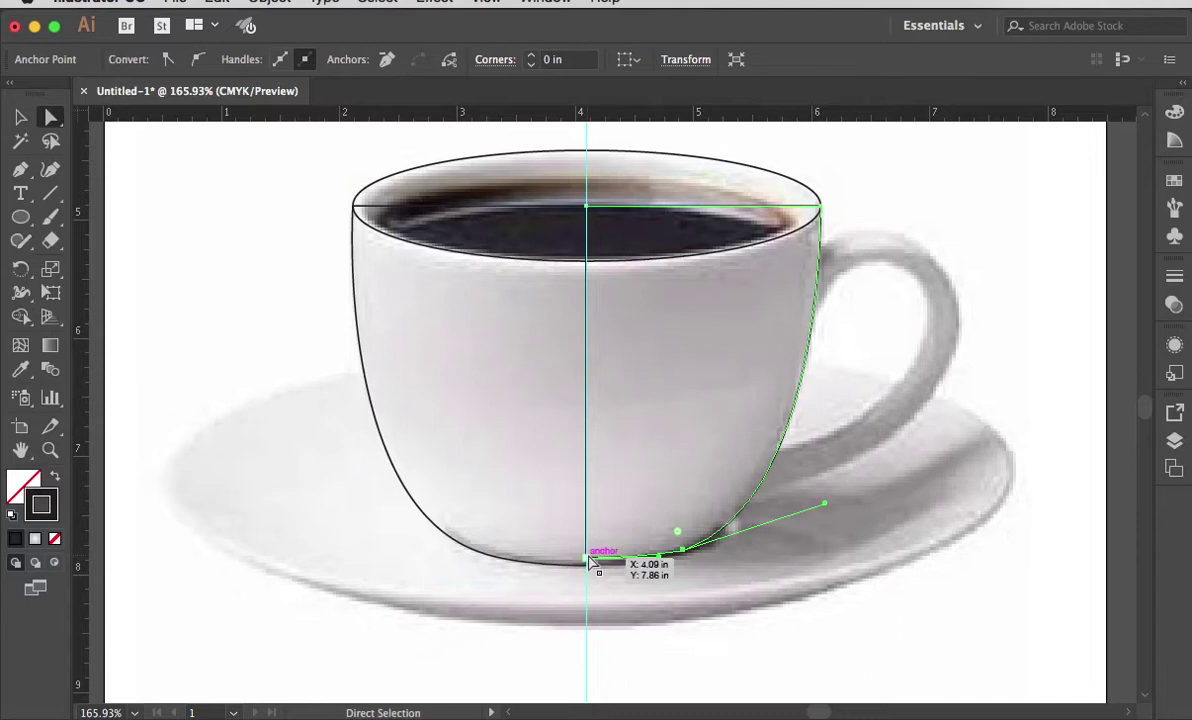
left_click_drag(588, 563, 586, 566)
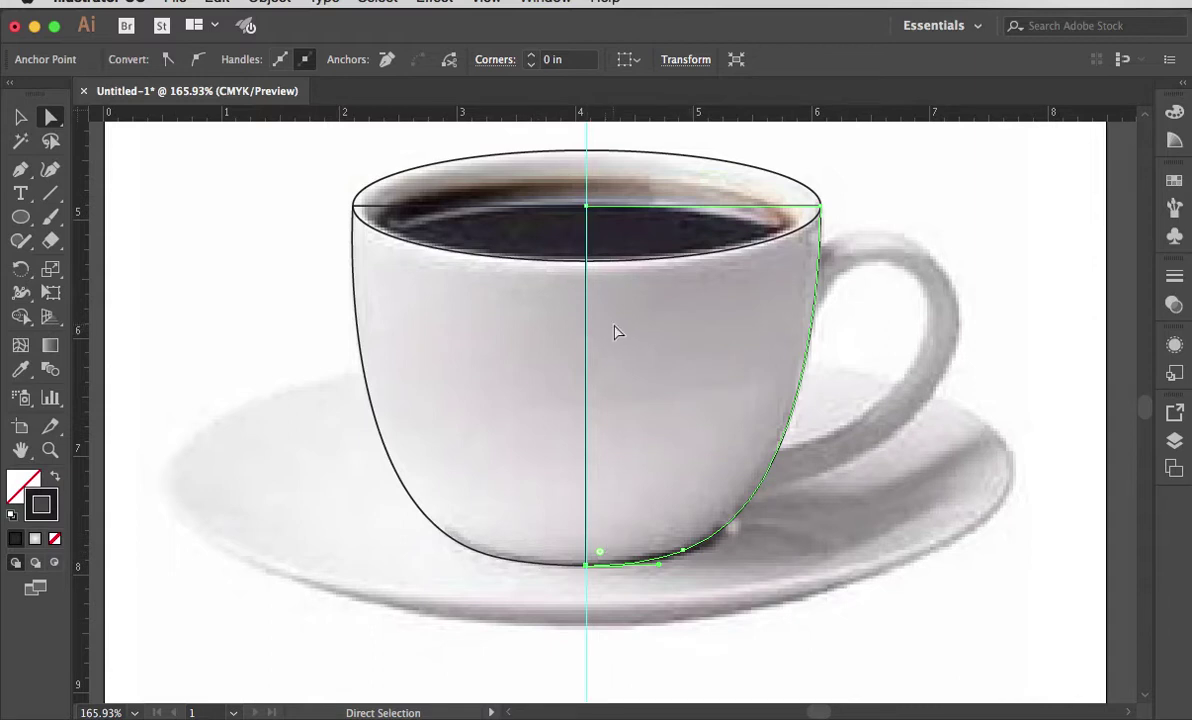
Hide the photo on Layer 1 and nudge the right half-cup left so it slightly overlaps the left half at the guide.
left_click(1175, 444)
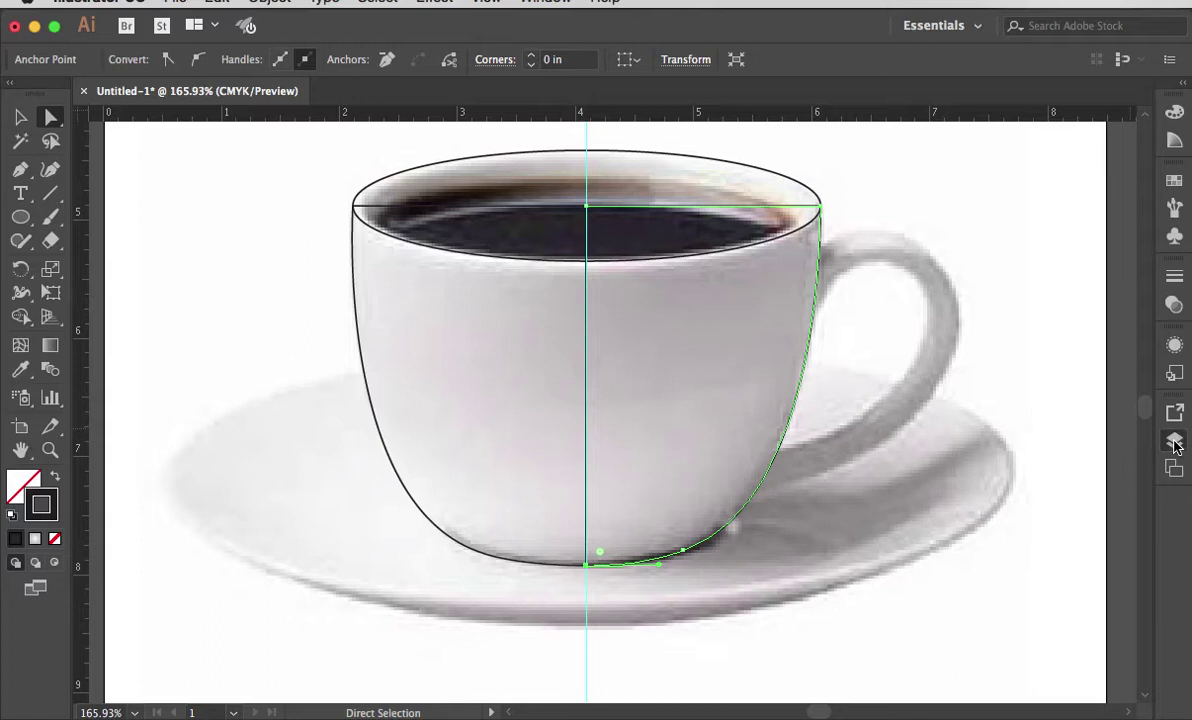
left_click(1175, 444)
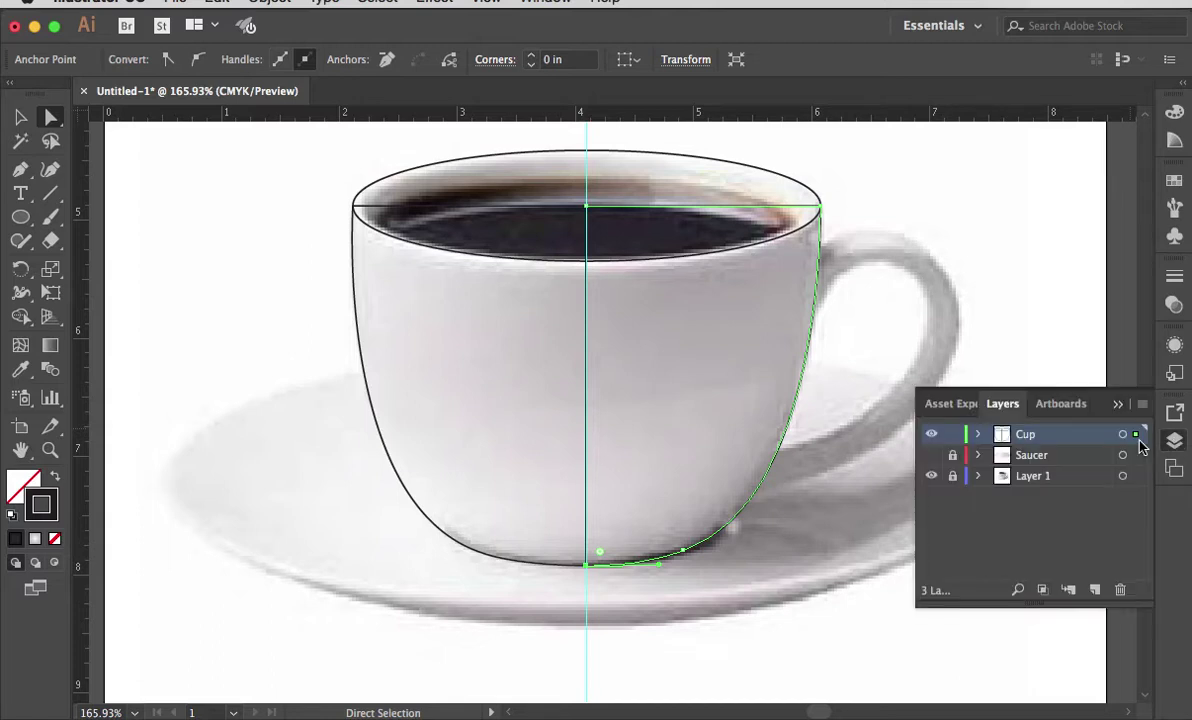
left_click(932, 478)
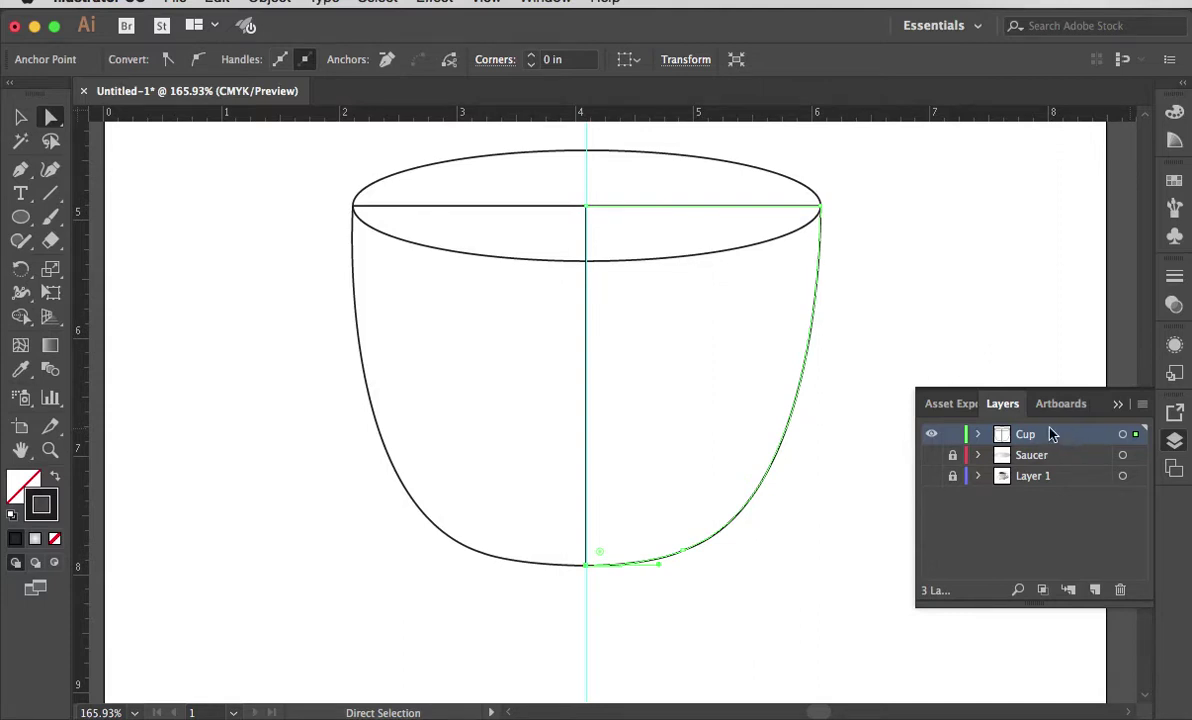
left_click(1117, 406)
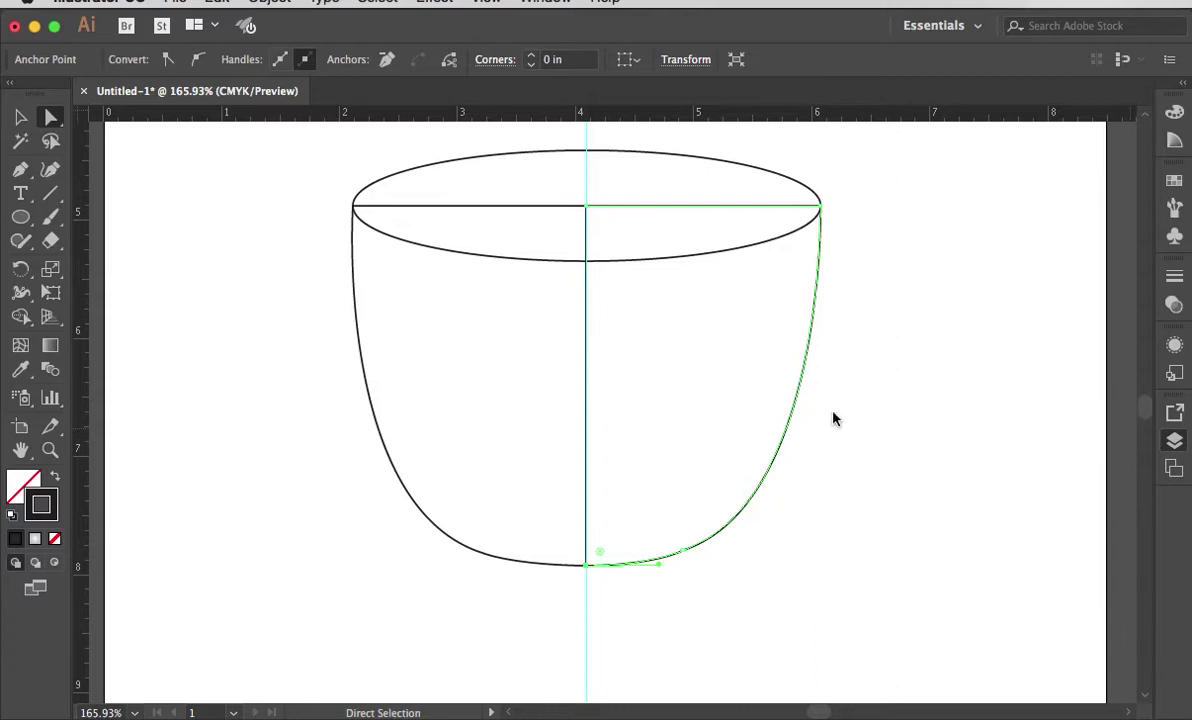
left_click(22, 120)
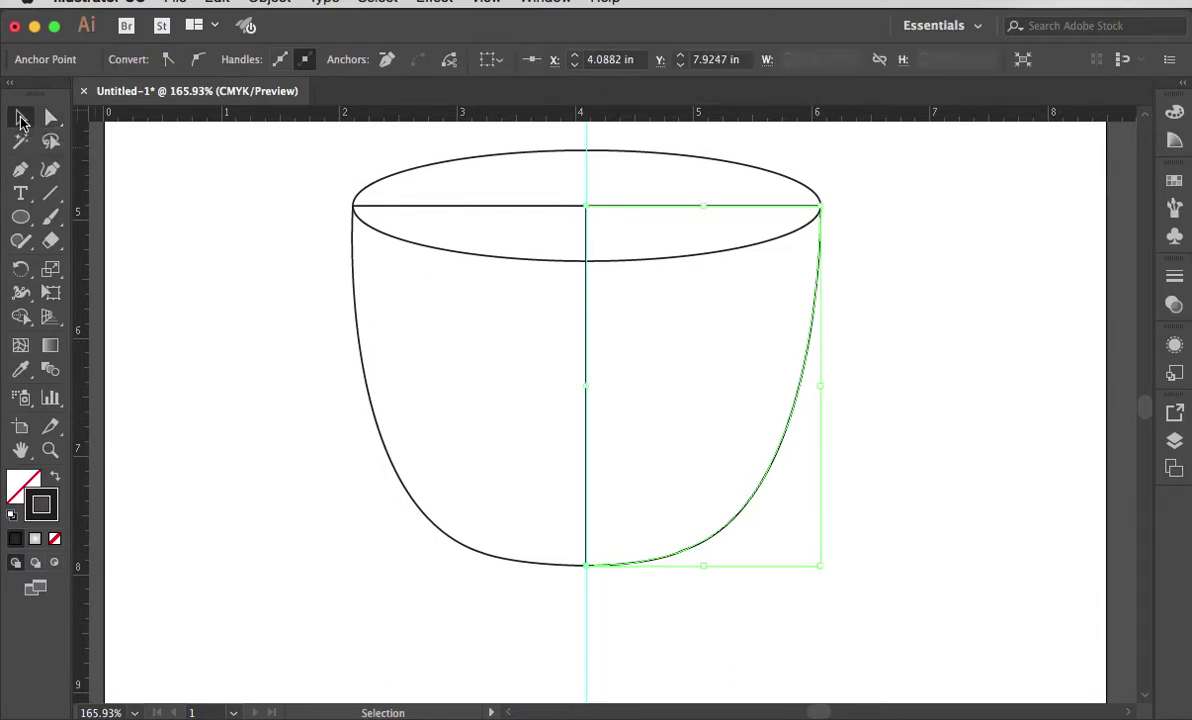
left_click(810, 372)
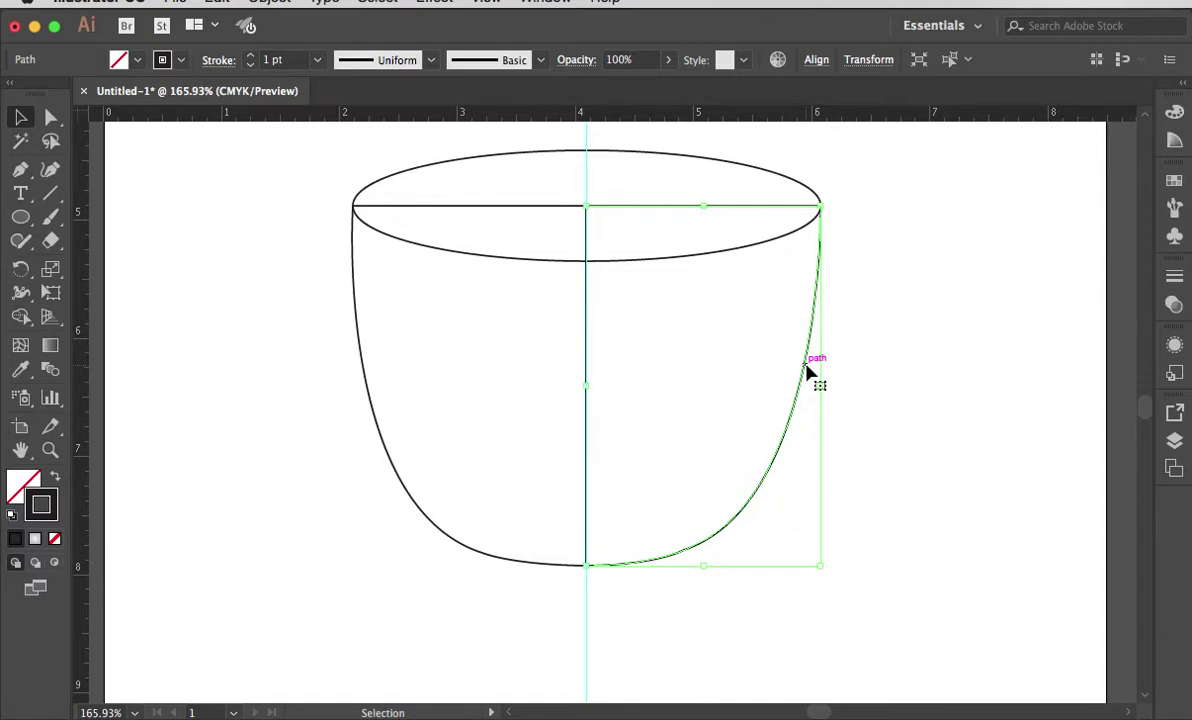
key("Left")
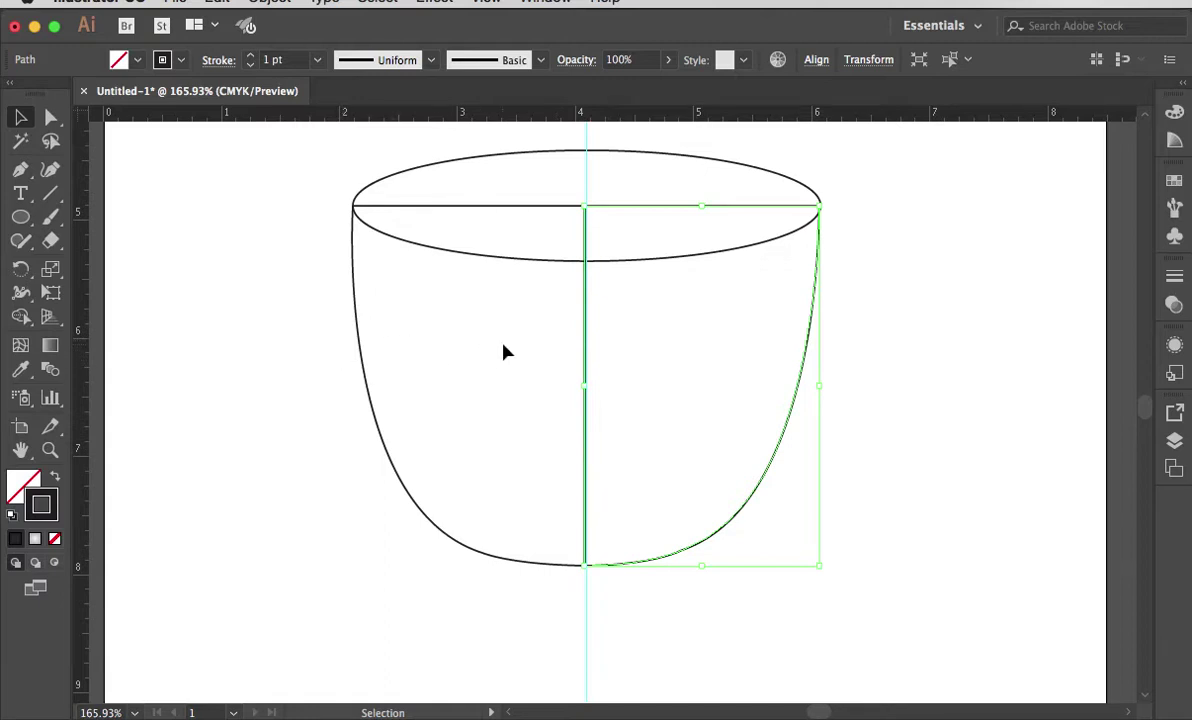
Select both cup halves and merge them into one body shape with the Shape Builder tool.
left_click_drag(297, 329, 875, 507)
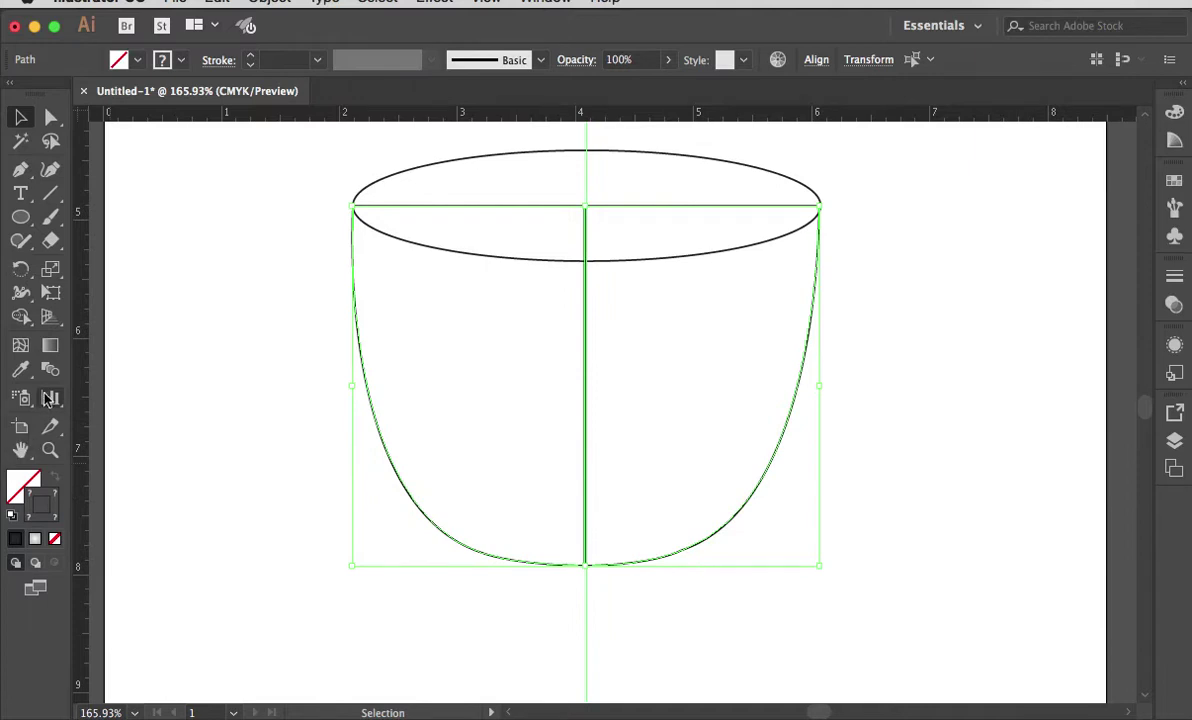
left_click(21, 320)
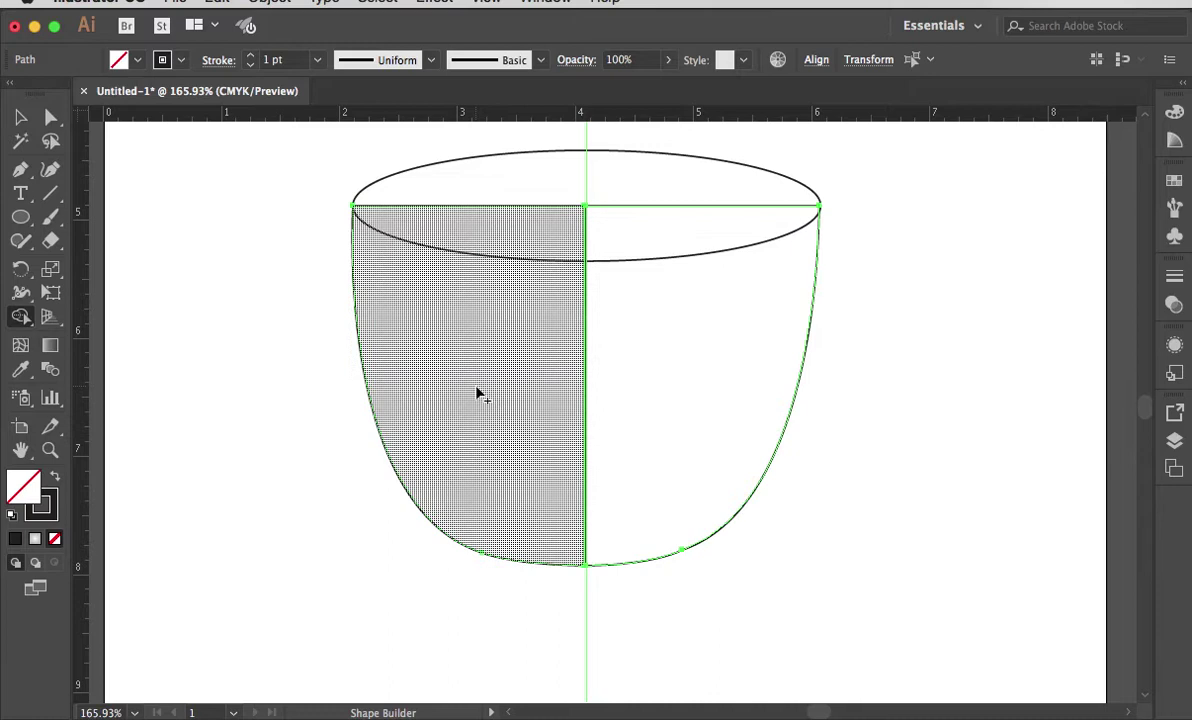
left_click_drag(478, 395, 694, 393)
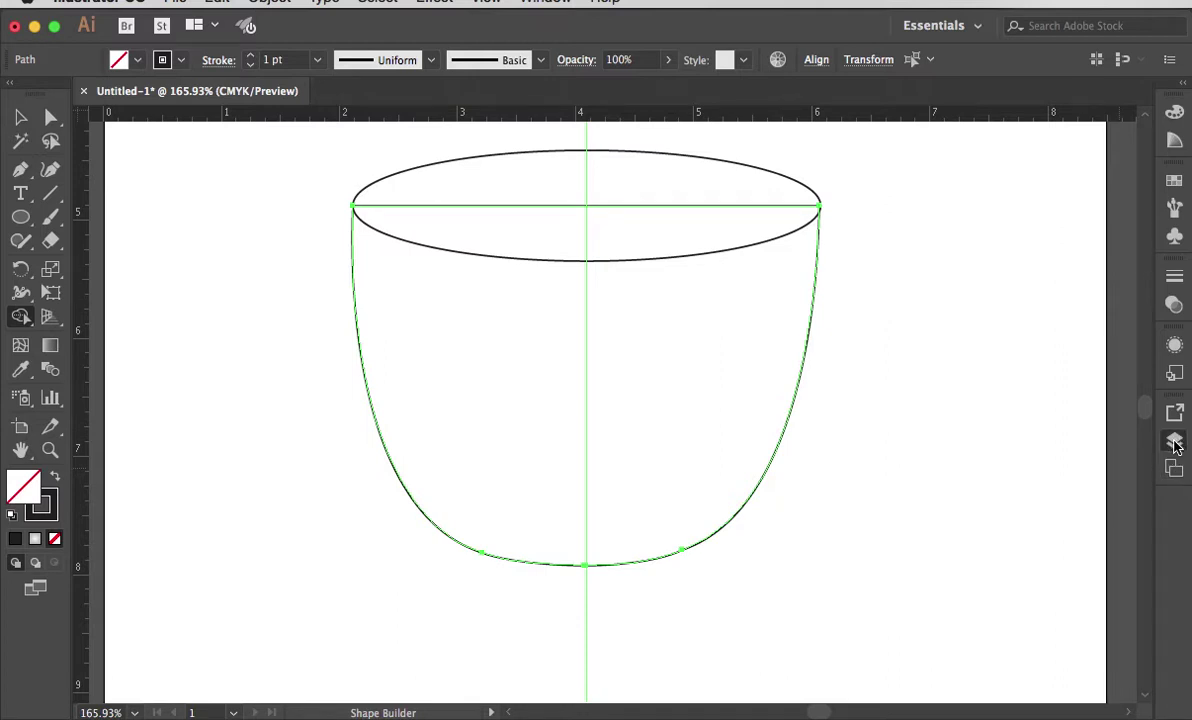
Show the photo on Layer 1 again and fill the cup body with a light grey sampled from the photographed cup.
left_click(1175, 442)
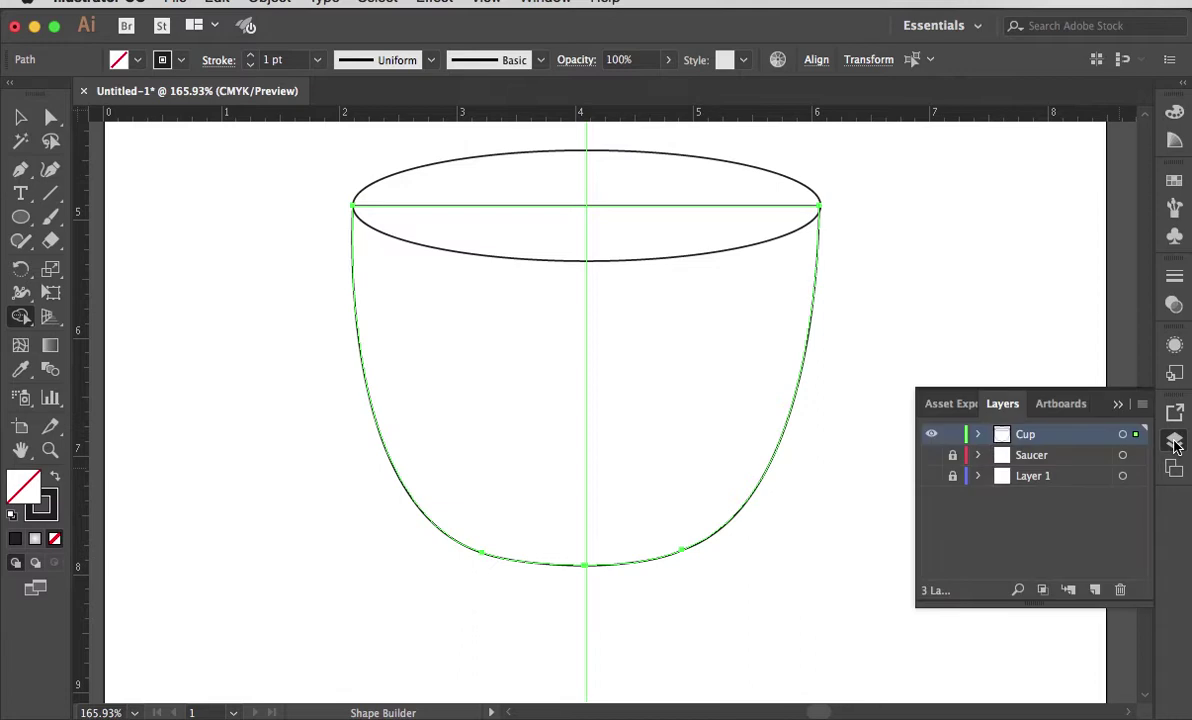
left_click(931, 477)
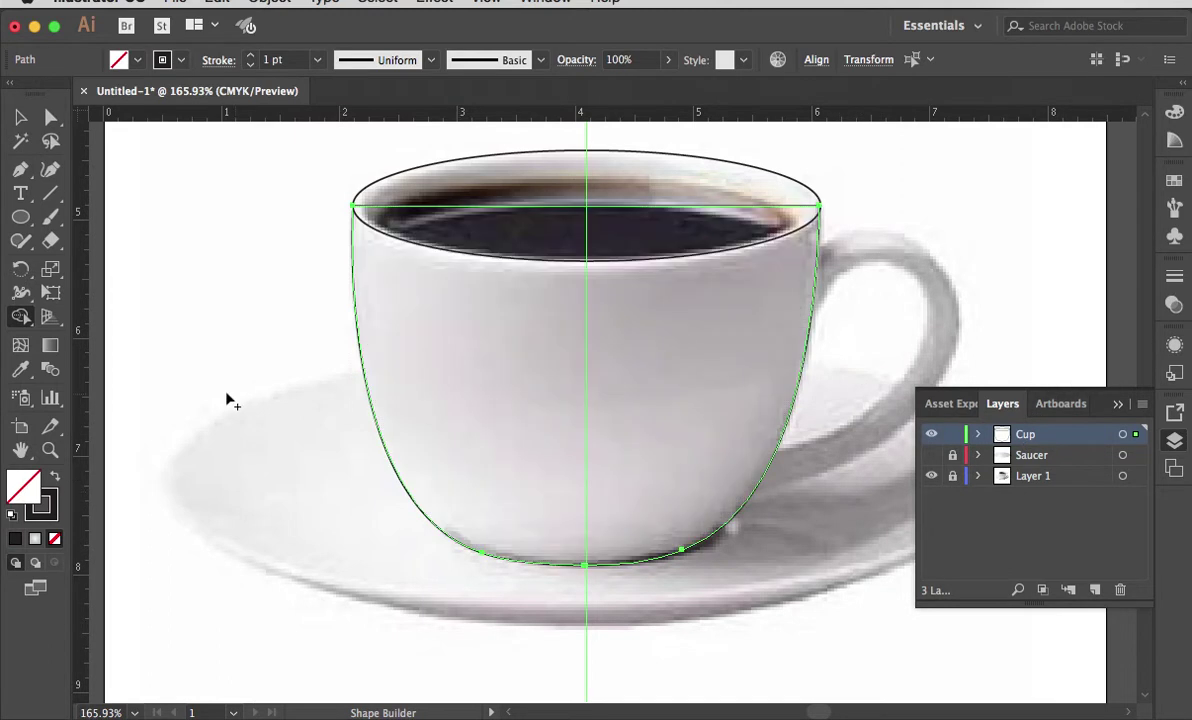
left_click(20, 369)
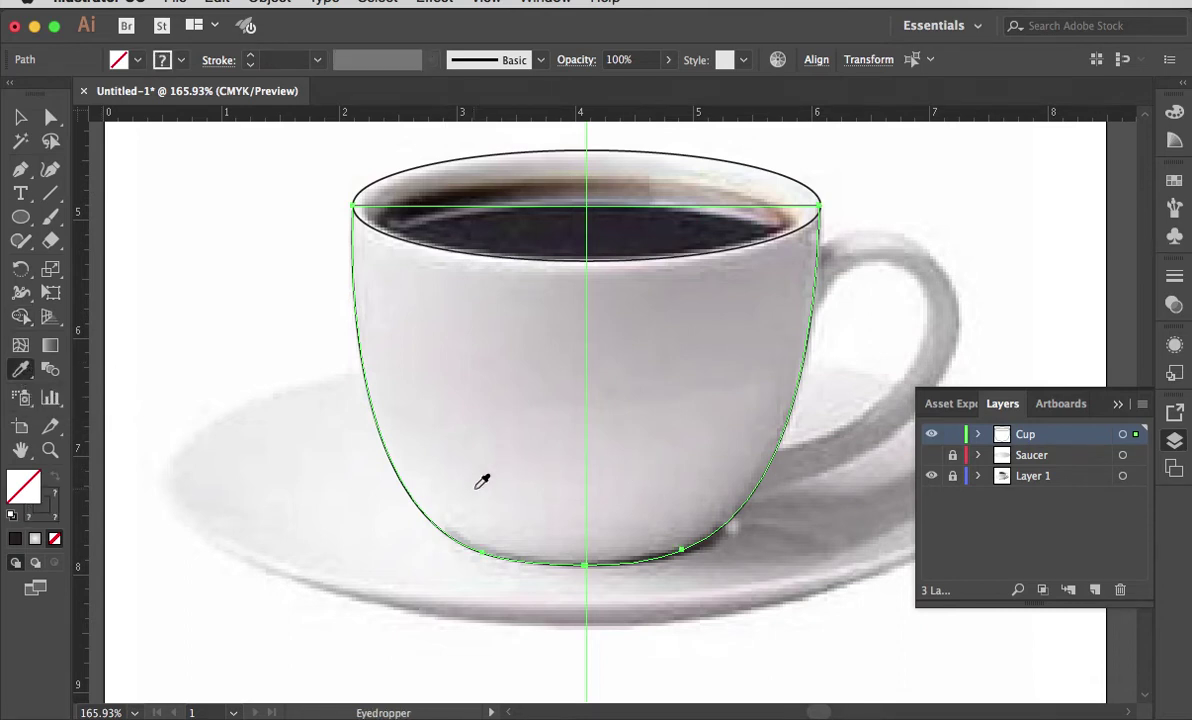
left_click(481, 482)
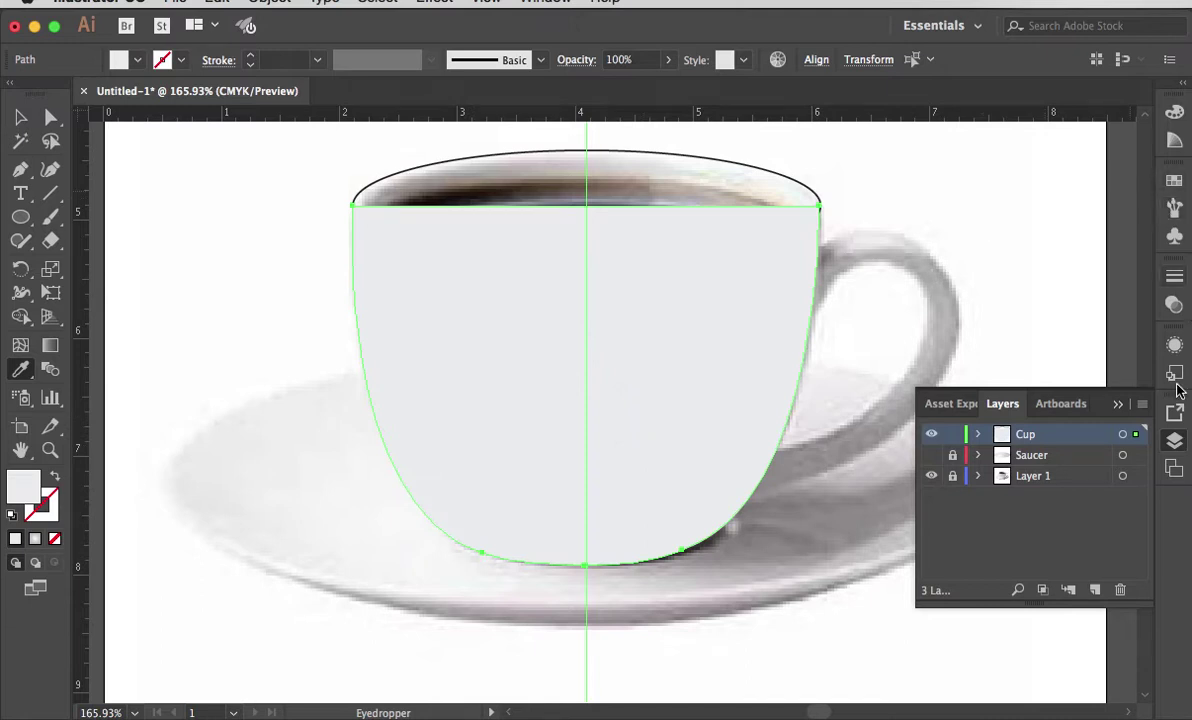
left_click(1119, 404)
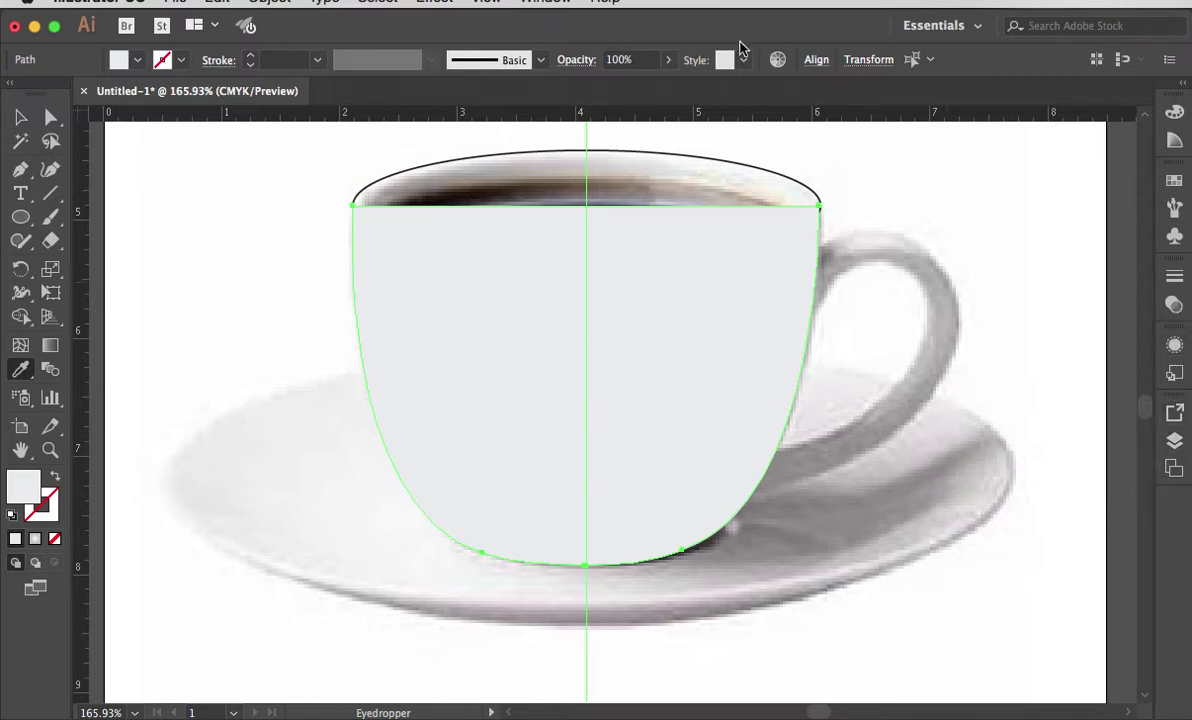
Bring up the Gradient settings and apply the white-to-grey radial gradient to the cup body.
left_click(545, 3)
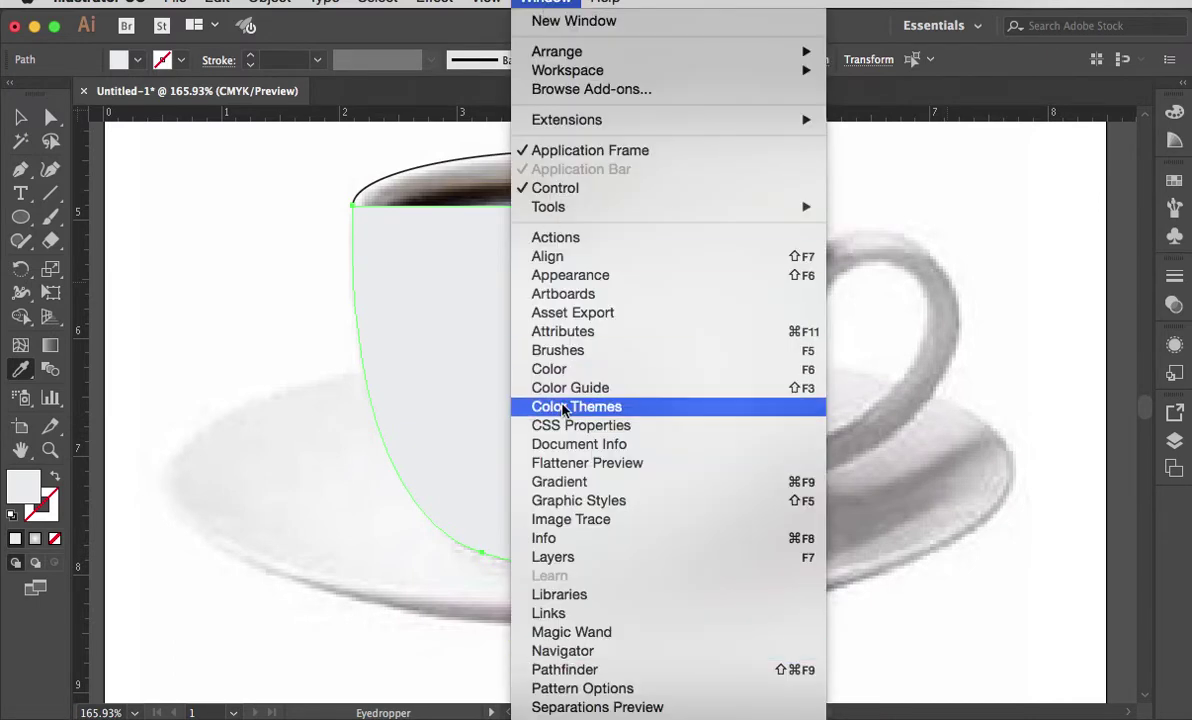
left_click(560, 482)
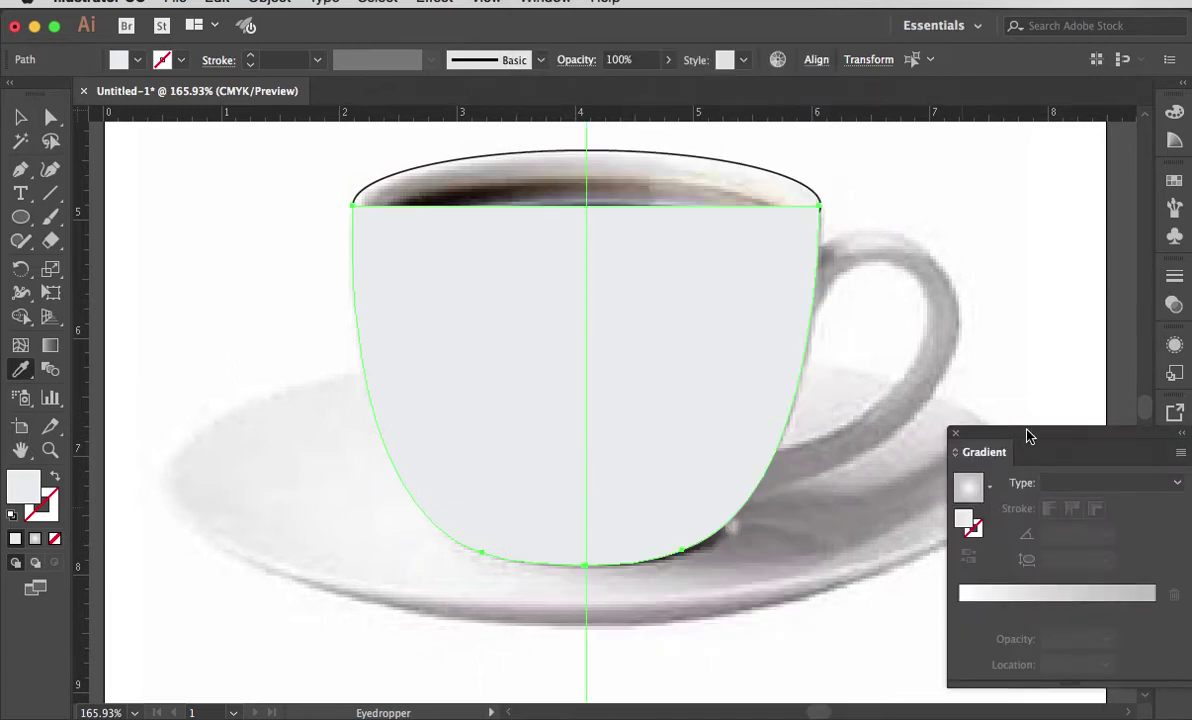
left_click_drag(1027, 439, 1030, 386)
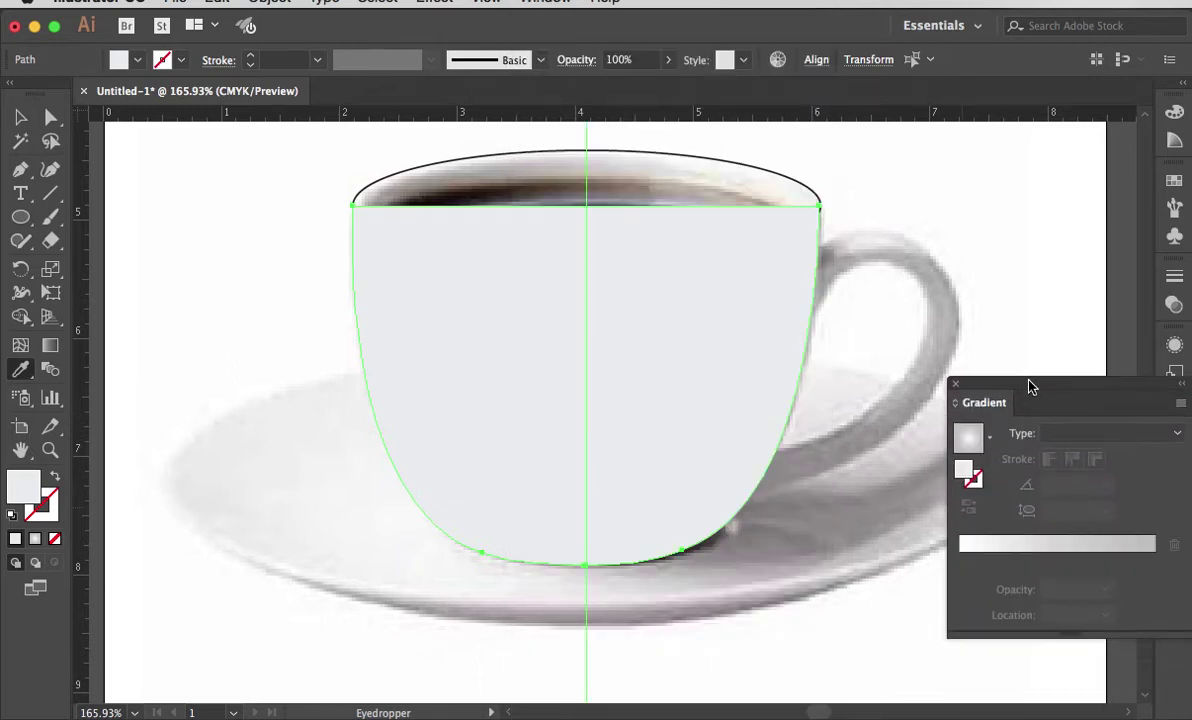
left_click(989, 441)
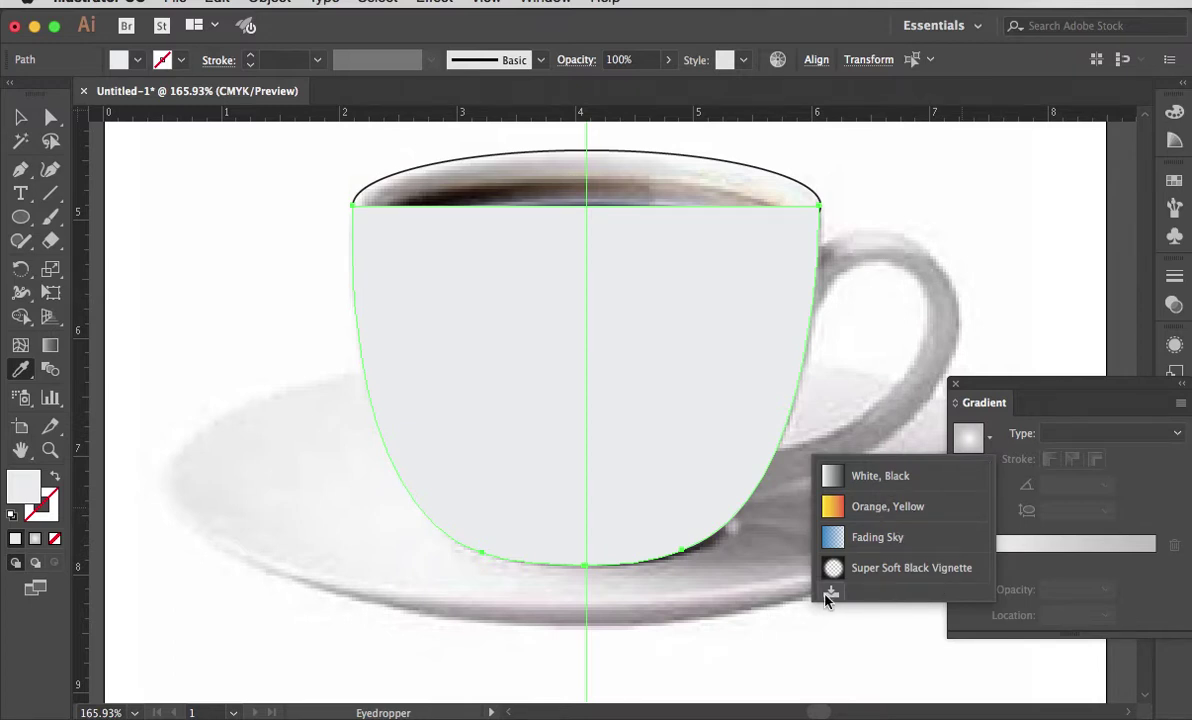
left_click(969, 440)
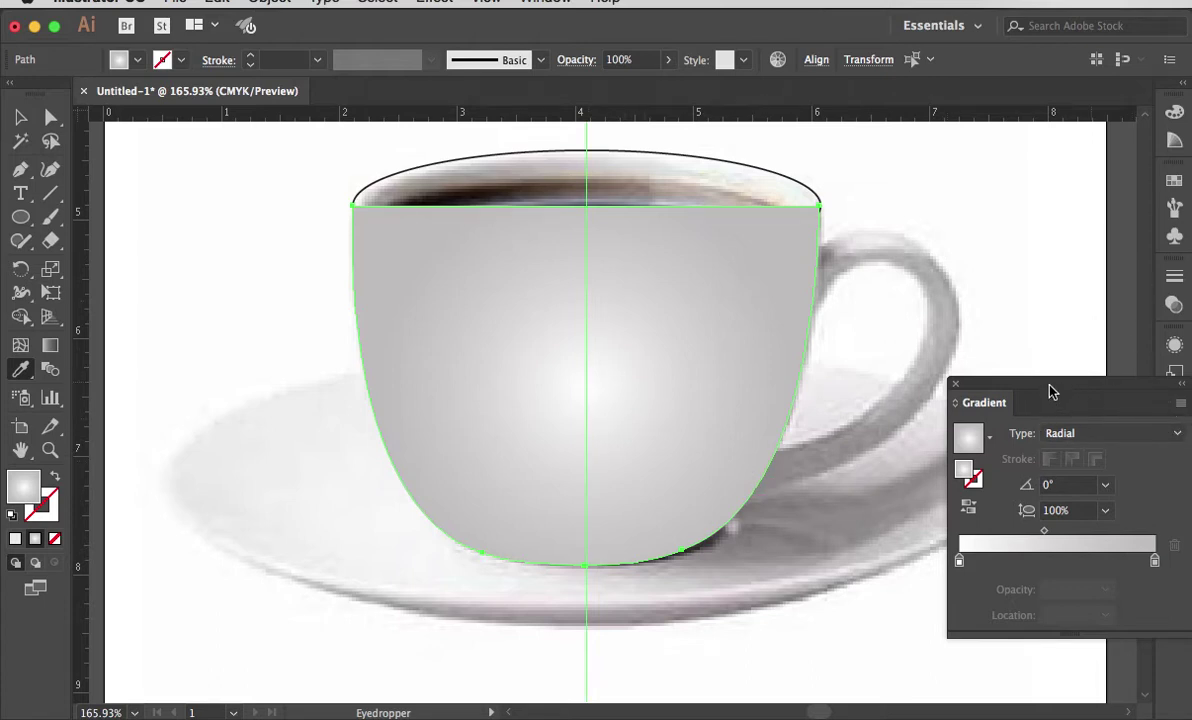
Move the cup body down to uncover the upper part of the photographed cup.
key("v")
left_click(20, 118)
left_click_drag(580, 322, 633, 494)
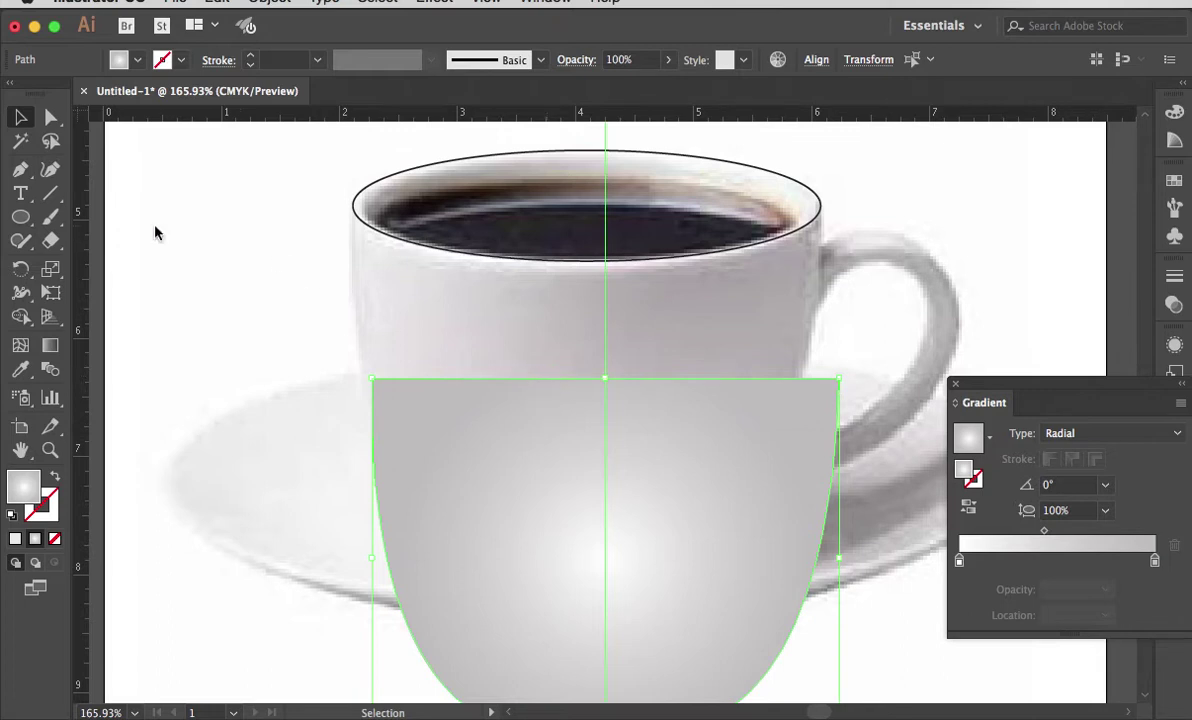
Sample a darker grey from below the photographed rim for the gradient's end stop, and add an intermediate stop at 67.21%.
left_click(22, 369)
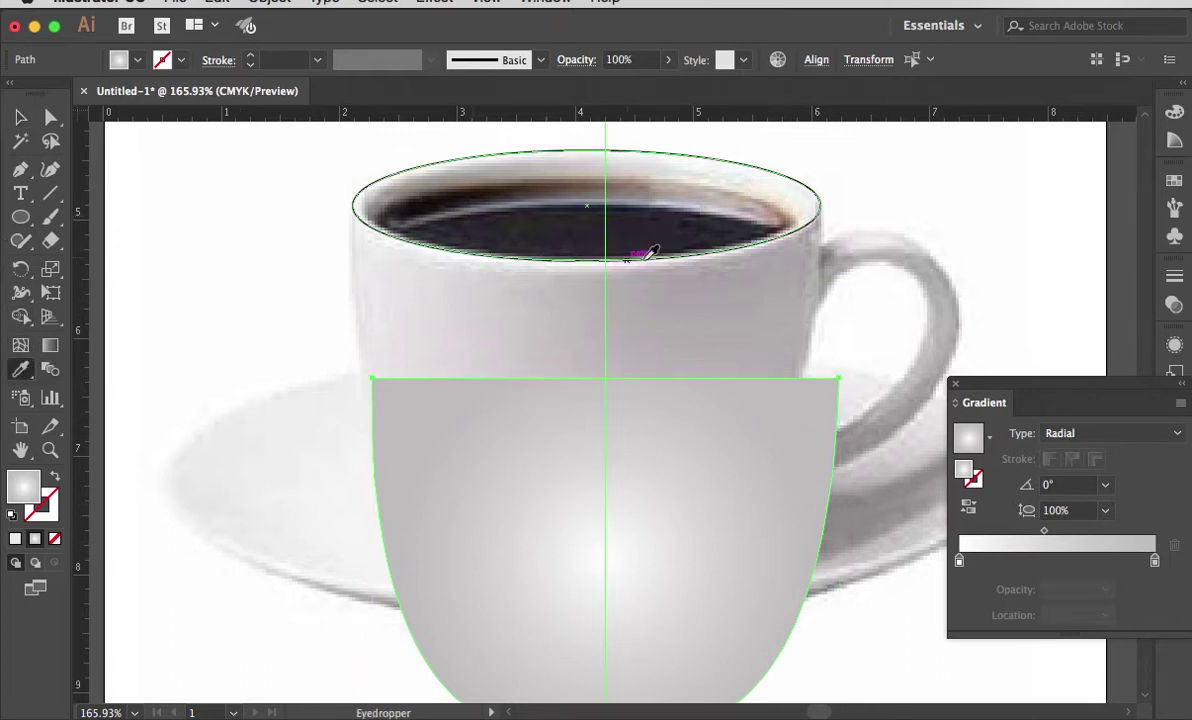
left_click(773, 292)
left_click(773, 292)
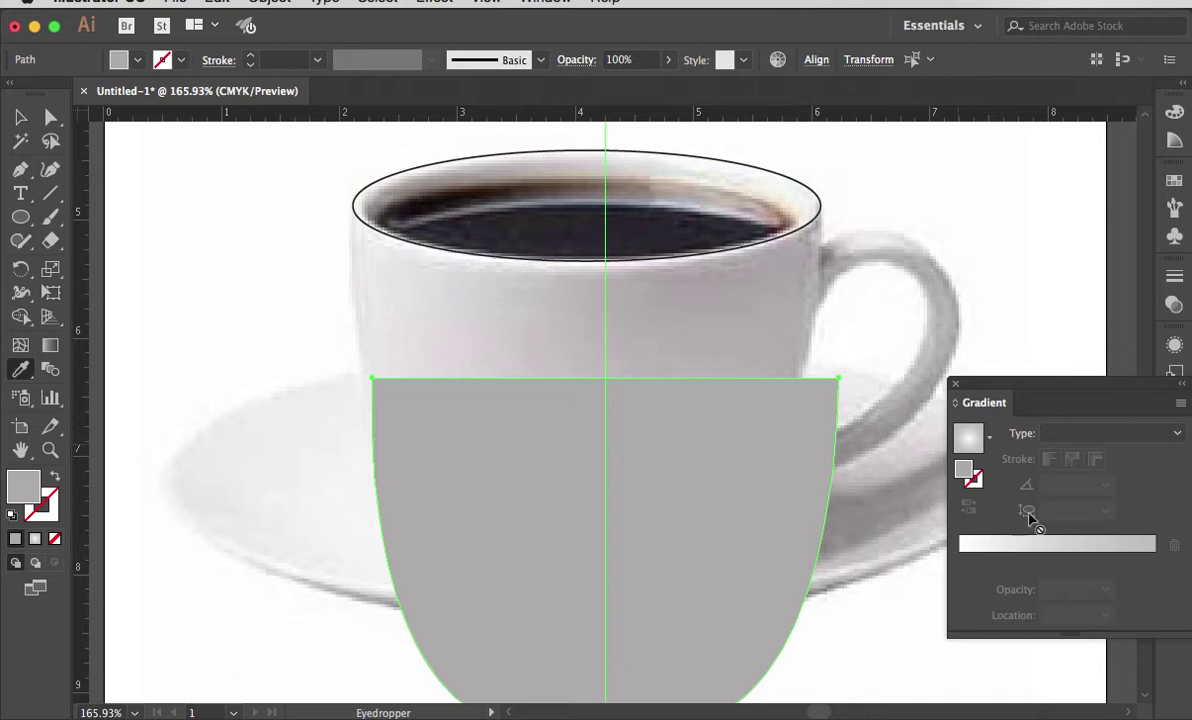
left_click(1157, 560)
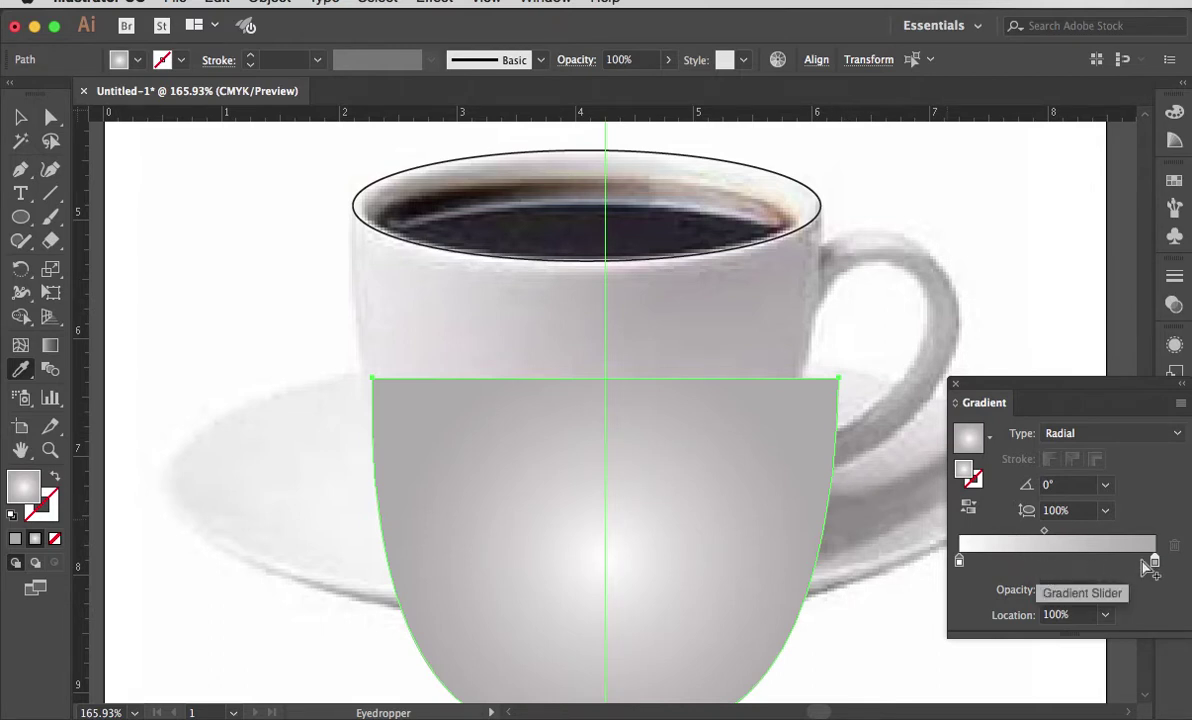
left_click_drag(1120, 563, 1092, 566)
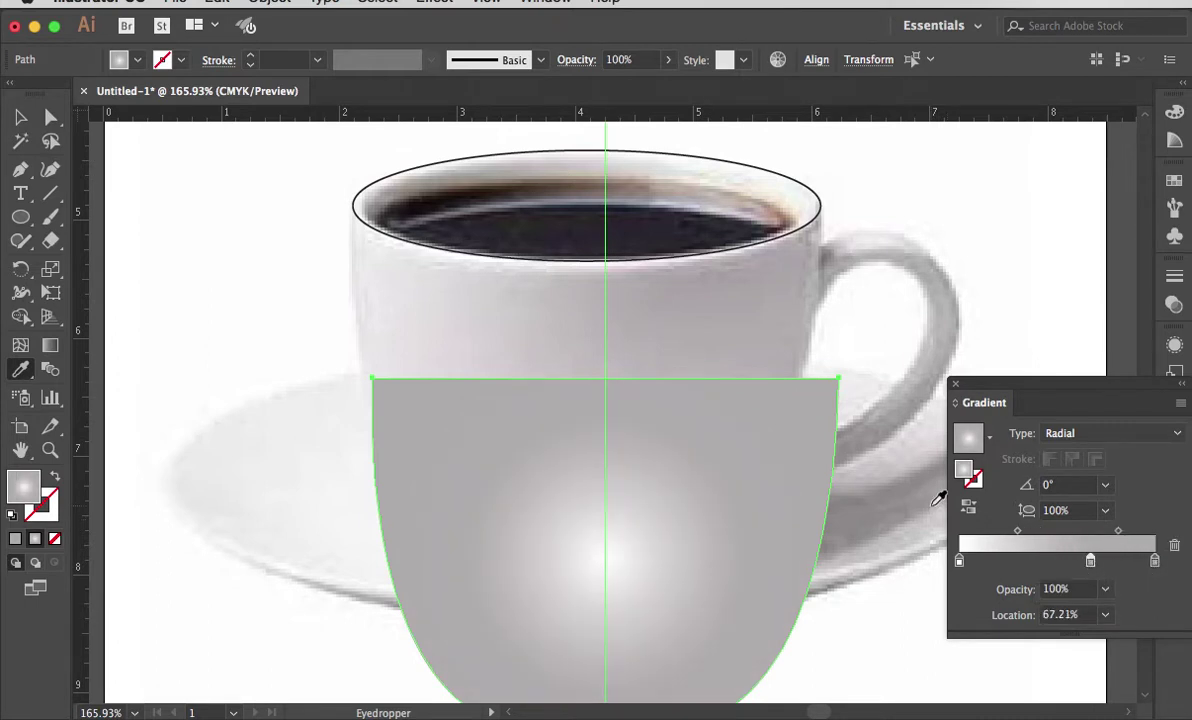
Move the cup body back under the rim ellipse and redraw its radial gradient from the lower-left base to the upper-right rim at about 47.8°.
left_click(22, 118)
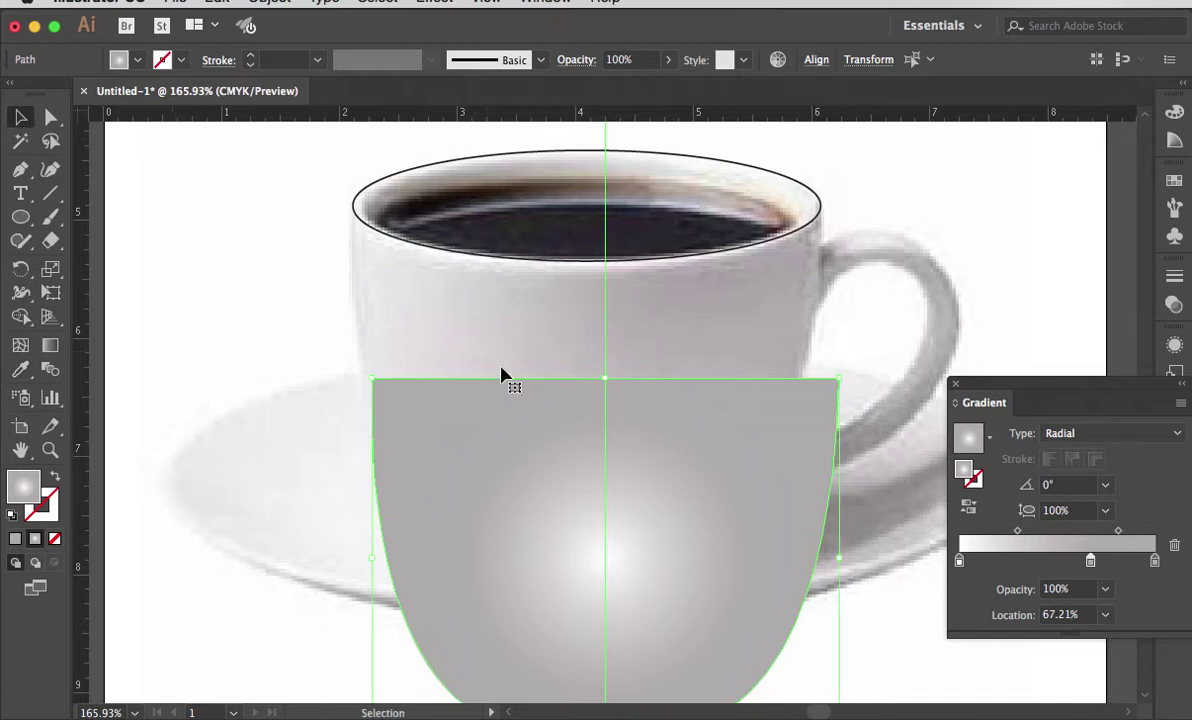
left_click_drag(551, 425, 532, 266)
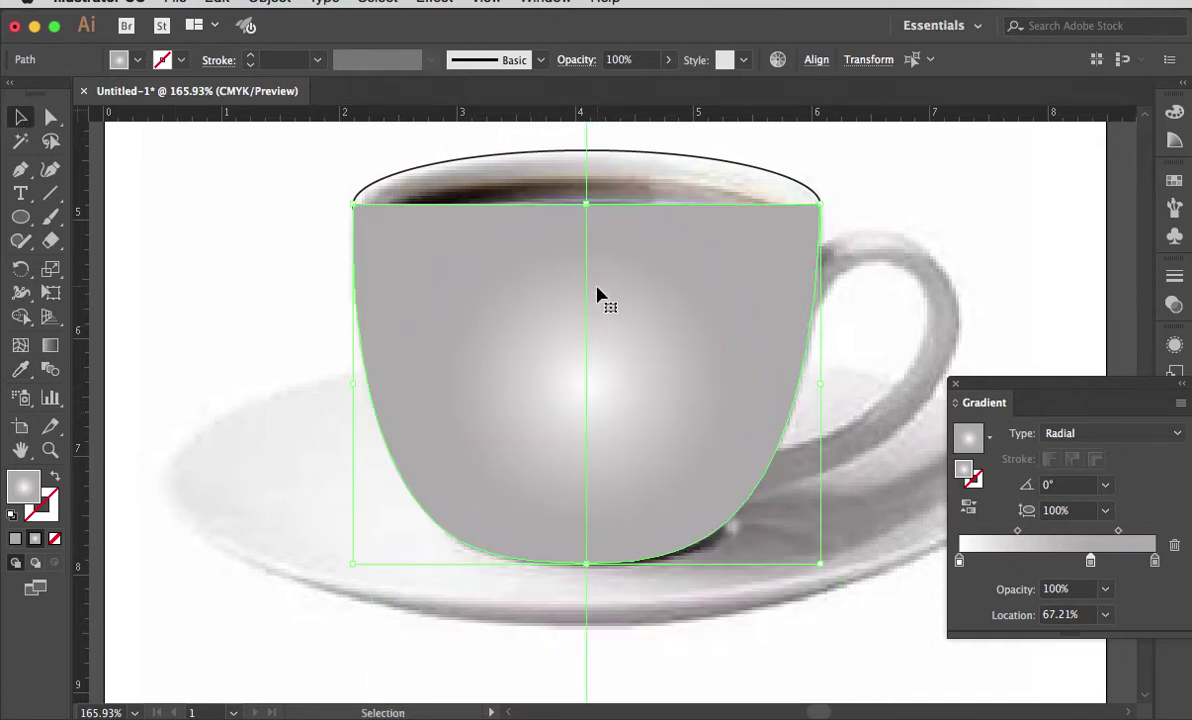
left_click(48, 347)
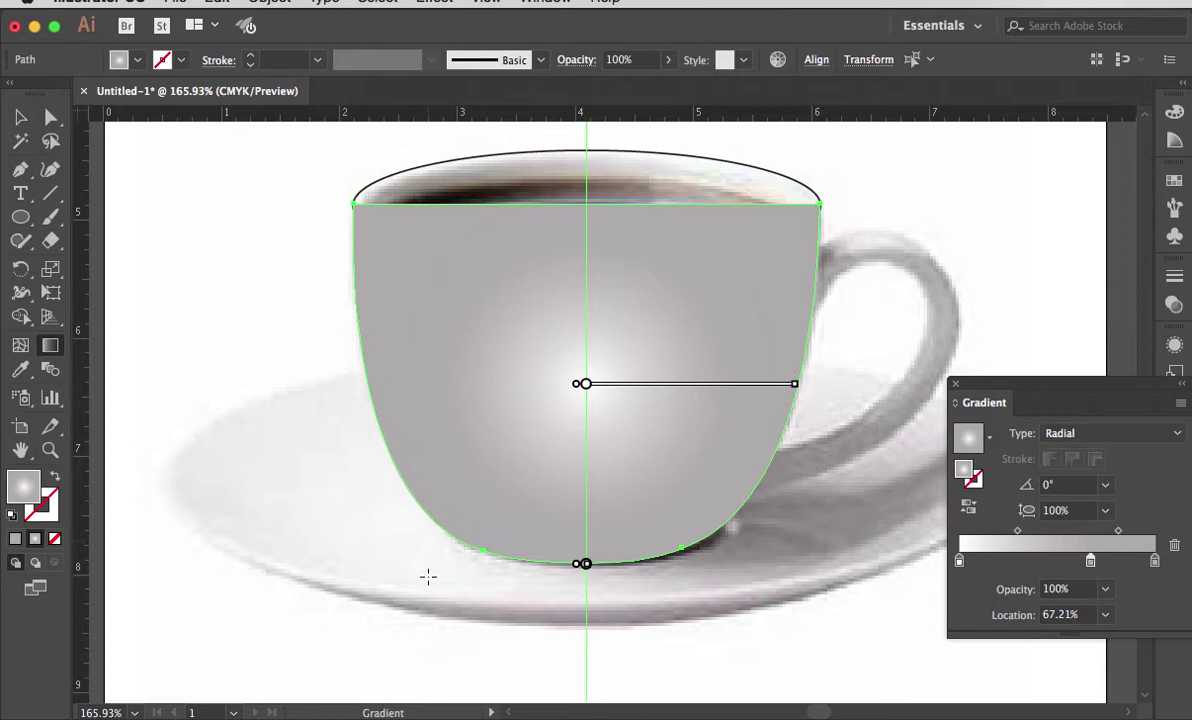
mouse_move(593, 393)
mouse_move(429, 539)
left_mouse_down()
mouse_move(470, 438)
mouse_move(675, 225)
mouse_move(713, 191)
mouse_move(732, 195)
left_mouse_up()
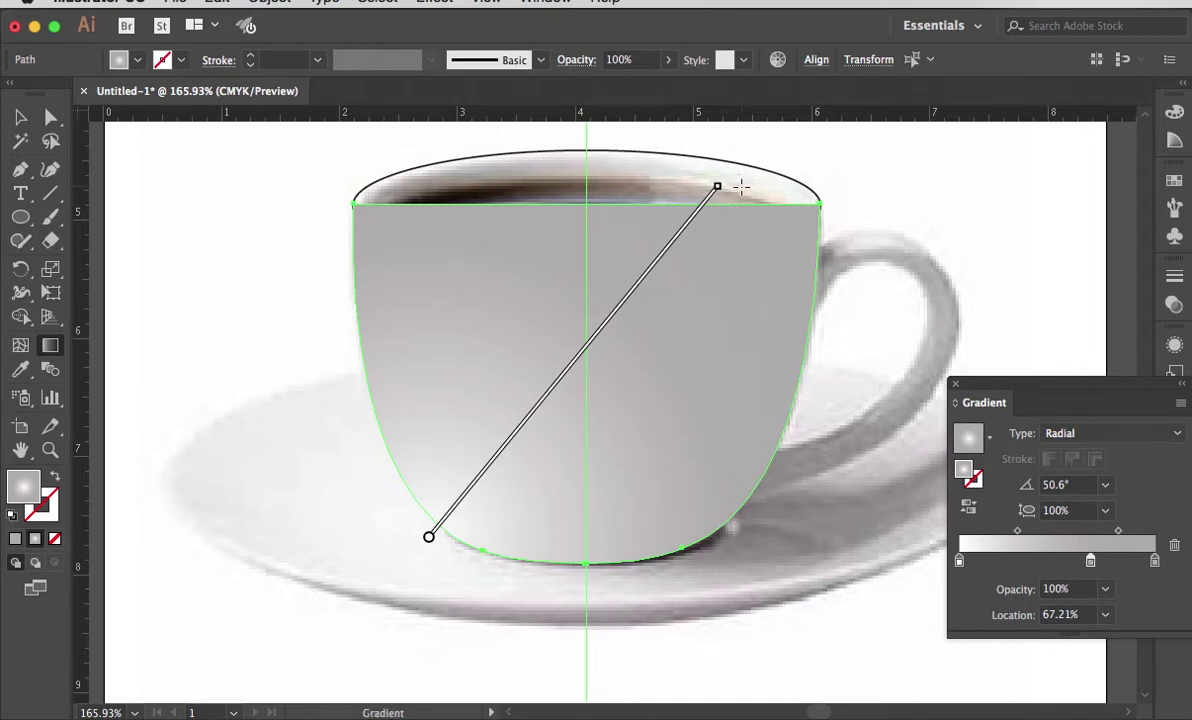
mouse_move(744, 186)
left_mouse_down()
mouse_move(519, 357)
mouse_move(455, 488)
mouse_move(446, 563)
mouse_move(628, 272)
mouse_move(734, 198)
mouse_move(751, 166)
left_mouse_up()
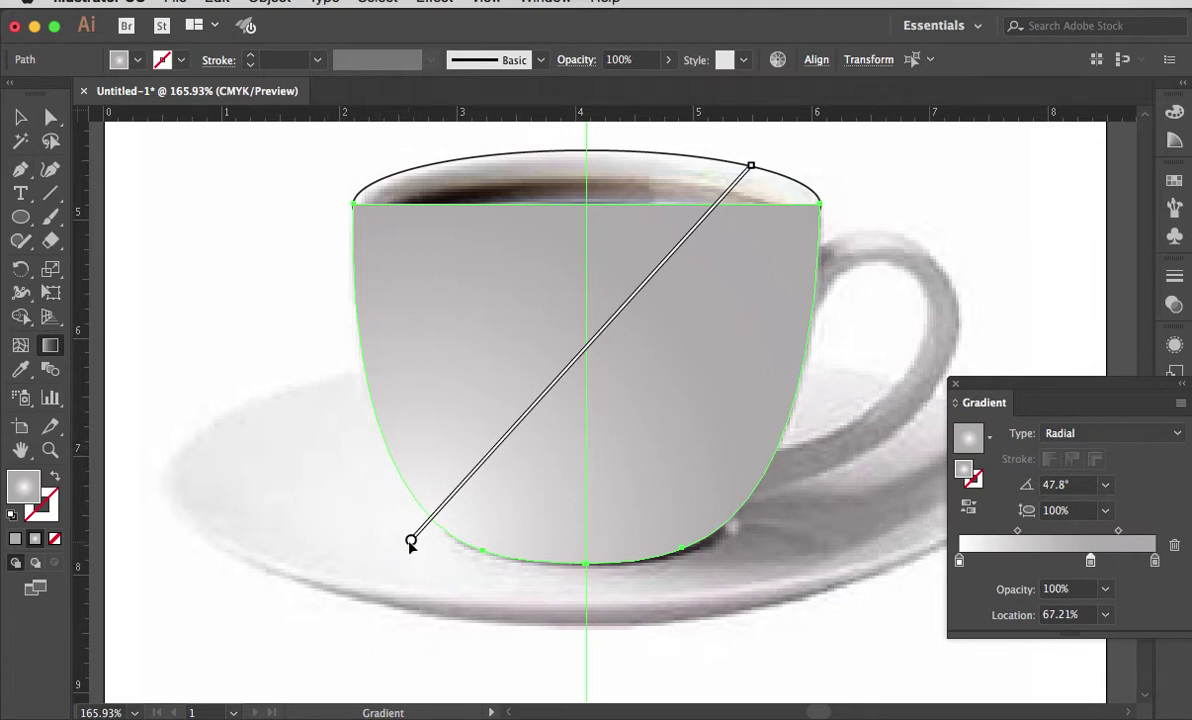
Shift the cup body's radial gradient slightly up and right from the lower-left base, and duplicate the white start stop at 8.72%.
left_click_drag(411, 541, 427, 524)
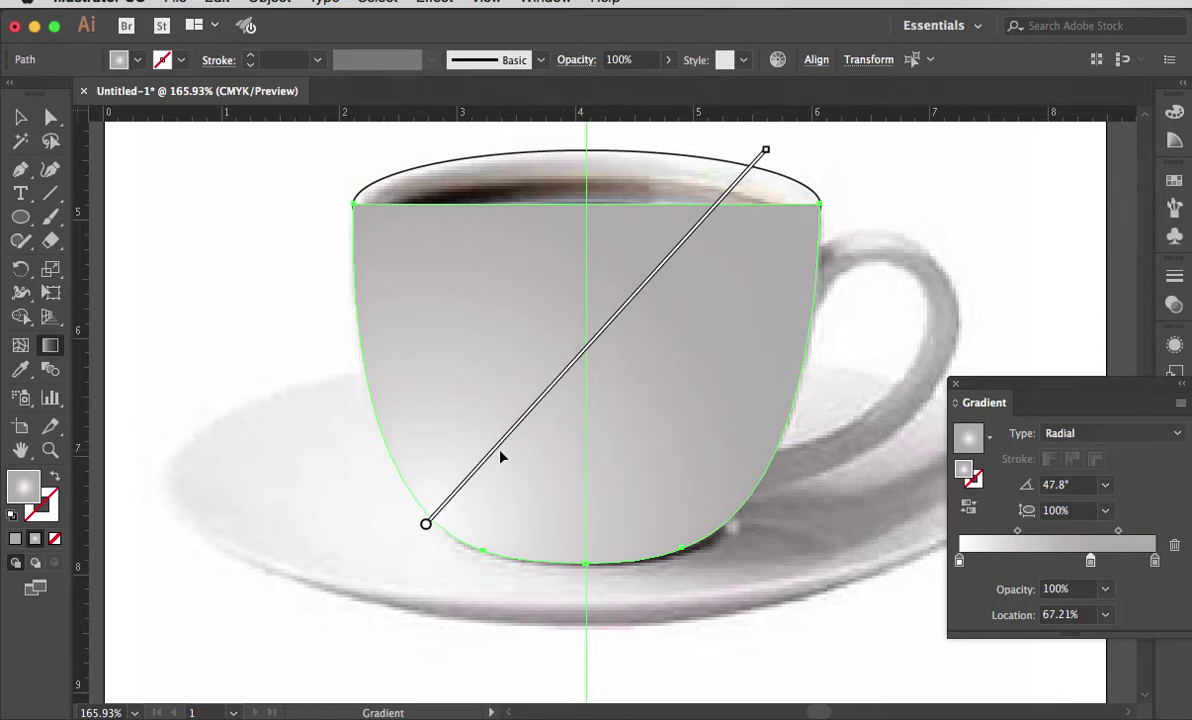
left_click_drag(962, 562, 990, 564)
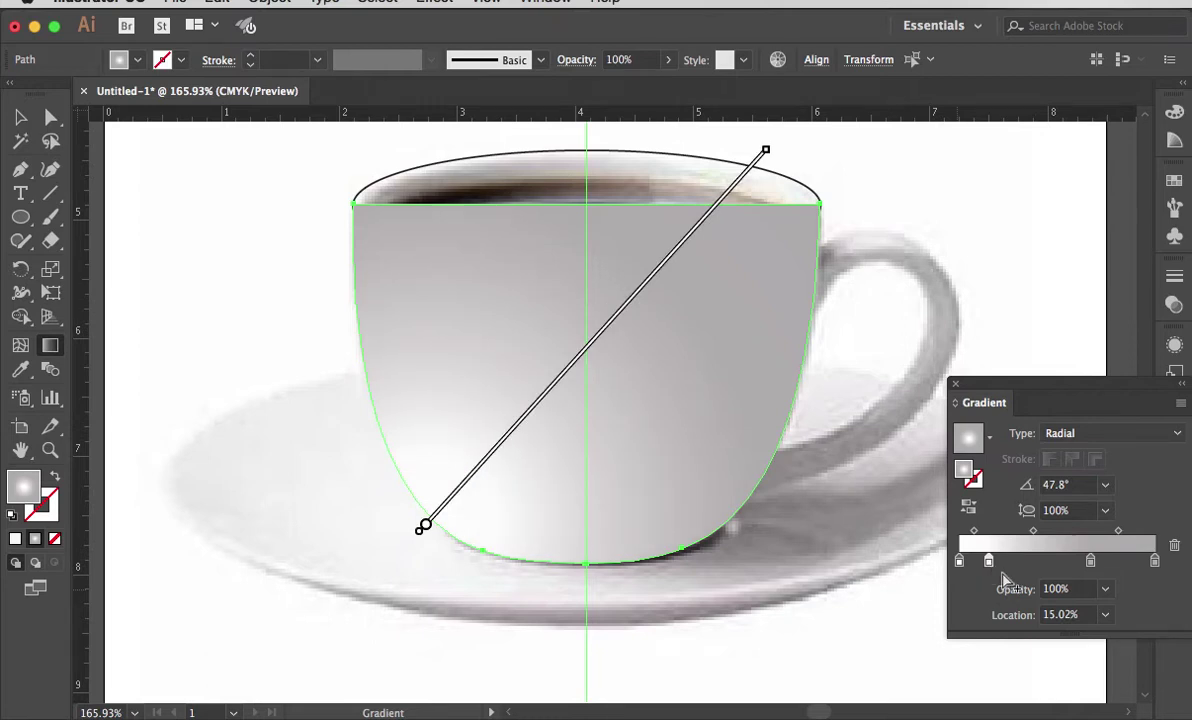
left_click_drag(989, 561, 977, 567)
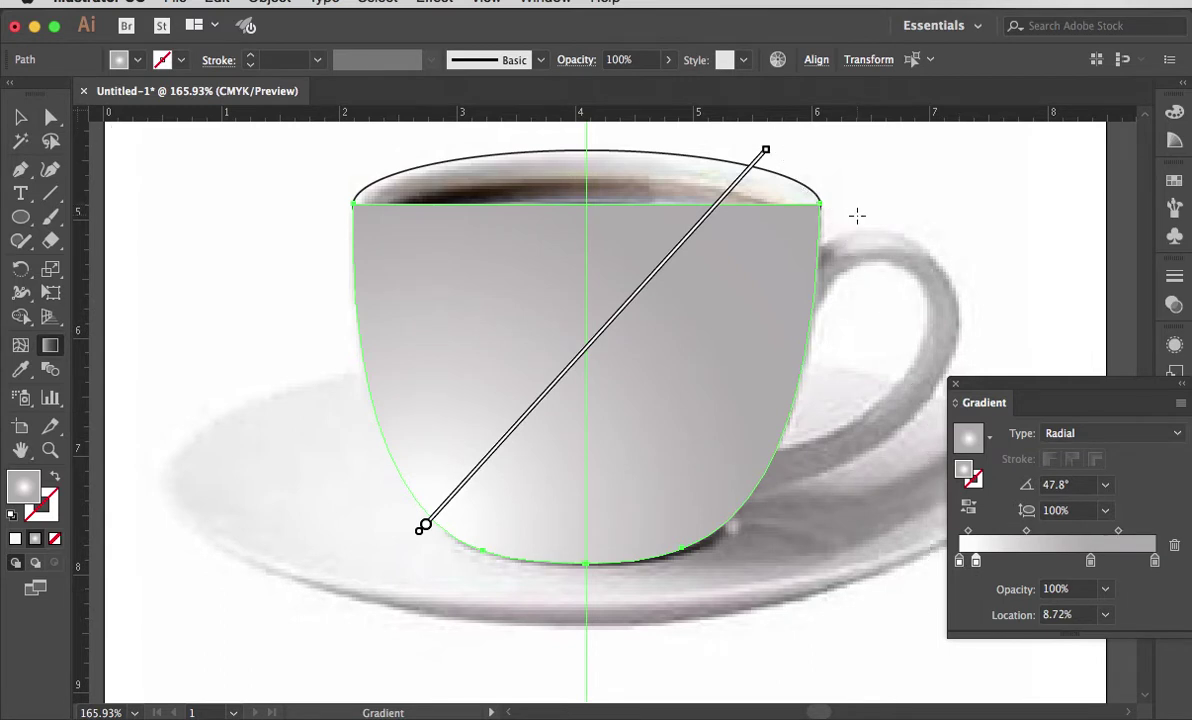
key("v")
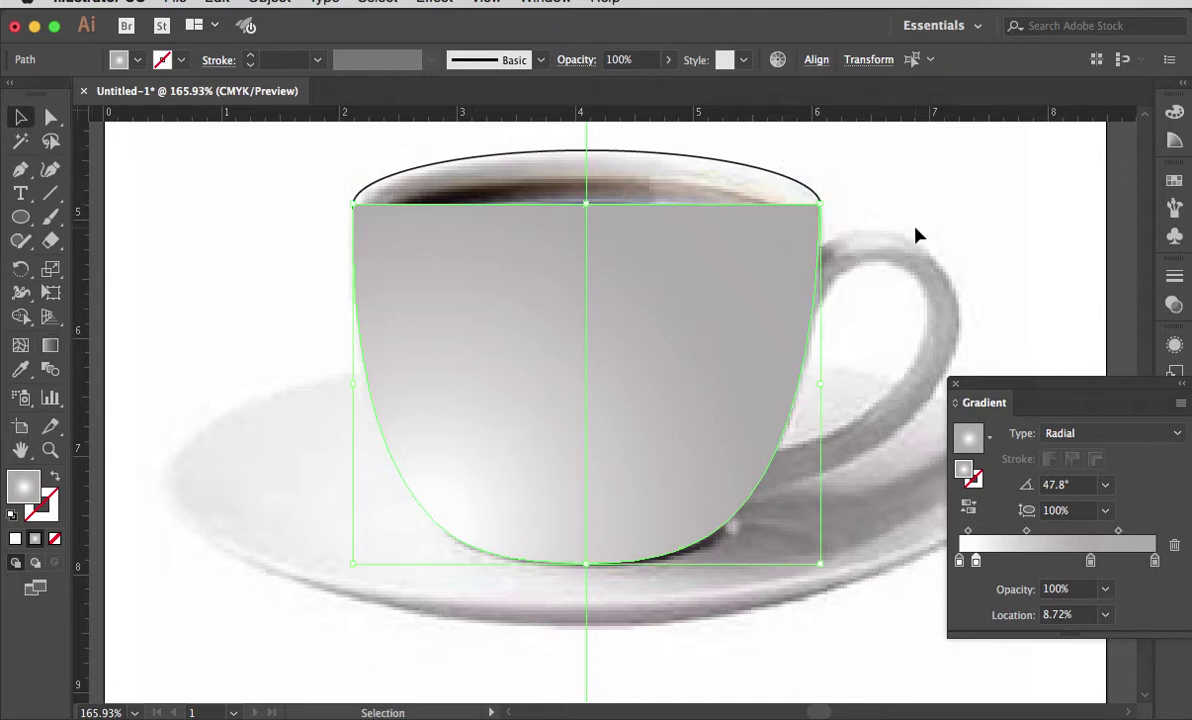
left_click(963, 218)
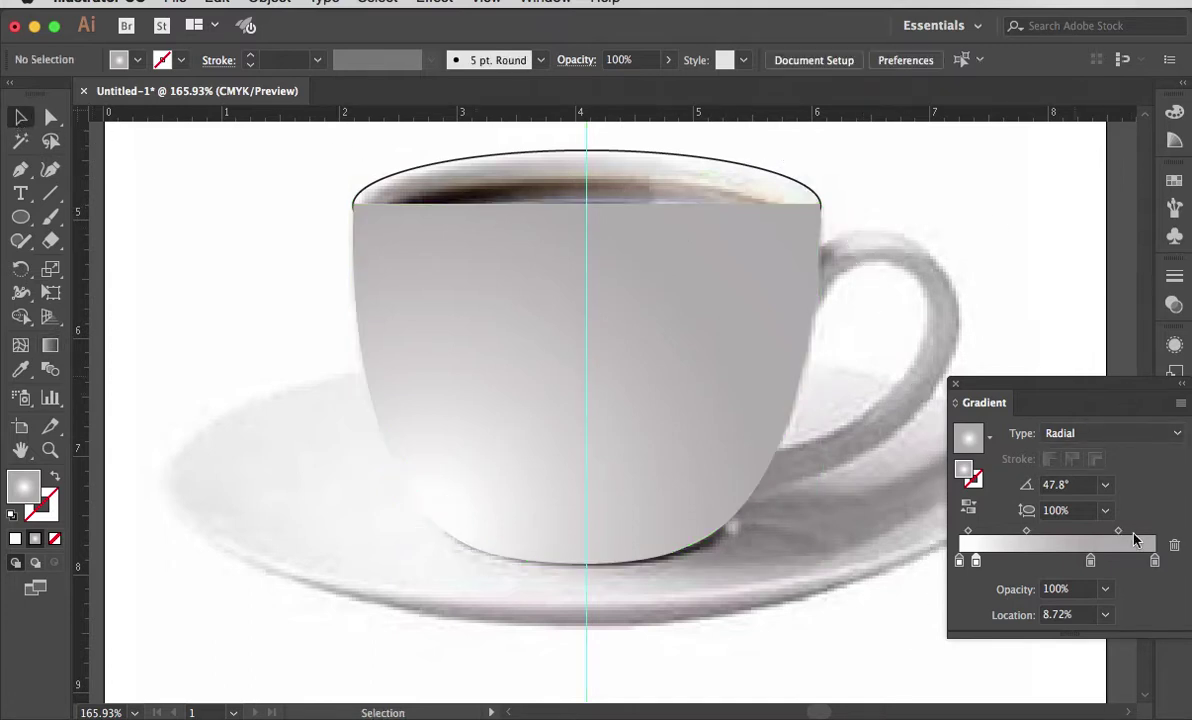
left_click_drag(1058, 380, 1096, 714)
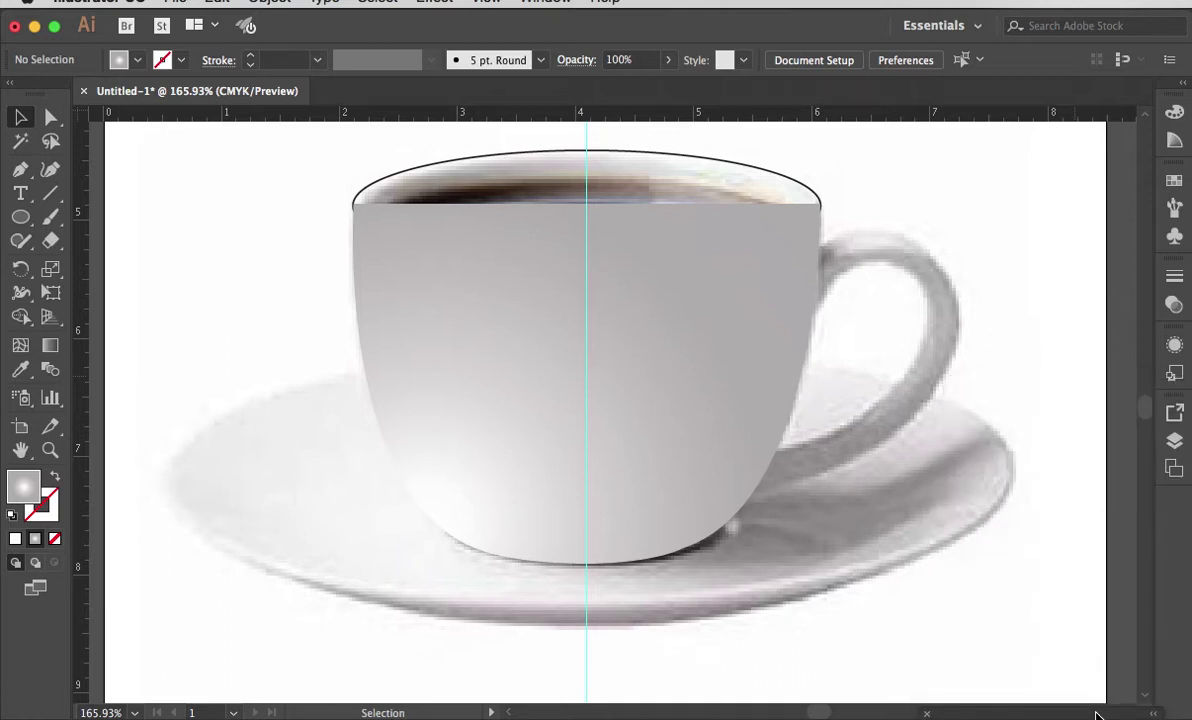
Hide and lock the Cup layer.
left_click(1175, 442)
left_click(1175, 443)
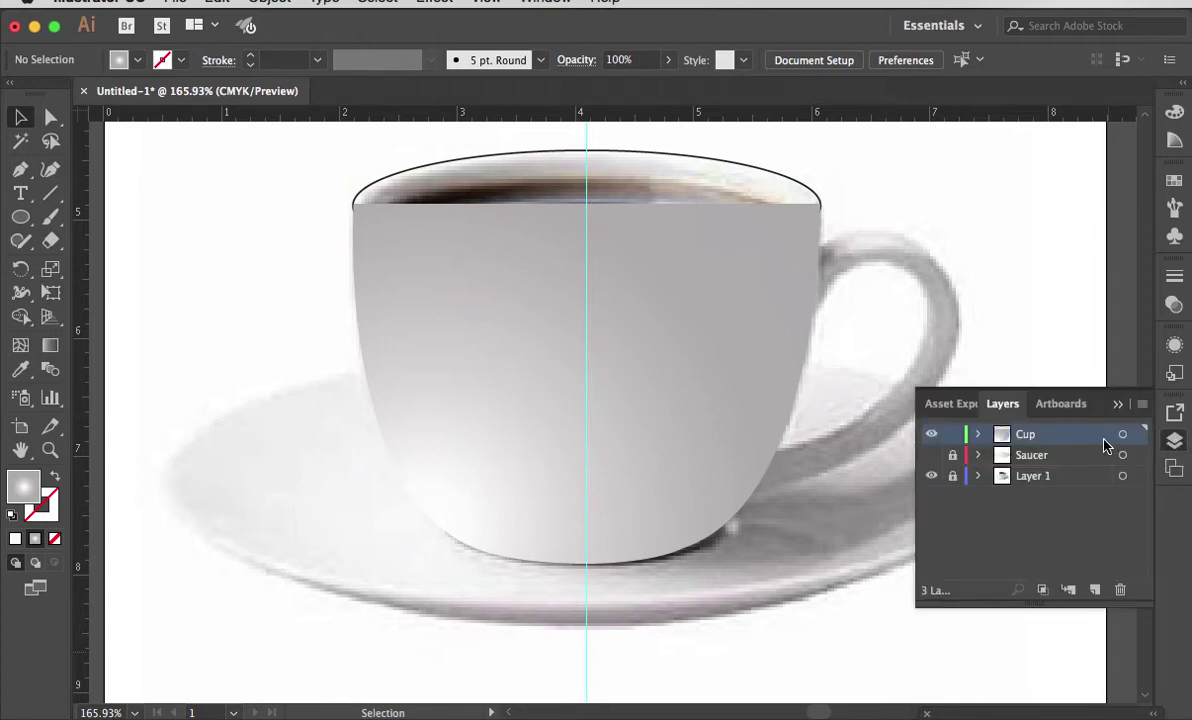
left_click(931, 436)
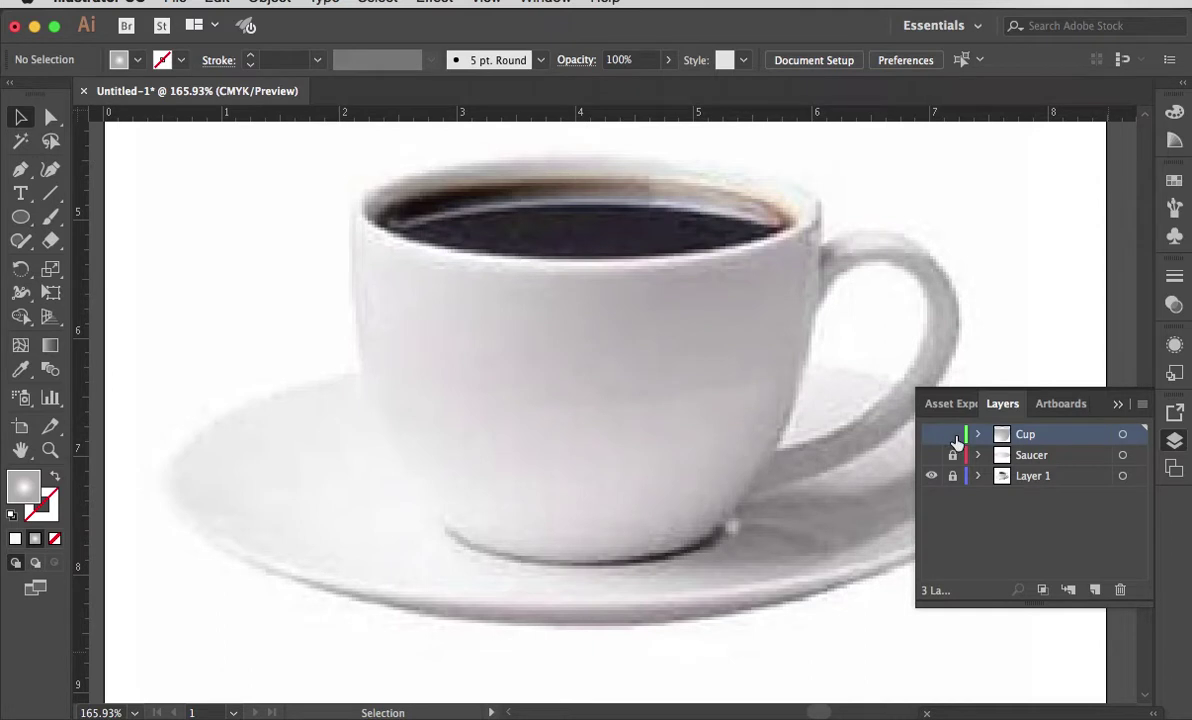
left_click(952, 435)
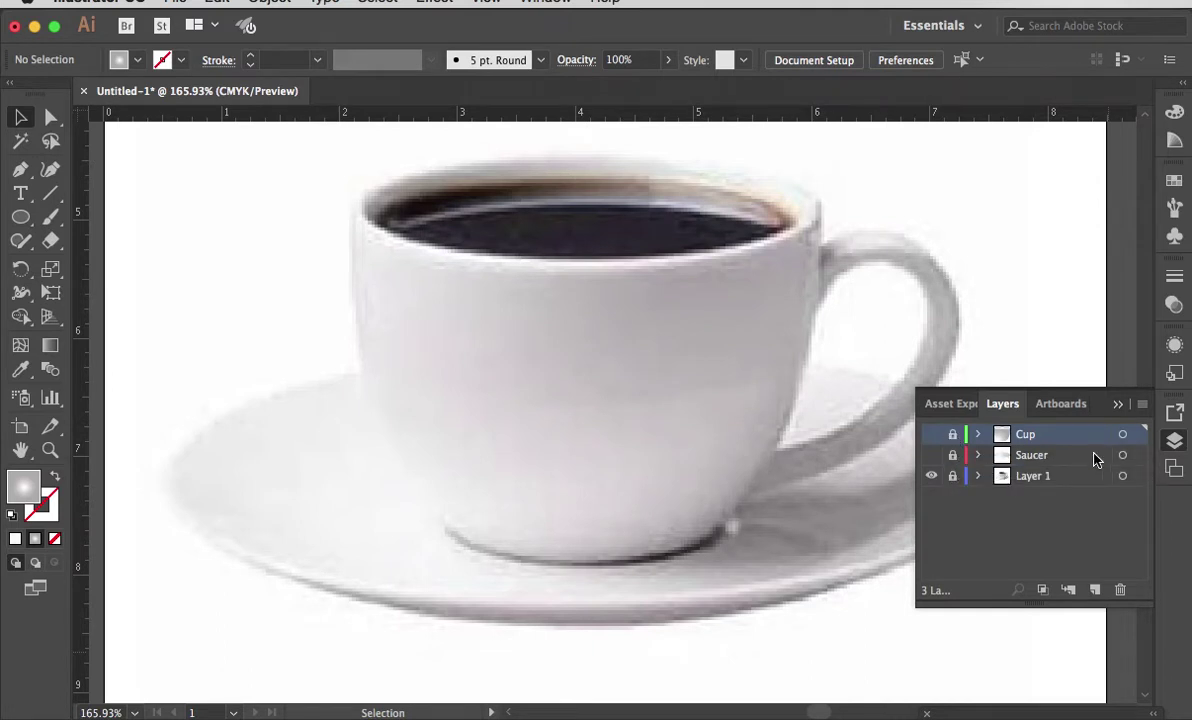
Create a new layer named Handle above the Cup layer.
left_click(1094, 591)
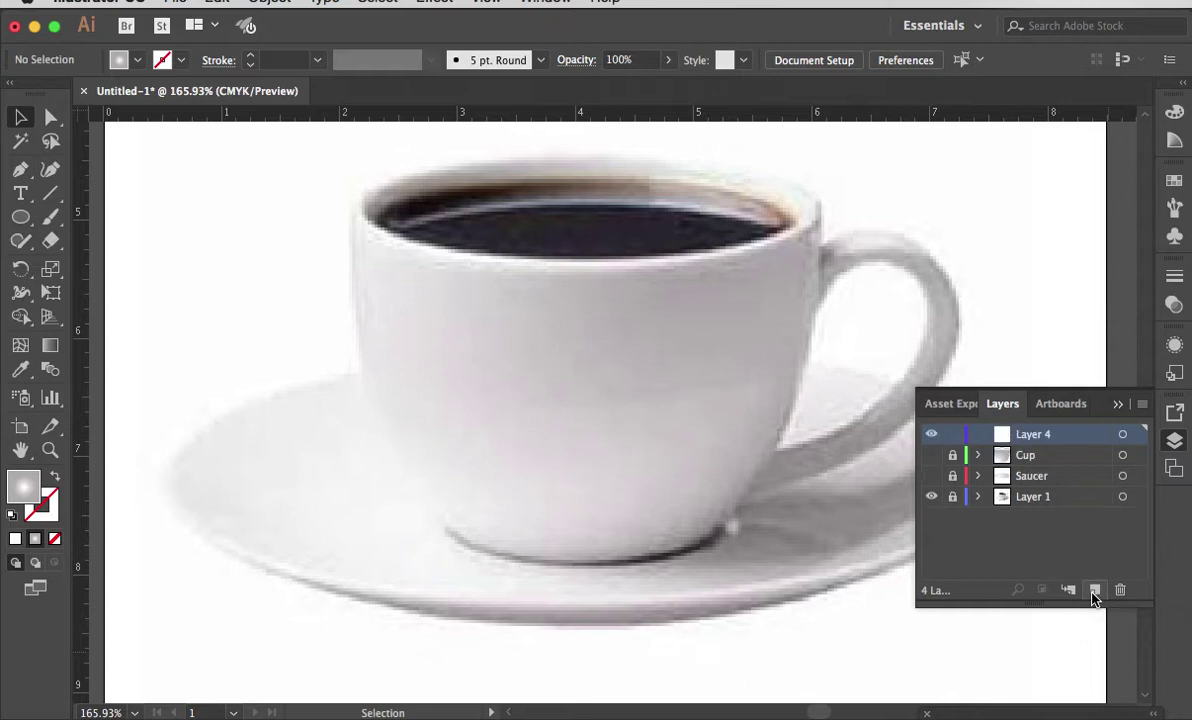
double_click(1032, 433)
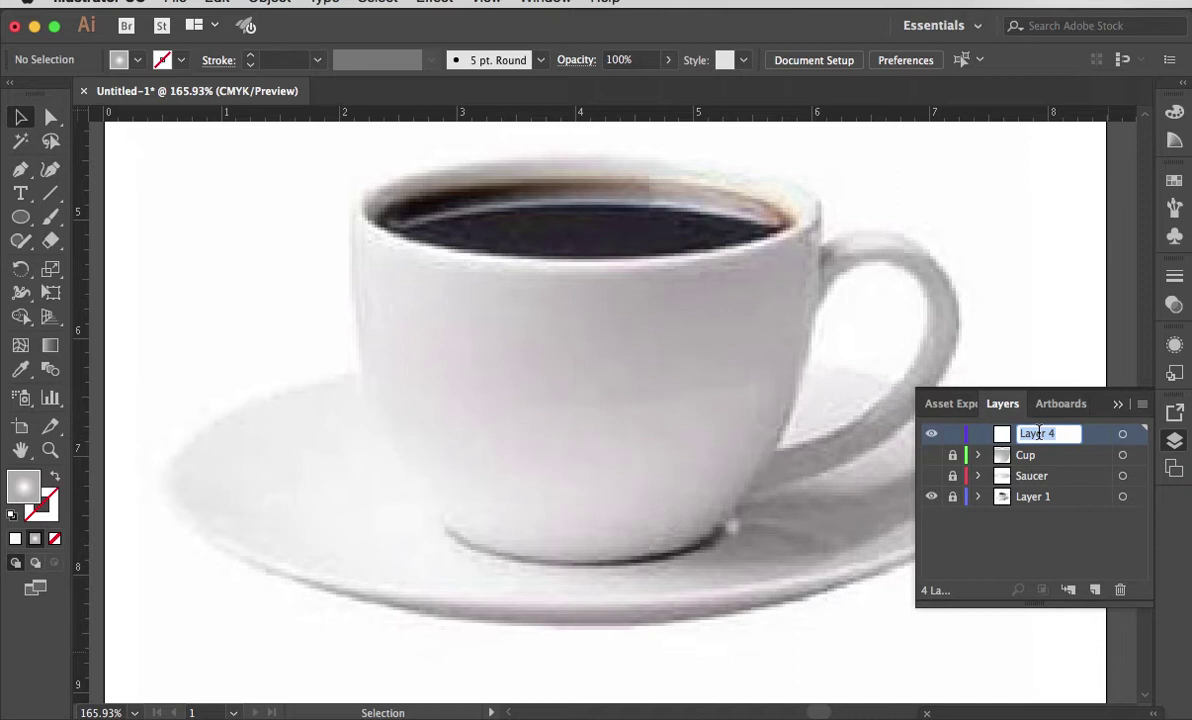
type("Handle")
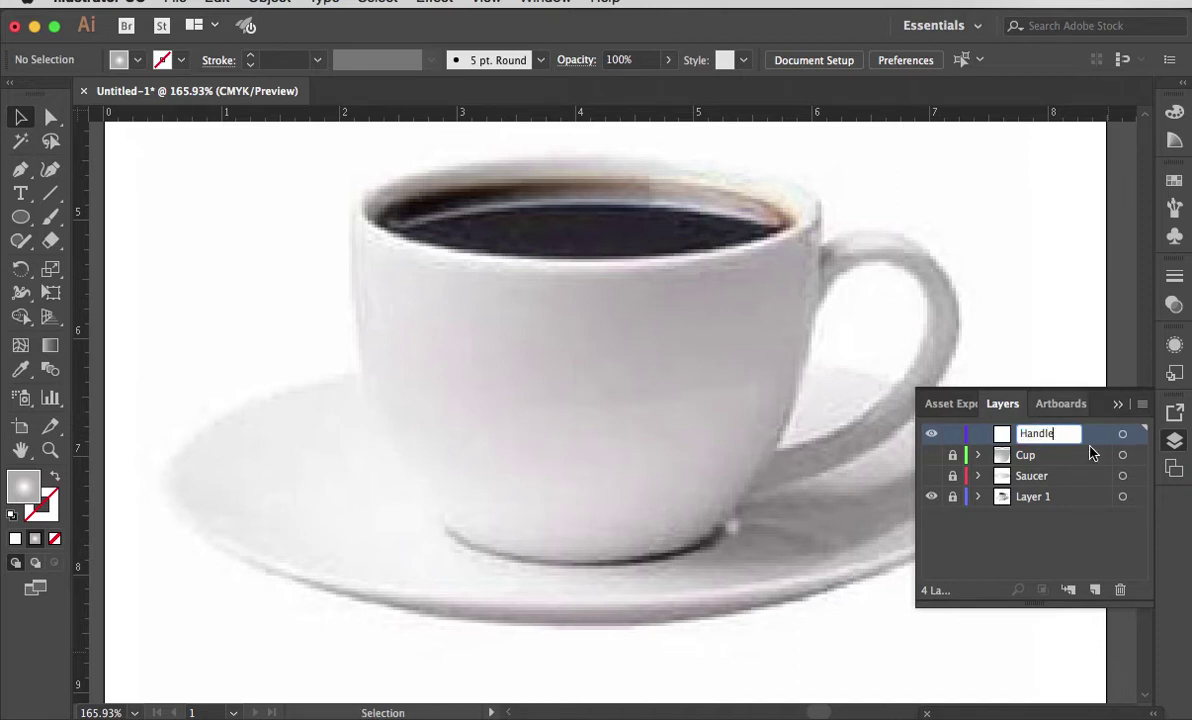
key("Return")
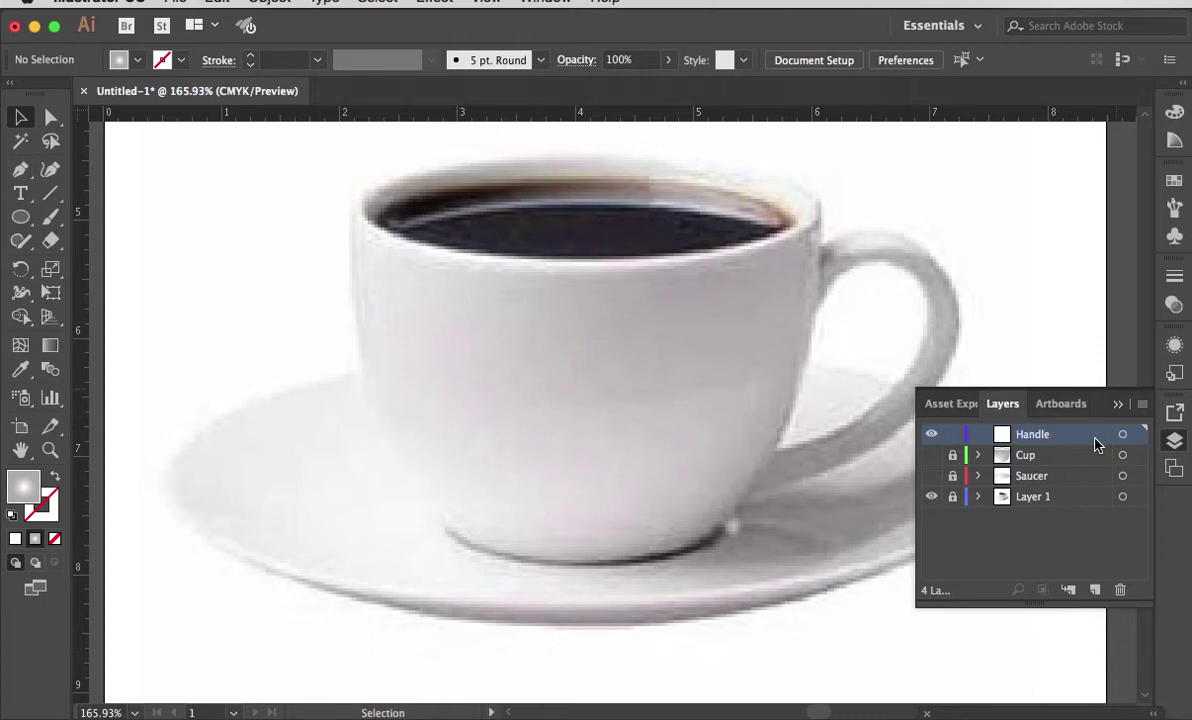
left_click(1004, 403)
left_click_drag(1003, 403, 1122, 407)
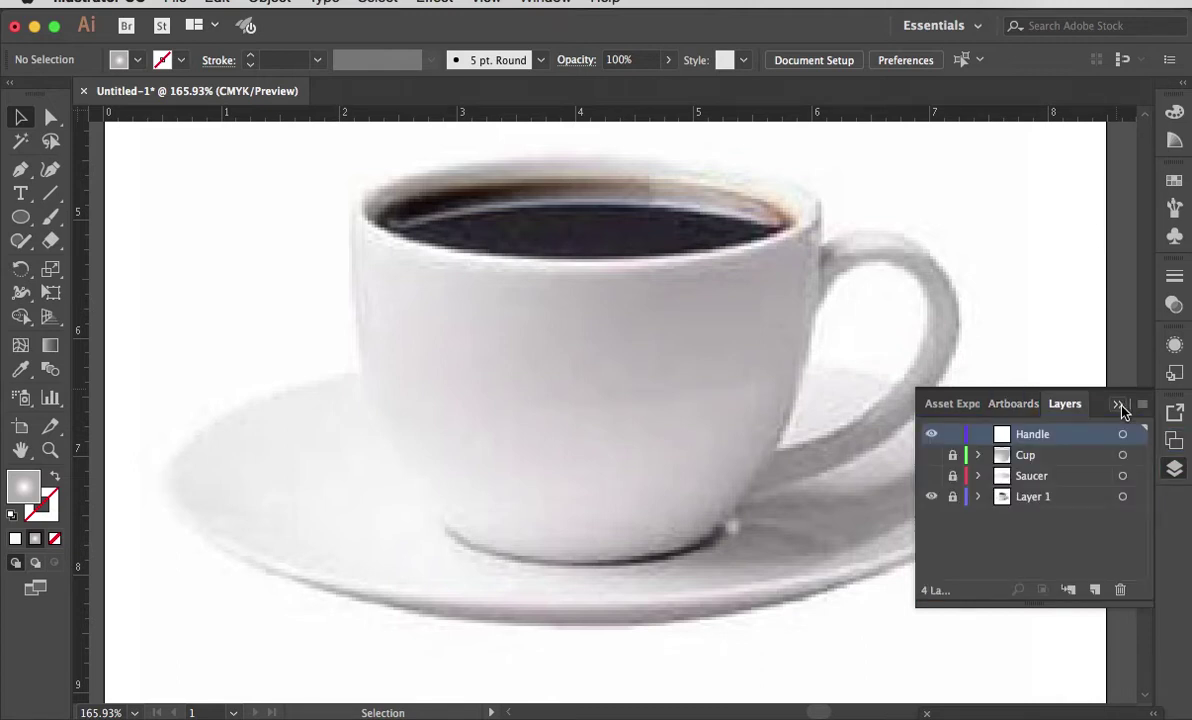
left_click(1119, 405)
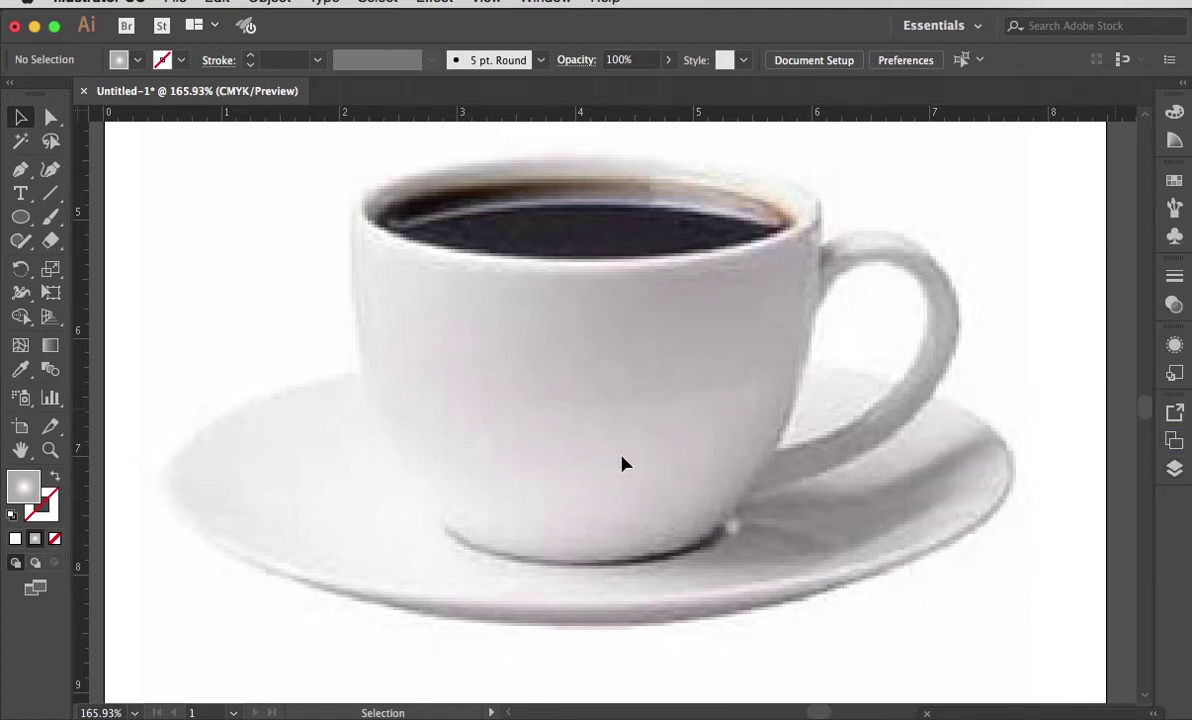
Set the Pen tool's drawing style to a black stroke with no fill.
left_click(20, 172)
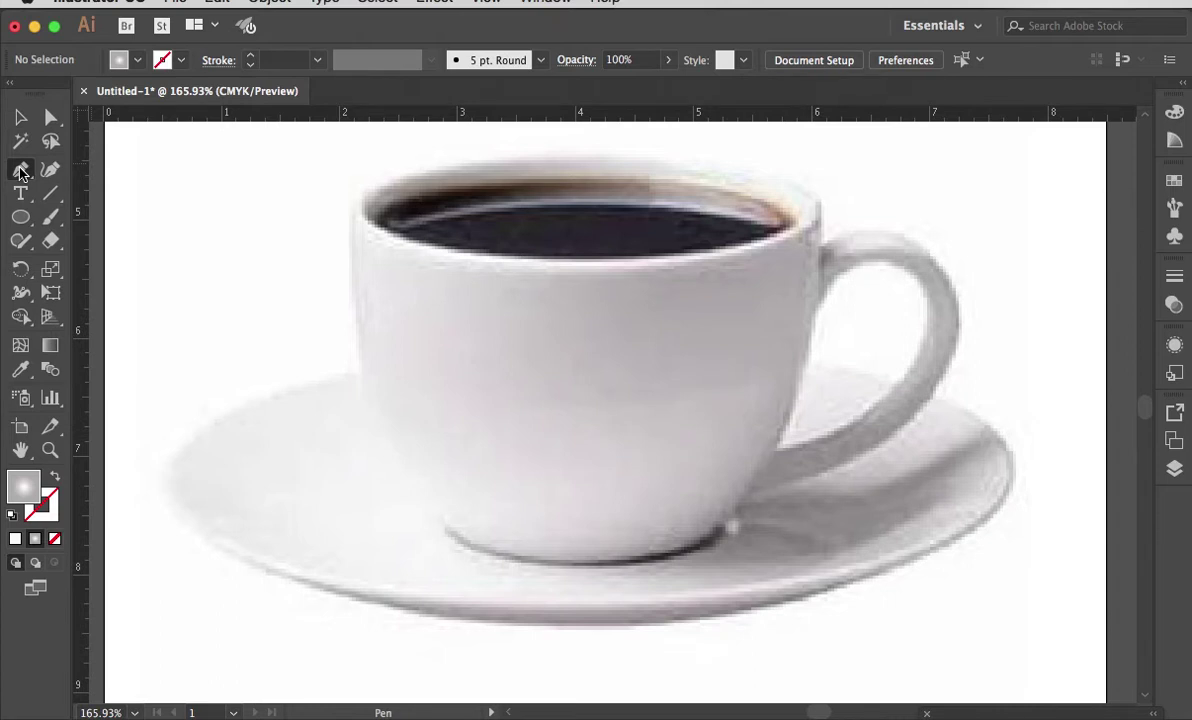
key("super")
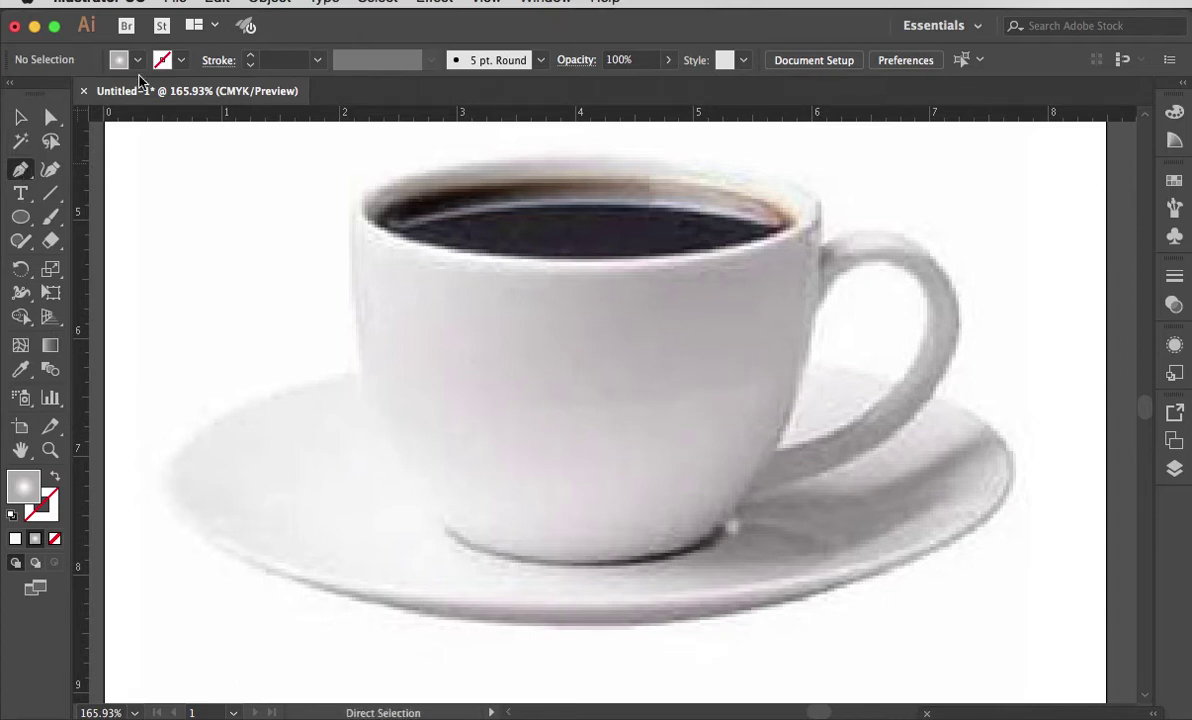
left_click(182, 61)
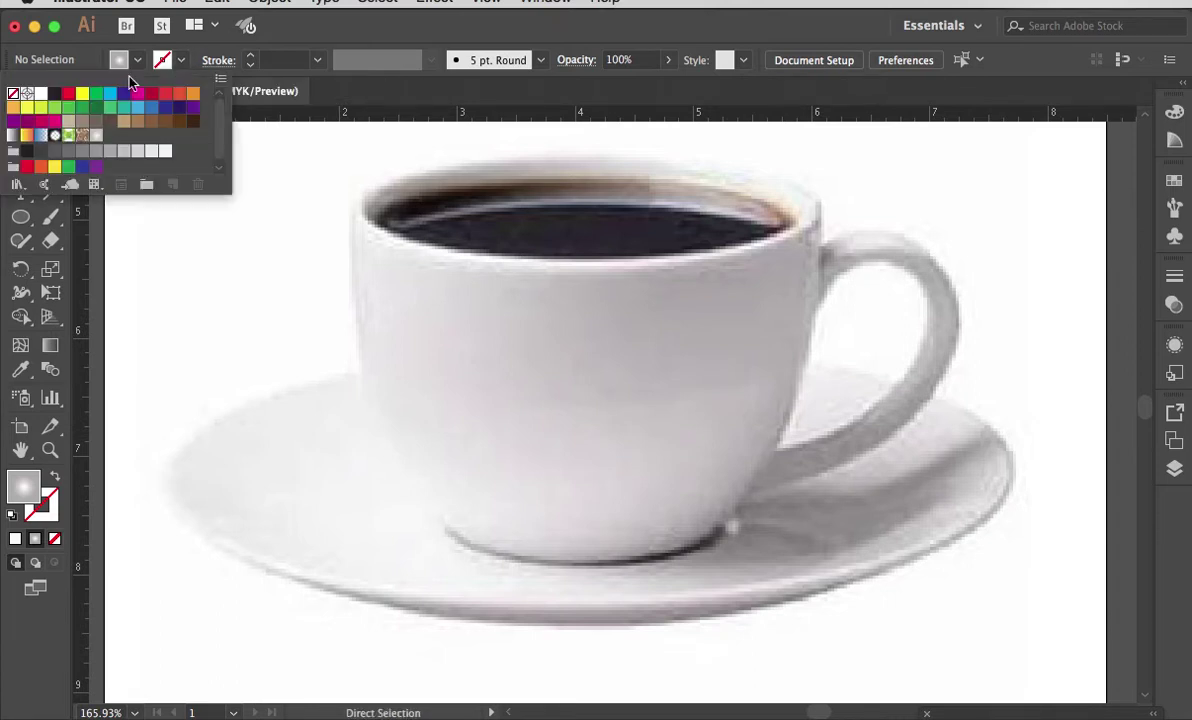
left_click(55, 94)
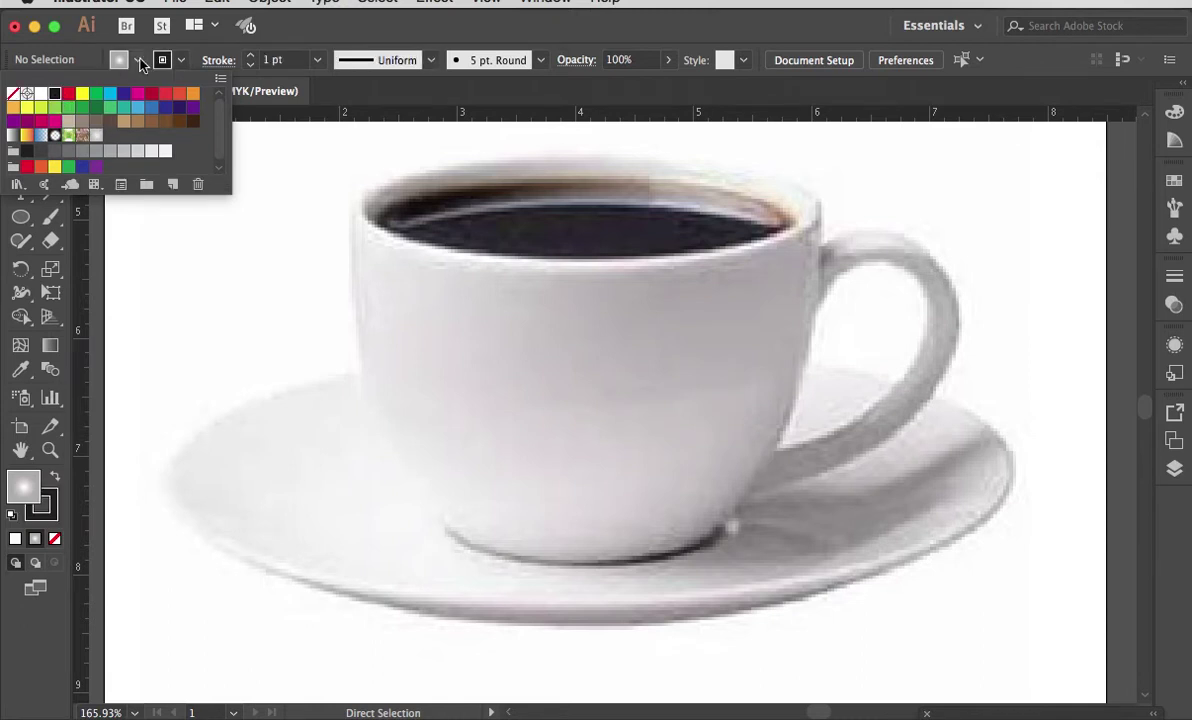
left_click(139, 62)
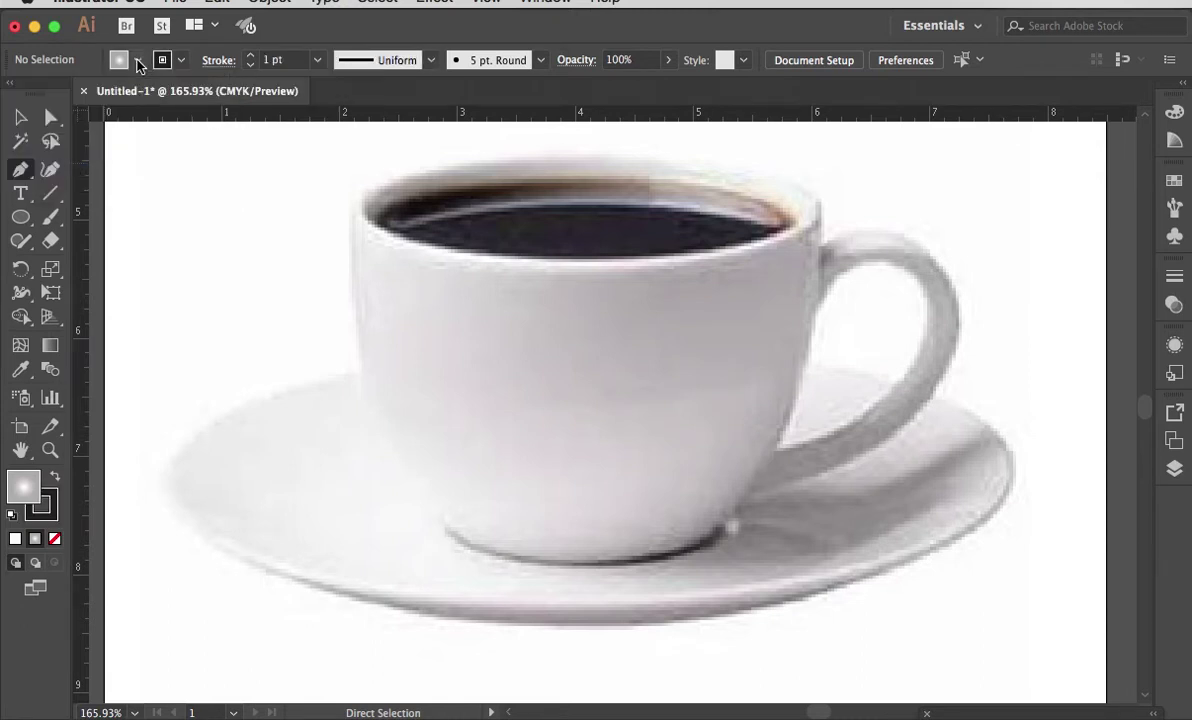
left_click(139, 62)
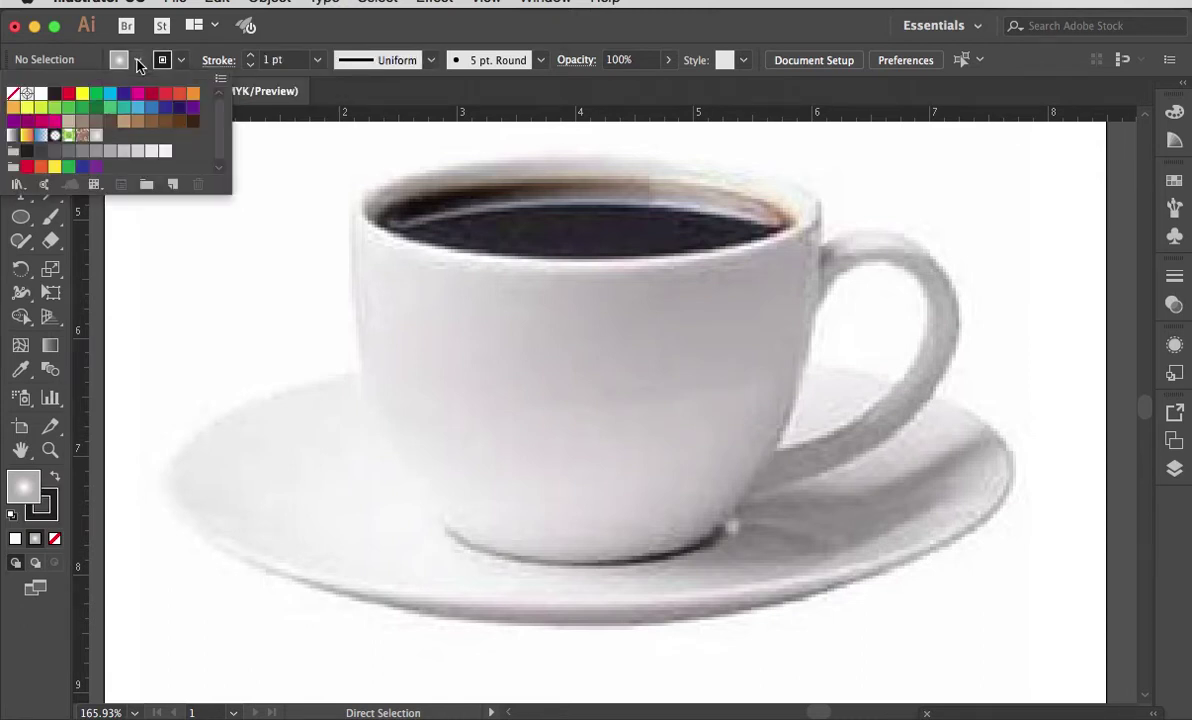
left_click(12, 94)
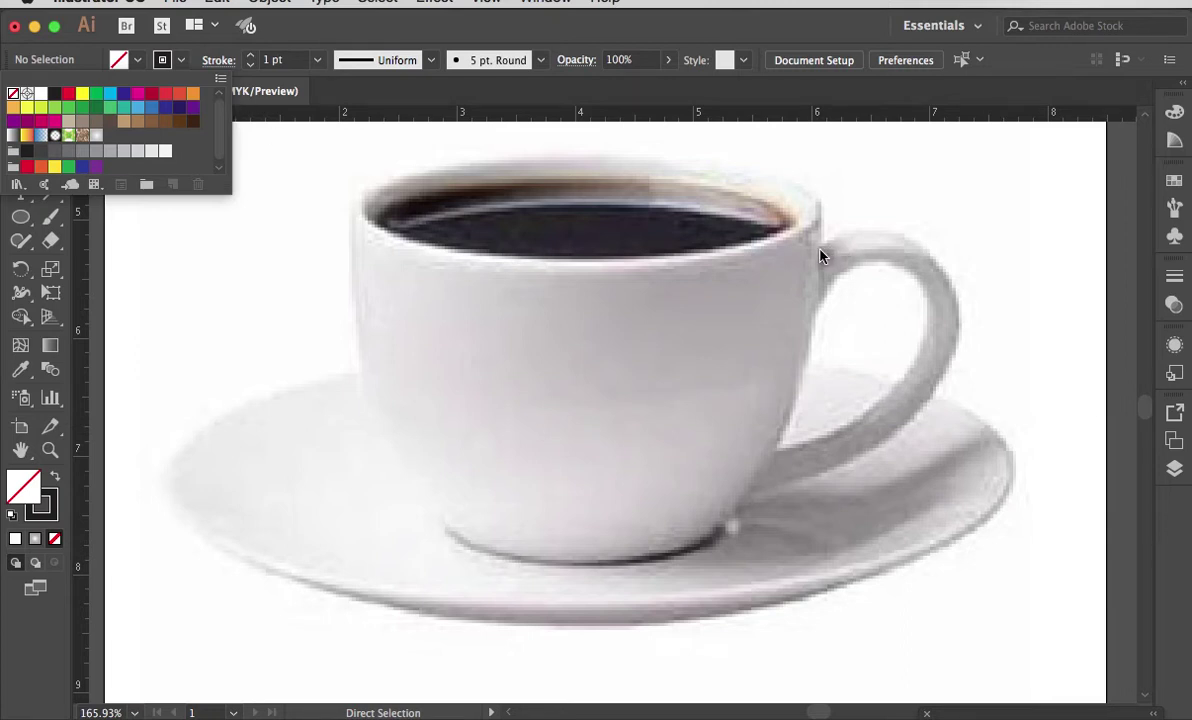
Trace the handle's outer edge with the Pen tool, from its upper joint with the cup around to the pointed lower joint.
key("p")
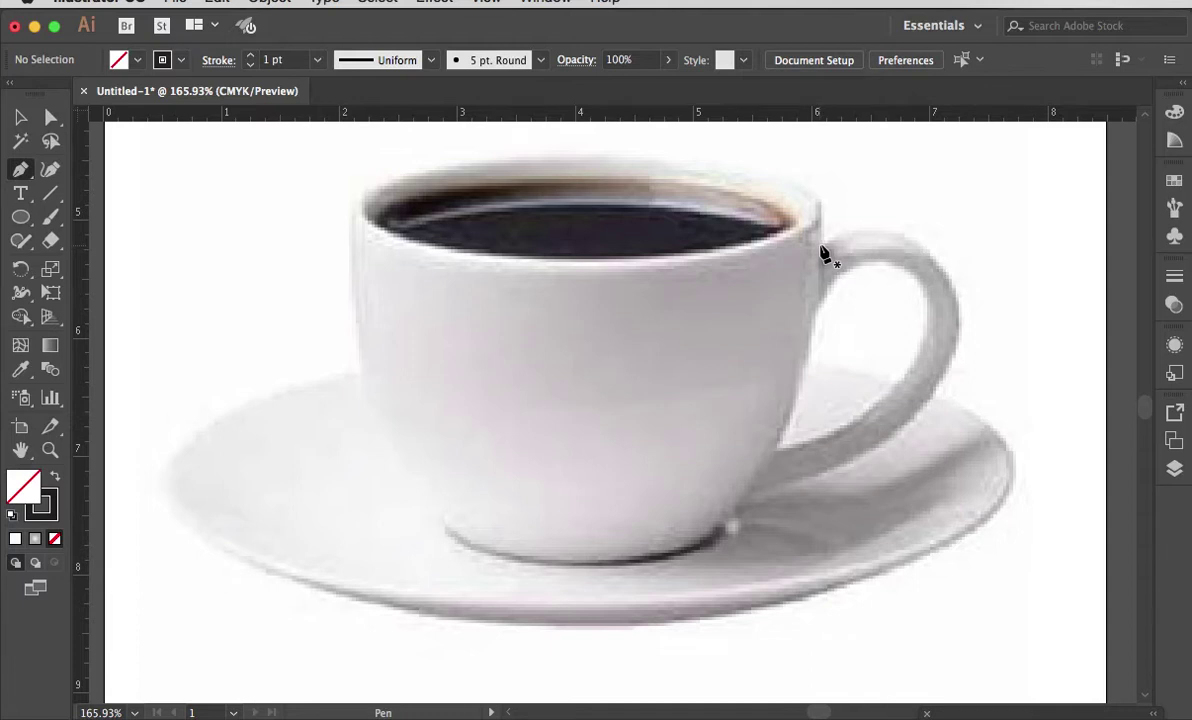
left_click(819, 245)
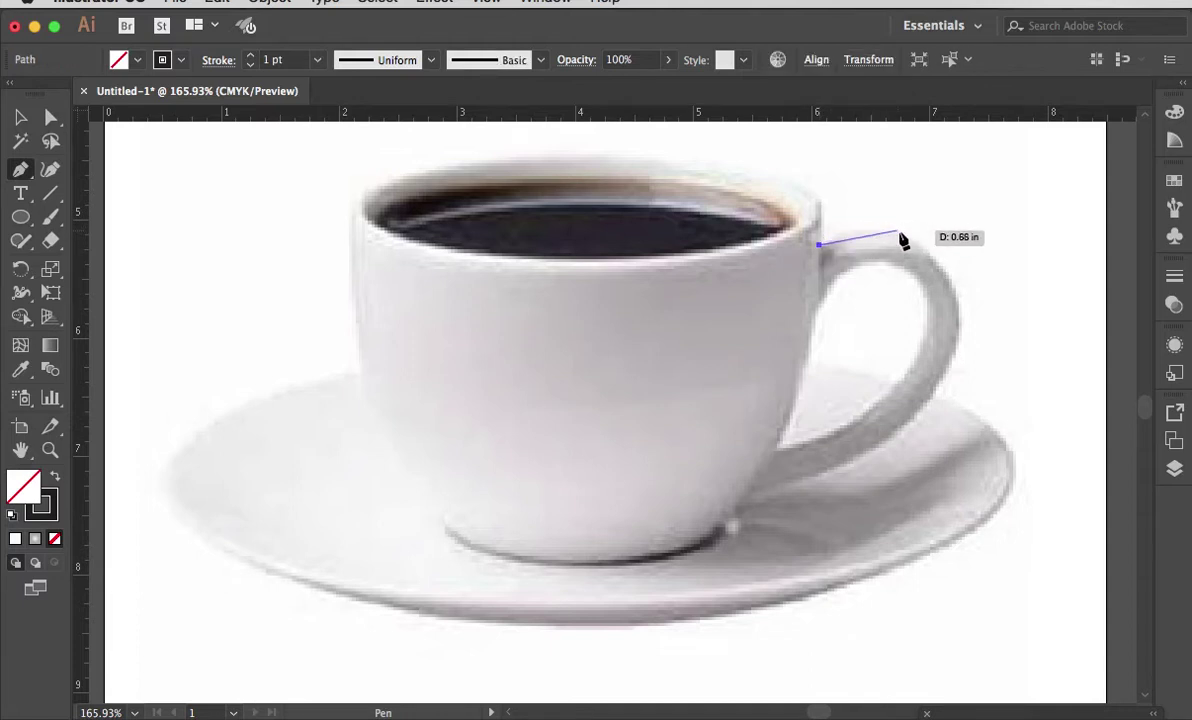
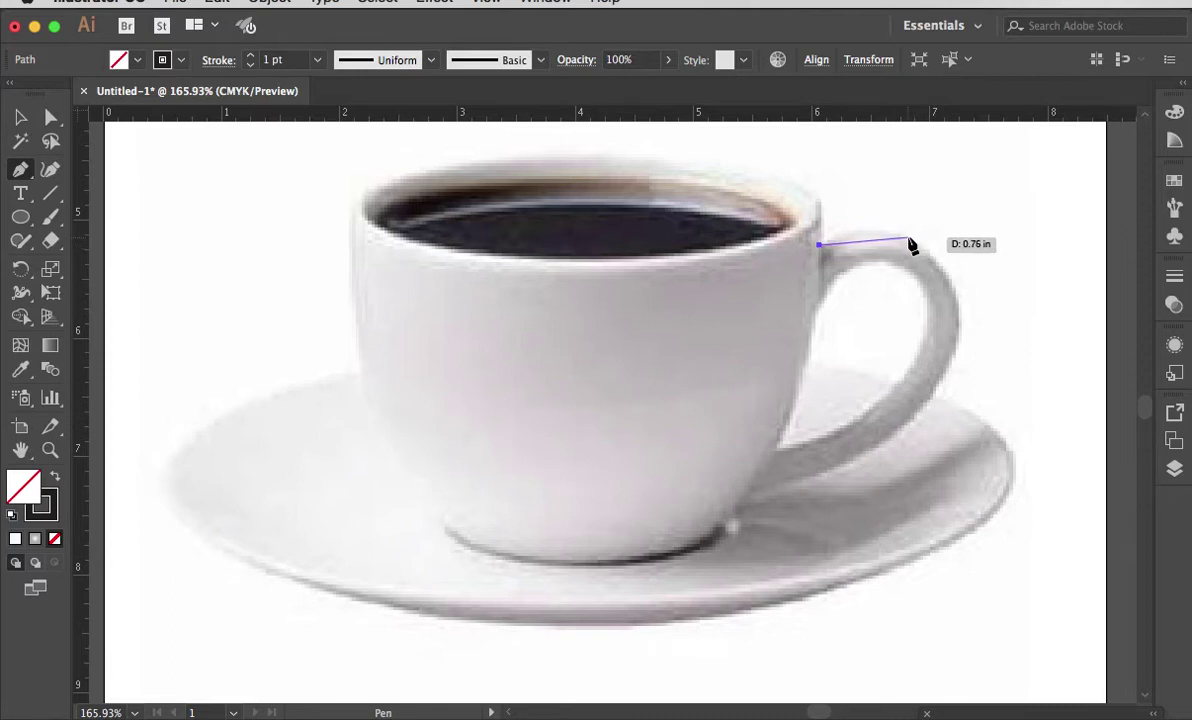
left_click_drag(907, 237, 956, 265)
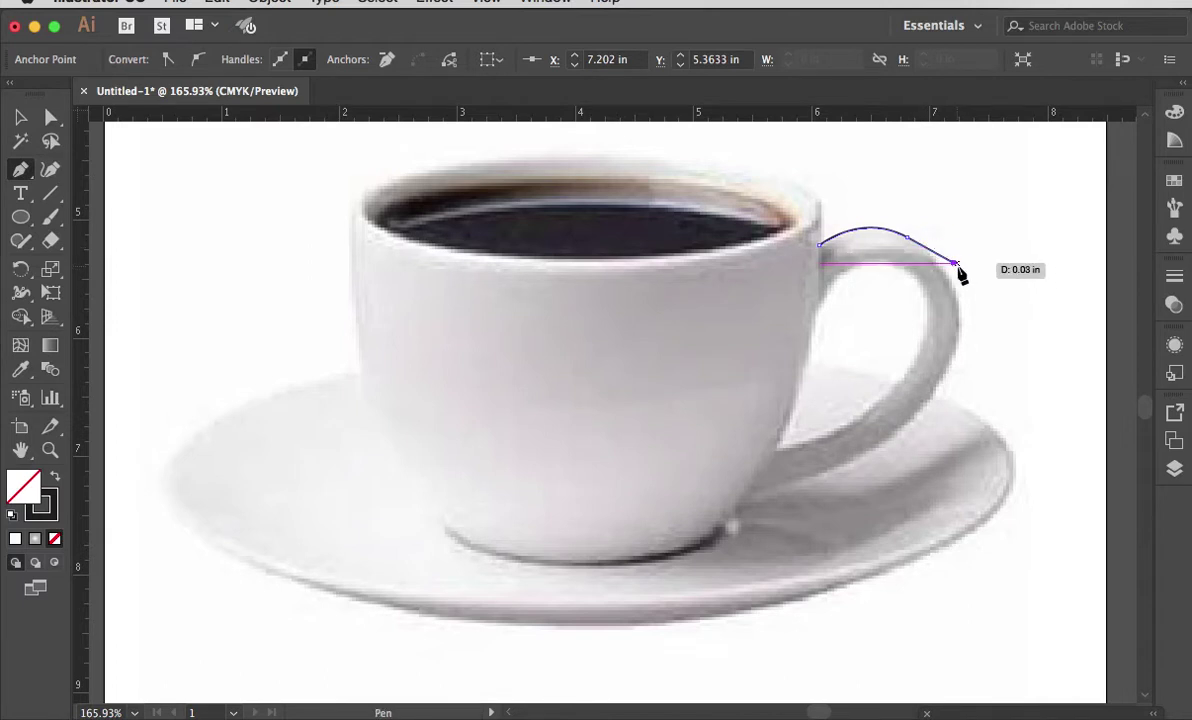
key("super")
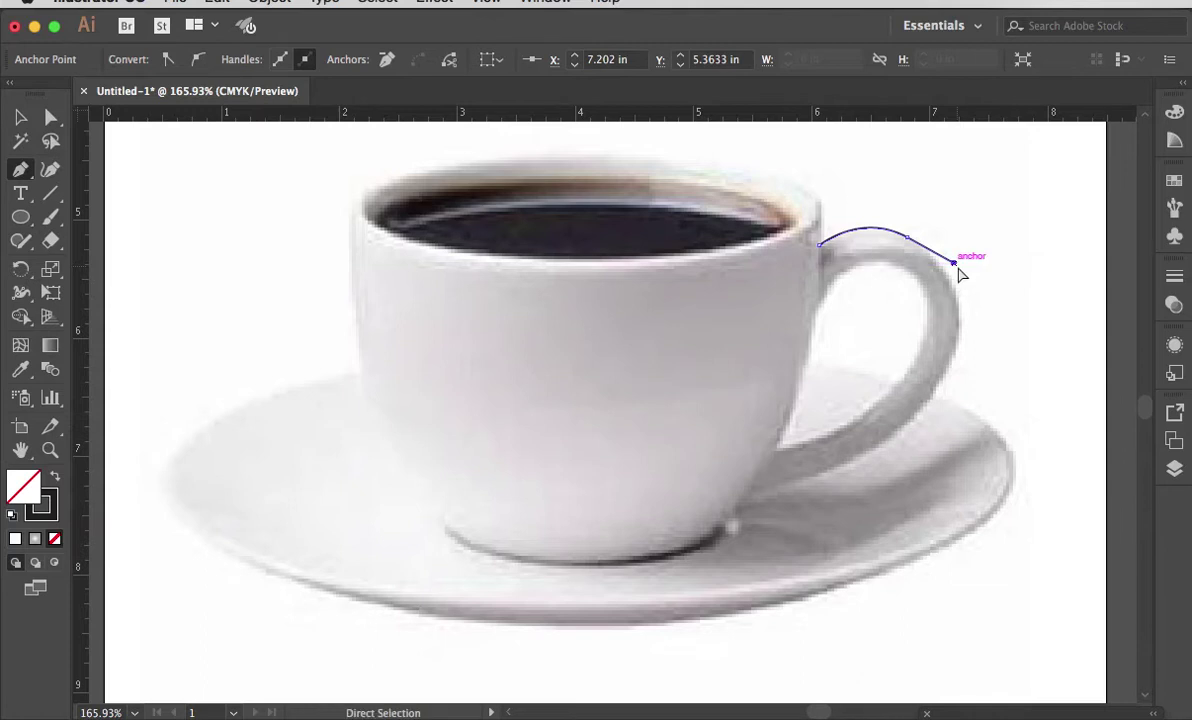
left_click_drag(956, 265, 908, 240)
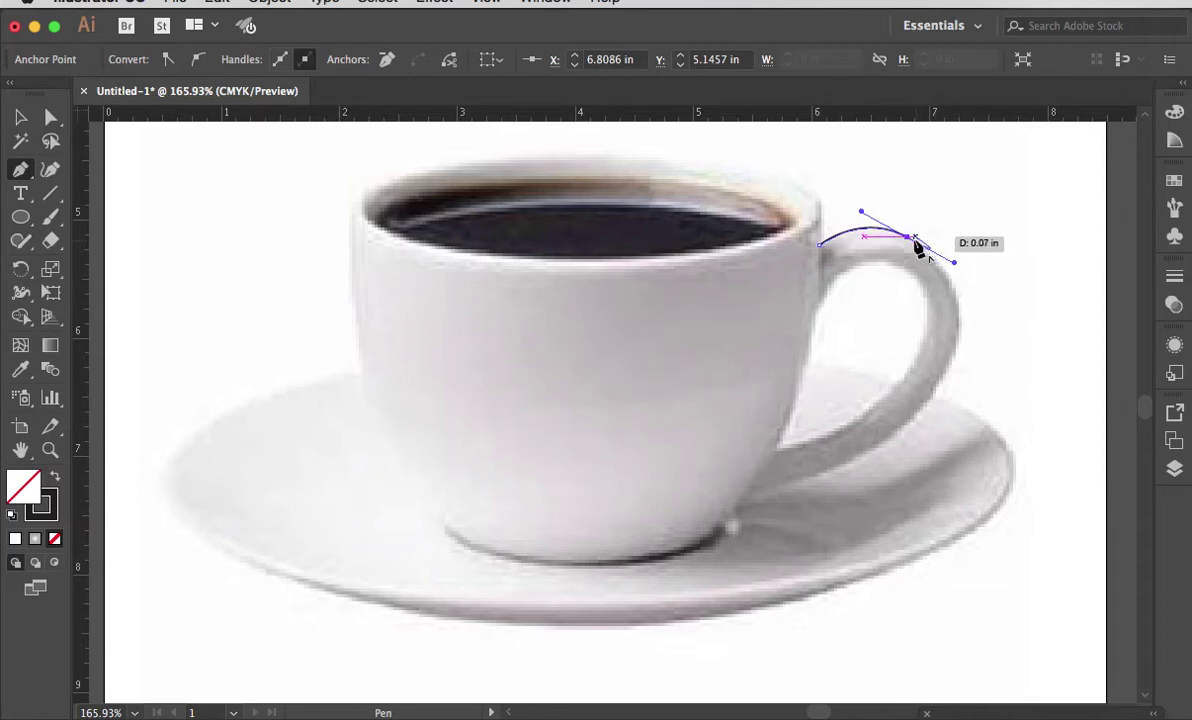
left_click(958, 302)
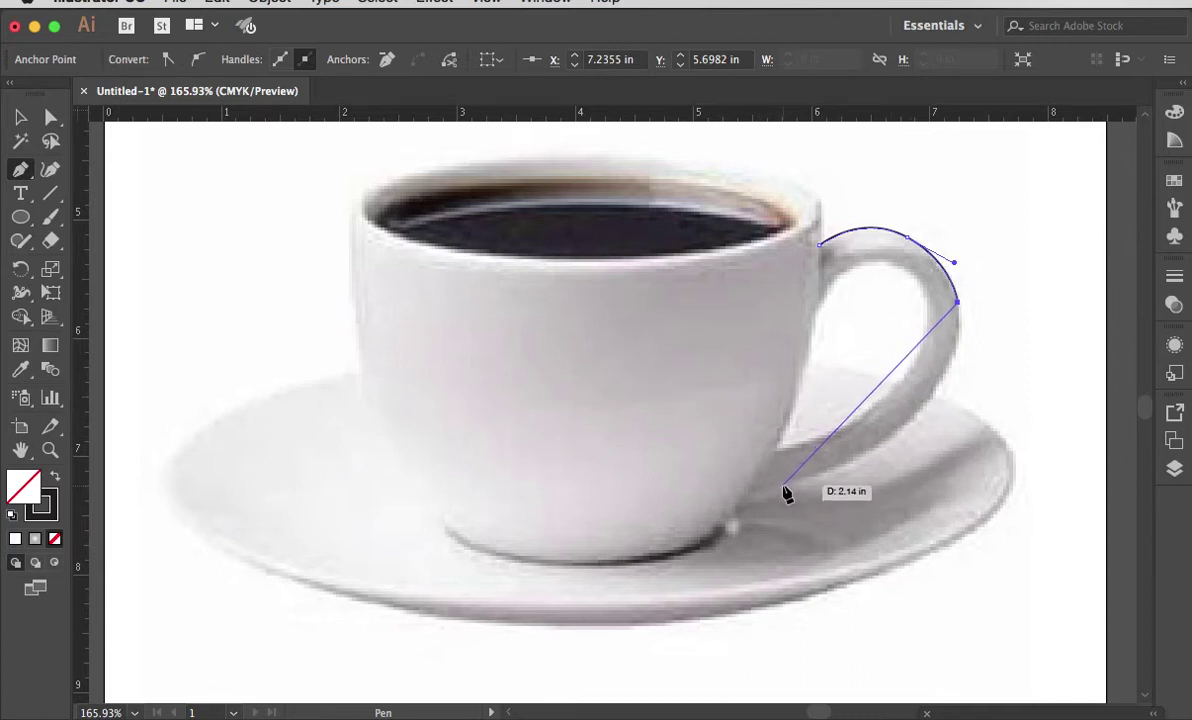
left_click_drag(783, 486, 580, 550)
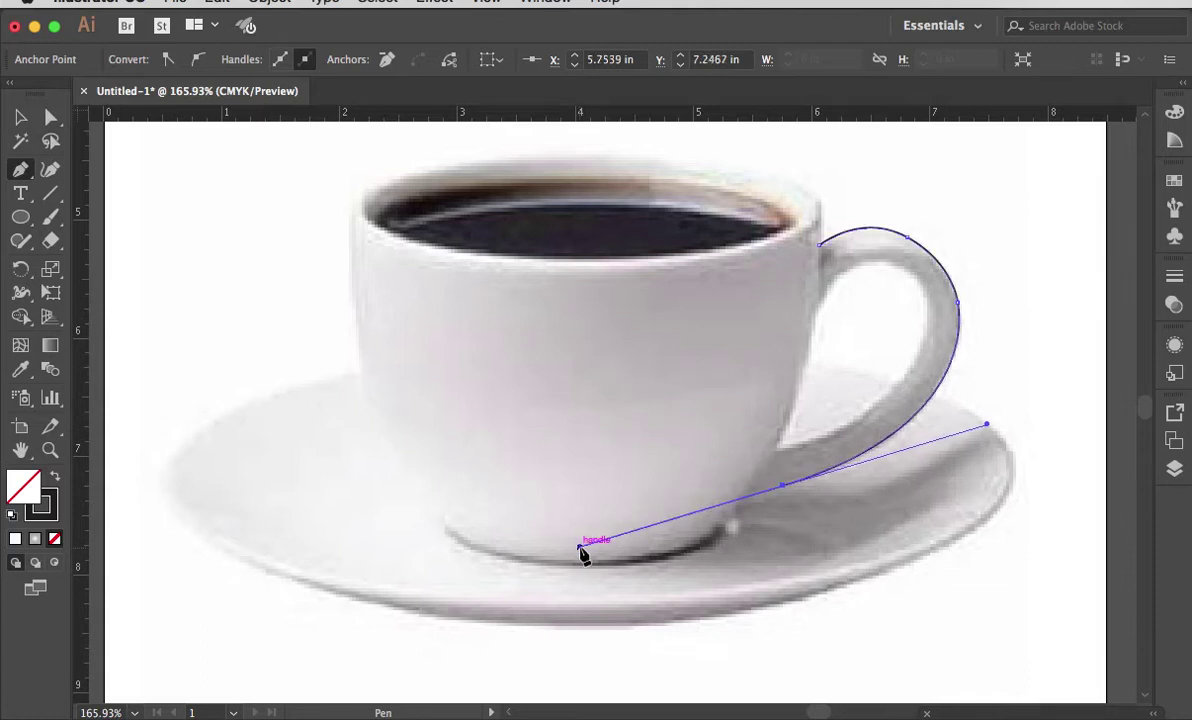
left_click(783, 488)
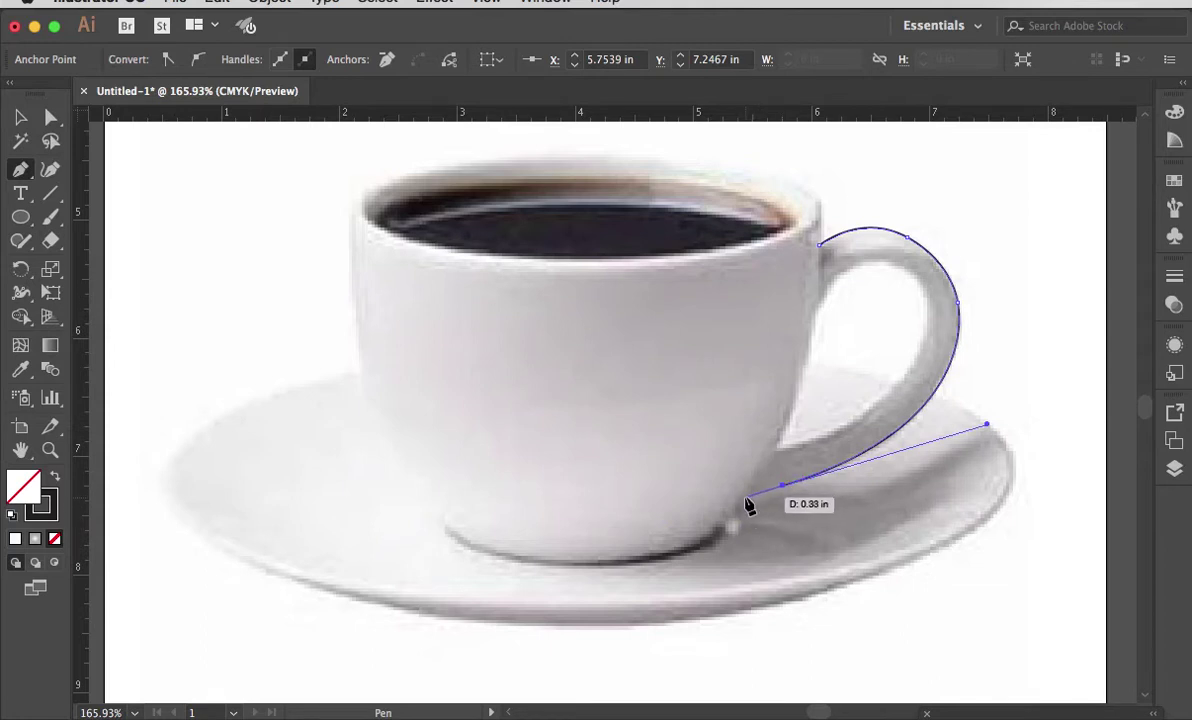
left_click(746, 497)
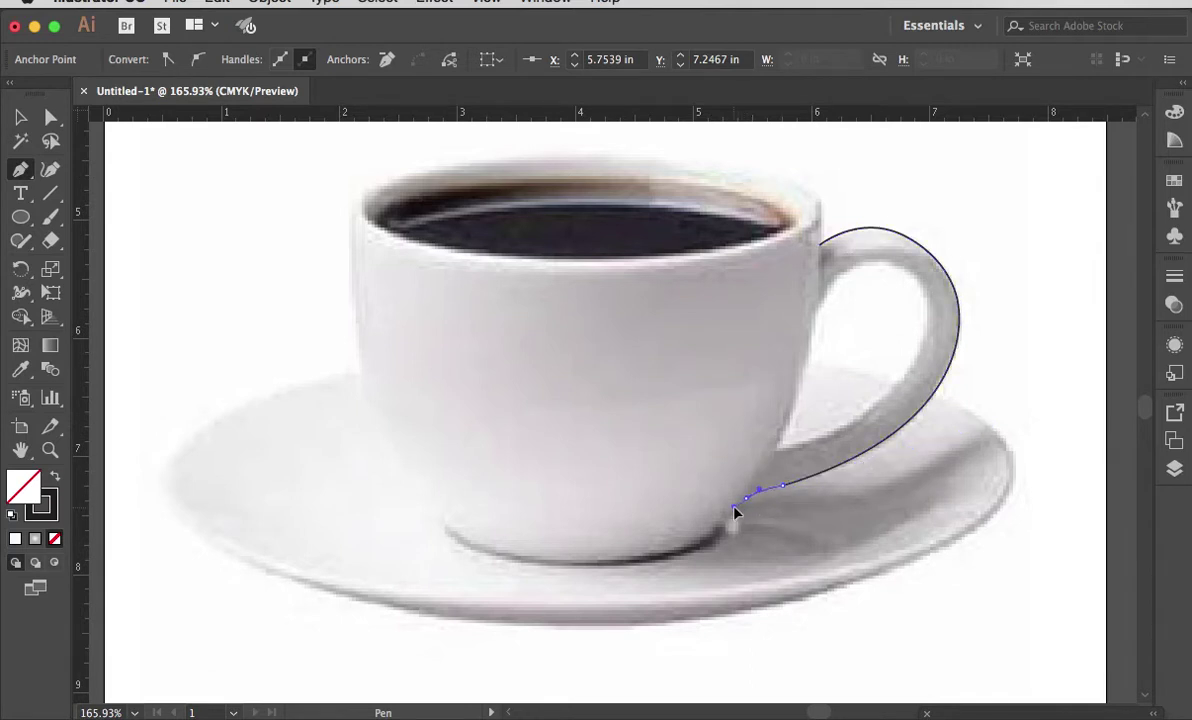
left_click(746, 498)
Continue the handle outline with the Pen tool from the pointed lower joint, up along the inner curve to the inside top of the loop.
left_click_drag(747, 499, 774, 455)
left_click_drag(785, 450, 939, 342)
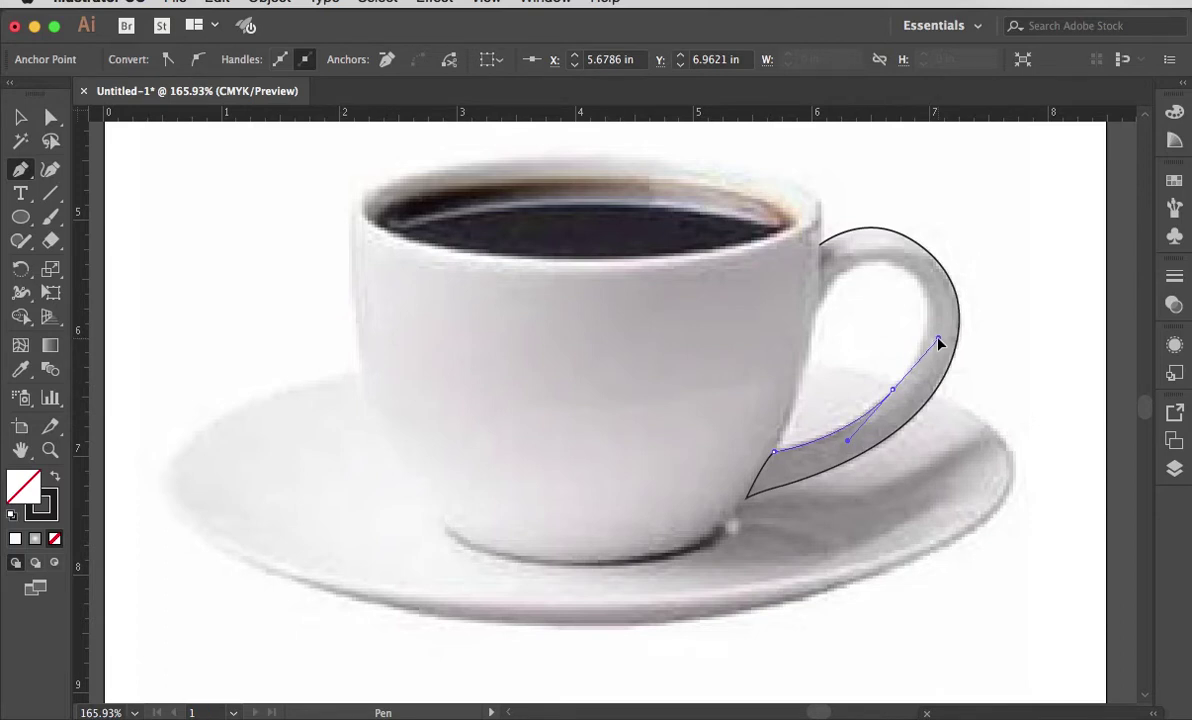
left_click_drag(939, 343, 940, 339)
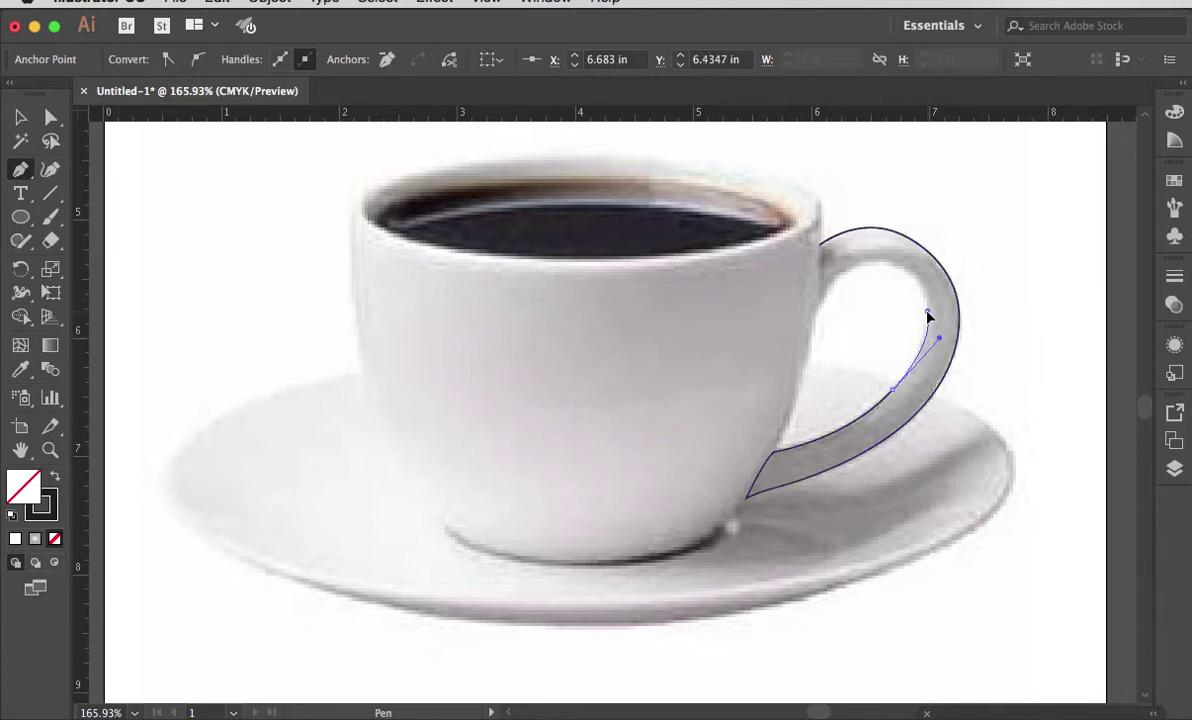
left_click(926, 311)
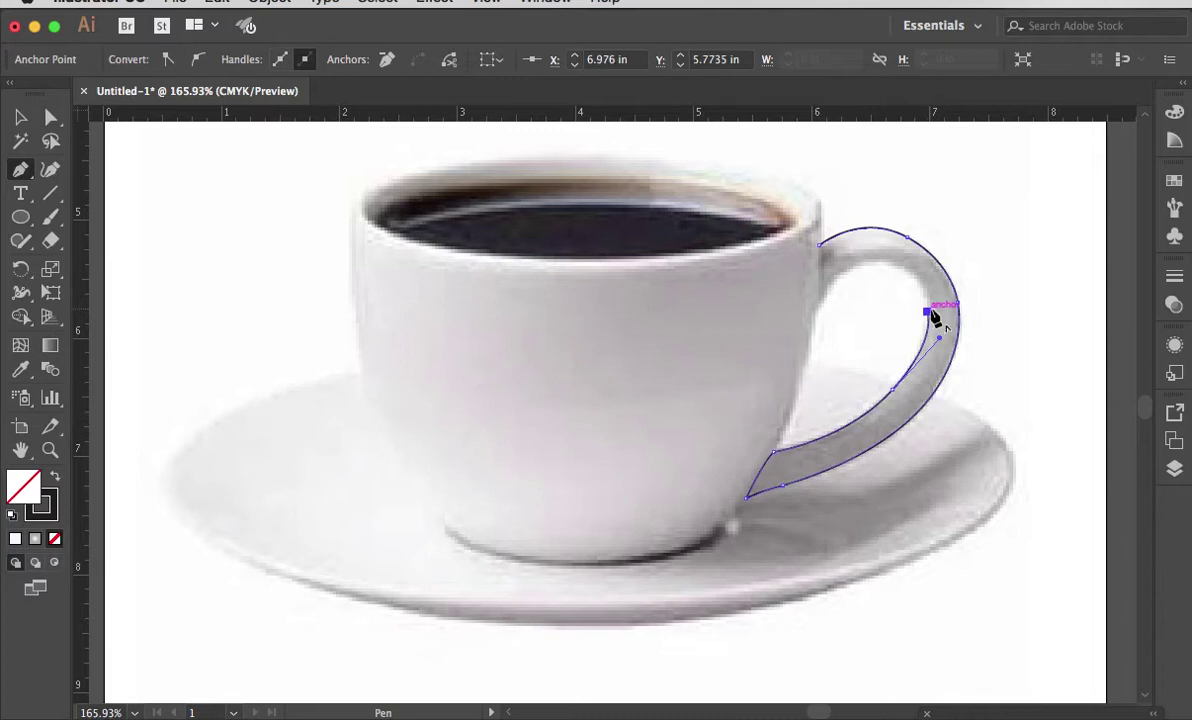
left_click(866, 265)
Curve the inner outline down to the handle's upper joint with the cup and close the path at its starting point.
left_click_drag(866, 266, 803, 267)
left_click_drag(802, 268, 806, 272)
left_click_drag(806, 270, 817, 316)
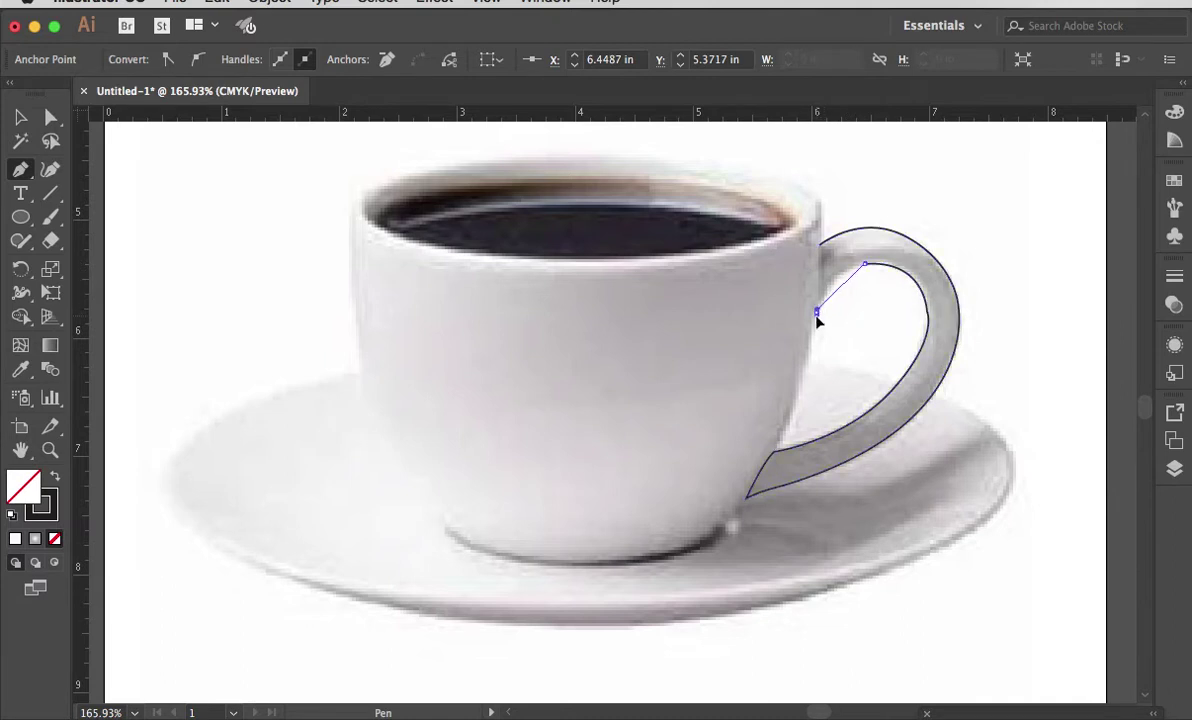
left_click_drag(795, 361, 794, 368)
left_click_drag(793, 367, 799, 364)
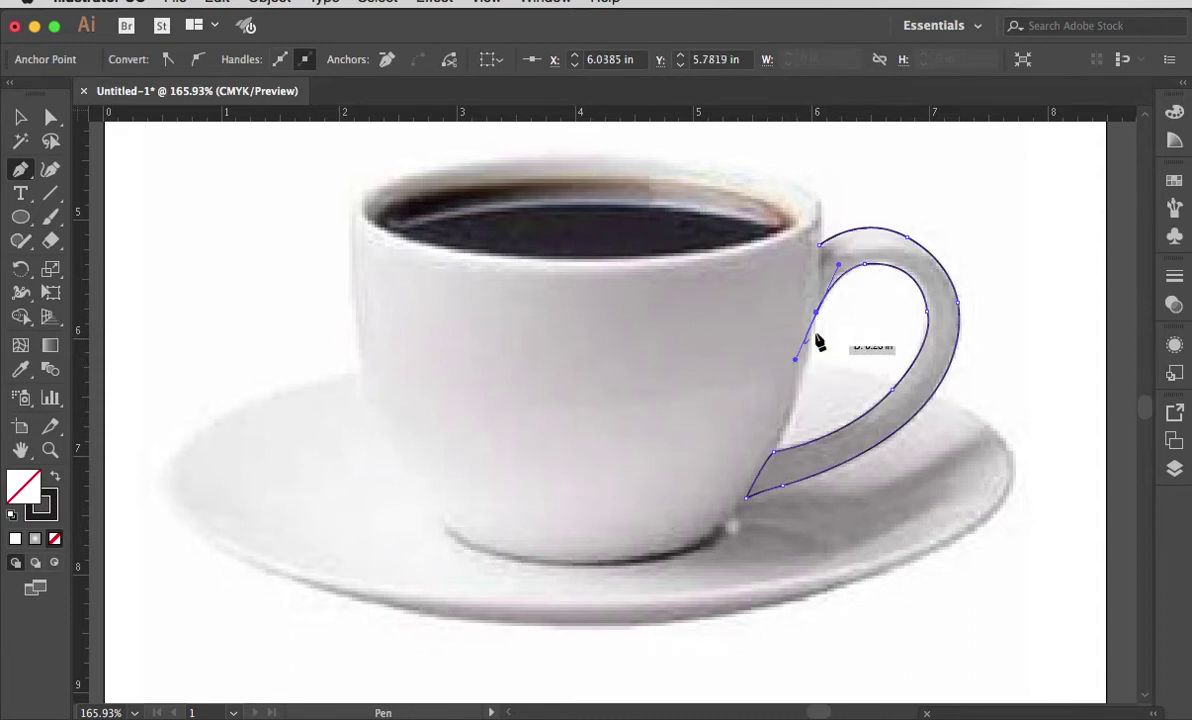
left_click_drag(818, 318, 819, 252)
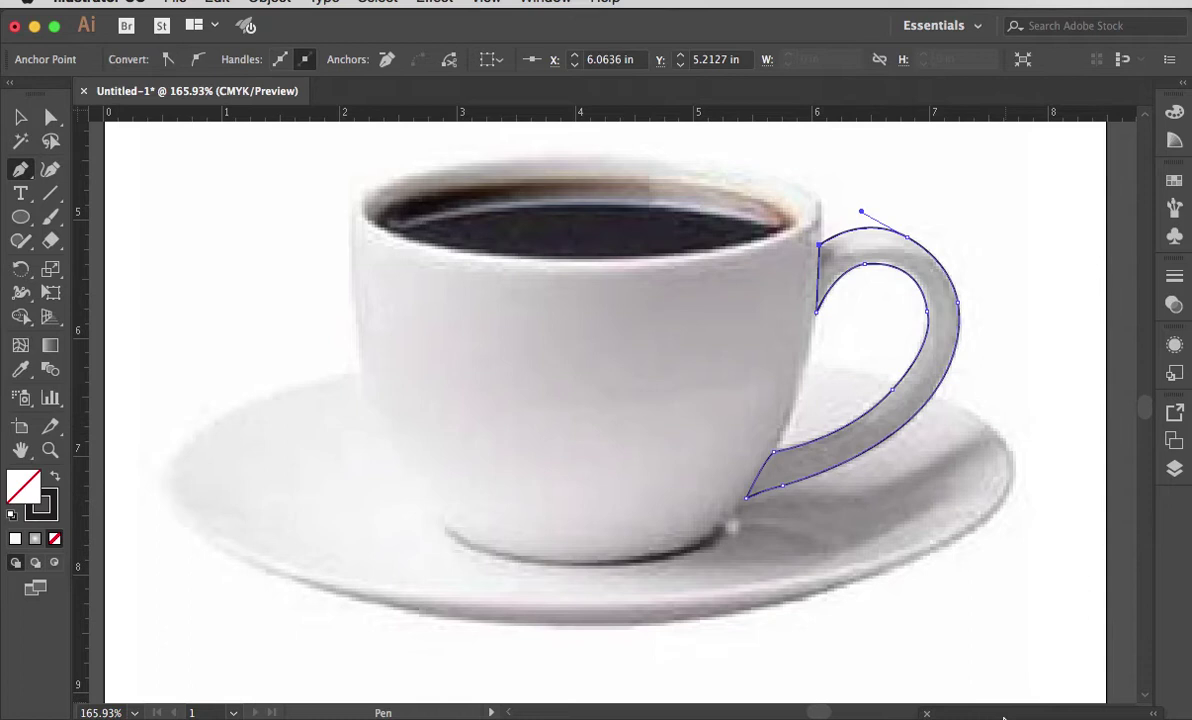
Fill the handle with the white-to-grey radial gradient and add a grey colour stop between the middle and the end of its ramp.
left_click_drag(993, 710, 1019, 420)
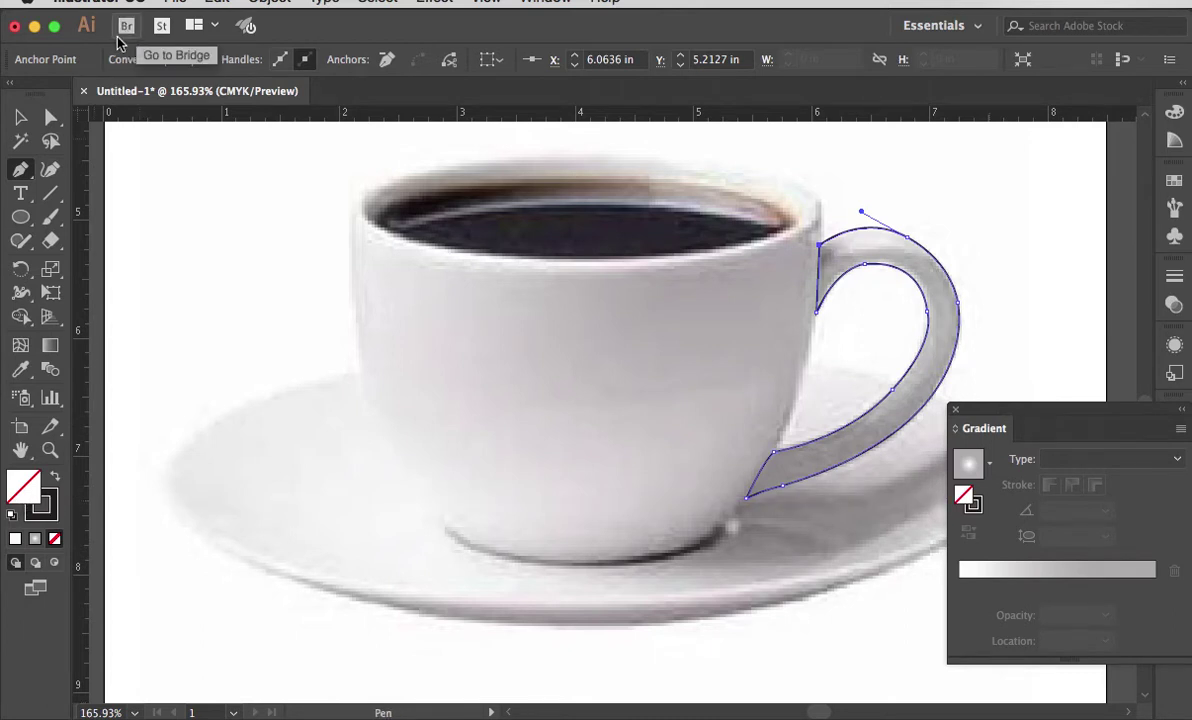
key("super")
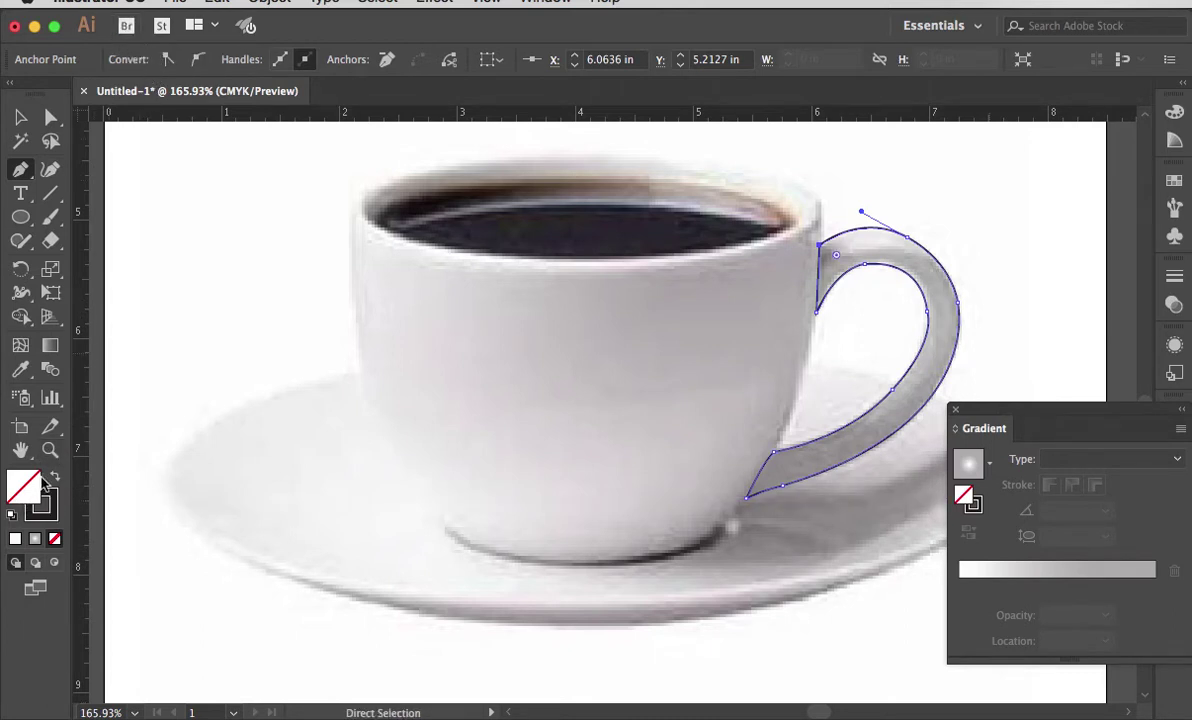
left_click(966, 464)
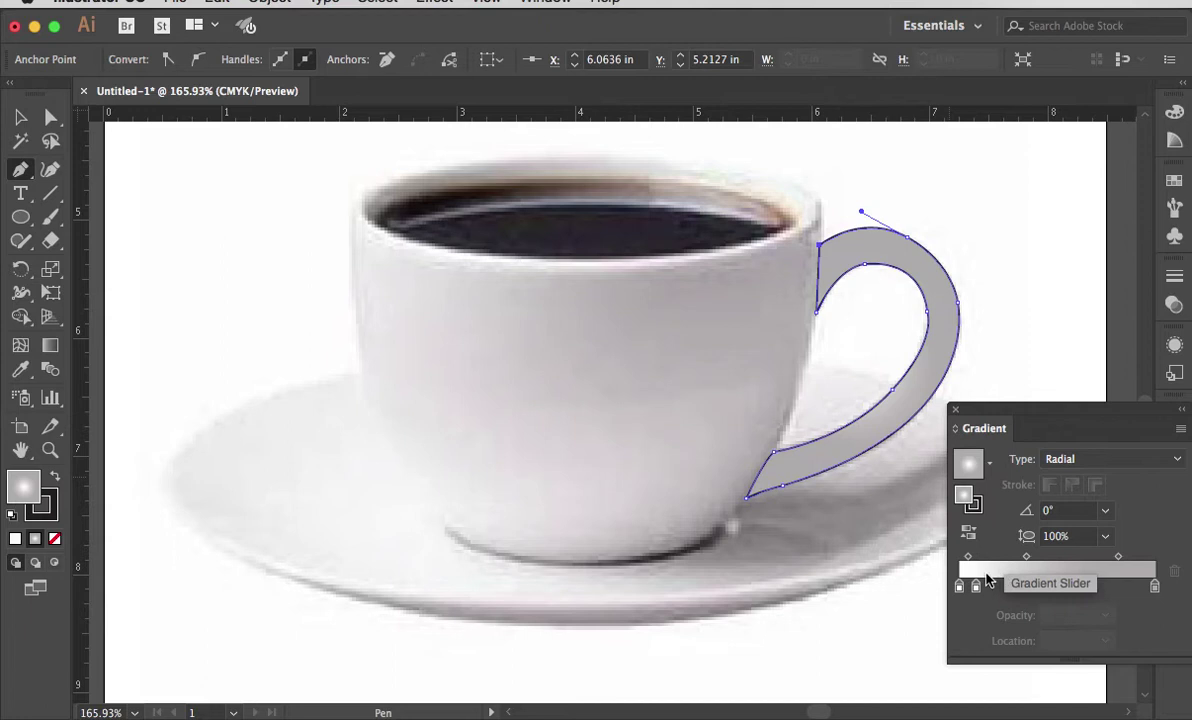
left_click(1090, 585)
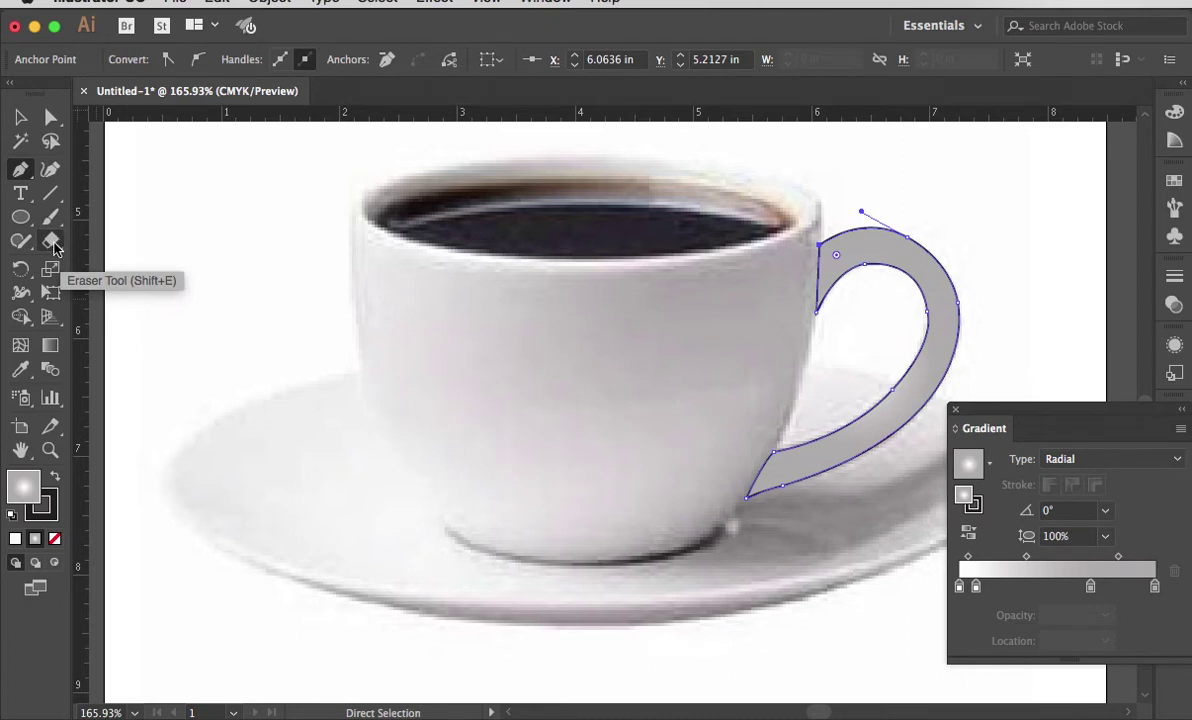
Redirect the handle's radial gradient from just above the loop down past its lower arm, at an angle of about -106°.
left_click(50, 347)
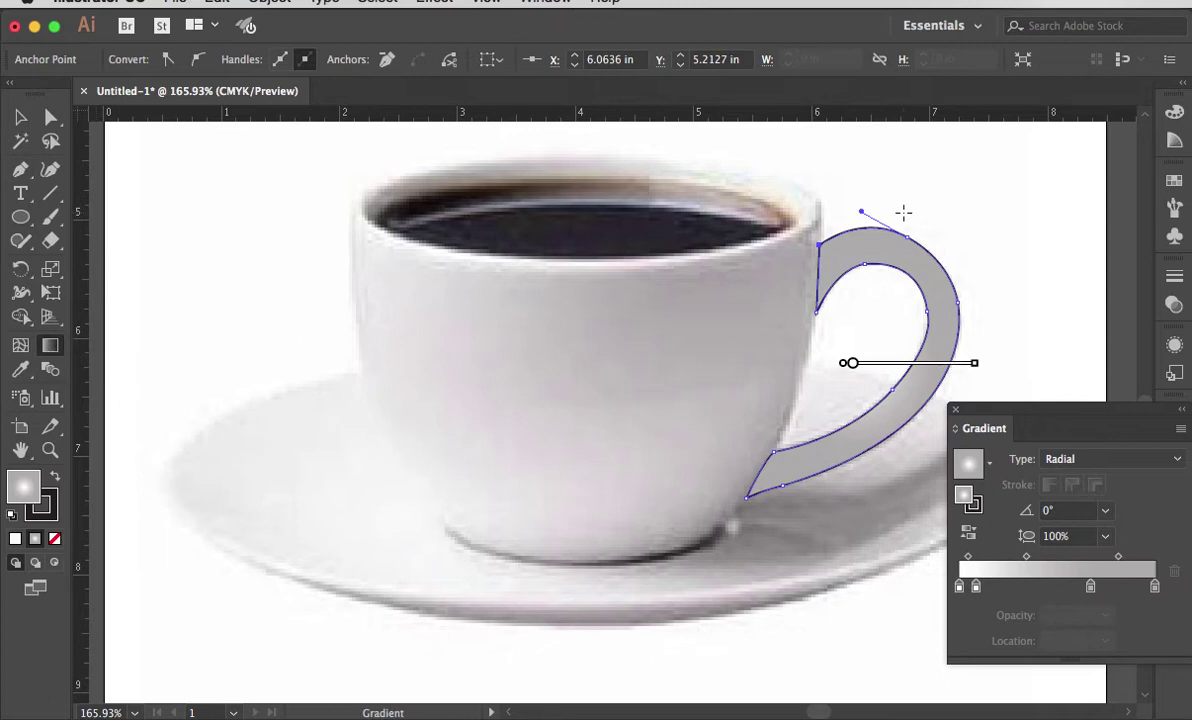
left_click_drag(902, 213, 820, 503)
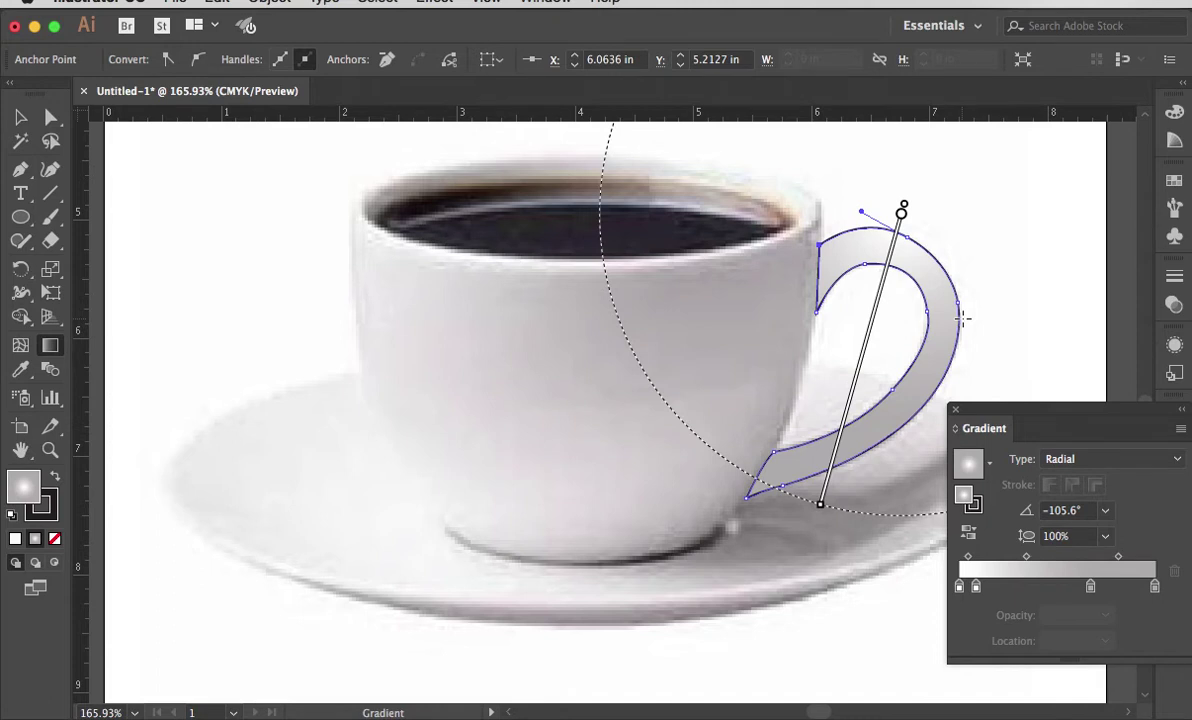
left_click(20, 117)
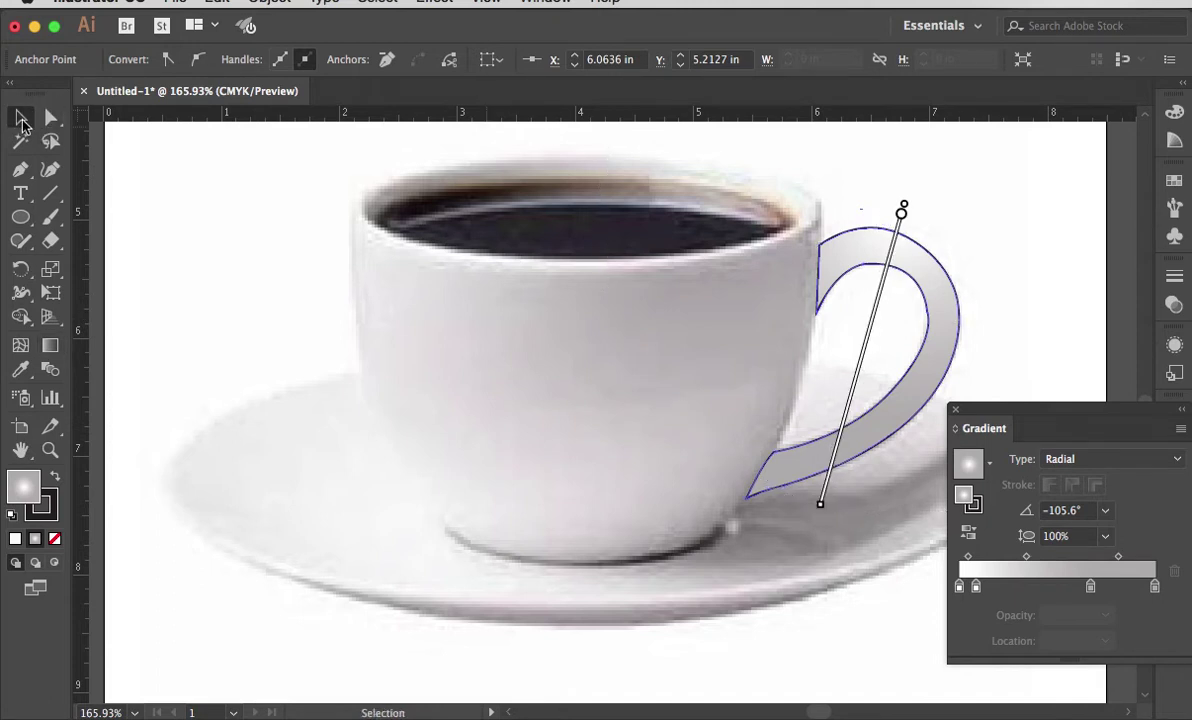
left_click(300, 210)
Move the handle aside over the cup to compare its shading with the photo, and put it back in place.
left_click_drag(903, 262, 757, 262)
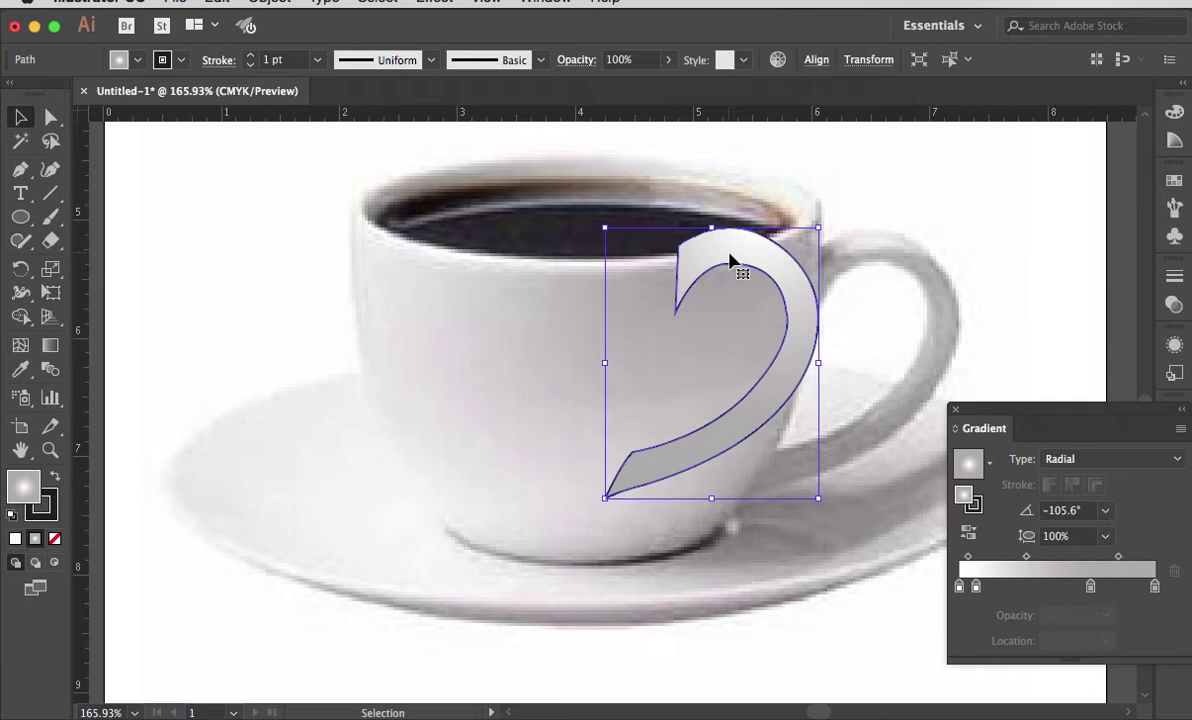
left_click_drag(774, 256, 881, 253)
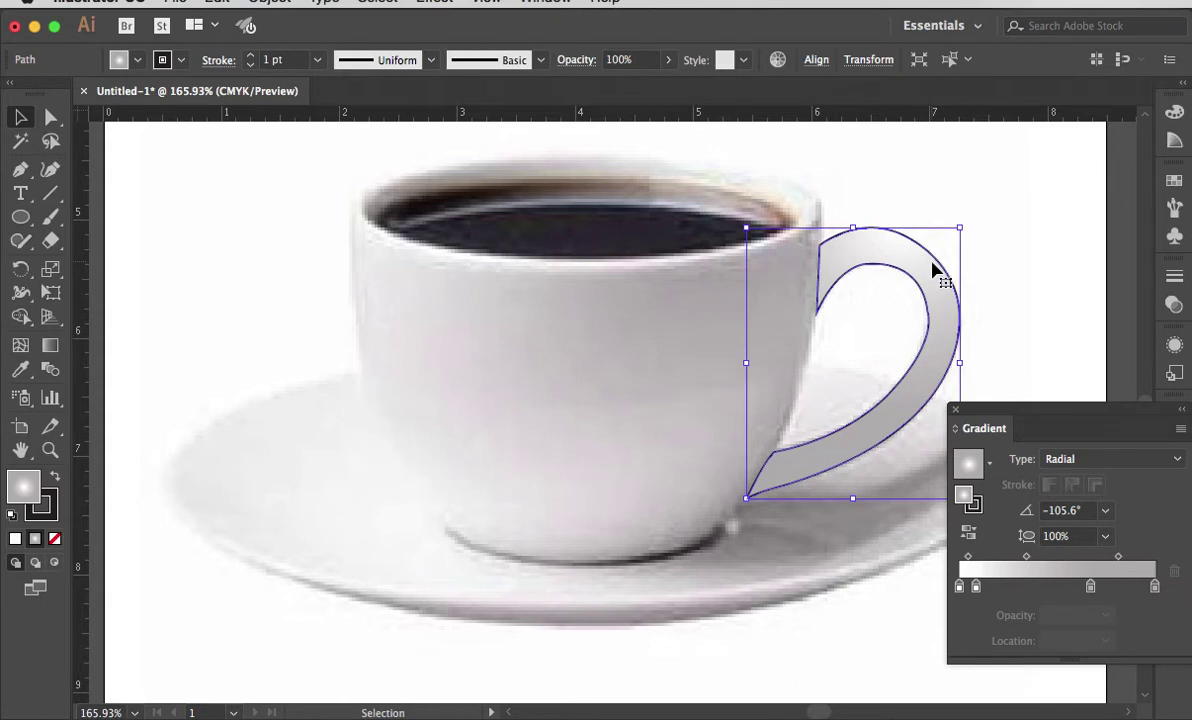
left_click_drag(934, 266, 874, 258)
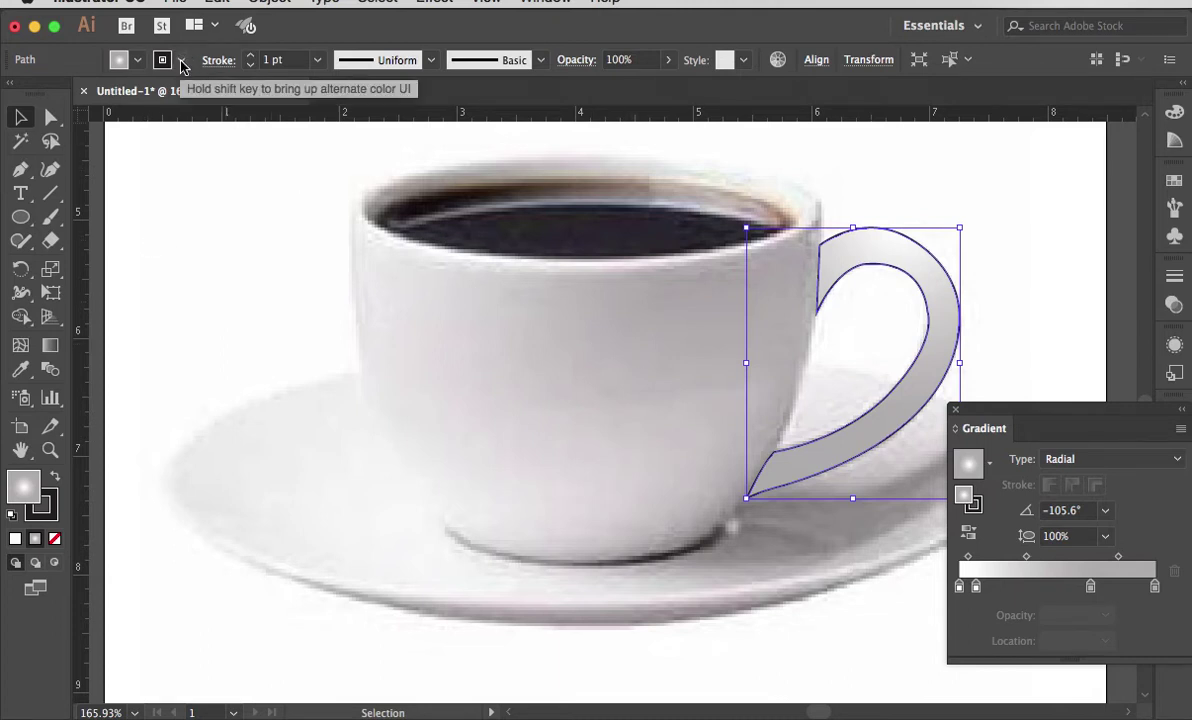
Remove the stroke from the handle shape and deselect it.
left_click(52, 508)
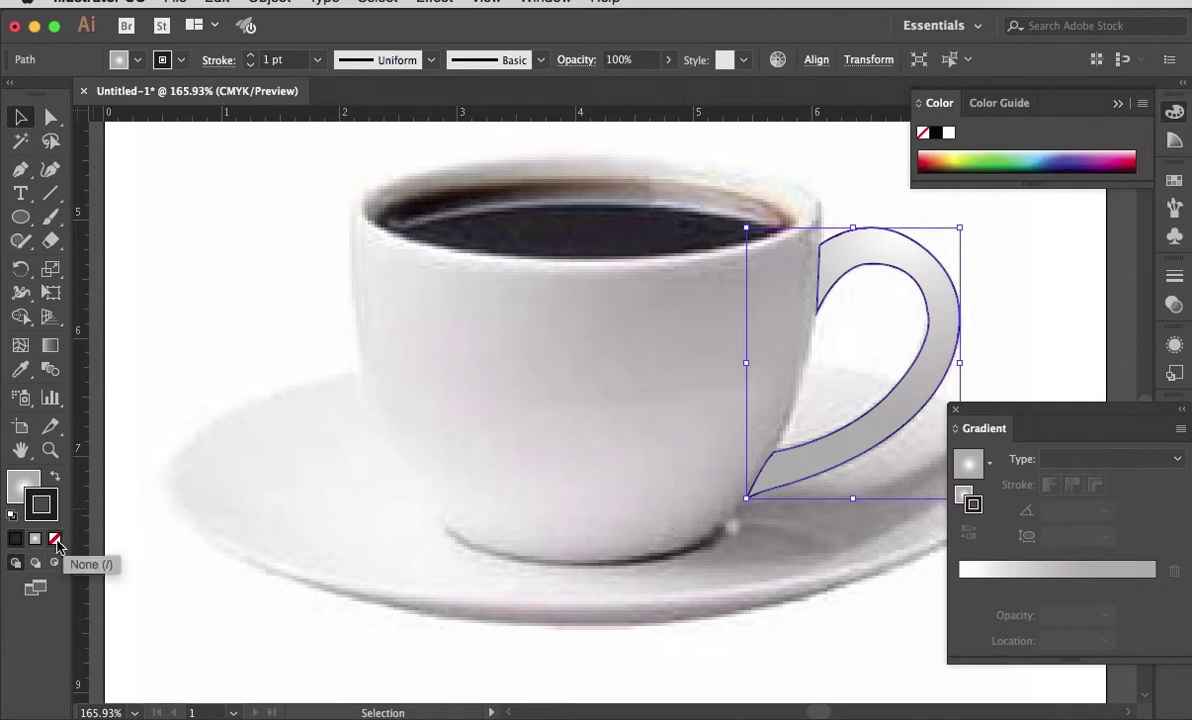
left_click(55, 540)
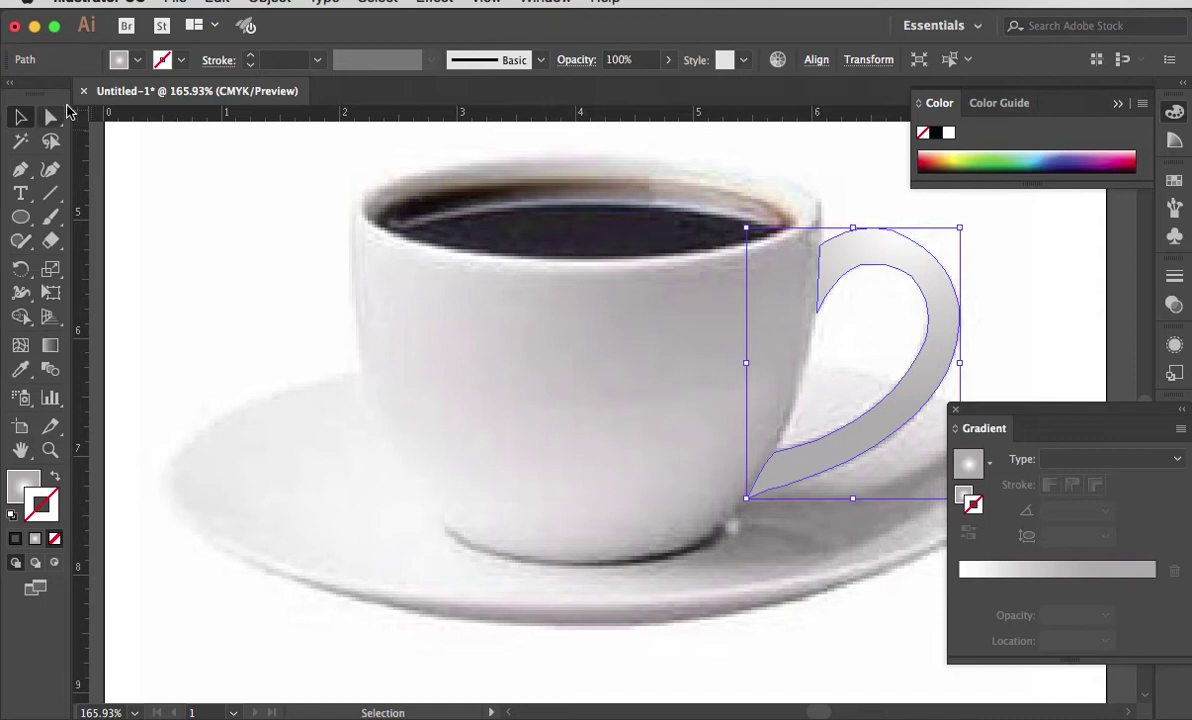
left_click(167, 220)
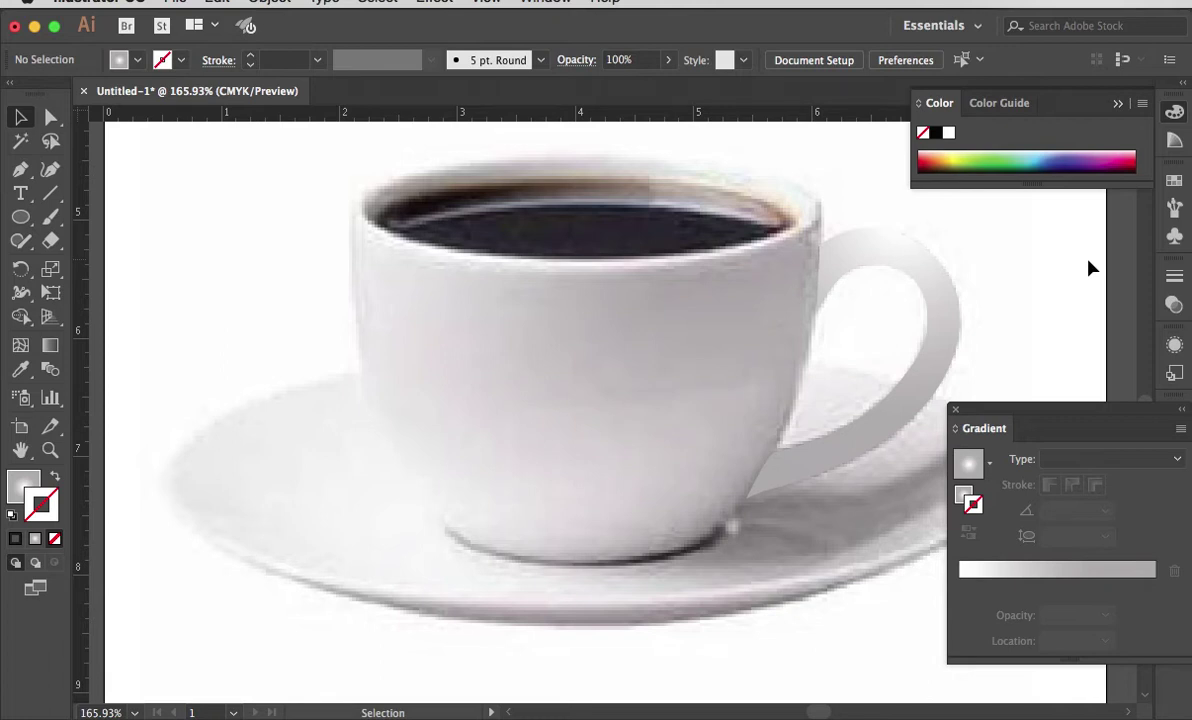
Create a new layer above the Handle layer, and lock and hide the Handle layer.
left_click_drag(1024, 409, 1109, 520)
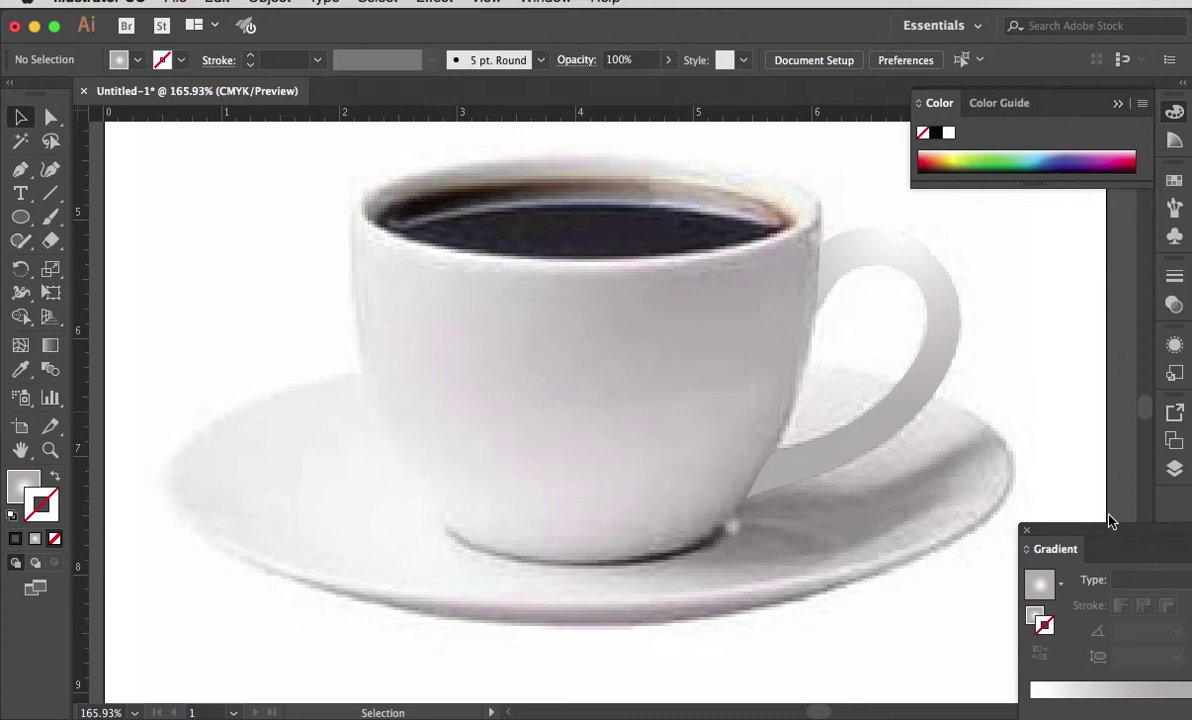
left_click(1174, 472)
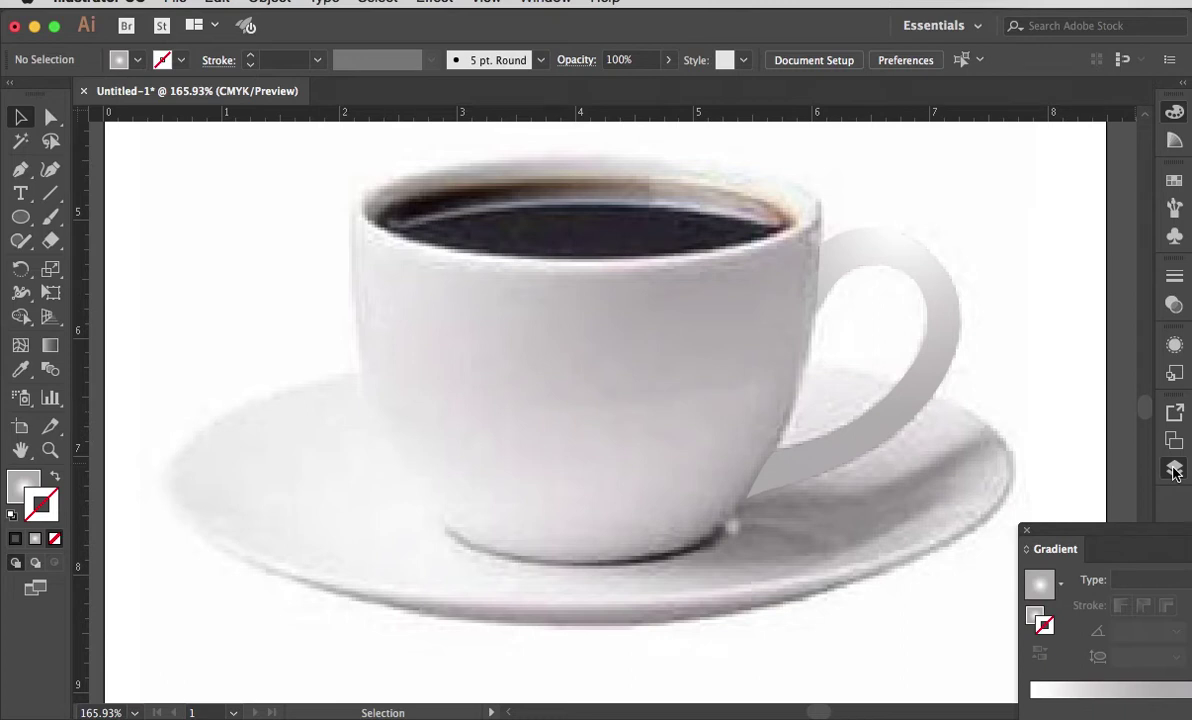
left_click(1174, 472)
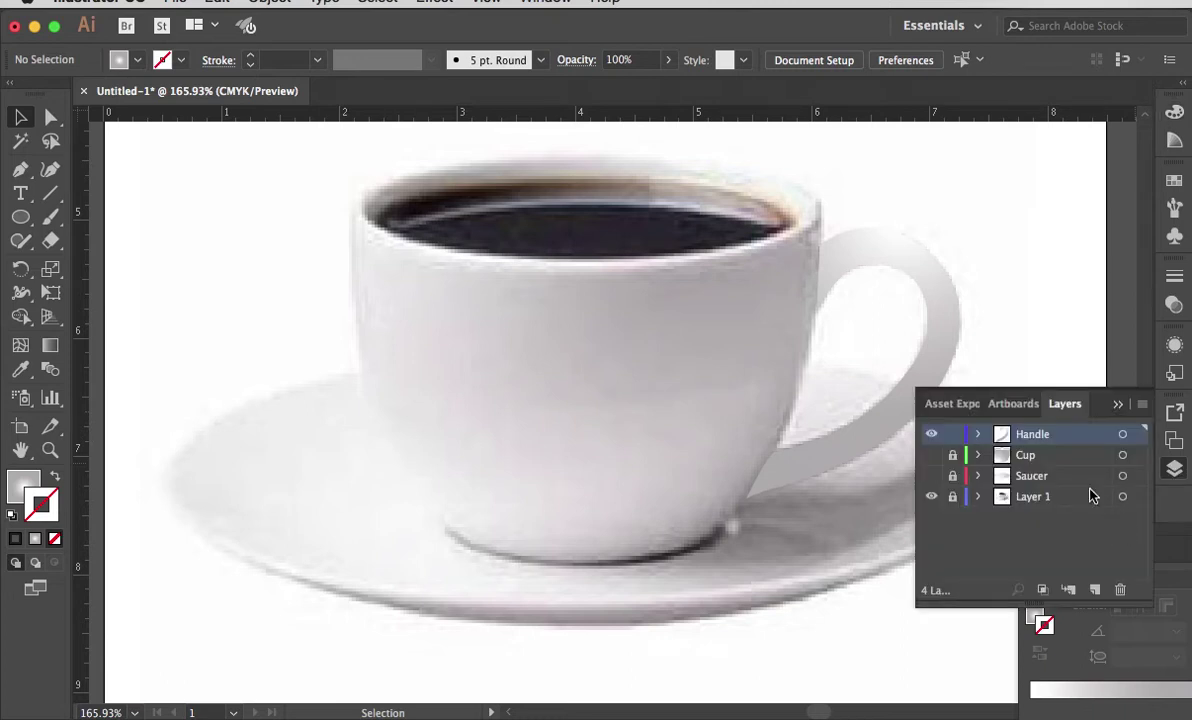
left_click(1096, 591)
left_click(953, 462)
left_click(931, 455)
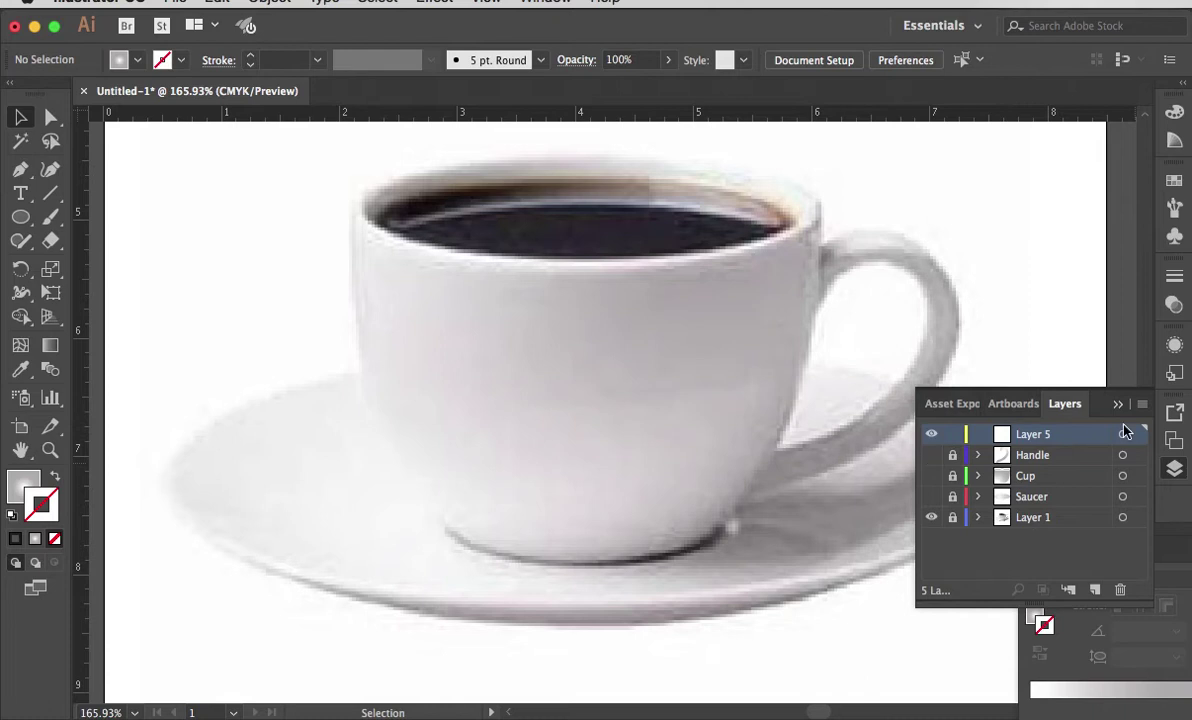
Rename the new top layer as Coffee.
double_click(1040, 434)
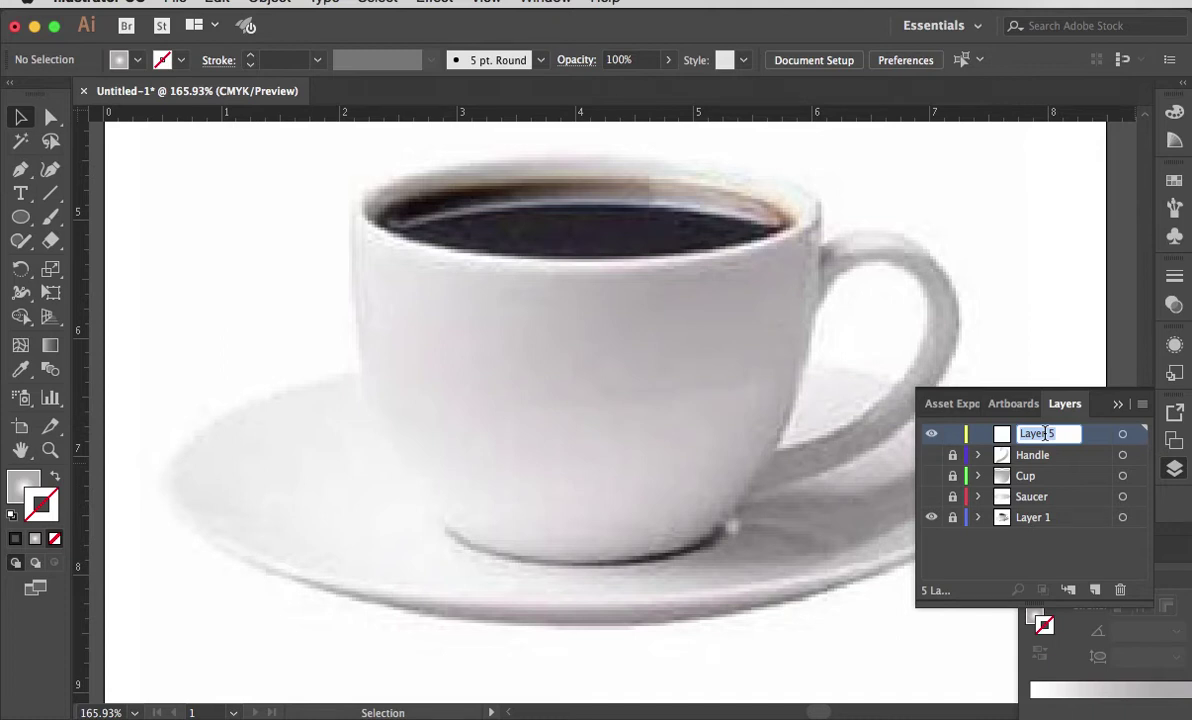
type("Coffee")
left_click(1095, 442)
left_click(1118, 410)
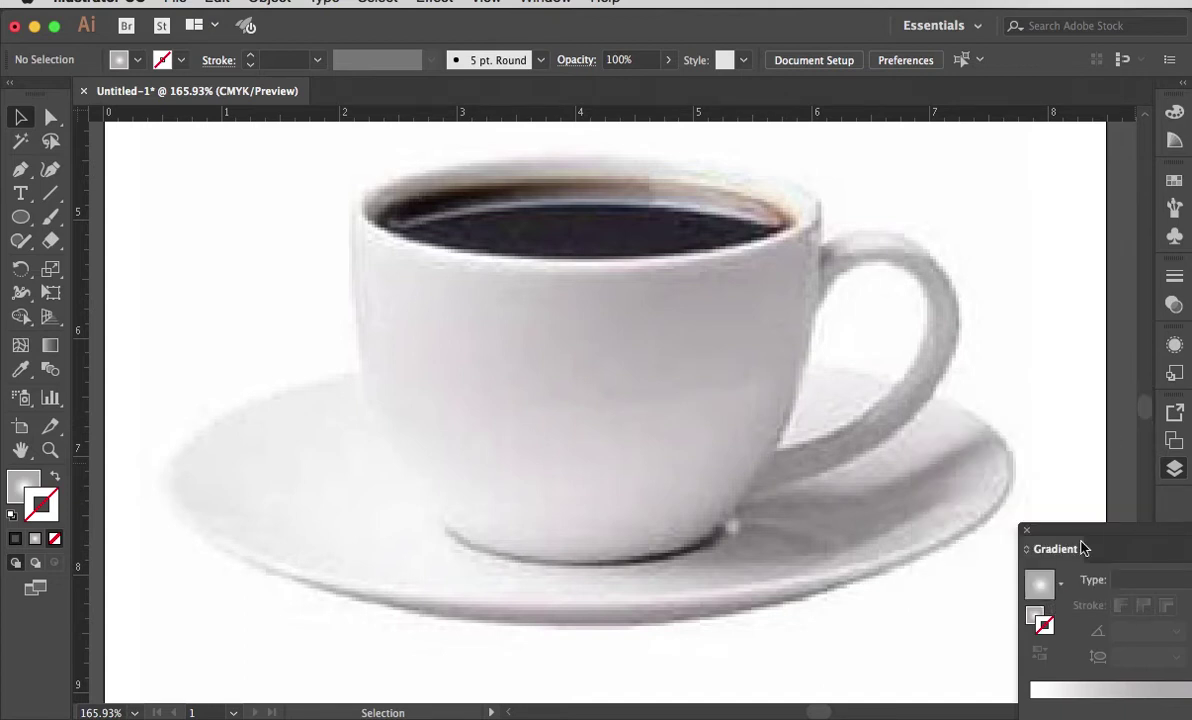
Draw an ellipse about 3.36 in wide and 0.45 in high from its centre over the dark coffee surface.
left_click_drag(1072, 534, 960, 719)
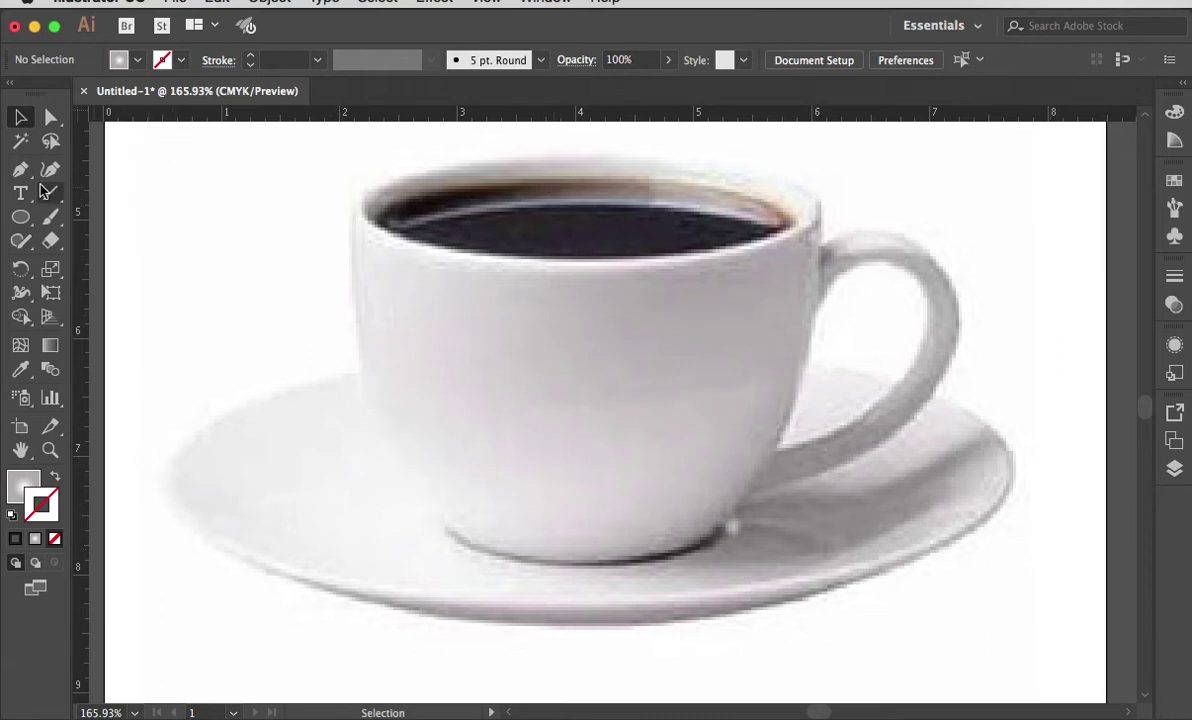
left_click(24, 220)
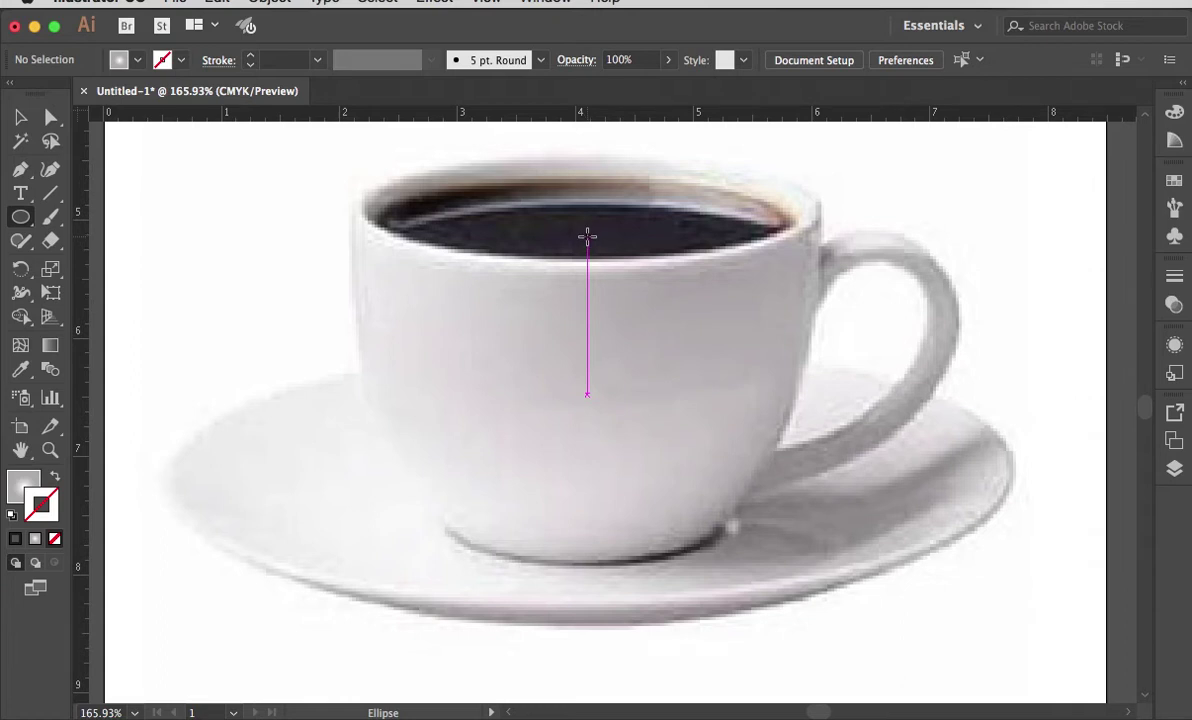
mouse_move(587, 236)
left_mouse_down()
mouse_move(402, 200)
mouse_move(390, 183)
mouse_move(388, 210)
left_mouse_up()
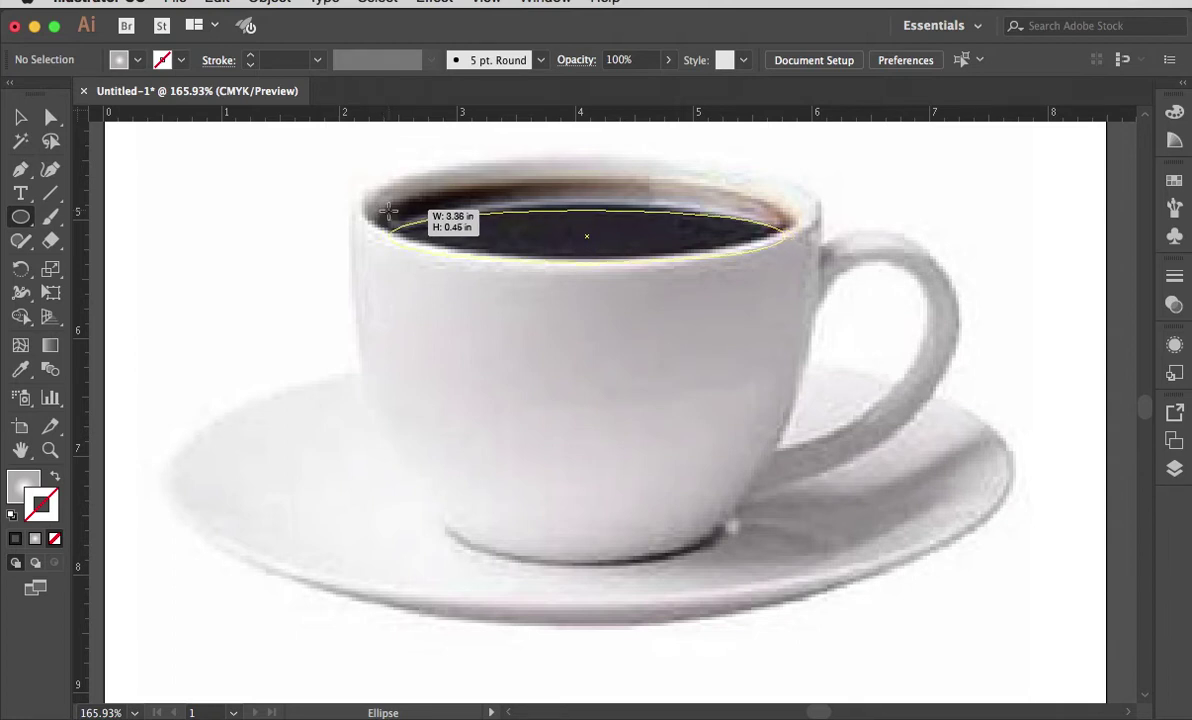
left_click_drag(388, 210, 388, 208)
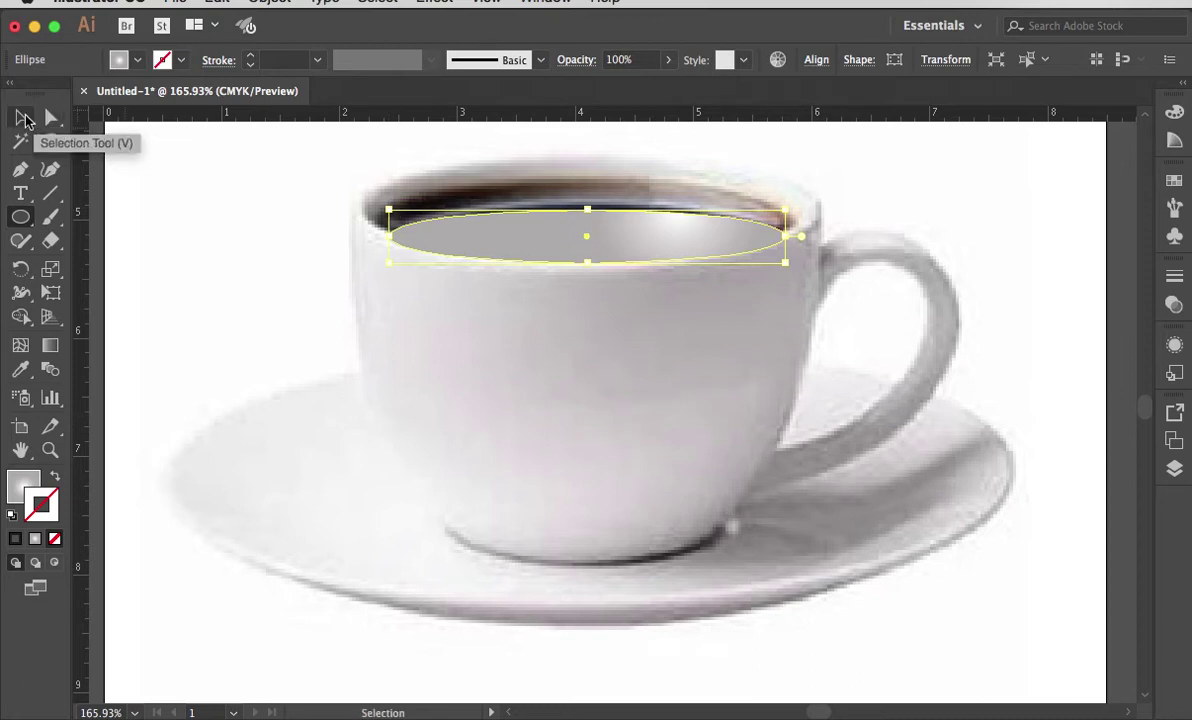
Stretch the ellipse's top edge slightly upward to match the upper edge of the dark coffee surface.
left_click(52, 120)
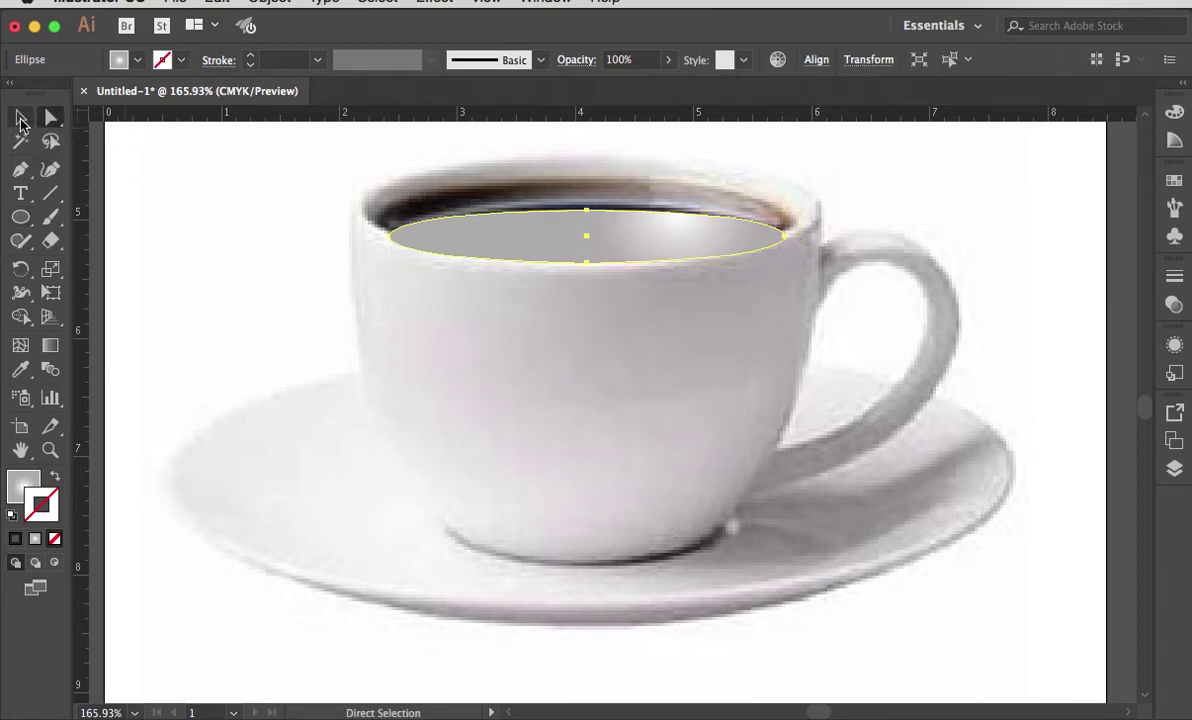
left_click(20, 117)
left_click_drag(588, 212, 589, 203)
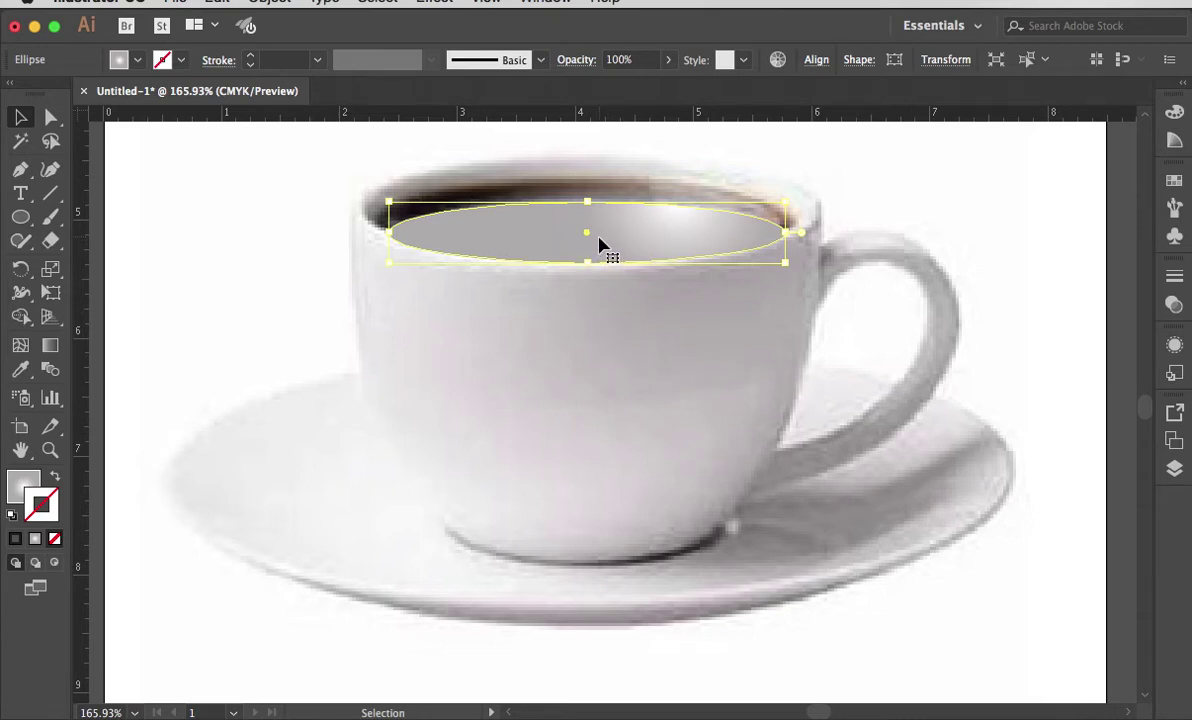
Move the ellipse down onto the cup's front and fill it with the dark coffee colour sampled from the photo.
left_click_drag(640, 232, 639, 314)
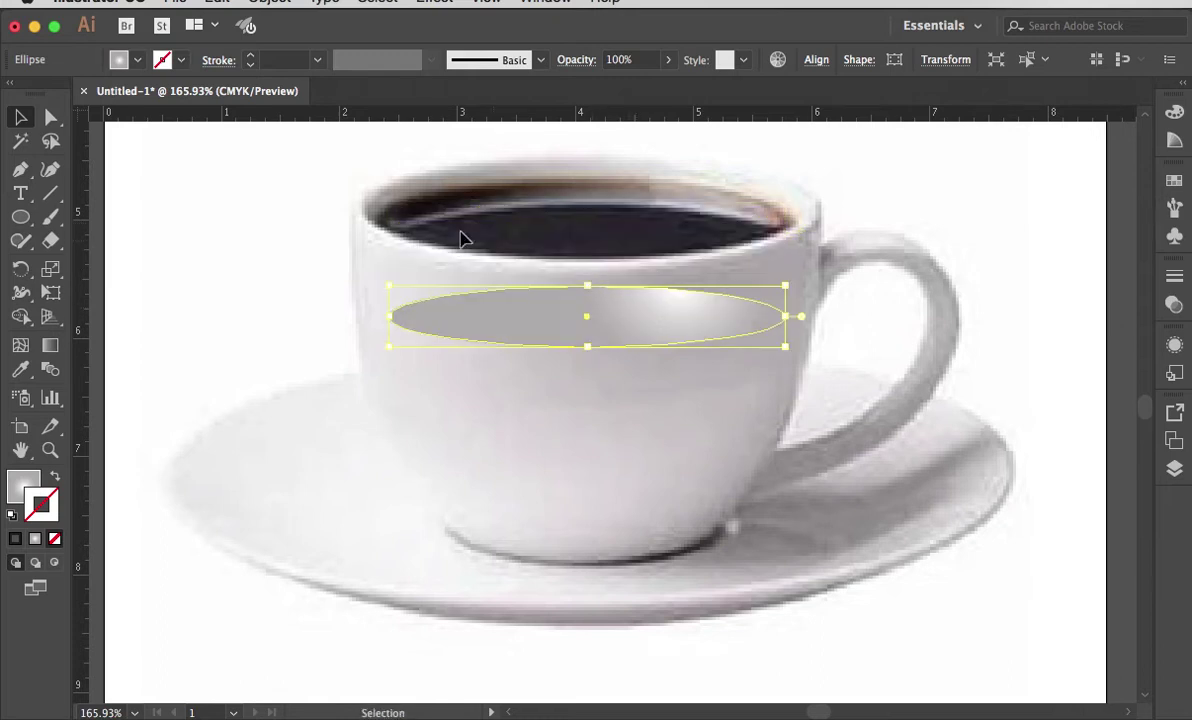
left_click(22, 370)
left_click(524, 225)
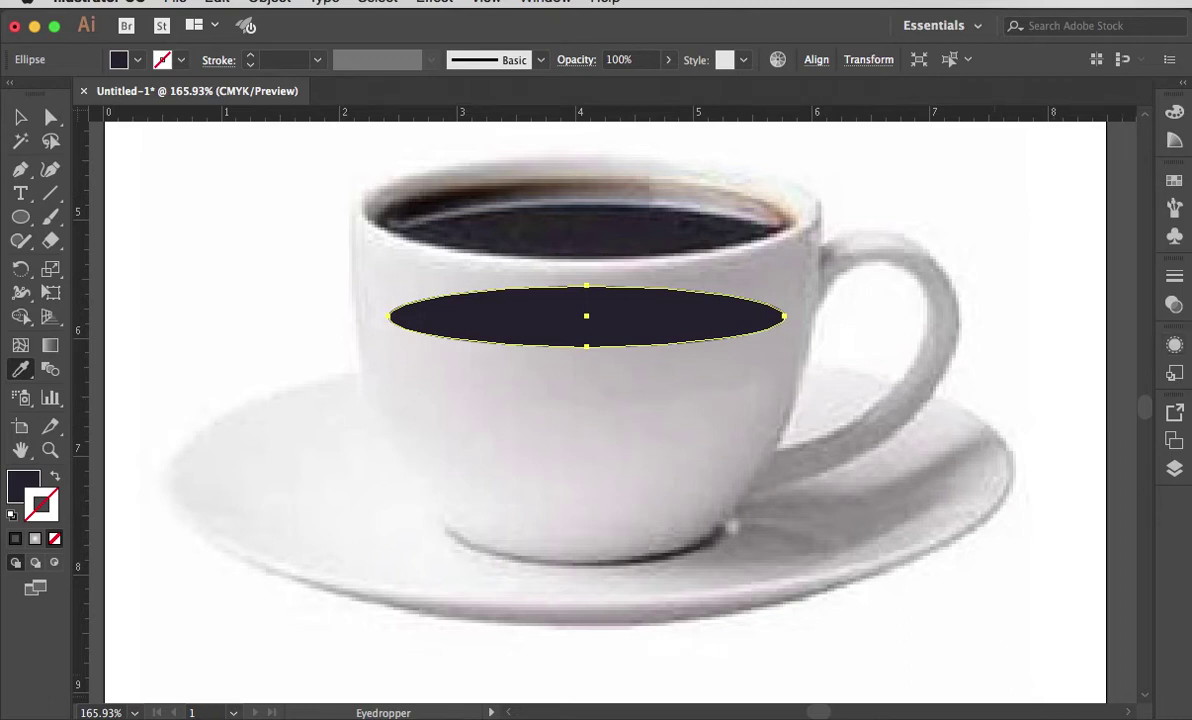
Give the ellipse a radial gradient fill, set the dark coffee colour as its outer stop and remove the two lightest inner stops.
left_click_drag(926, 715, 990, 404)
left_click(895, 472)
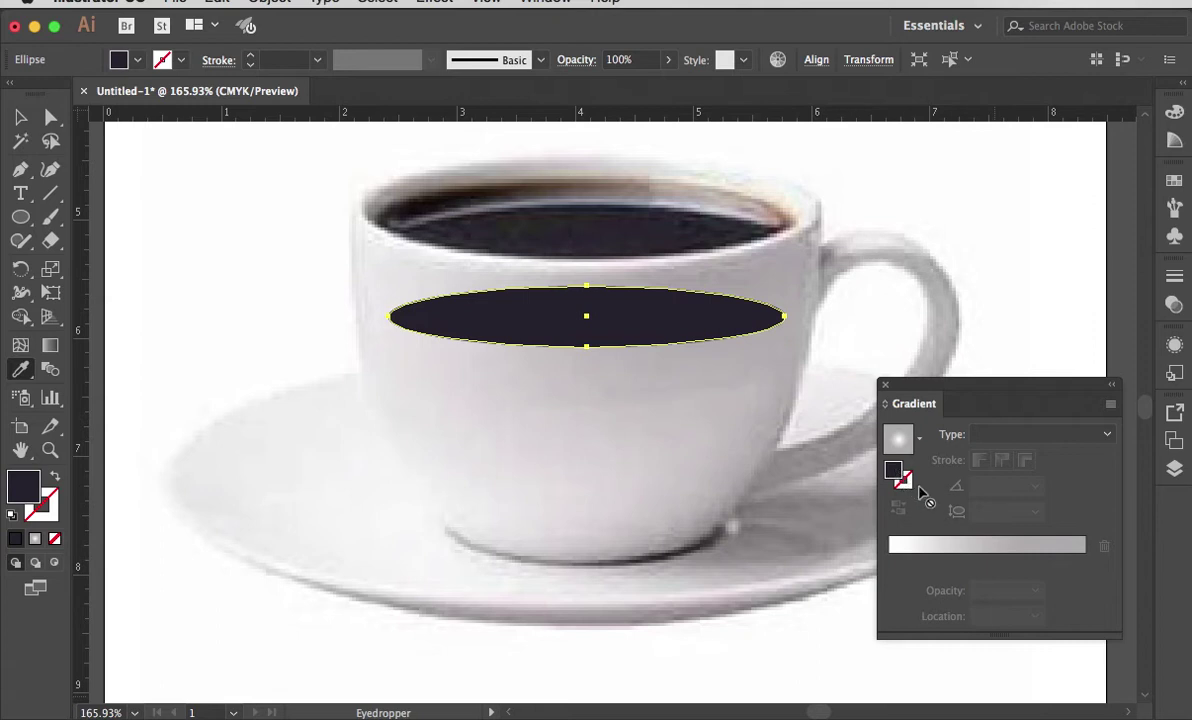
left_click(1086, 562)
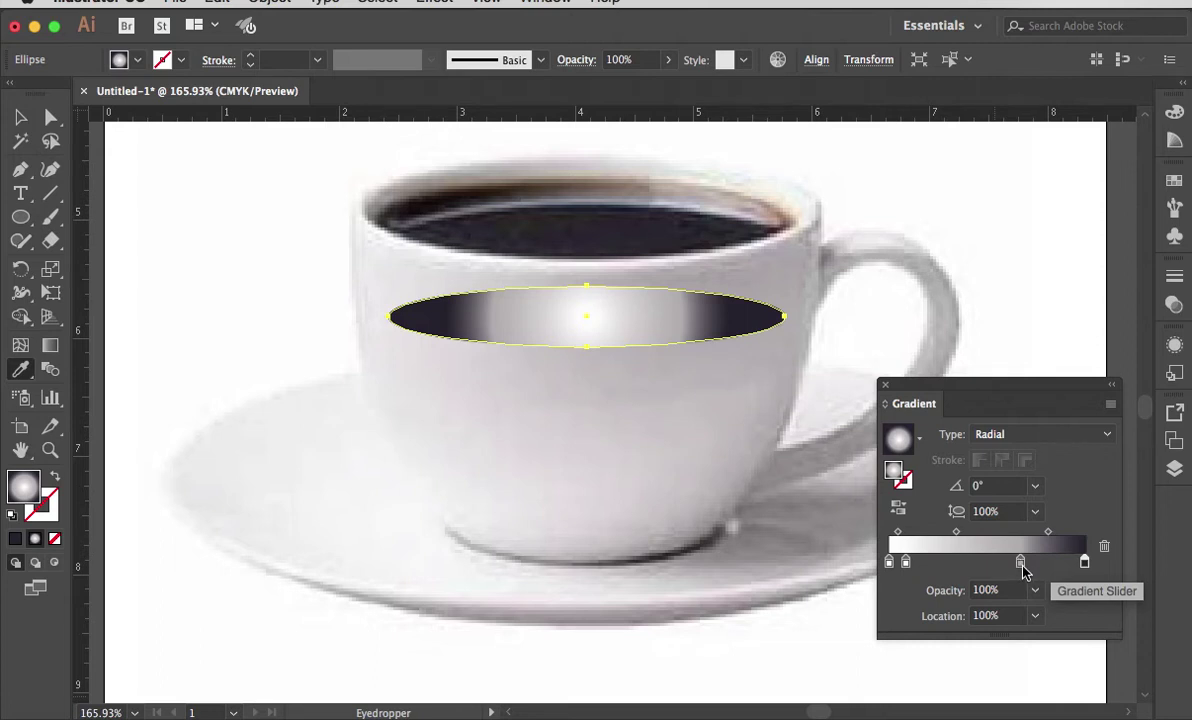
left_click(906, 564)
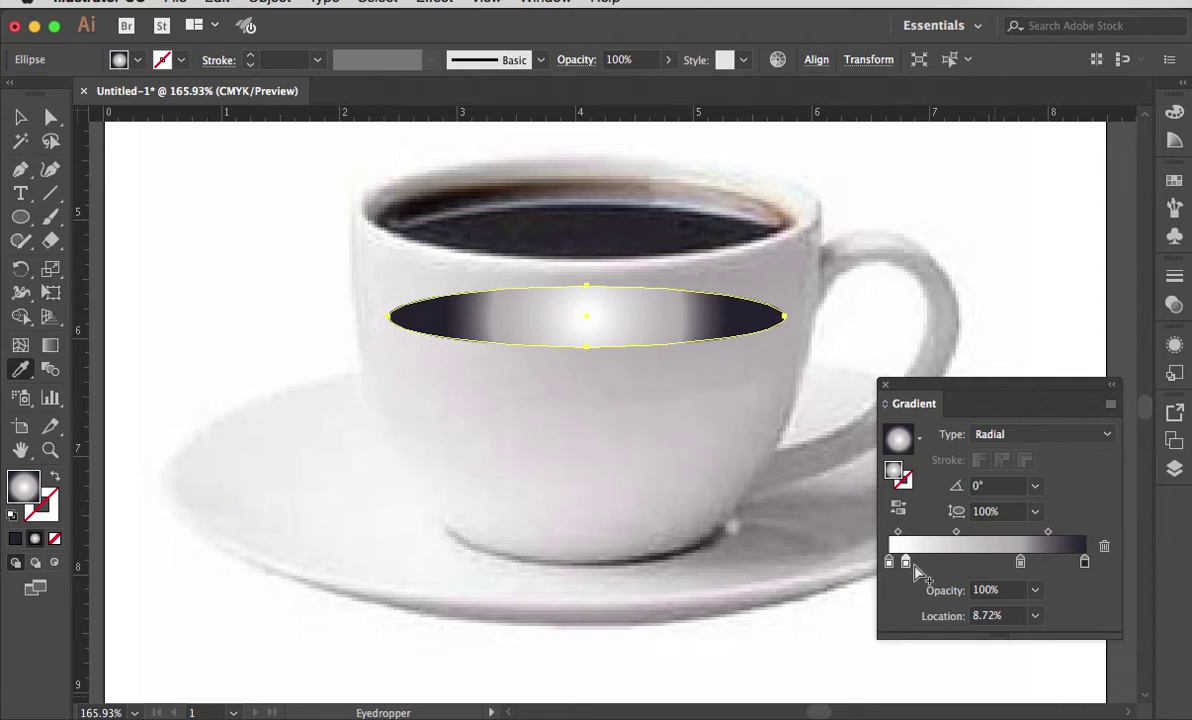
left_click(1105, 548)
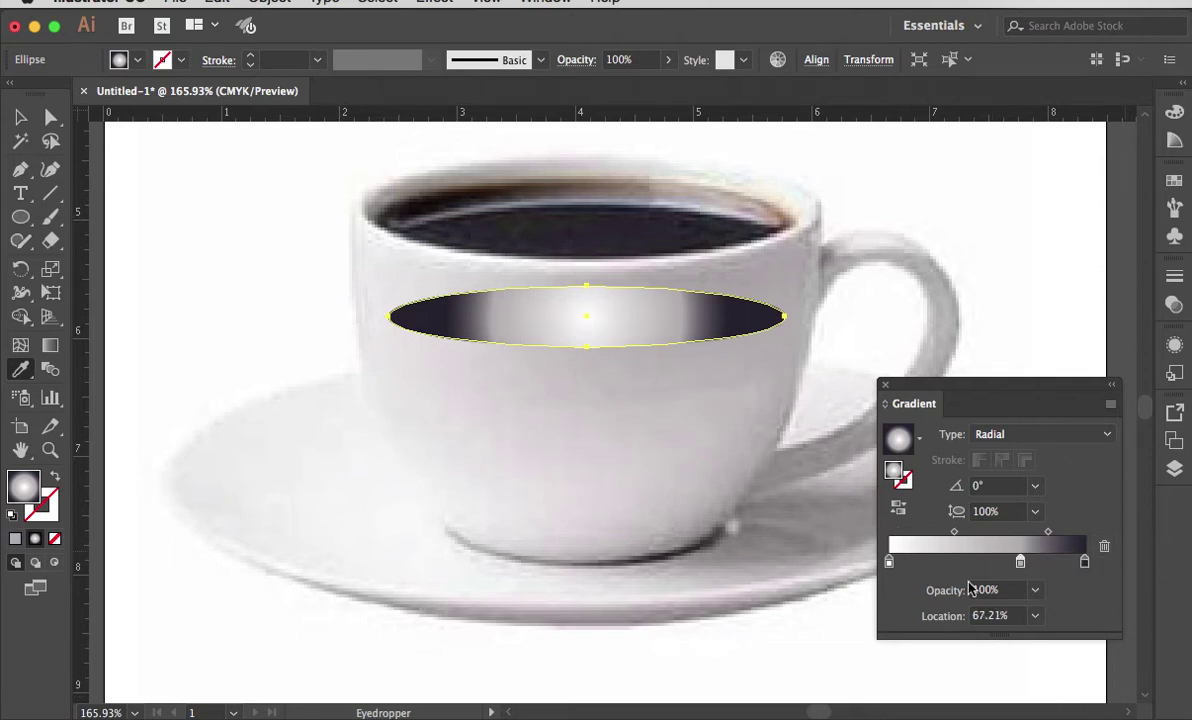
left_click(888, 563)
left_click(1105, 548)
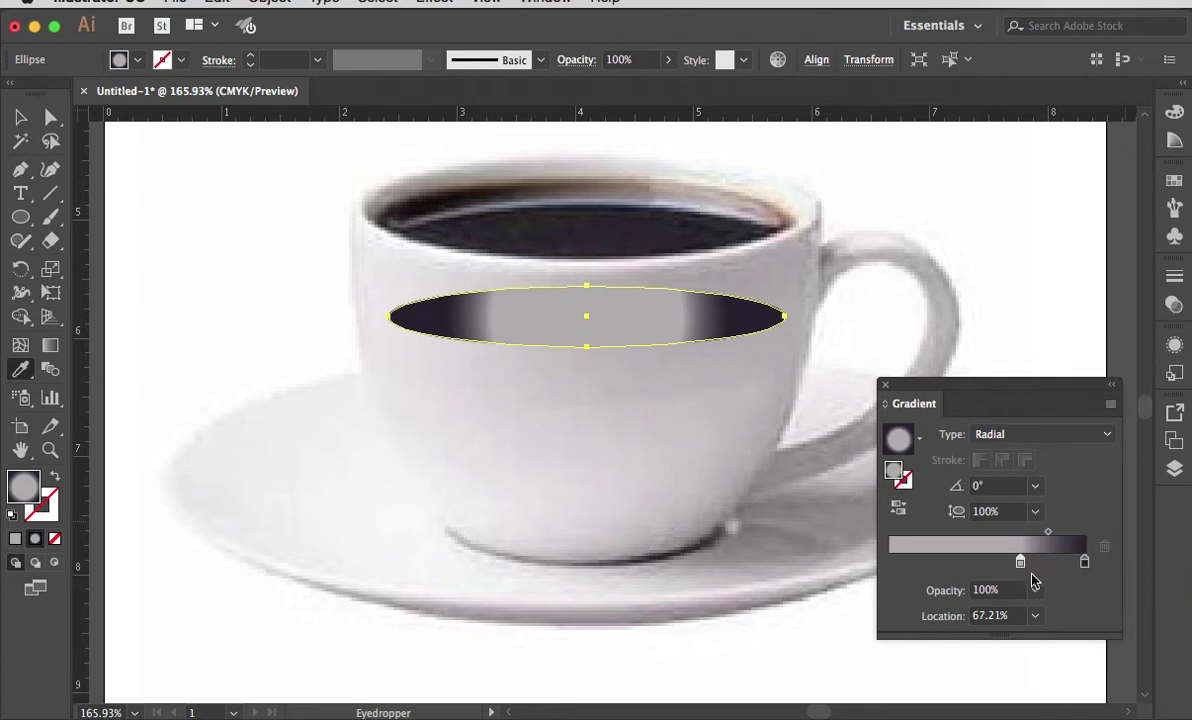
Shift the grey stop to the gradient's start and the dark stop to about 47%, and add a sampled lighter coffee tone at about 98%.
left_click_drag(1020, 561, 889, 562)
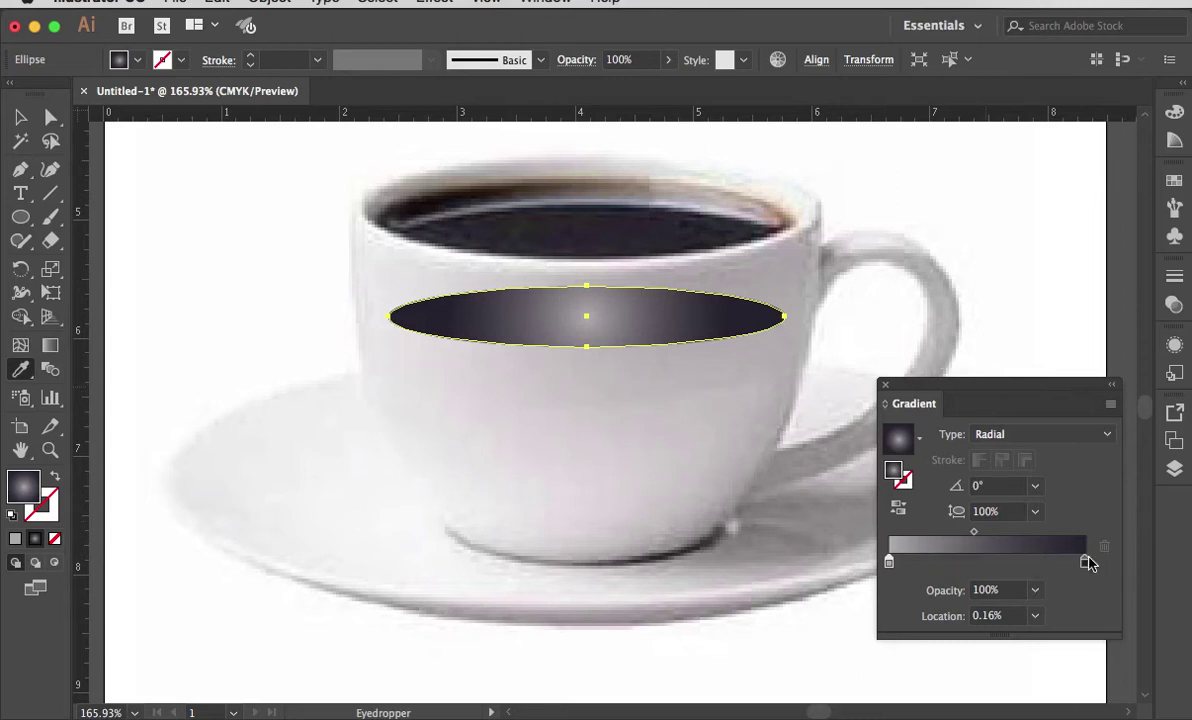
left_click_drag(1084, 561, 980, 561)
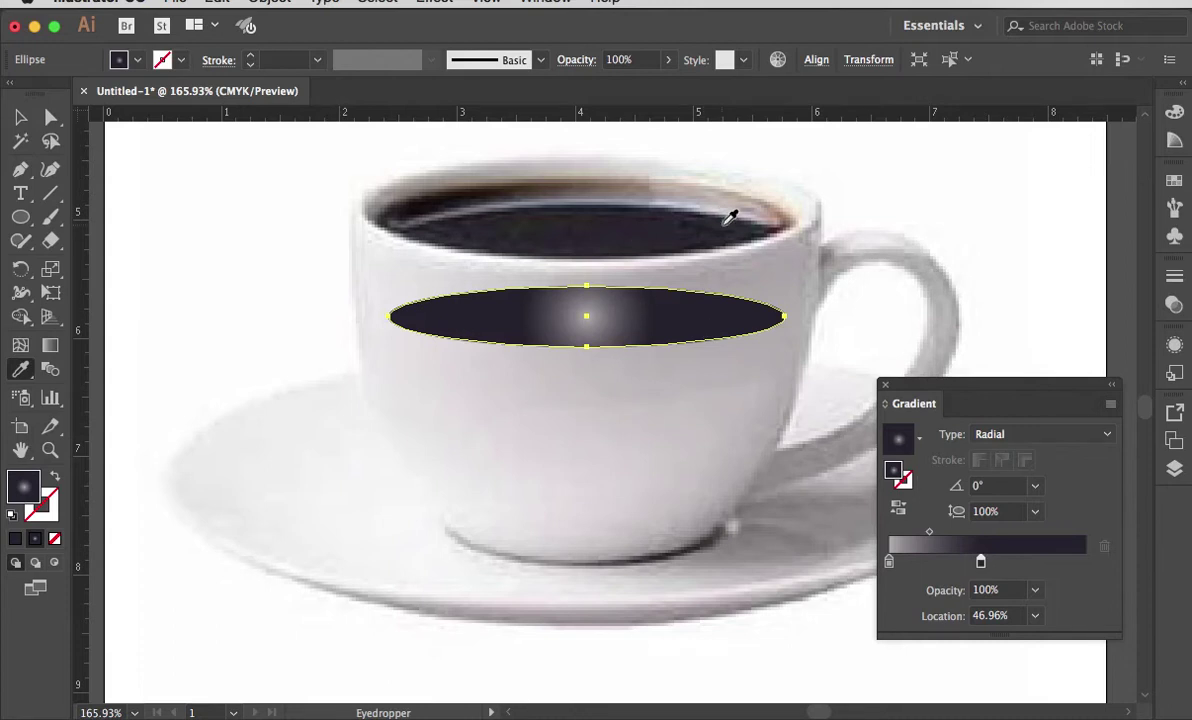
left_click(716, 224)
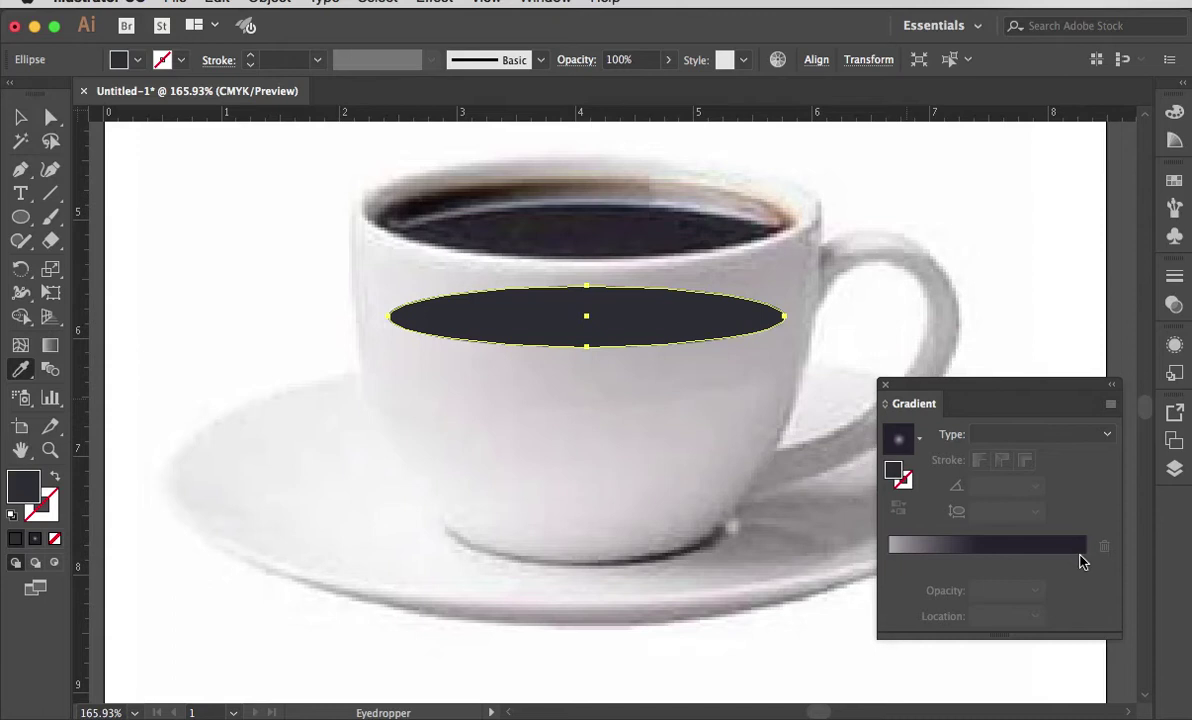
left_click_drag(894, 471, 1083, 558)
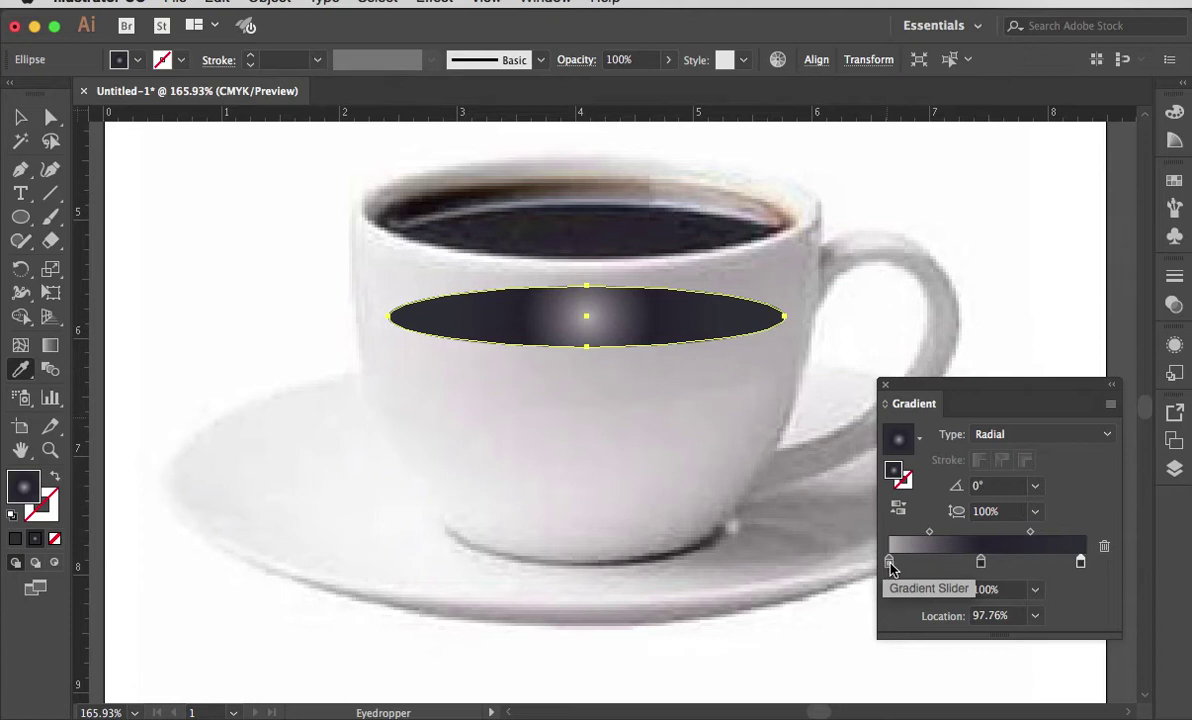
Reorder the gradient so the dark coffee stop sits at its start, and delete the grey stop.
left_click_drag(980, 562, 924, 562)
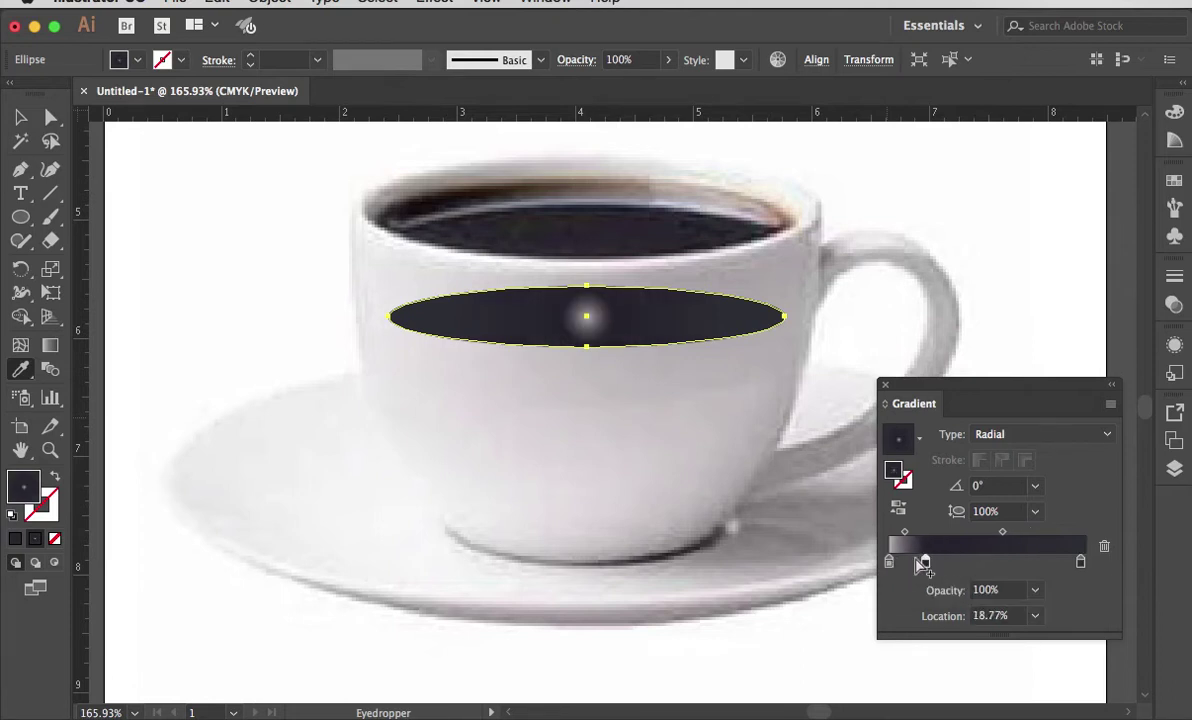
left_click_drag(925, 562, 987, 561)
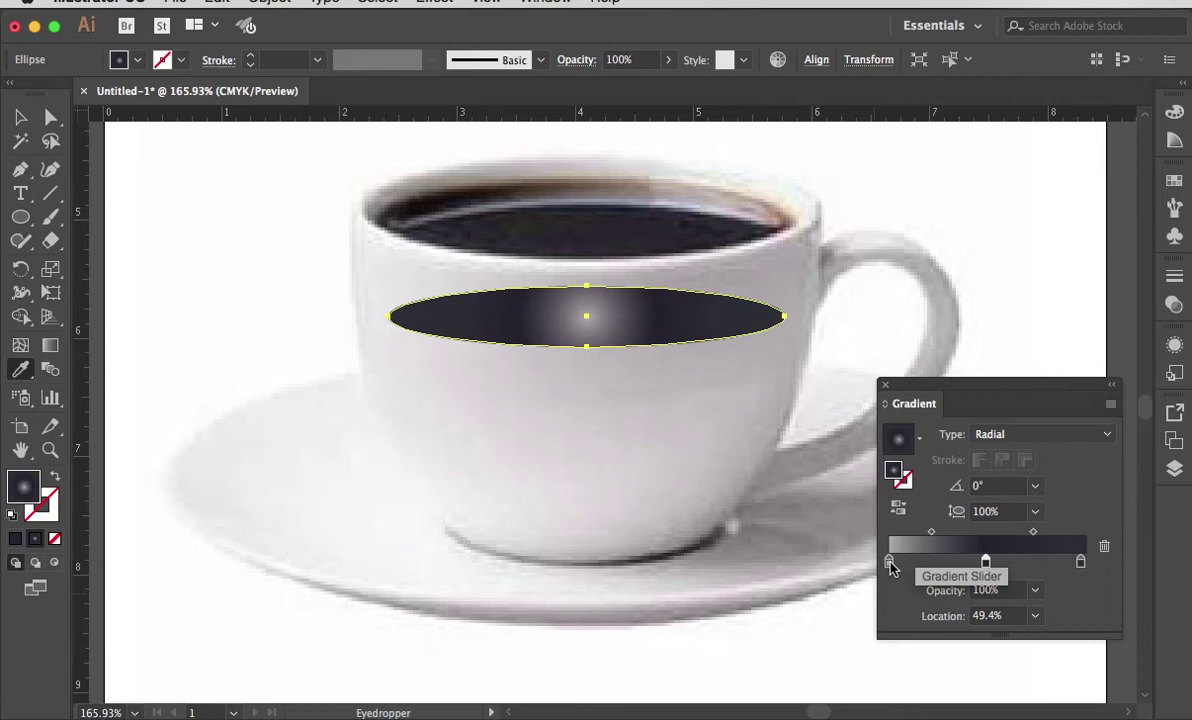
mouse_move(890, 562)
left_mouse_down()
mouse_move(1024, 562)
mouse_move(889, 565)
left_mouse_up()
left_click_drag(1005, 568, 942, 564)
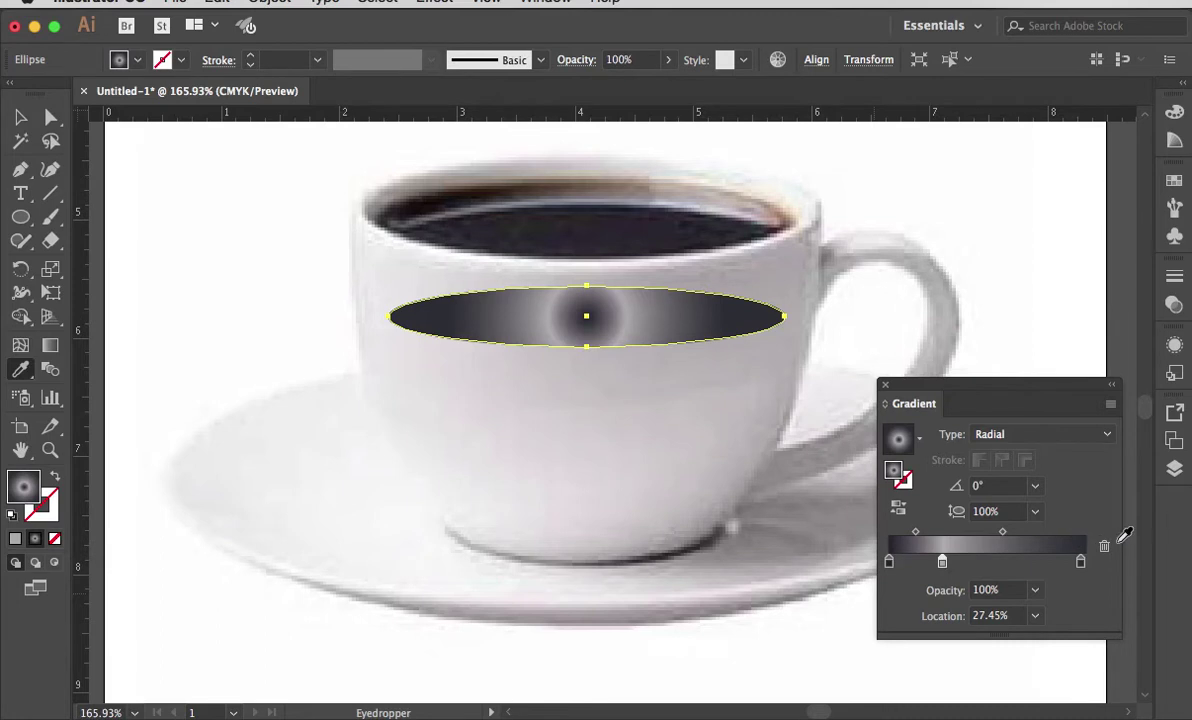
left_click(1104, 546)
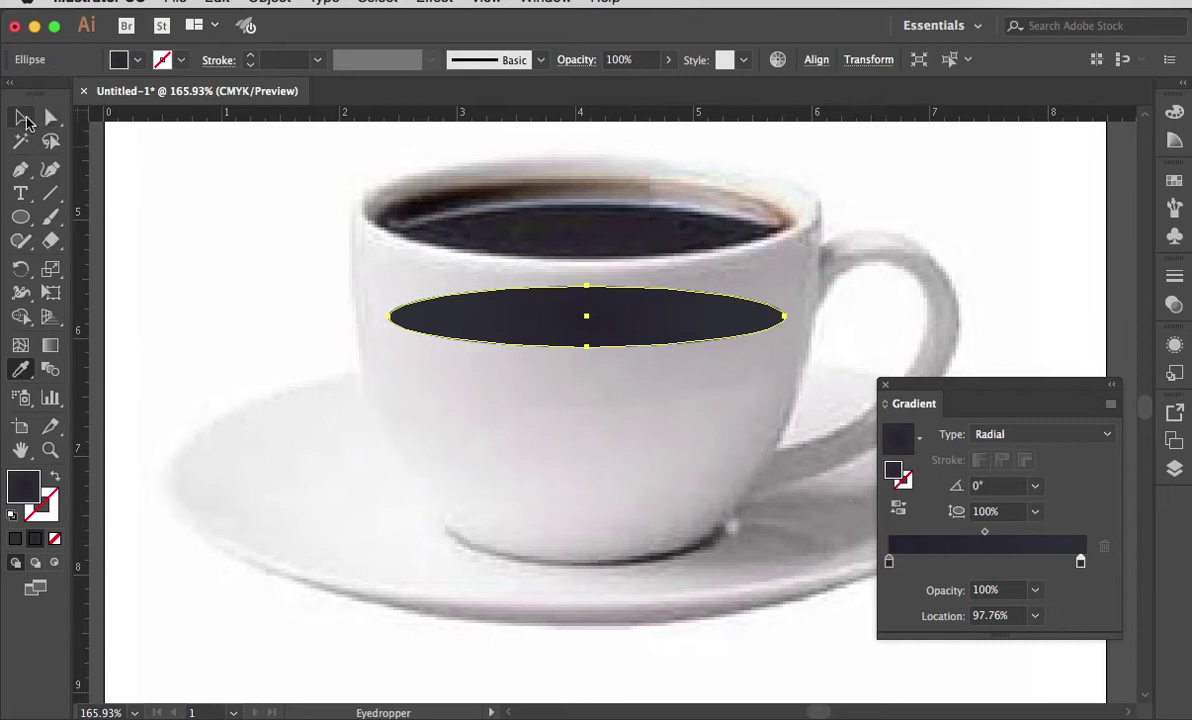
Move the gradient-filled ellipse back over the photo's coffee surface and flatten it slightly to fit.
left_click(21, 117)
left_click_drag(558, 321, 592, 203)
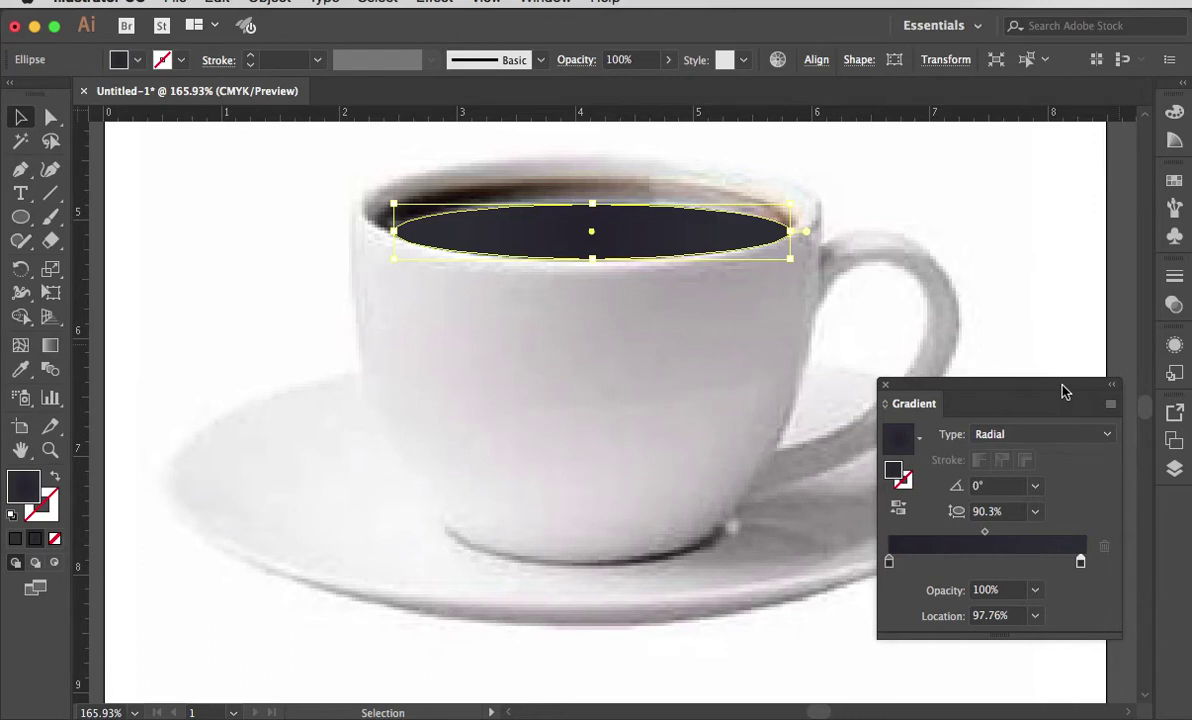
left_click_drag(1062, 392, 1030, 700)
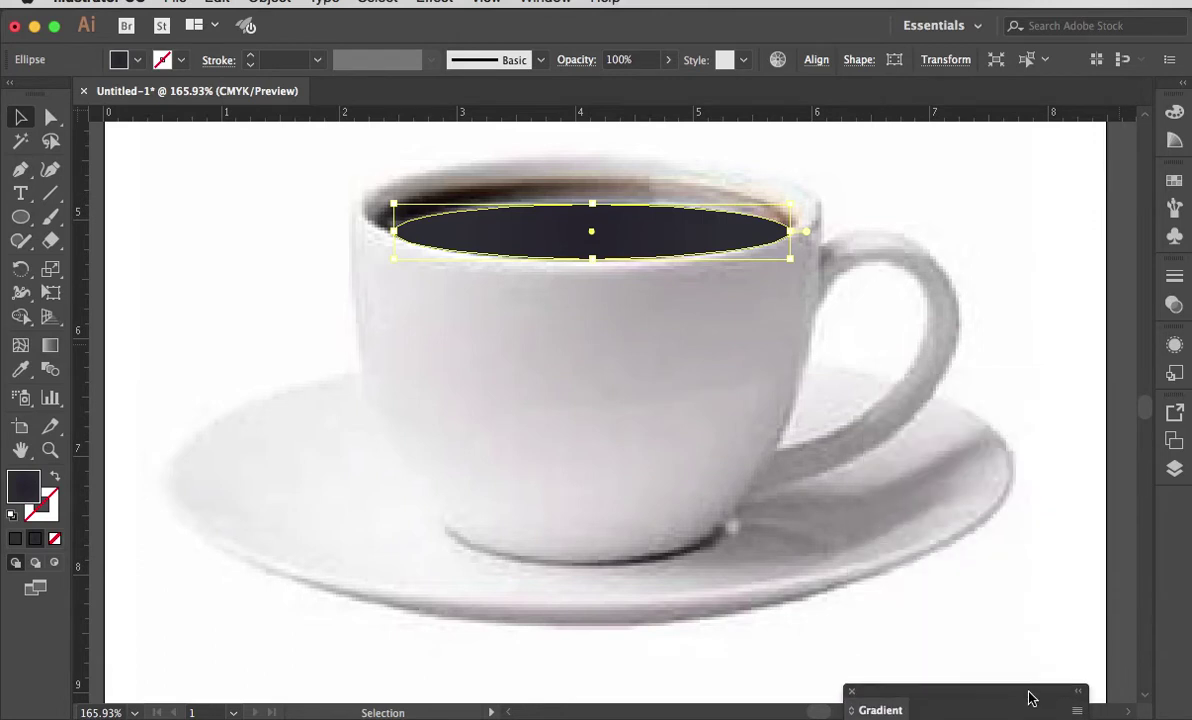
Make the Saucer, Cup and Handle layers visible again.
left_click(1176, 468)
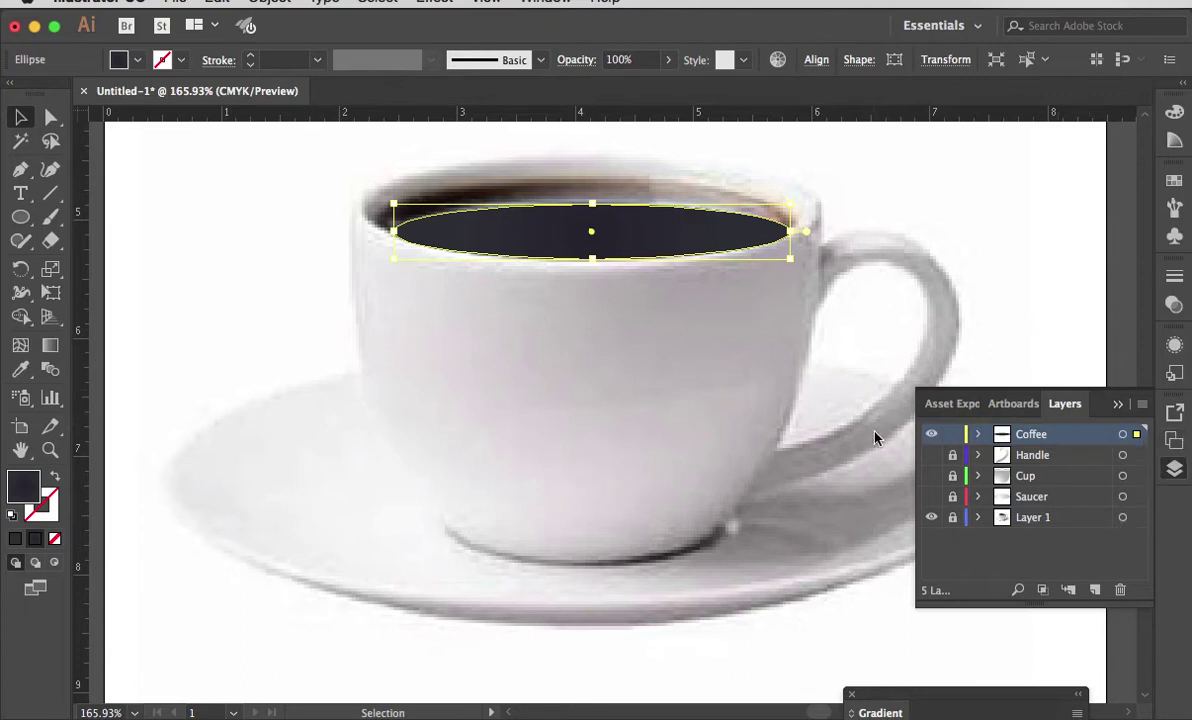
left_click(931, 496)
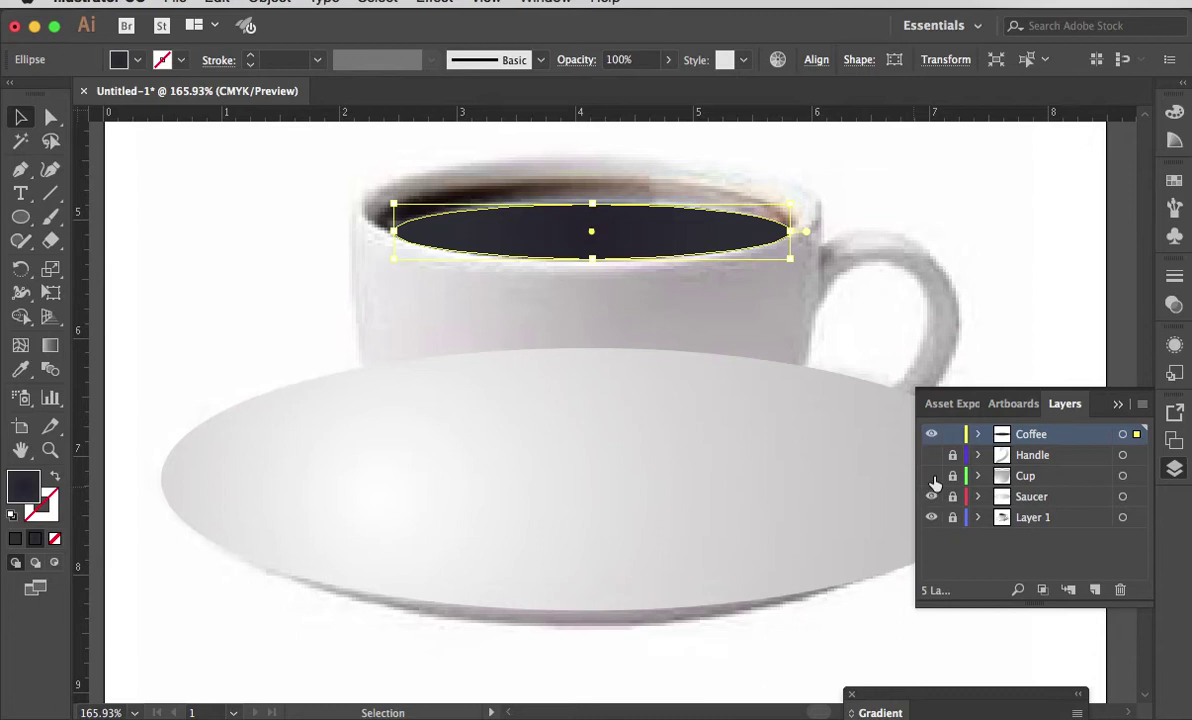
left_click(931, 476)
left_click(931, 455)
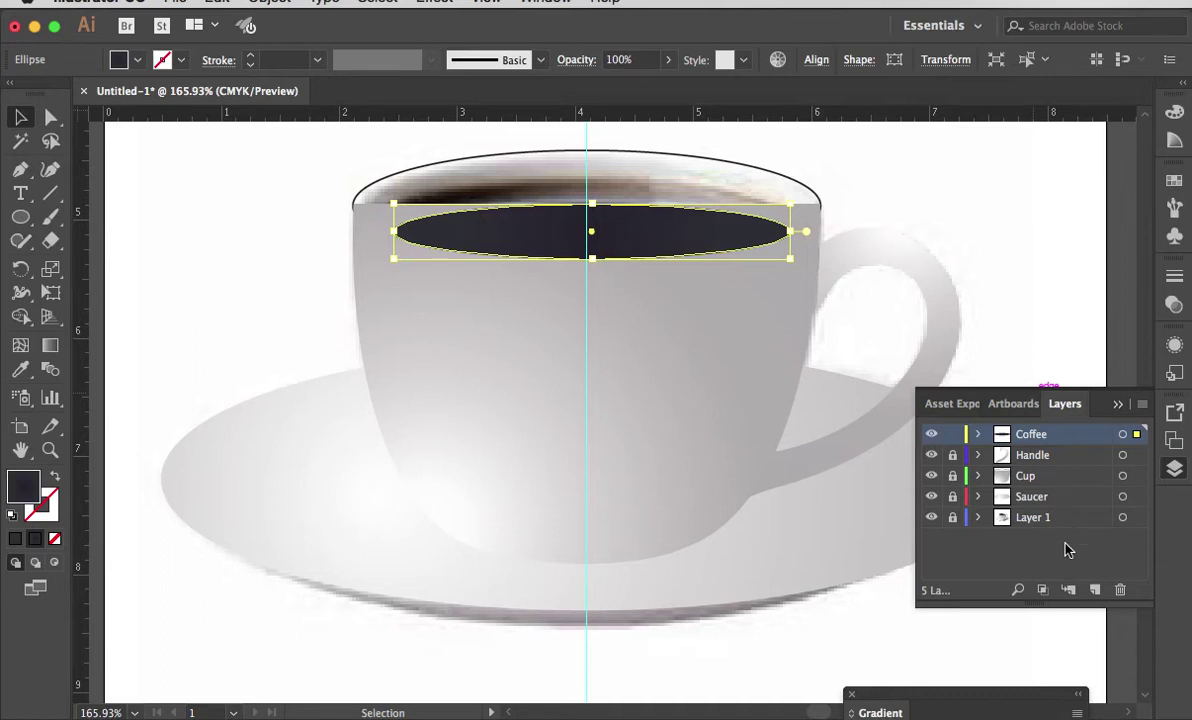
Create a new layer named Inside cup above the Coffee layer and lock the Coffee layer.
left_click(1095, 590)
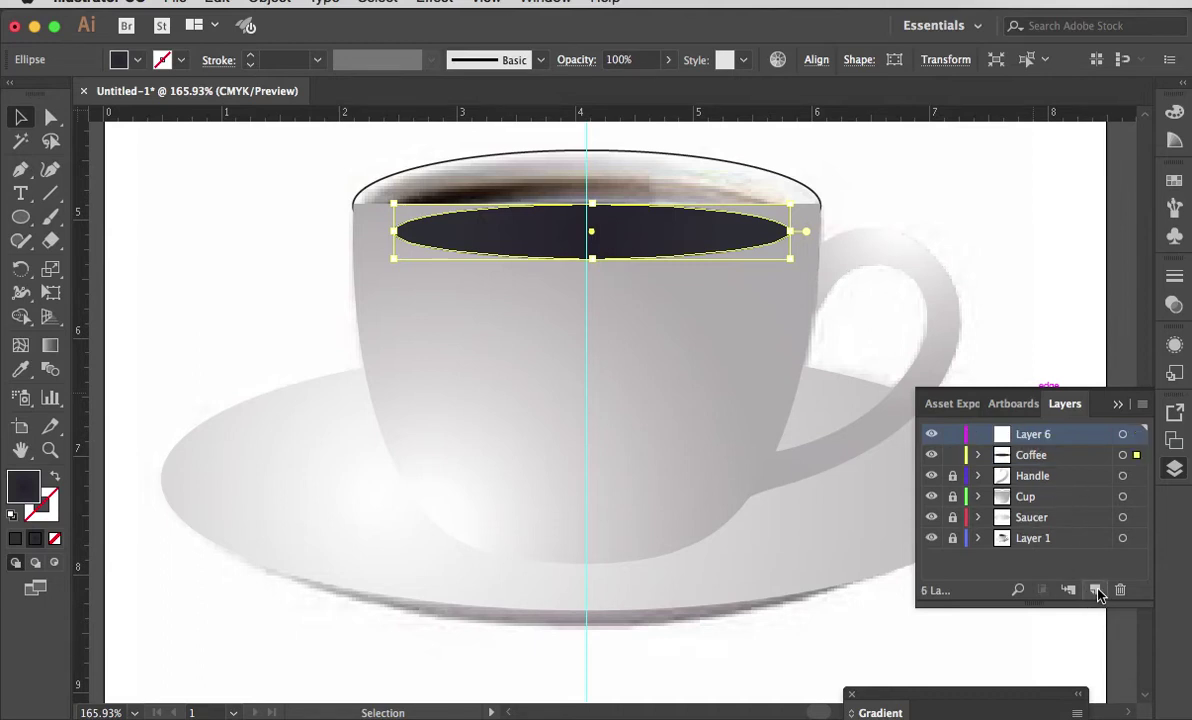
double_click(1035, 440)
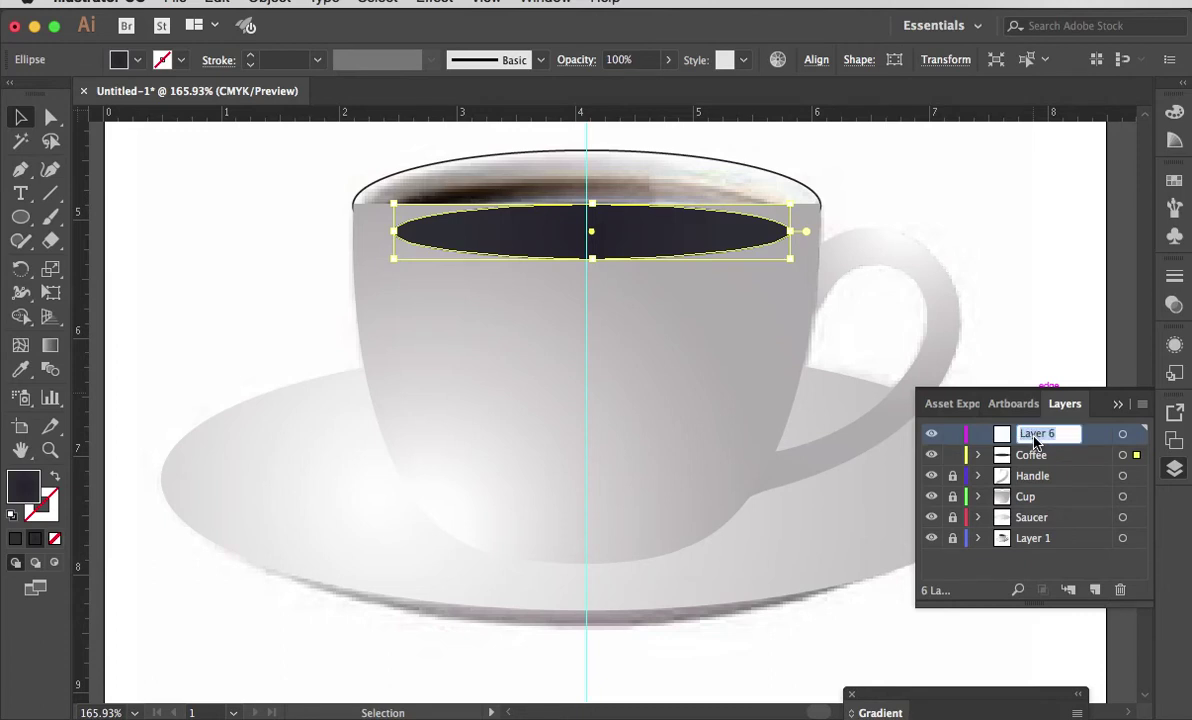
type("Inside cup")
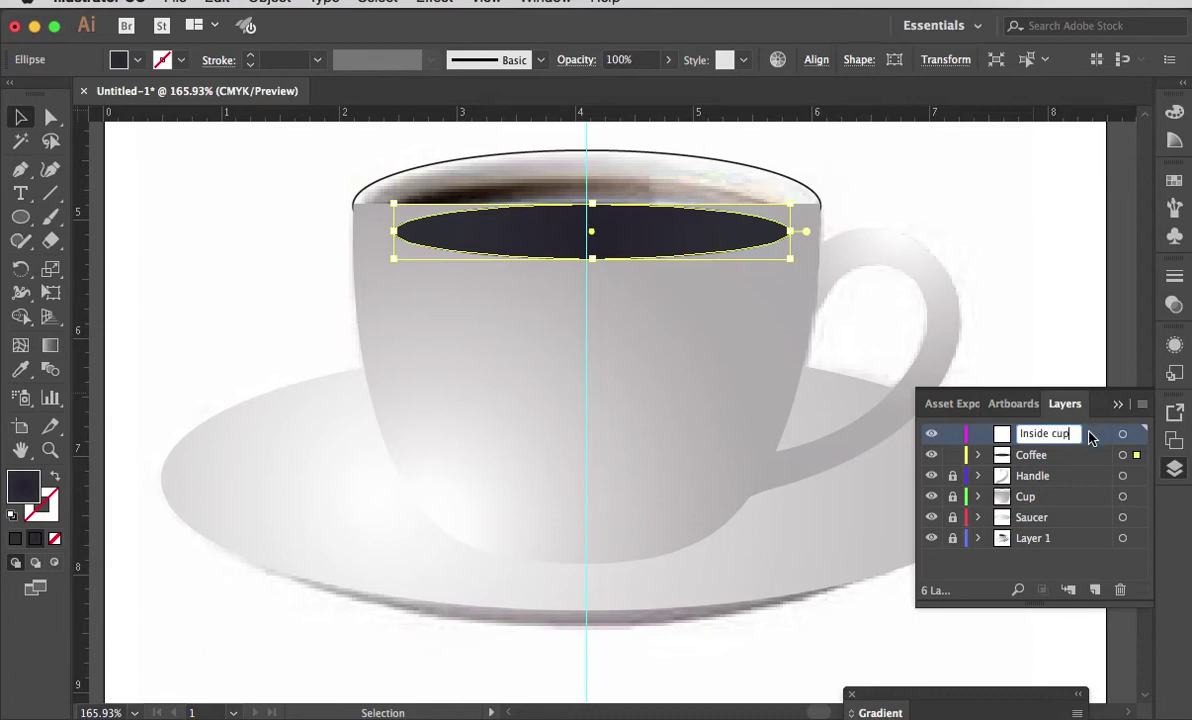
key("Return")
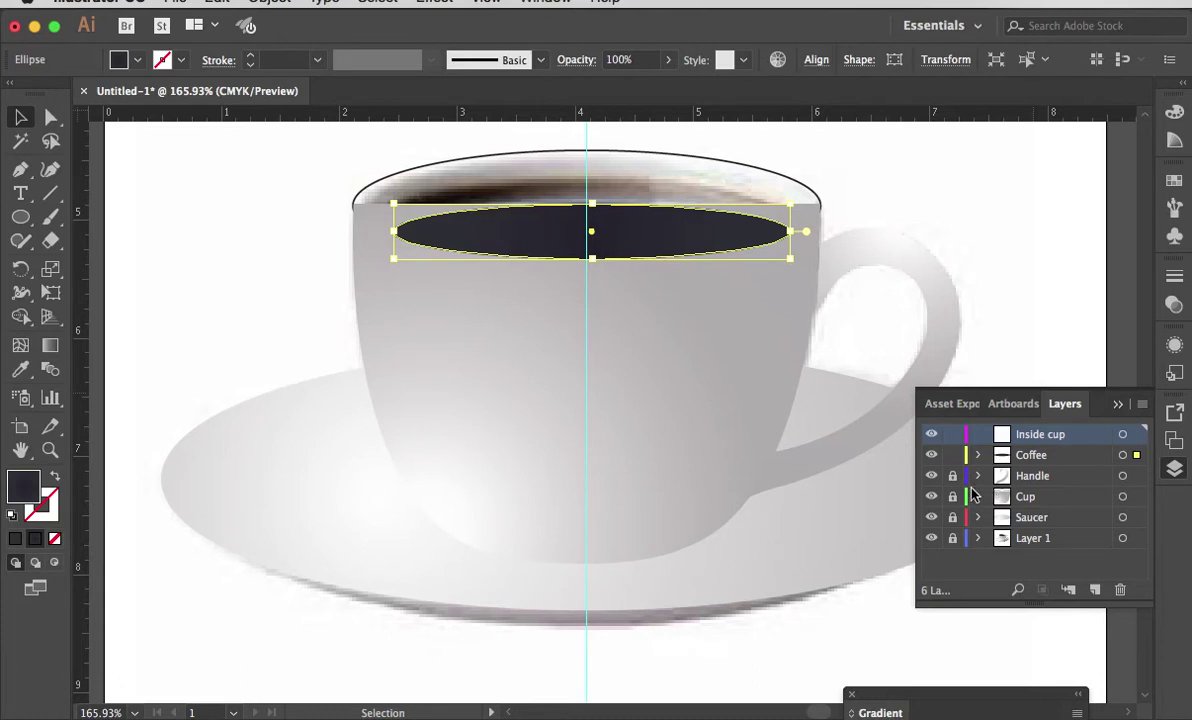
left_click(952, 455)
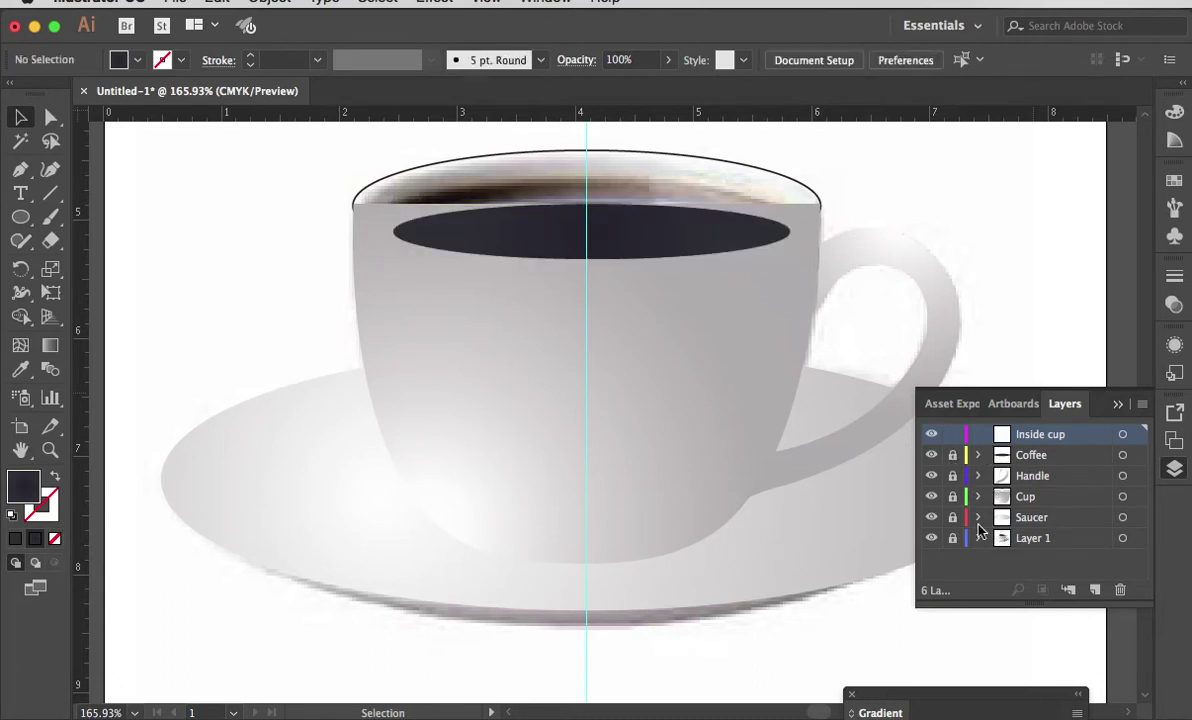
Hide and reshow the Saucer and Cup layers in turn to check which artwork each one holds.
left_click(932, 517)
left_click(936, 517)
left_click(932, 496)
left_click(932, 496)
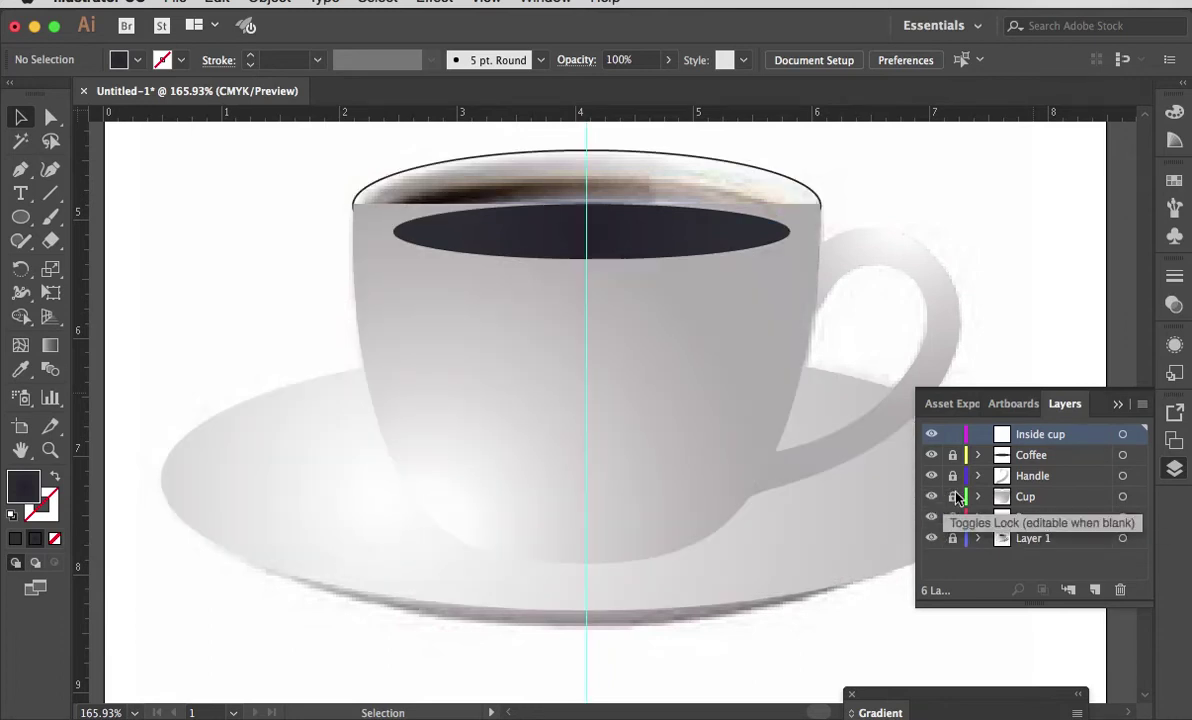
Cut the rim ellipse from the Cup layer, lock that layer, and paste the ellipse in place on the Inside cup layer.
left_click(1046, 498)
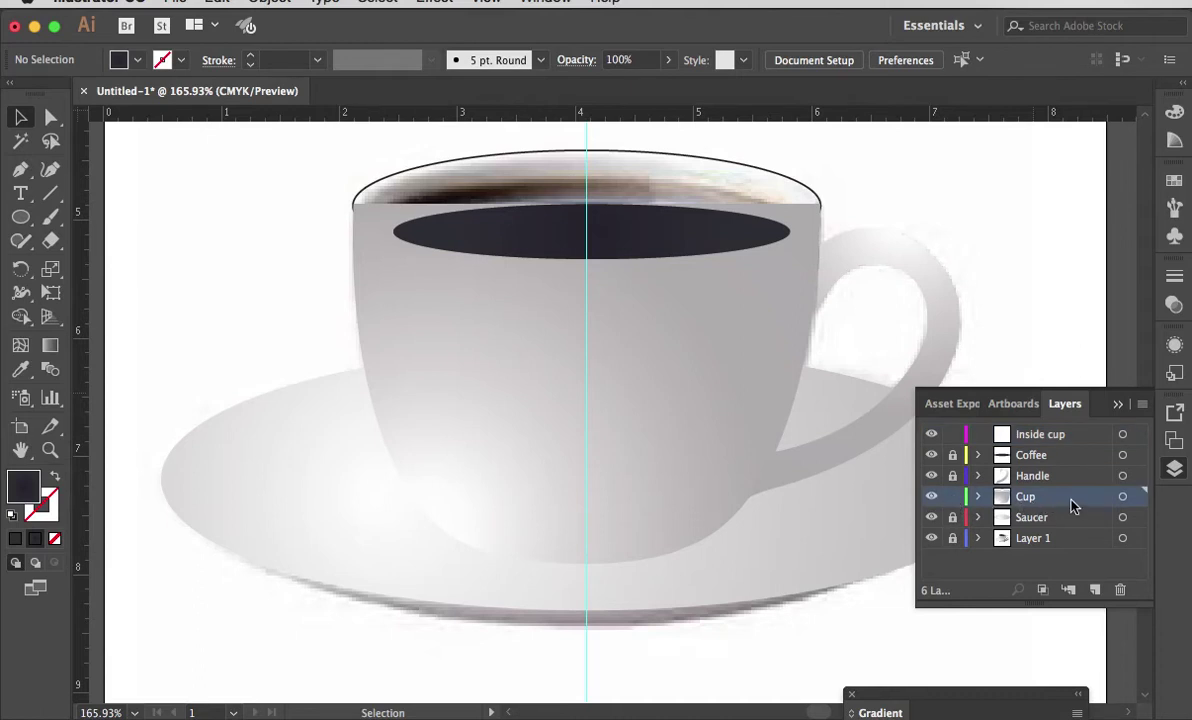
left_click(710, 163)
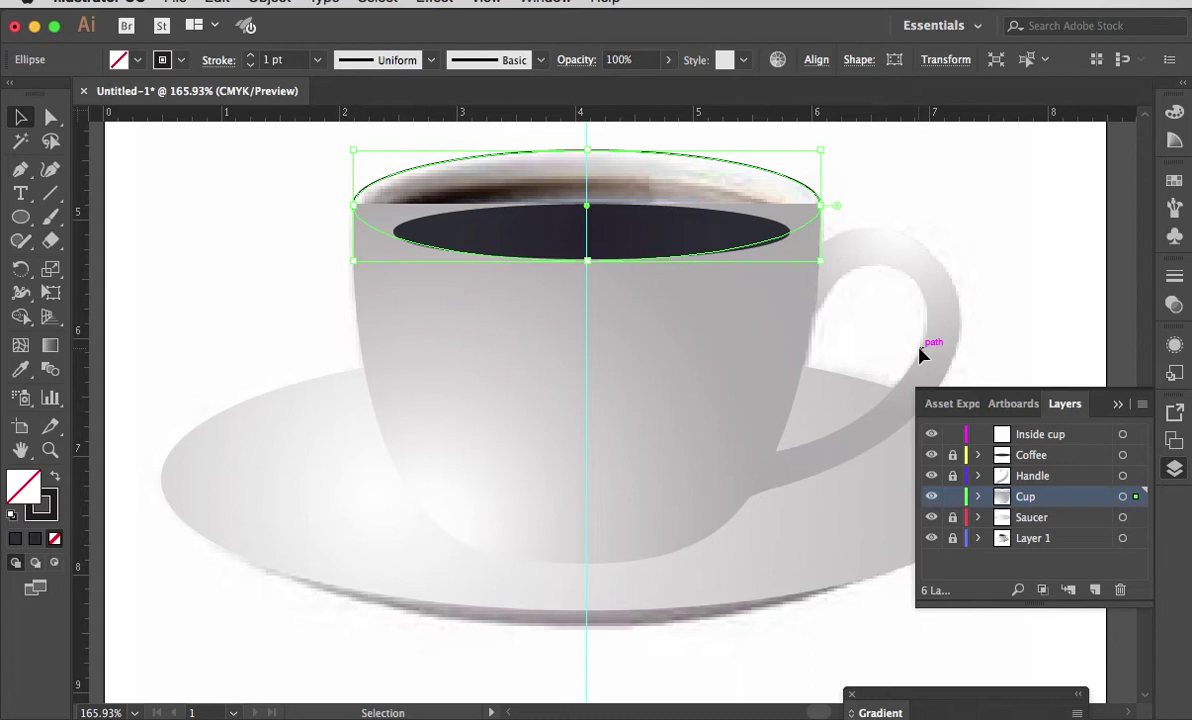
key("a")
key("super+shift+a")
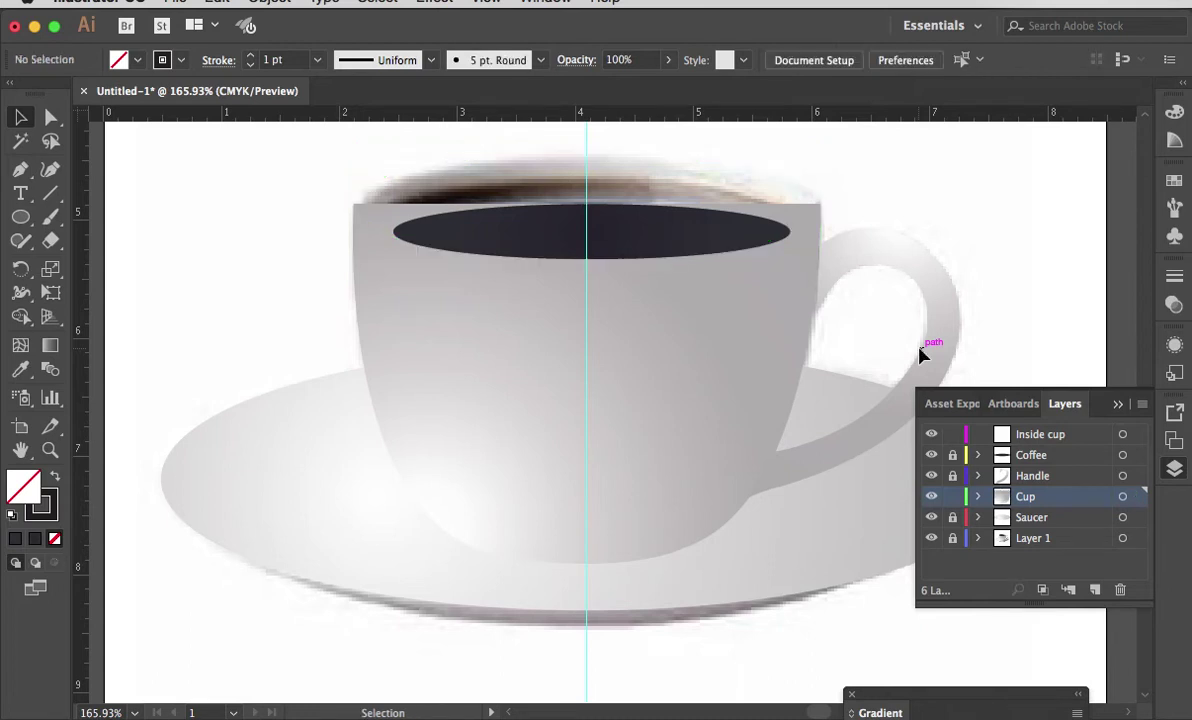
left_click(1089, 436)
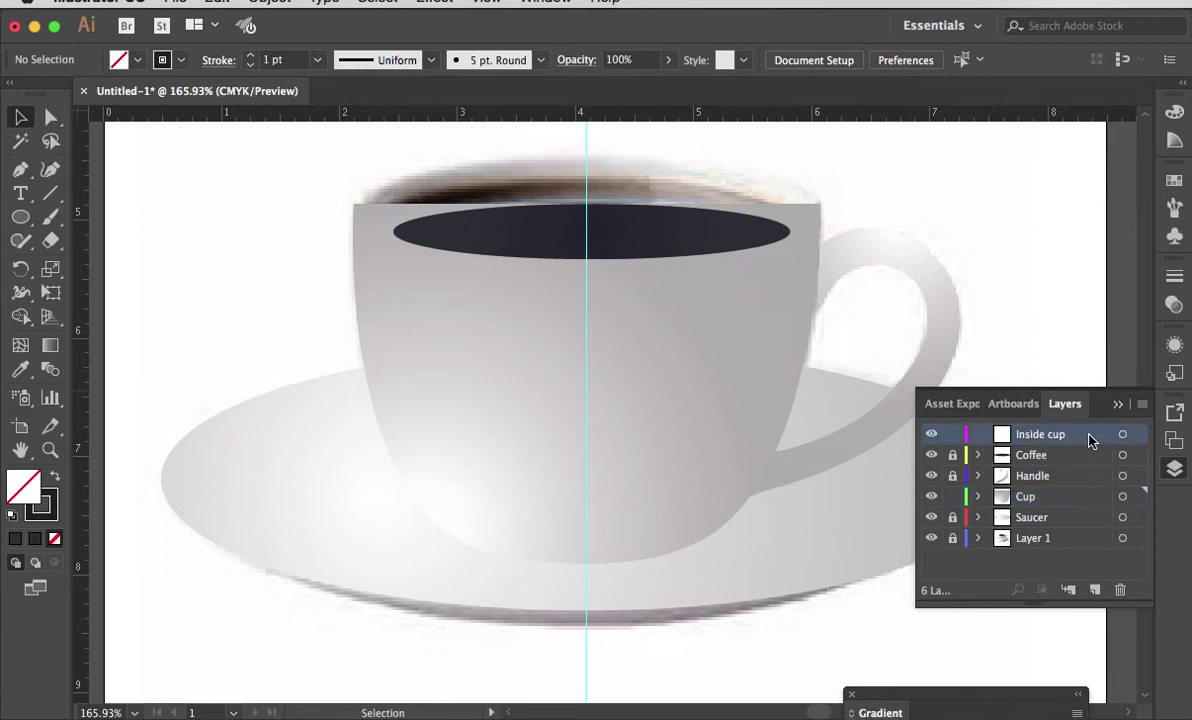
left_click(953, 499)
left_click(931, 434)
key("a")
key("ctrl+a")
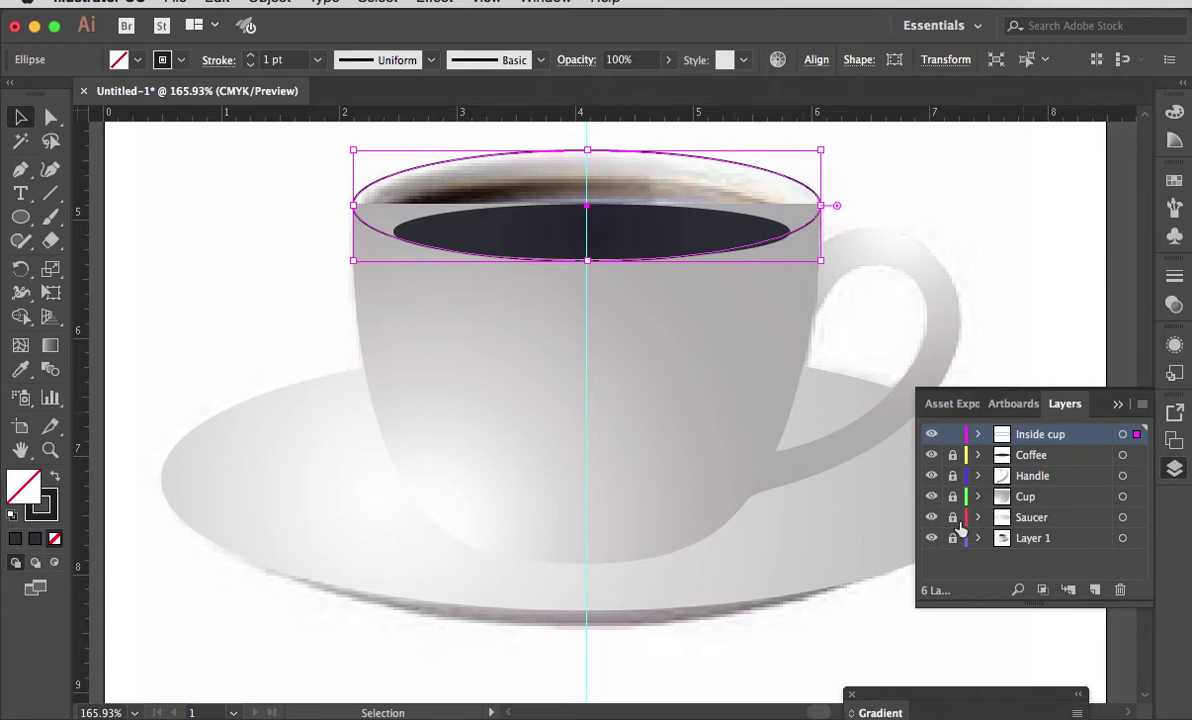
Hide the Coffee, Handle, Cup and Saucer layers, and fill the rim ellipse with the off-white sampled from the photo's inner cup wall.
left_click(931, 455)
left_click(931, 476)
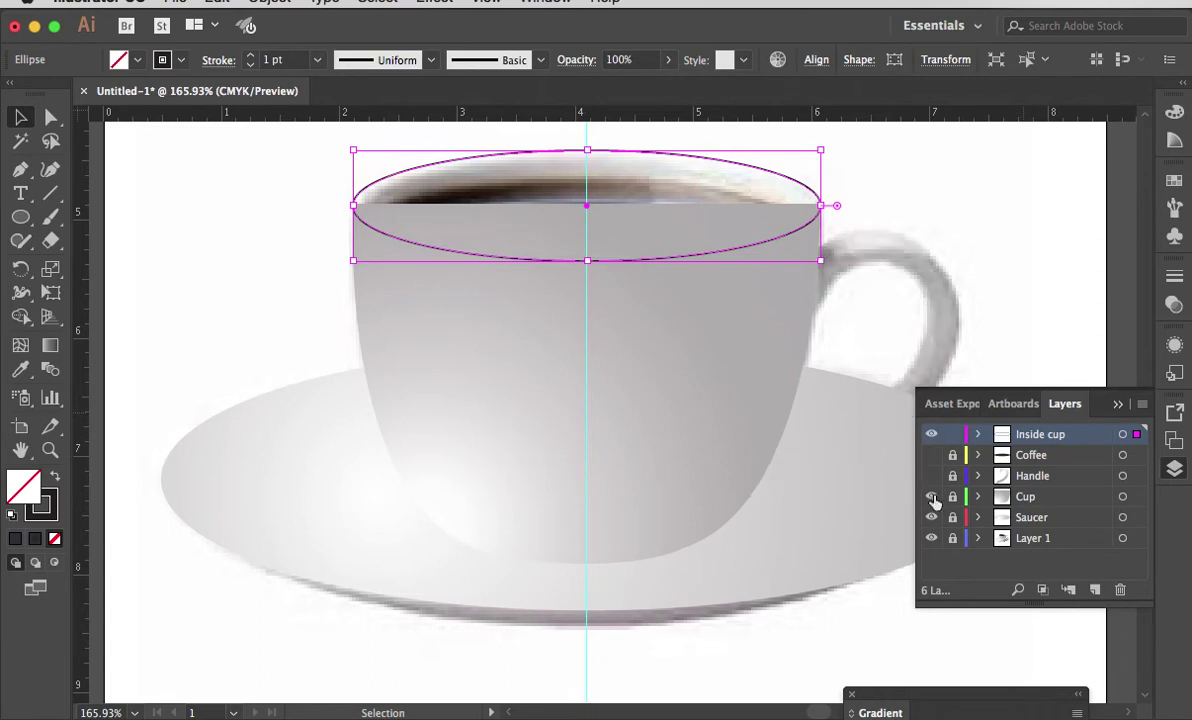
left_click(931, 497)
left_click(931, 517)
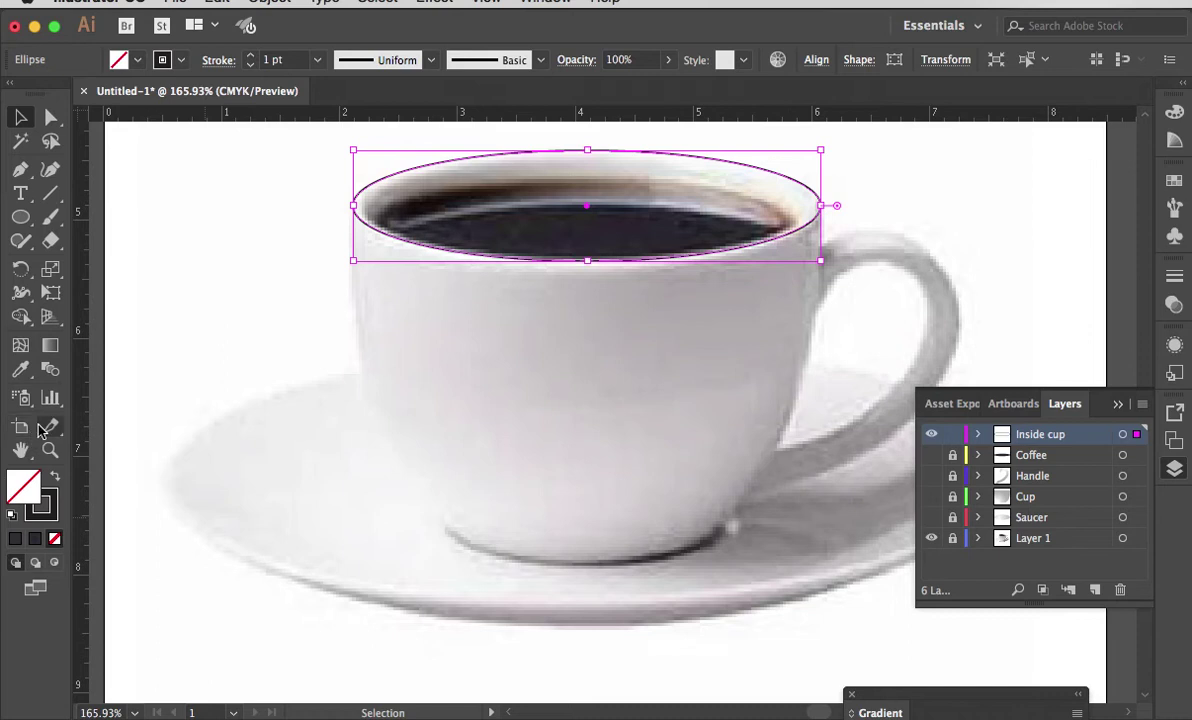
left_click(21, 369)
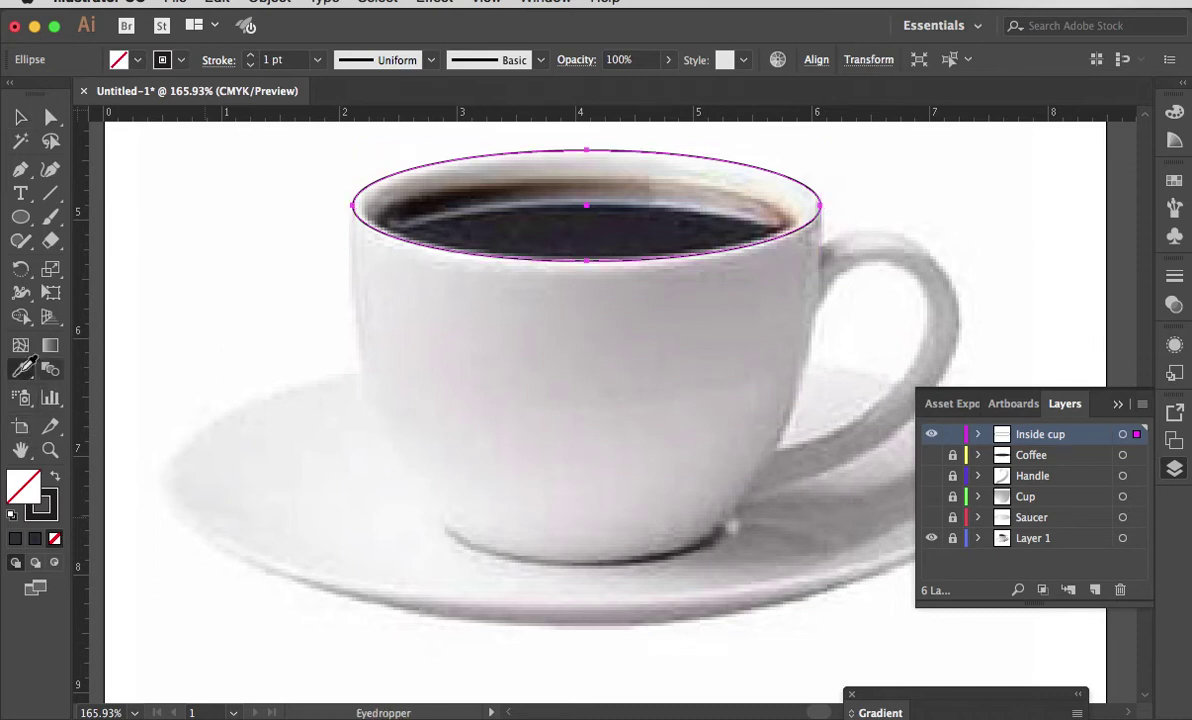
left_click(772, 174)
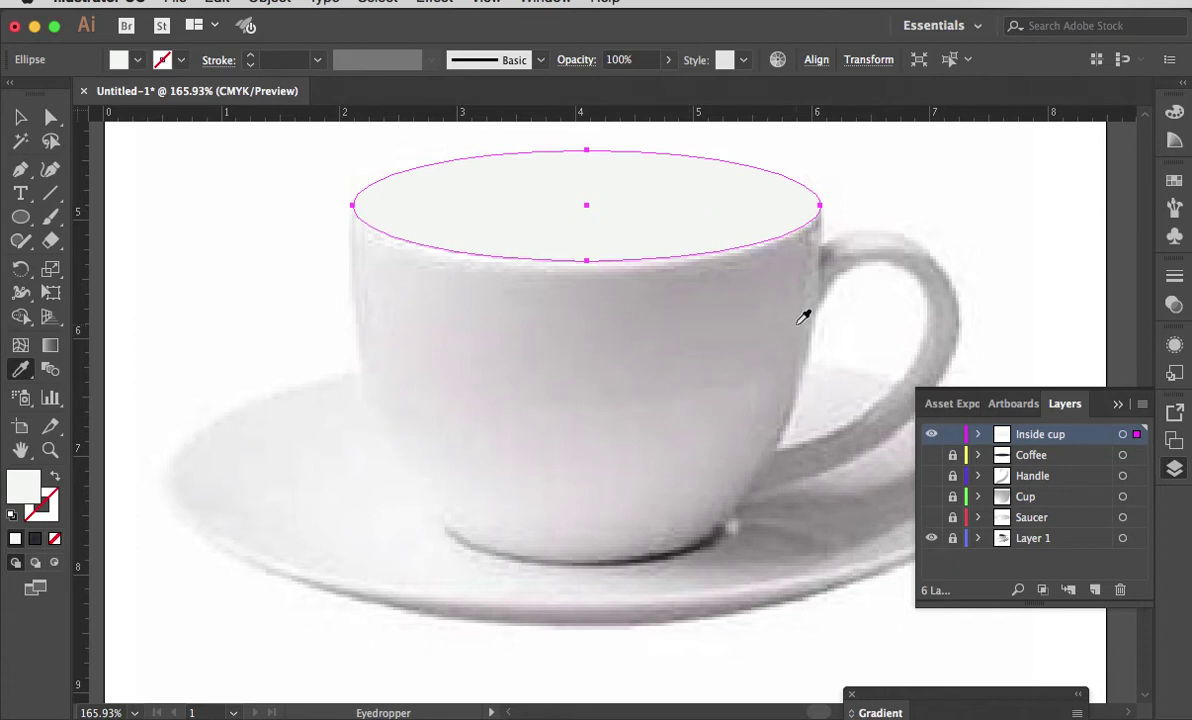
Show the Handle, Coffee, Cup and Saucer layers, and move the Inside cup layer directly beneath Coffee.
left_click(932, 476)
left_click(932, 455)
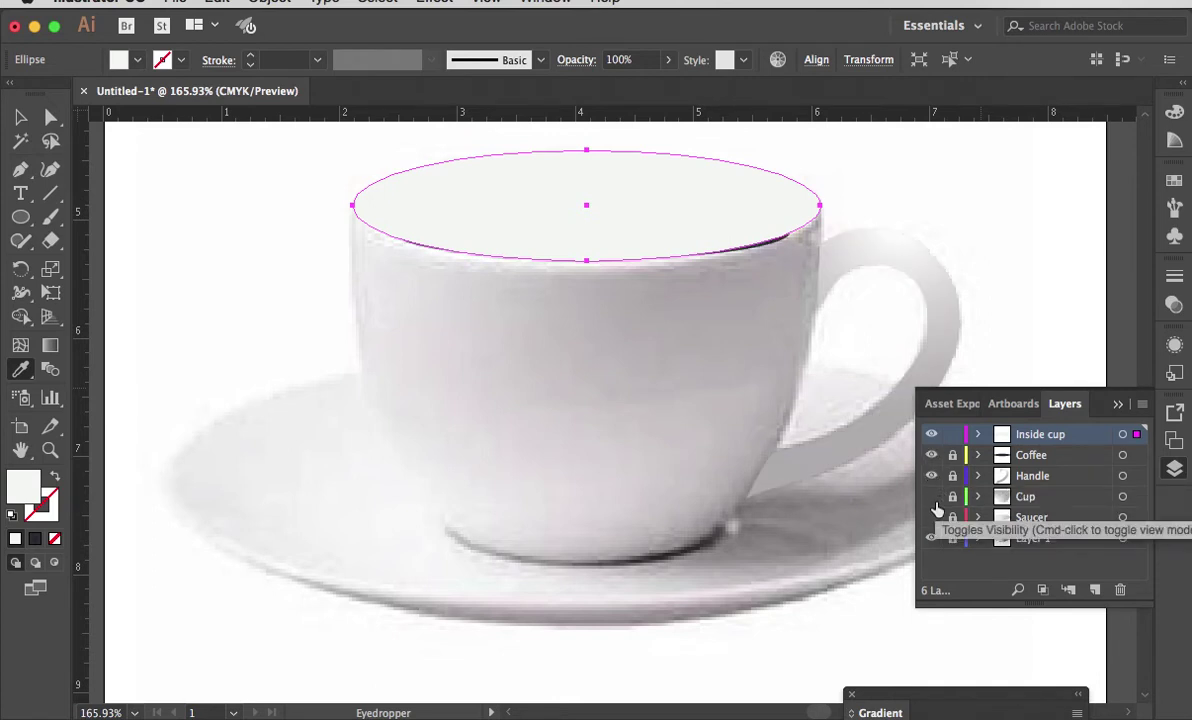
left_click(932, 497)
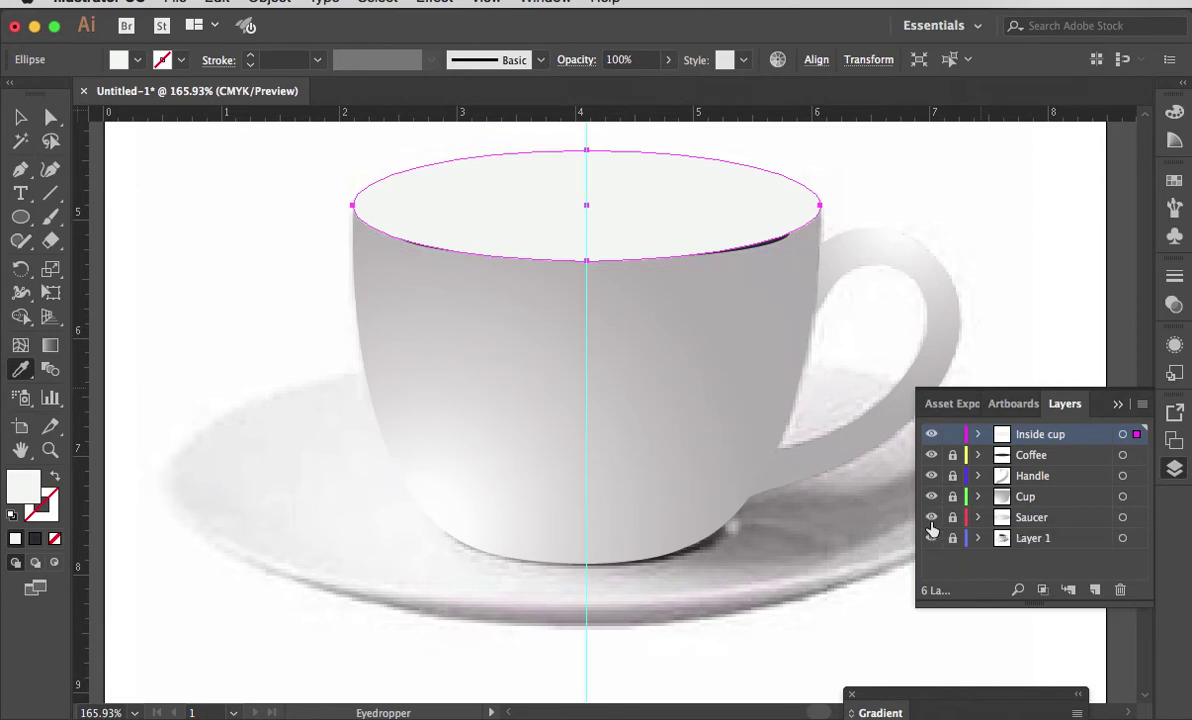
left_click(932, 517)
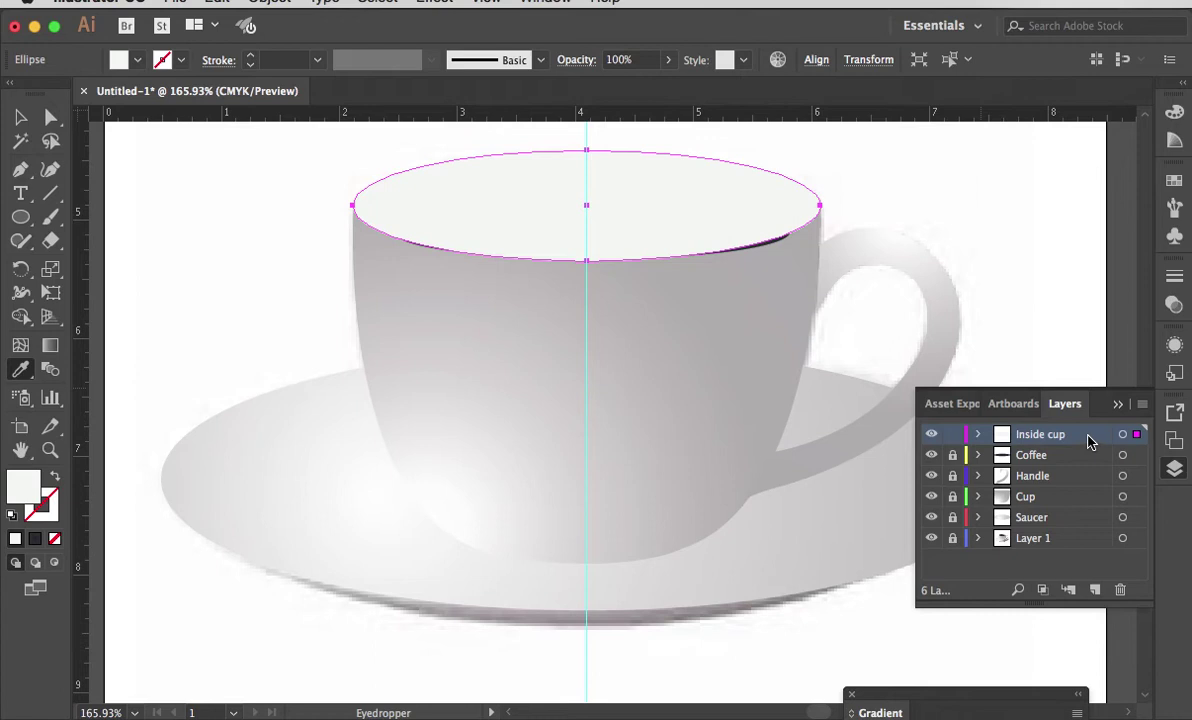
left_click_drag(1086, 438, 1073, 467)
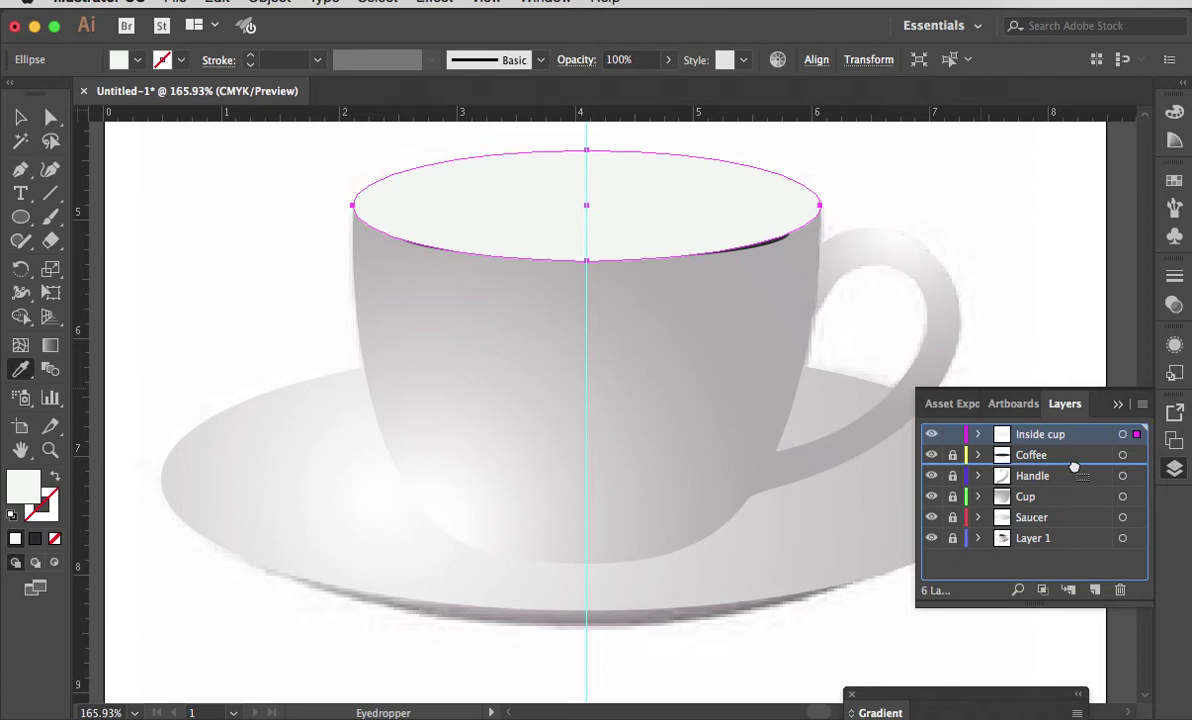
left_click_drag(1073, 467, 1075, 470)
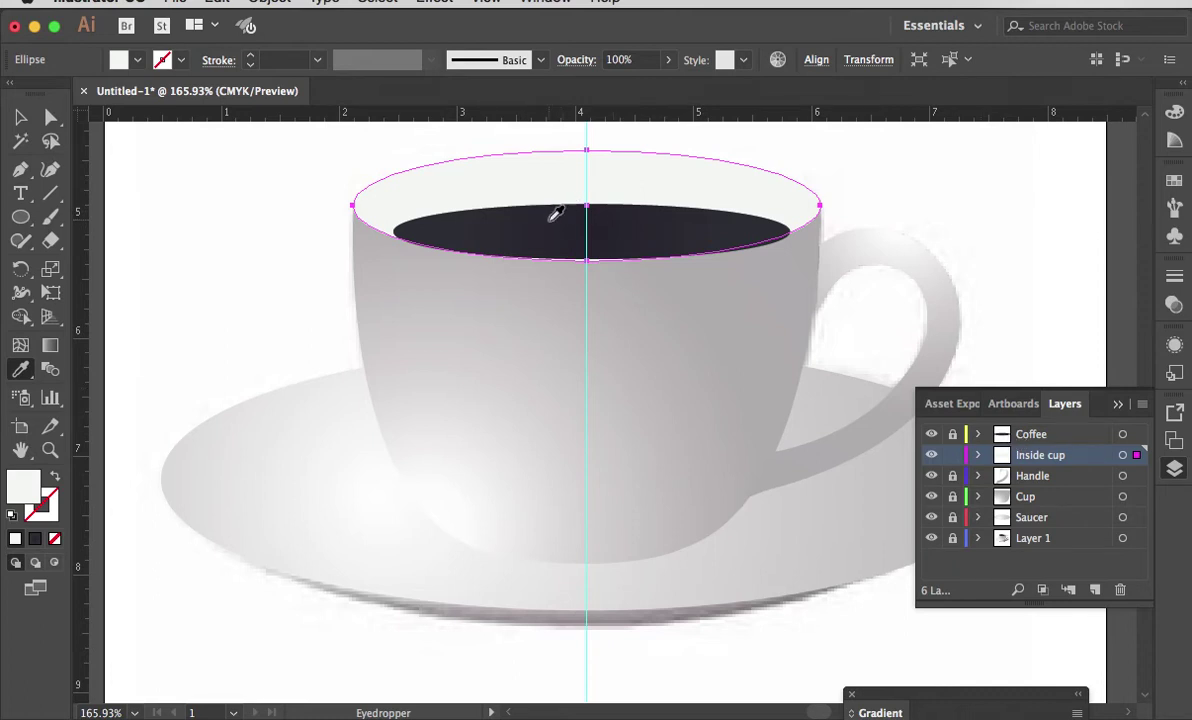
Add a new layer named Stain above Coffee, keeping the Inside cup and Coffee layers locked.
key("super+shift+a")
left_click(953, 434)
left_click(1066, 436)
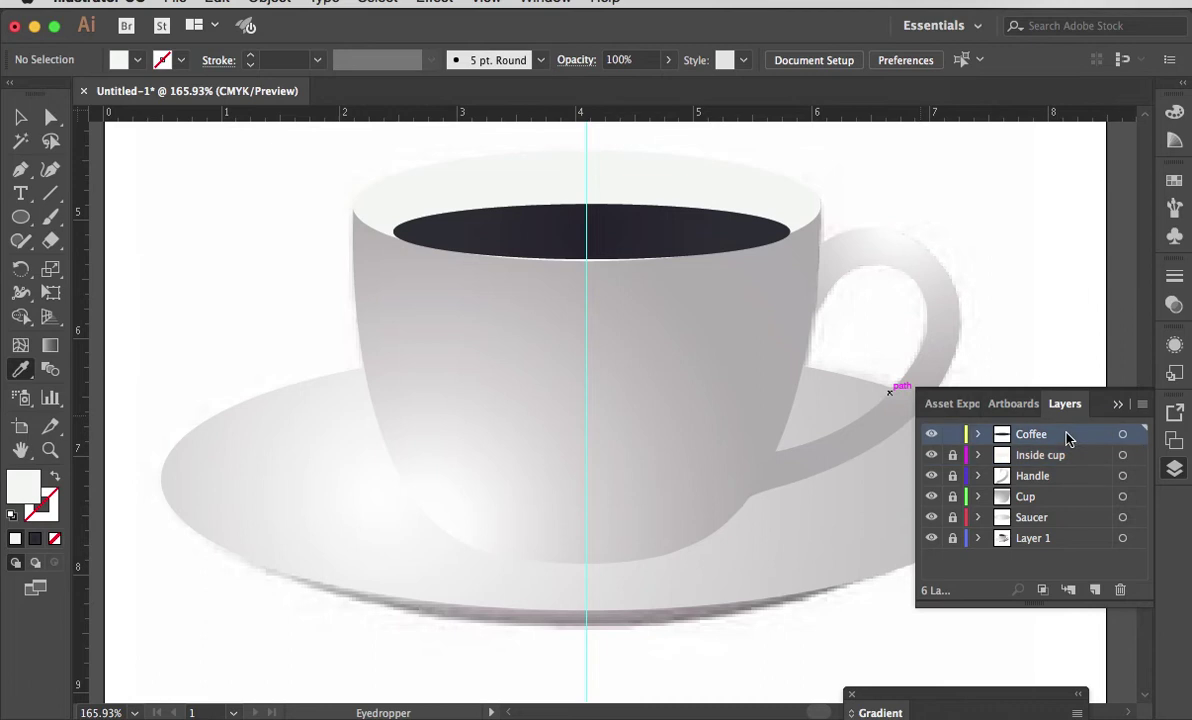
left_click(1095, 590)
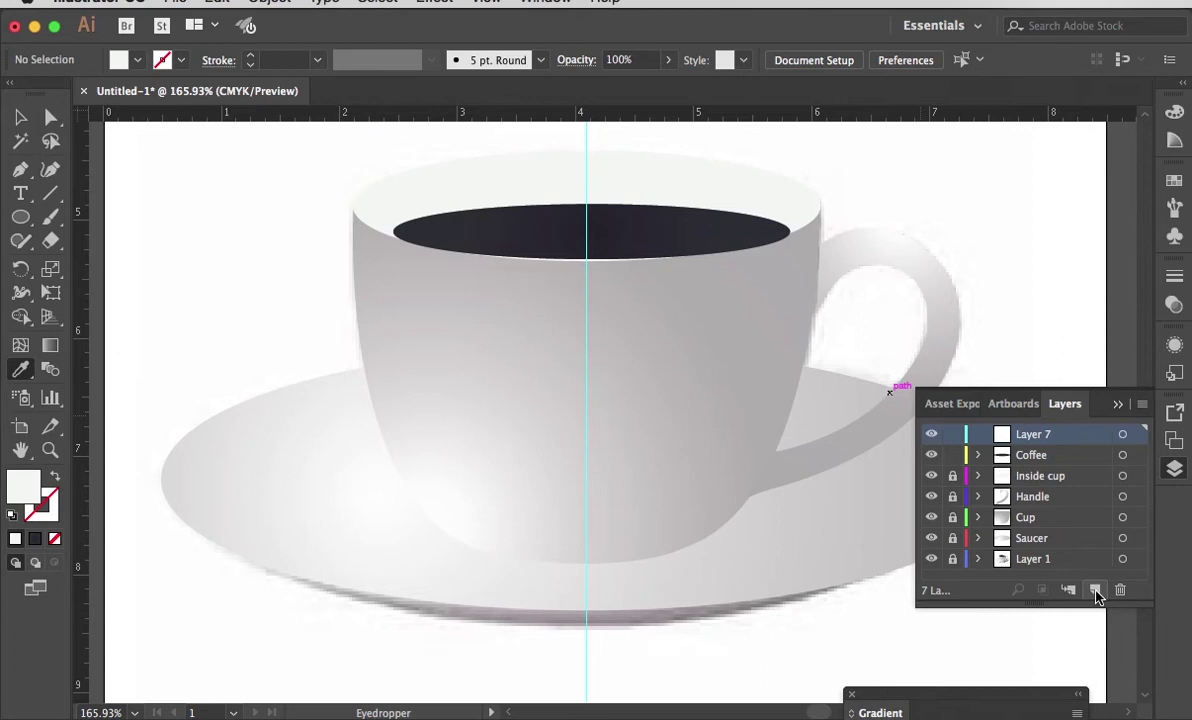
double_click(1027, 434)
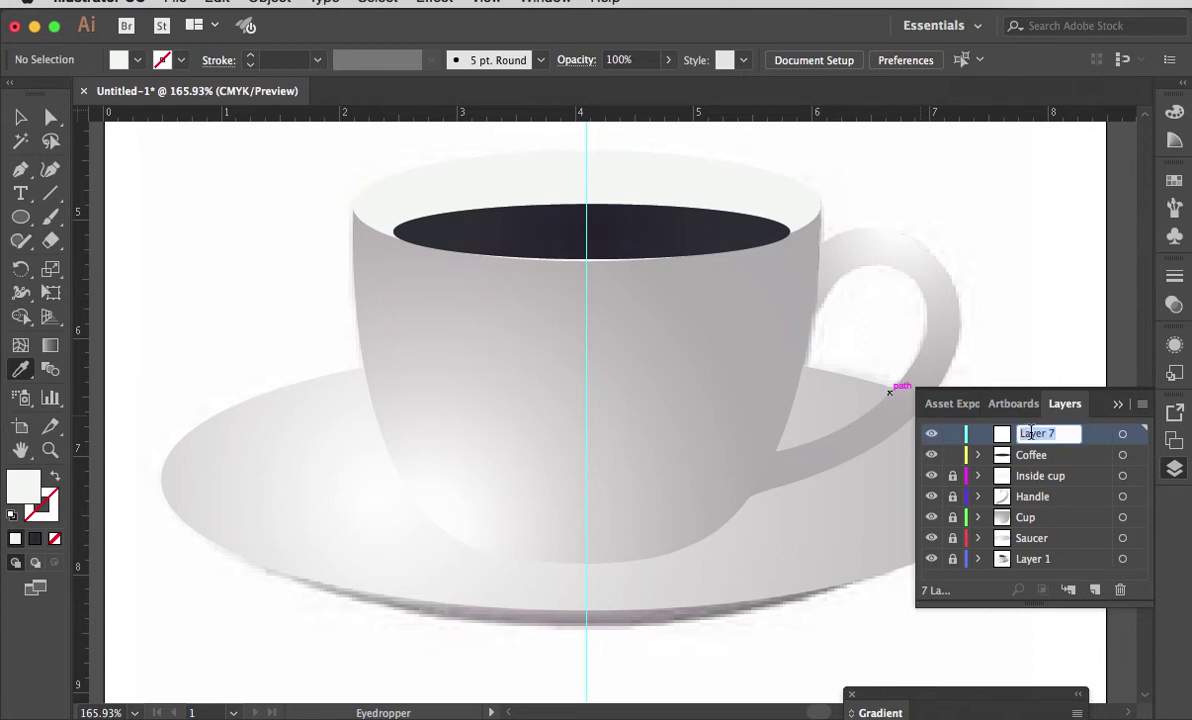
type("Stain")
left_click(952, 459)
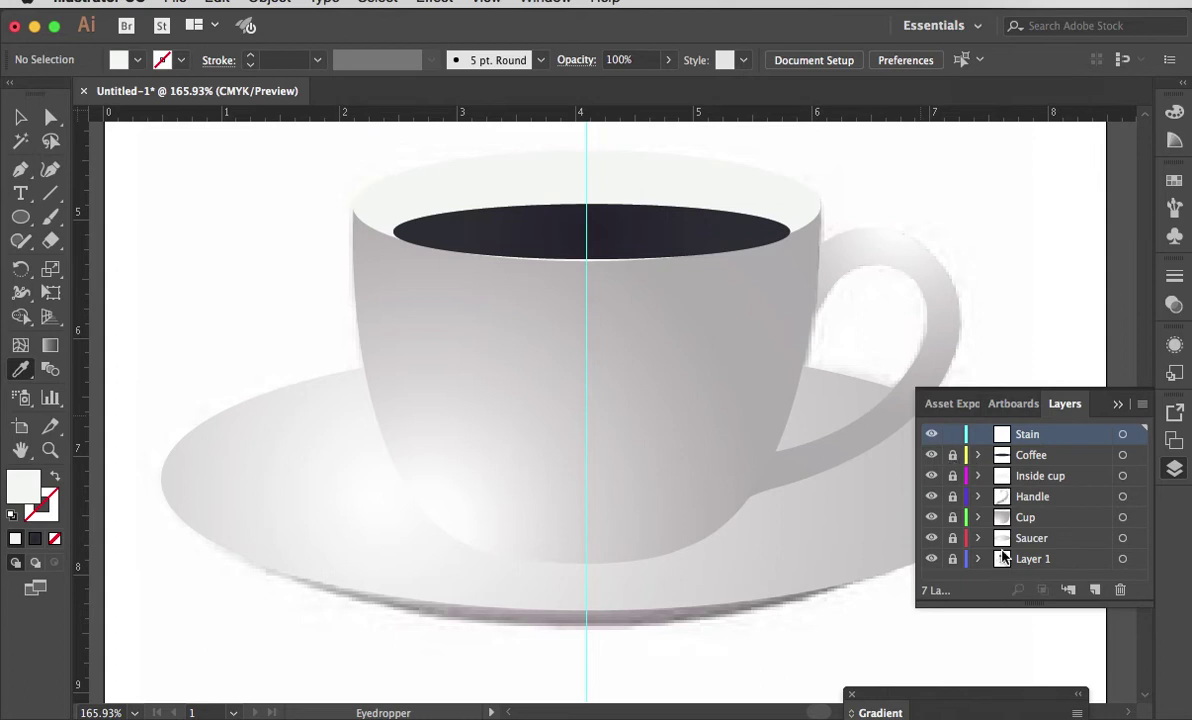
Hide all the layers between Stain and Layer 1 so the reference photo can be traced.
left_click_drag(931, 541, 931, 445)
left_click(934, 436)
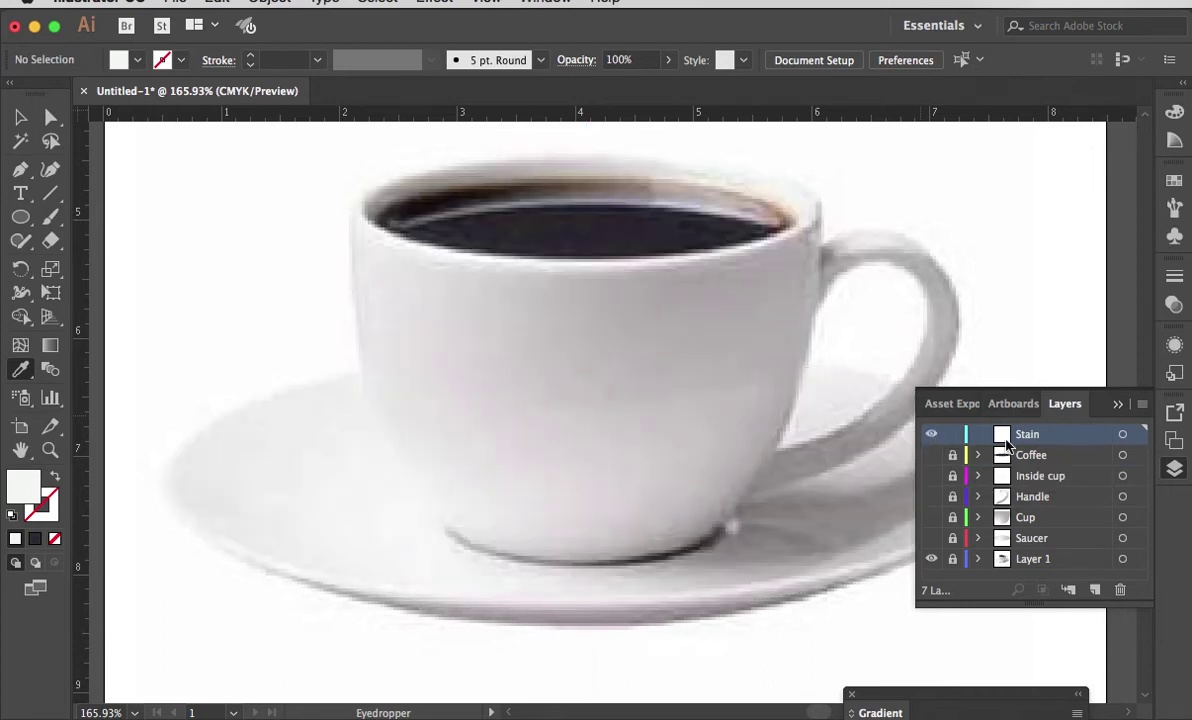
left_click(931, 437)
left_click(931, 435)
Start the stain outline with the Pen tool, curving from the coffee's left corner up along the stain's upper edge.
left_click(22, 174)
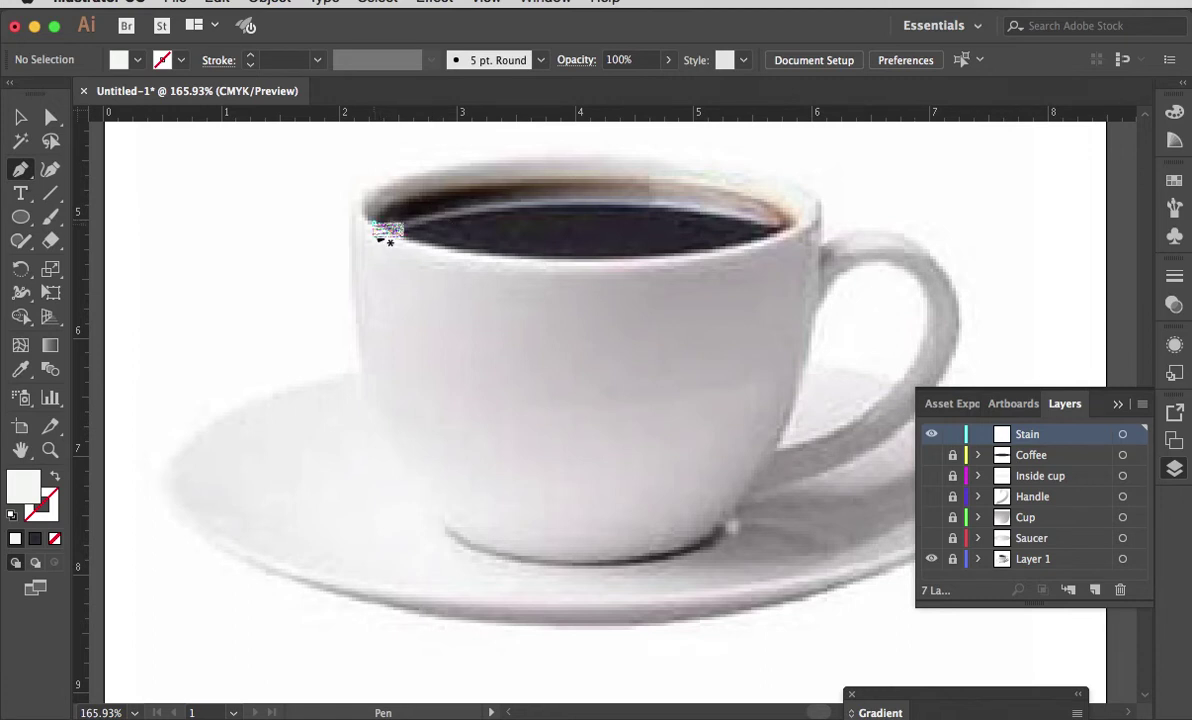
left_click(373, 222)
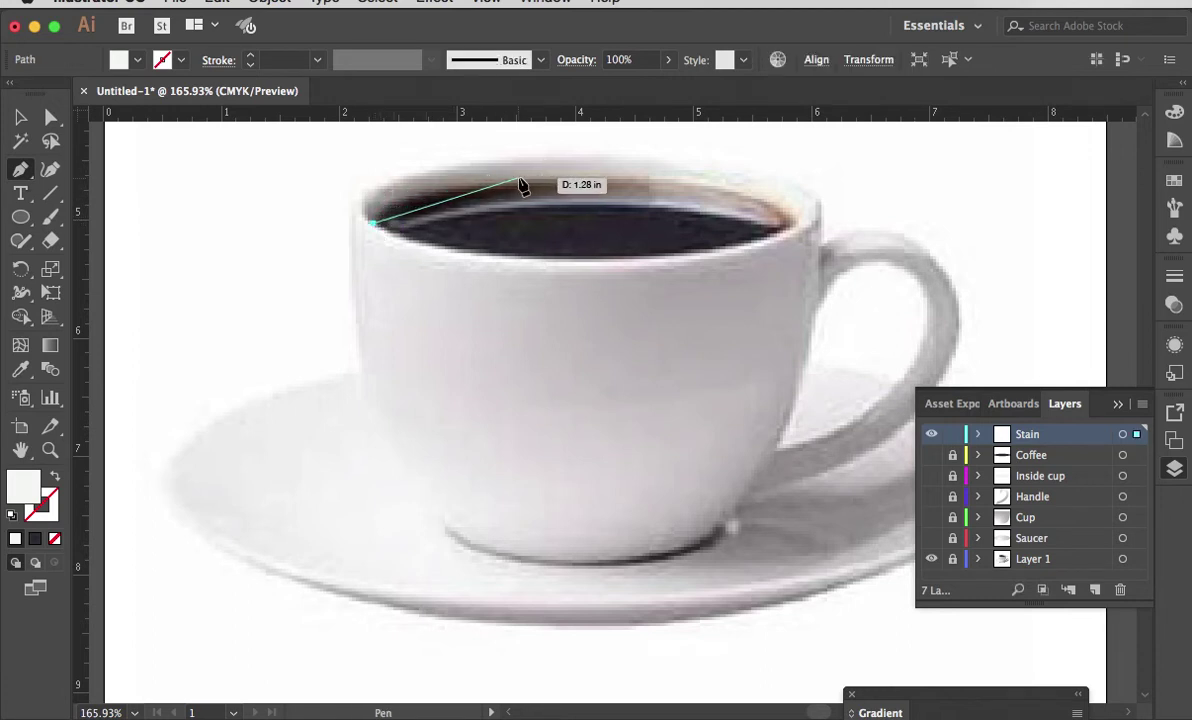
left_click_drag(518, 179, 623, 173)
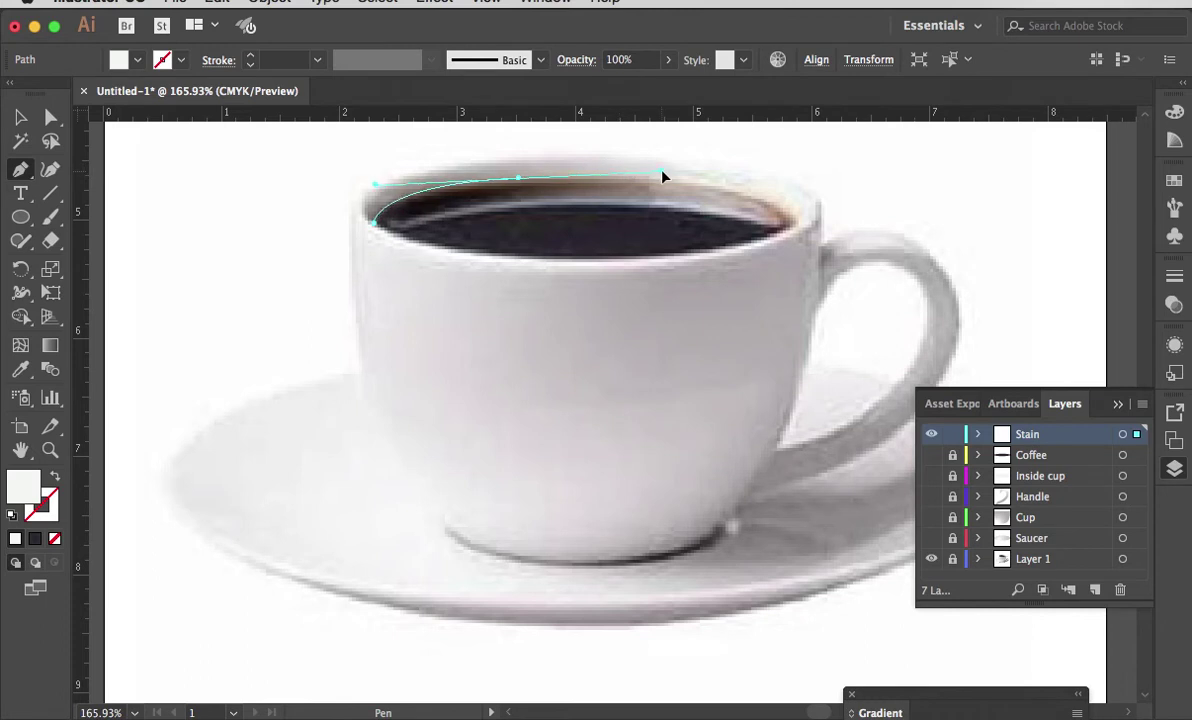
left_click(661, 174)
left_click_drag(517, 183, 183, 321)
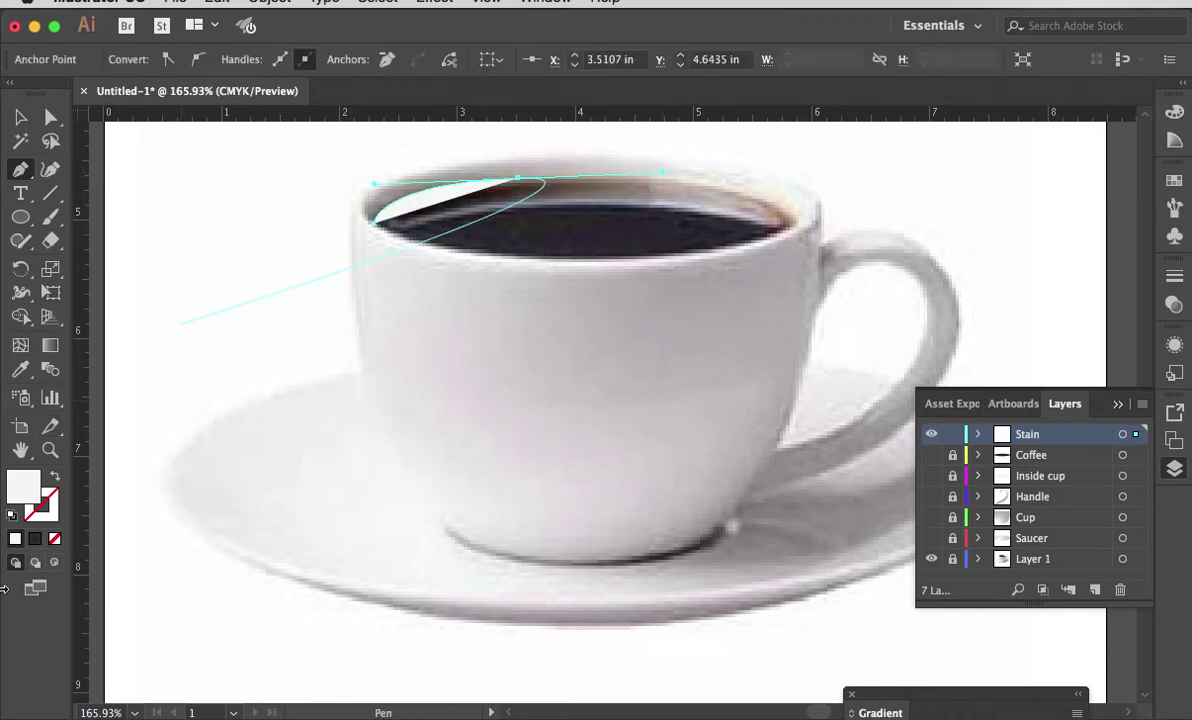
Give the stain path no fill and the default black stroke.
left_click(55, 539)
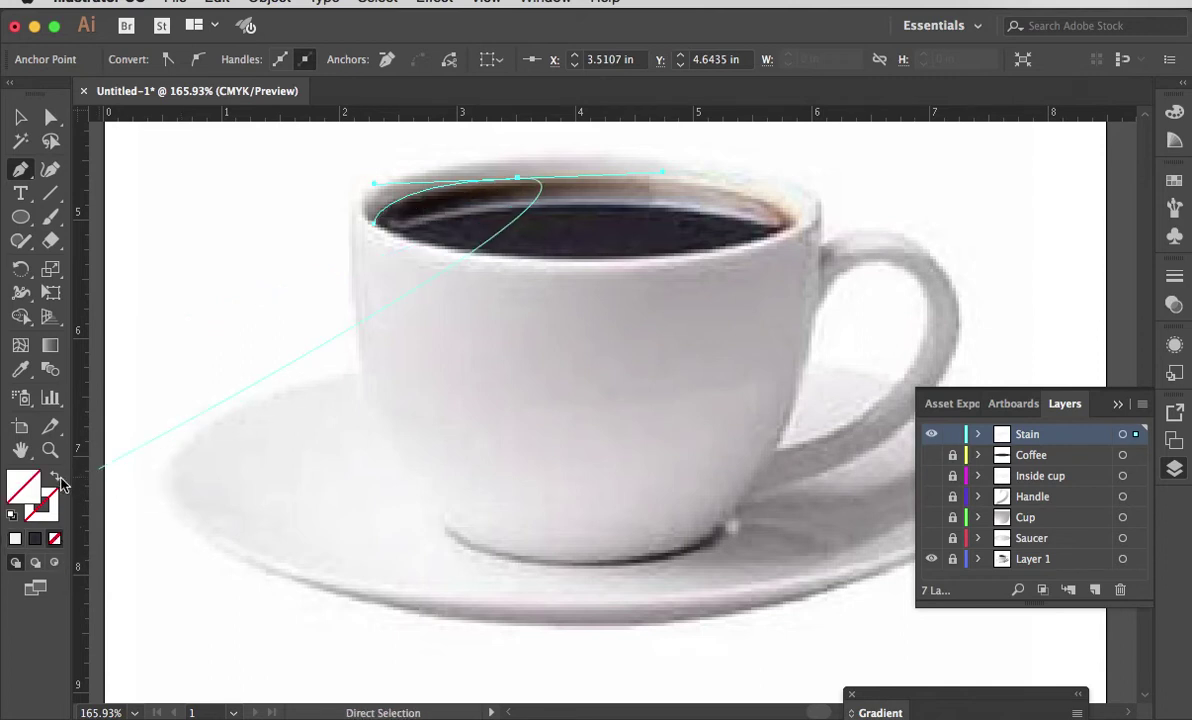
left_click(12, 515)
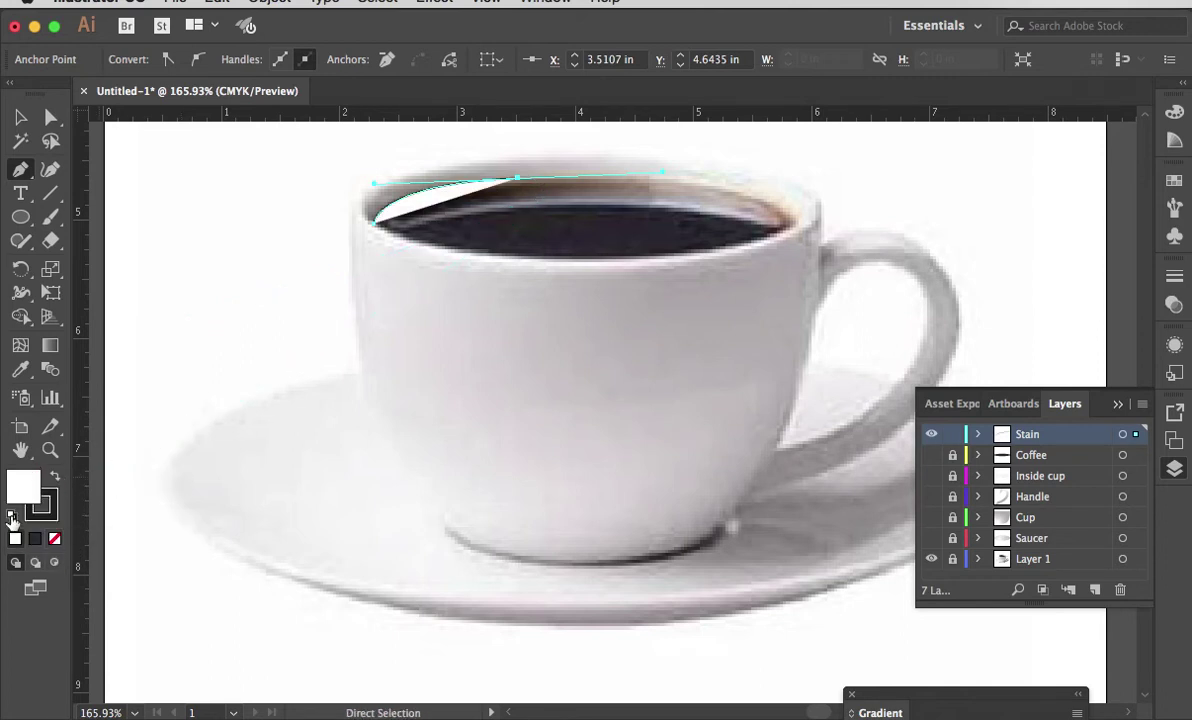
left_click(55, 540)
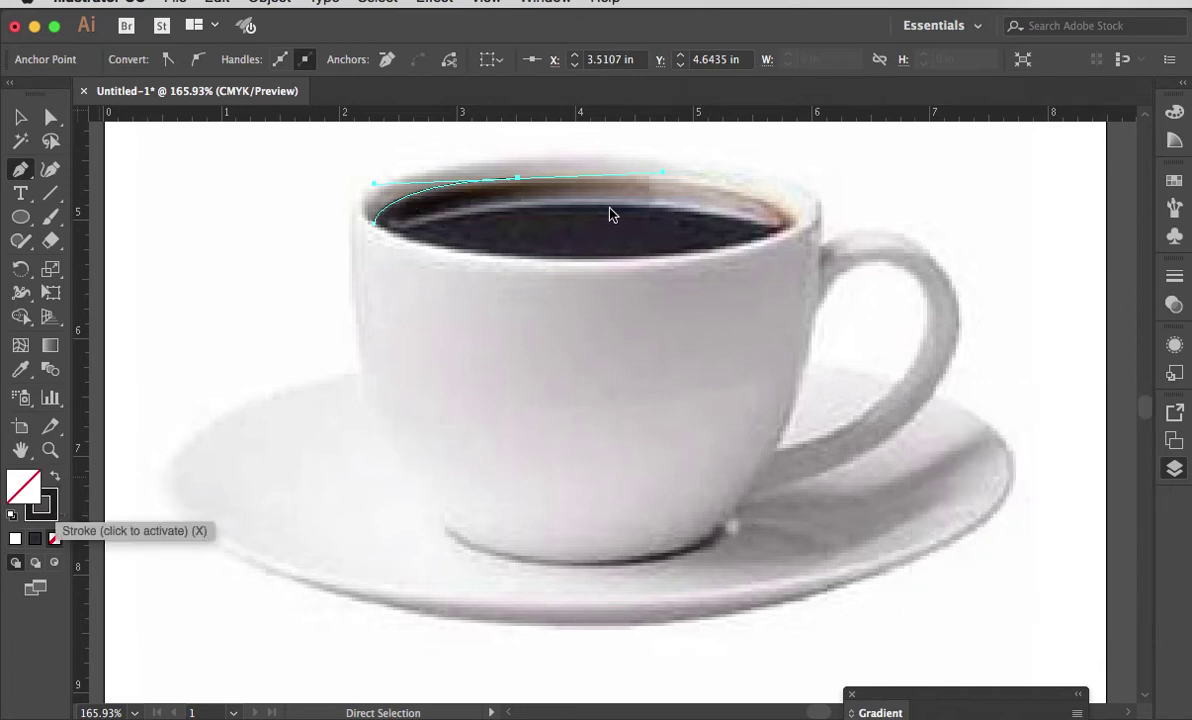
key("x")
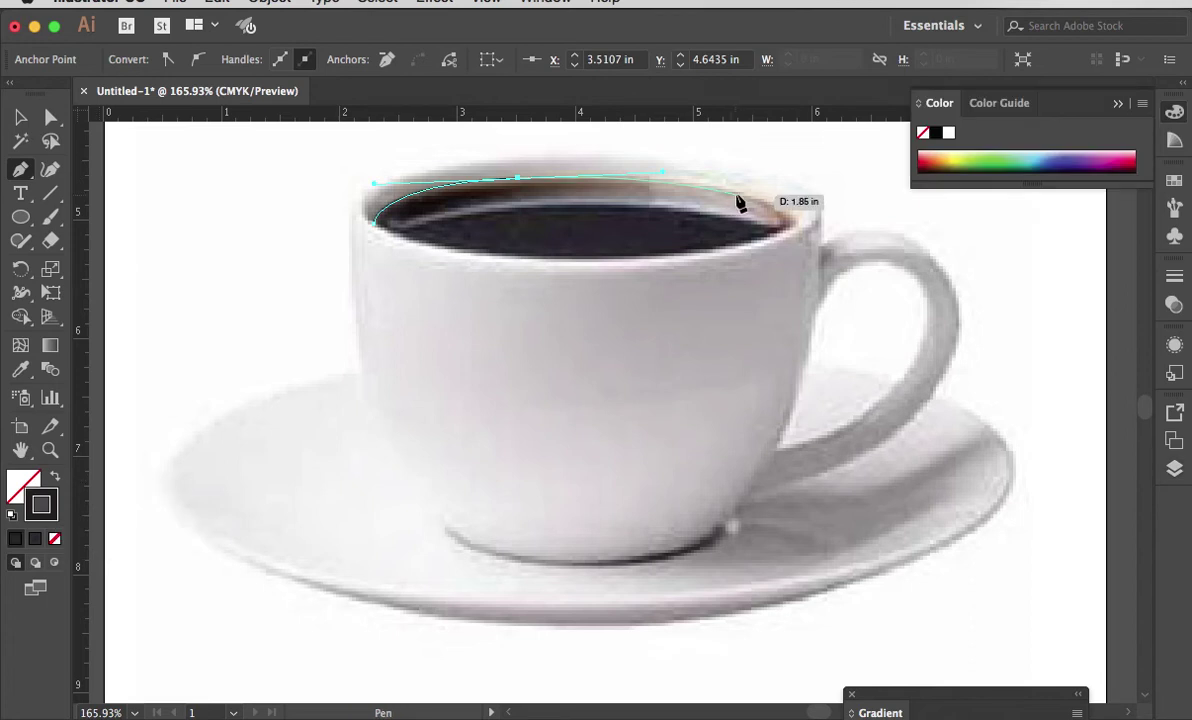
Continue the stain outline around the right end, back along the coffee's upper edge, and close it at the starting point.
left_click(749, 194)
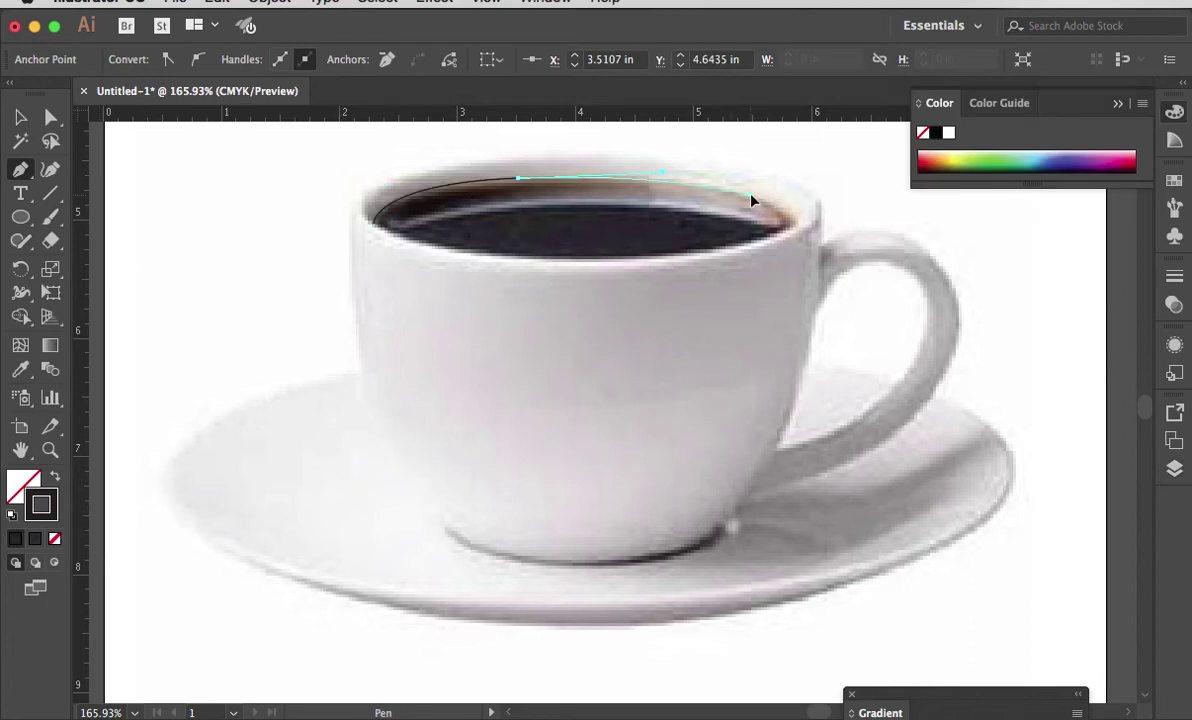
left_click(795, 229)
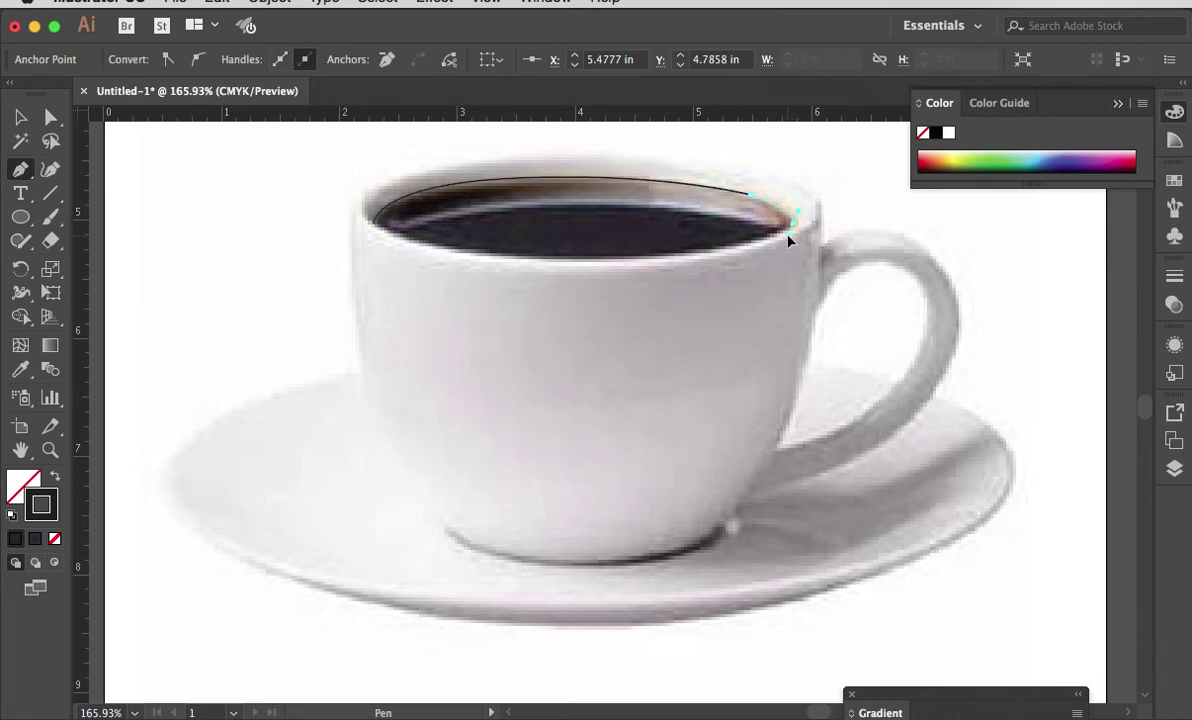
left_click_drag(790, 243, 673, 202)
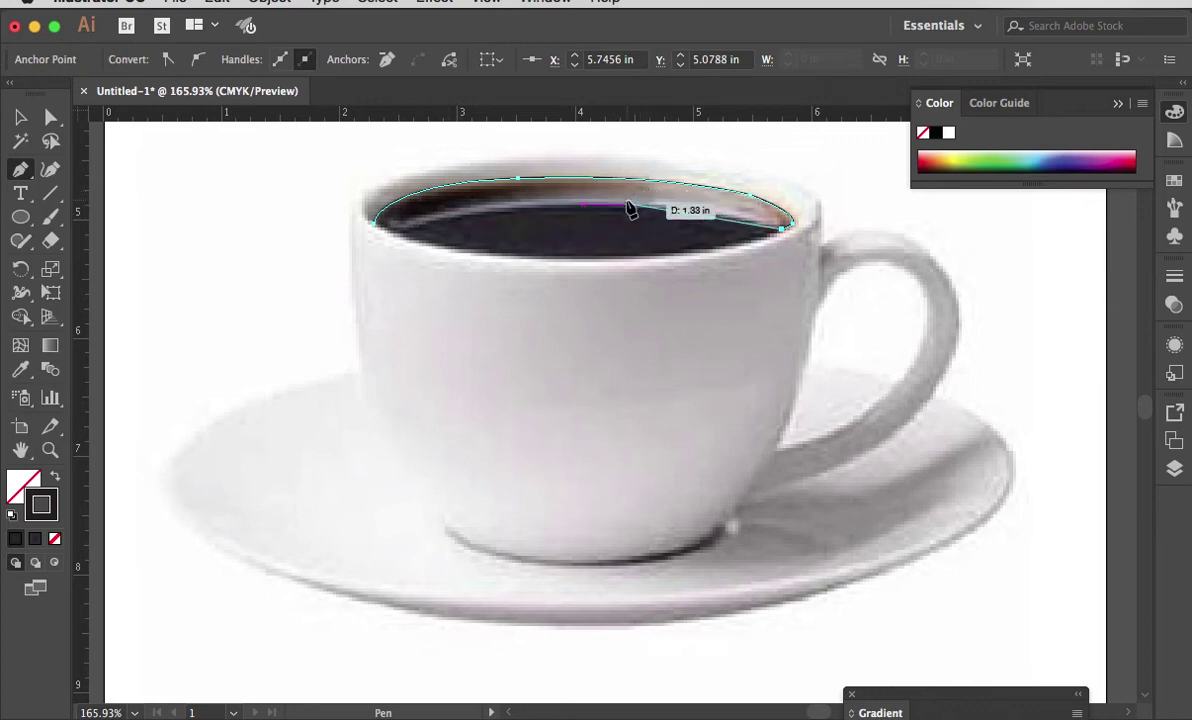
left_click_drag(628, 200, 509, 201)
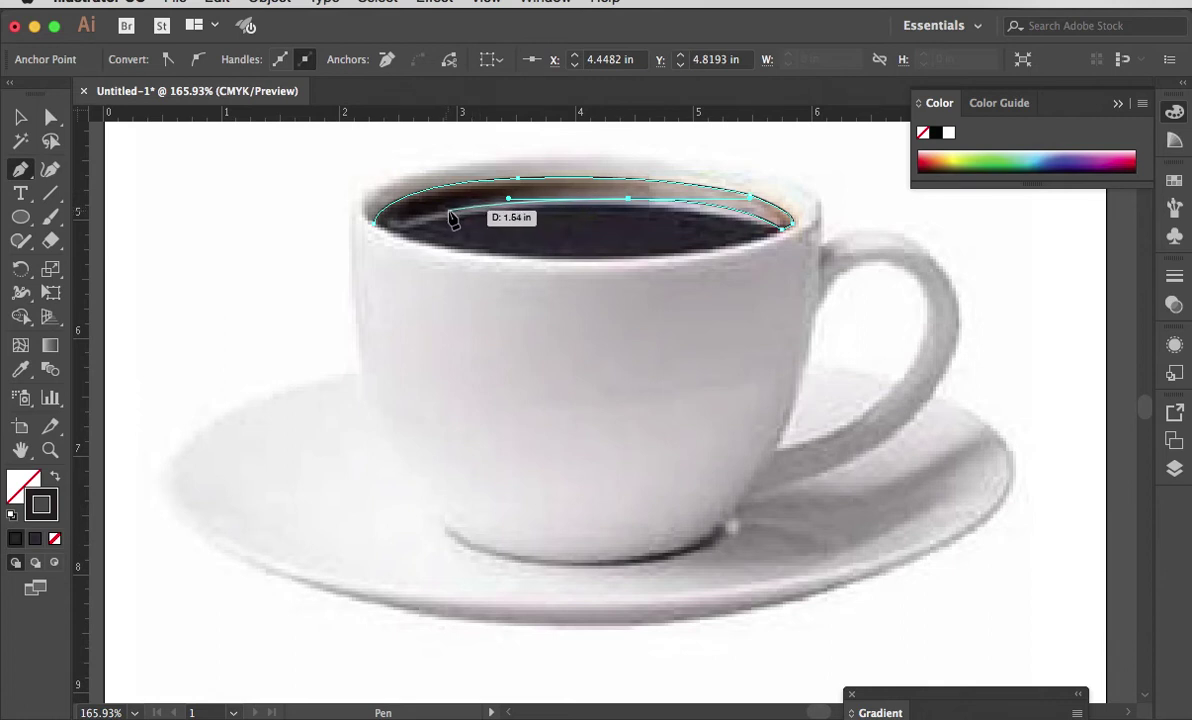
left_click(448, 211)
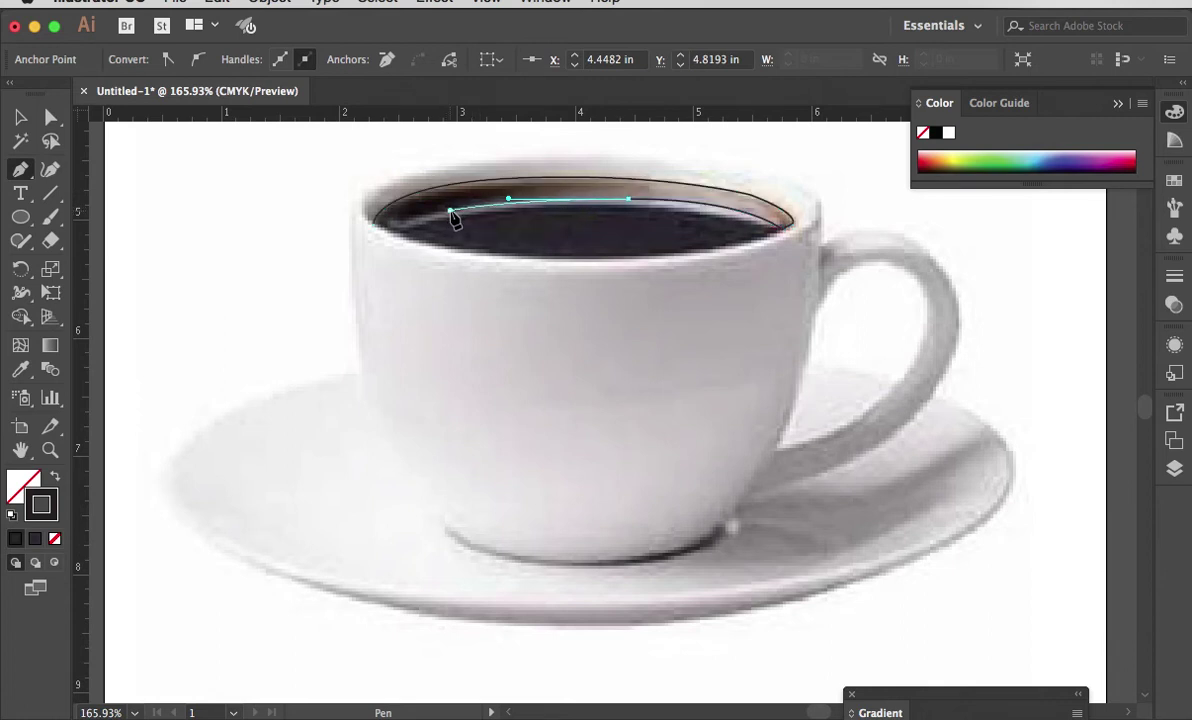
left_click(395, 230)
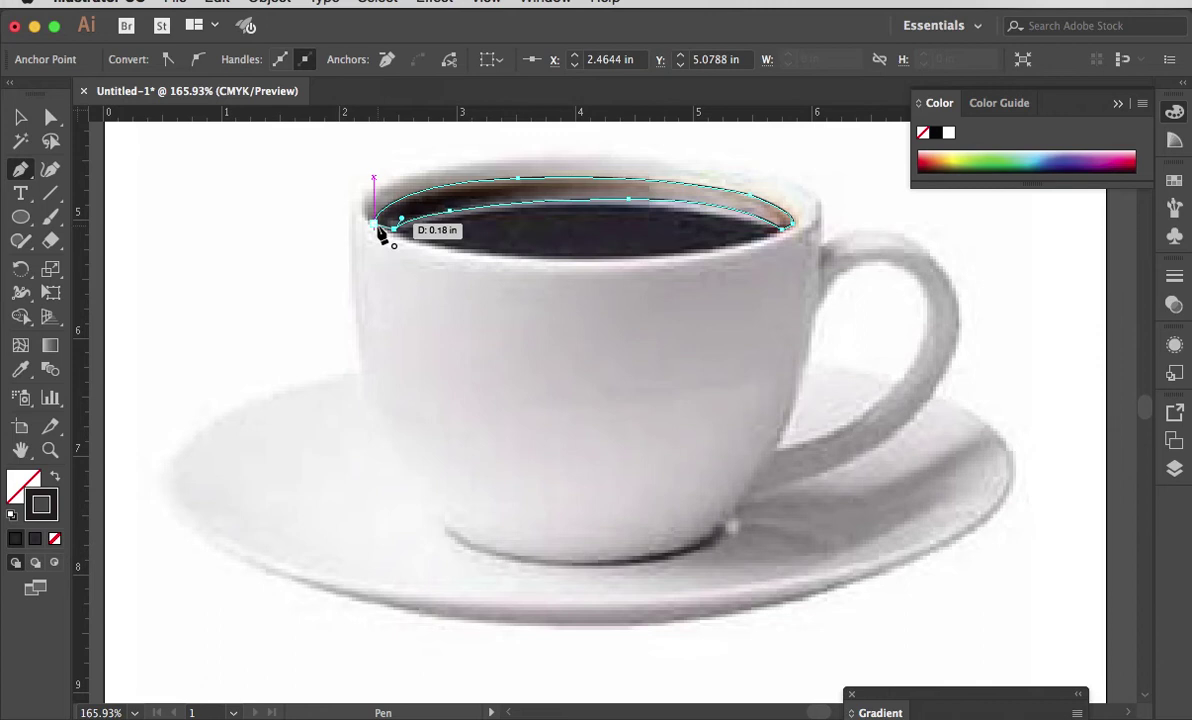
left_click(378, 228)
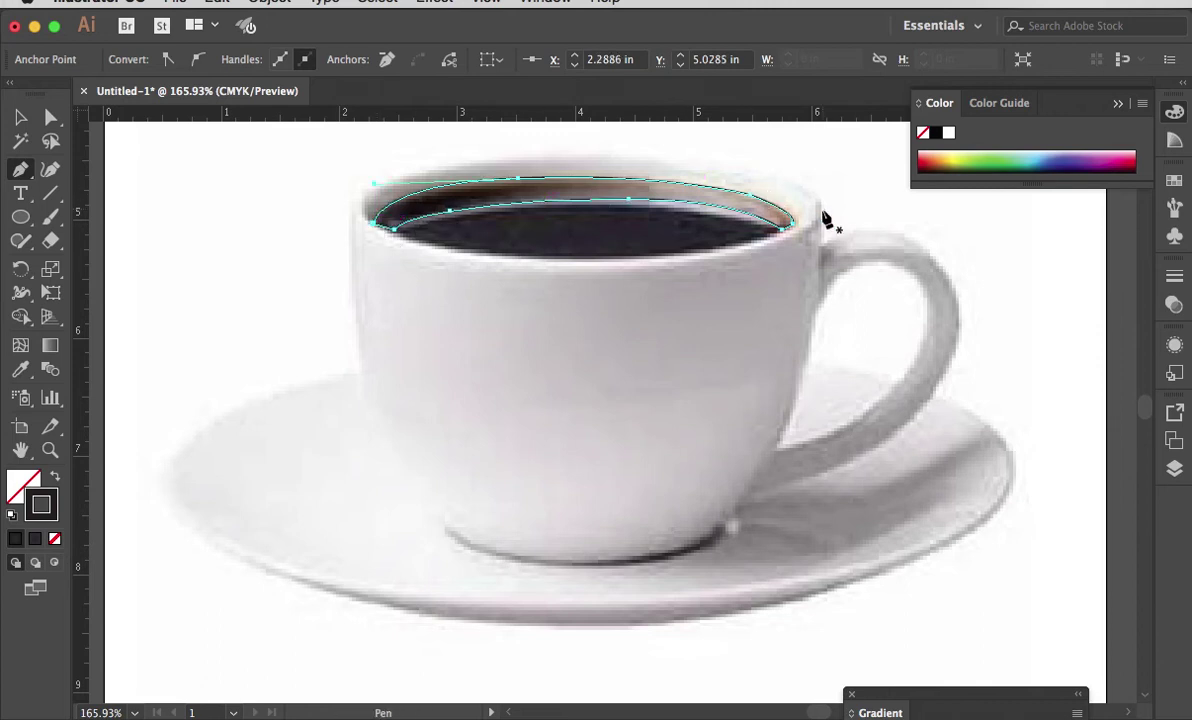
key("a")
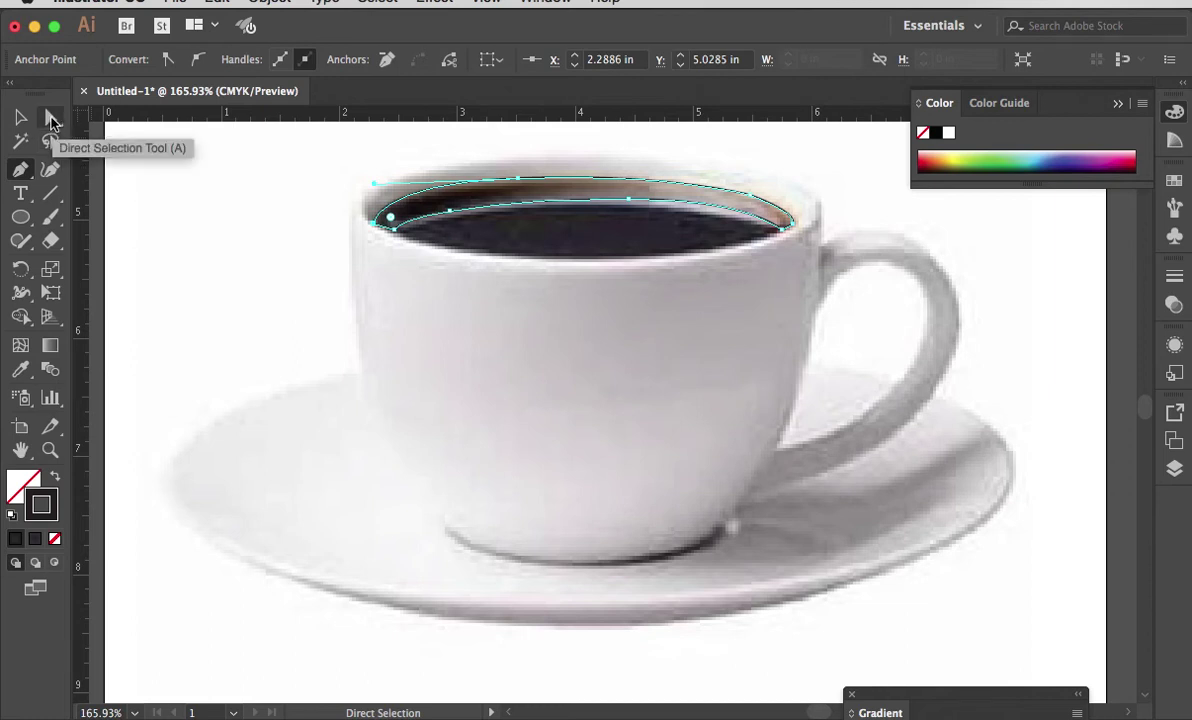
Check the curve handles on the stain path's upper and lower edge anchors with the Direct Selection tool.
left_click(52, 119)
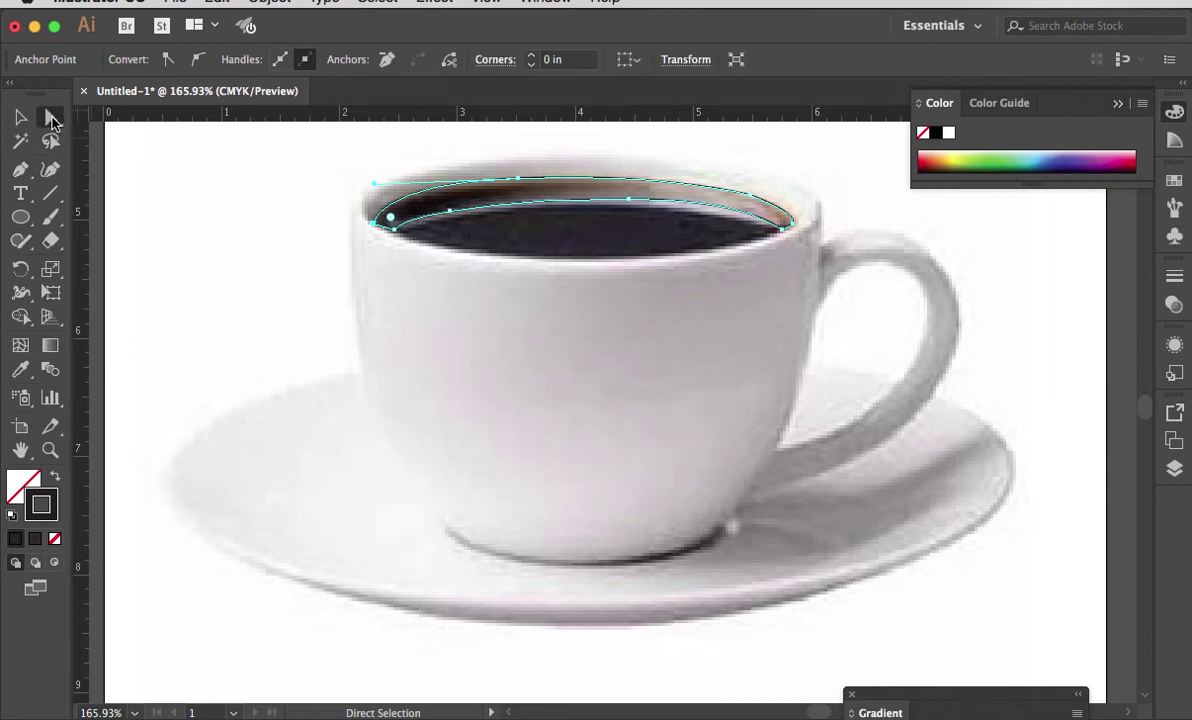
left_click(518, 180)
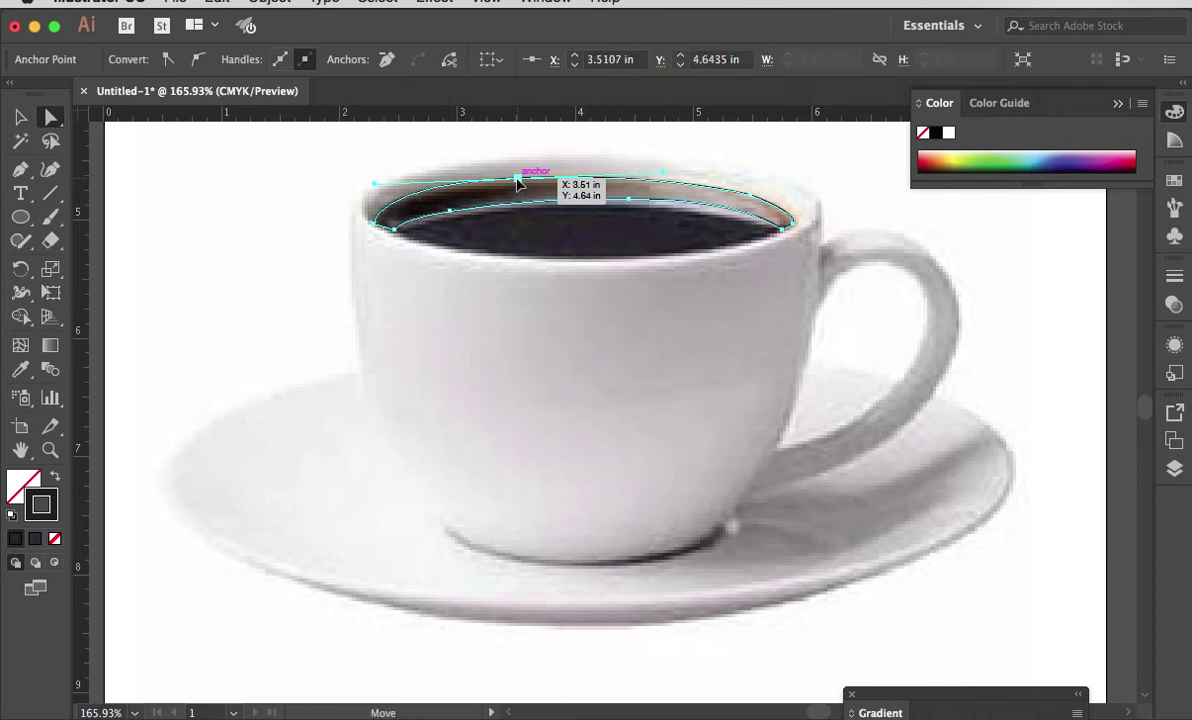
left_click_drag(518, 180, 518, 180)
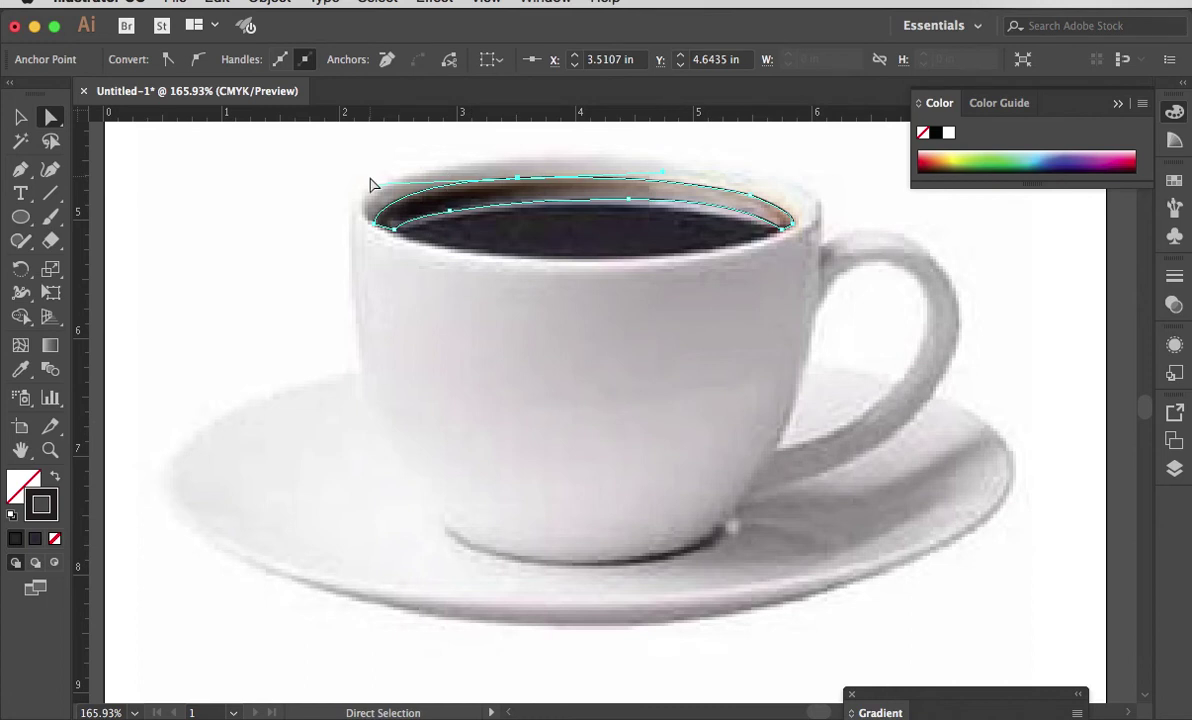
left_click(752, 199)
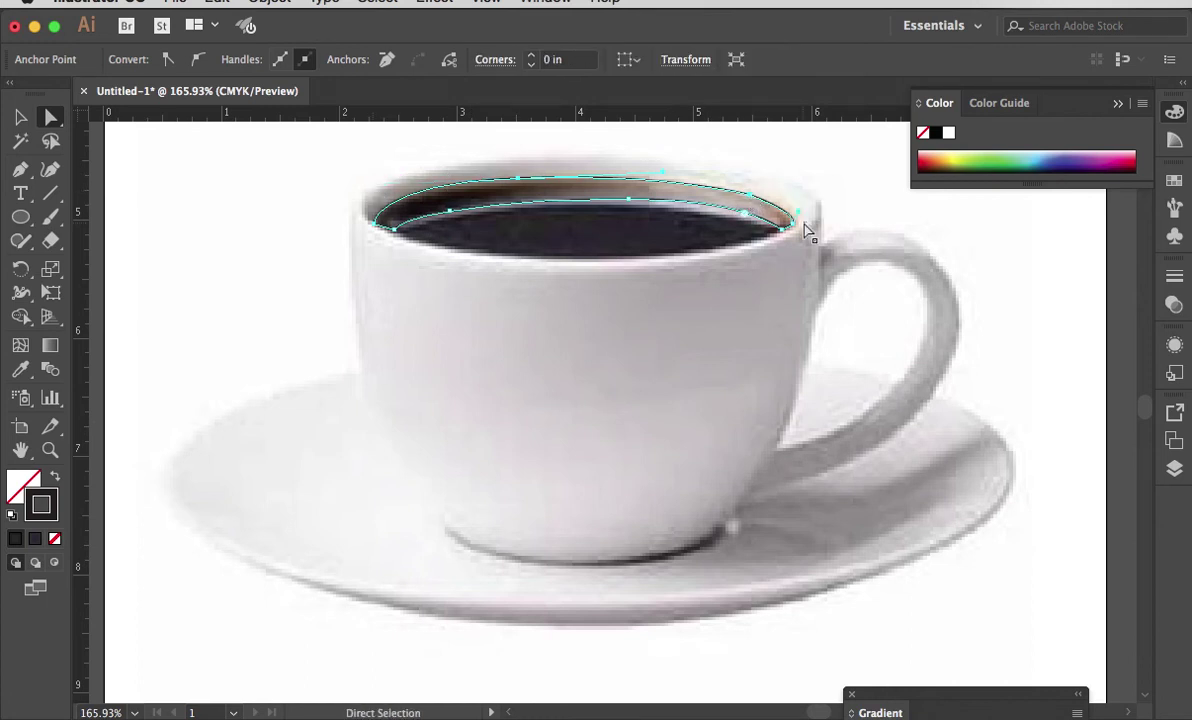
left_click_drag(745, 222, 628, 200)
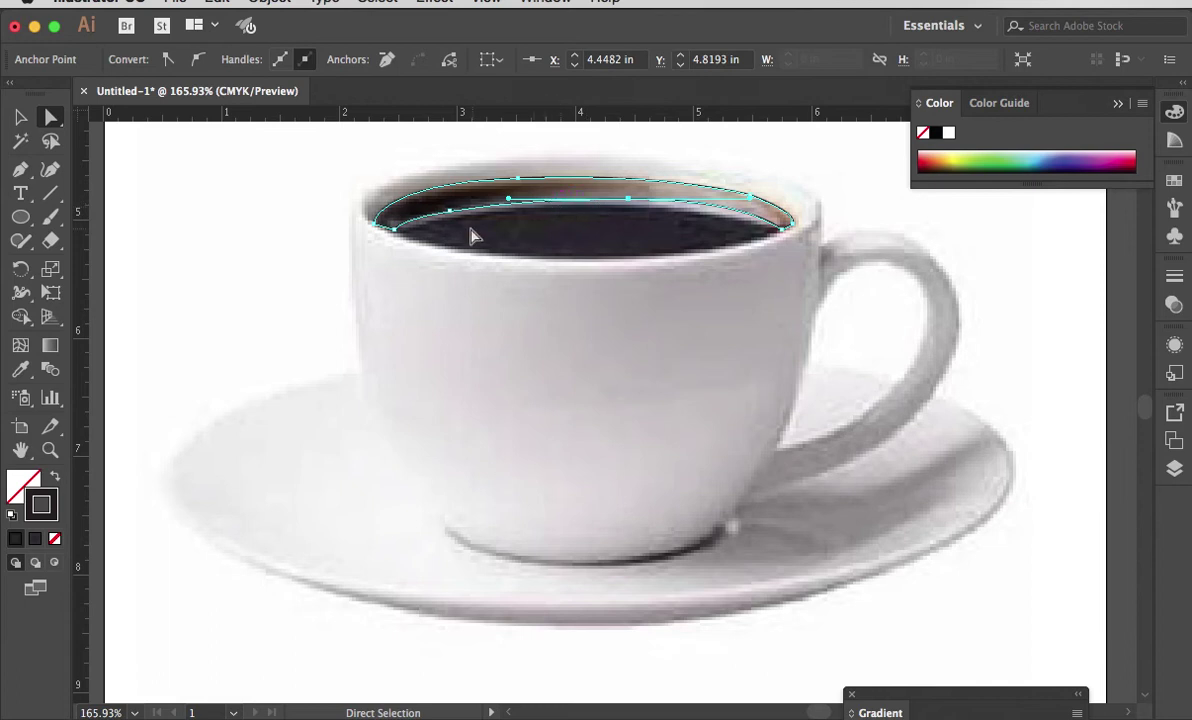
Move the stain outline's lower-left corner anchor to about X 2.44 in, Y 5.12 in on the coffee's edge and pull its curve handle upward.
left_click(393, 232)
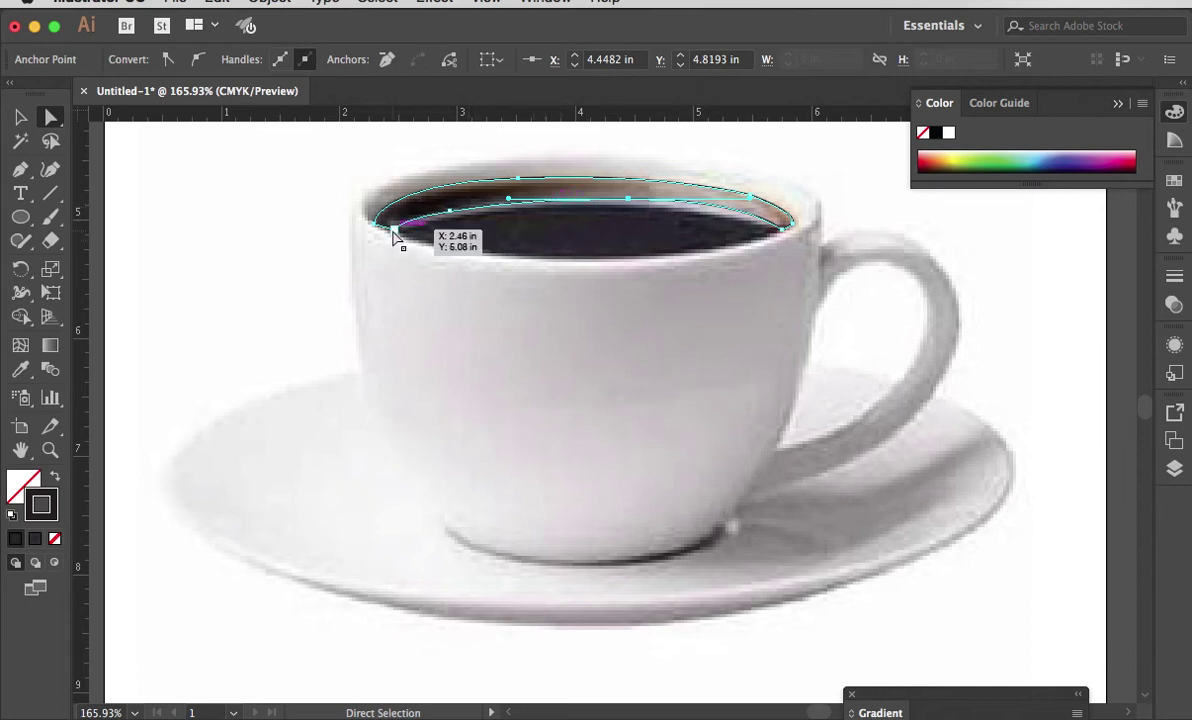
left_click(49, 454)
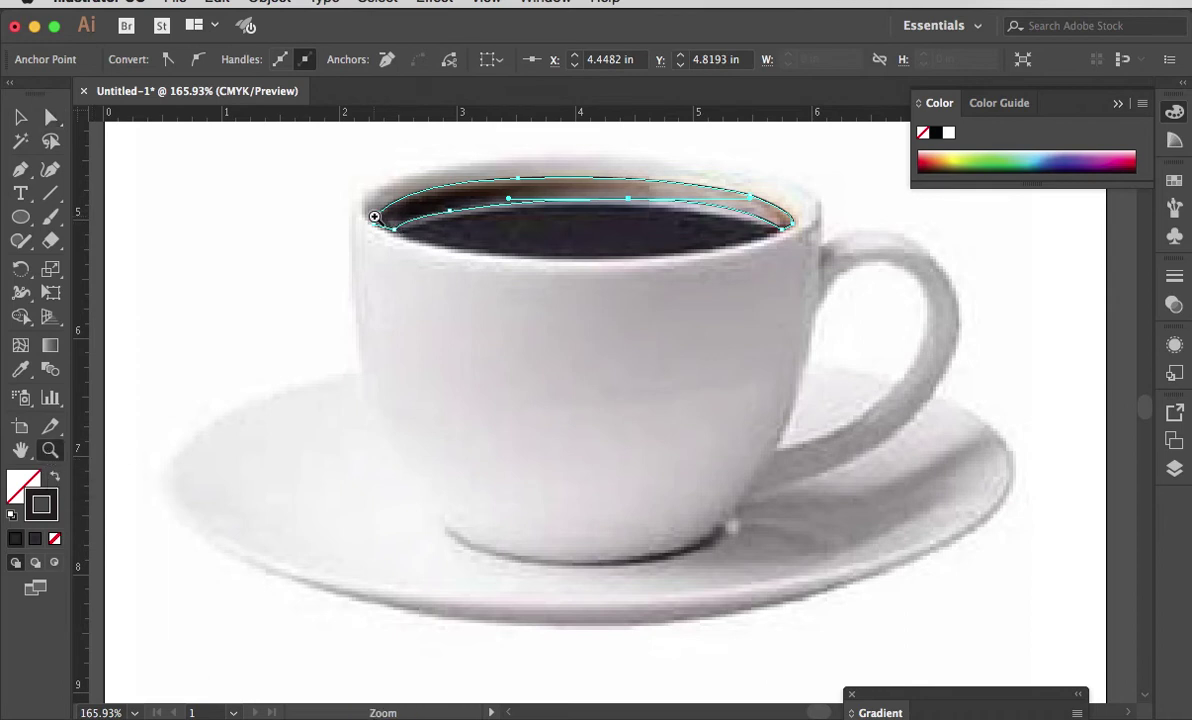
left_click_drag(370, 216, 420, 256)
key("a")
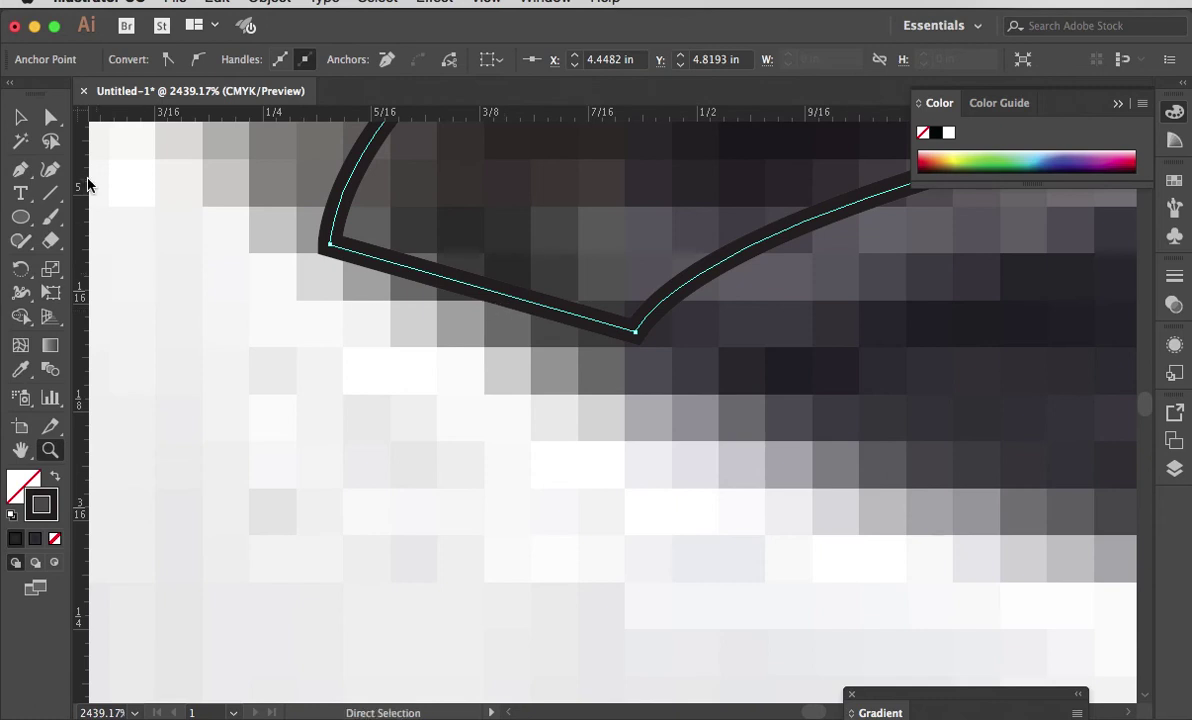
left_click(52, 119)
left_click(636, 335)
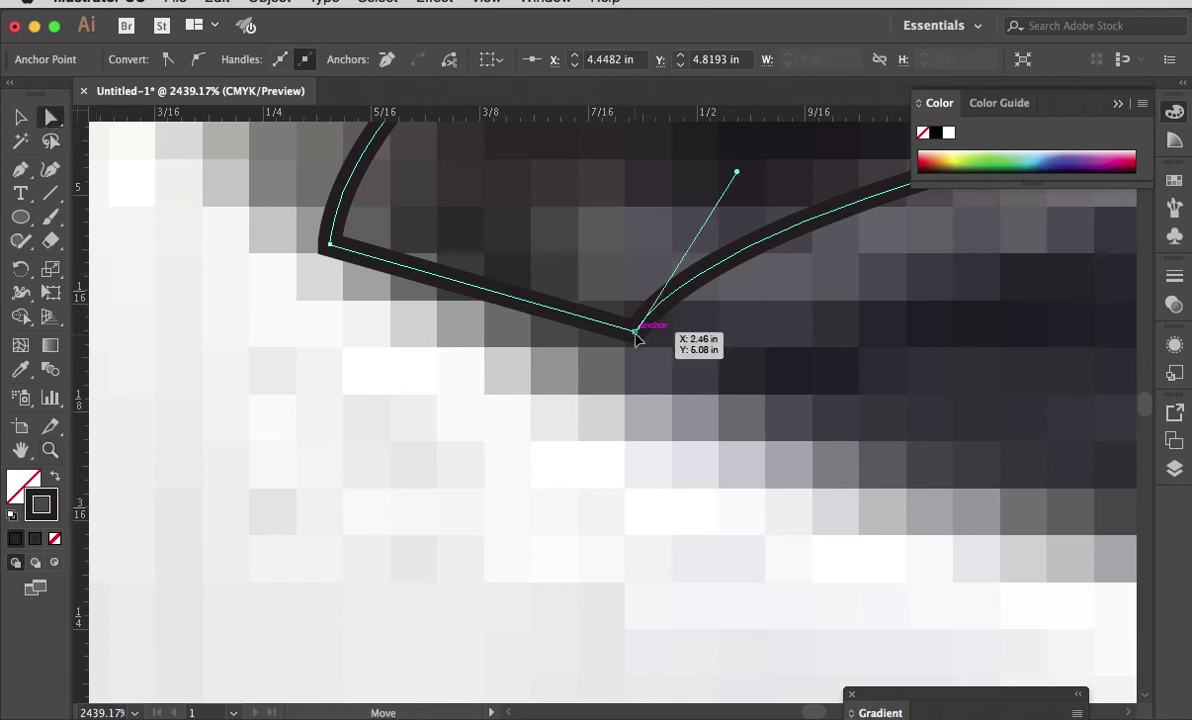
left_click_drag(636, 335, 587, 398)
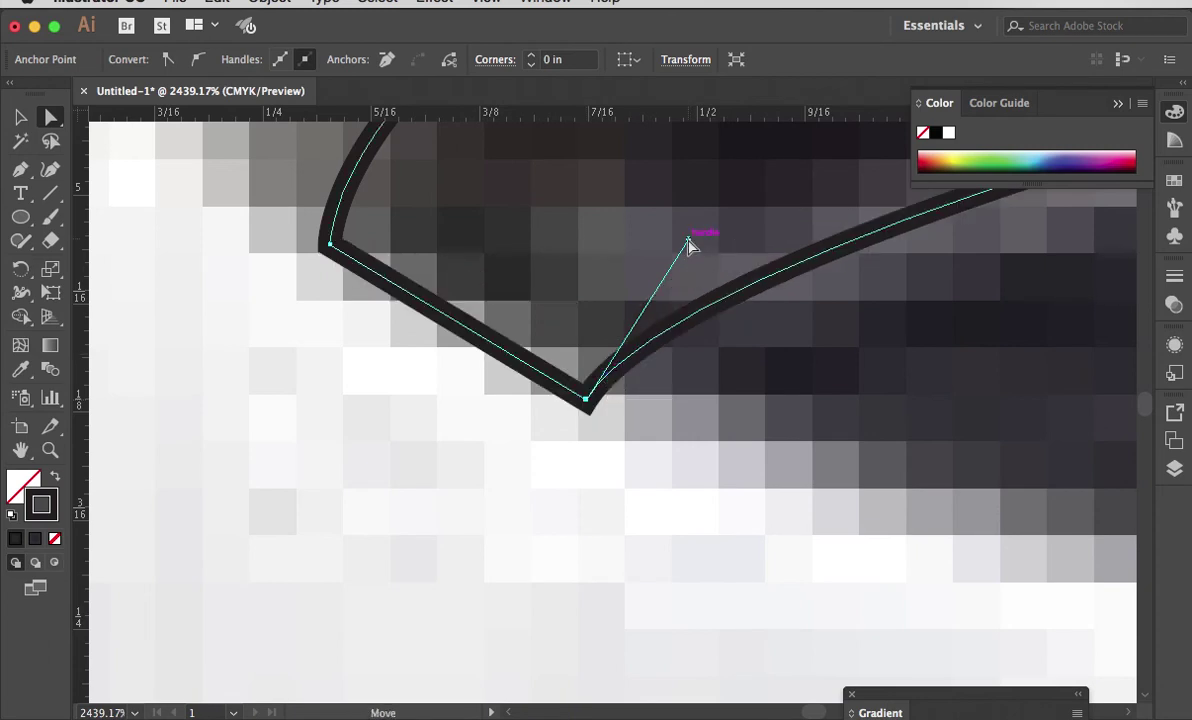
left_click_drag(688, 240, 681, 172)
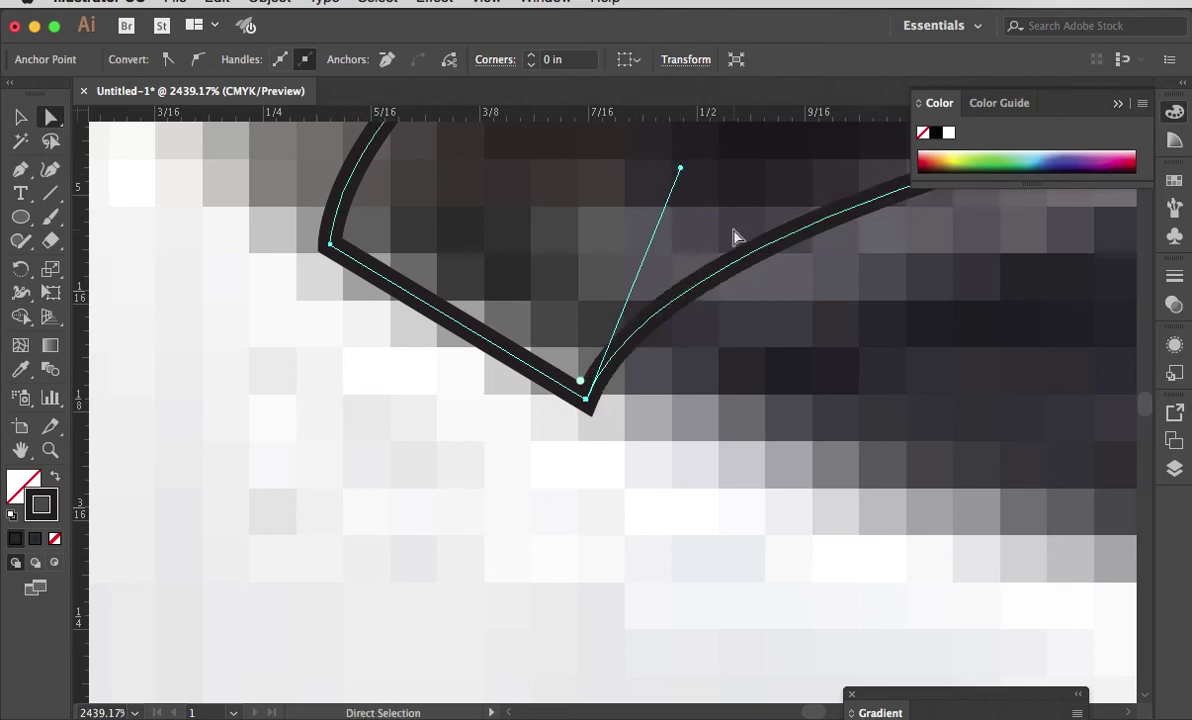
Fill the stain shape with a near-black tone sampled from the dark left part of the photo's stain, leaving no stroke.
key("v")
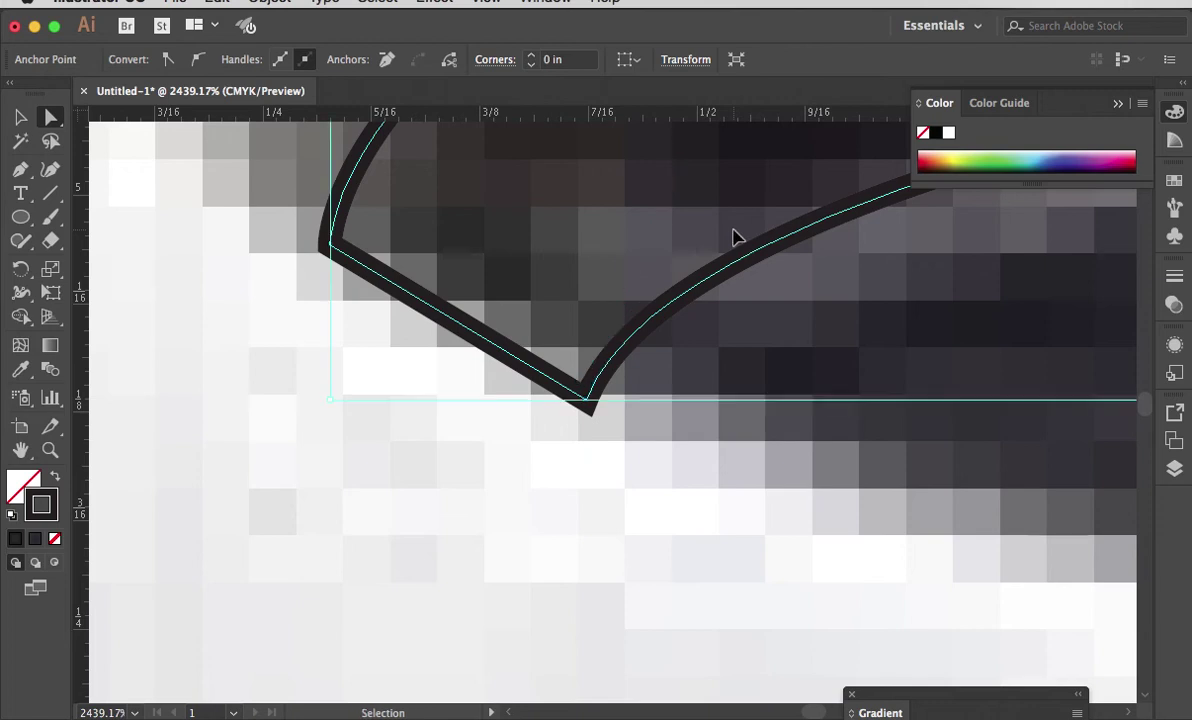
key("super+minus")
key("super+minus")
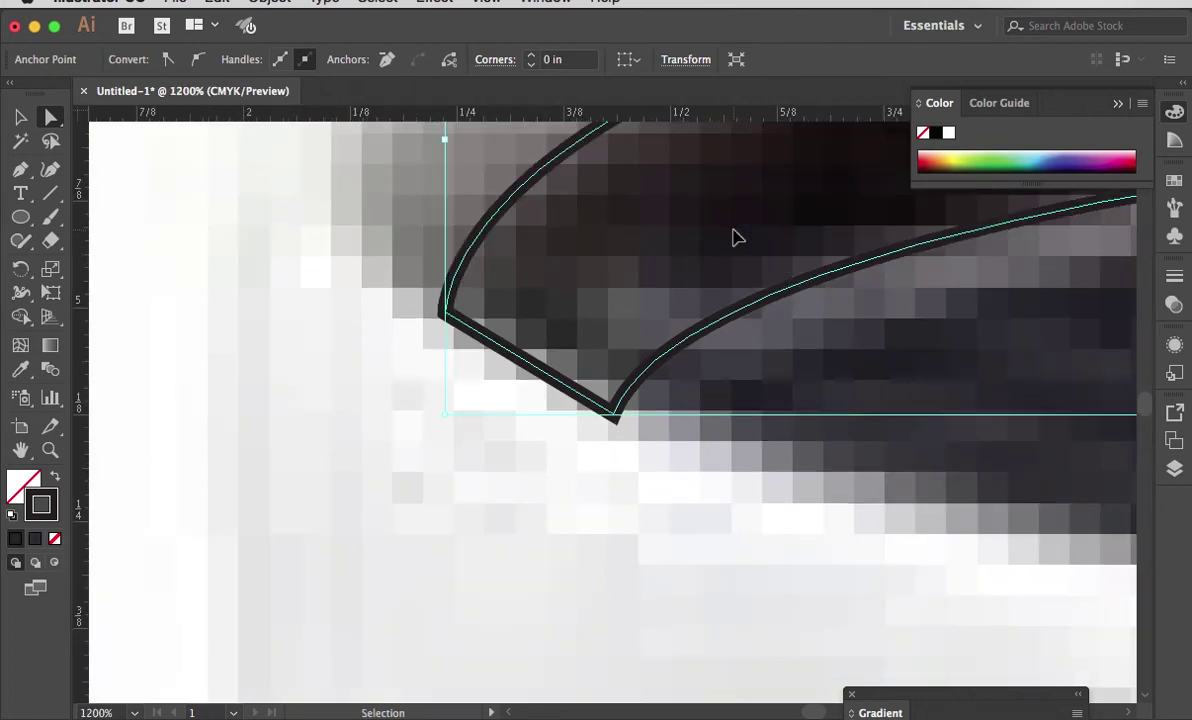
key("super+minus")
key("super+minus")
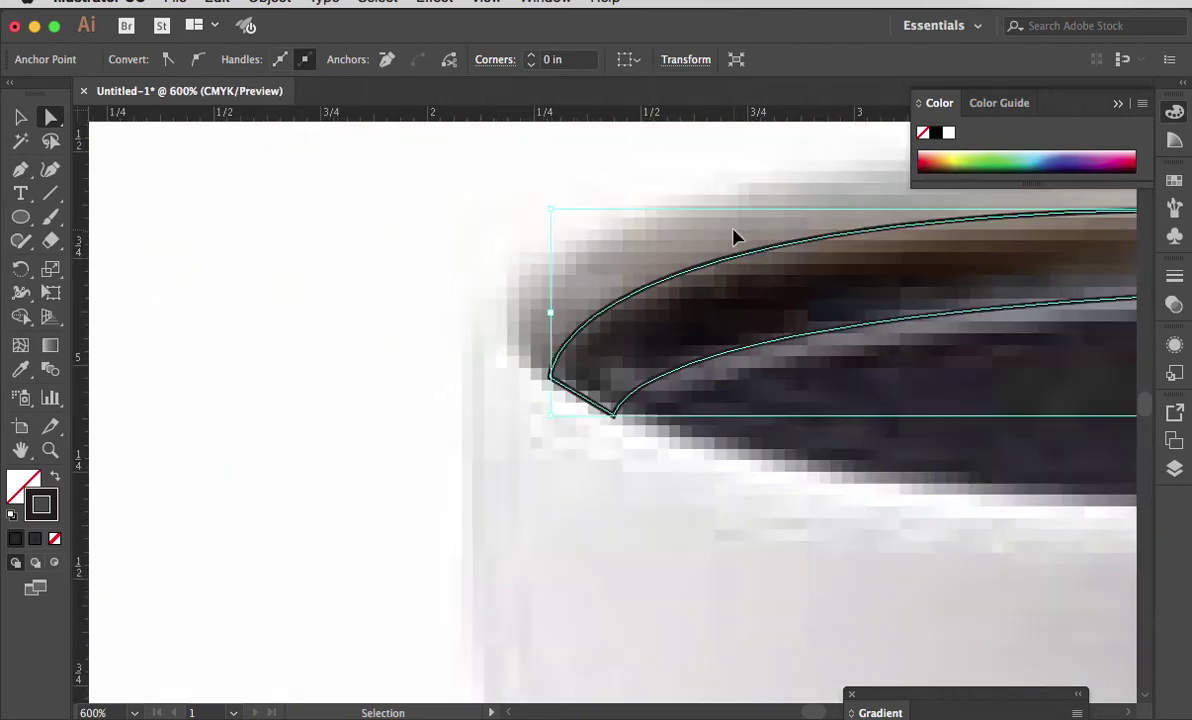
key("super+minus")
key("super+minus")
key("super+minus")
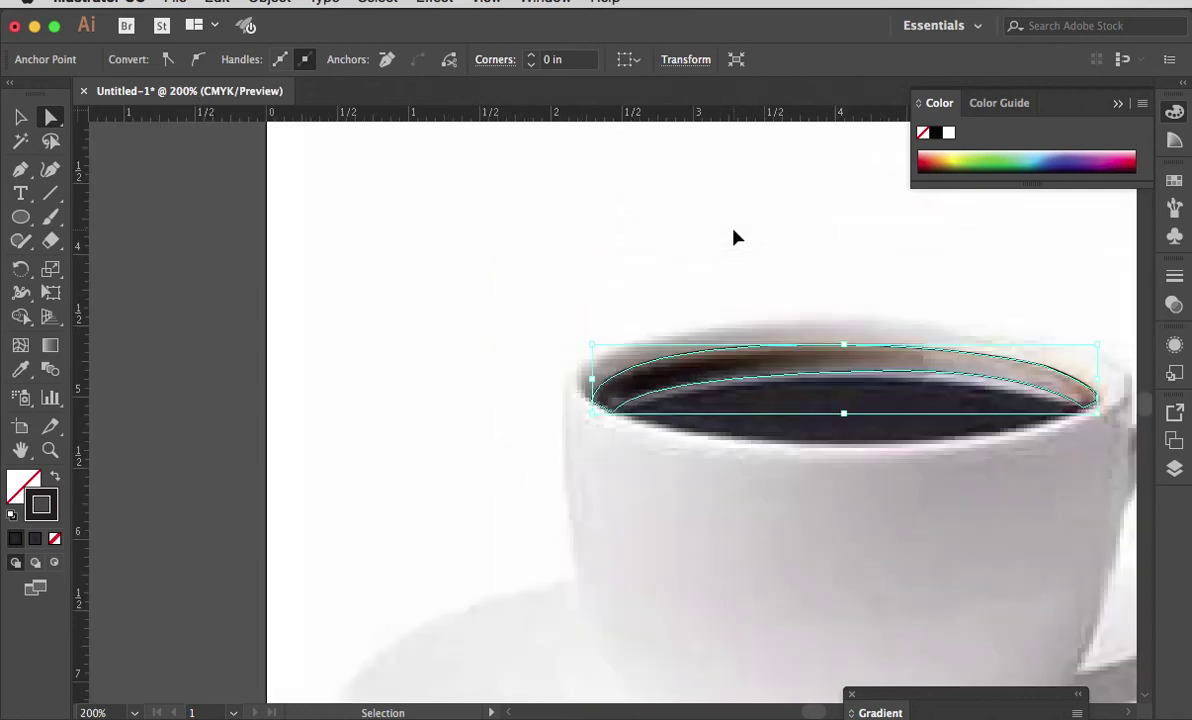
key("a")
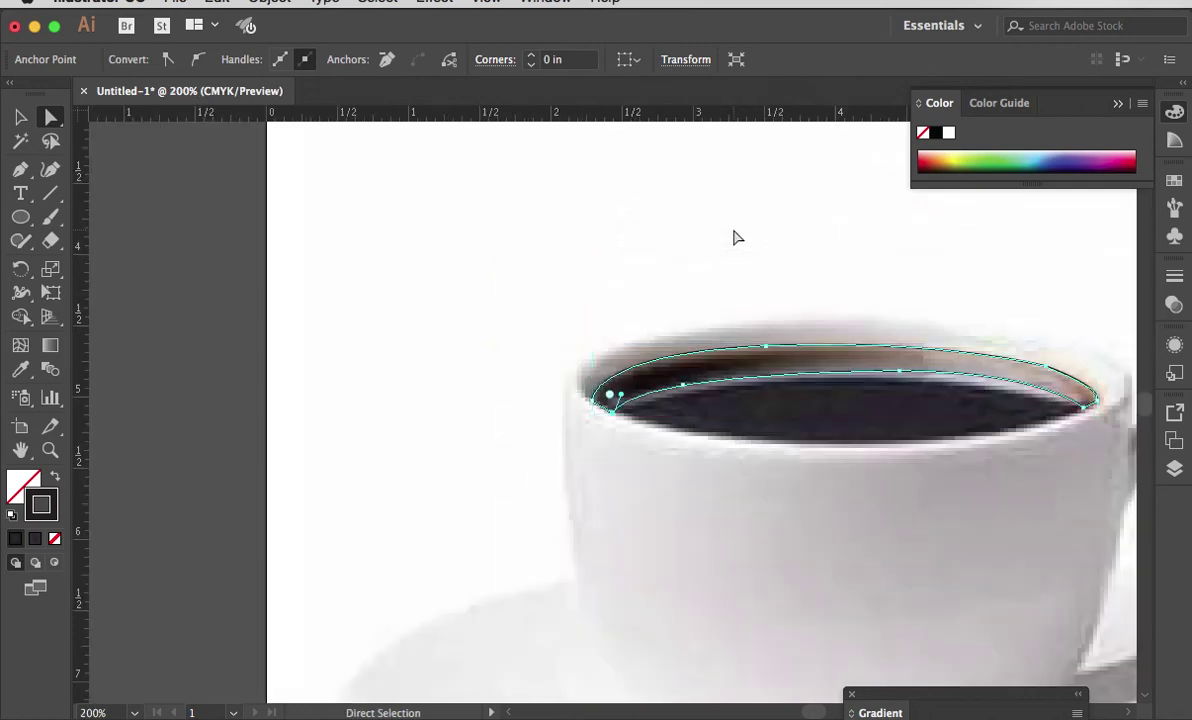
key("super+0")
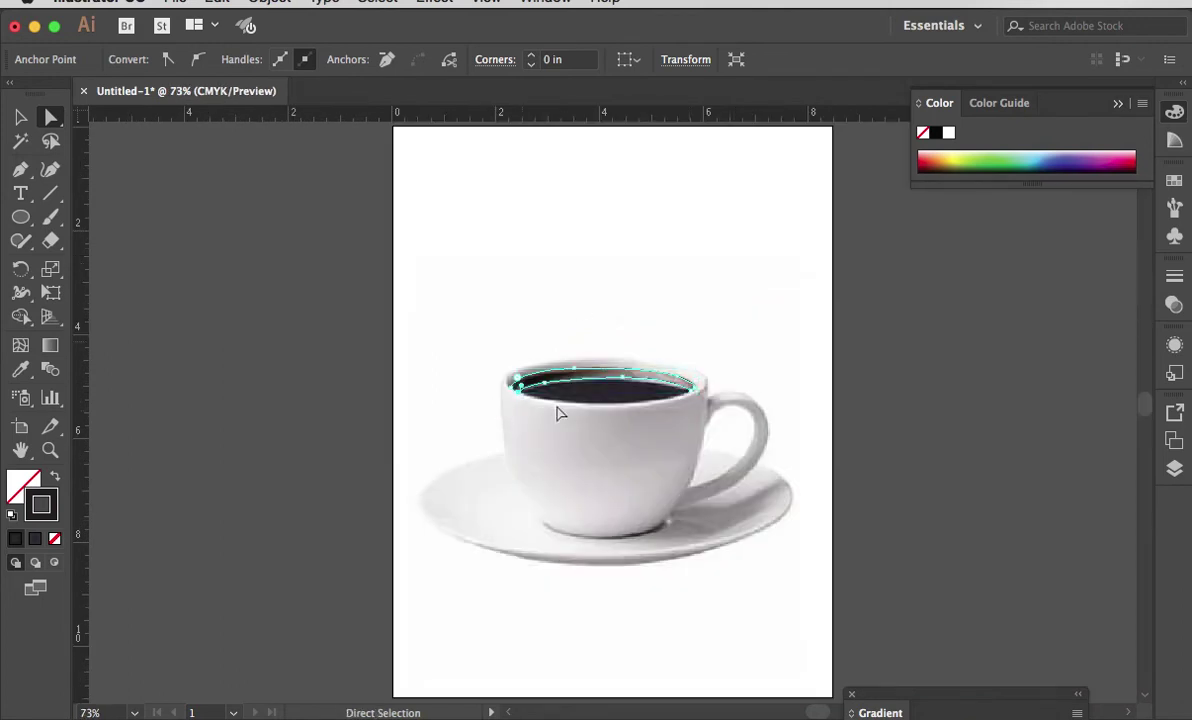
left_click(50, 450)
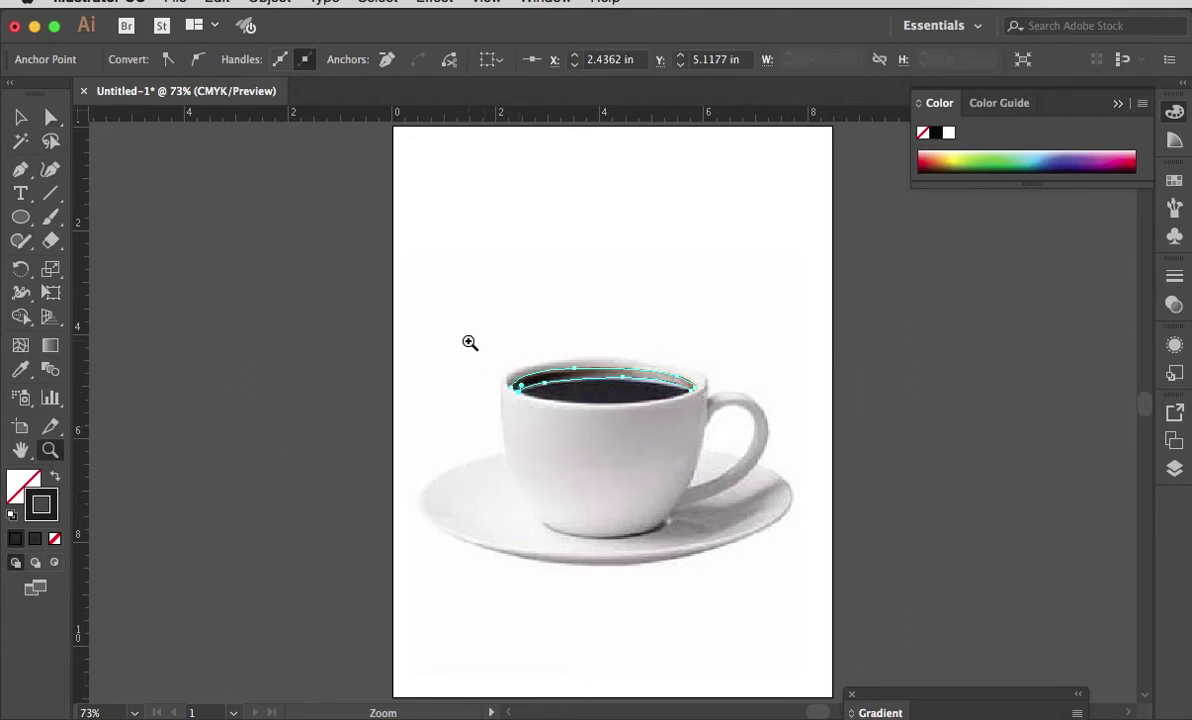
left_click_drag(463, 339, 780, 579)
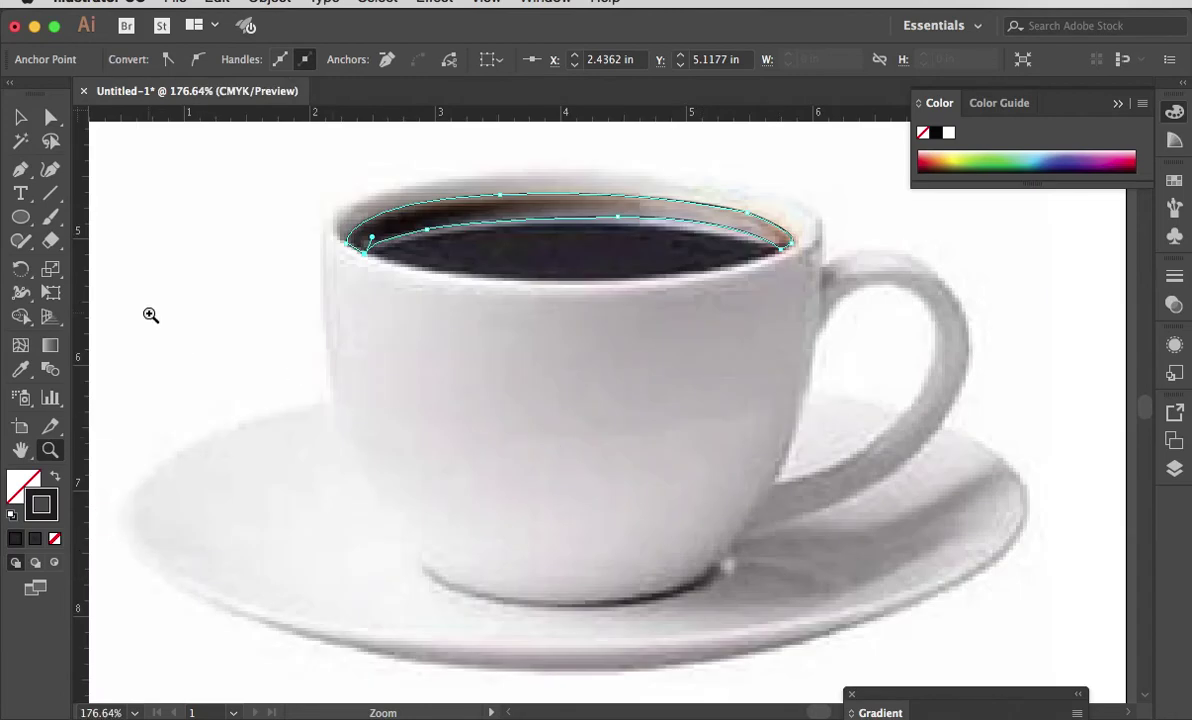
left_click(20, 369)
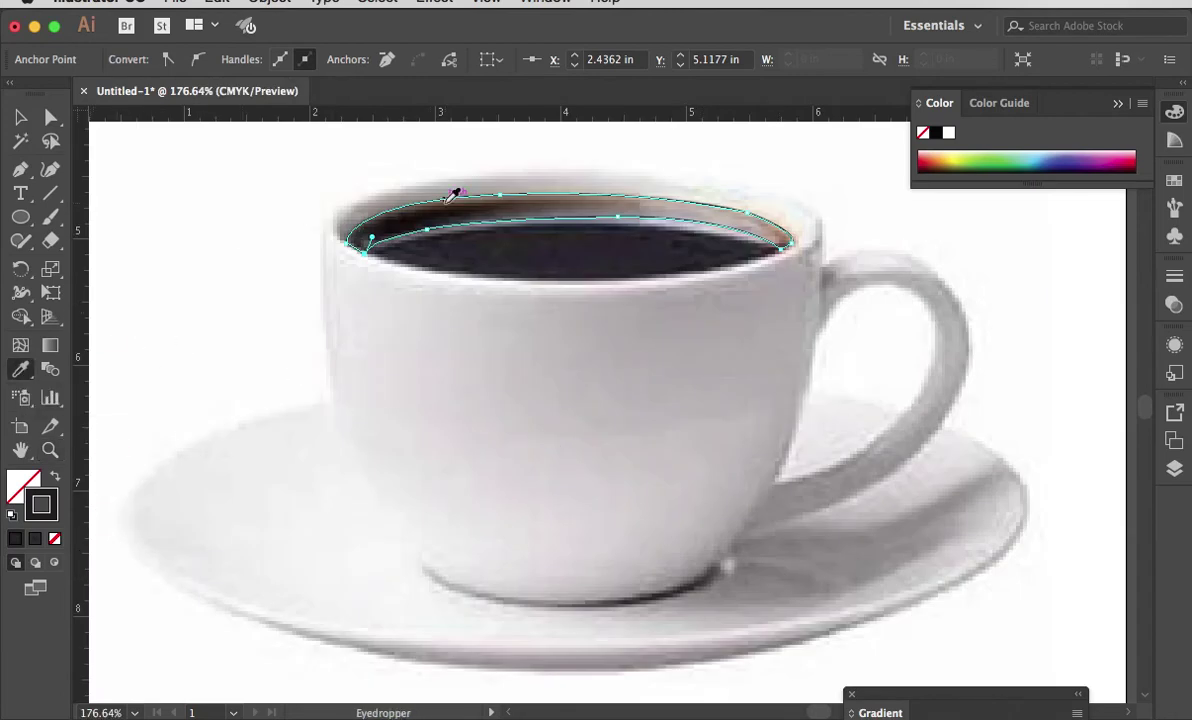
left_click(398, 200)
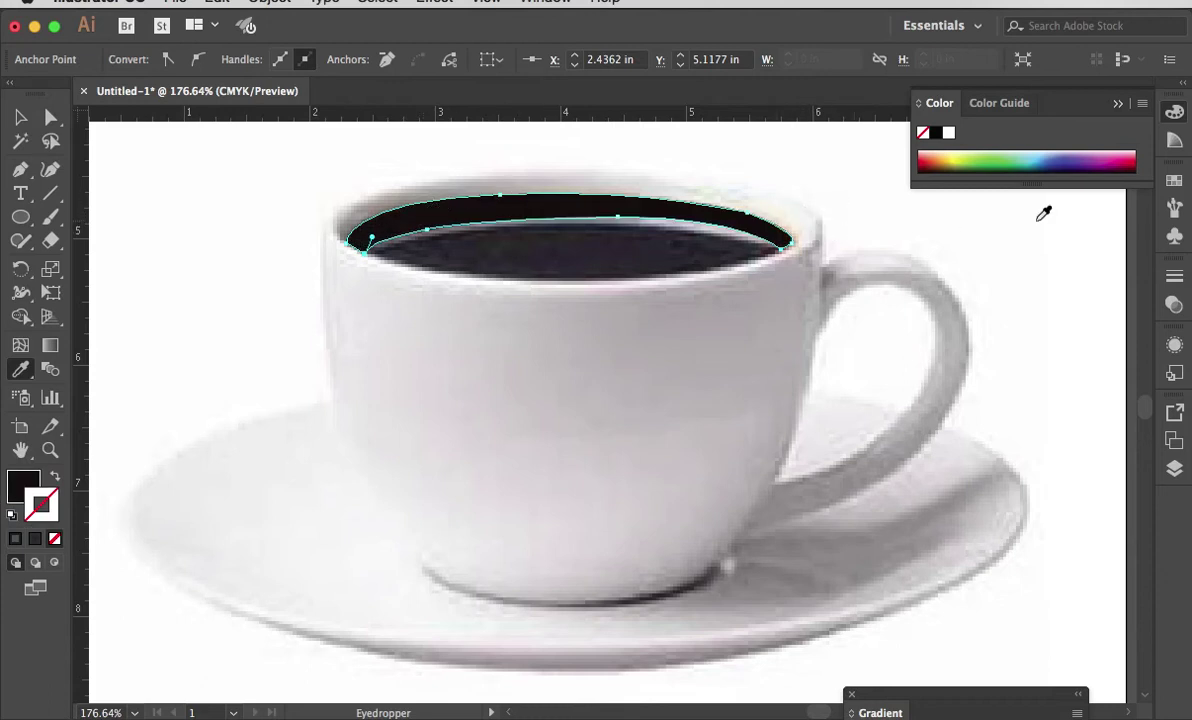
Give the stain a linear gradient with the sampled near-black as a stop at about 52%, and delete the gradient's right-end stop.
left_click_drag(938, 700, 947, 362)
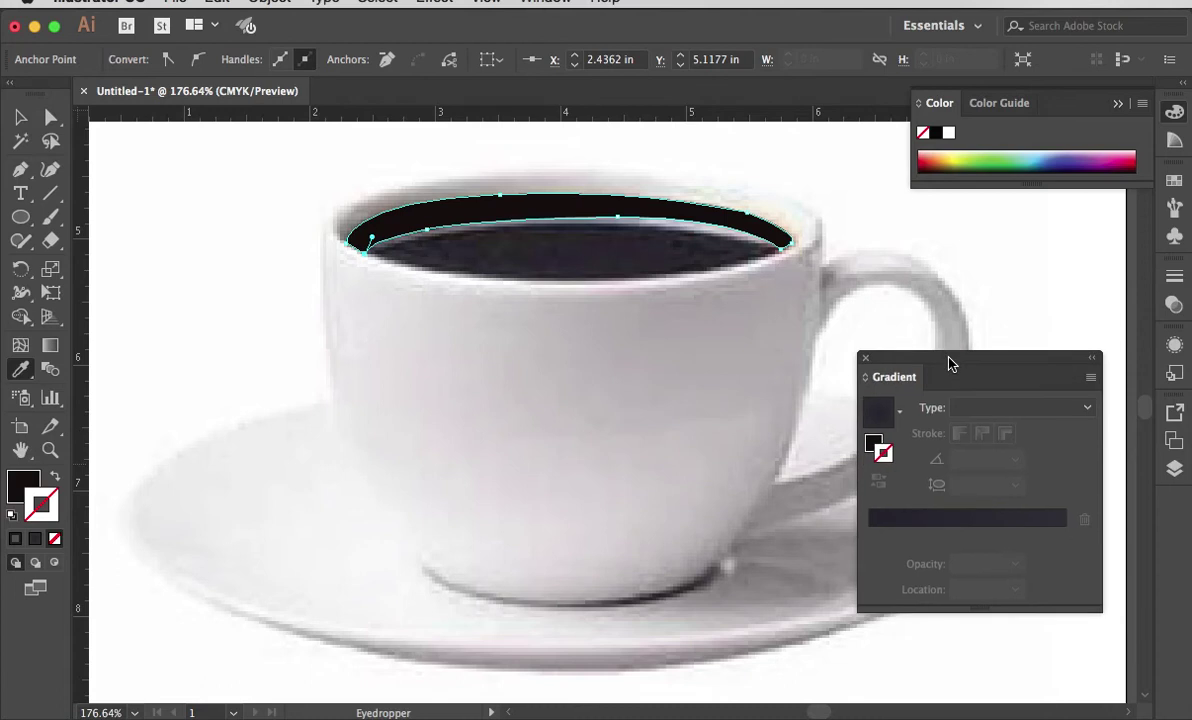
left_click(873, 445)
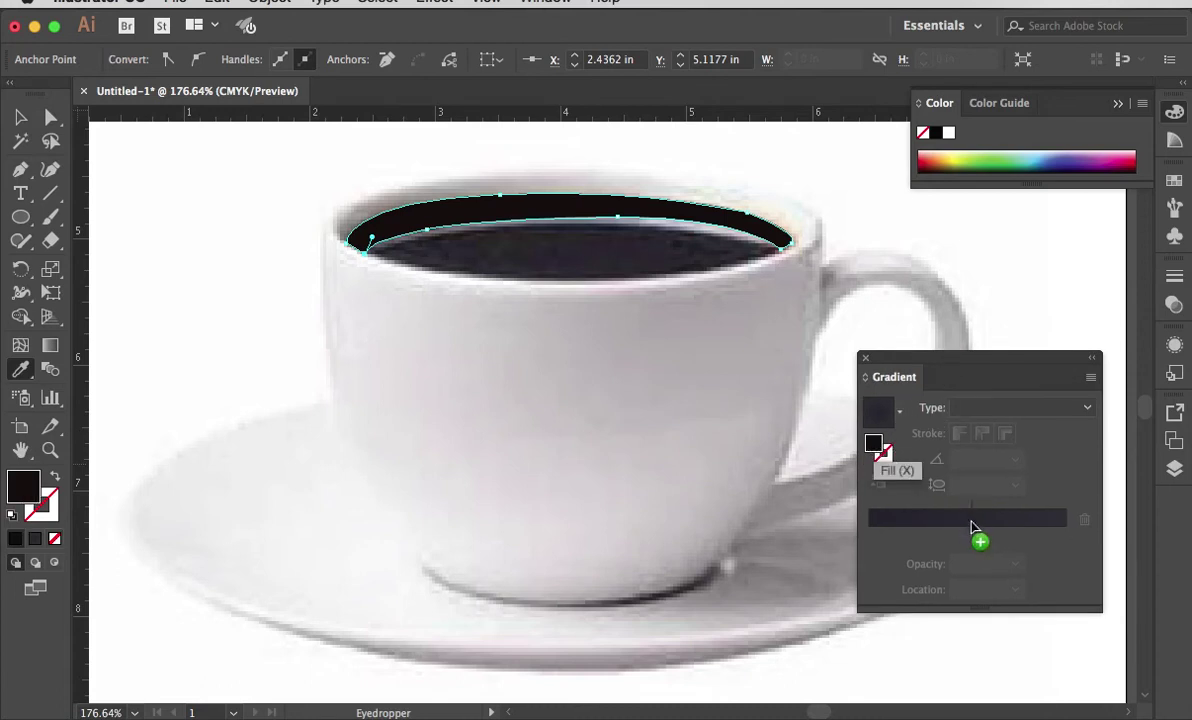
left_click(971, 527)
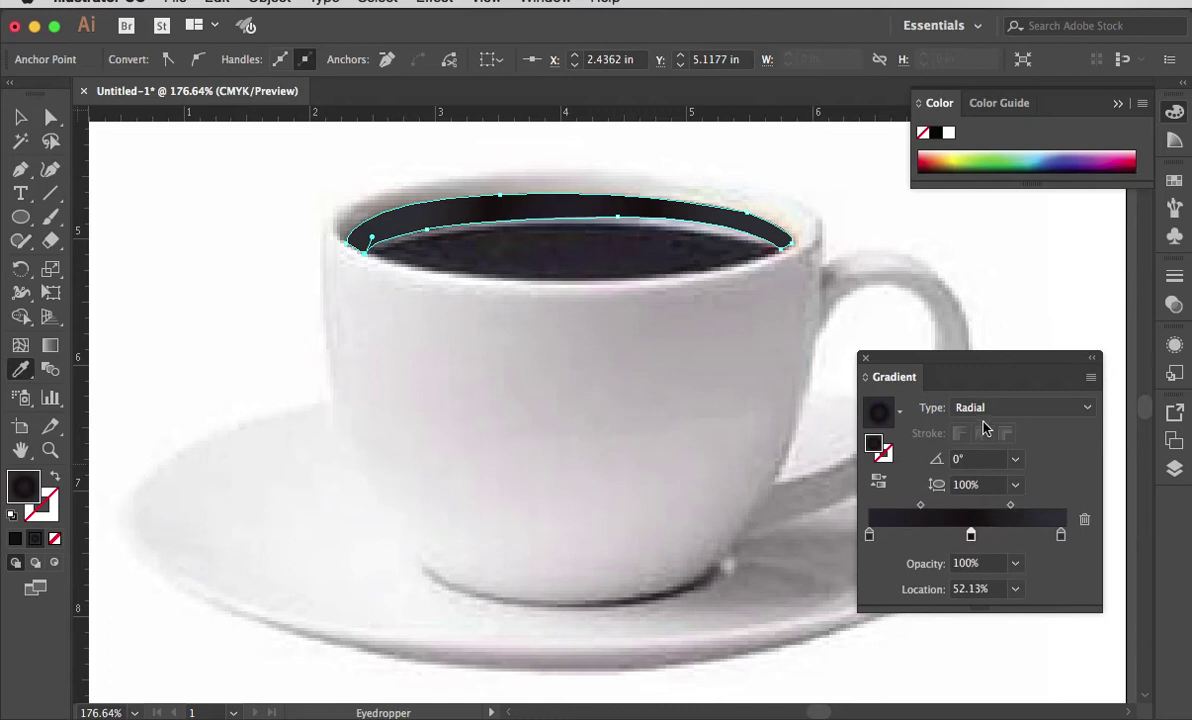
left_click(1086, 409)
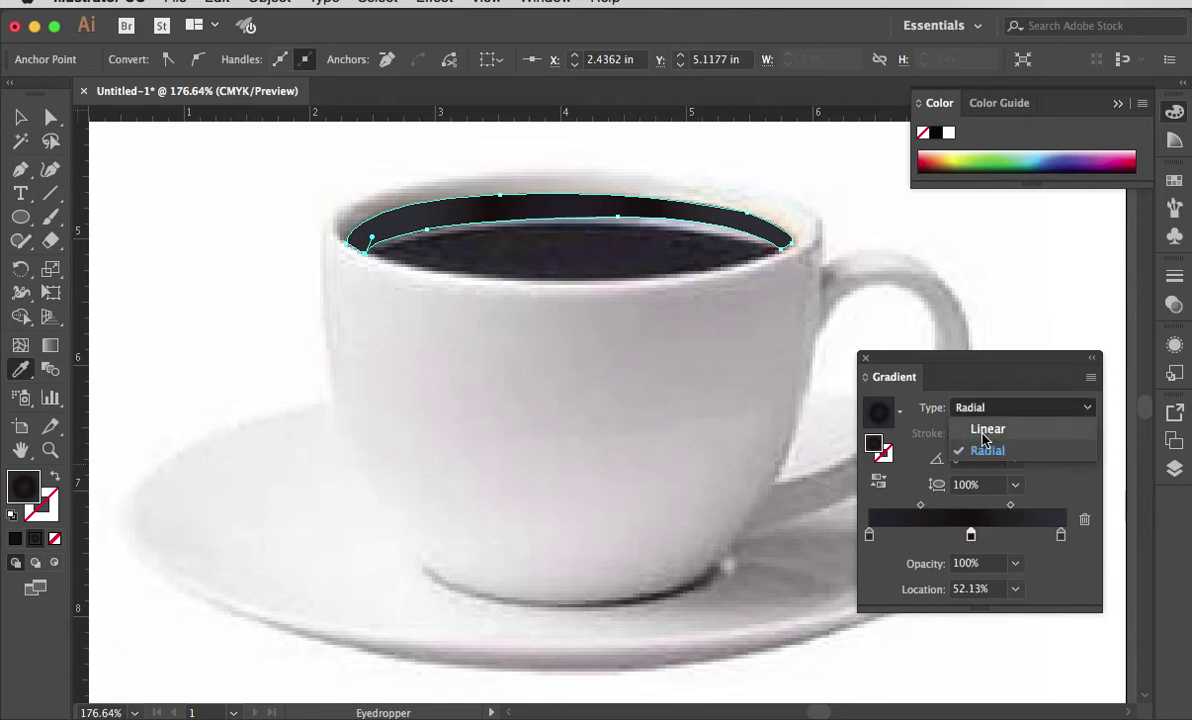
left_click(1040, 428)
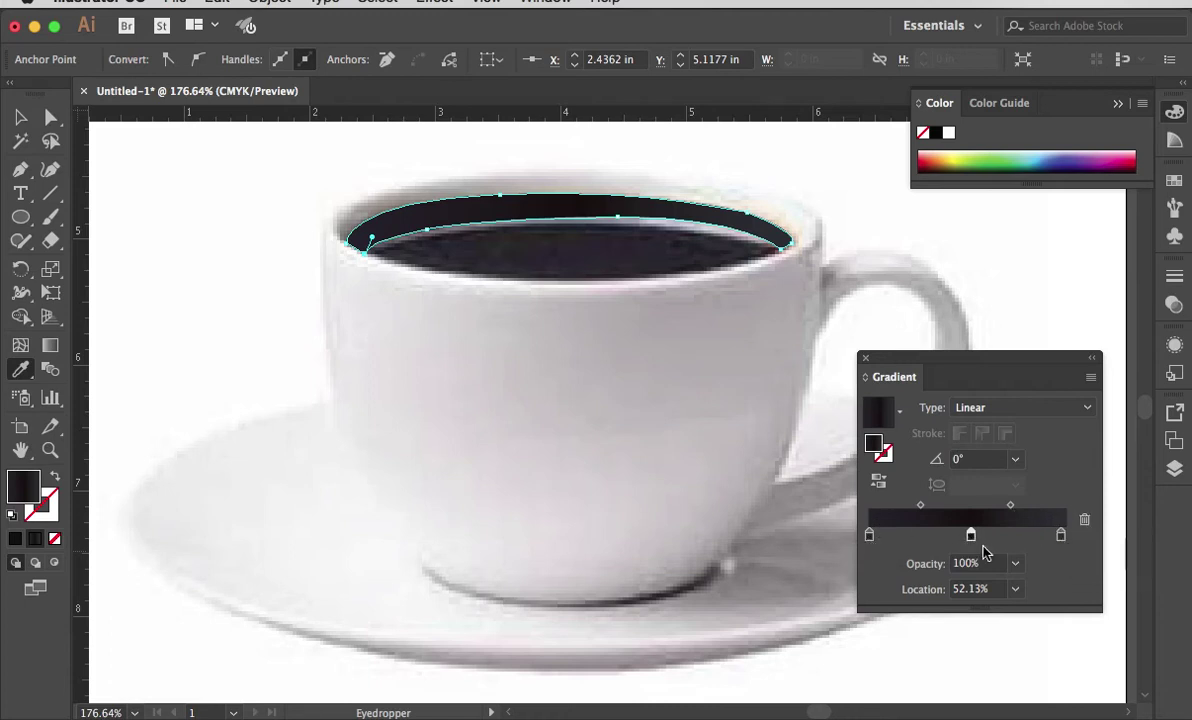
left_click(1060, 535)
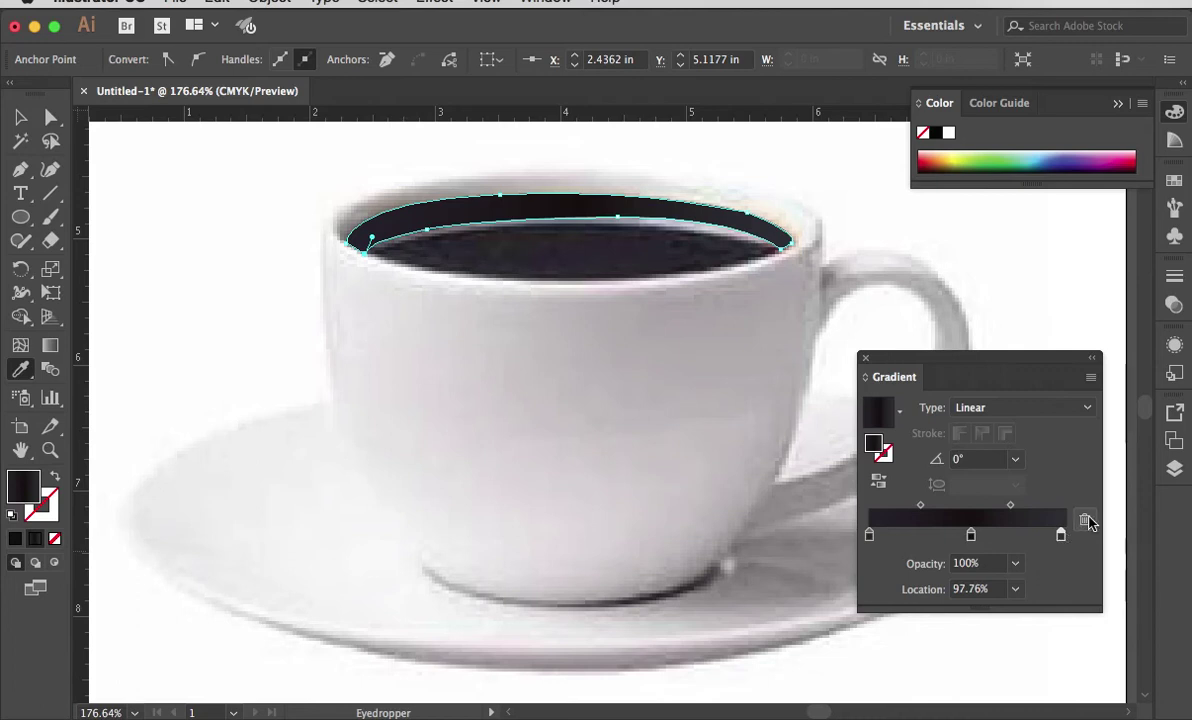
left_click(1085, 520)
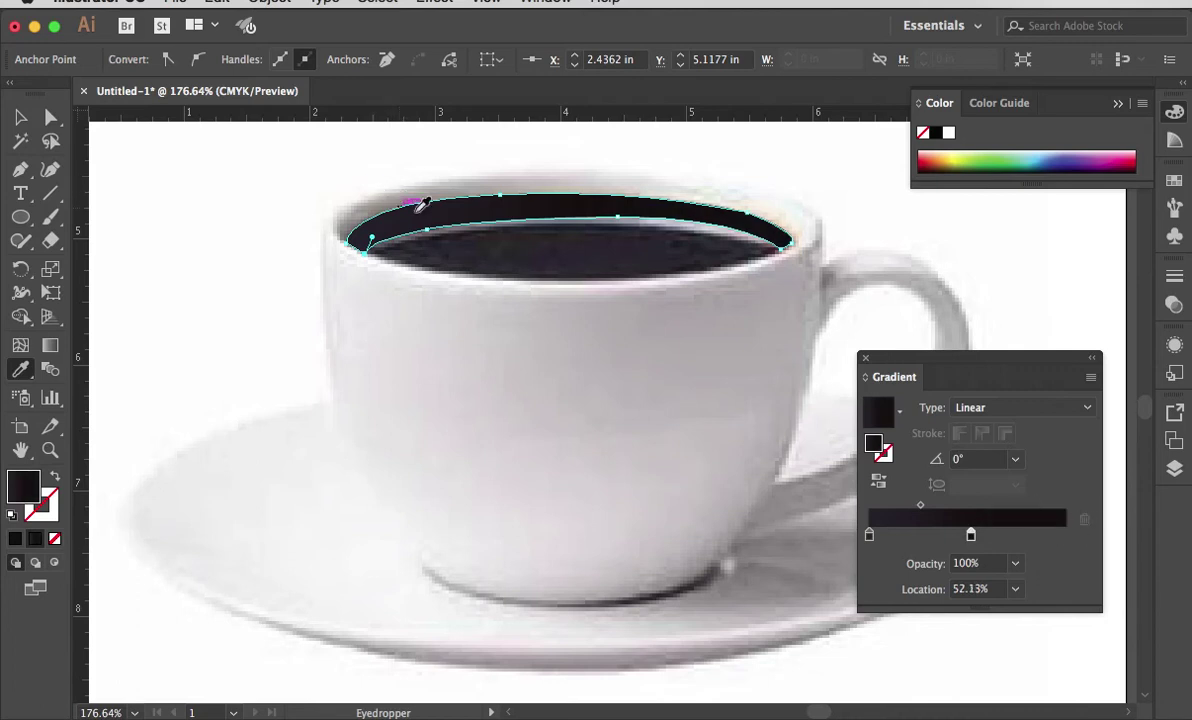
Move the stain shape up clear of the photo's stain and add a greyish-brown sampled from the stain as a gradient stop at about 78%.
left_click(21, 117)
left_click_drag(510, 220, 502, 178)
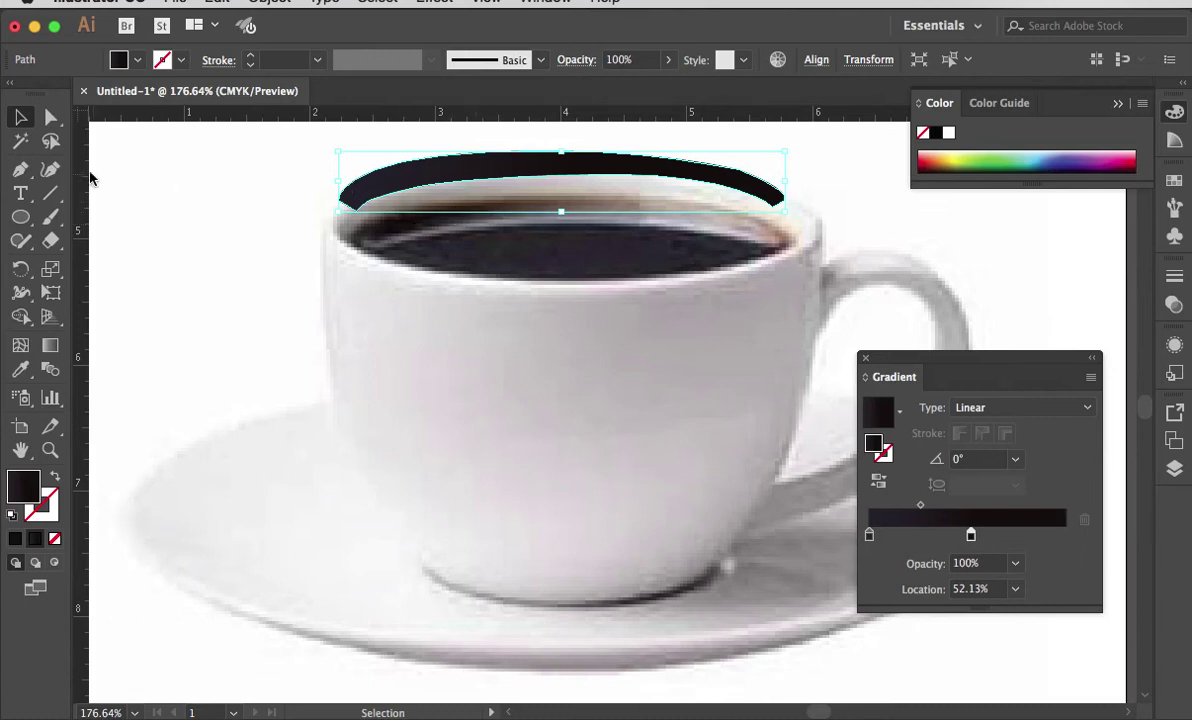
left_click(21, 370)
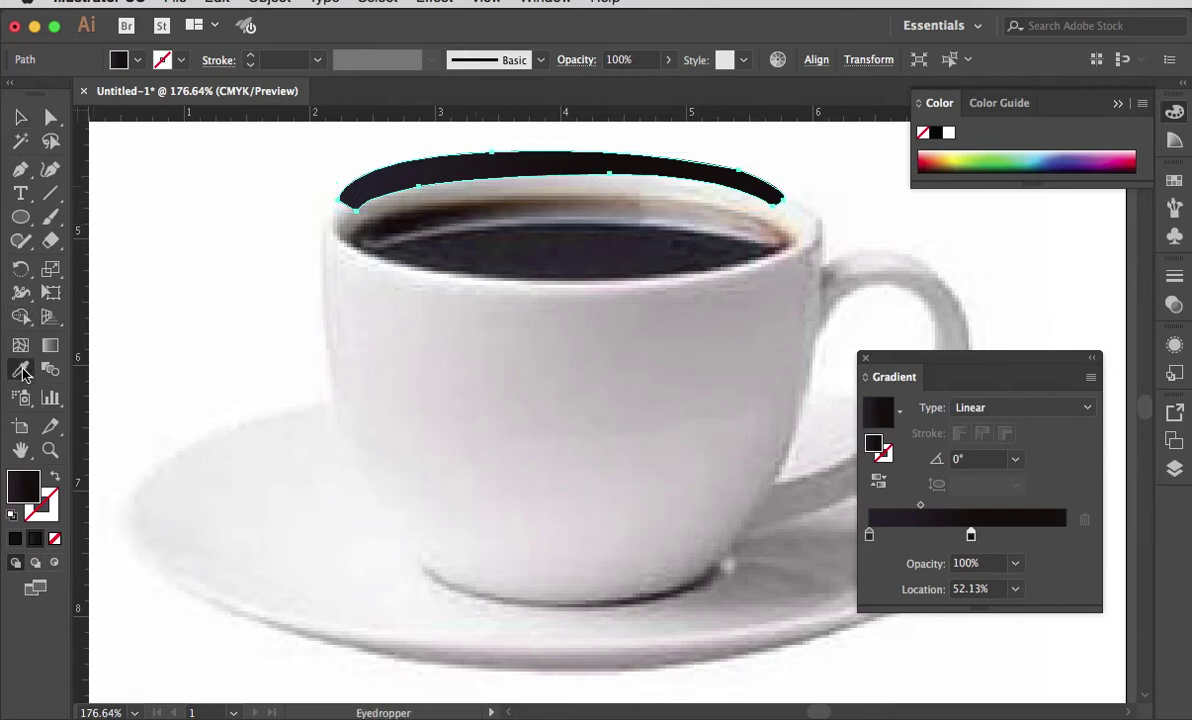
left_click(656, 205)
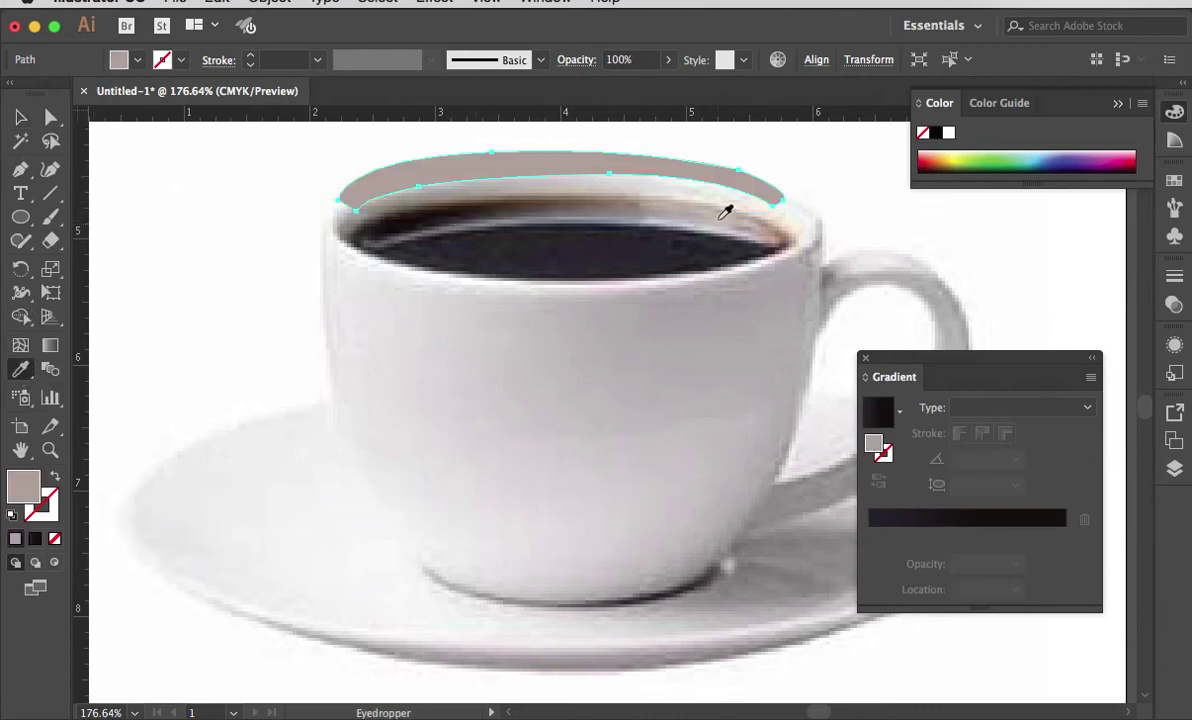
left_click_drag(875, 450, 1022, 528)
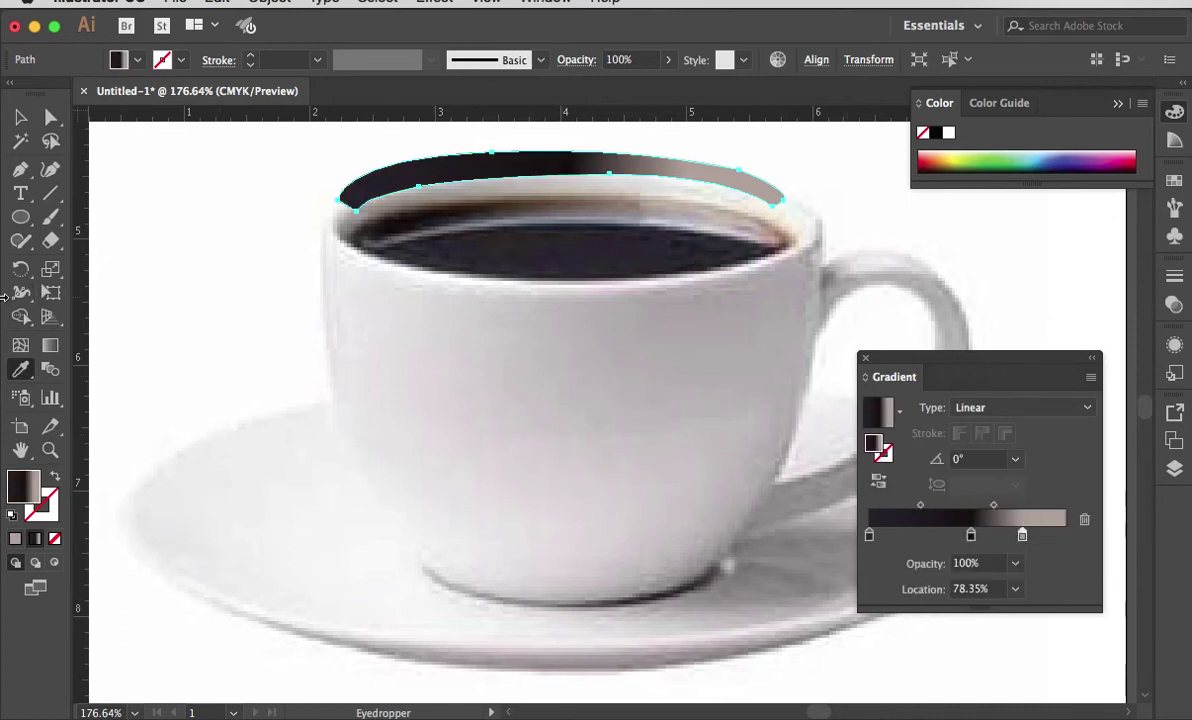
Add a pinkish tone sampled from the right part of the photo's stain as a gradient stop at about 96%.
left_click(771, 220)
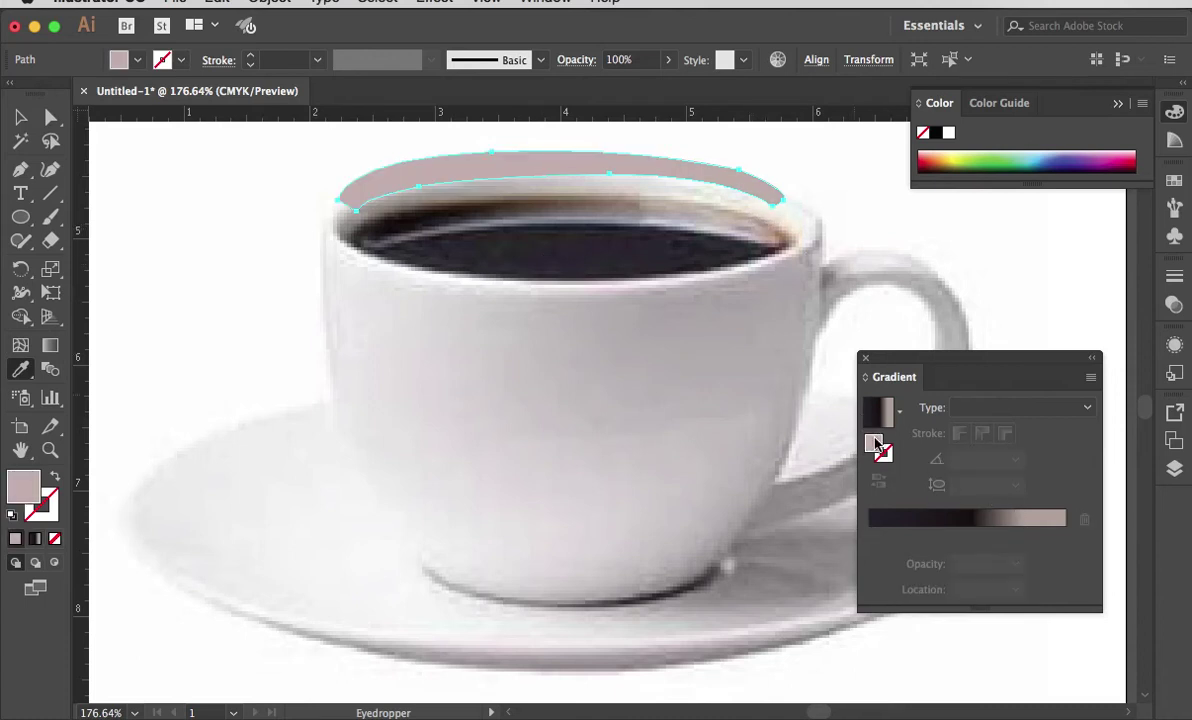
left_click(1060, 520)
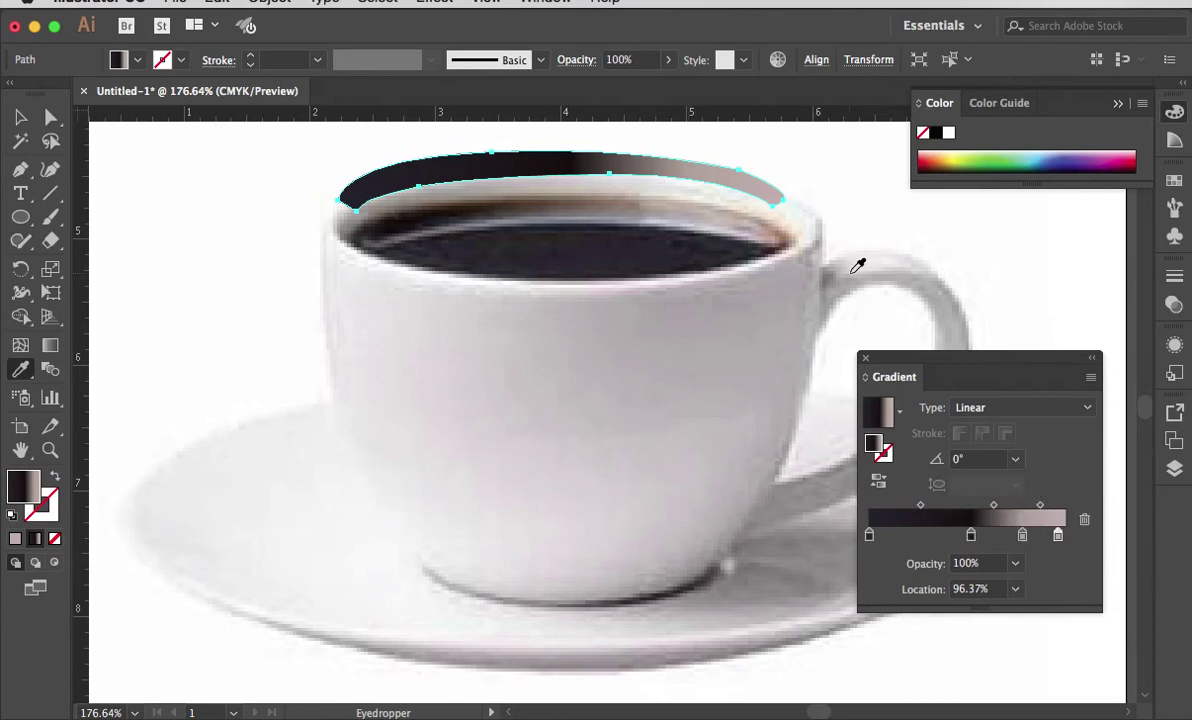
left_click(20, 118)
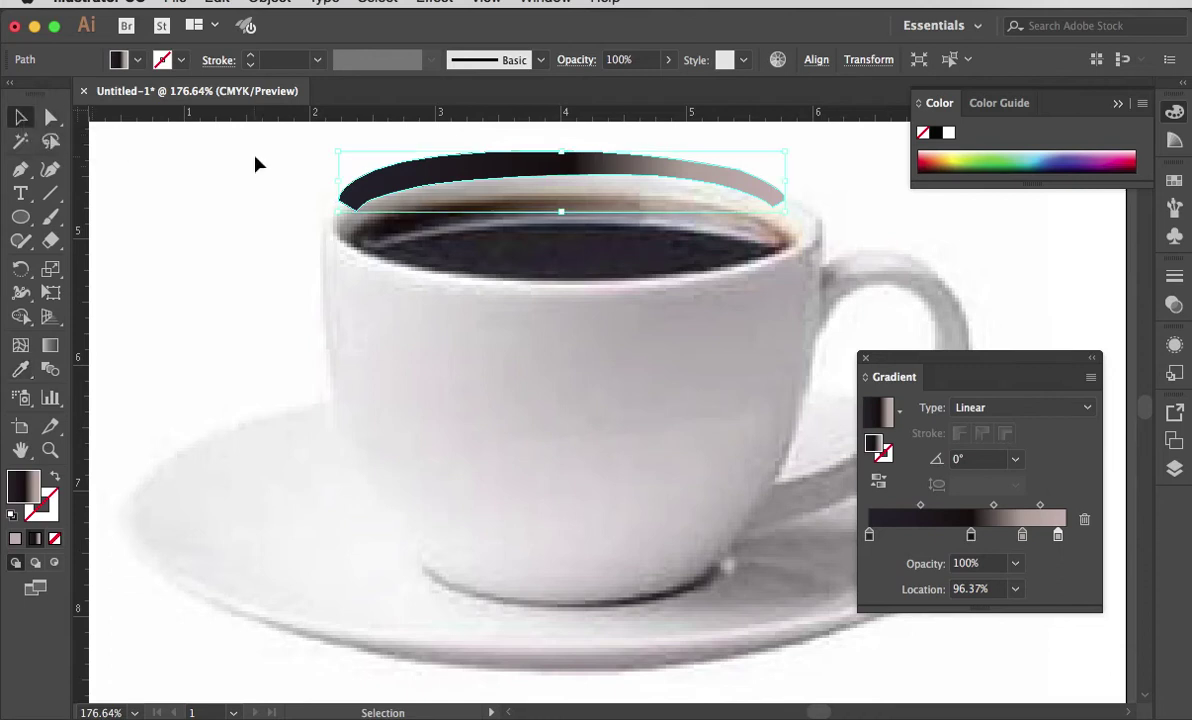
Move the stain shape back down over the photo's stain and set its opacity to 54%.
left_click_drag(513, 189, 516, 210)
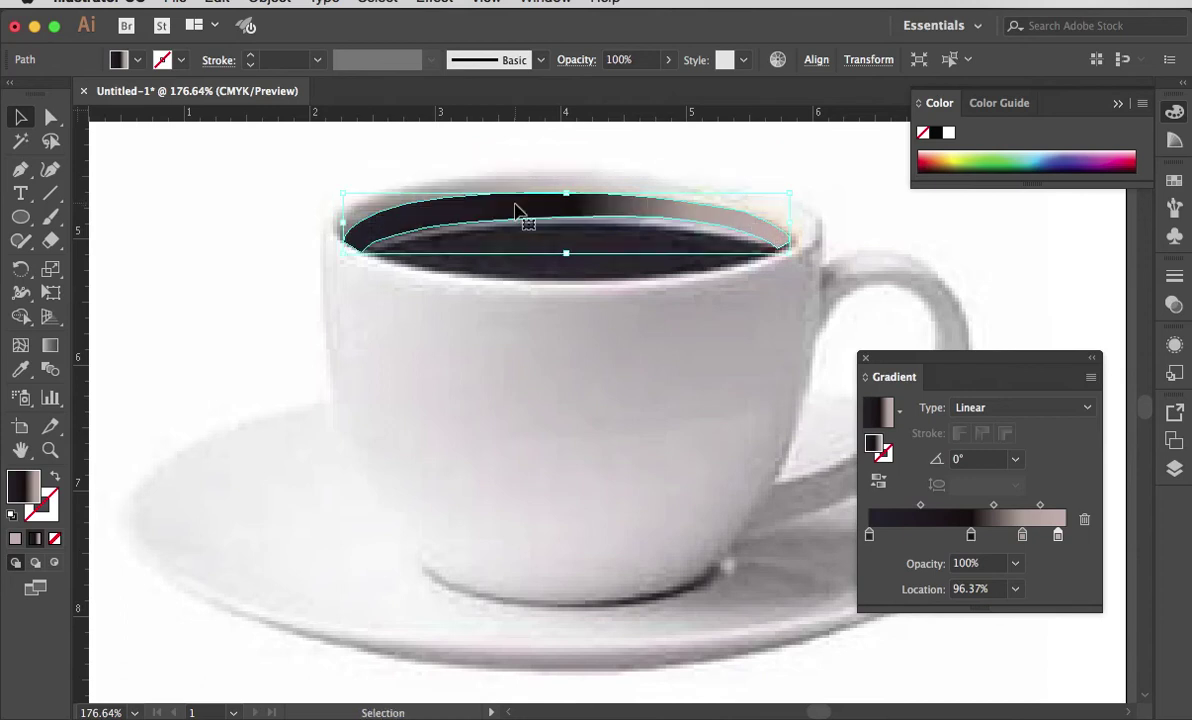
left_click(668, 66)
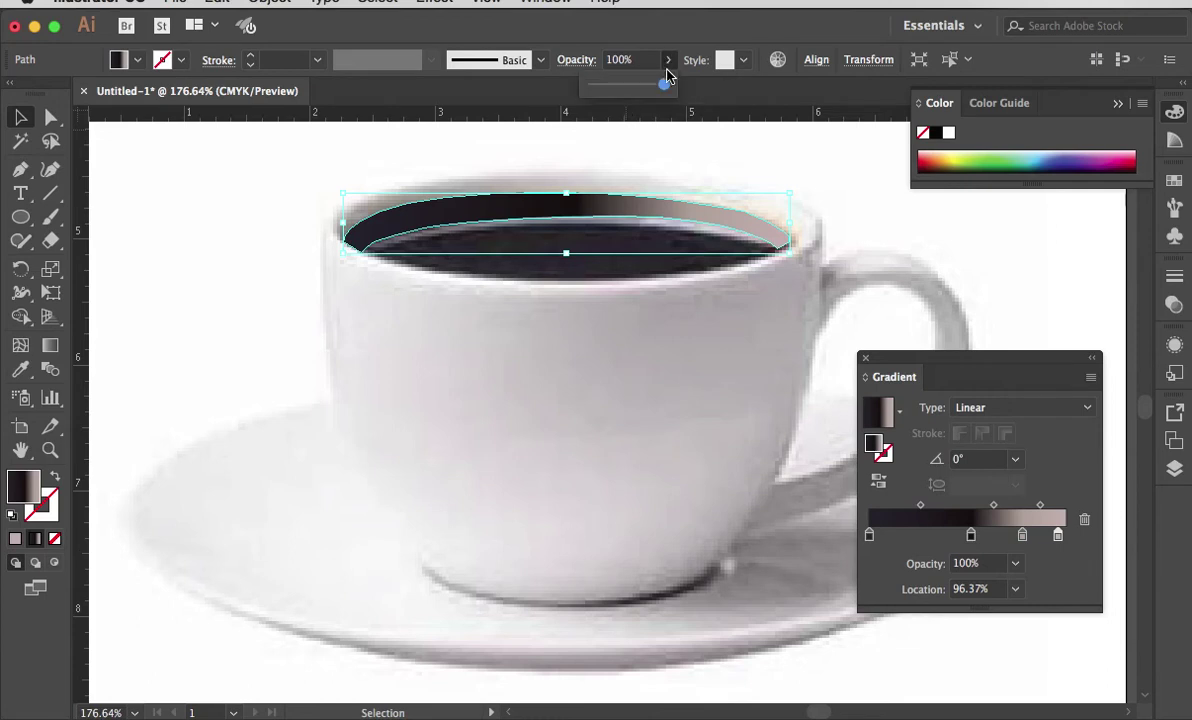
left_click_drag(666, 86, 631, 88)
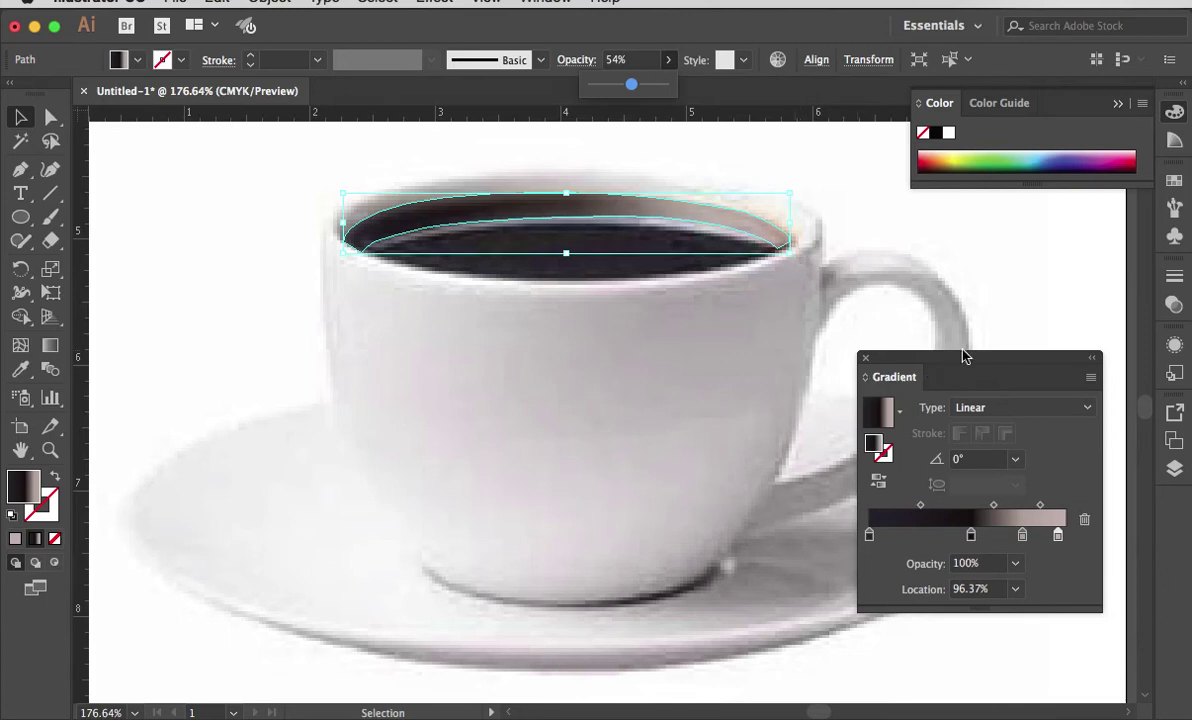
Clear the gradient settings off the artwork and make the Coffee, Inside cup, Handle, Cup and Saucer layers visible.
left_click_drag(958, 362, 966, 709)
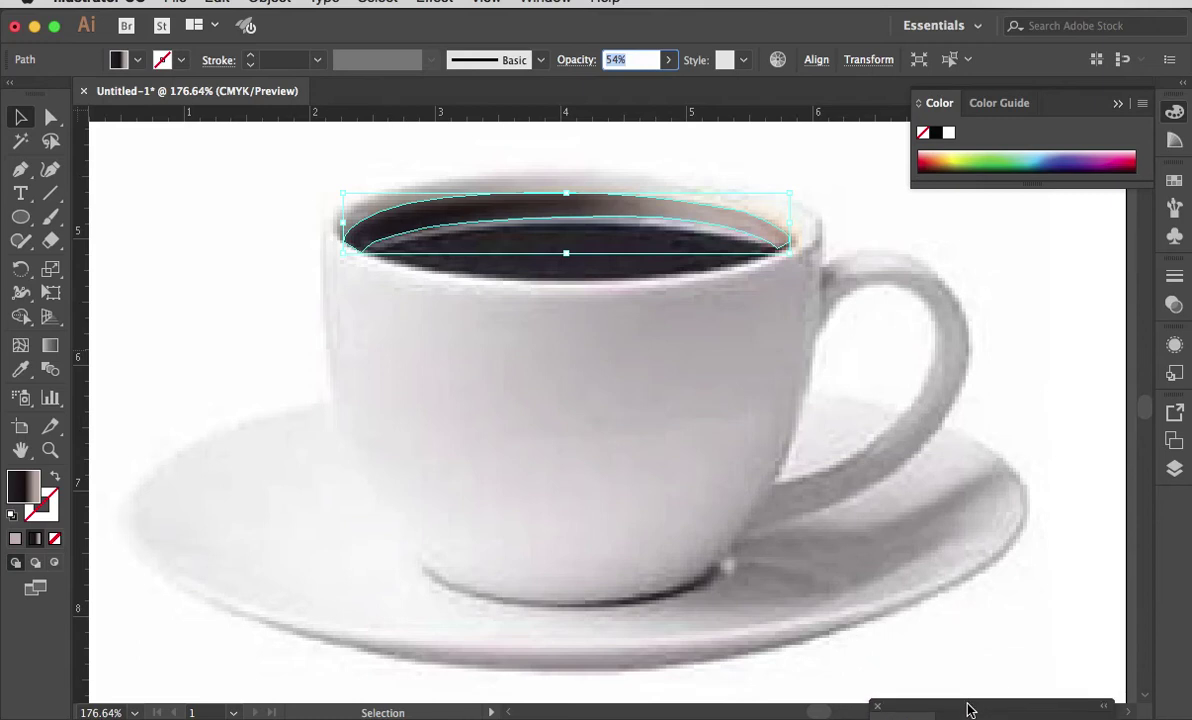
left_click(1175, 470)
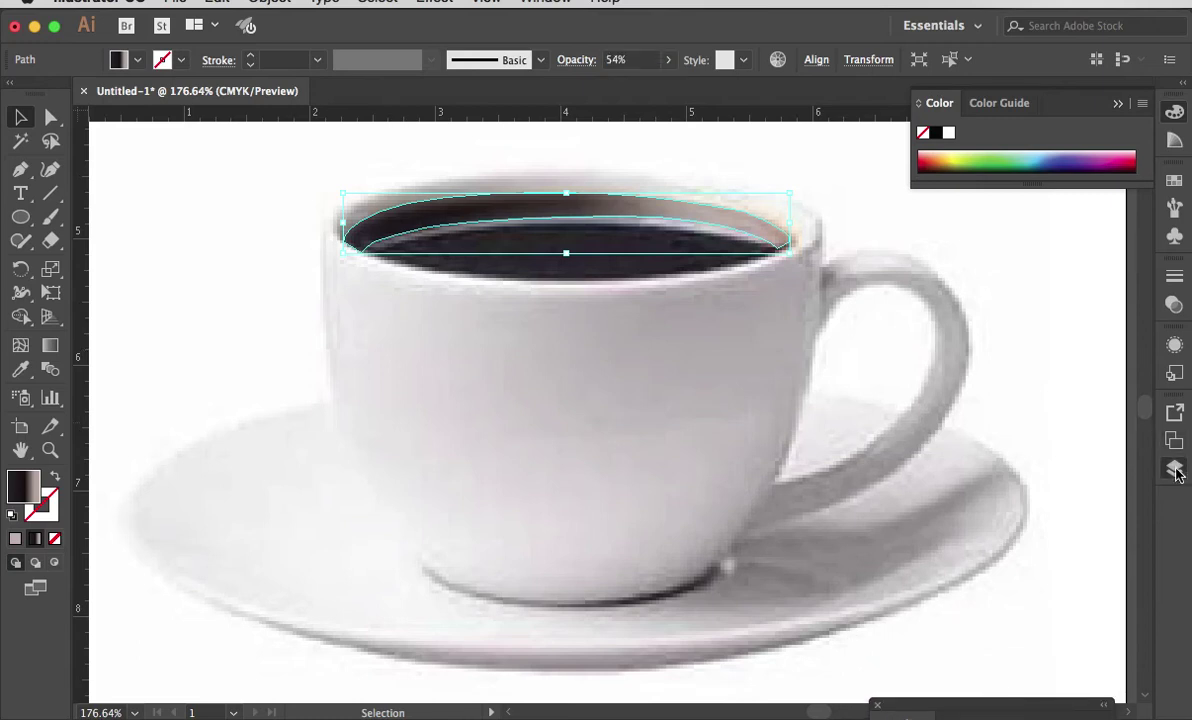
left_click(1176, 469)
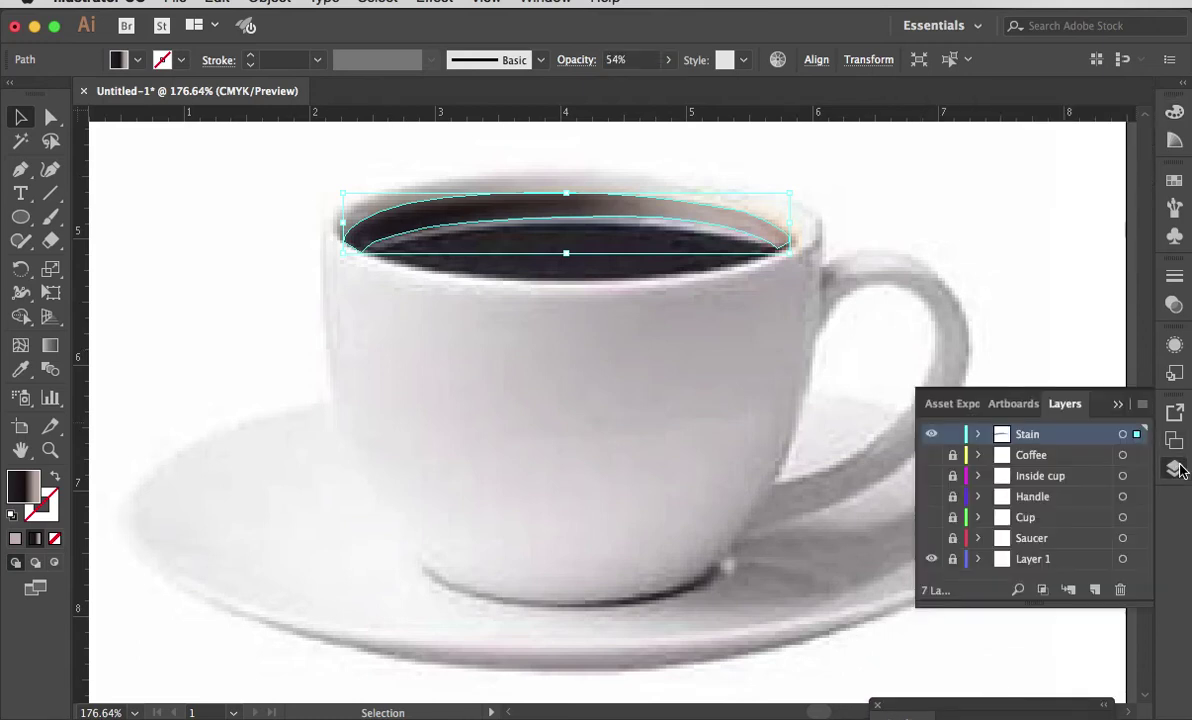
left_click_drag(935, 457, 931, 591)
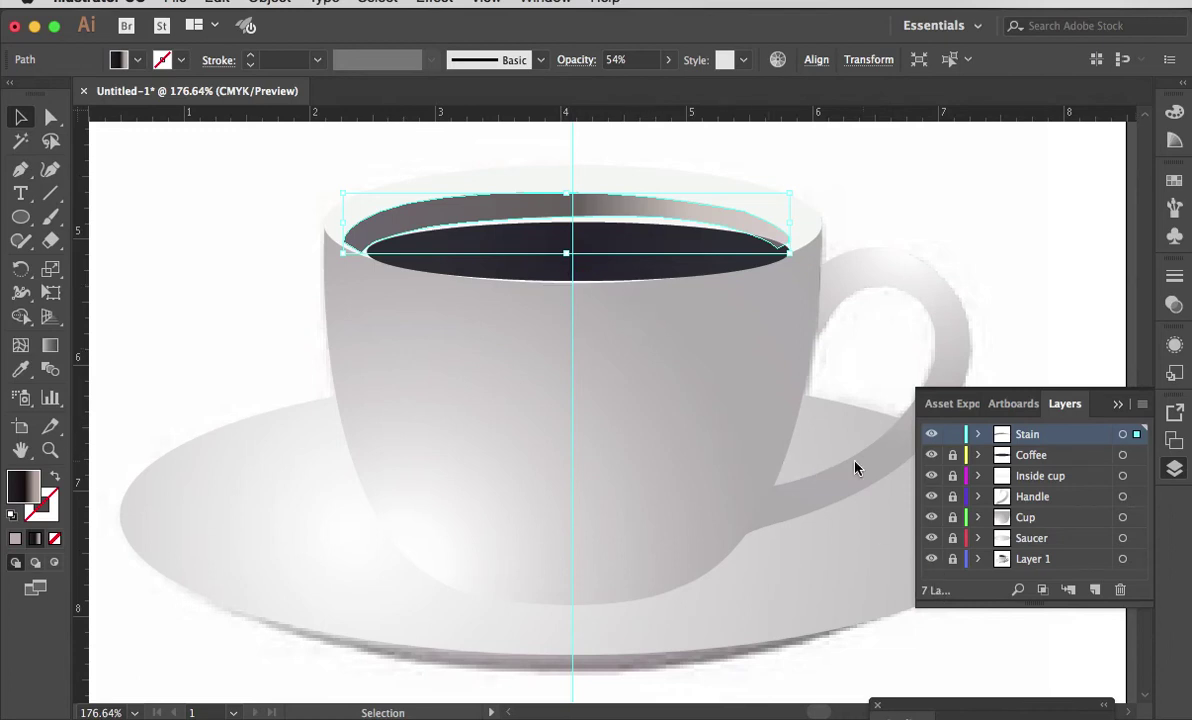
Lock the Stain layer, unlock the Coffee layer, and shift the dark coffee ellipse slightly downward.
left_click(1072, 456)
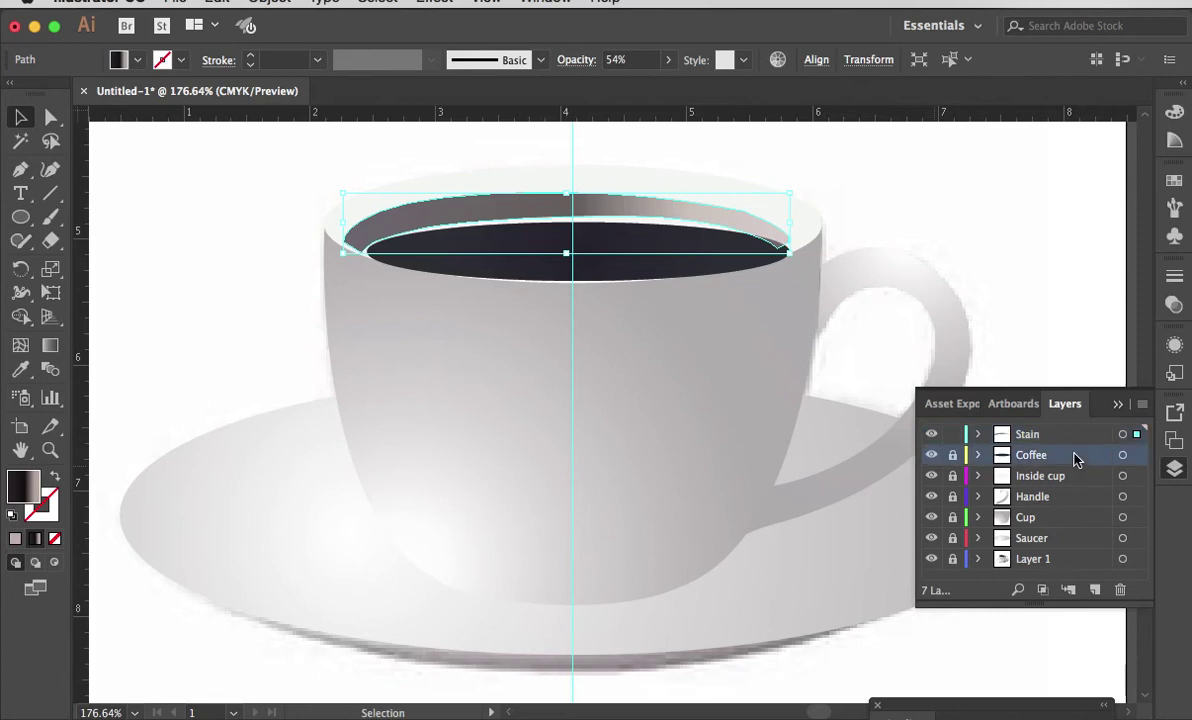
left_click(952, 434)
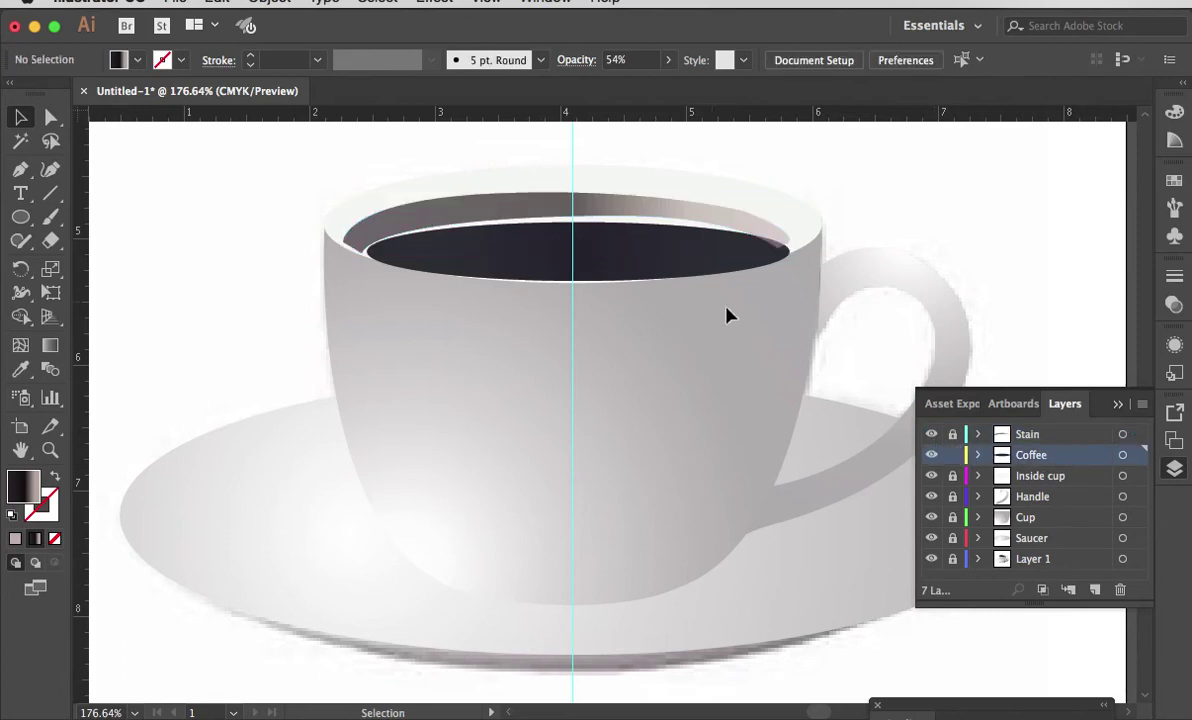
left_click(600, 260)
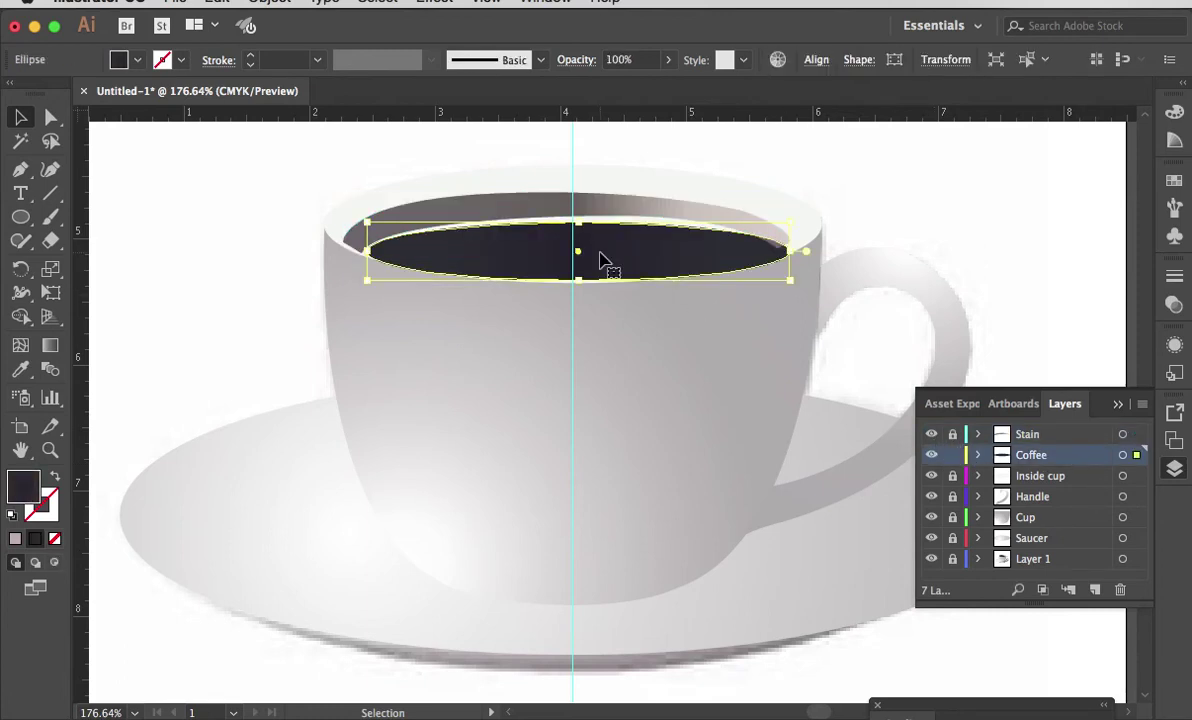
left_click_drag(605, 263, 606, 266)
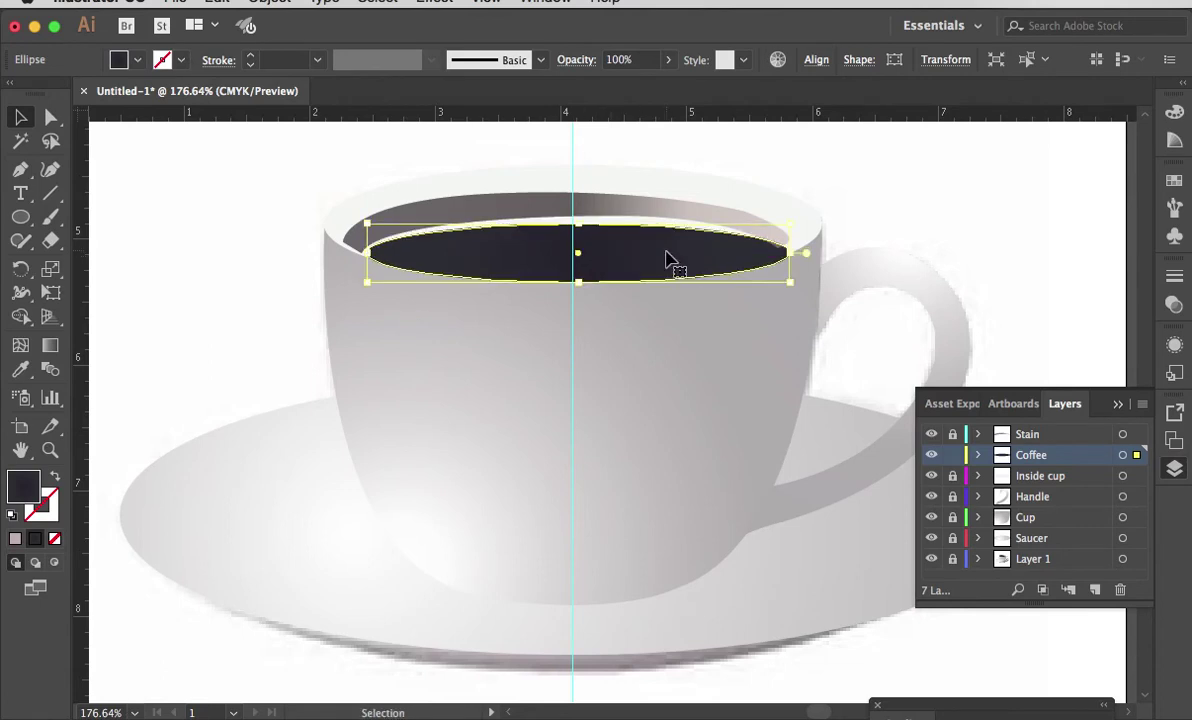
left_click(950, 225)
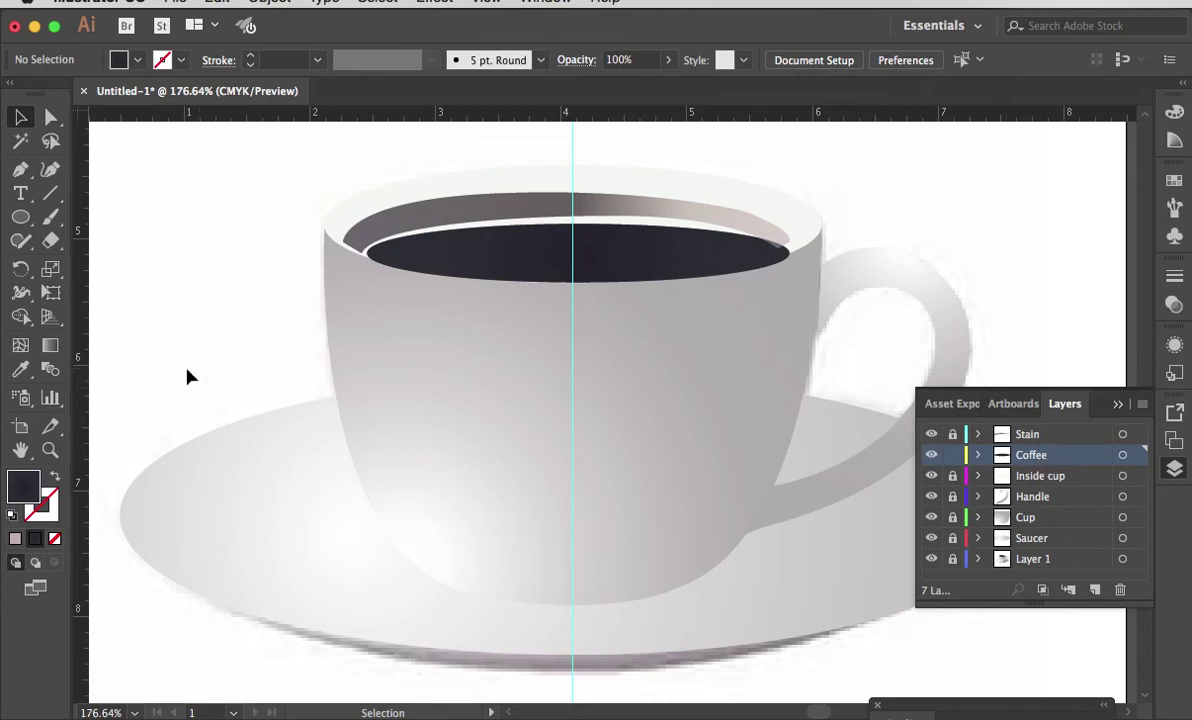
Unlock the Stain layer and move the stain shape slightly down so it sits closer to the coffee ellipse.
left_click(49, 450)
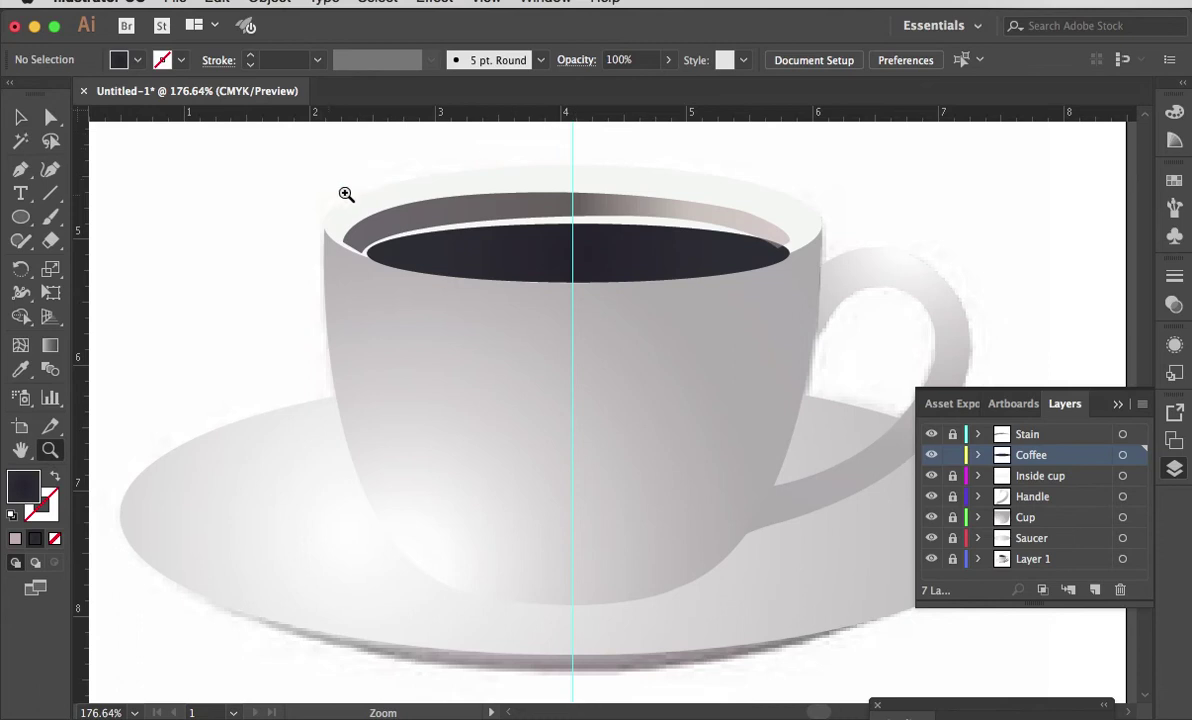
left_click_drag(316, 215, 762, 308)
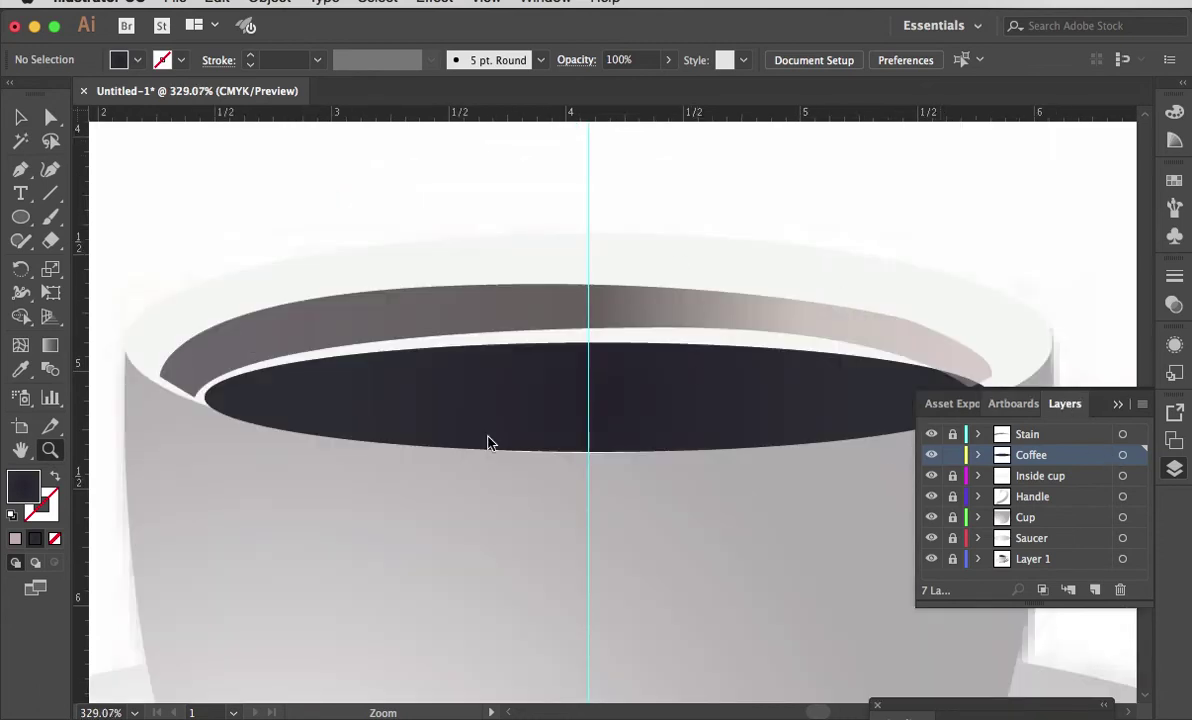
left_click(20, 118)
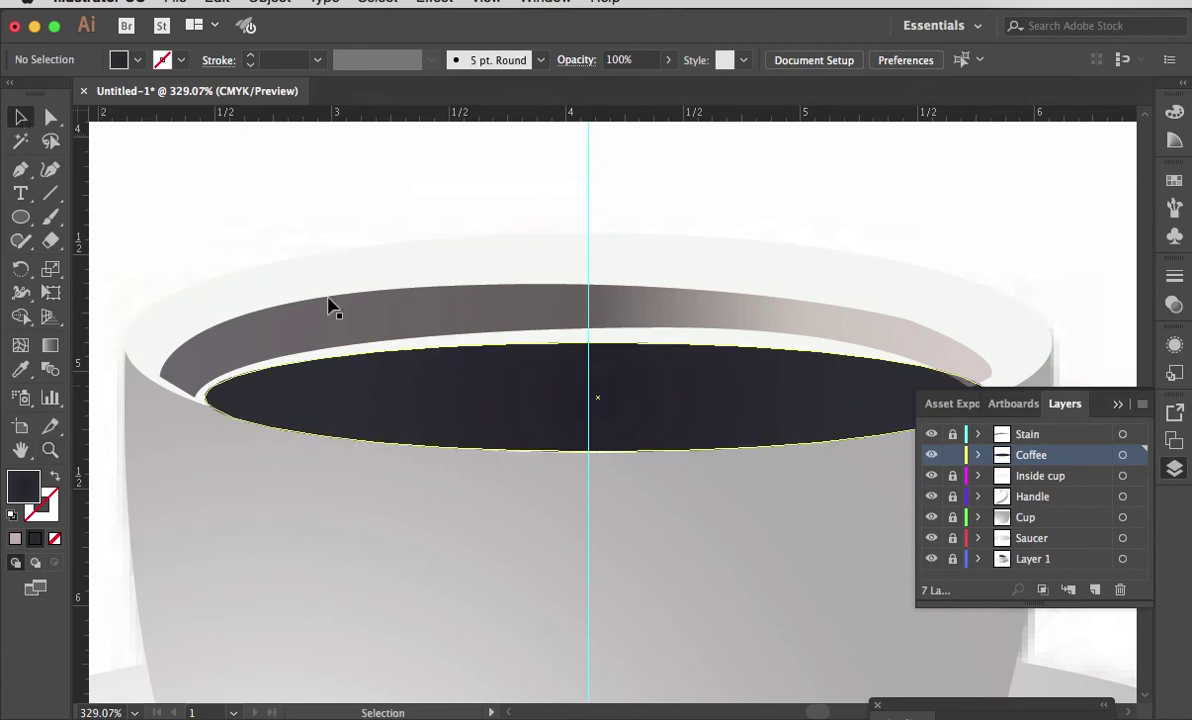
mouse_move(521, 420)
left_mouse_down()
mouse_move(512, 415)
mouse_move(522, 419)
left_mouse_up()
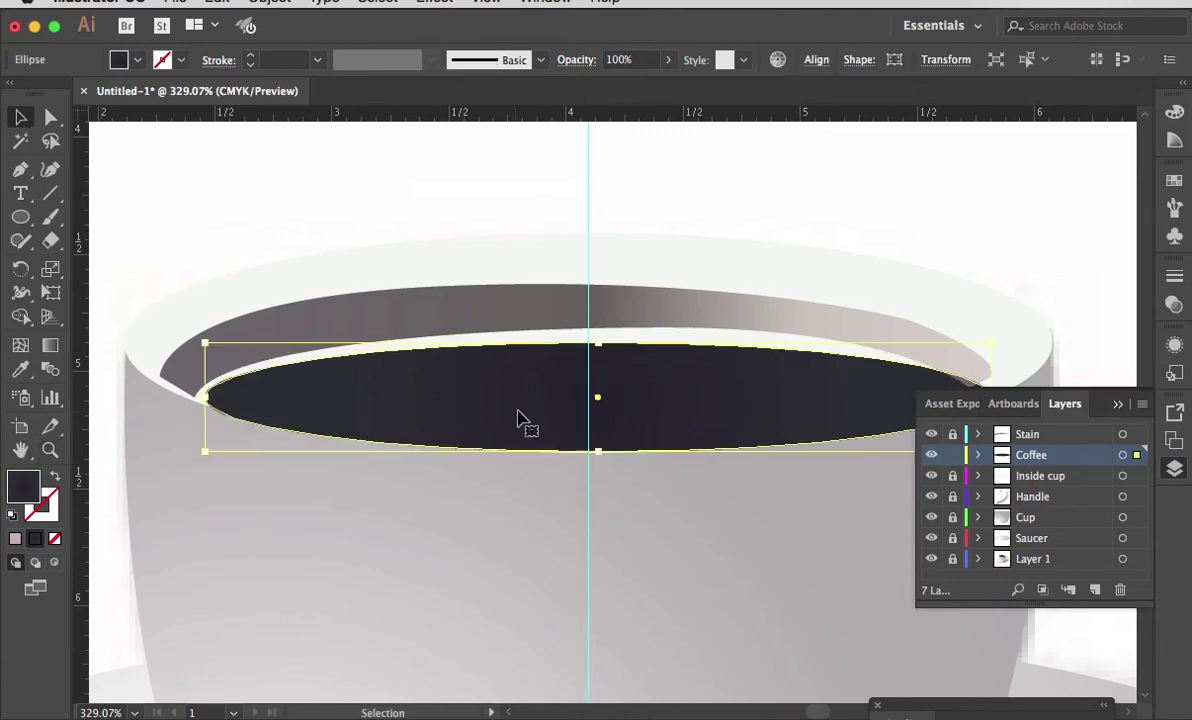
left_click(200, 371)
left_click(953, 434)
left_click(440, 315)
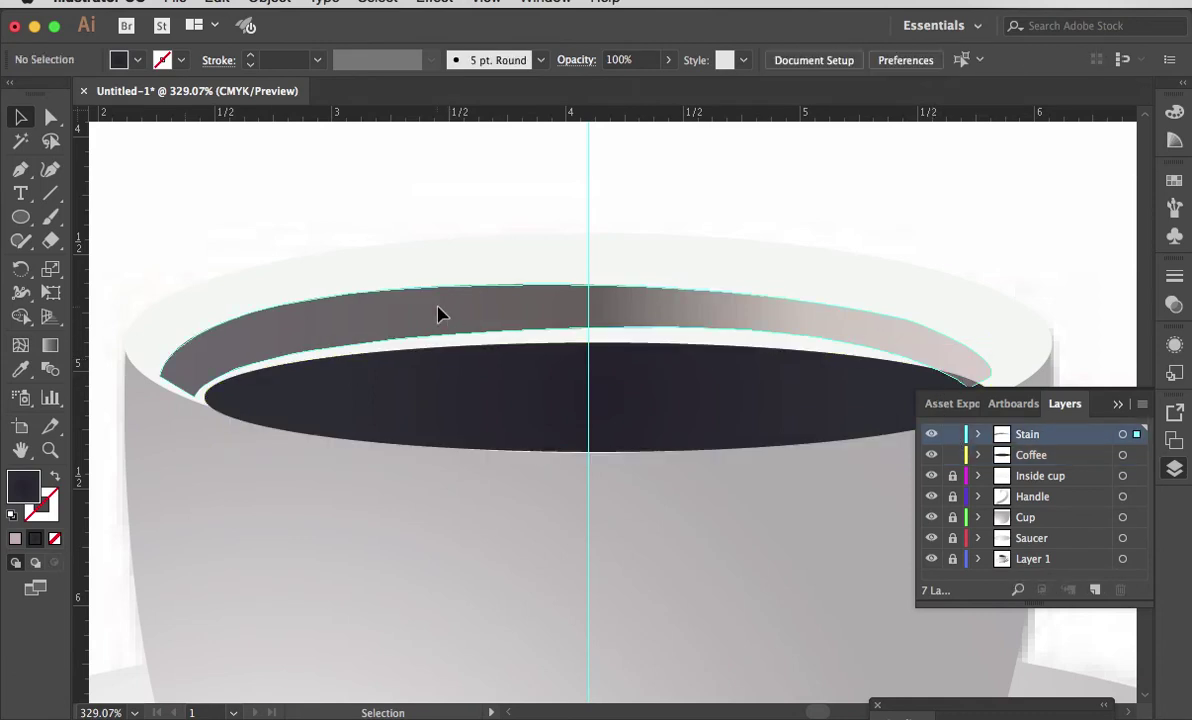
left_click(440, 315)
left_click_drag(437, 307, 438, 315)
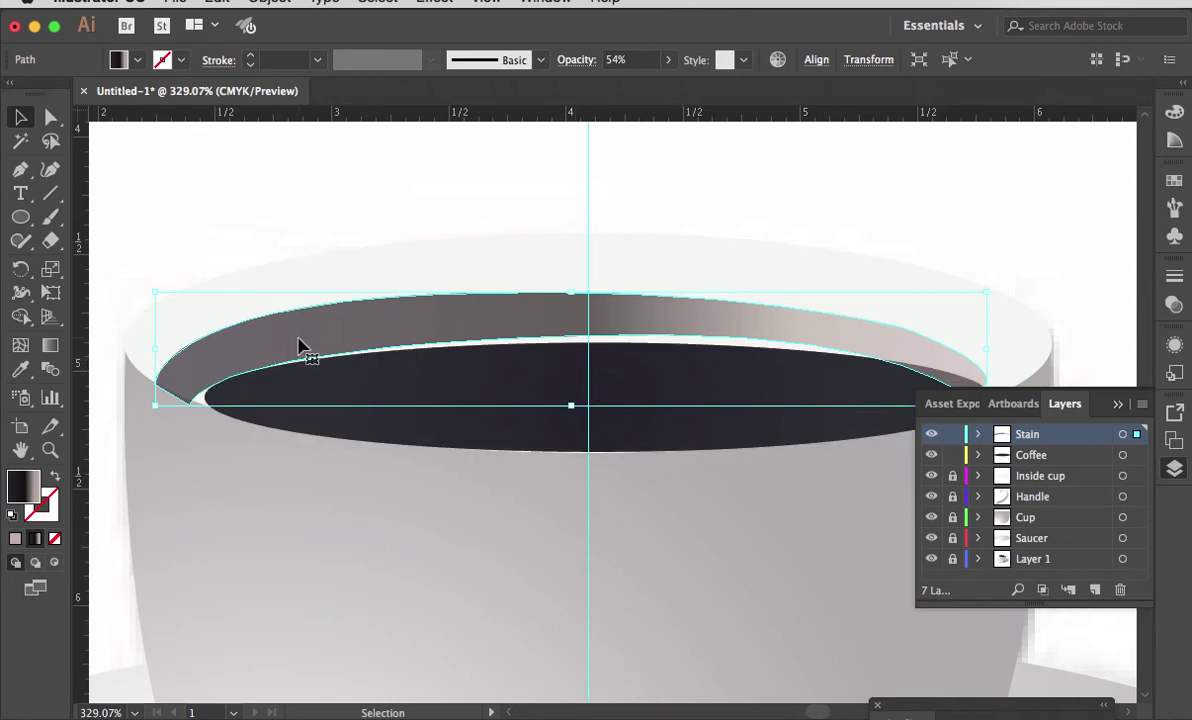
mouse_move(296, 345)
left_mouse_down()
mouse_move(330, 340)
mouse_move(298, 346)
left_mouse_up()
Hide Layer 1 and adjust the anchor points at the stain's left end to follow the cup's front rim.
left_click(931, 559)
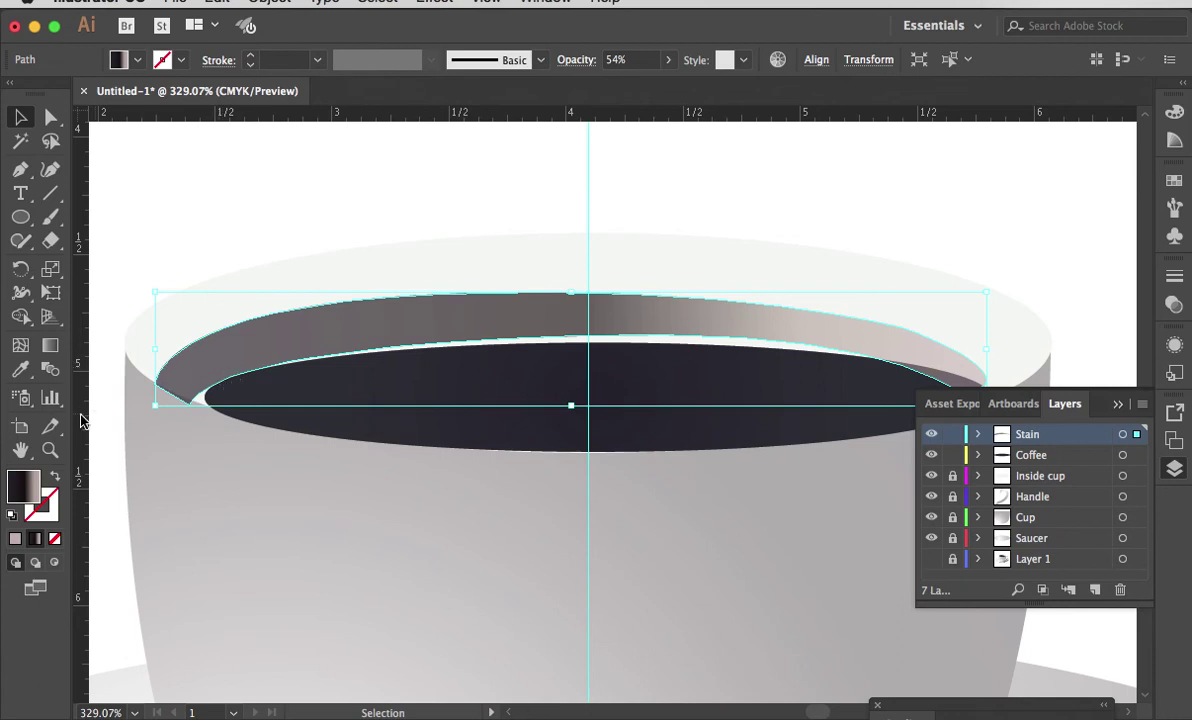
left_click(51, 117)
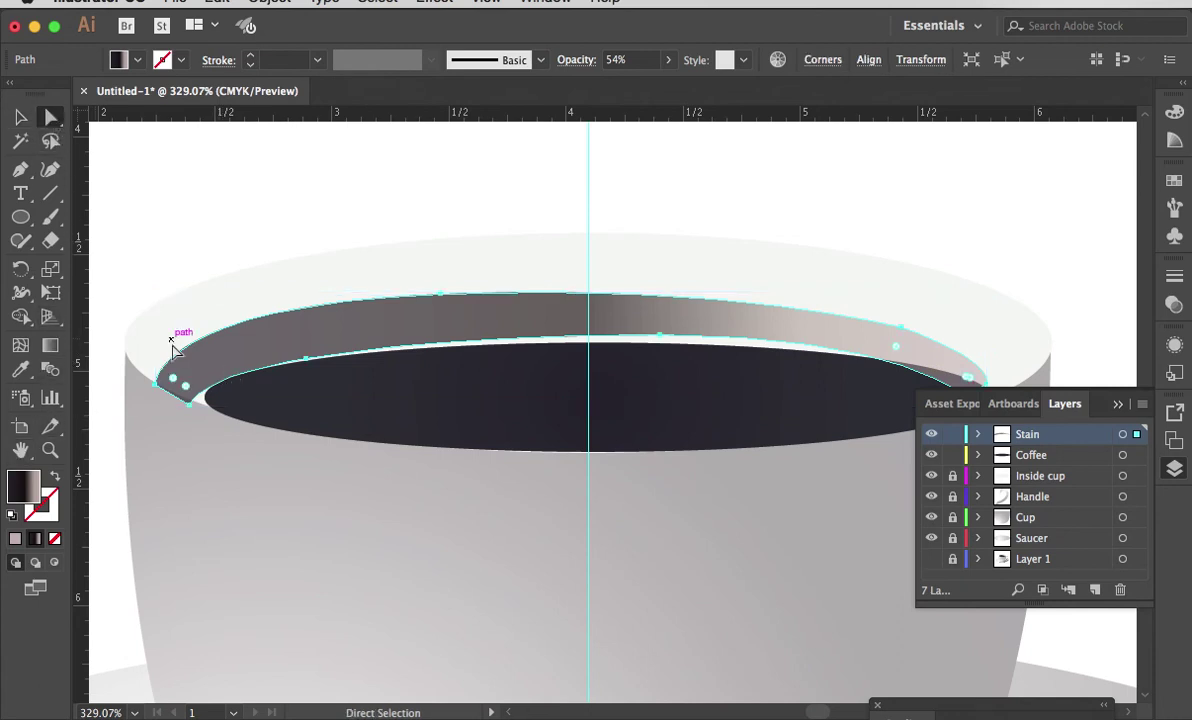
left_click(189, 406)
left_click_drag(191, 407, 187, 381)
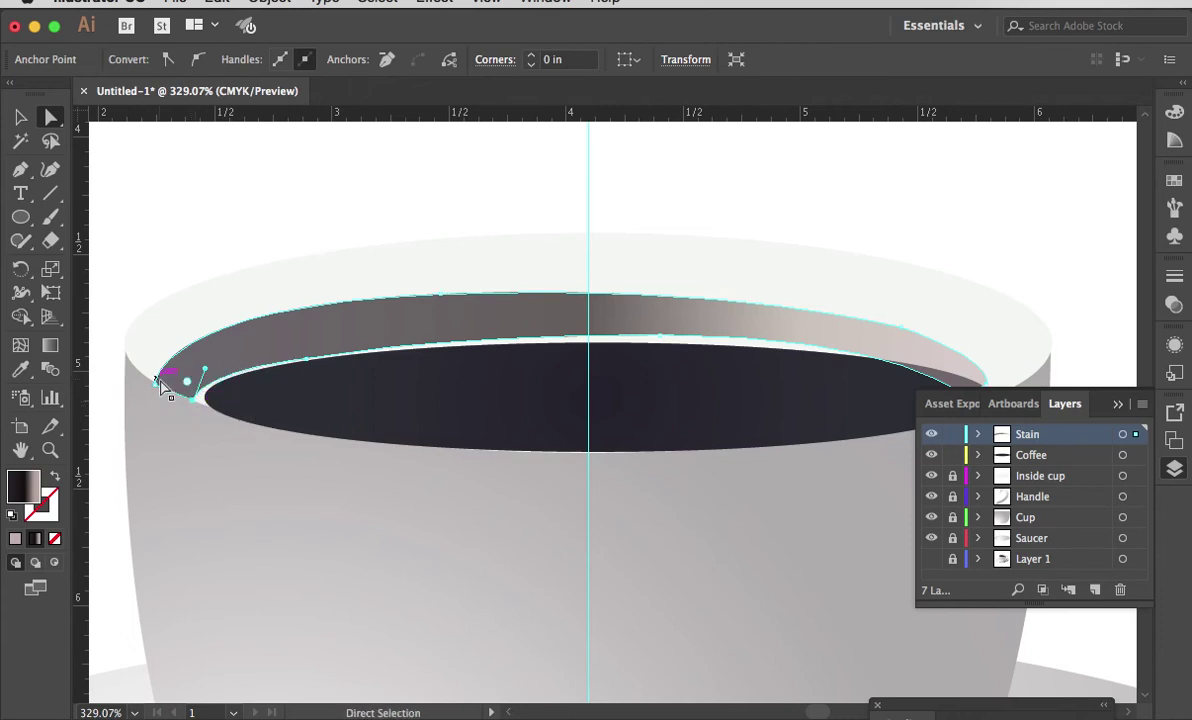
left_click_drag(158, 384, 155, 304)
left_click_drag(198, 396, 194, 398)
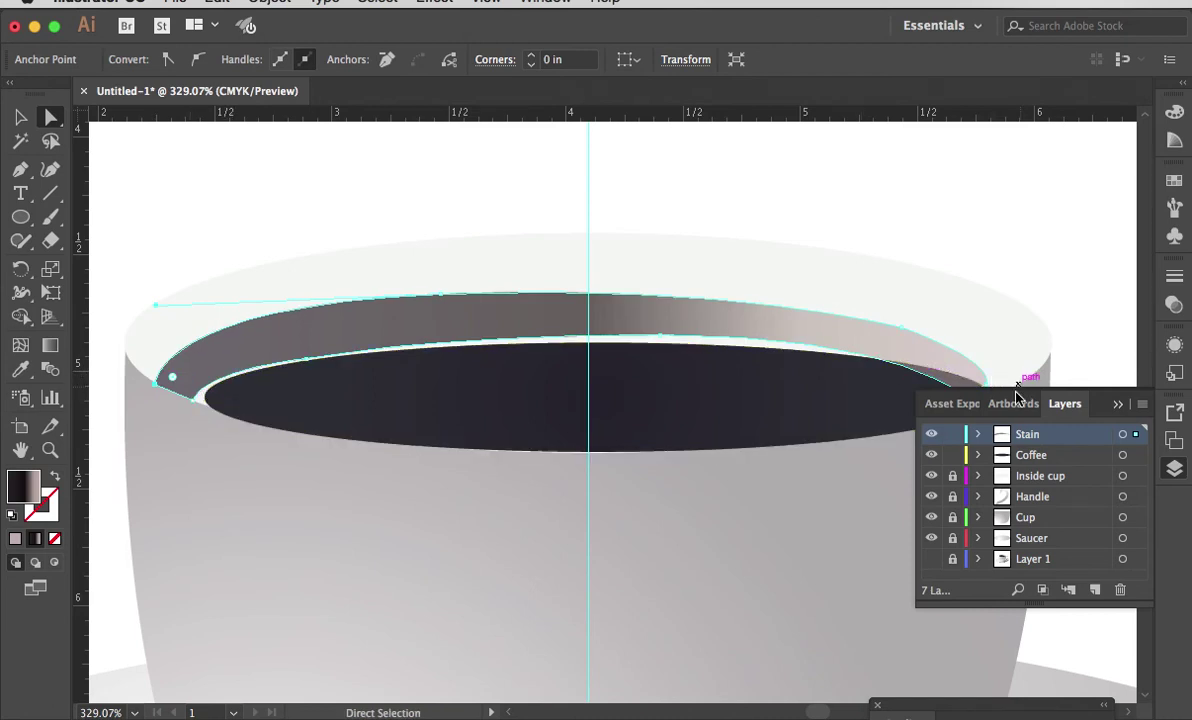
Pull the anchor points at the stain's right end outward to meet the cup's front rim.
left_click(1118, 404)
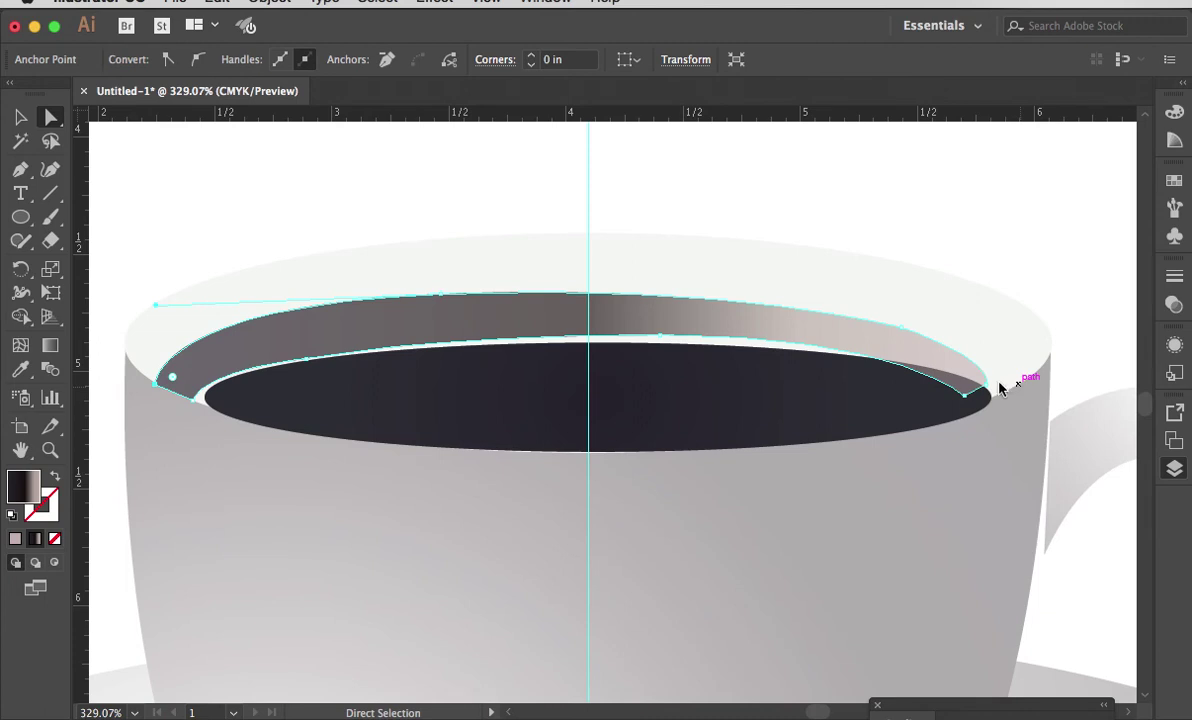
left_click(982, 391)
mouse_move(985, 393)
left_mouse_down()
mouse_move(1018, 388)
mouse_move(995, 393)
mouse_move(1005, 395)
left_mouse_up()
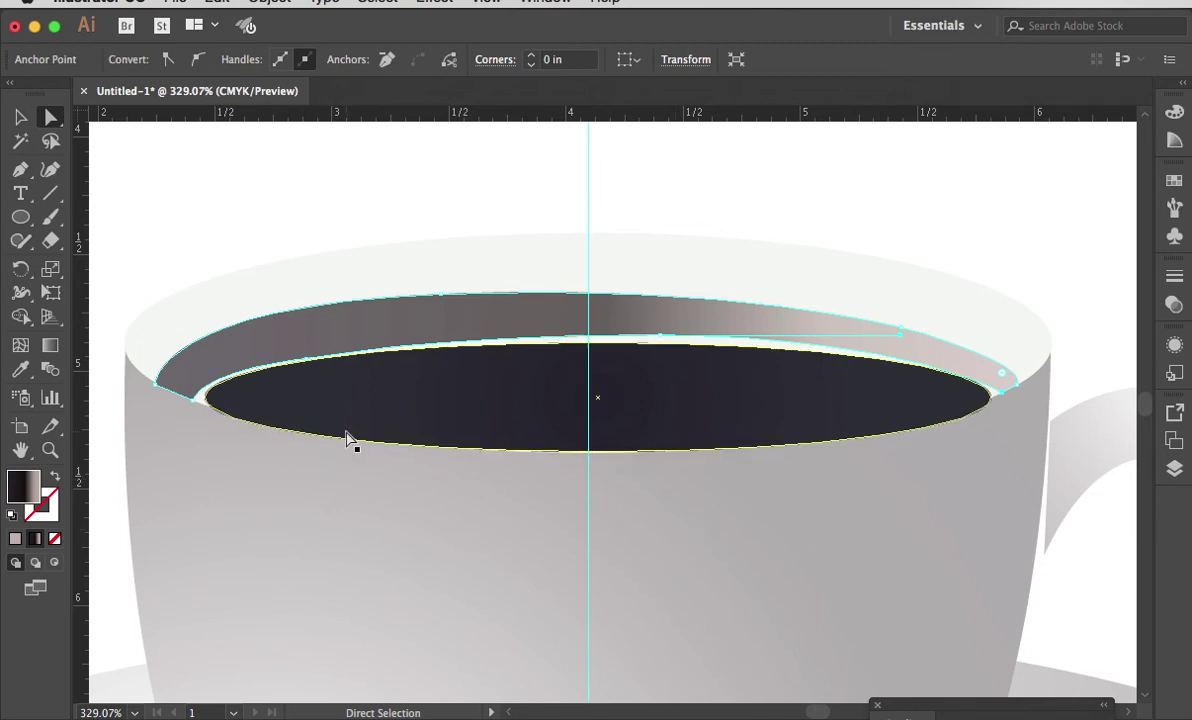
Extend the coffee ellipse's left anchor point outward to about X 2.43 in, Y 5.09 in, meeting the stain's end.
left_click(365, 407)
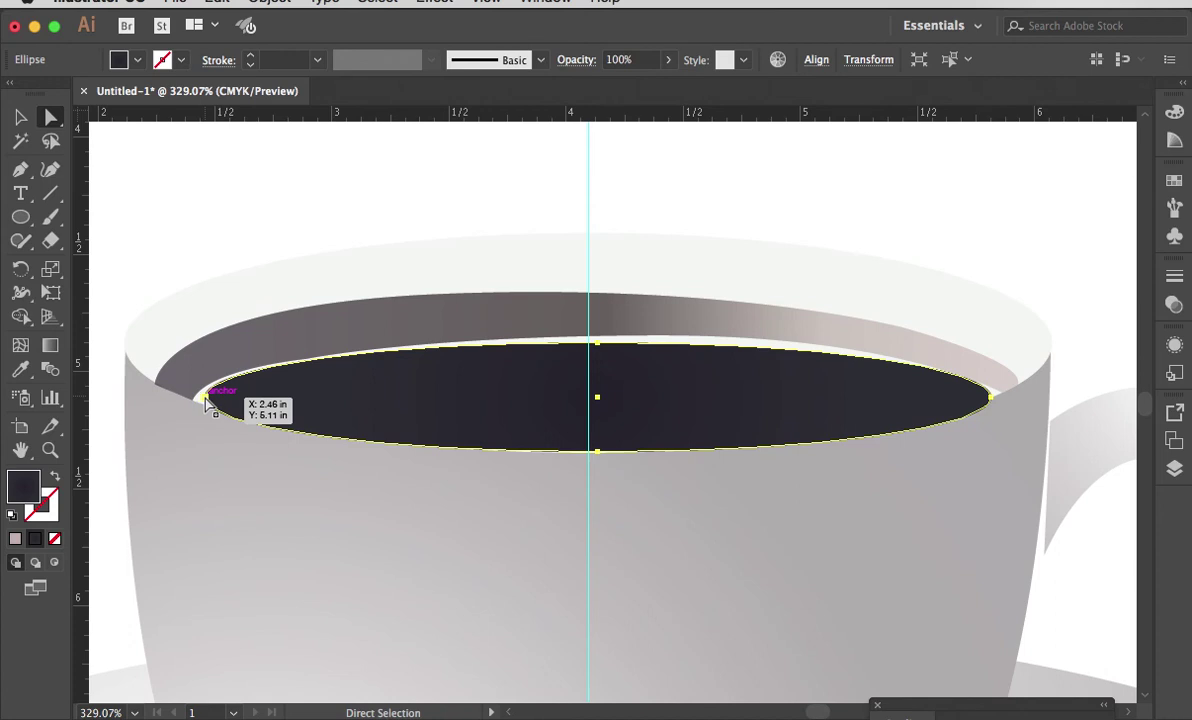
left_click_drag(205, 397, 198, 396)
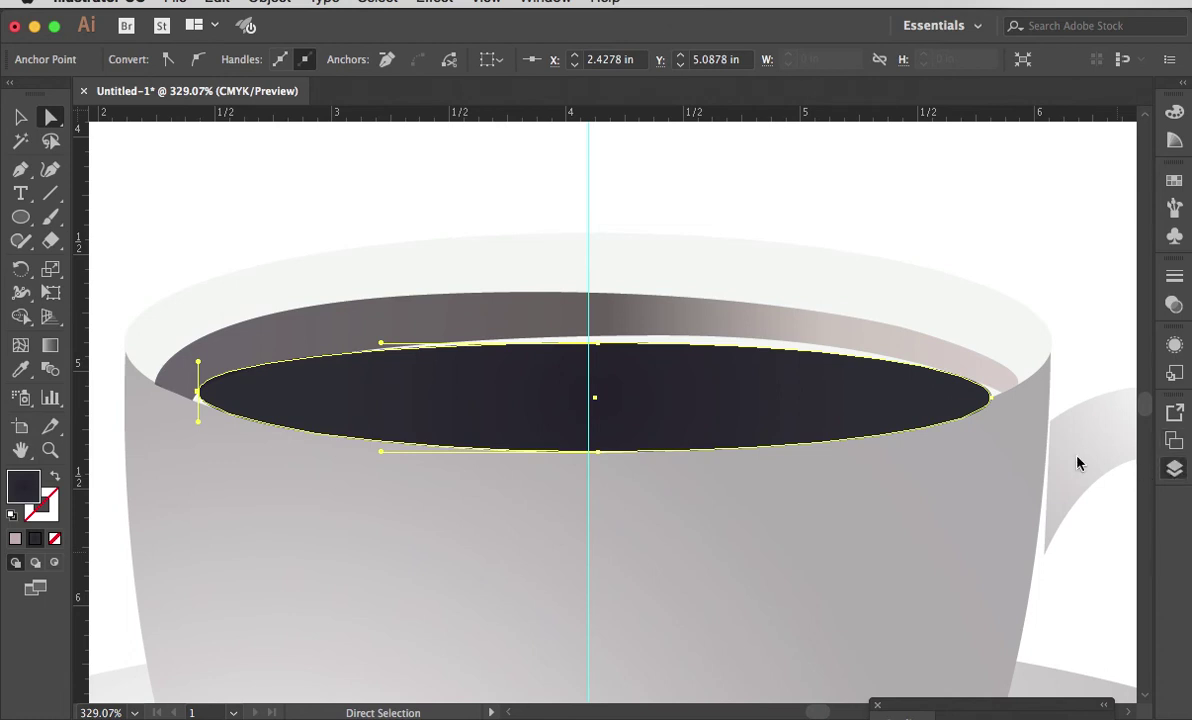
Add a layer named "handle shadow" directly above the Coffee layer, and lock the Stain and Coffee layers.
key("F7")
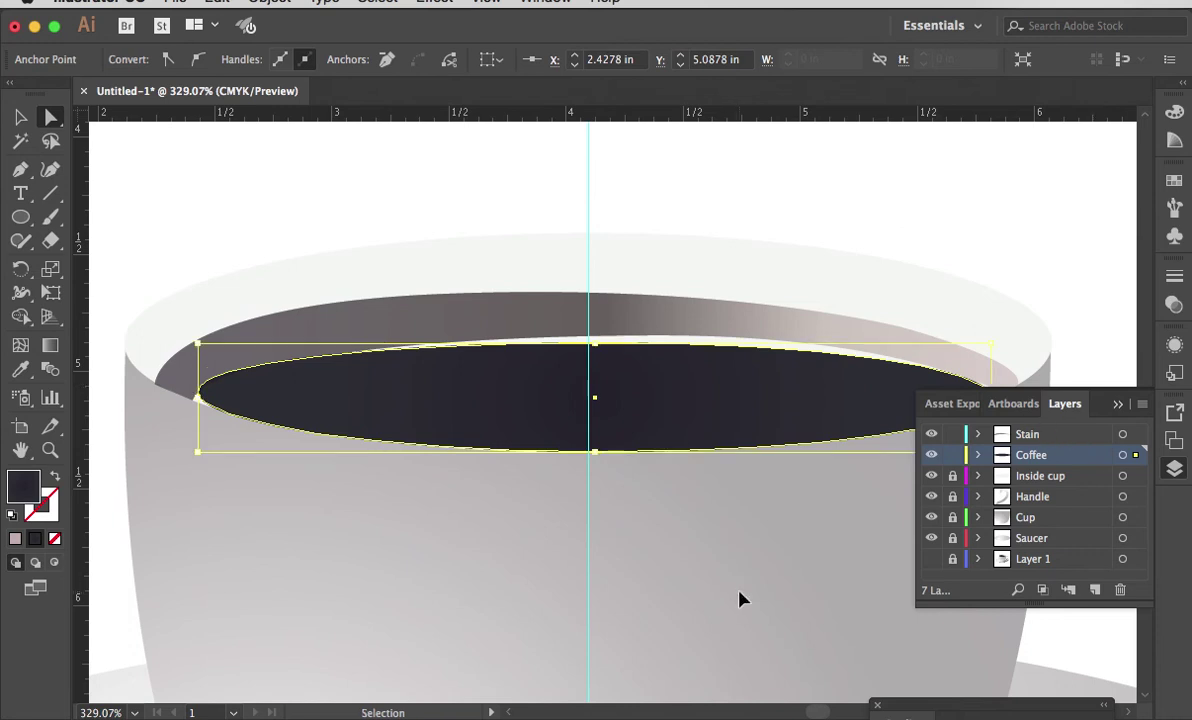
key("super+0")
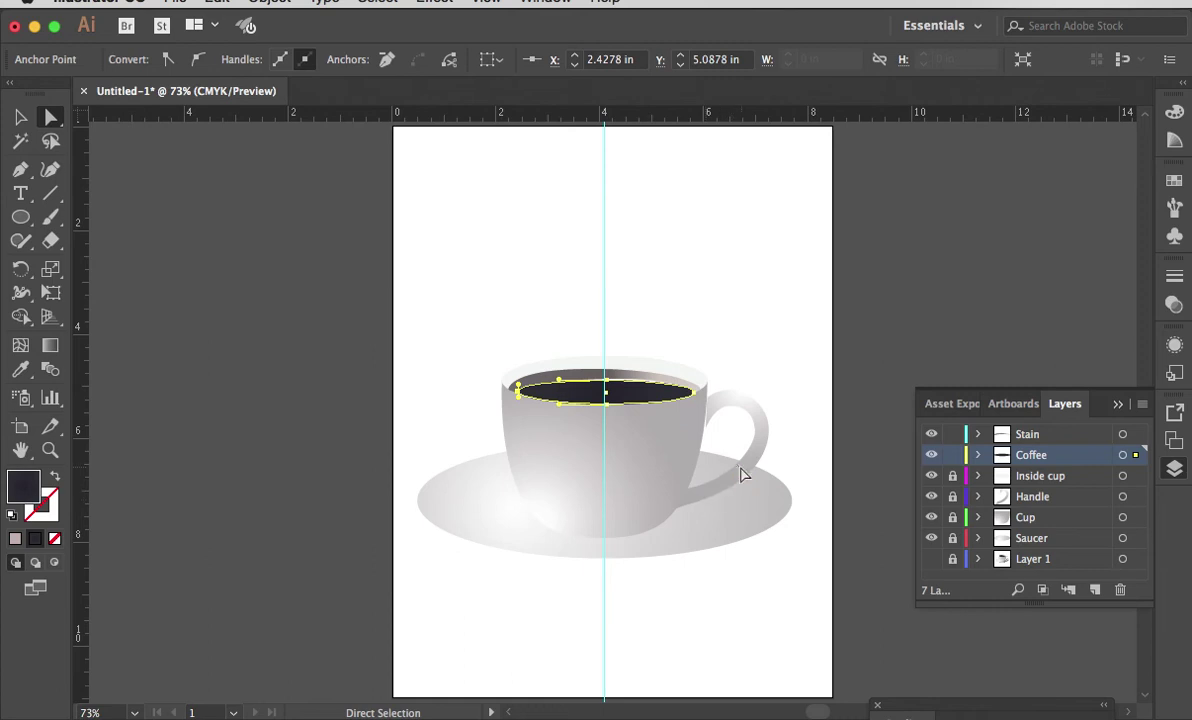
left_click(1095, 590)
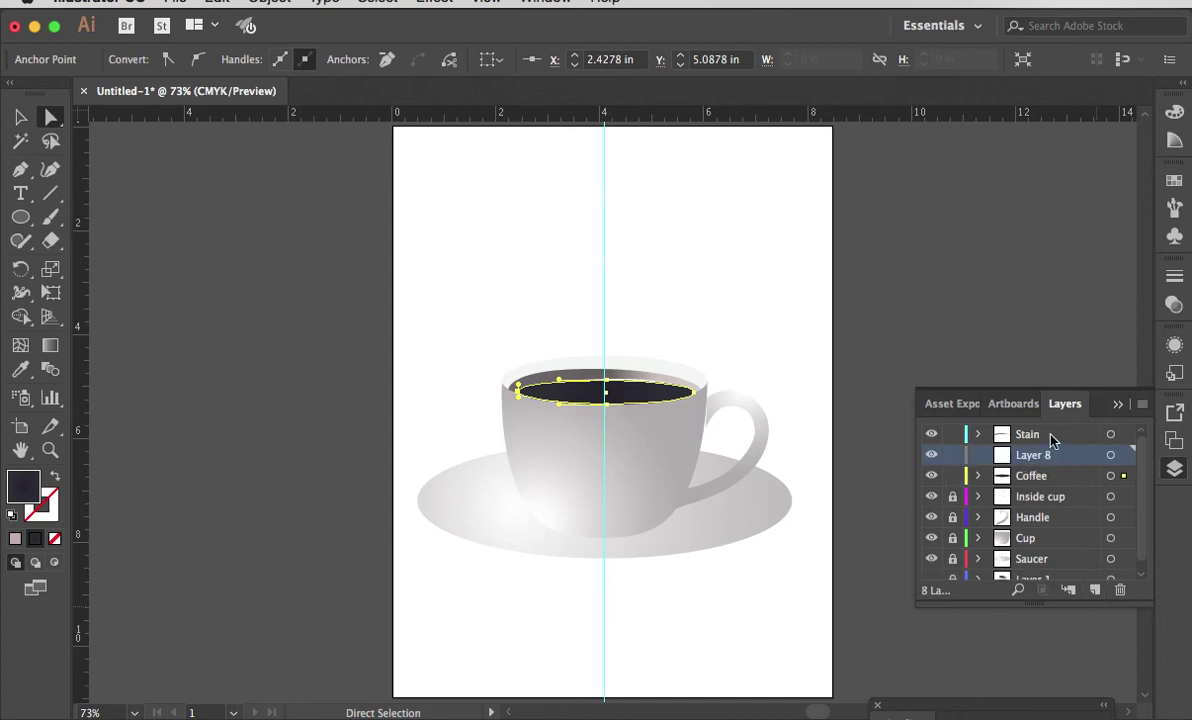
double_click(1041, 458)
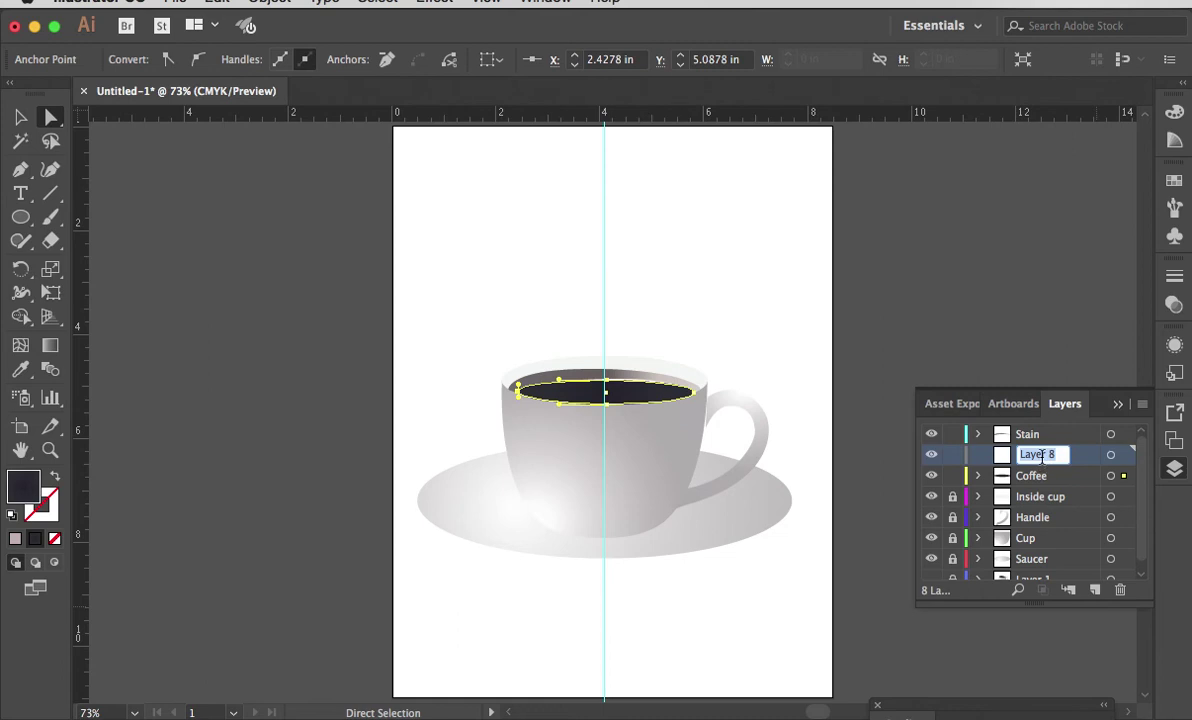
type("han")
type("dle shadow")
key("Return")
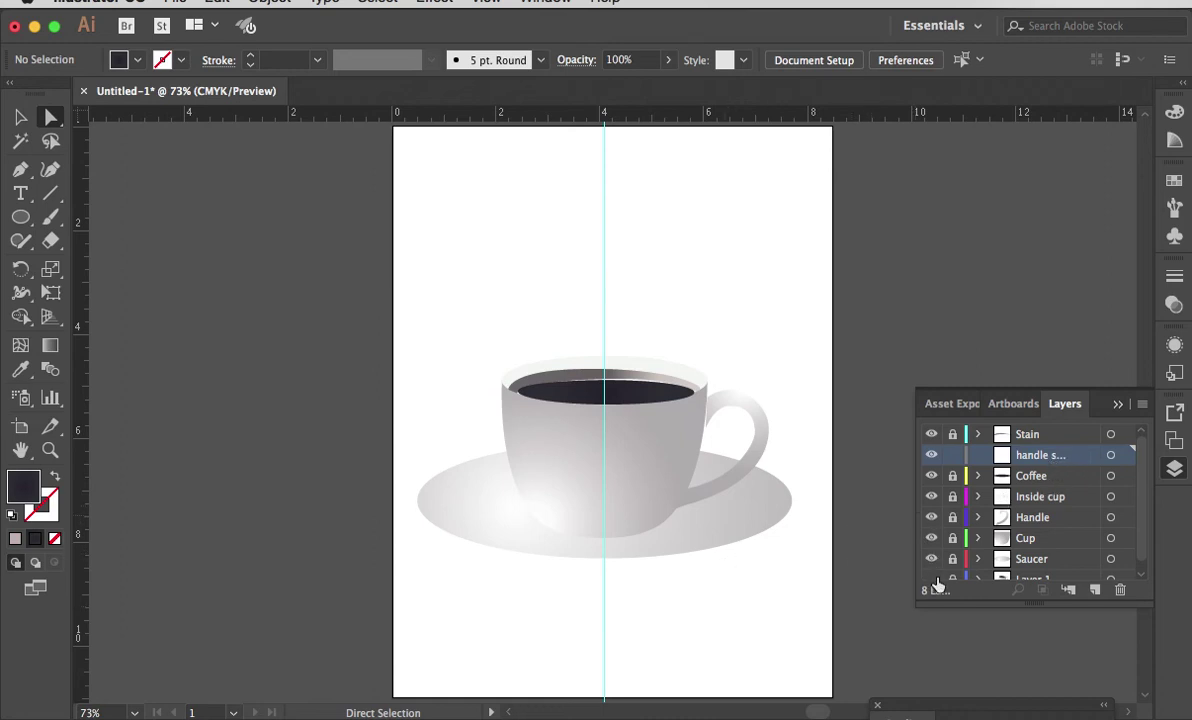
Show Layer 1 with the reference photo and hide the Saucer, Cup, Handle, Inside cup and Coffee layers.
scroll(1067, 494, "down", 1)
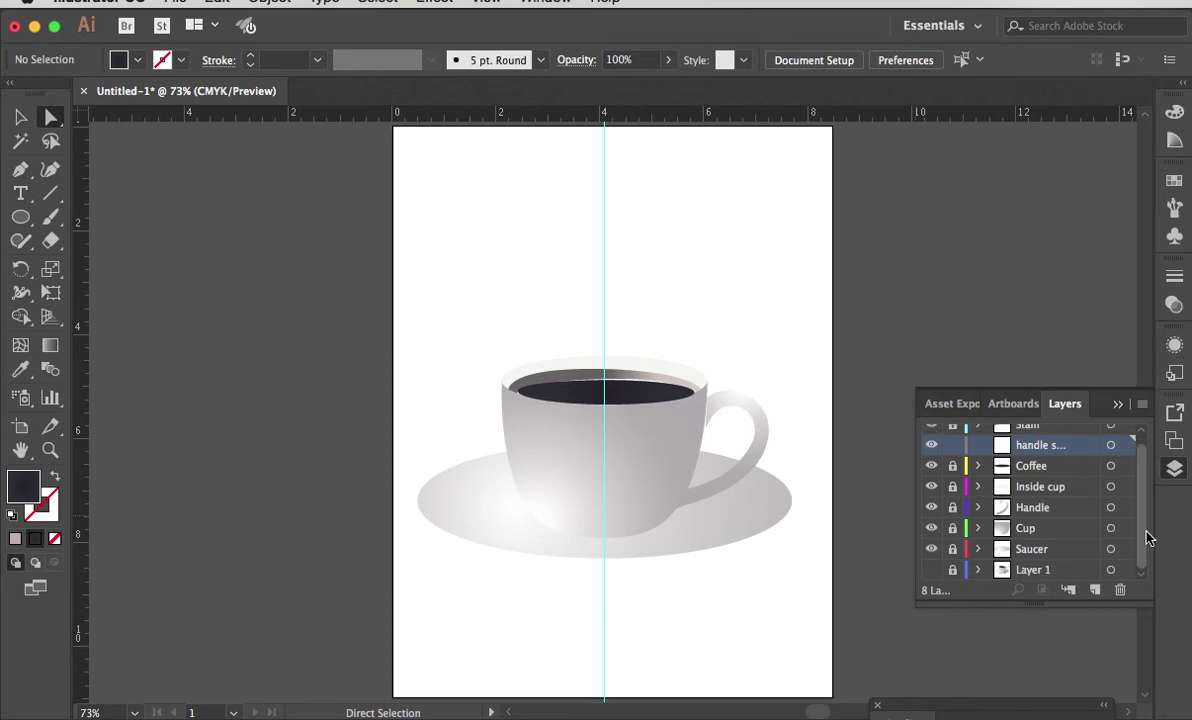
left_click(932, 570)
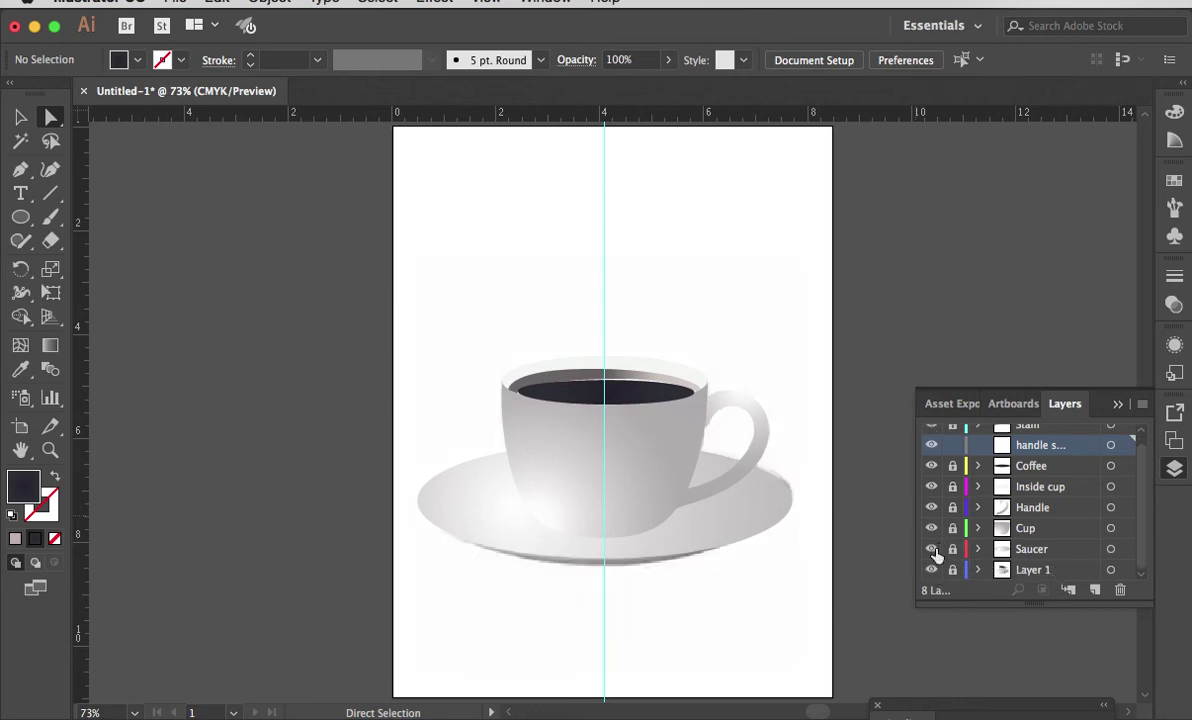
left_click_drag(932, 550, 937, 470)
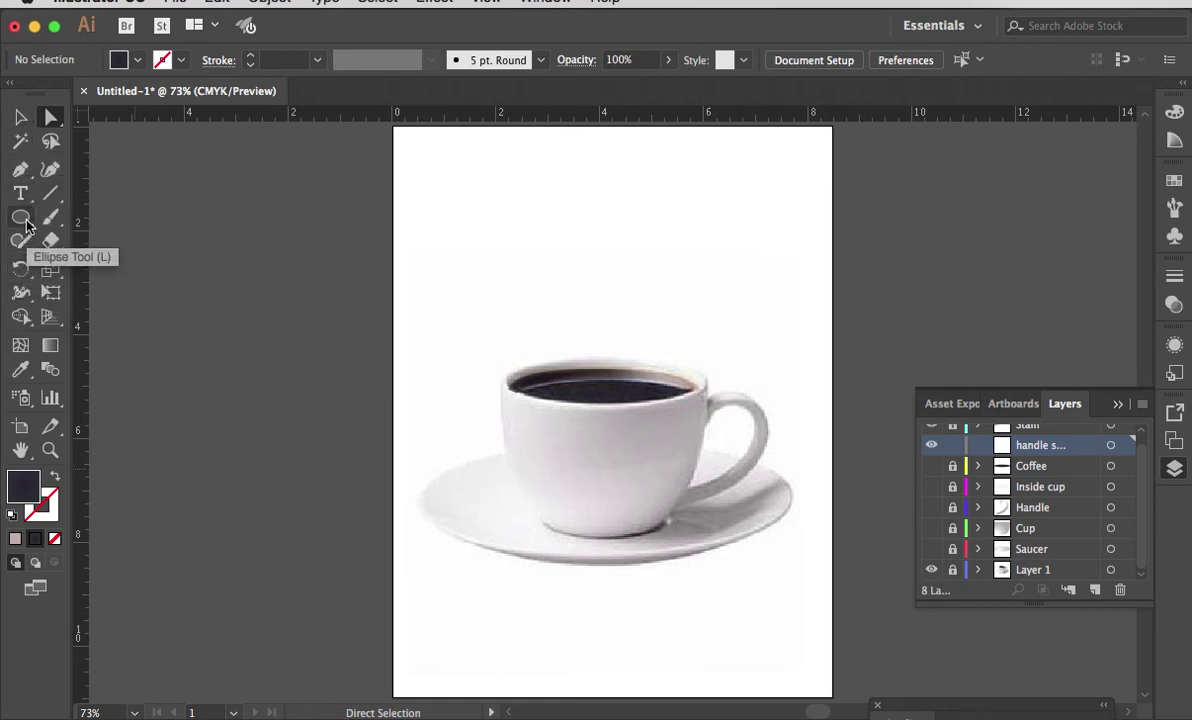
left_click(22, 172)
left_click(607, 463)
left_click(295, 434, "ctrl")
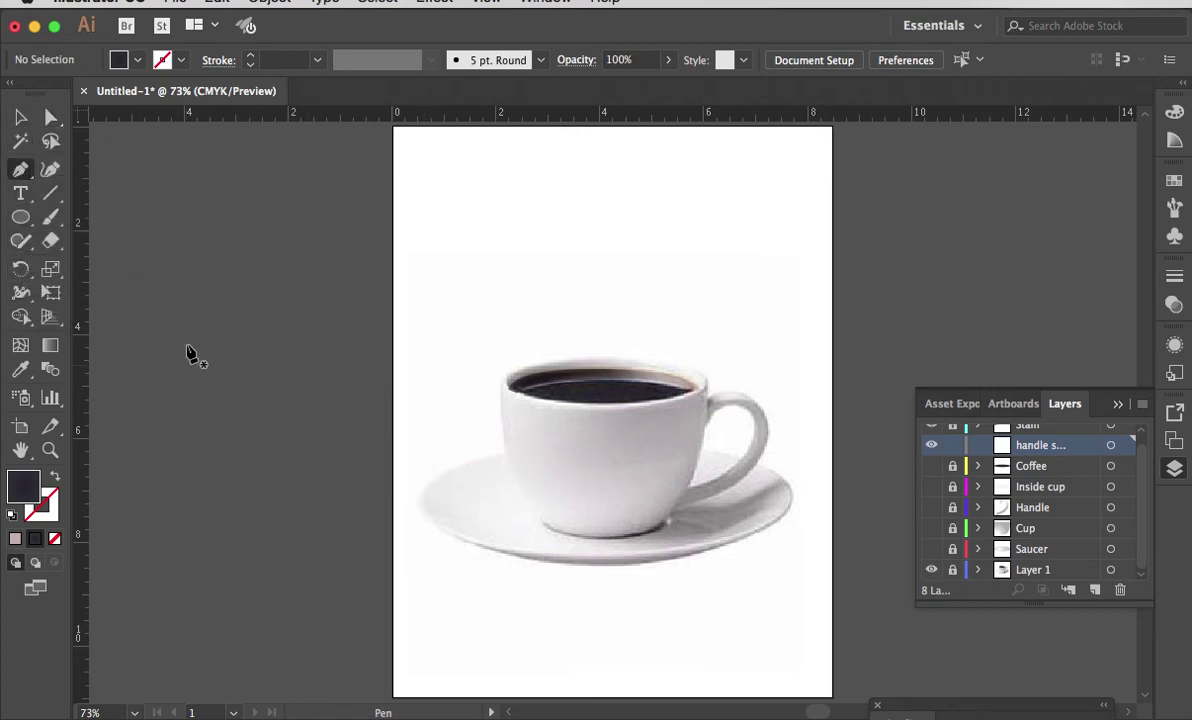
left_click(57, 222)
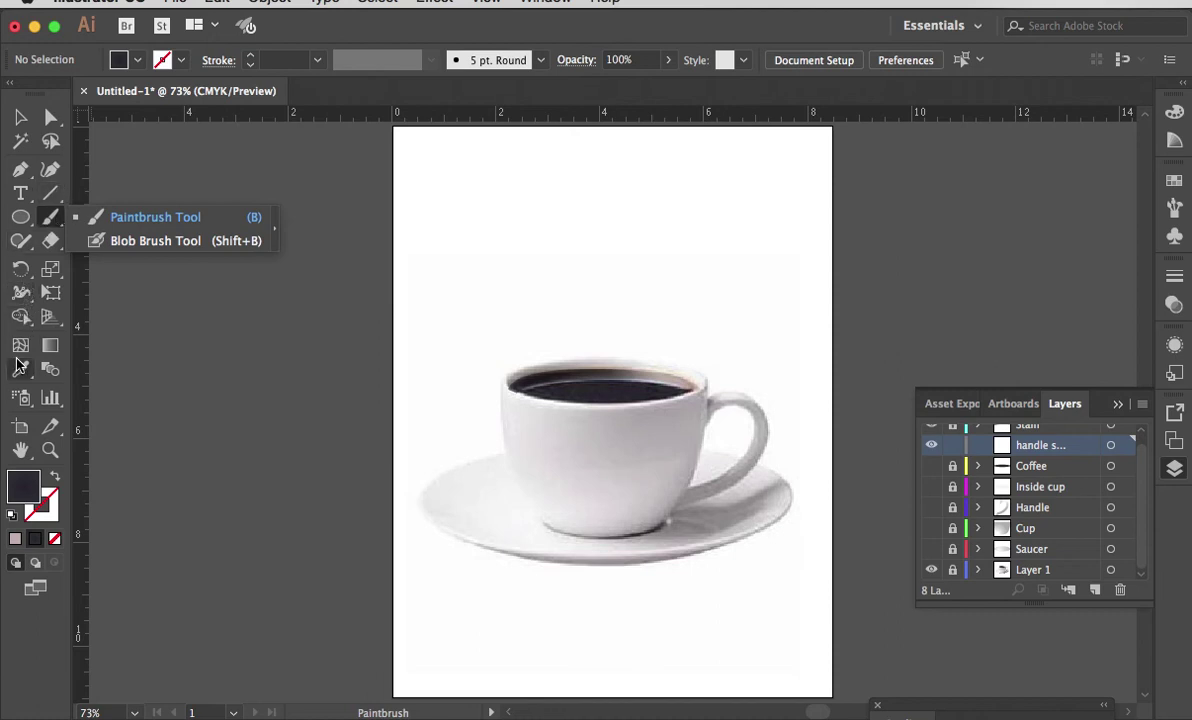
left_click(22, 171)
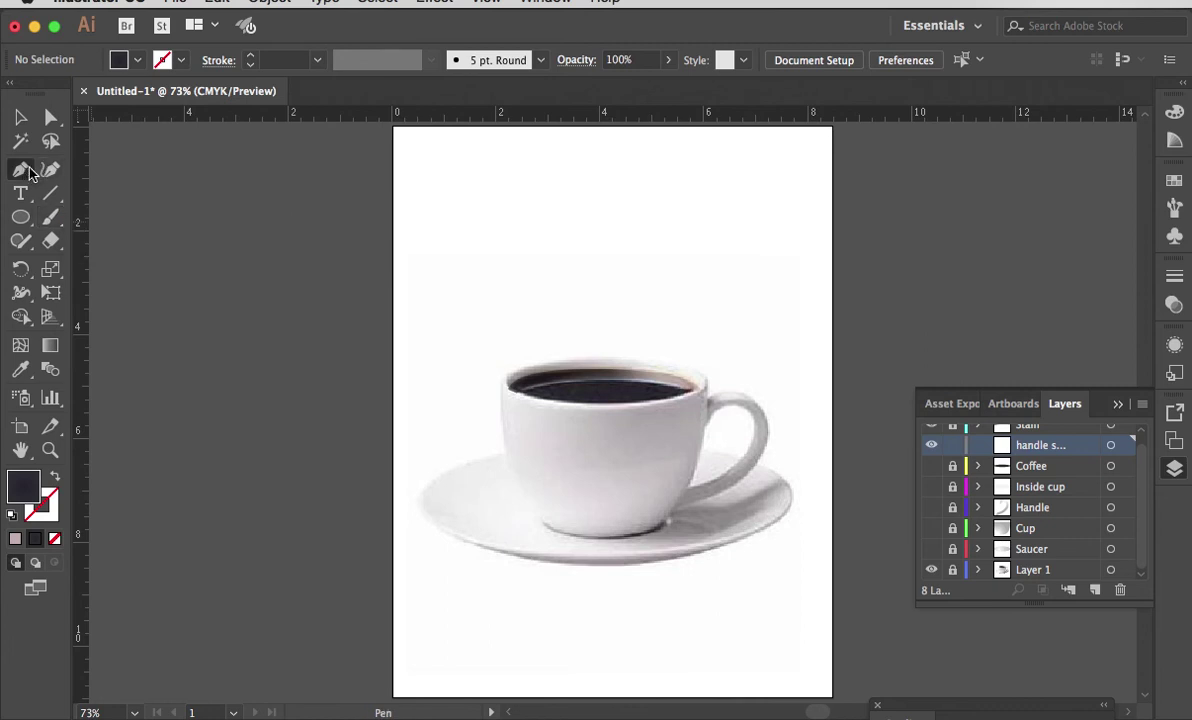
Trace the handle's shadow on the saucer freehand with the Pencil tool and fill it with grey sampled from the photo's shadow.
left_click(23, 249)
left_click(24, 253)
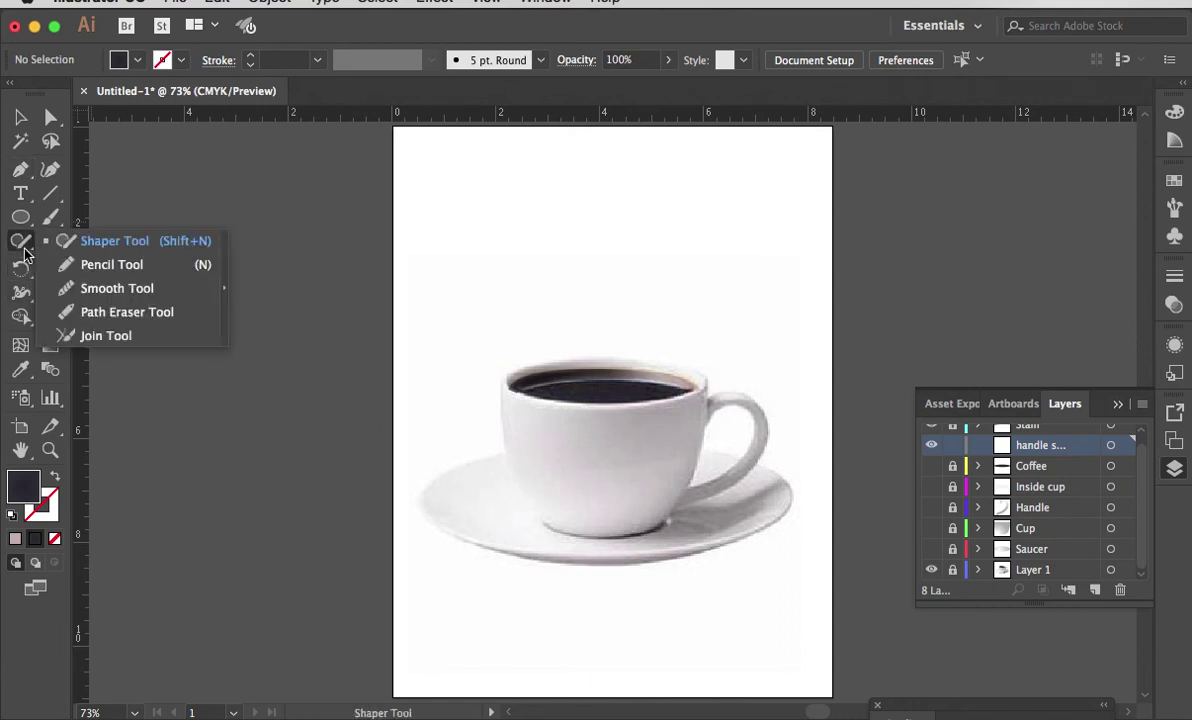
left_click(95, 268)
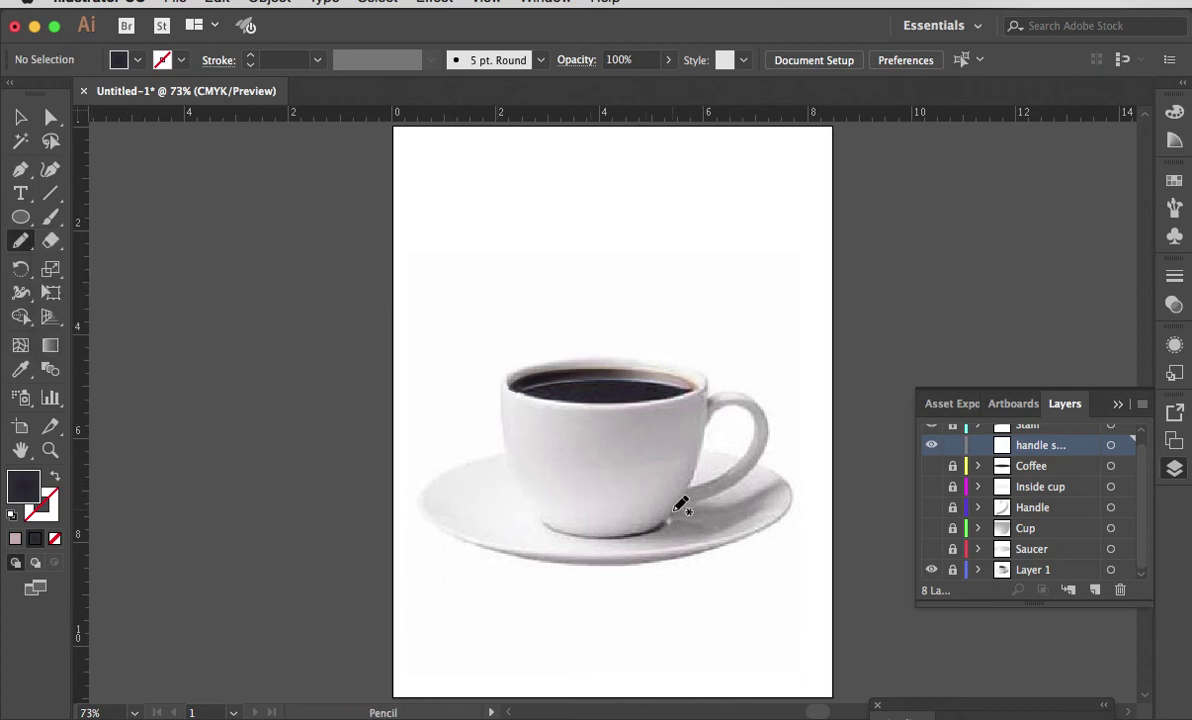
mouse_move(663, 523)
left_mouse_down()
mouse_move(667, 538)
mouse_move(697, 543)
mouse_move(786, 486)
mouse_move(722, 491)
mouse_move(665, 527)
left_mouse_up()
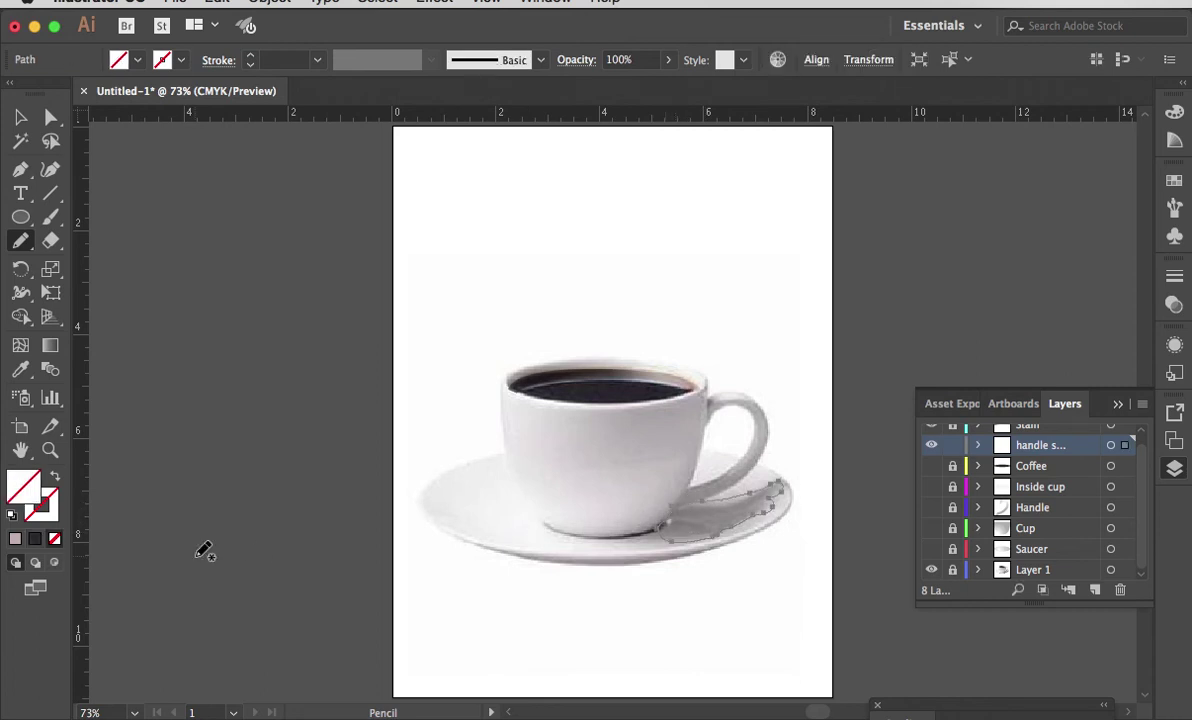
left_click(20, 369)
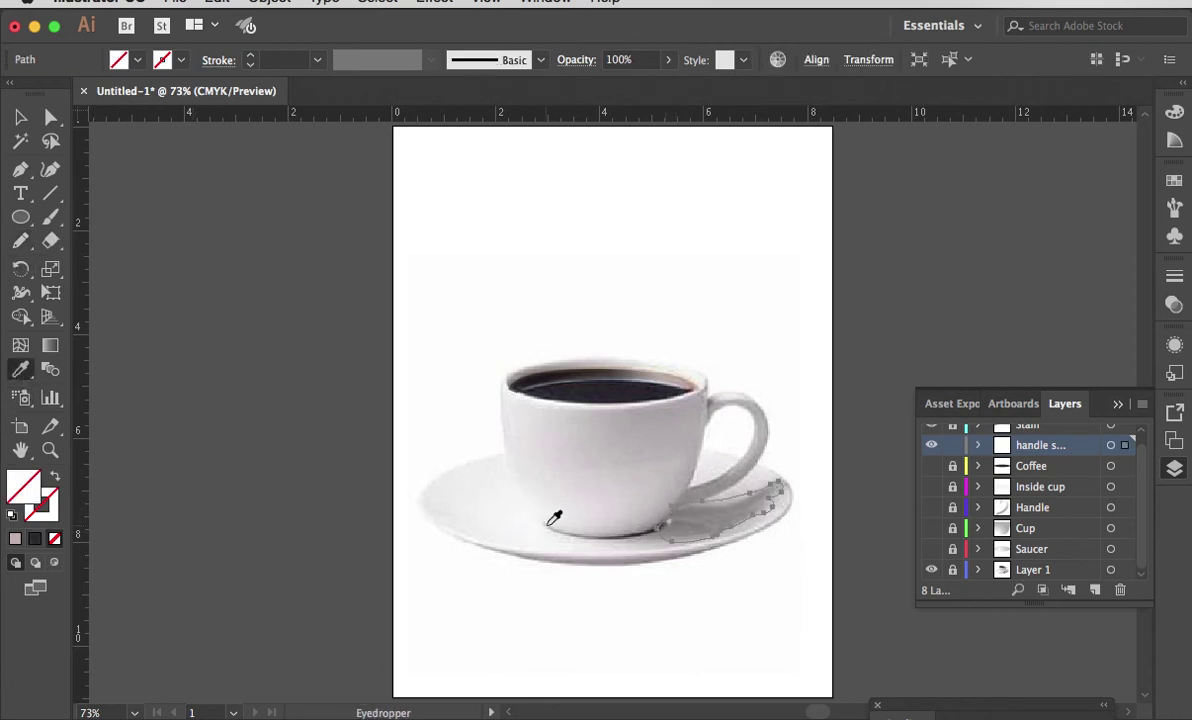
left_click(725, 518)
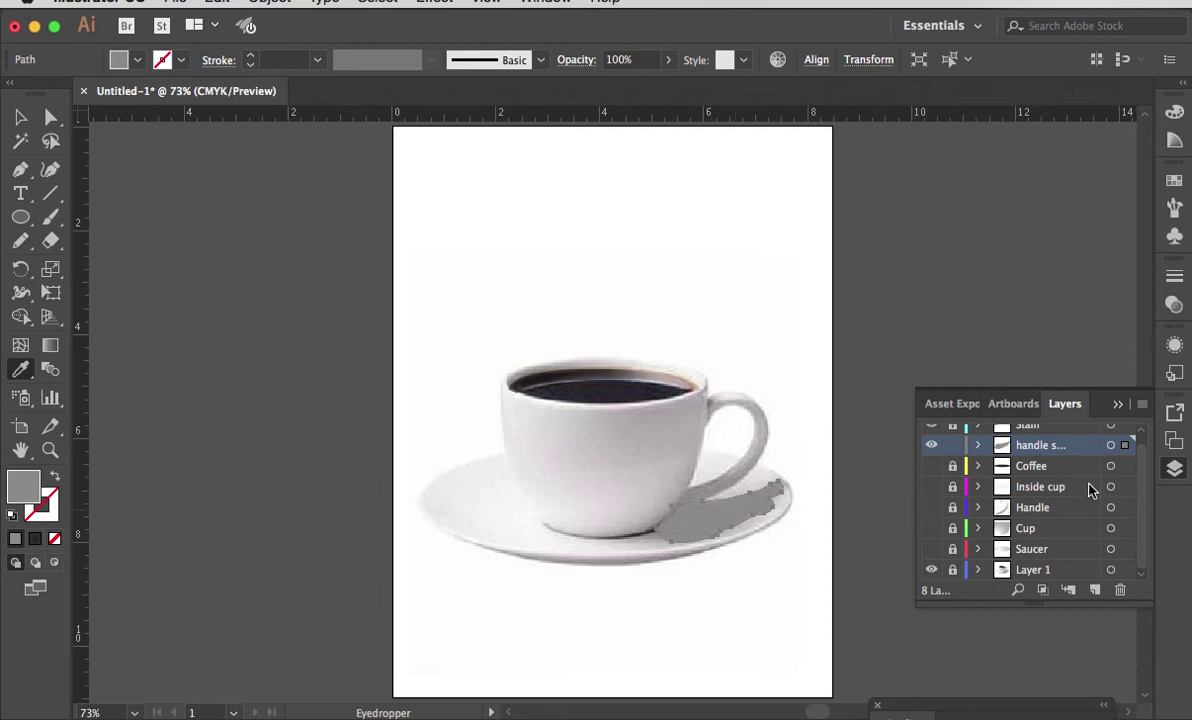
Set the opacity of the traced handle shadow shape to 45%.
key("a")
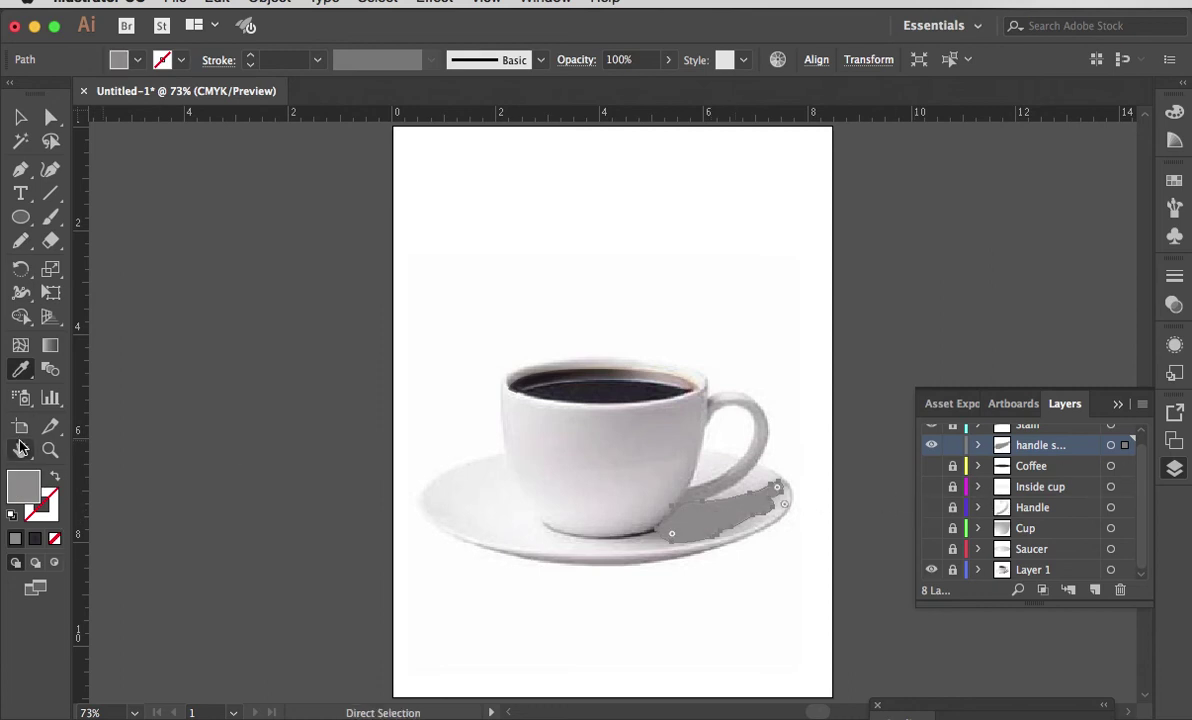
left_click(50, 449)
left_click_drag(620, 465, 808, 568)
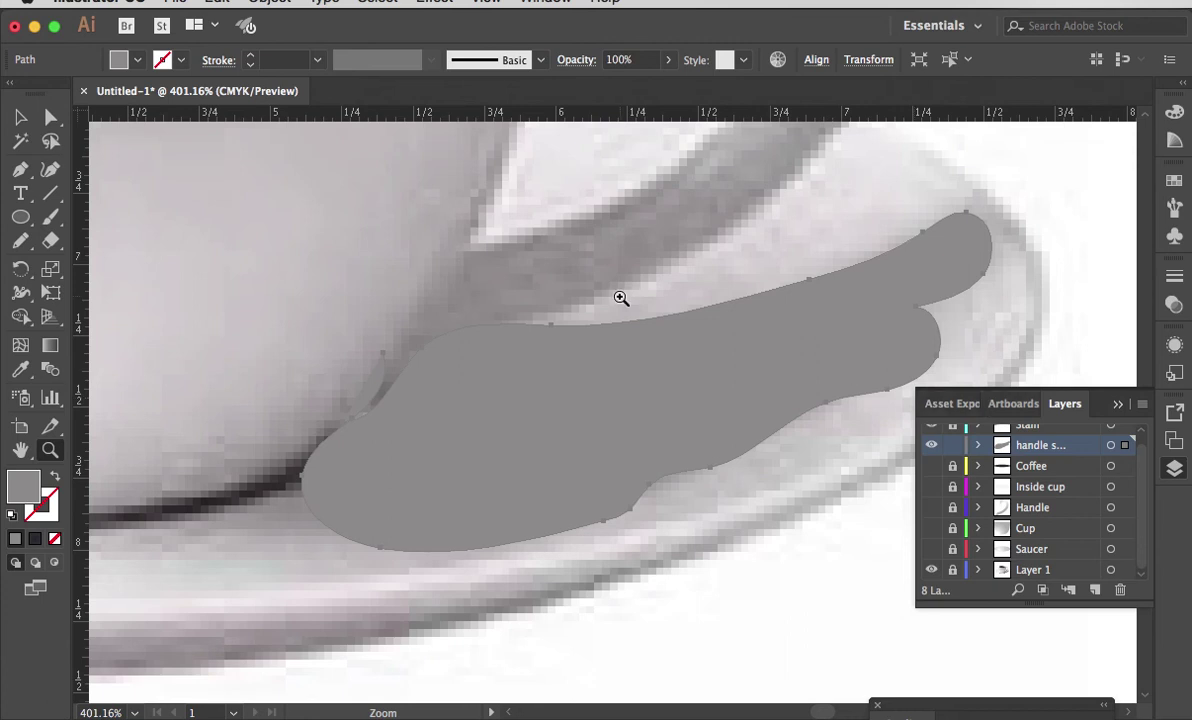
key("a")
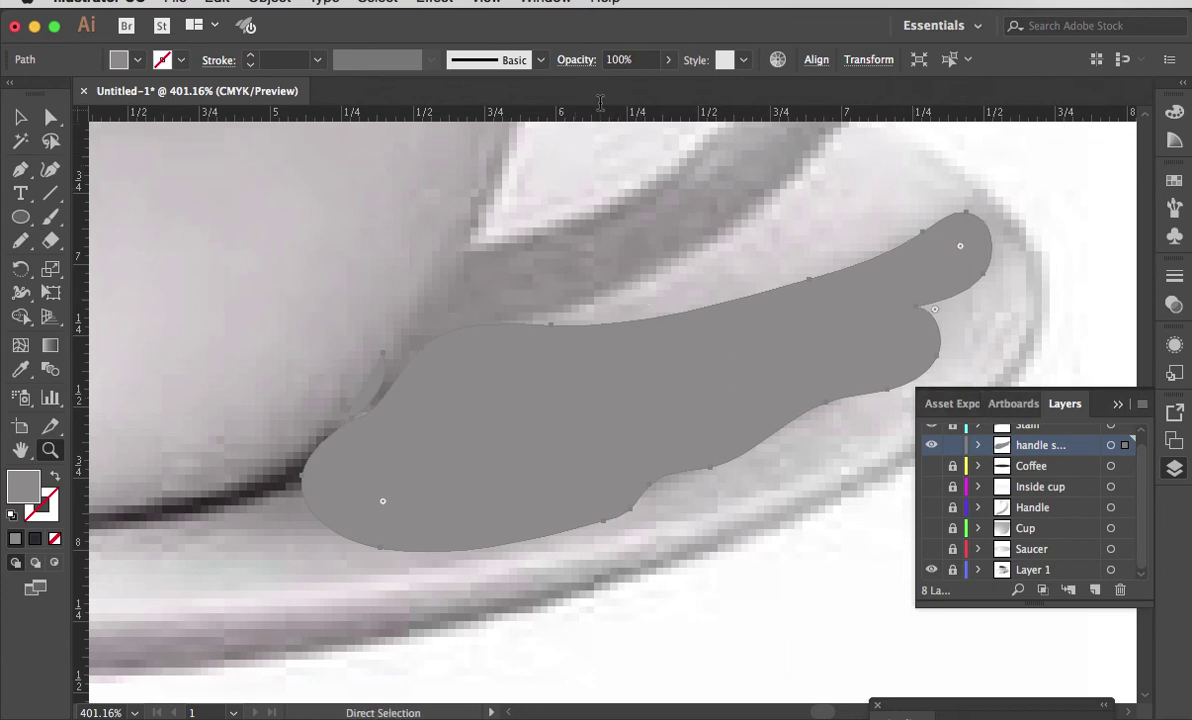
left_click(668, 60)
left_click_drag(663, 84, 627, 84)
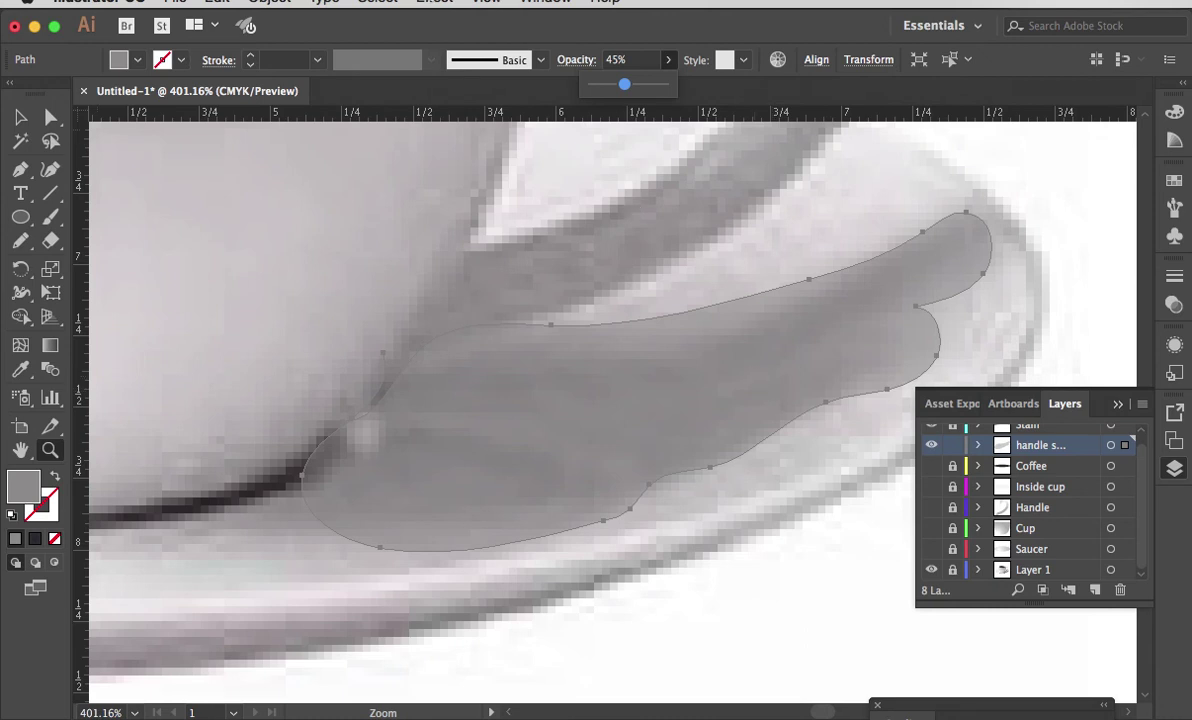
key("a")
left_click(438, 2)
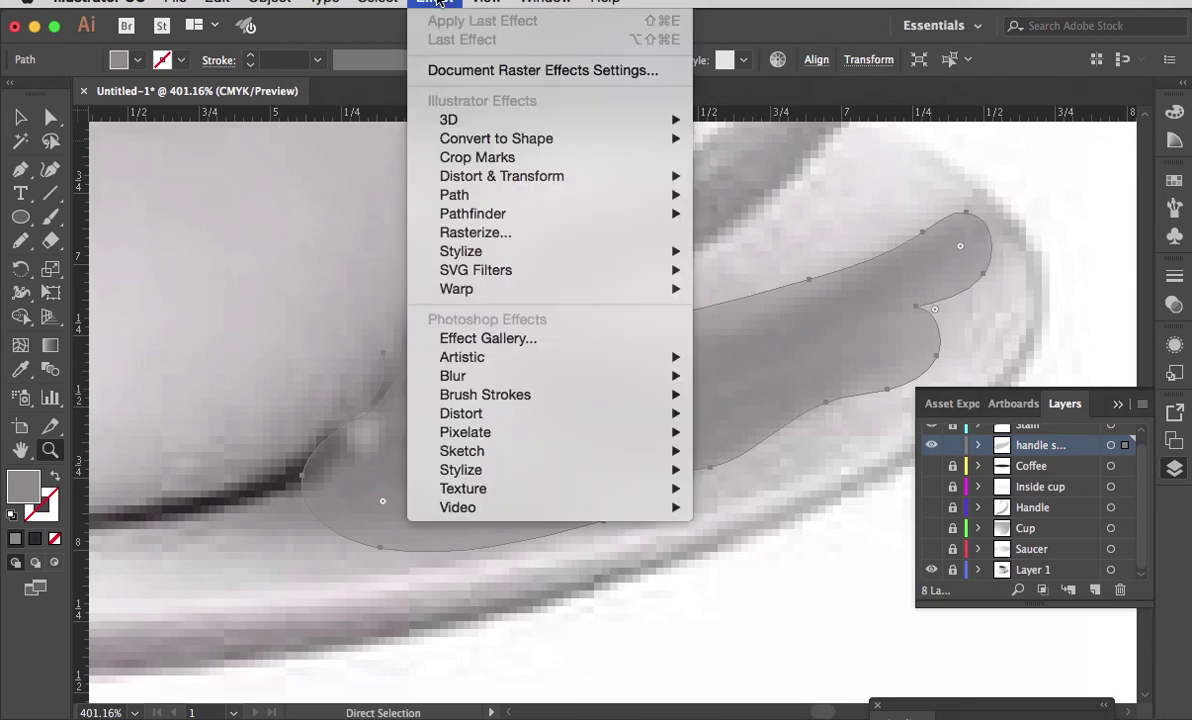
mouse_move(497, 258)
left_click(782, 370)
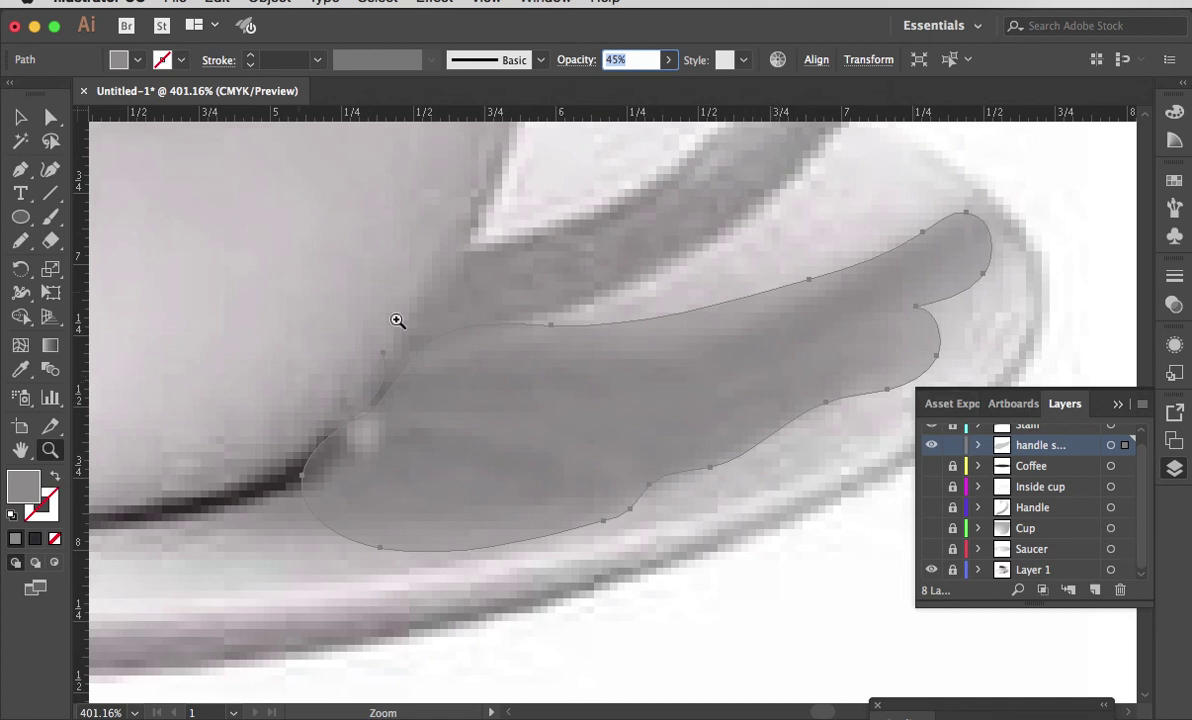
Show the Coffee, Inside cup, Handle, Cup and Saucer layers again.
left_click(51, 117)
left_click(20, 118)
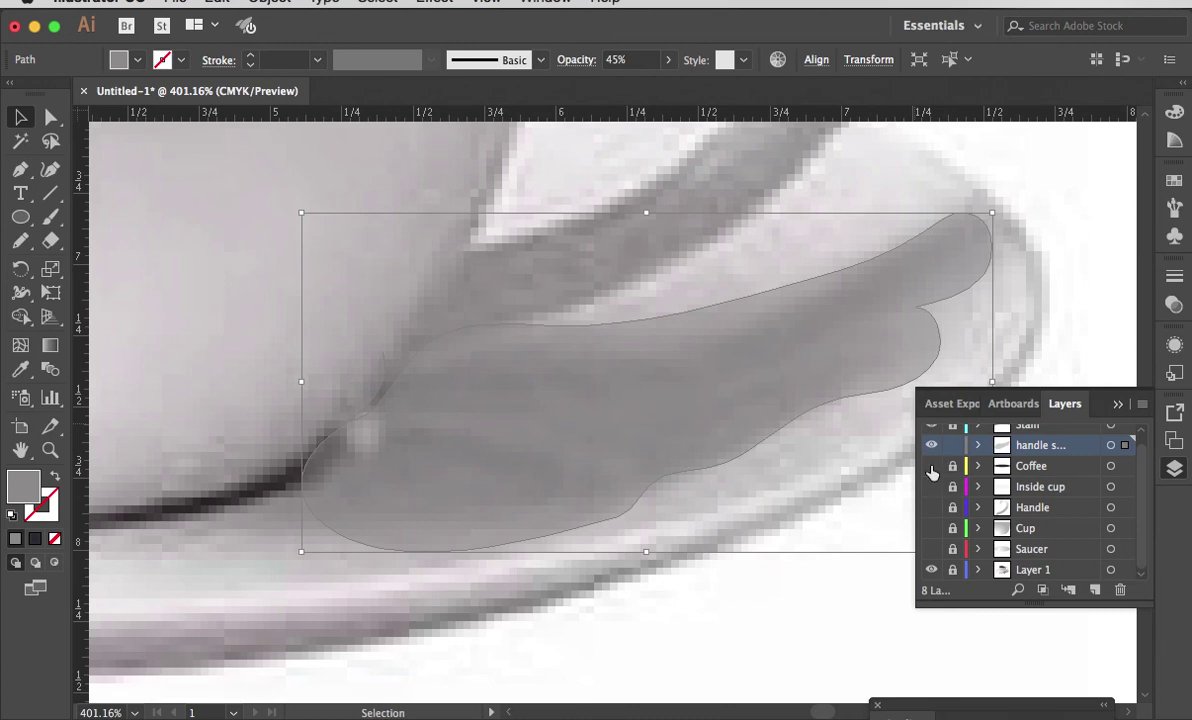
left_click_drag(932, 466, 932, 549)
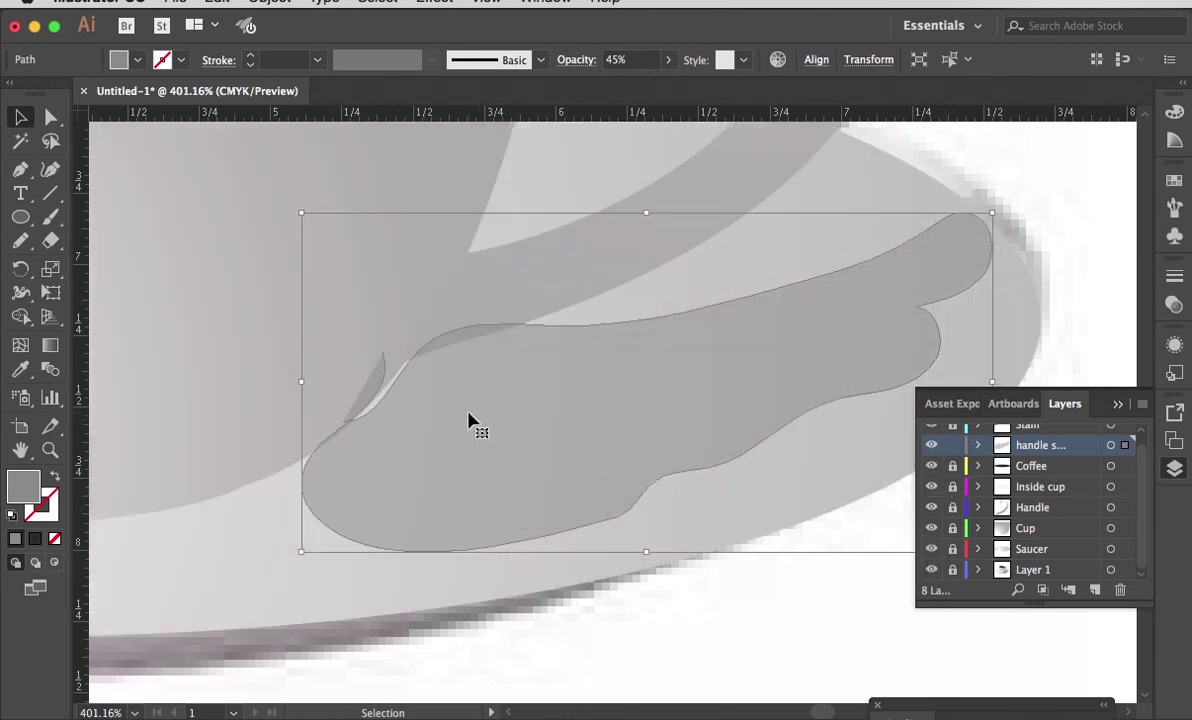
Deselect the shadow shape and move the handle shadow layer down between the Cup and Saucer layers.
left_click(642, 623)
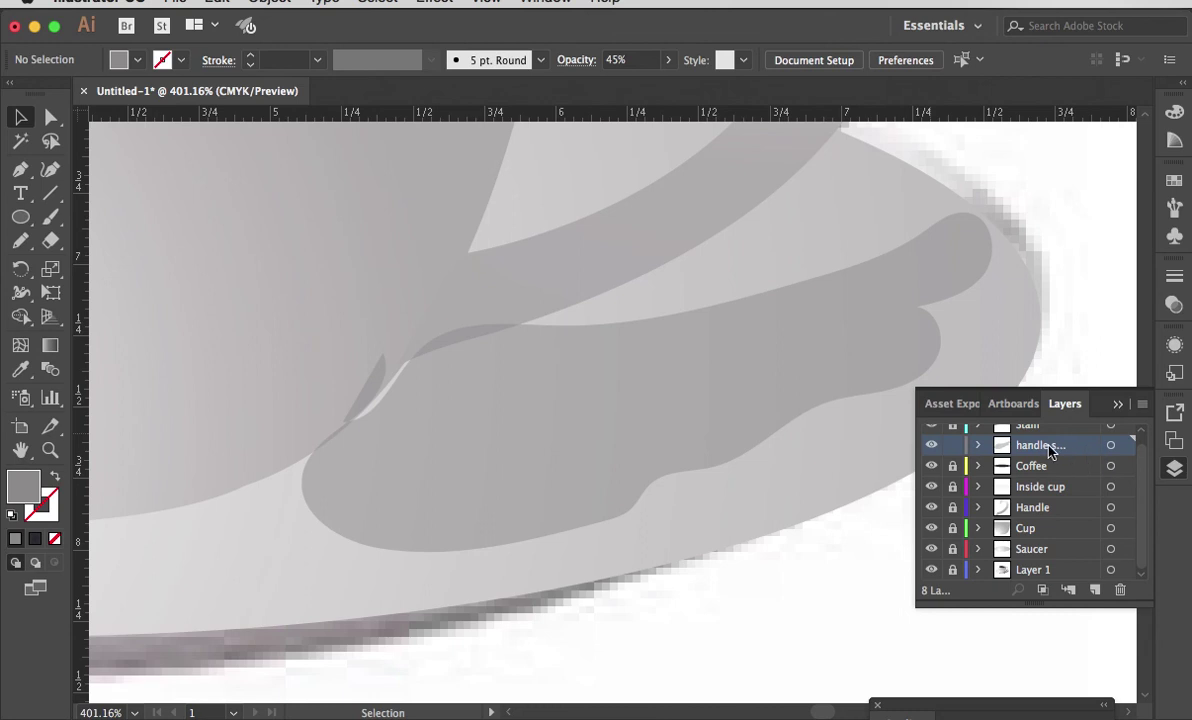
left_click_drag(1050, 452, 1040, 522)
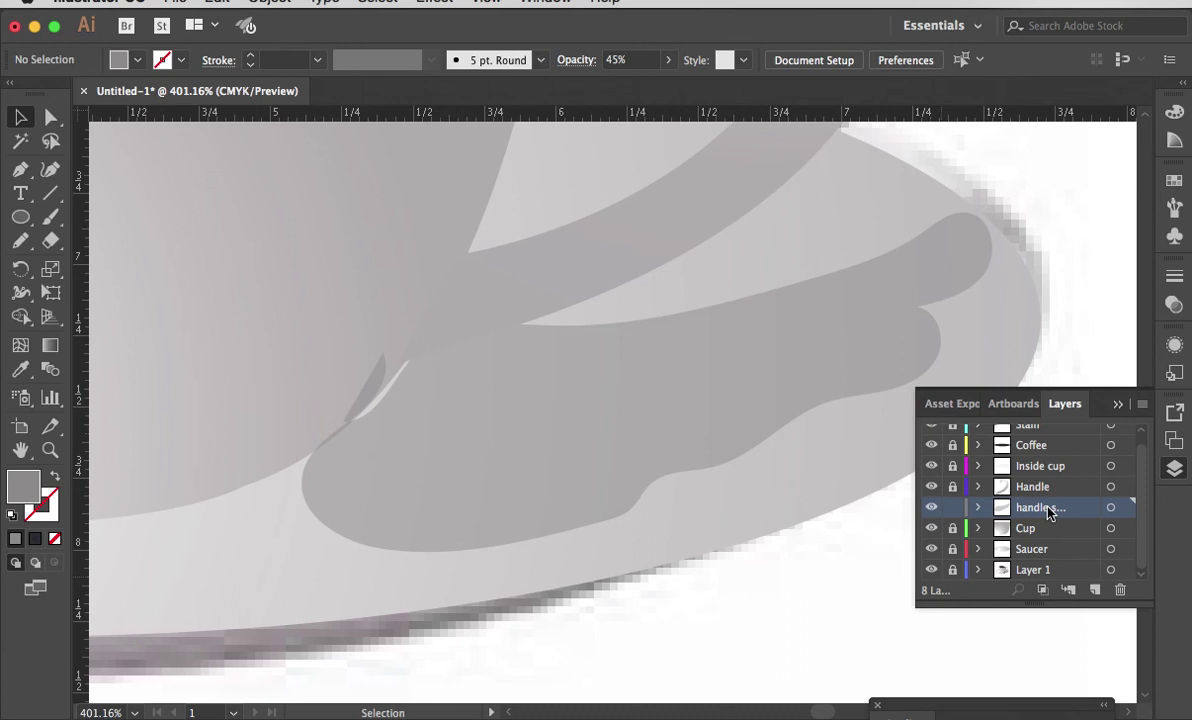
left_click_drag(1049, 512, 1047, 538)
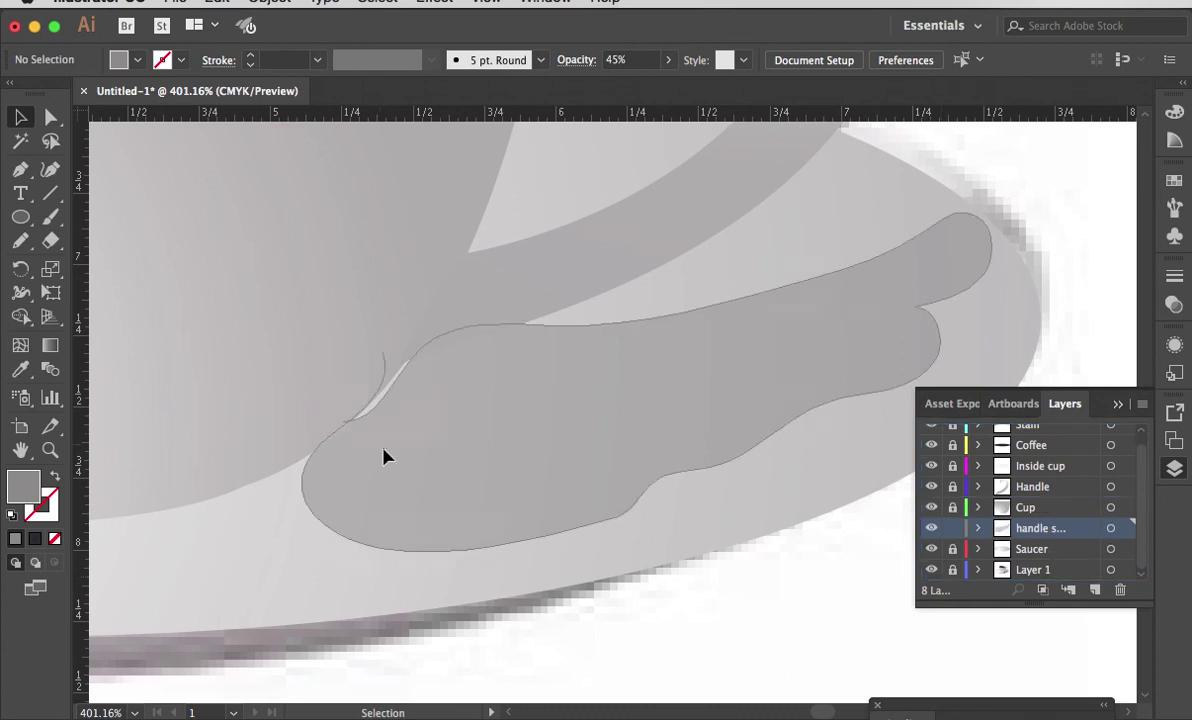
Reduce the handle shadow shape's opacity to 18%.
left_click(795, 371)
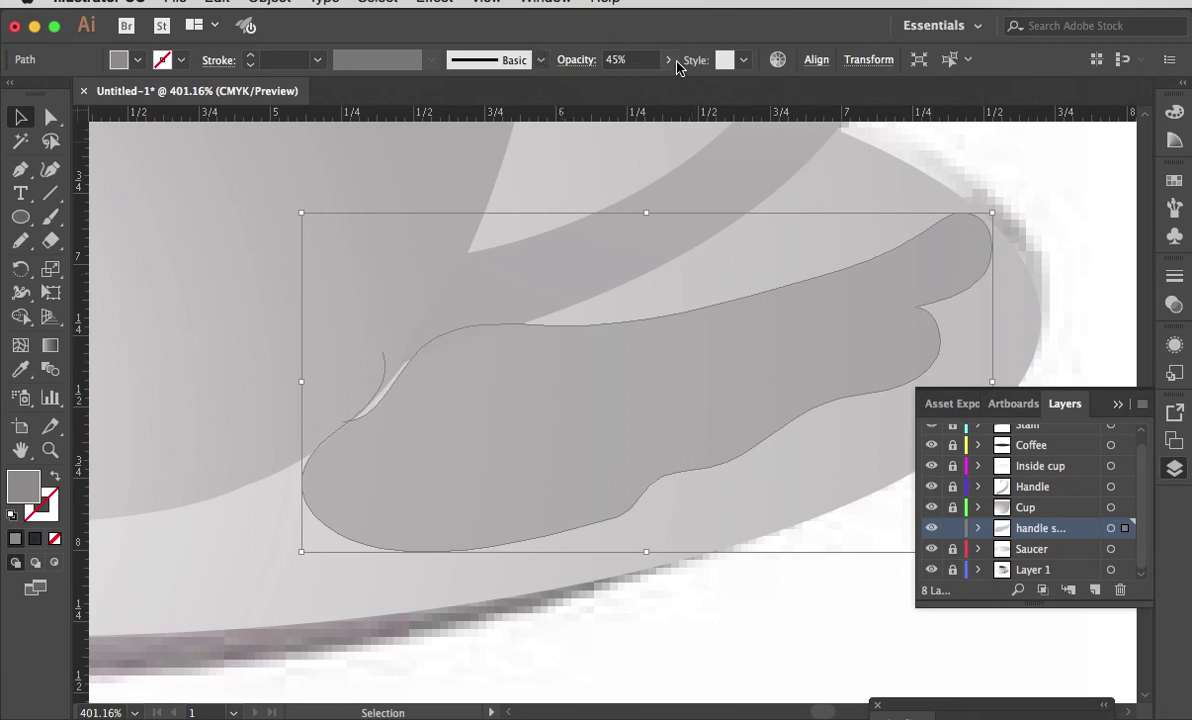
left_click(670, 62)
left_click_drag(625, 85, 604, 91)
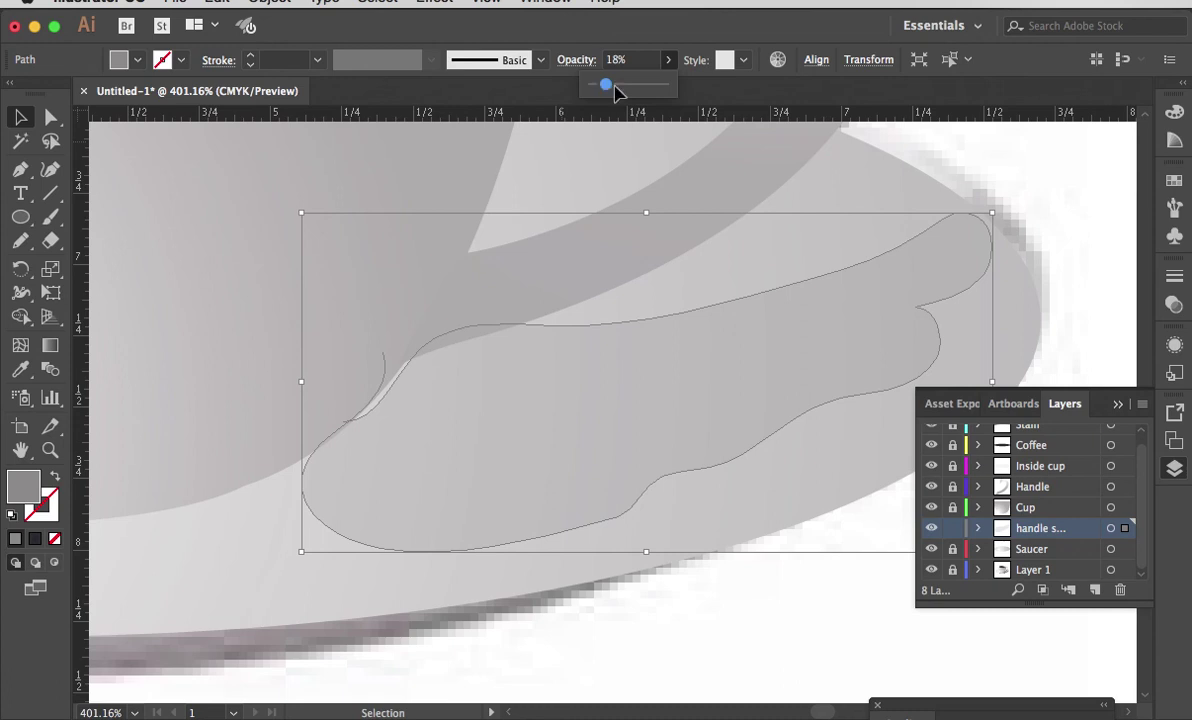
left_click(848, 629)
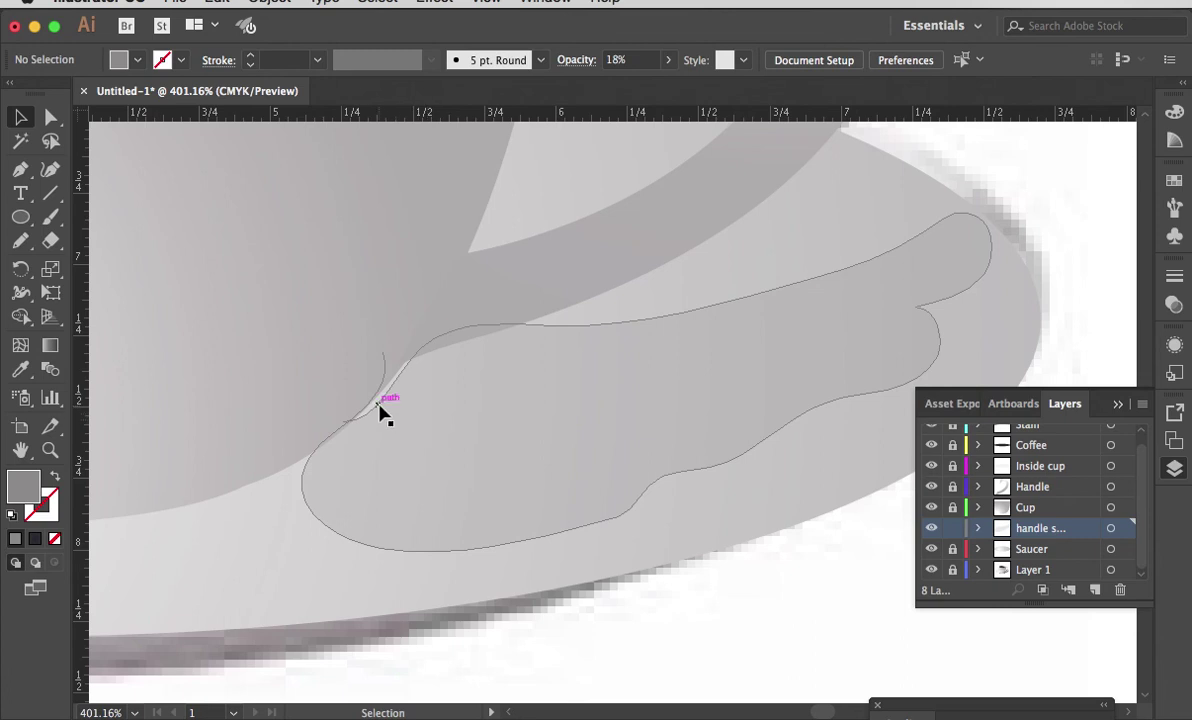
Reshape the shadow's edge beside the cup with Direct Selection, pulling it under the cup to close the light gap.
left_click(51, 118)
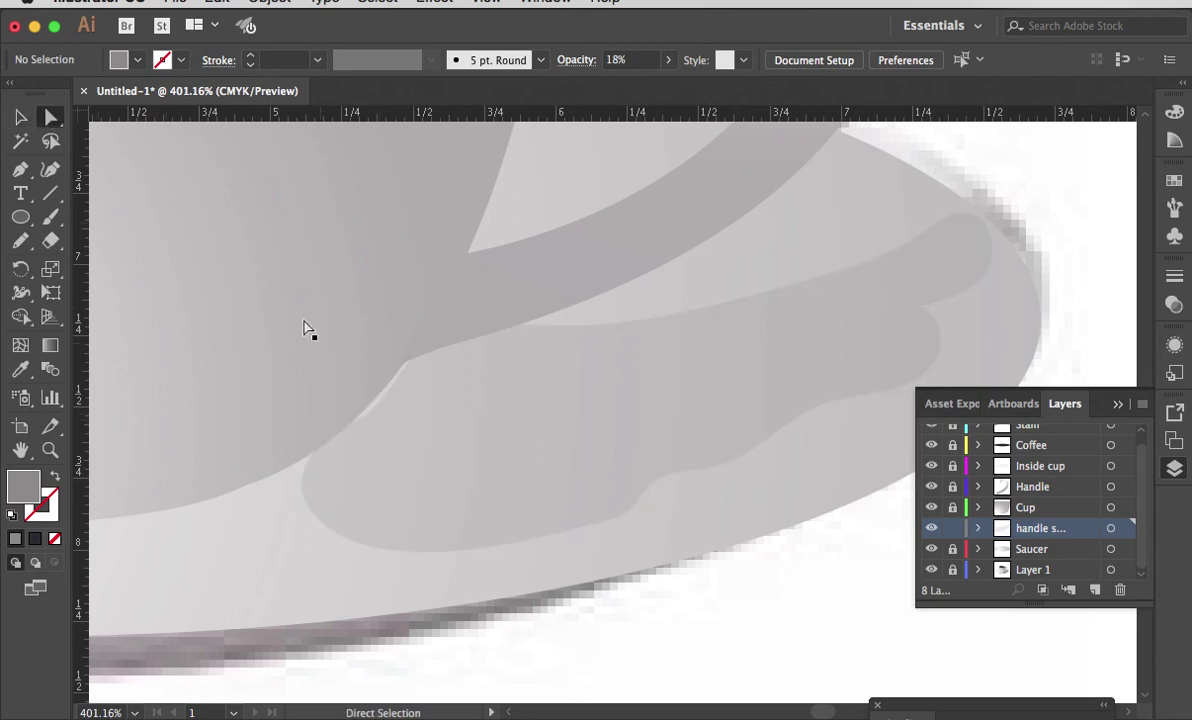
mouse_move(388, 403)
left_mouse_down()
mouse_move(392, 388)
mouse_move(384, 425)
mouse_move(378, 392)
left_mouse_up()
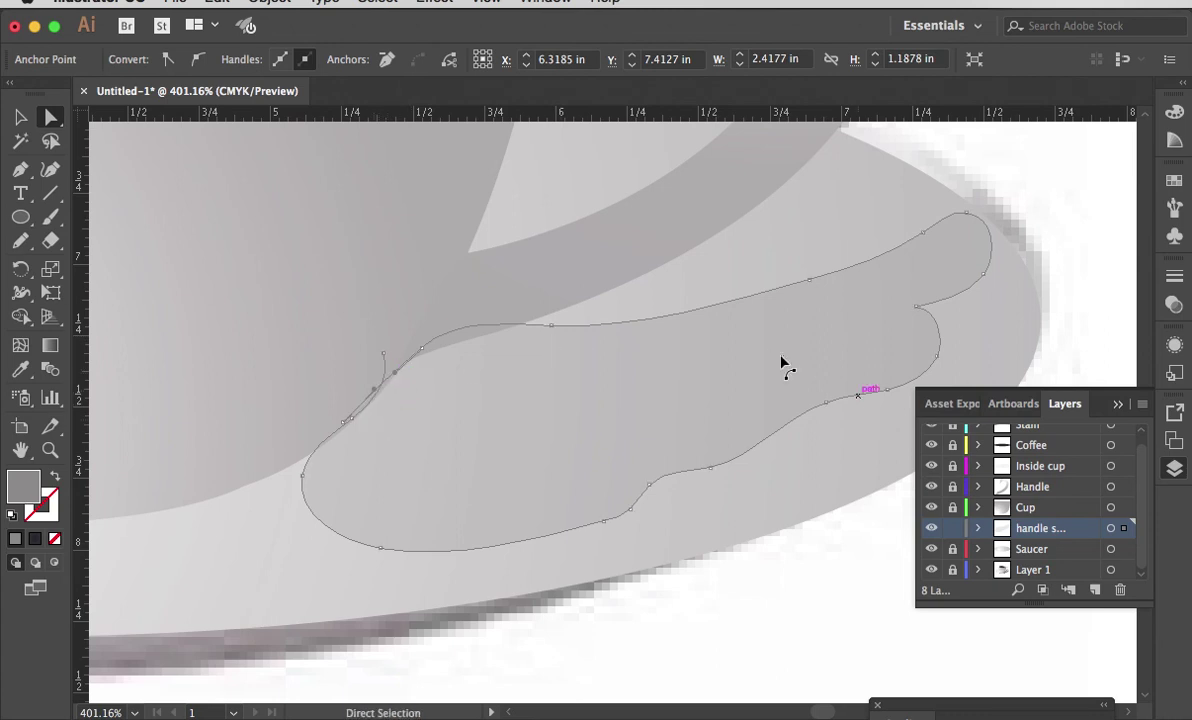
left_click(822, 566)
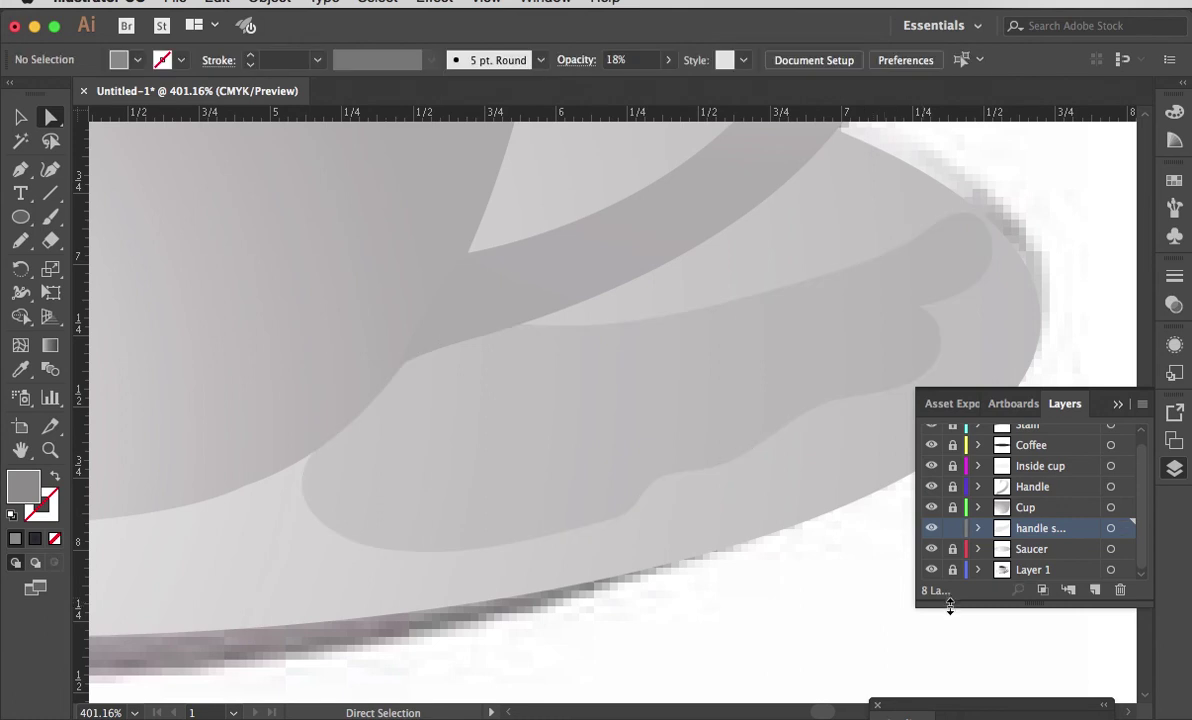
Add a layer named "Saucer shadow" directly above the handle shadow layer, and lock the handle shadow layer.
key("super+0")
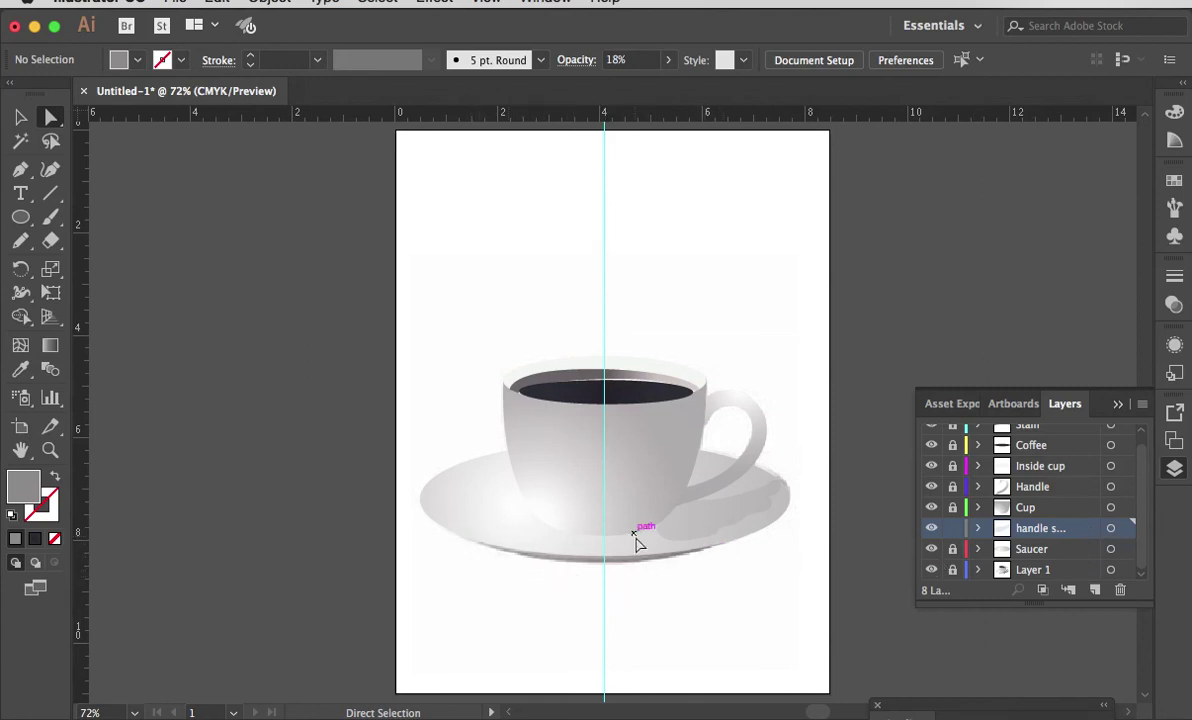
left_click(1095, 591)
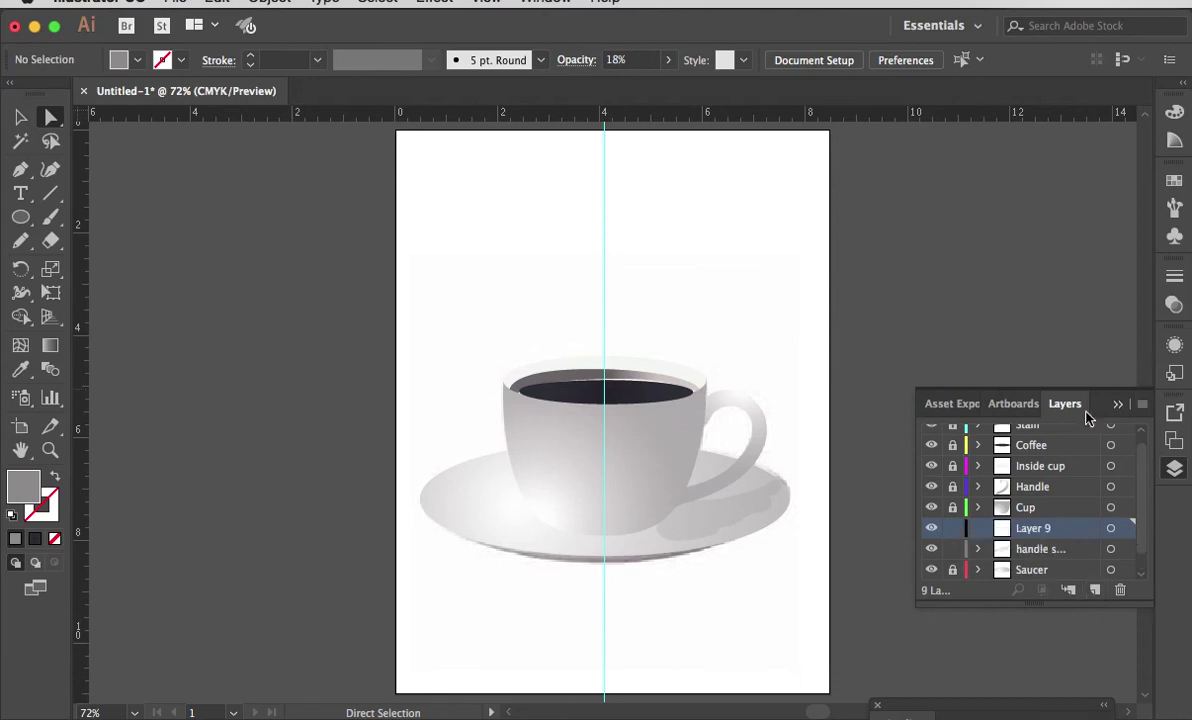
scroll(1135, 470, "up", 1)
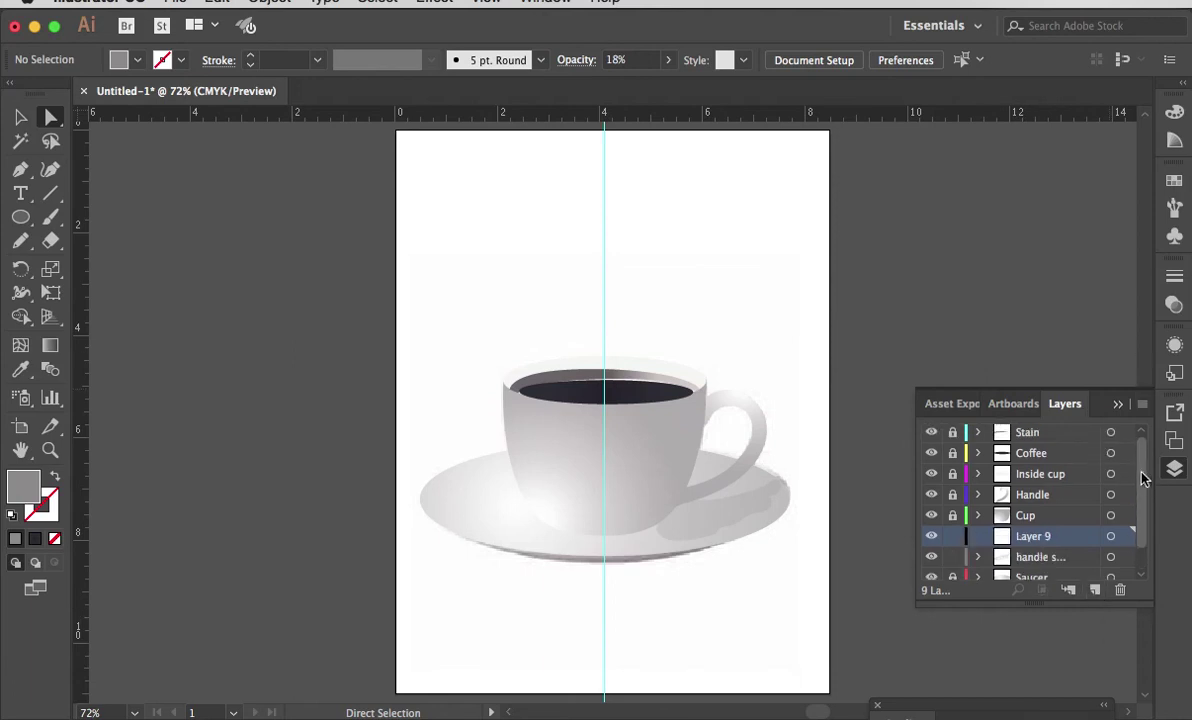
double_click(1036, 537)
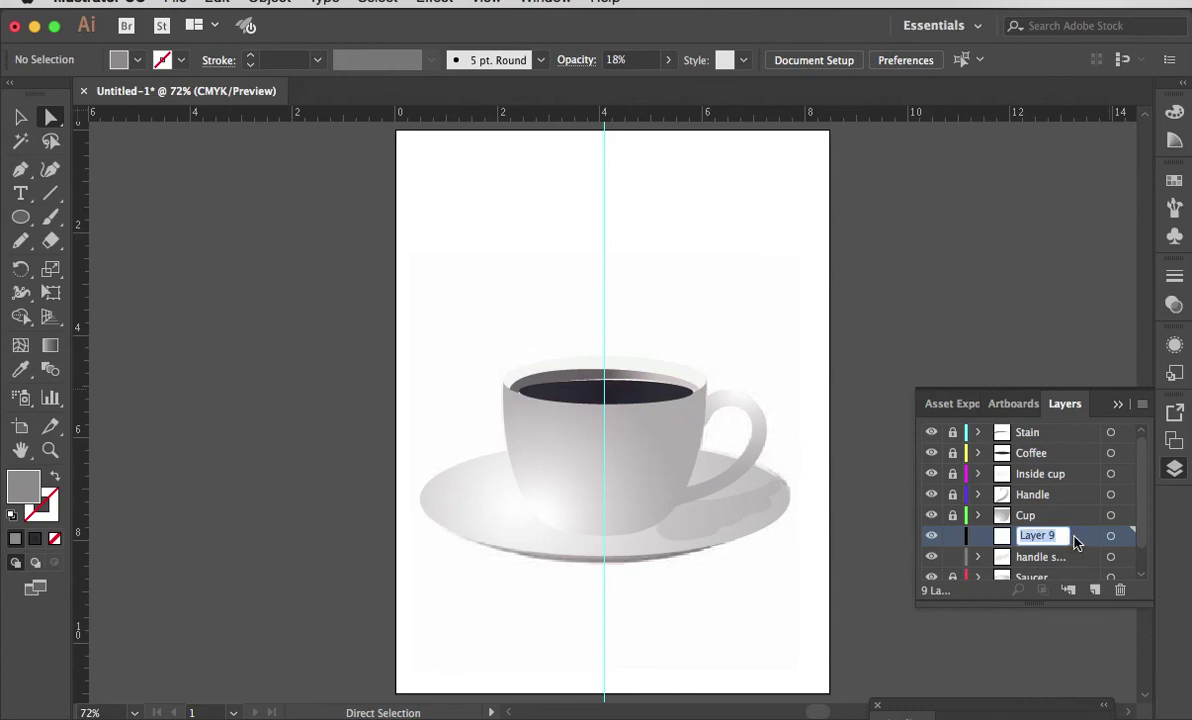
type("S")
type("r shadow")
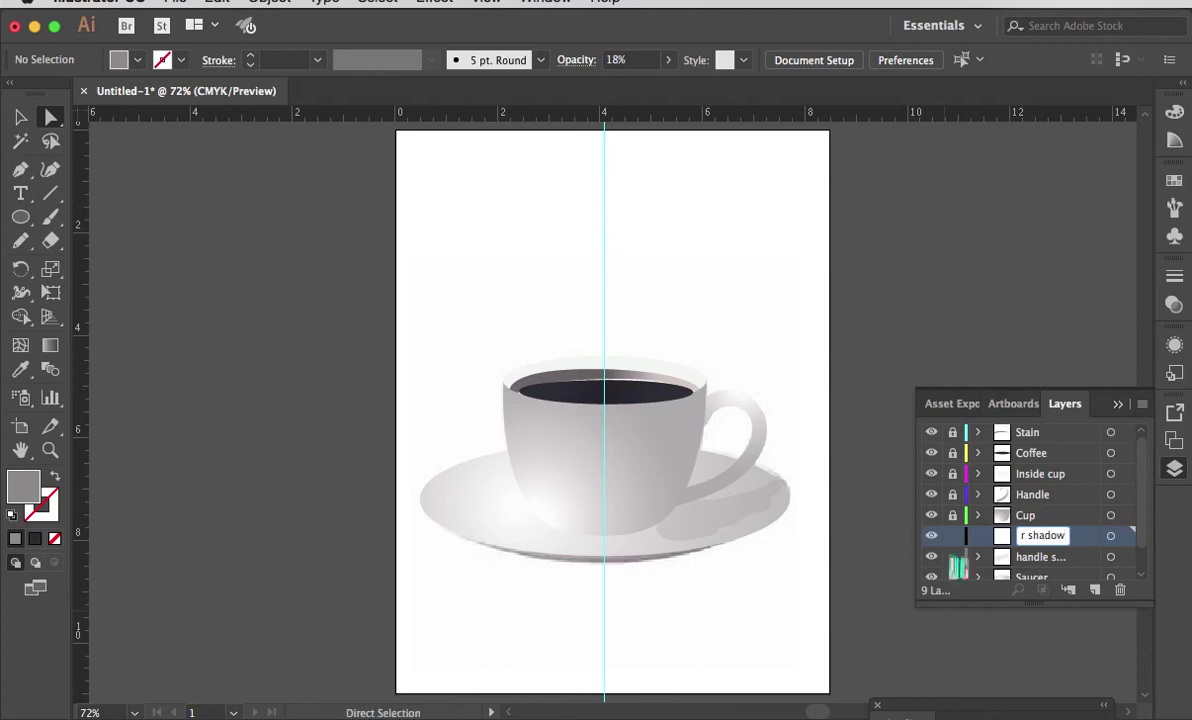
left_click(1035, 550)
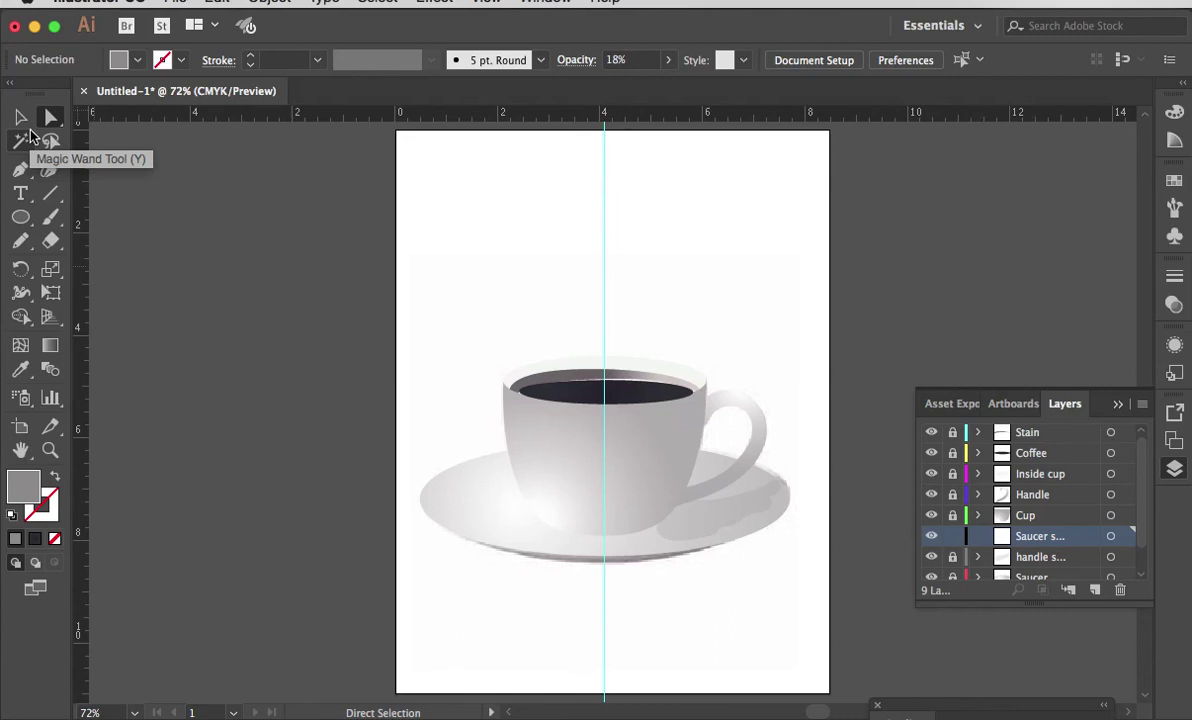
Draw a curved Pen path along the outer lower edge of the saucer's shadow, from the saucer's left side to its right side.
left_click(50, 449)
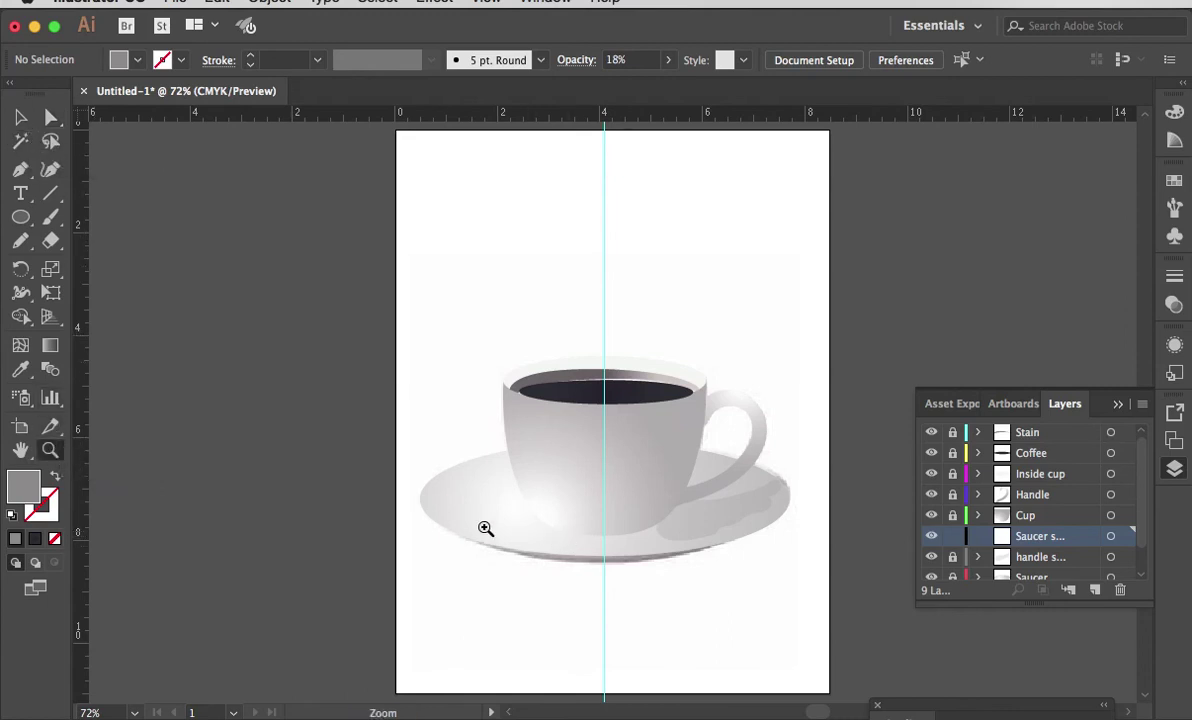
left_click_drag(444, 518, 785, 607)
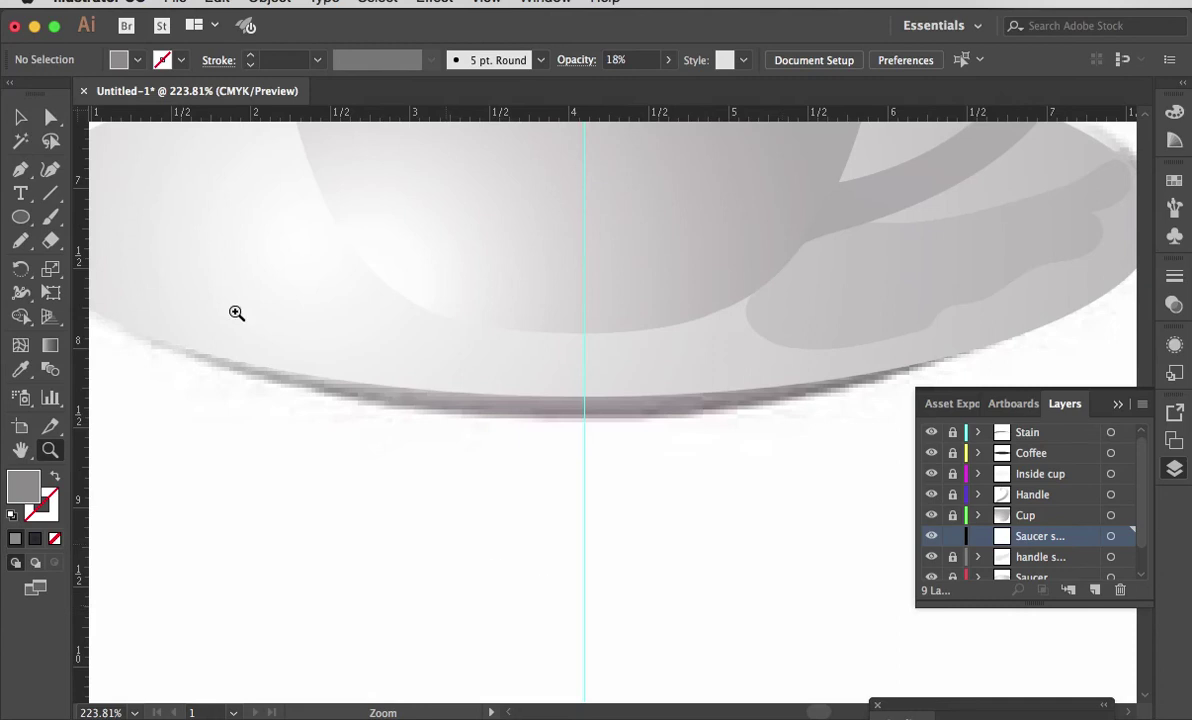
left_click(20, 169)
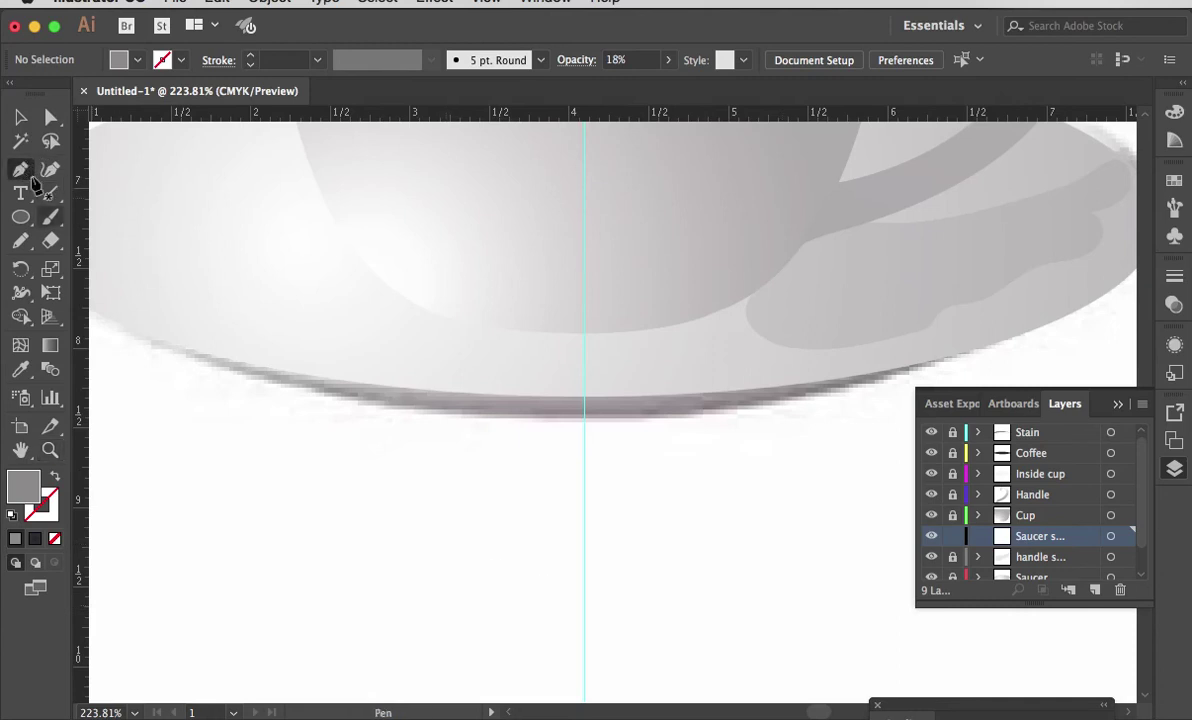
left_click(128, 333)
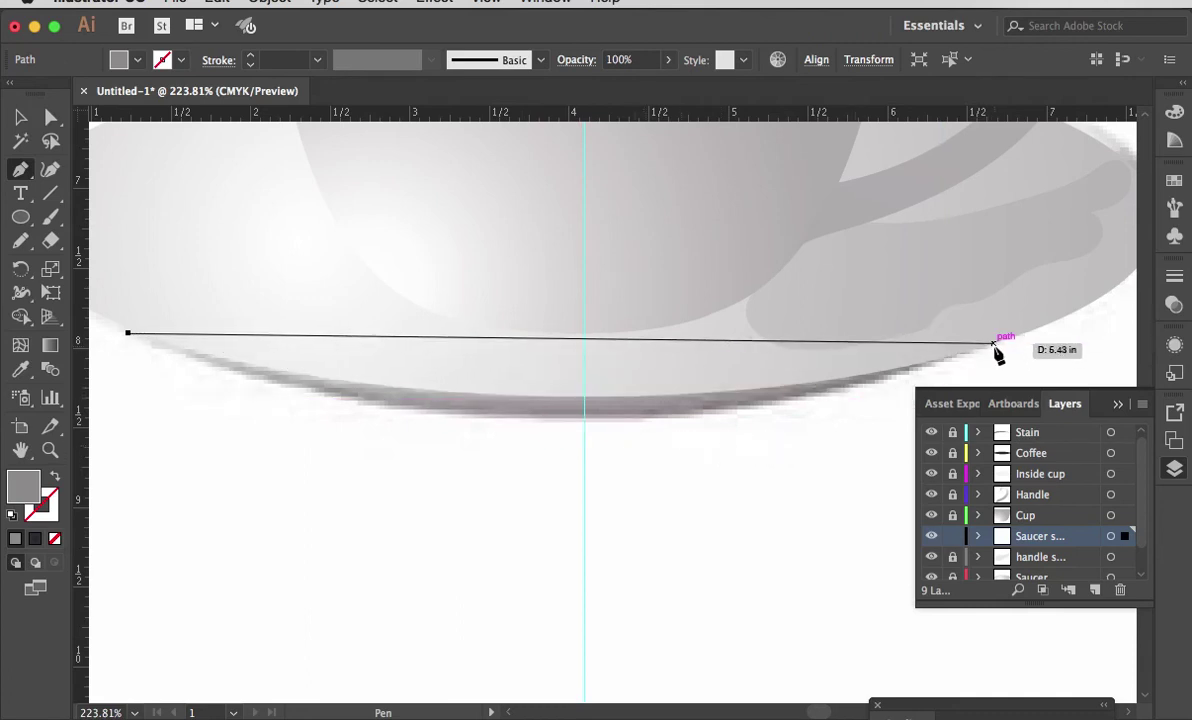
left_click_drag(995, 344, 1107, 176)
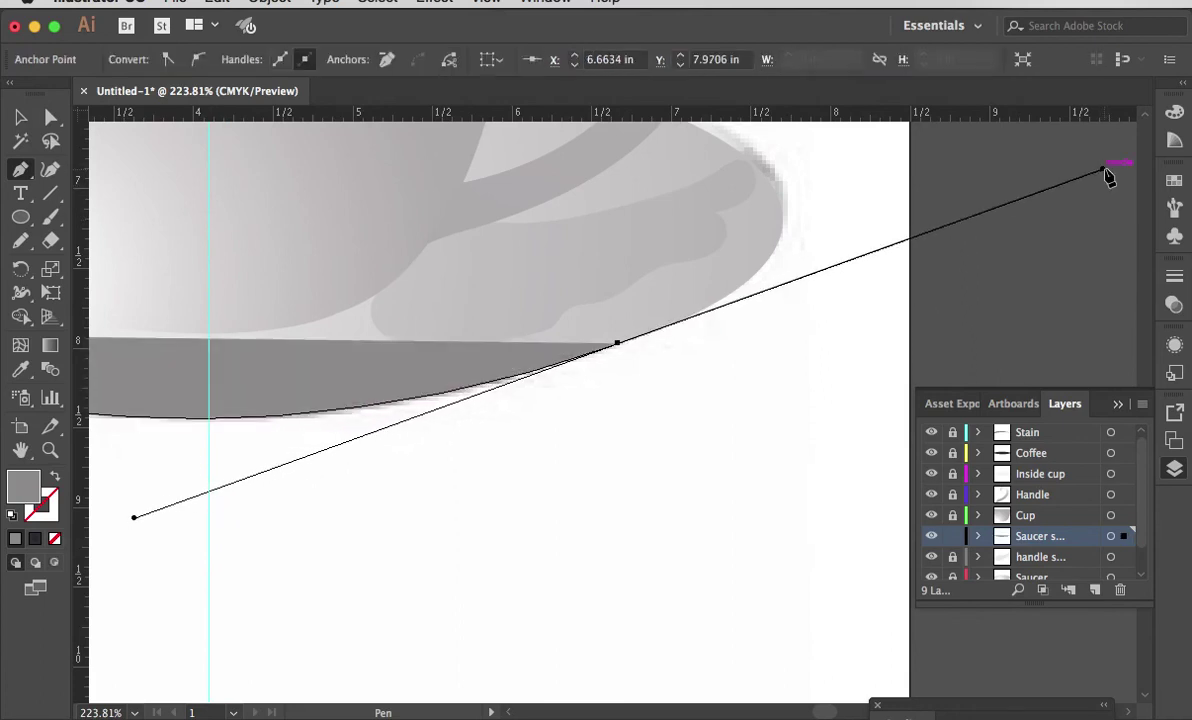
key("super+minus")
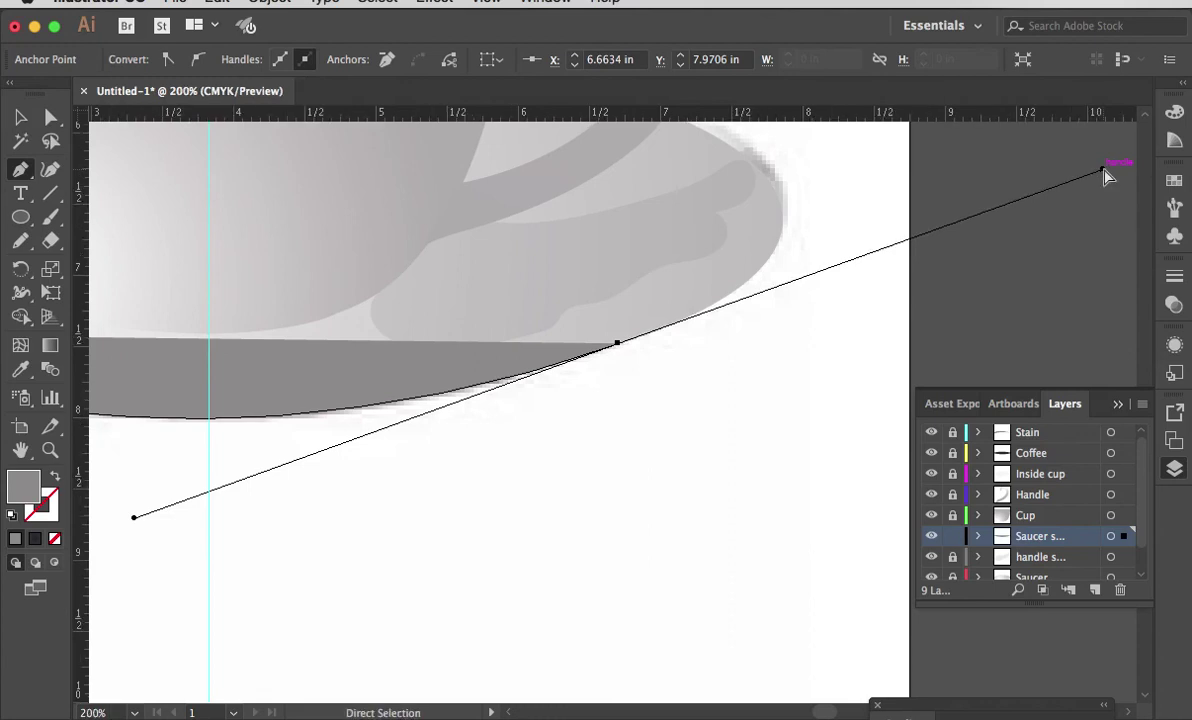
key("super+minus")
key("super+minus")
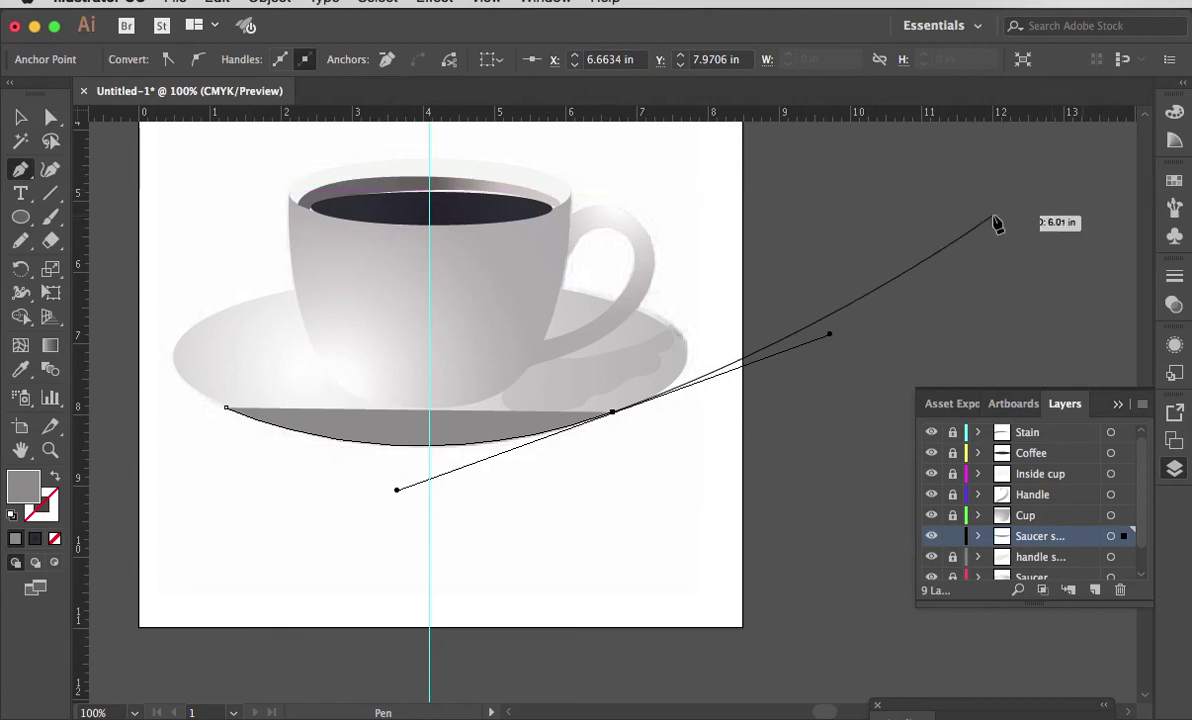
Set the open shadow path to no fill with a default black stroke so the photo shows through.
key("super")
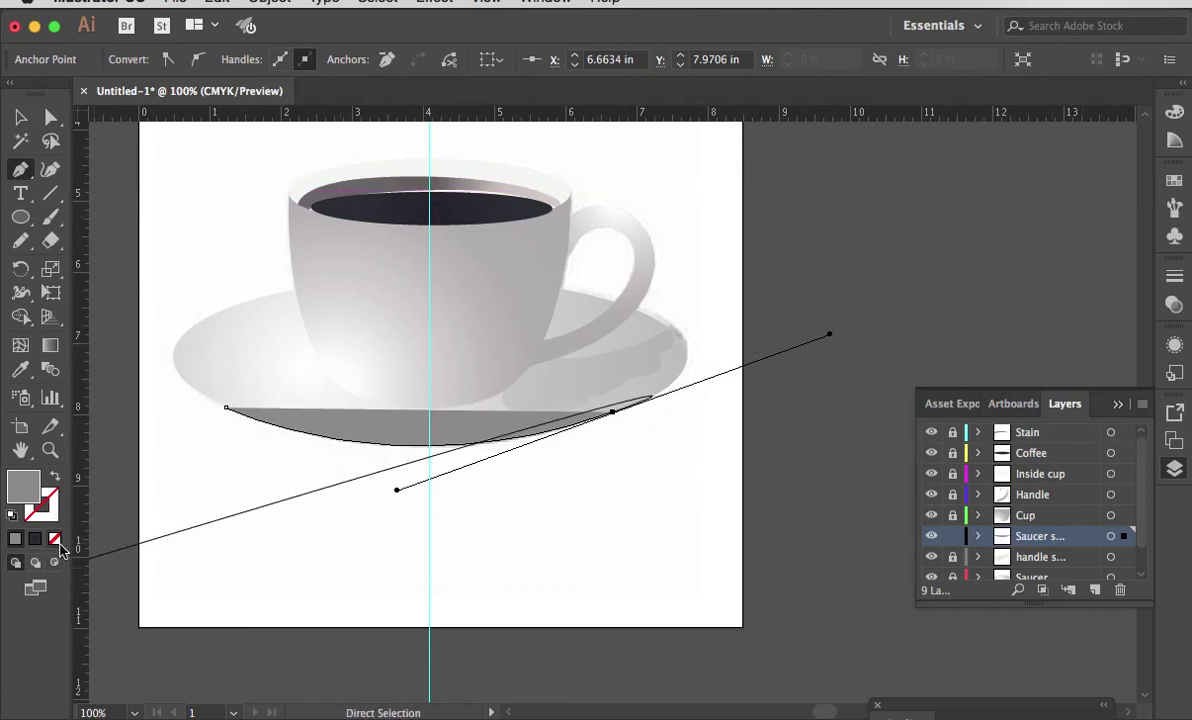
left_click(55, 541)
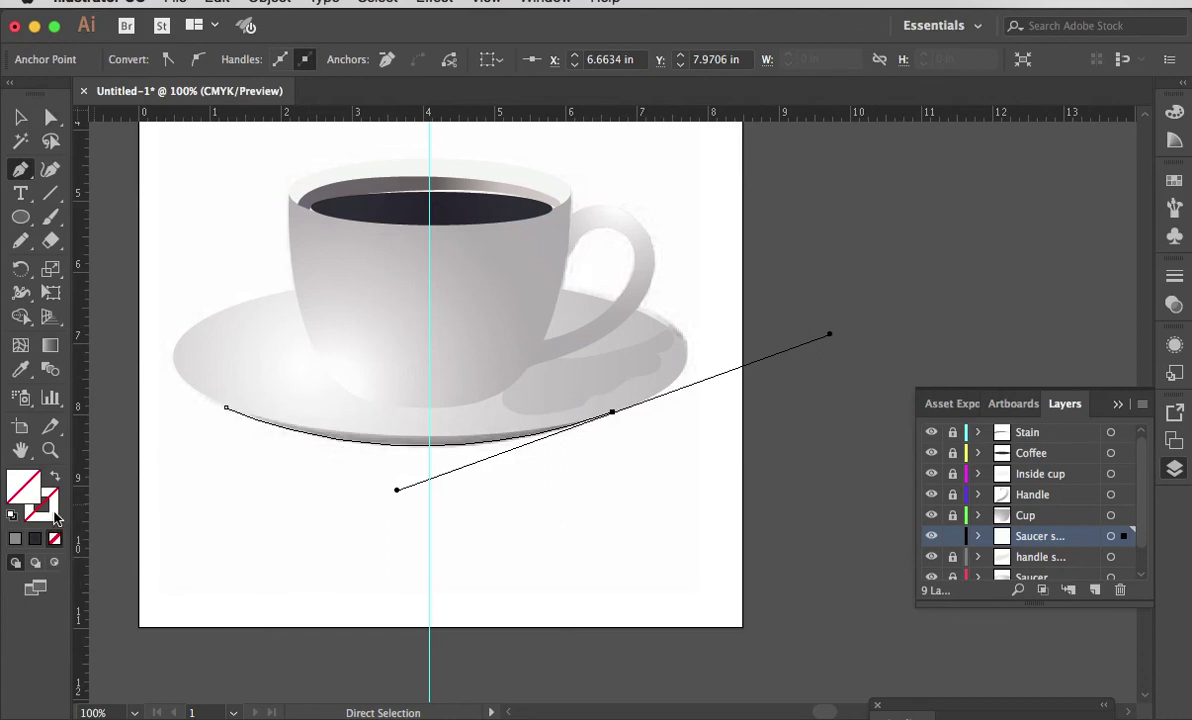
key("F7")
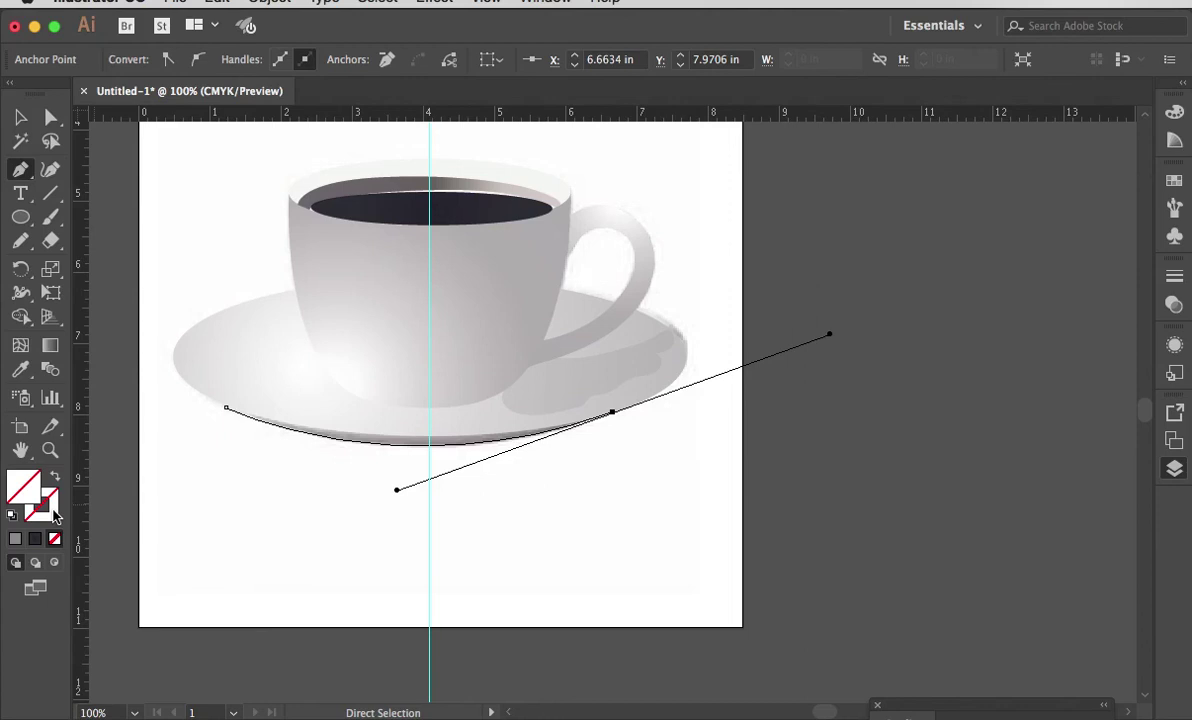
left_click(50, 510)
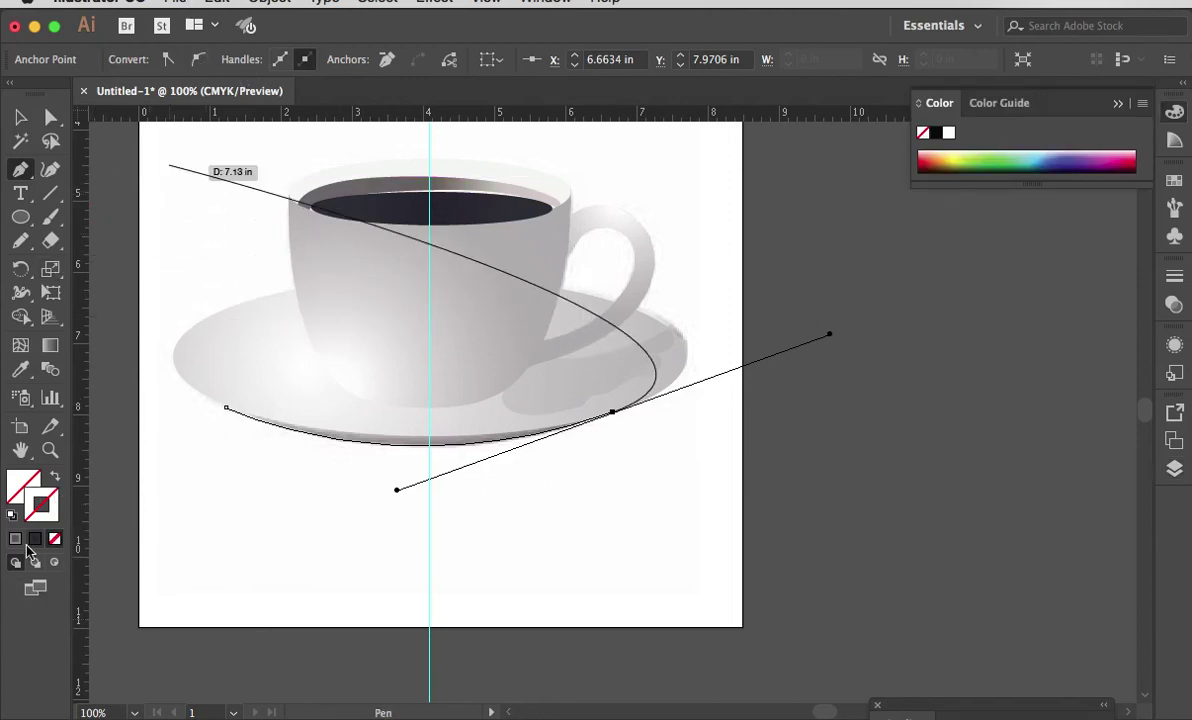
key("d")
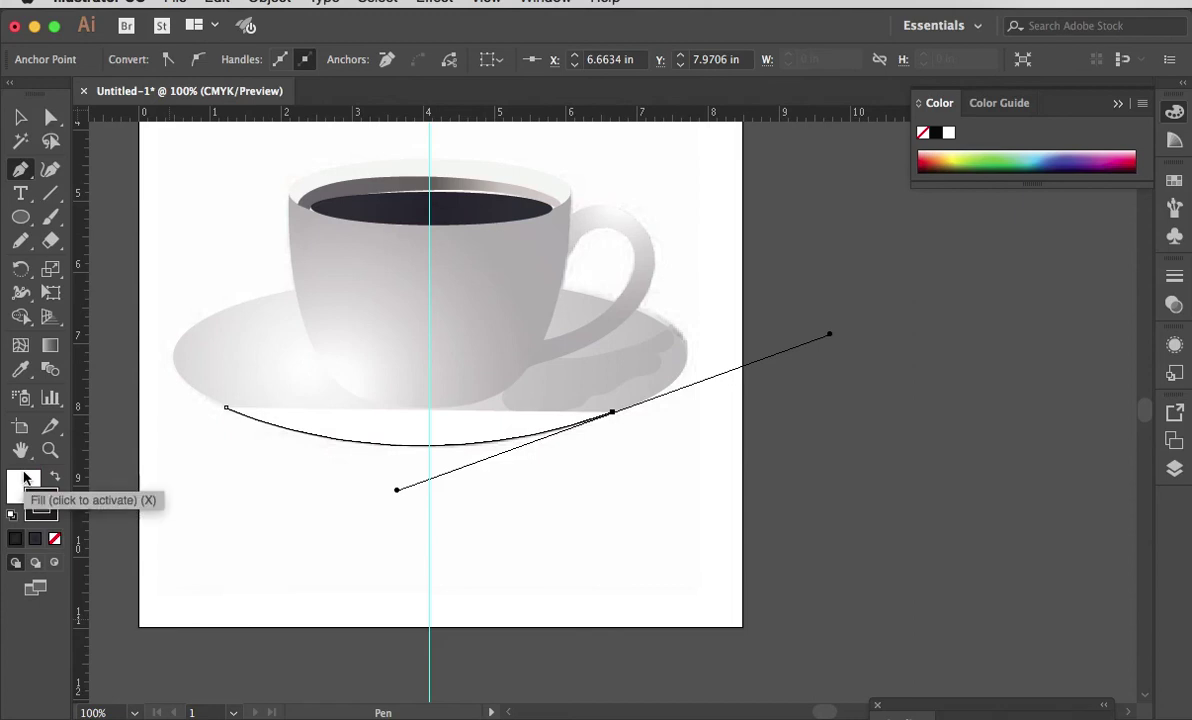
left_click(27, 480)
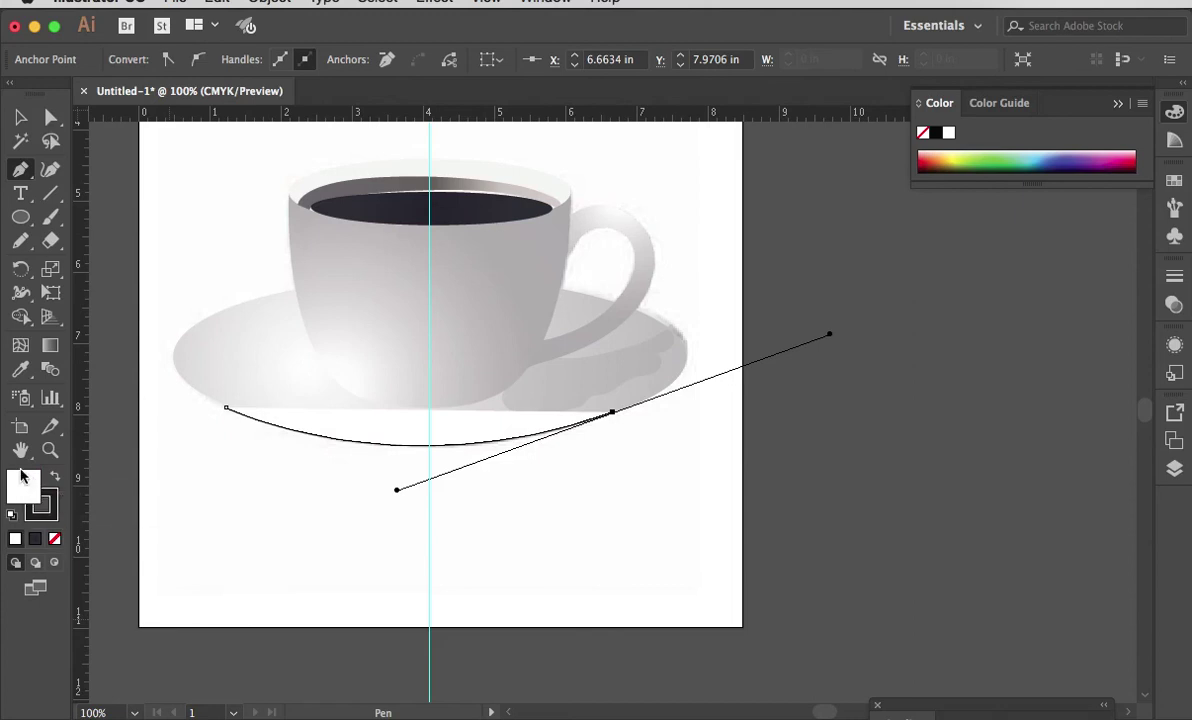
left_click(56, 540)
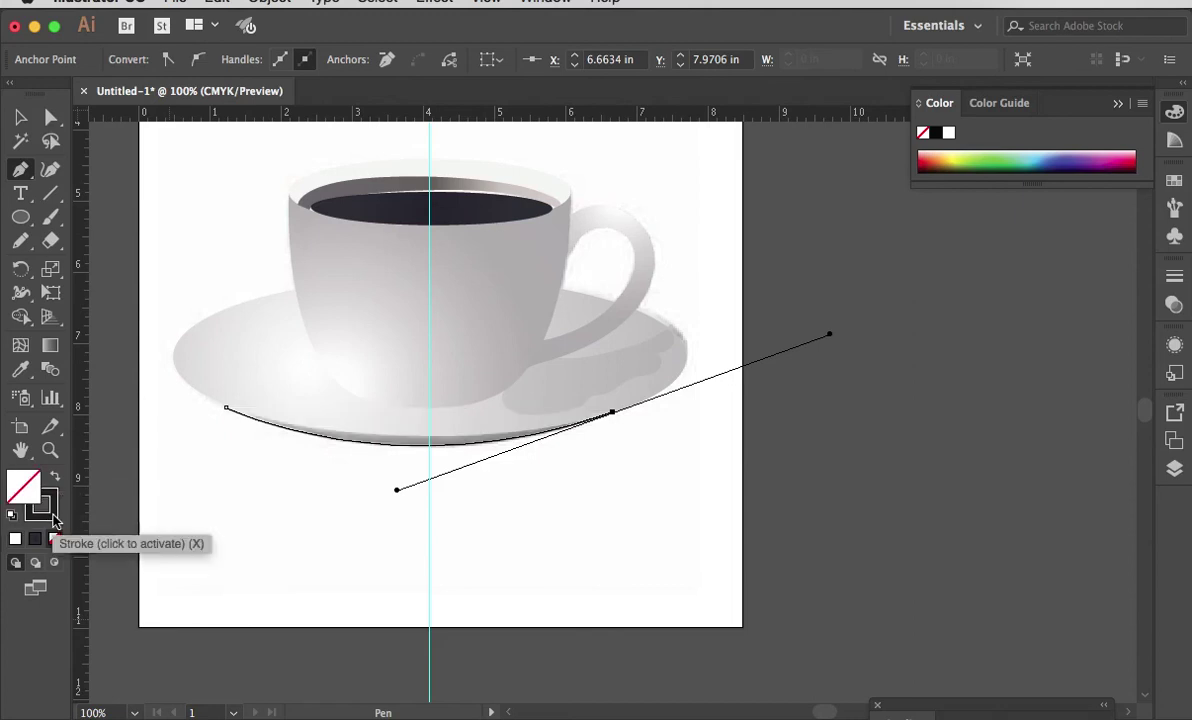
key("x")
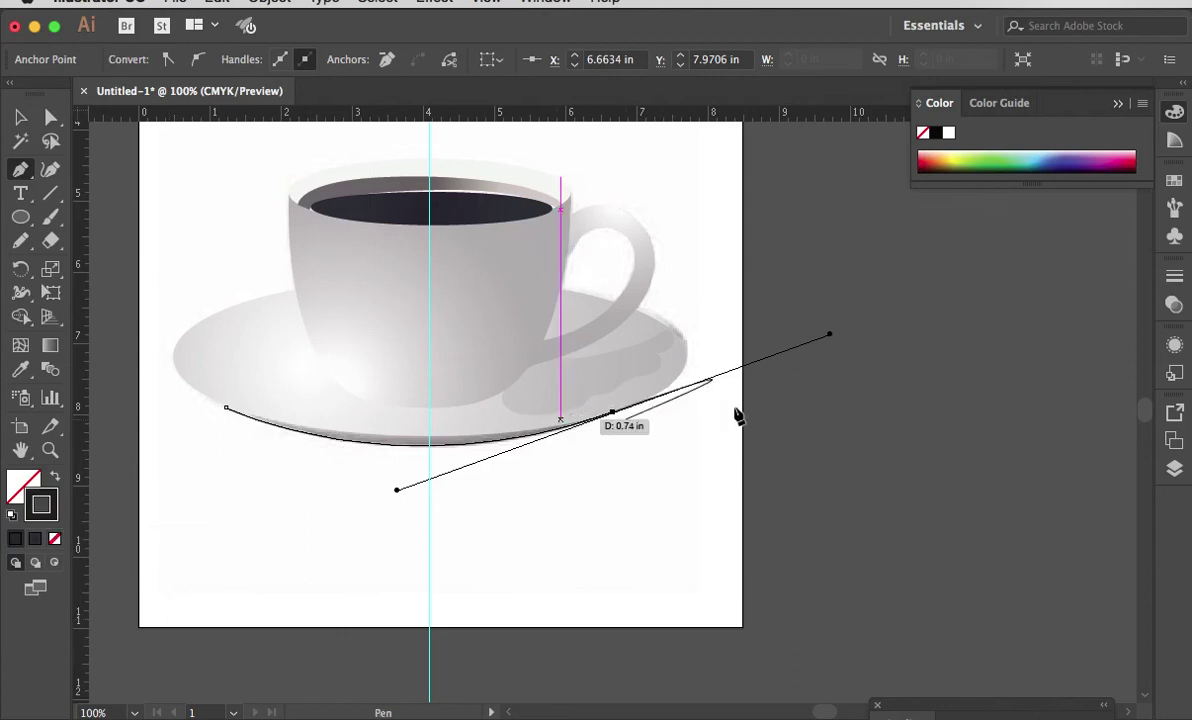
Close the path into a thin crescent along the saucer's rim and fill it with the gray sampled from the photo's shadow.
left_click(613, 414)
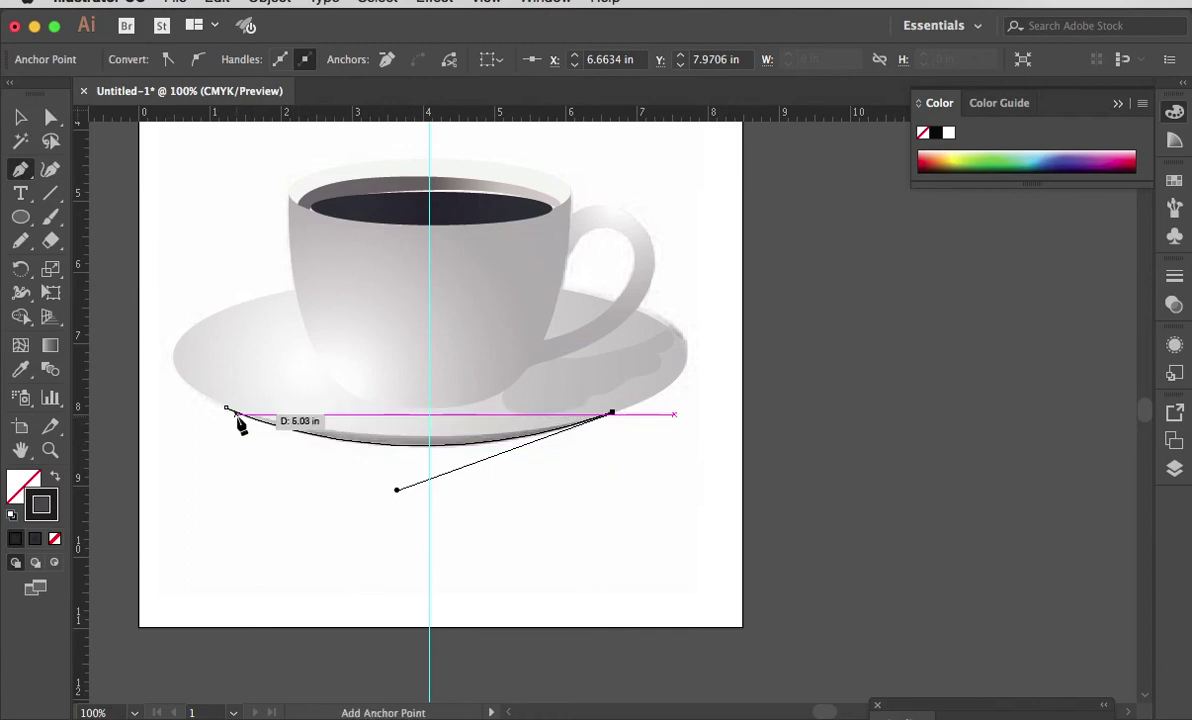
left_click_drag(228, 410, 133, 351)
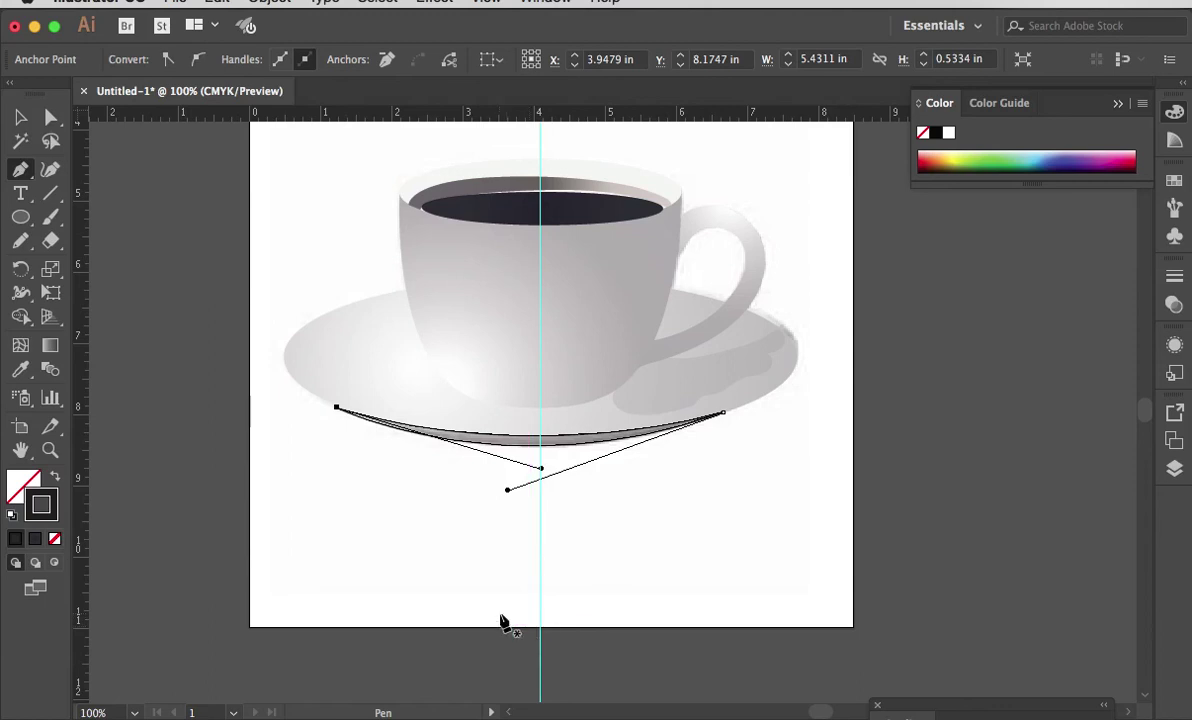
left_click(20, 369)
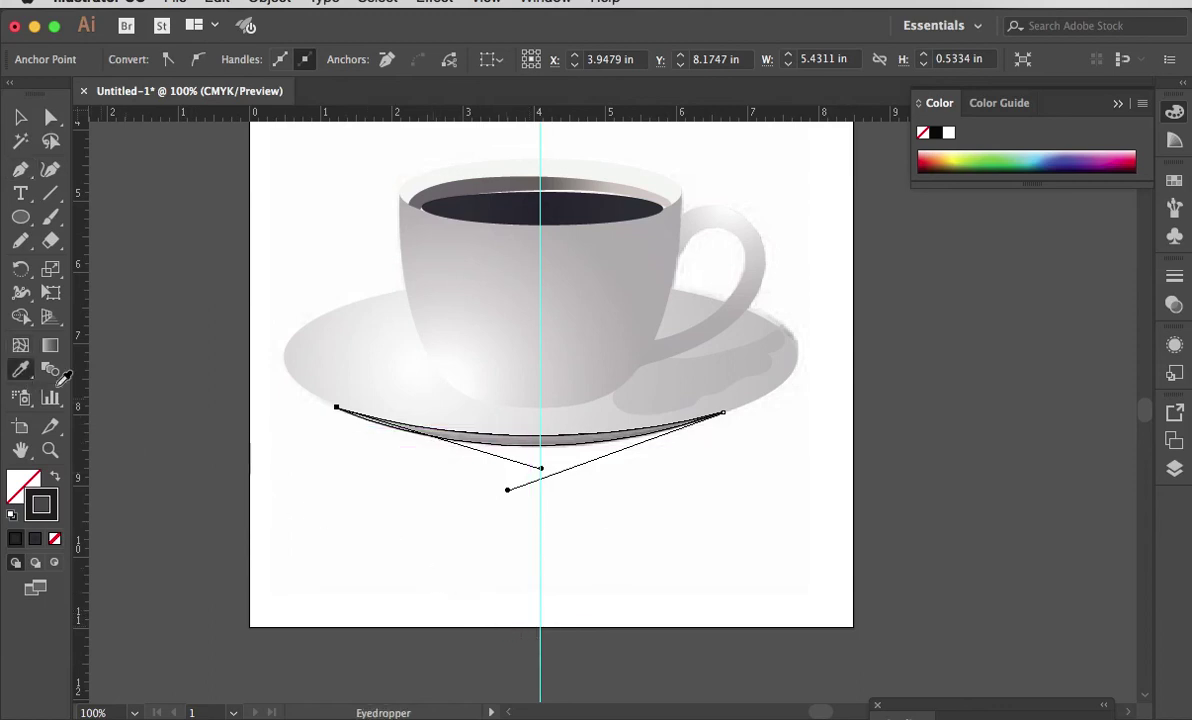
left_click(532, 437)
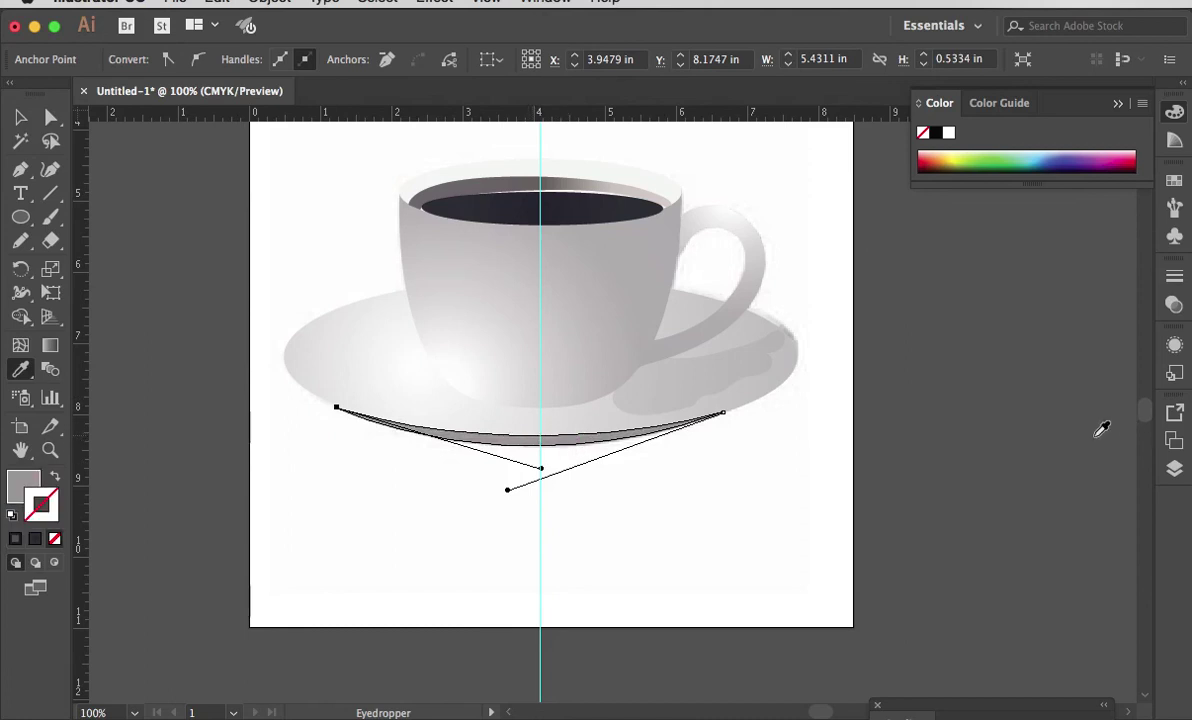
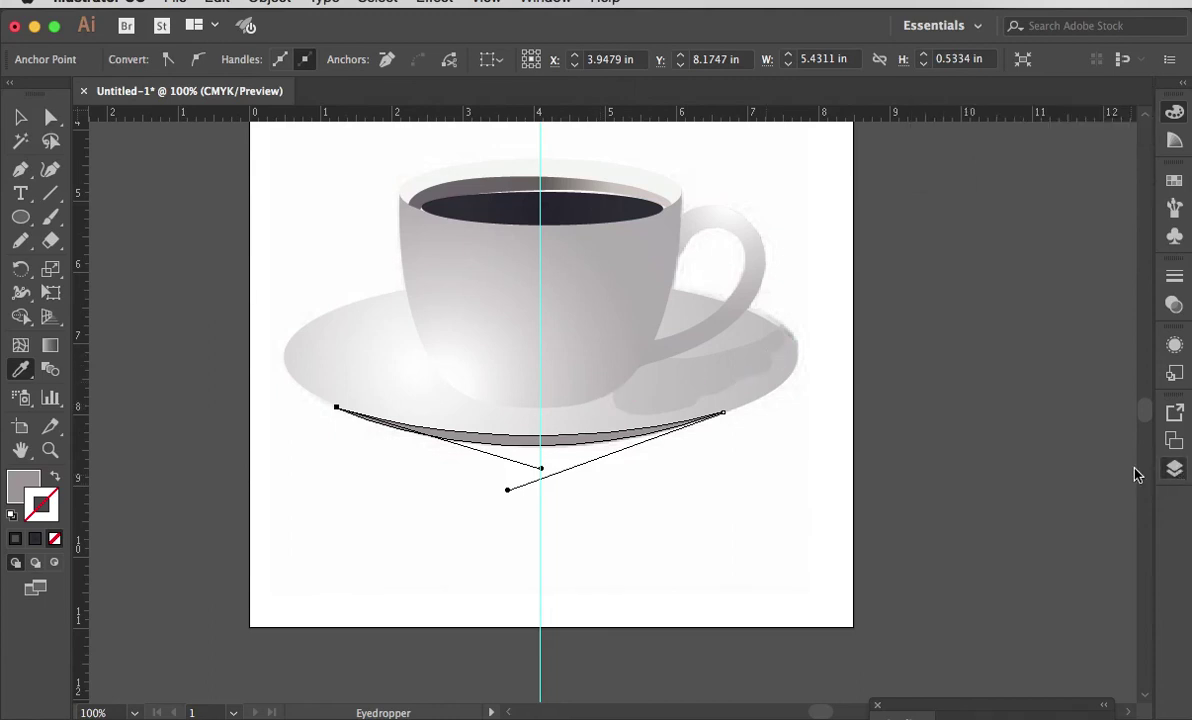
Expand the layer list to show all layers, hide the Layer 1 photo, and deselect the shadow crescent.
left_click(1174, 468)
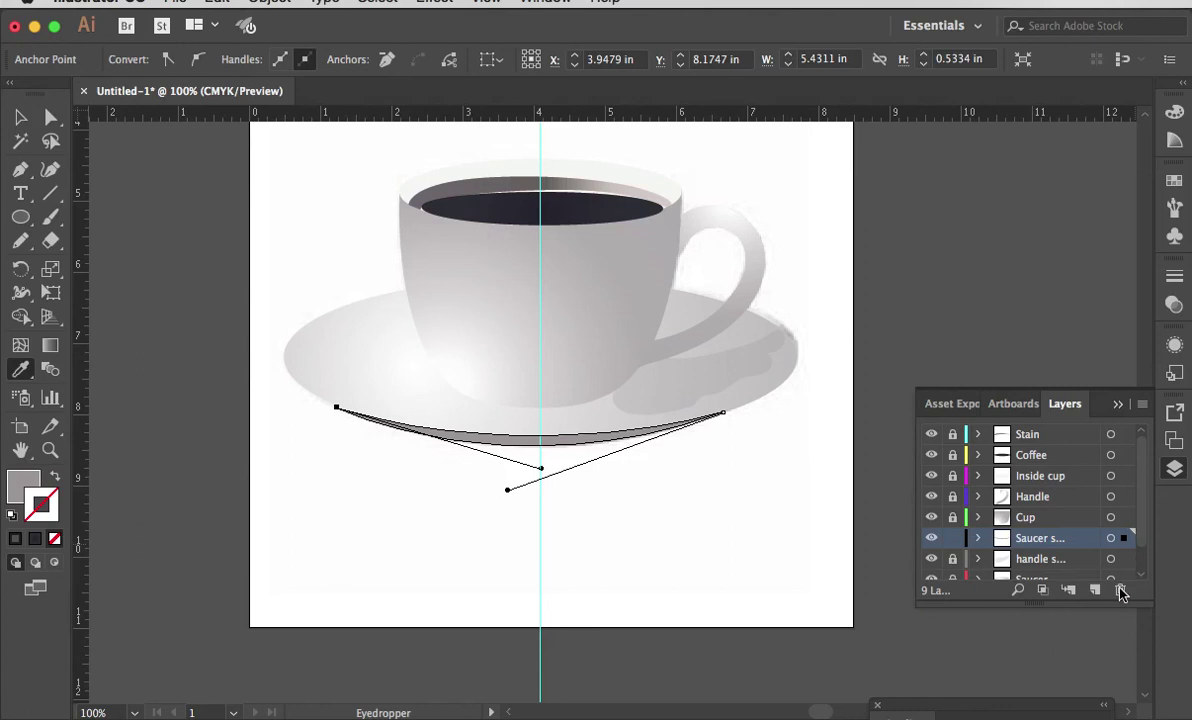
left_click_drag(1097, 607, 1097, 662)
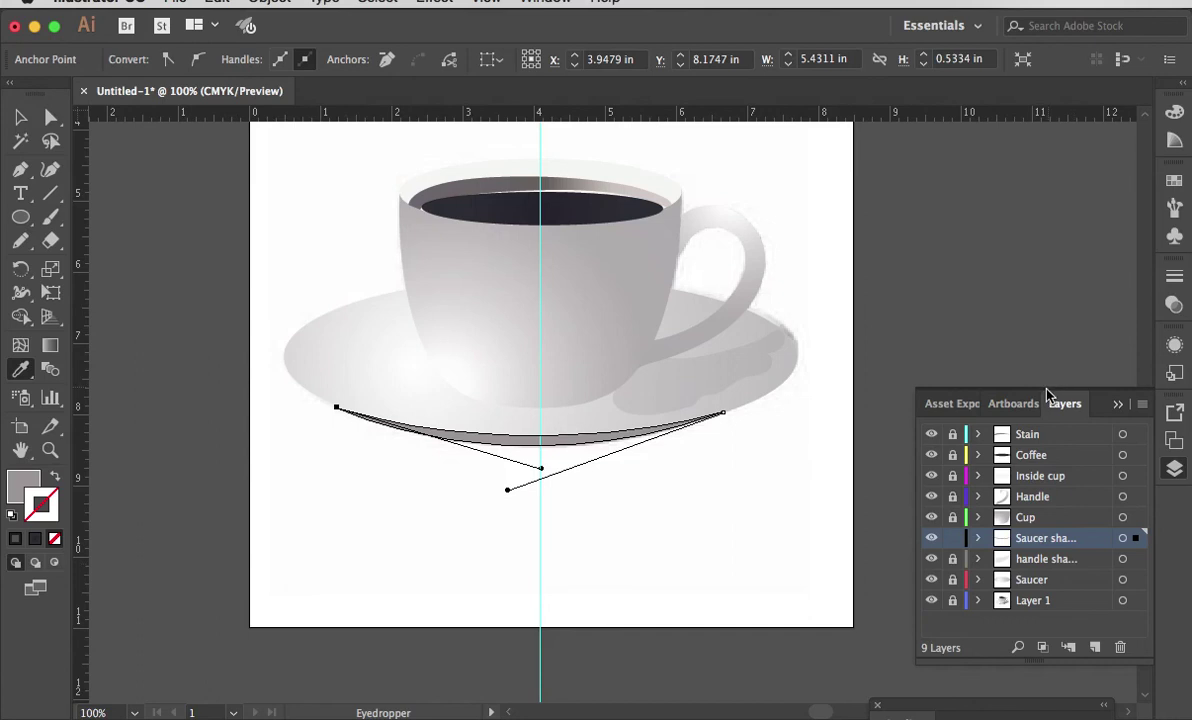
left_click(931, 581)
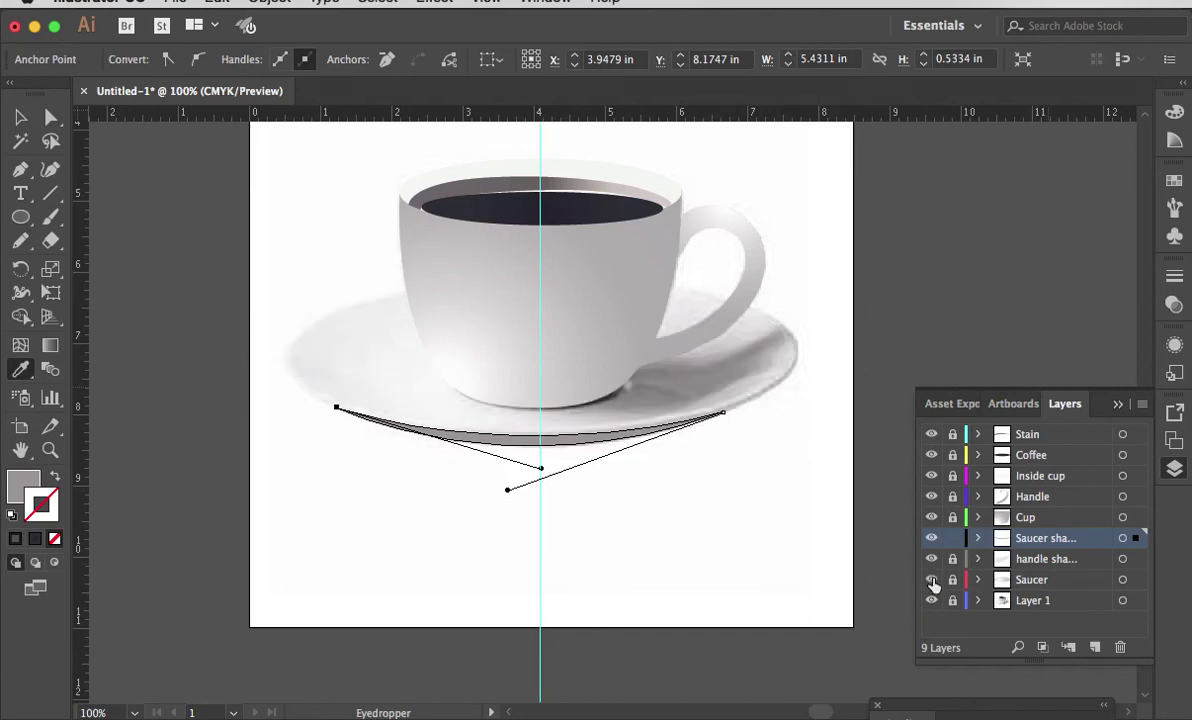
left_click(931, 580)
left_click(931, 600)
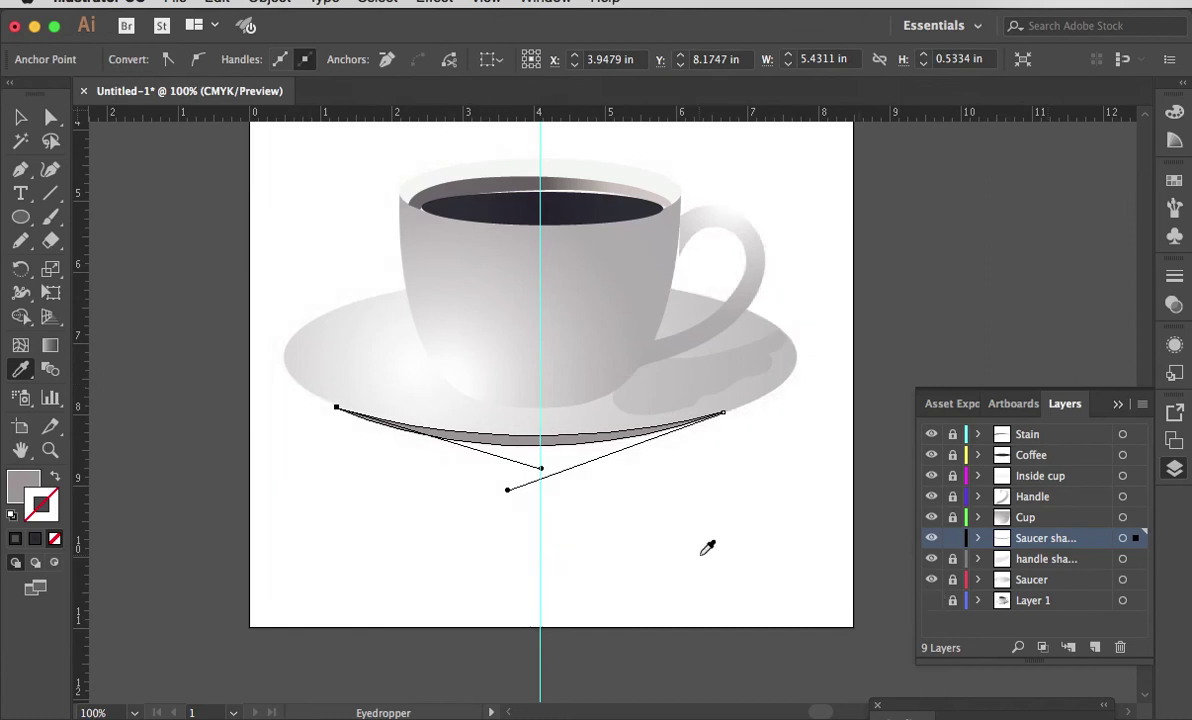
left_click(53, 120)
left_click(20, 117)
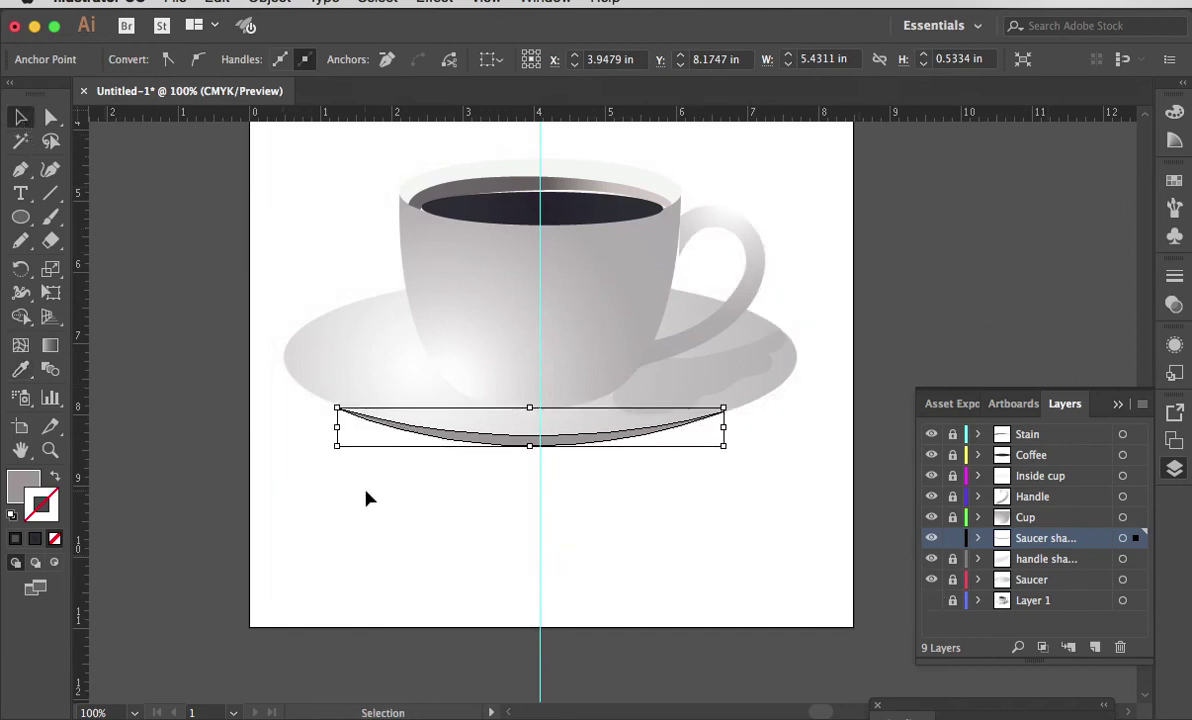
left_click(648, 571)
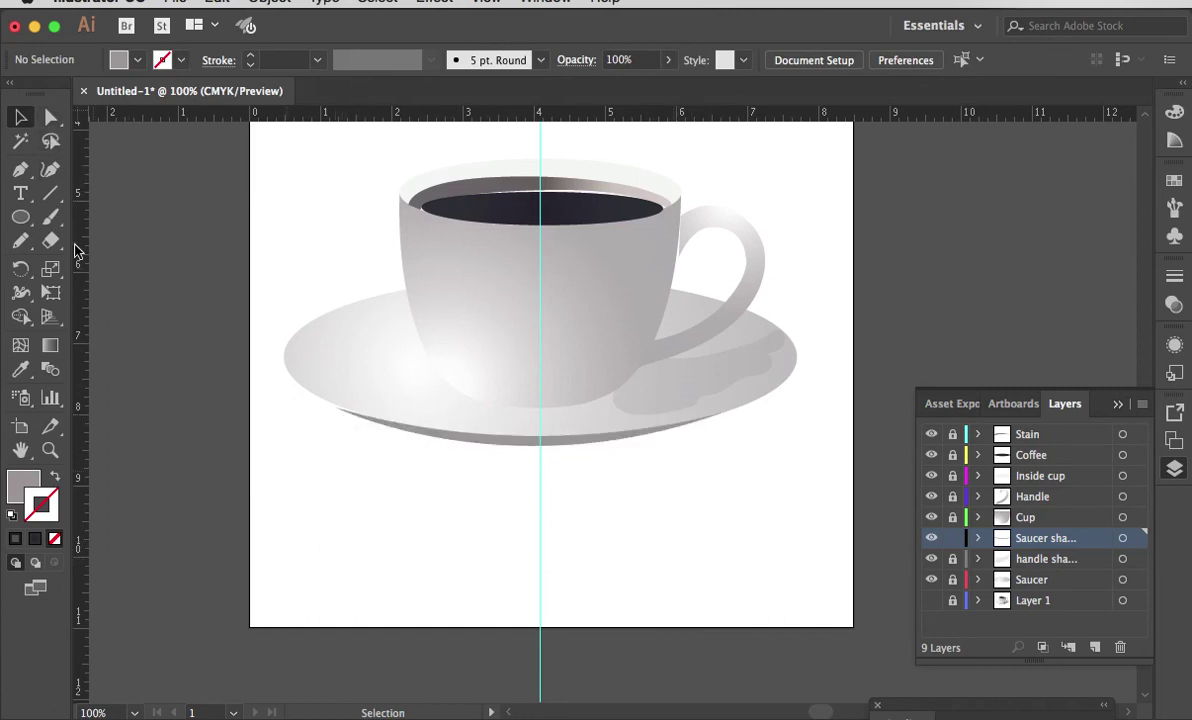
Move the crescent's left anchor point up onto the saucer's edge with Direct Selection to close the white gap.
left_click(49, 450)
left_click_drag(327, 391, 561, 481)
key("v")
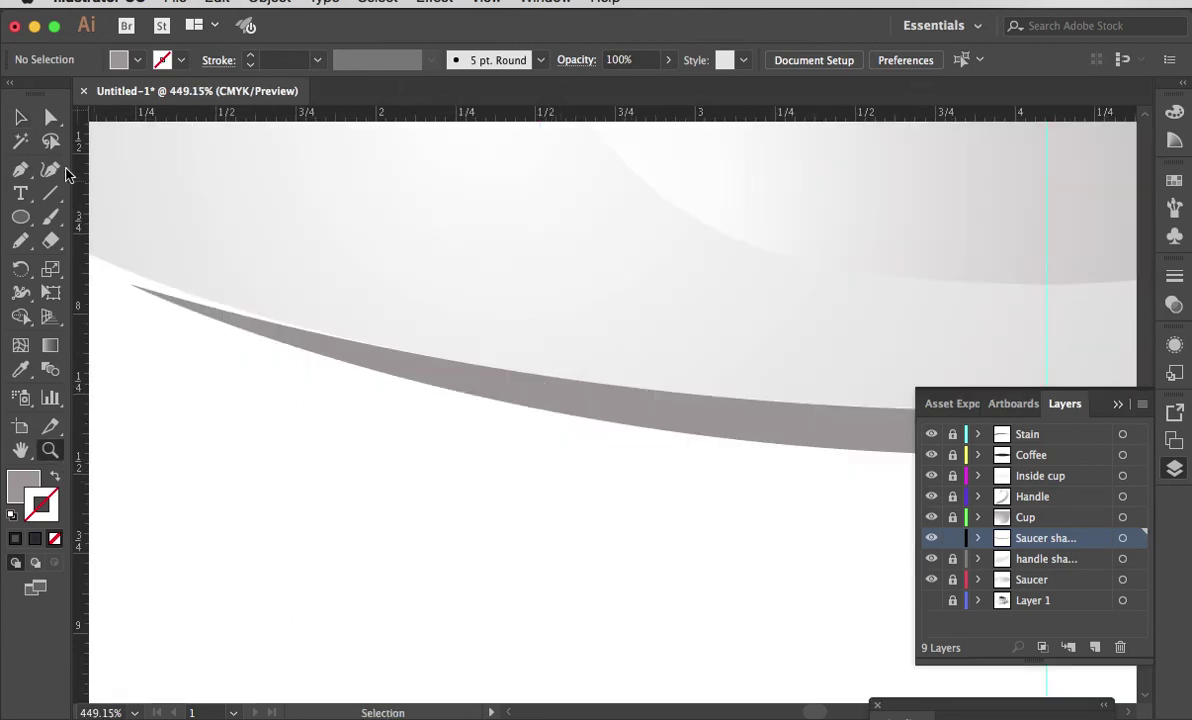
left_click(50, 118)
left_click(131, 286)
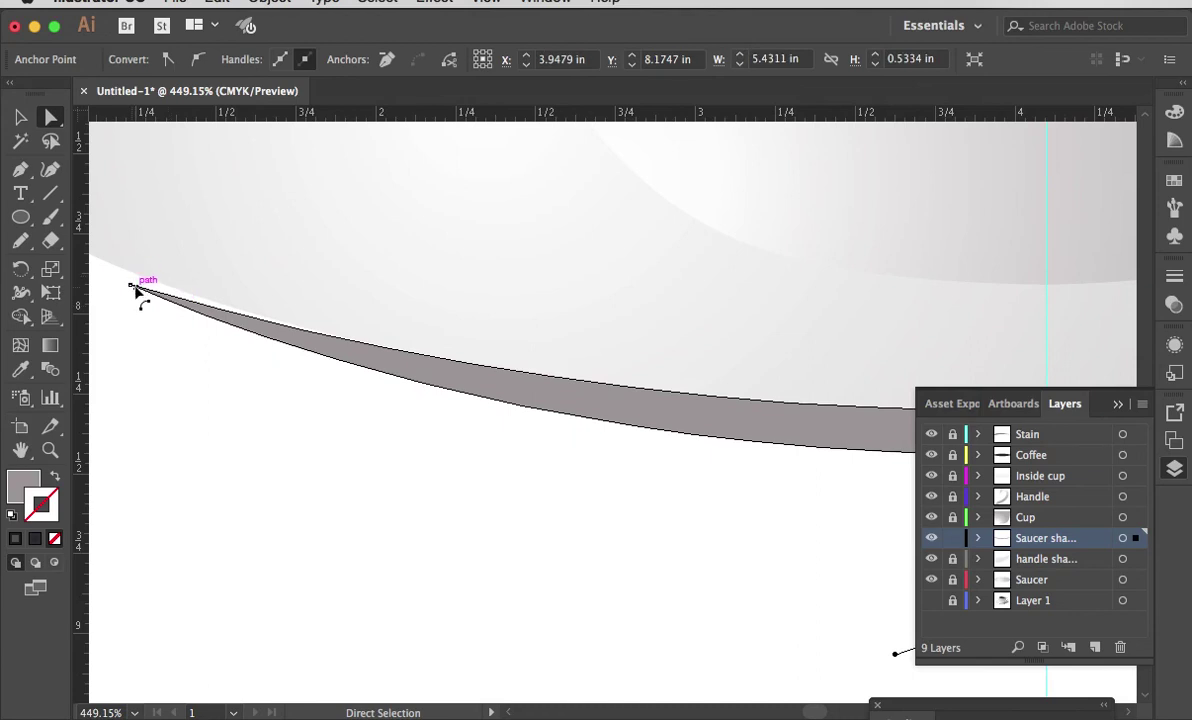
left_click(131, 287)
left_click_drag(132, 289, 132, 271)
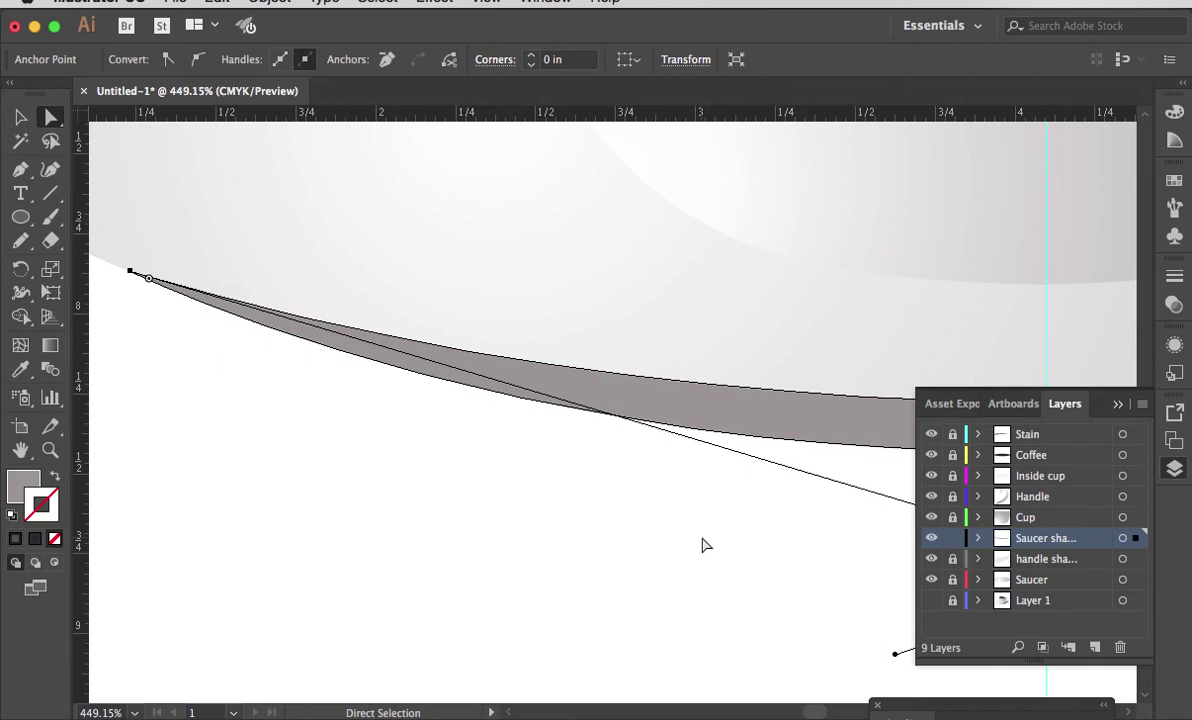
key("ctrl+minus")
key("ctrl+minus")
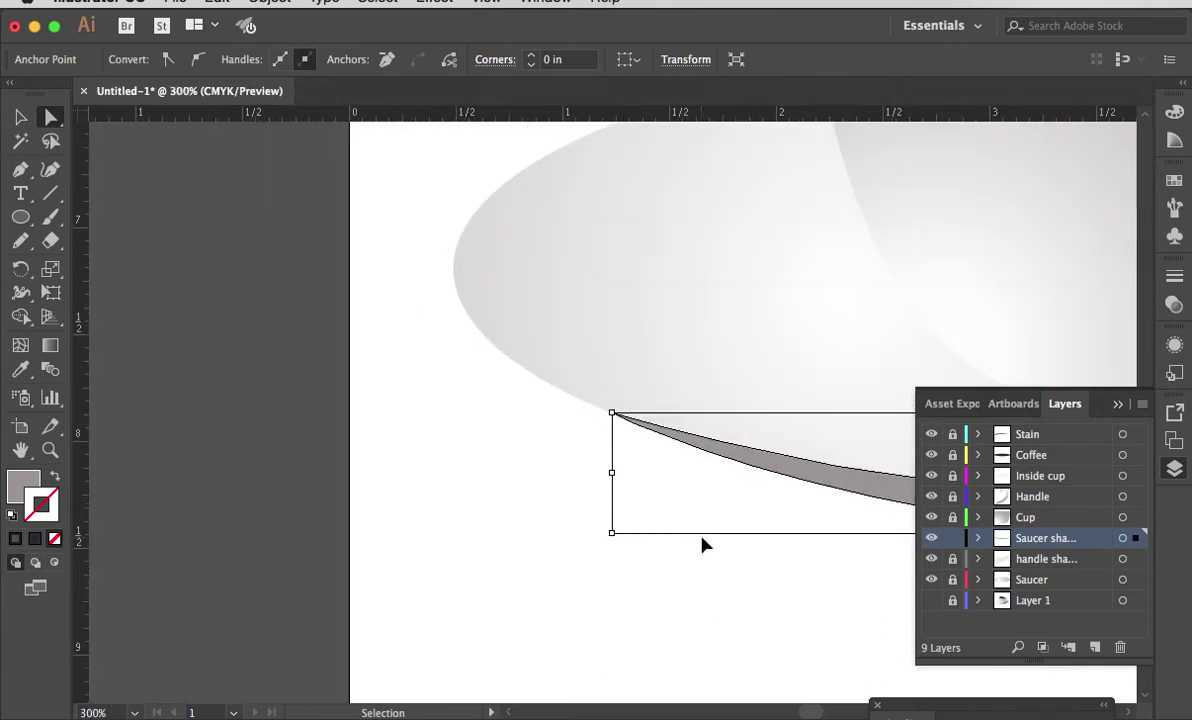
key("ctrl+minus")
key("a")
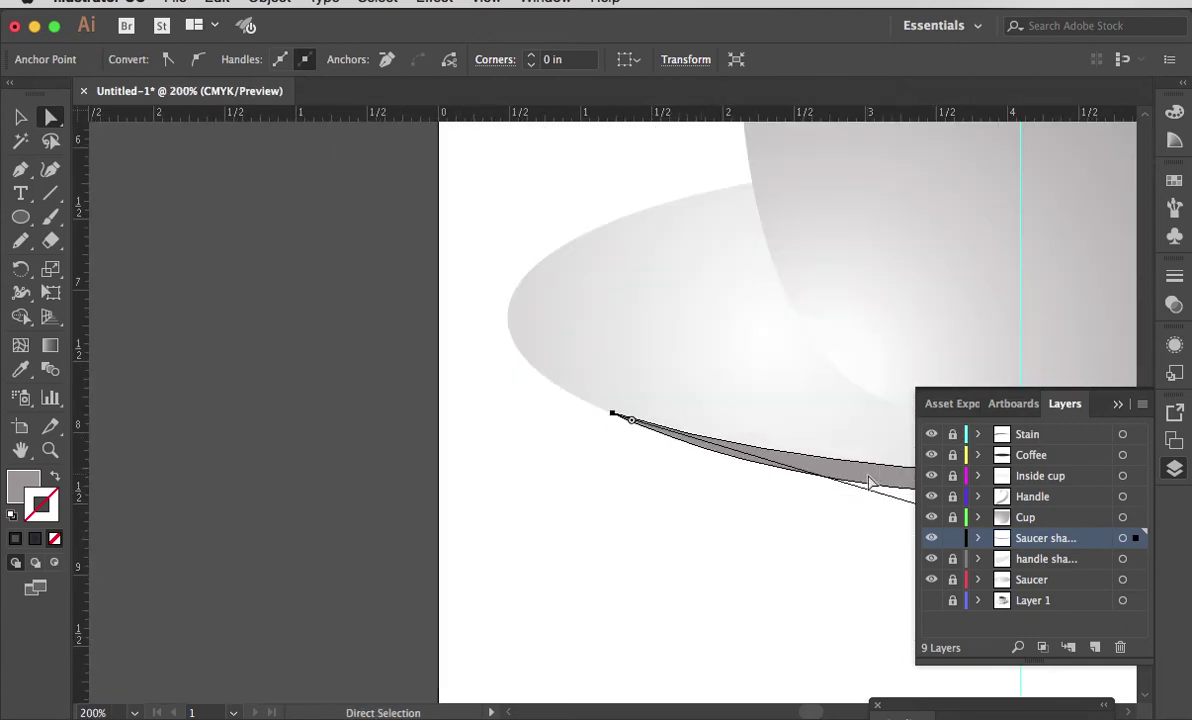
Show only the Layer 1 photo, hiding all artwork layers, and add a new layer directly above the Saucer shadow layer.
key("ctrl+0")
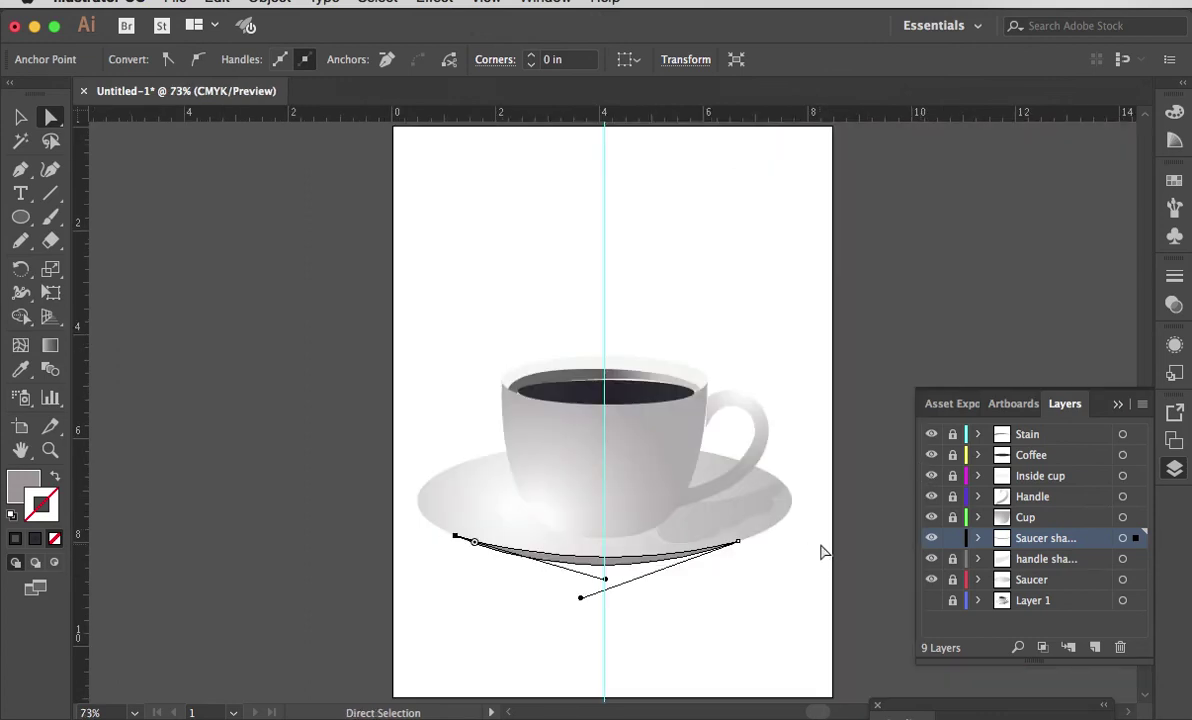
left_click(933, 601)
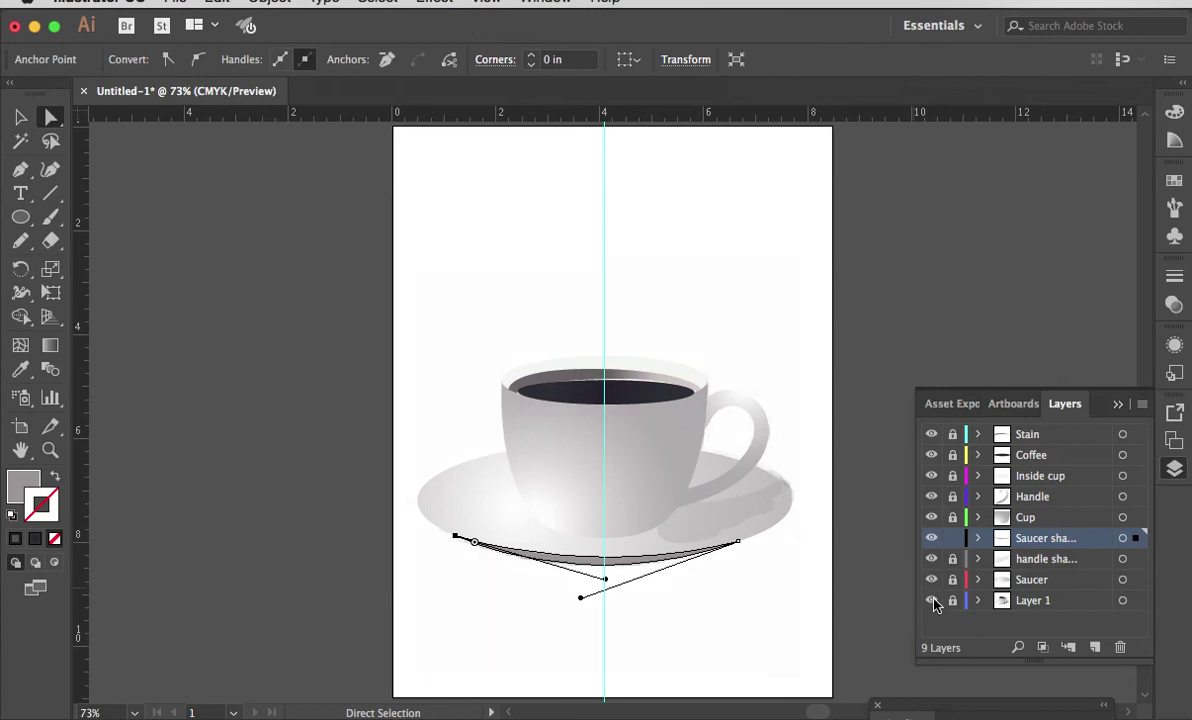
left_click_drag(933, 581, 931, 443)
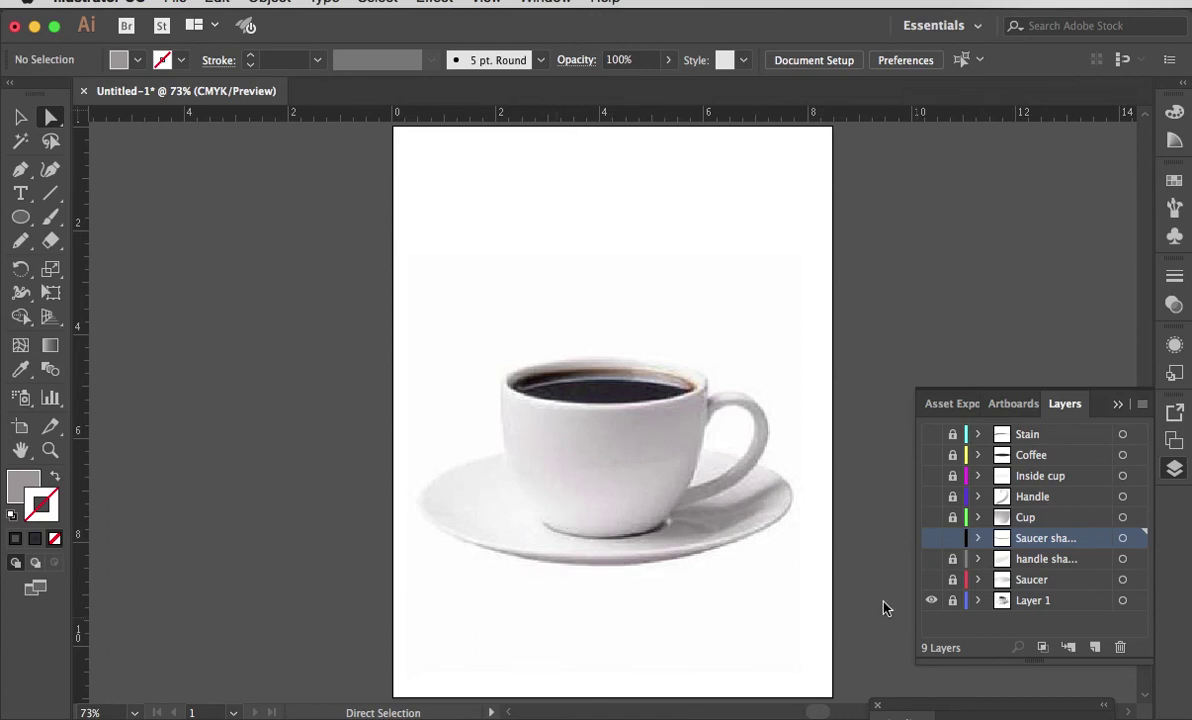
left_click(1095, 648)
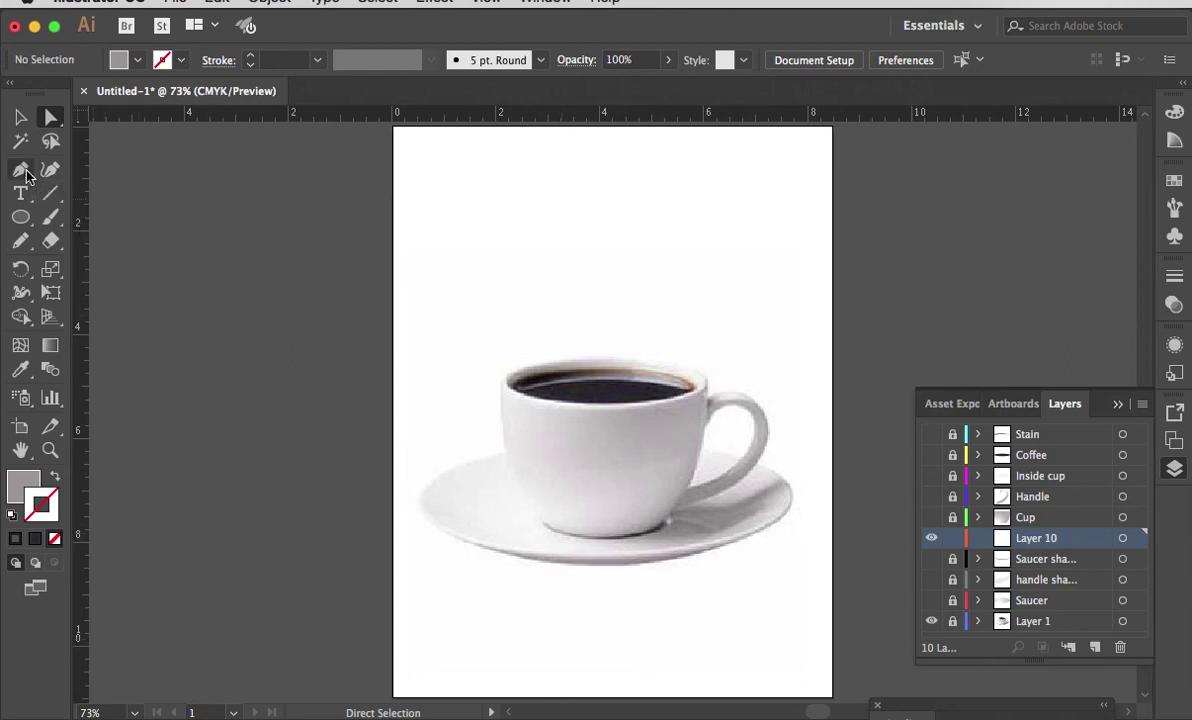
Trace the lower edge of the dark contact shadow beneath the cup's base with the Pen tool, from its left tip to its right tip.
left_click(50, 449)
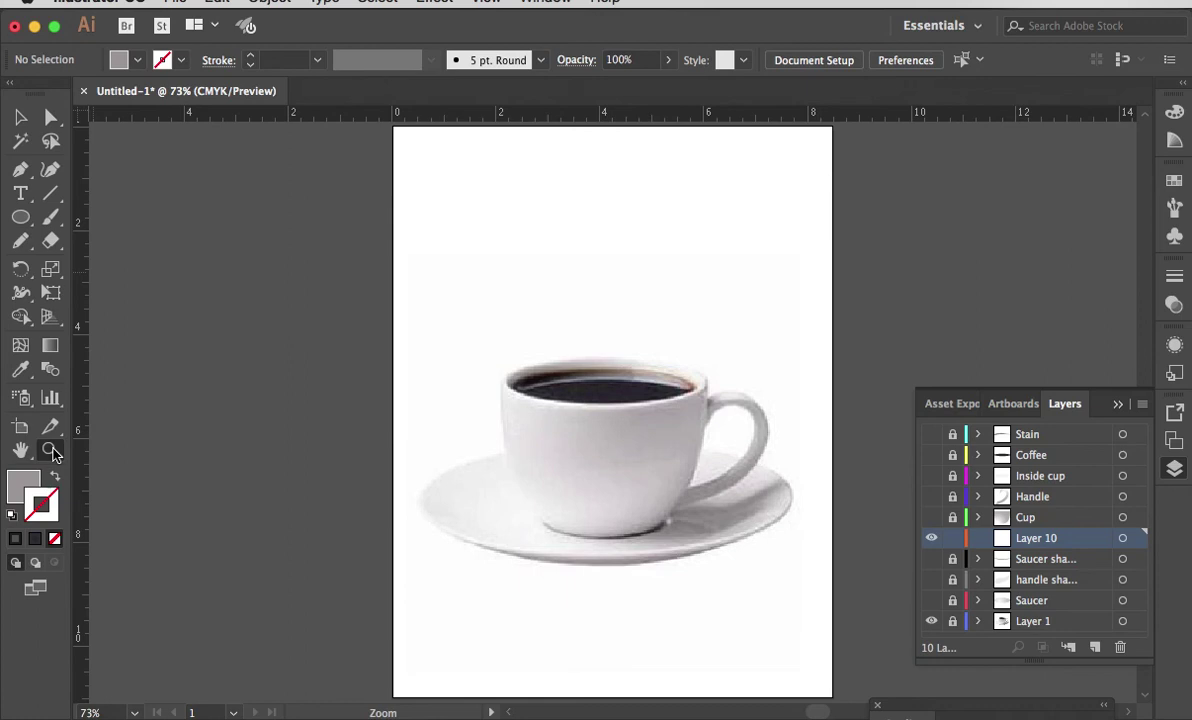
left_click_drag(505, 507, 732, 570)
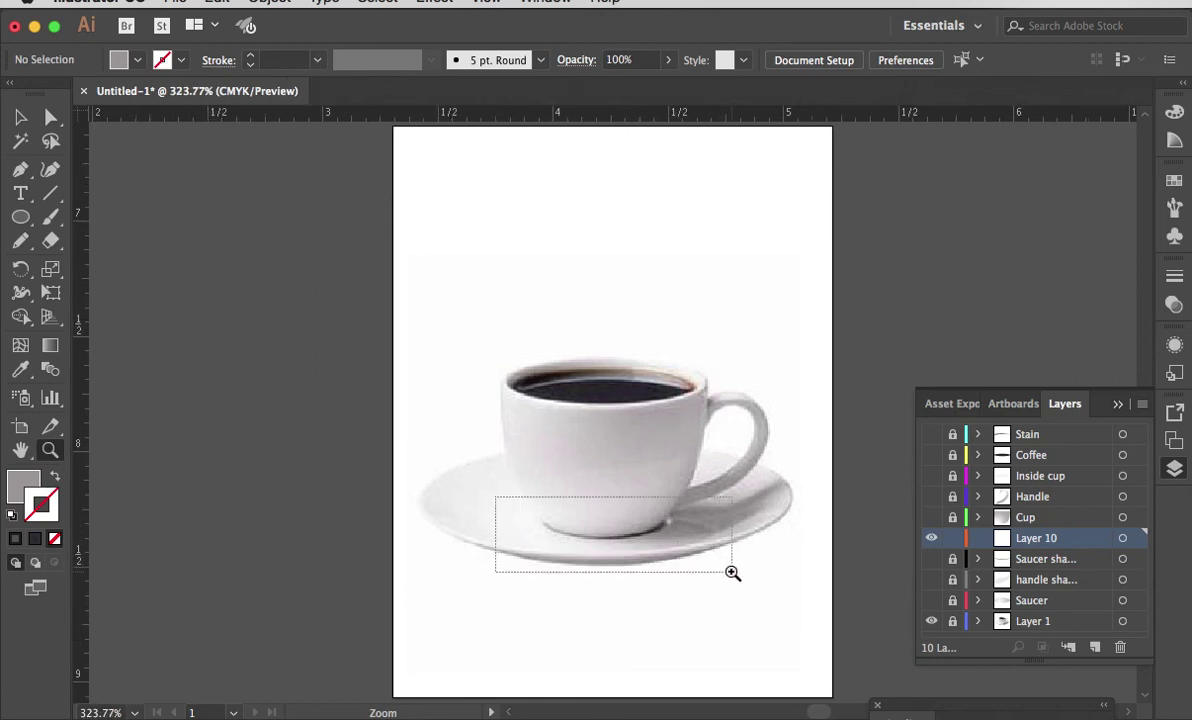
key("p")
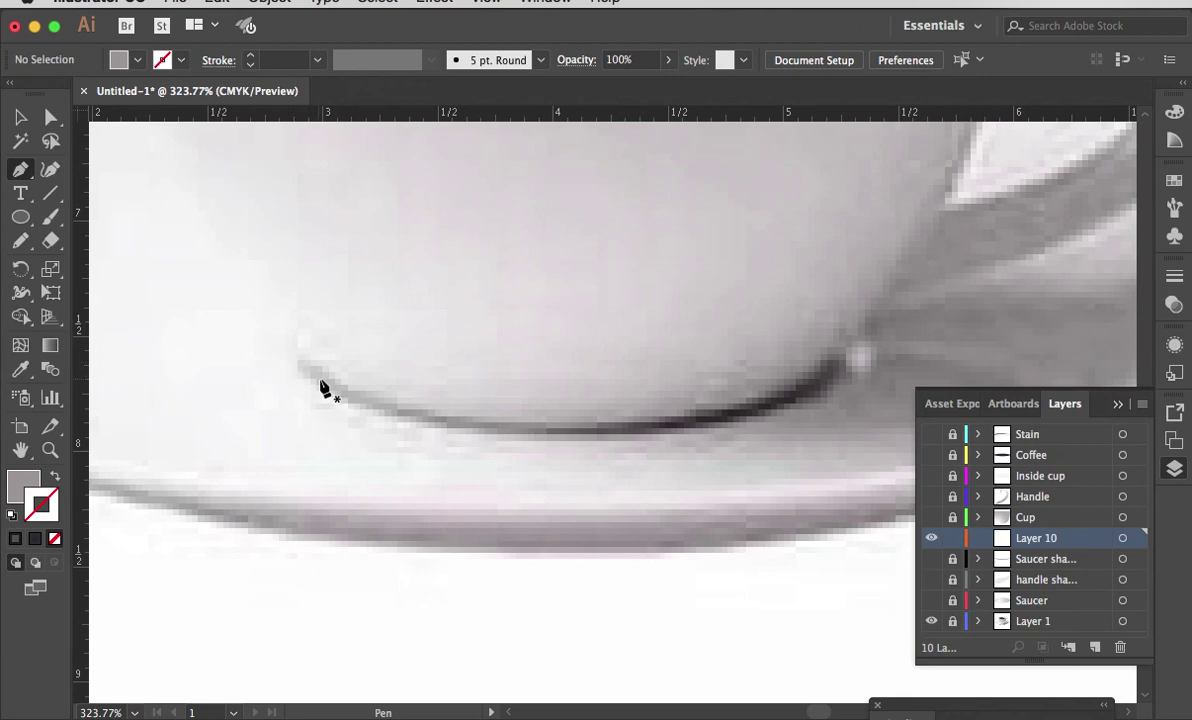
left_click(289, 355)
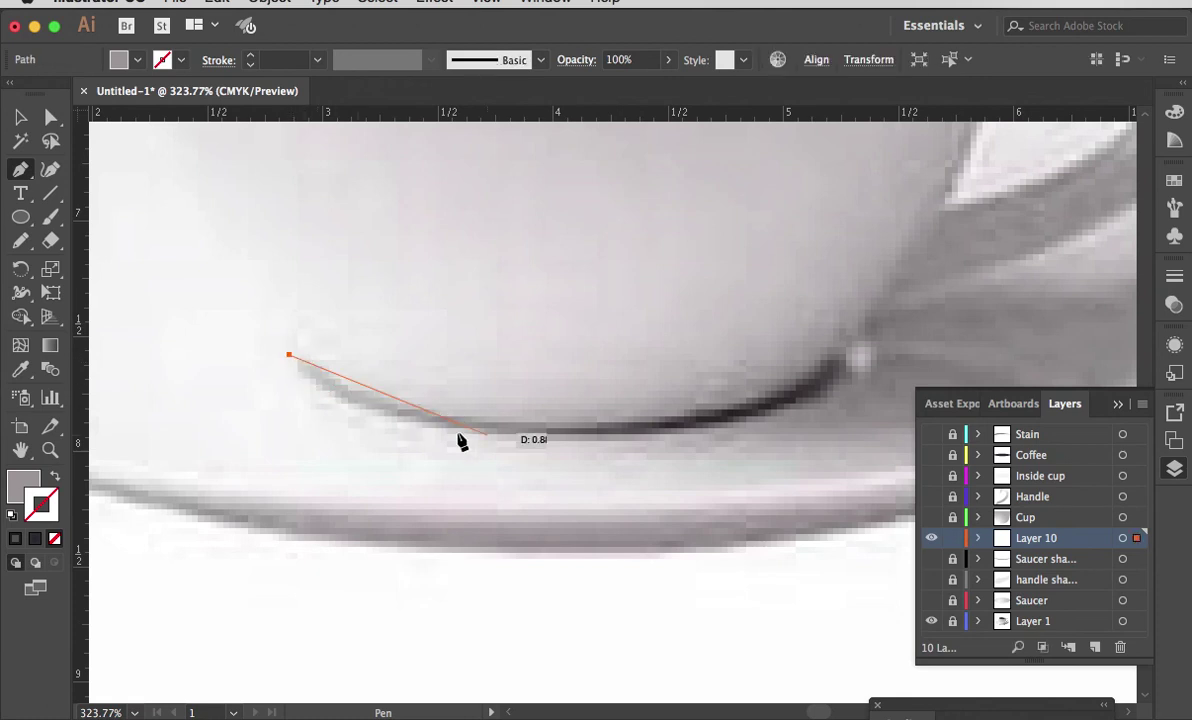
left_click_drag(592, 441, 878, 441)
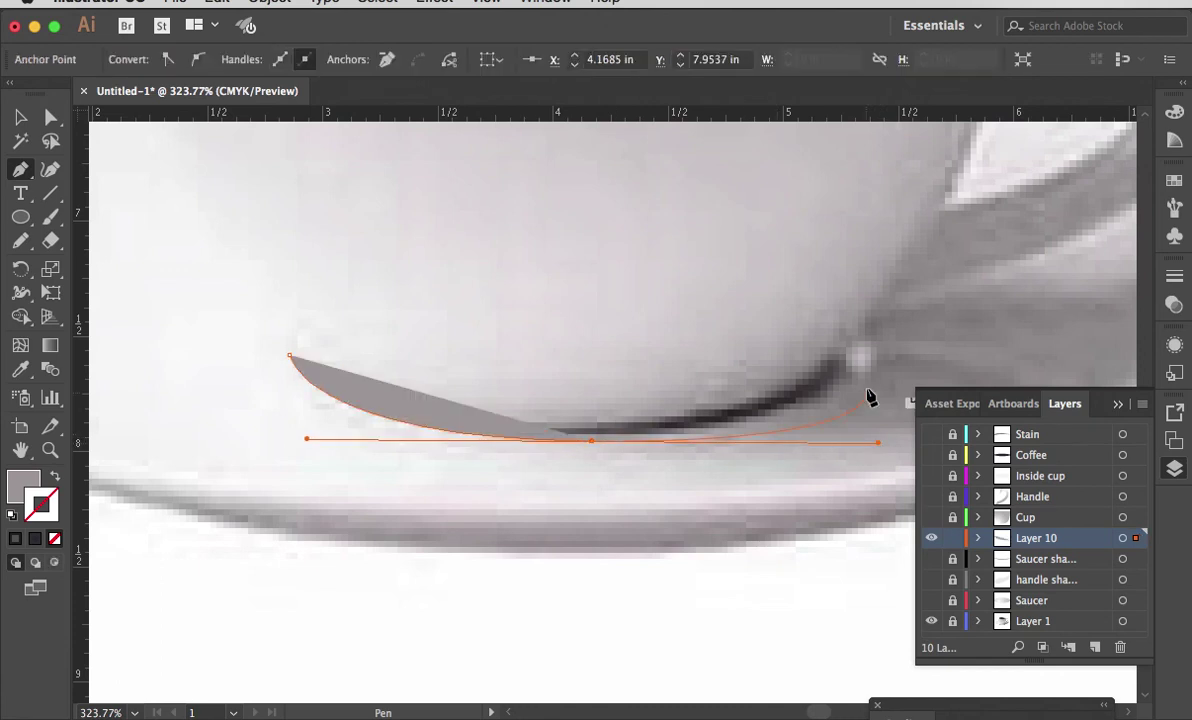
left_click(591, 441)
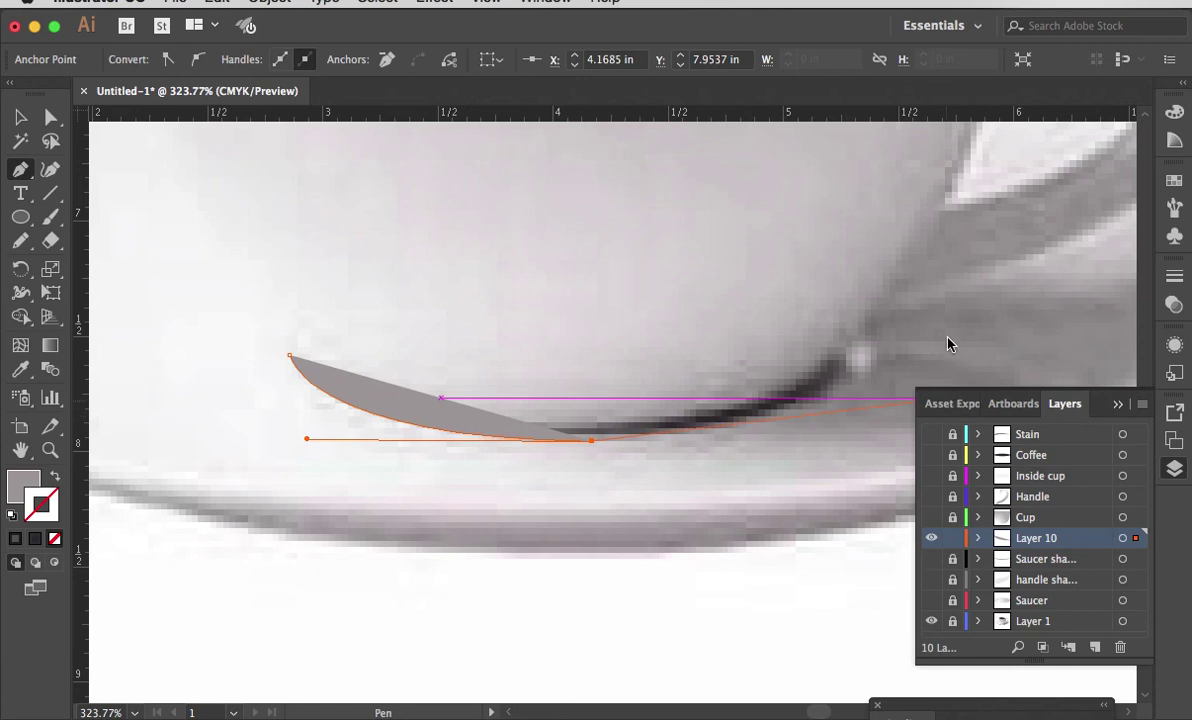
left_click_drag(864, 348, 898, 268)
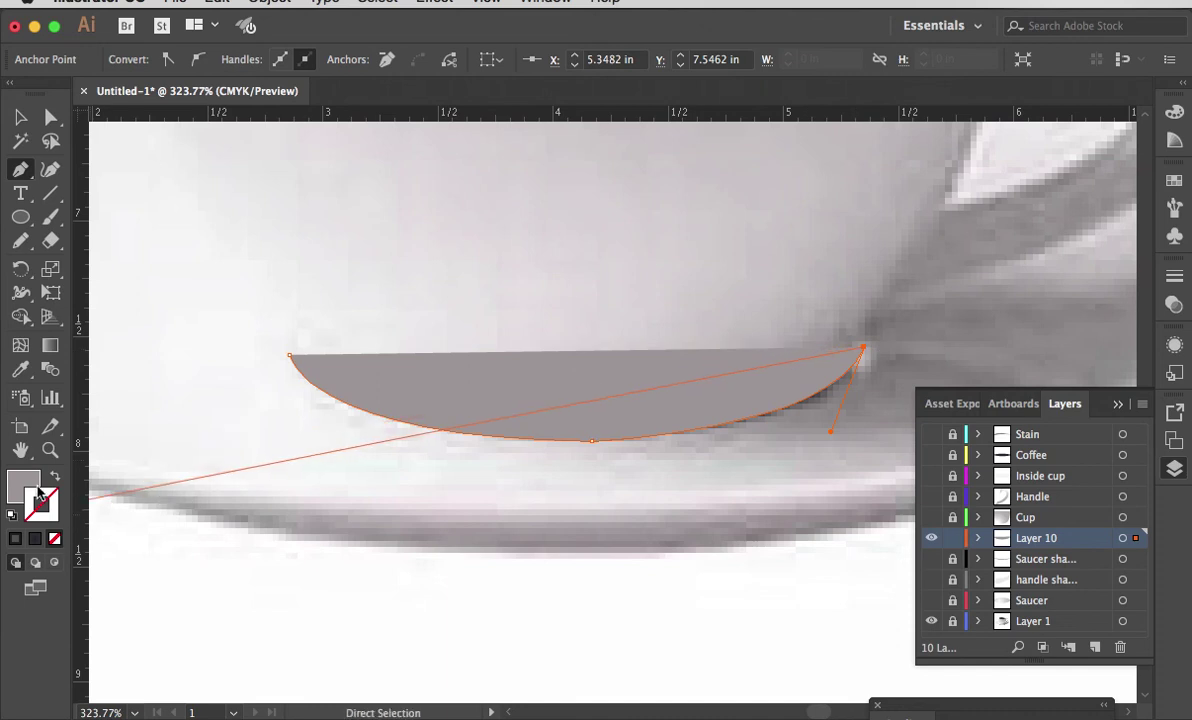
Remove the path's fill and close it along the contact shadow's upper edge into a thin crescent.
left_click(56, 539)
left_click(55, 541)
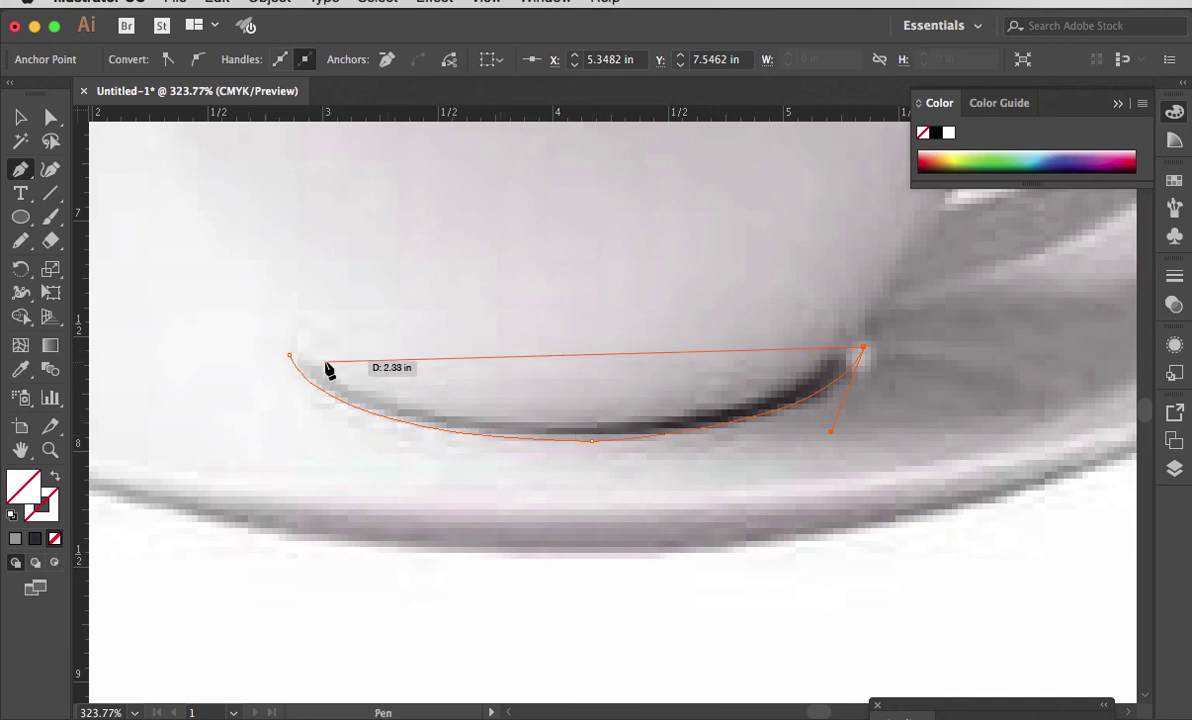
left_click_drag(592, 427, 476, 438)
left_click_drag(449, 423, 452, 420)
left_click(591, 423)
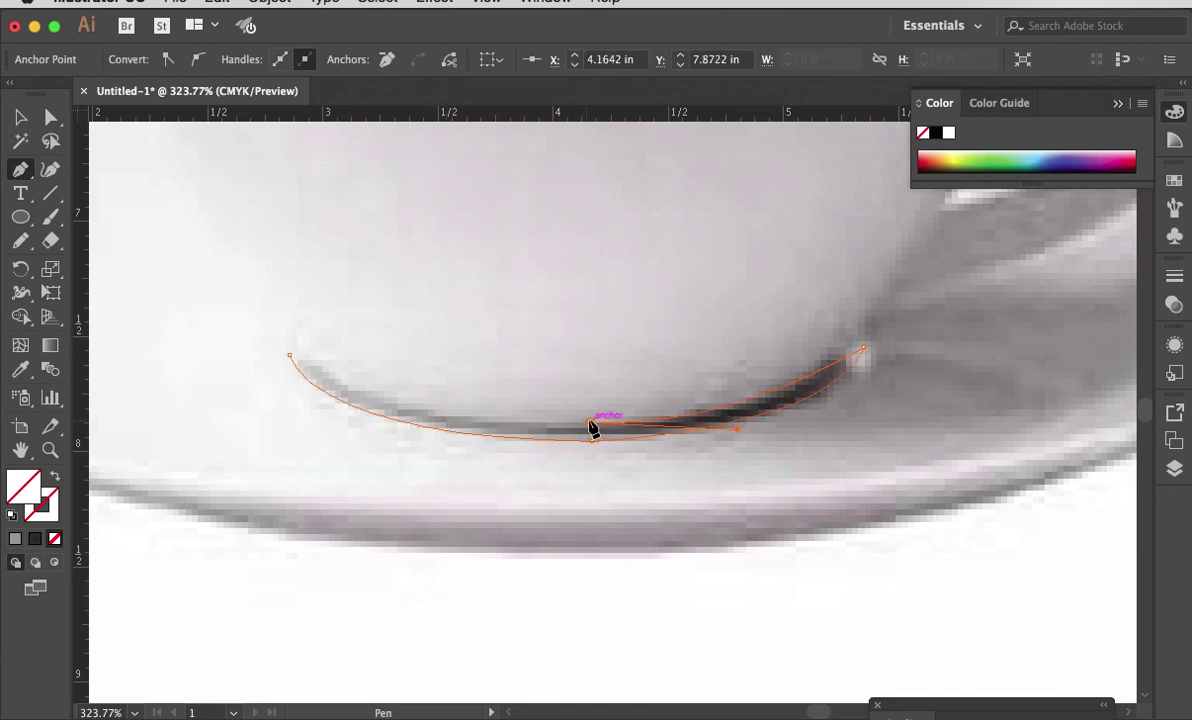
left_click_drag(289, 356, 231, 298)
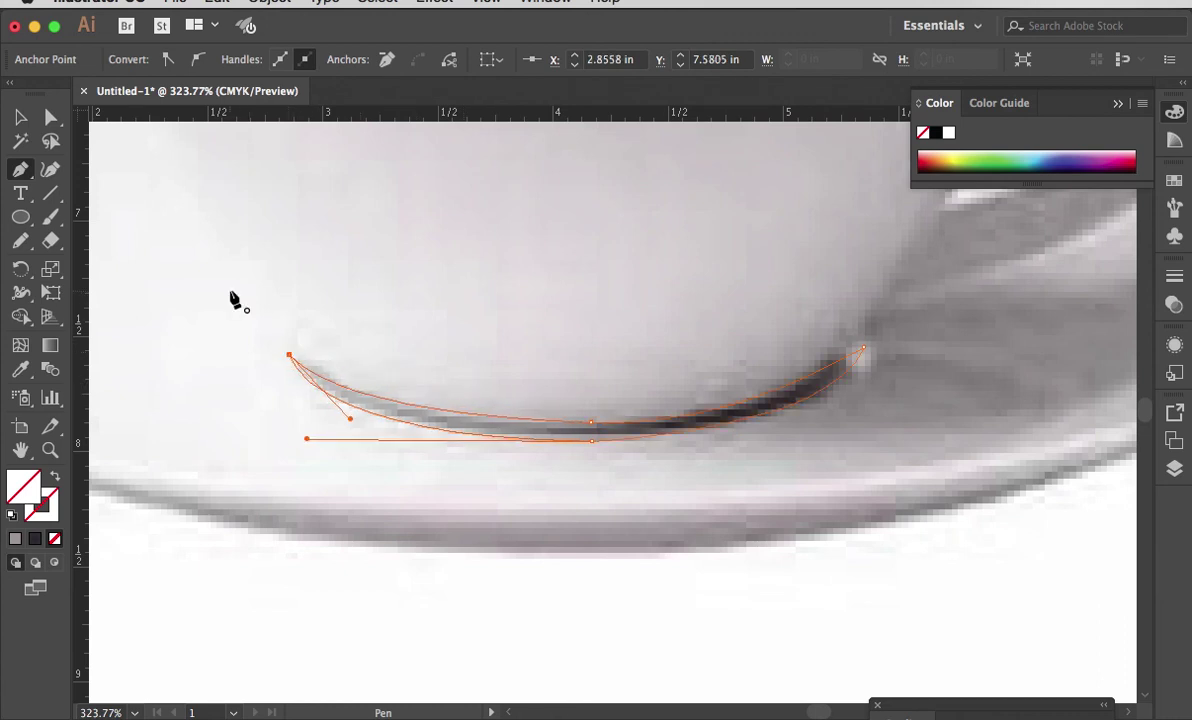
key("super")
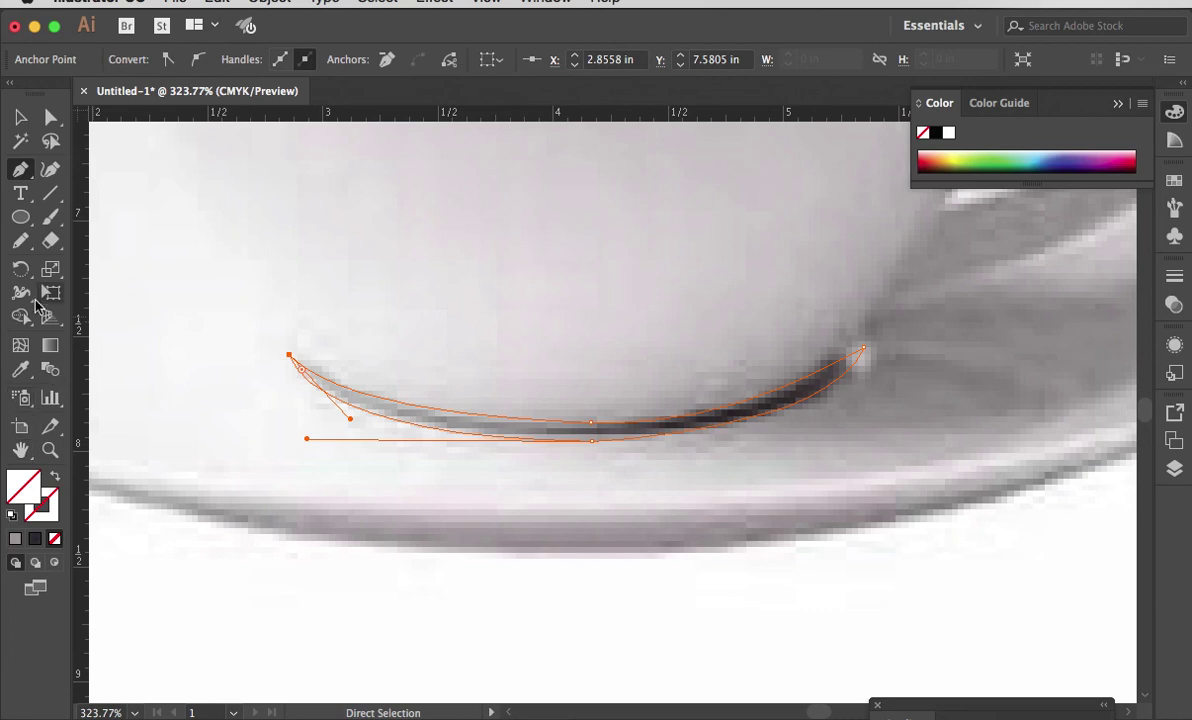
Fill the crescent with the near-black sampled from the photo's contact shadow and turn the fill into a dark Linear gradient with two stops.
left_click(20, 369)
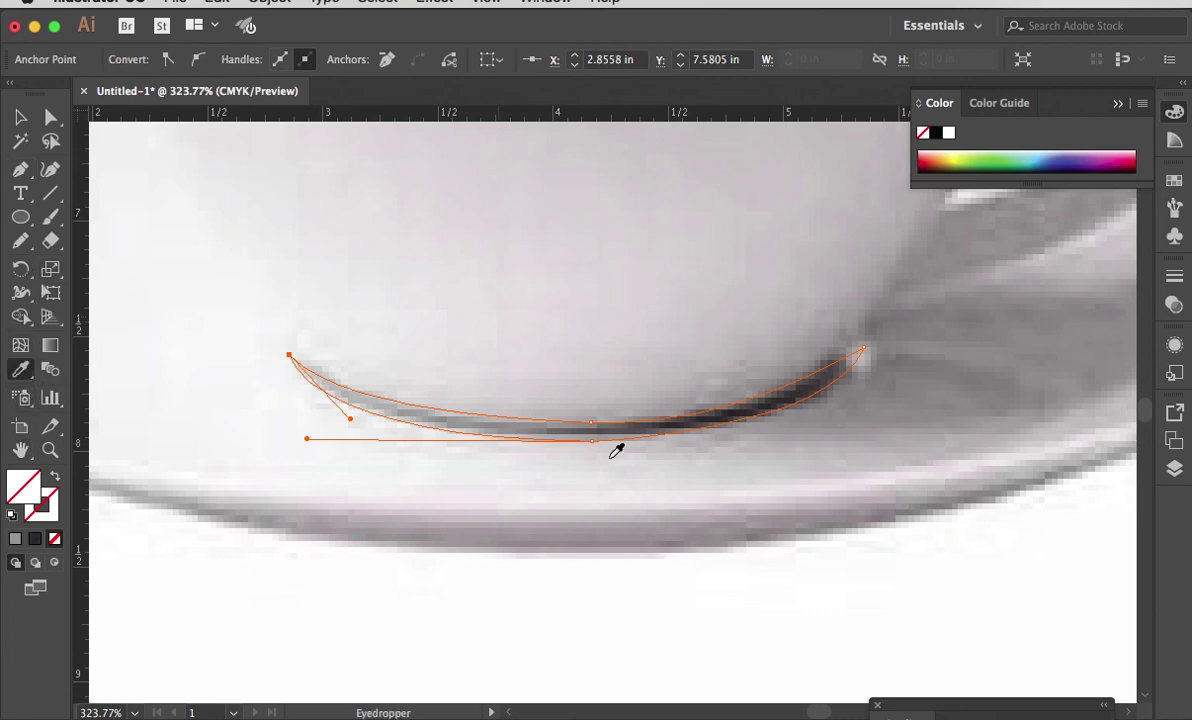
left_click(750, 406)
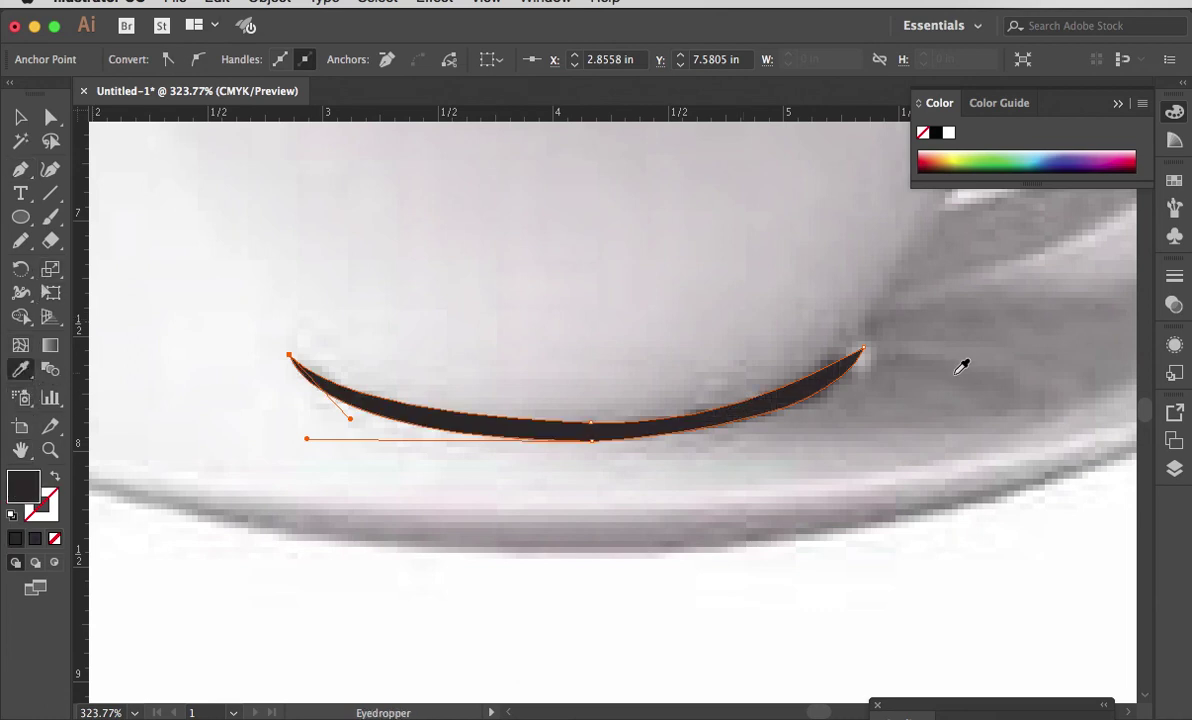
key("super")
left_click_drag(995, 710, 1048, 365)
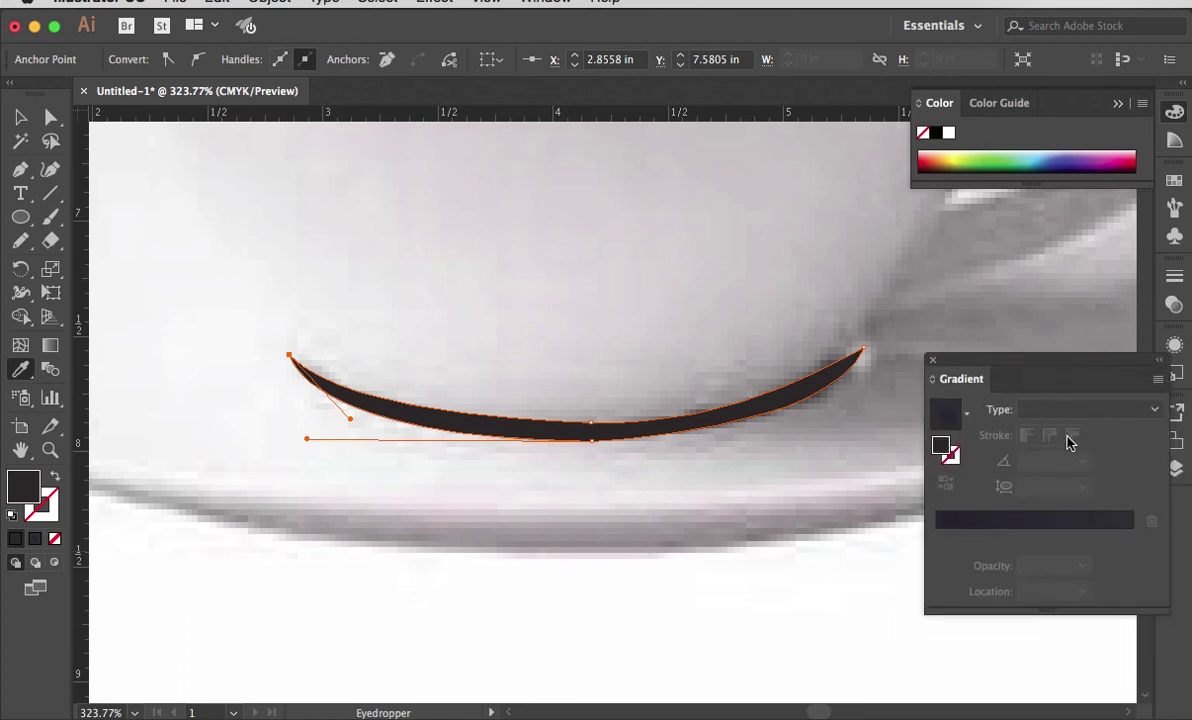
left_click(1155, 410)
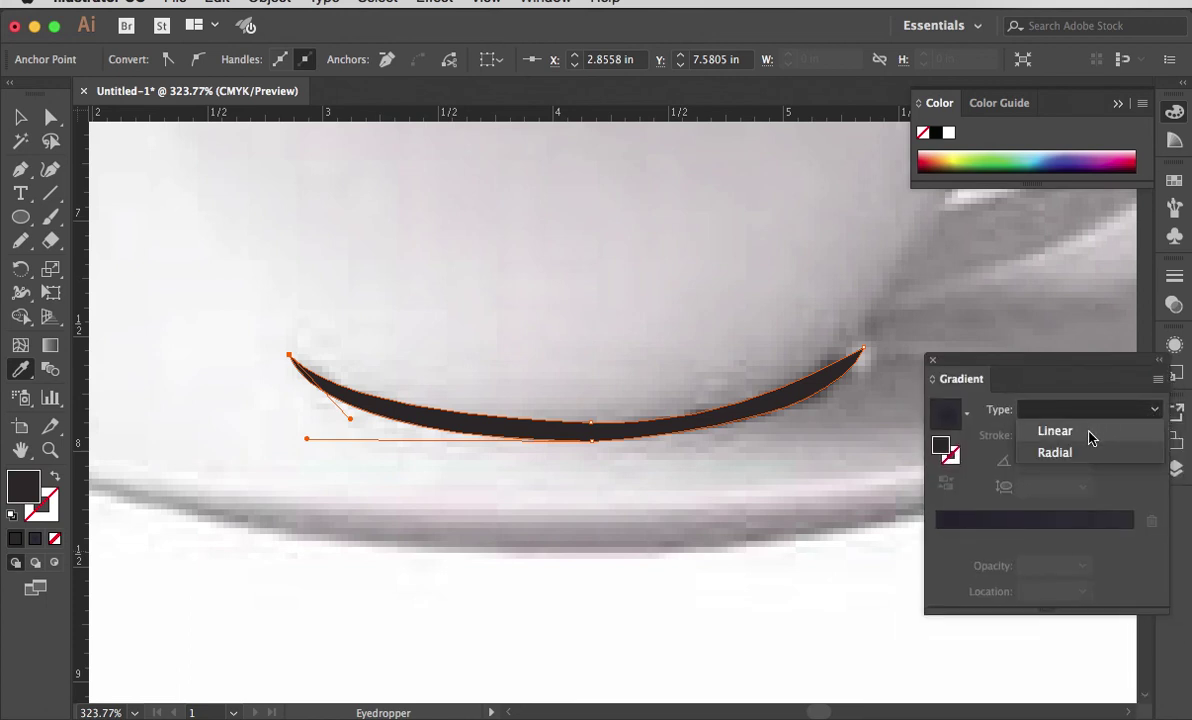
left_click(1030, 430)
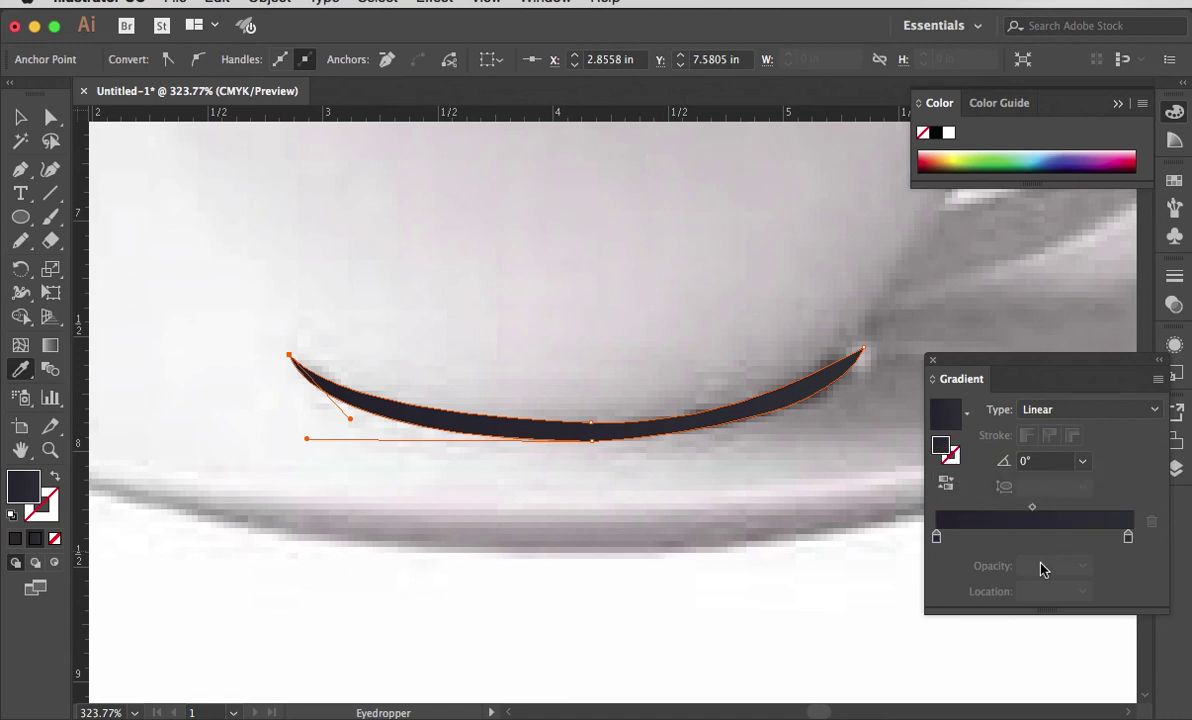
left_click(936, 537)
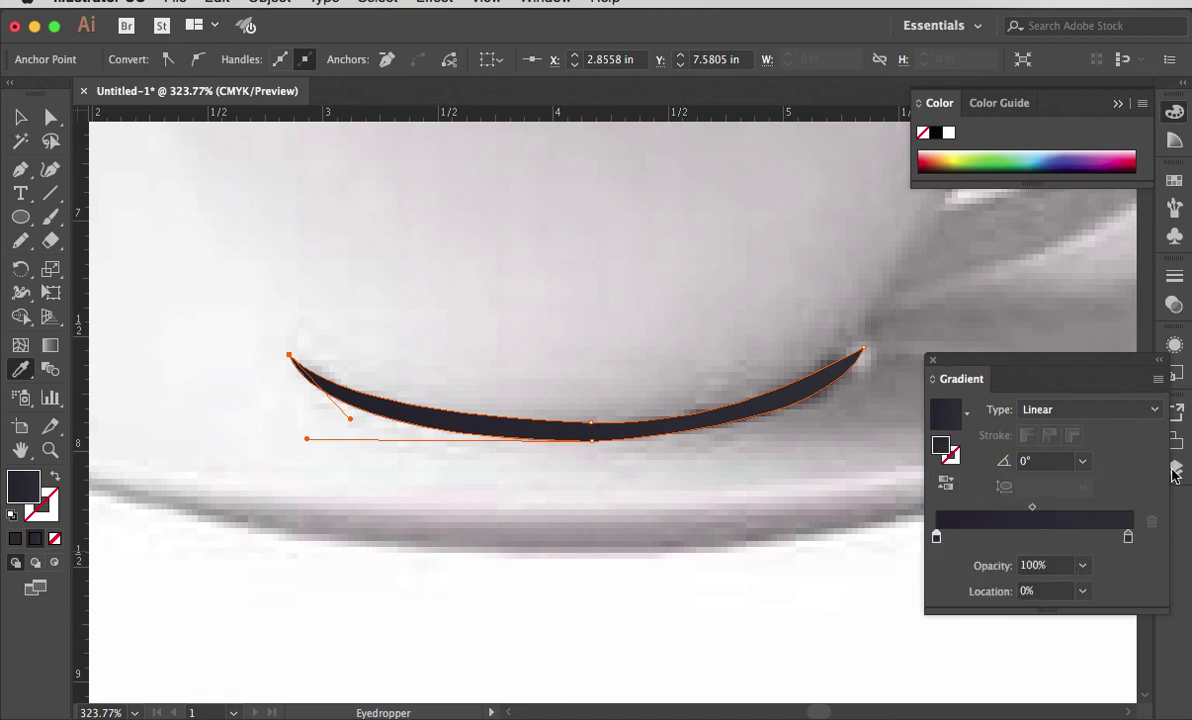
left_click_drag(1128, 537, 1124, 538)
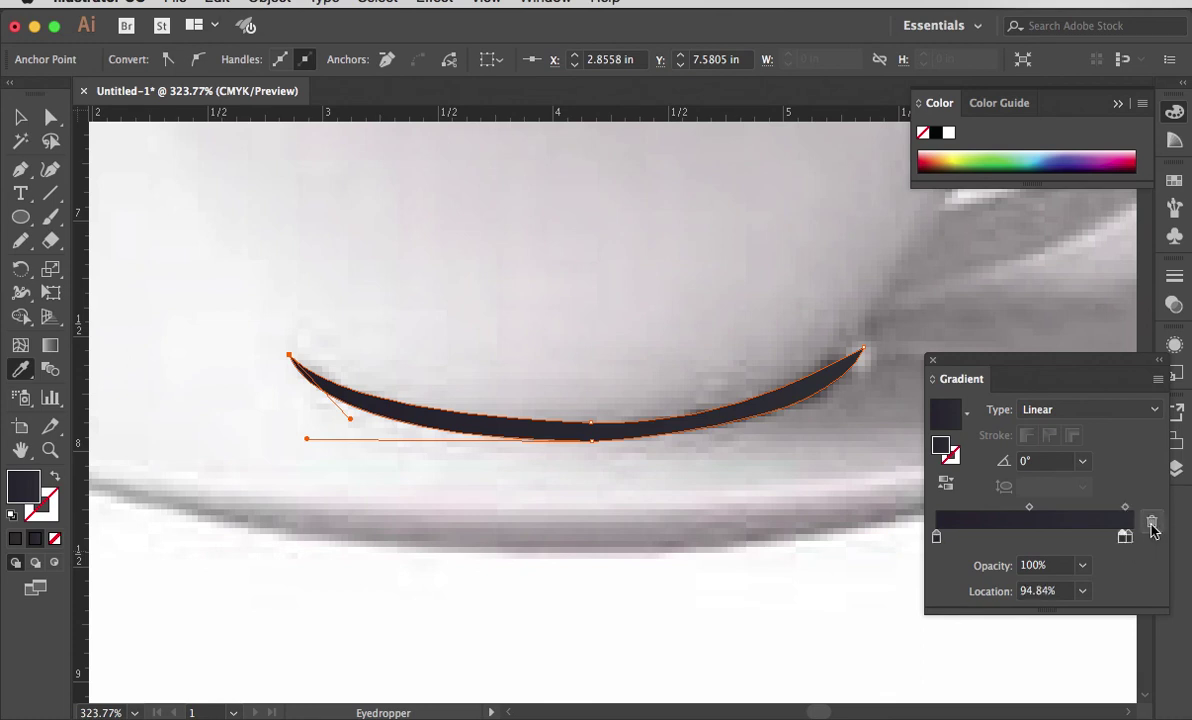
left_click(1151, 526)
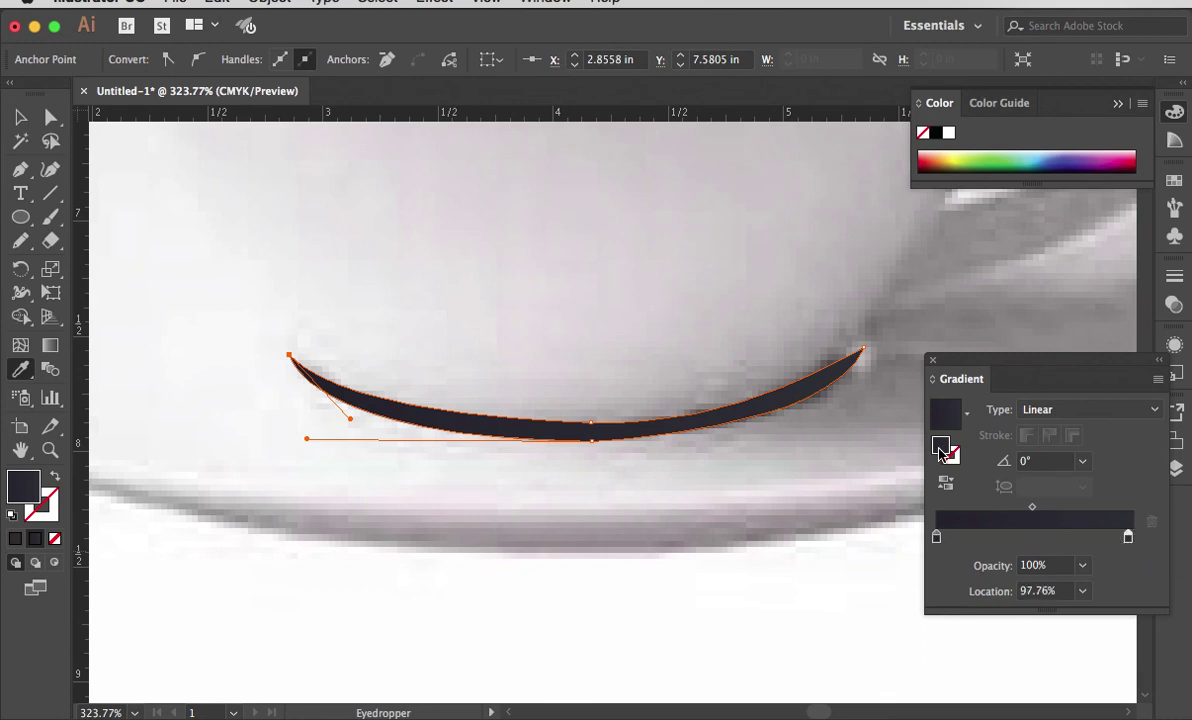
Move the crescent up off the photo's contact shadow and fill it with the light gray sampled from the shadow's left end.
key("l")
key("v")
left_click_drag(437, 418, 437, 350)
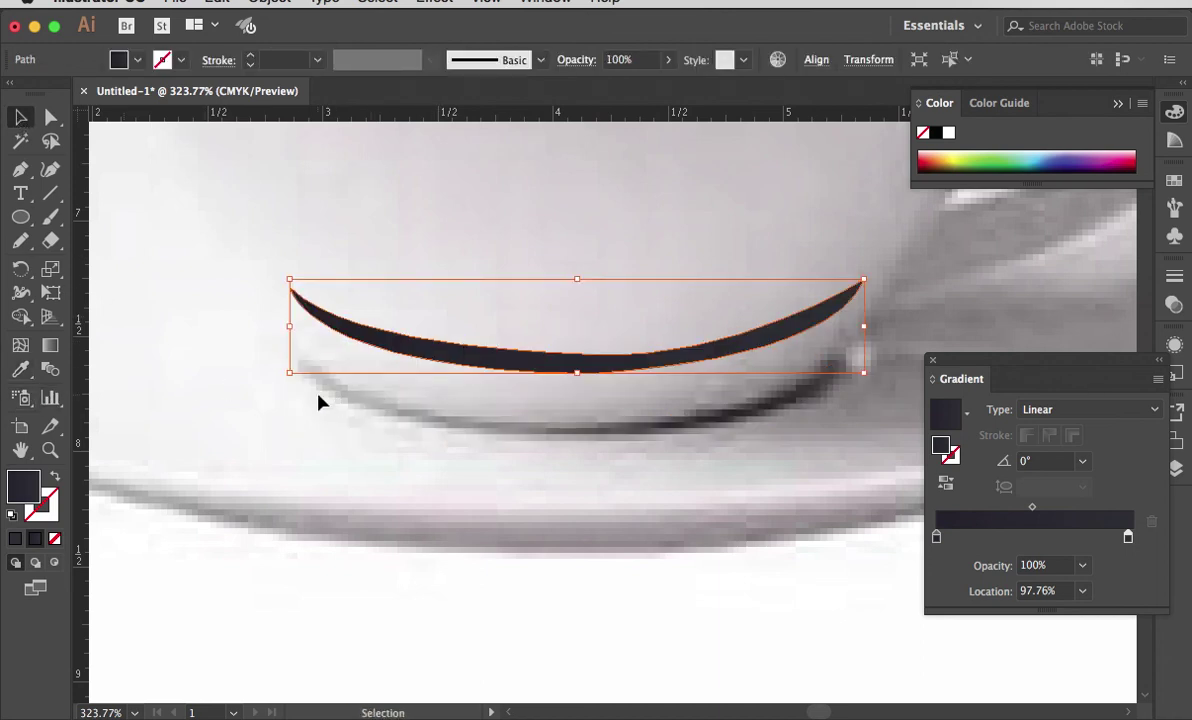
left_click(20, 369)
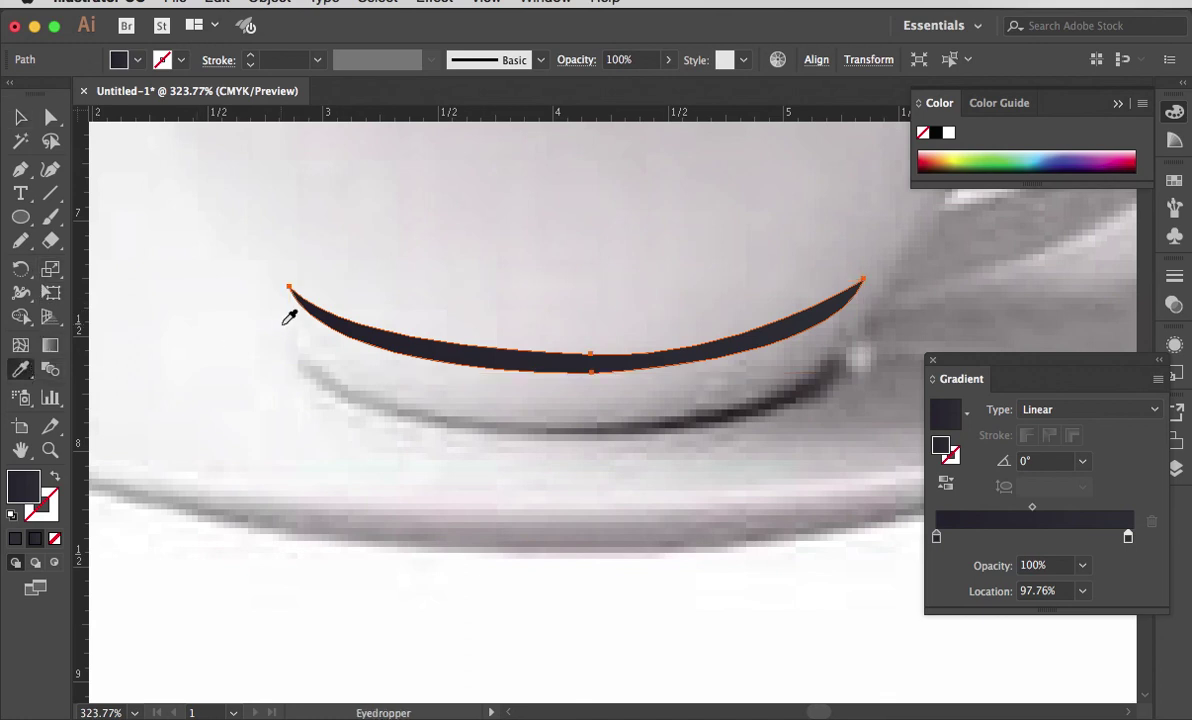
left_click(343, 383)
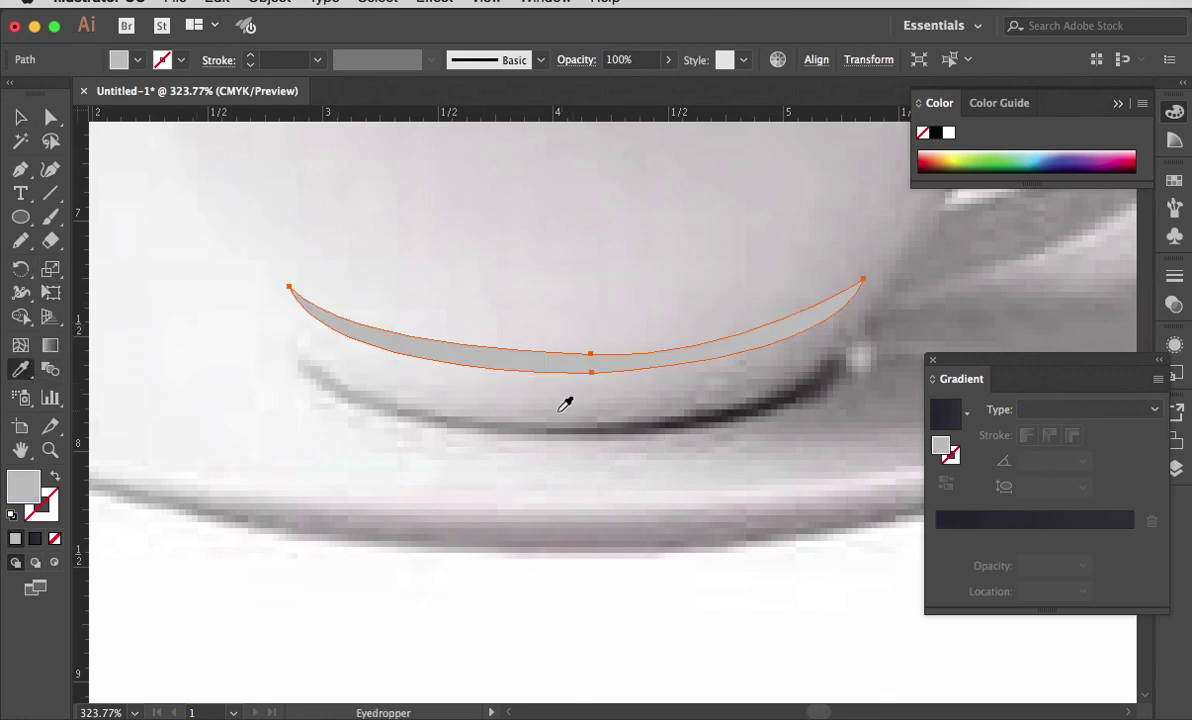
Add the sampled light gray to the linear gradient as a stop at 6.5% and delete the dark stop at 0%.
left_click_drag(948, 452, 947, 535)
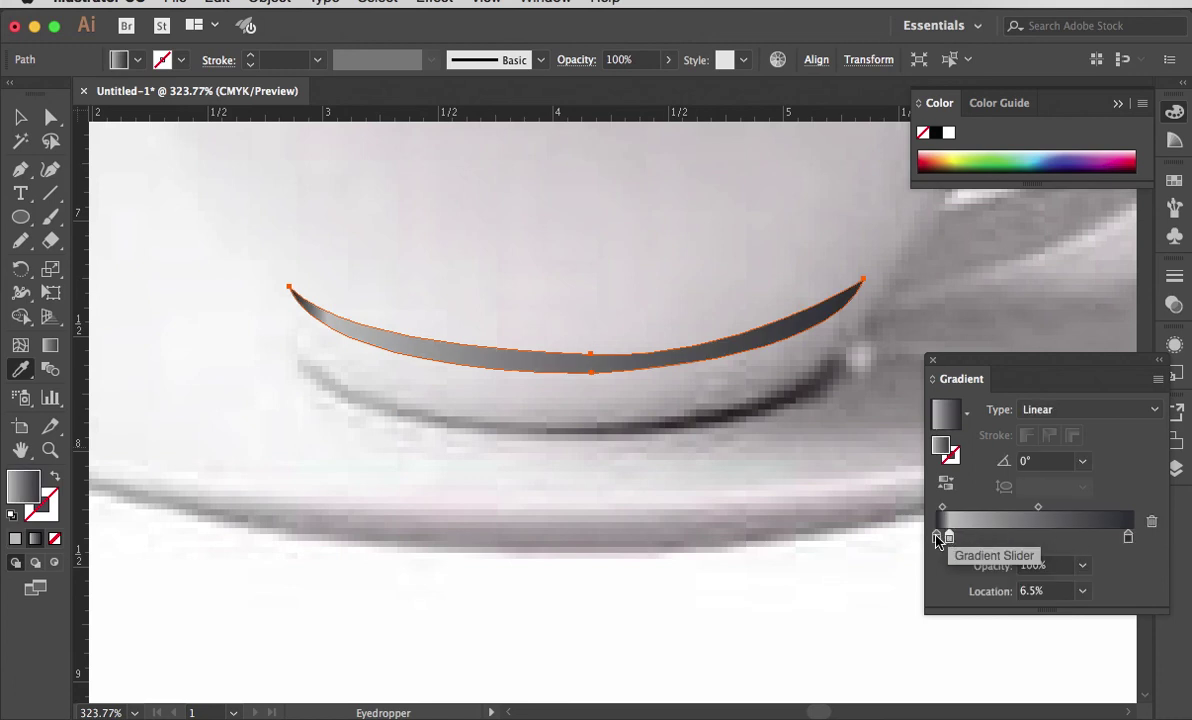
left_click(937, 538)
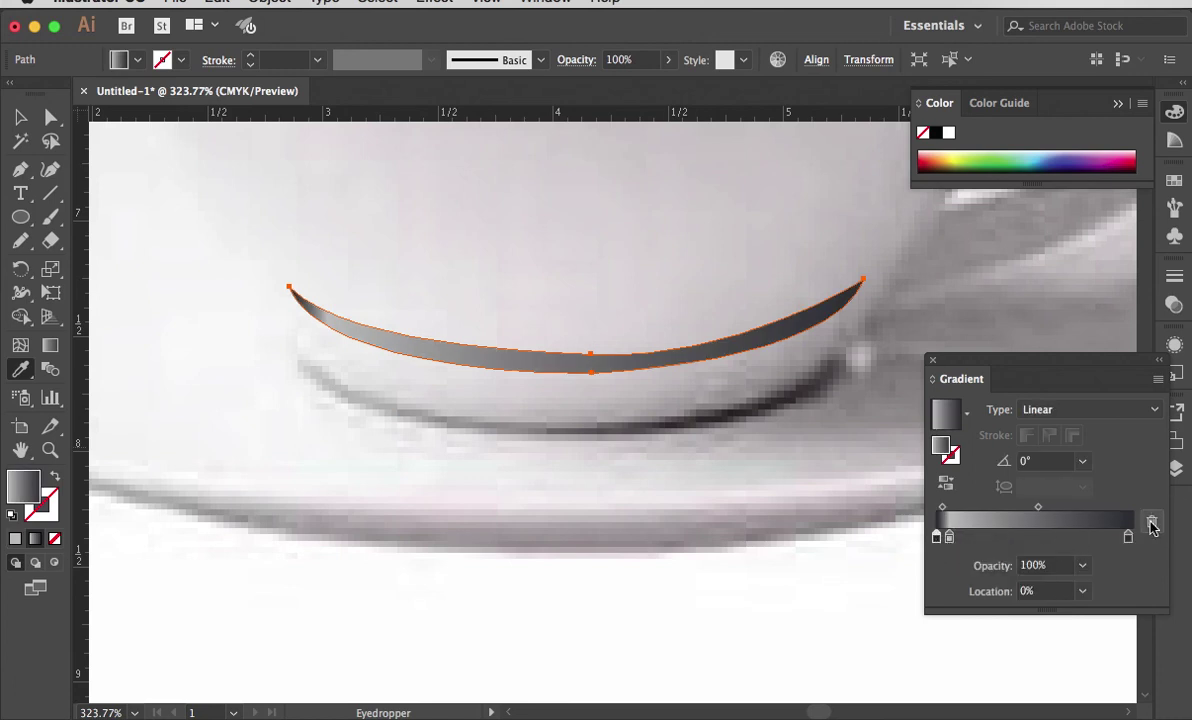
left_click_drag(937, 538, 945, 600)
Move the gradient crescent back down over the photo's contact shadow, deselect it, and clear the gradient settings out of the way.
key("v")
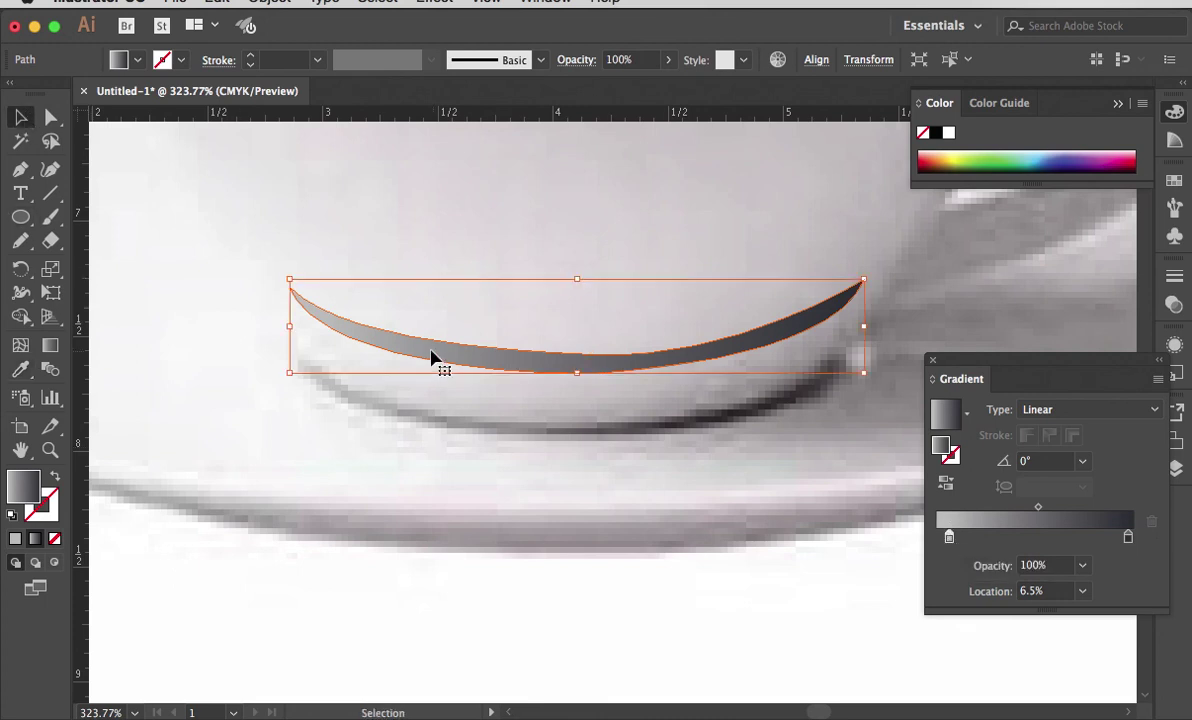
left_click_drag(437, 347, 445, 414)
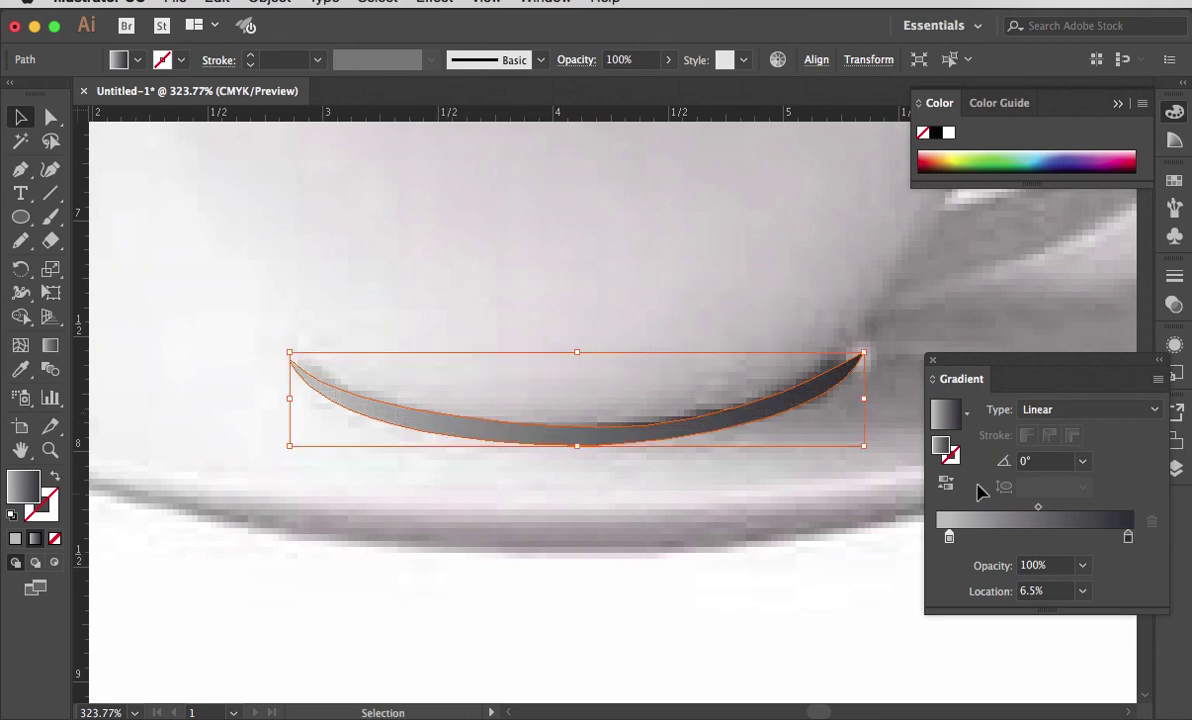
left_click(812, 470)
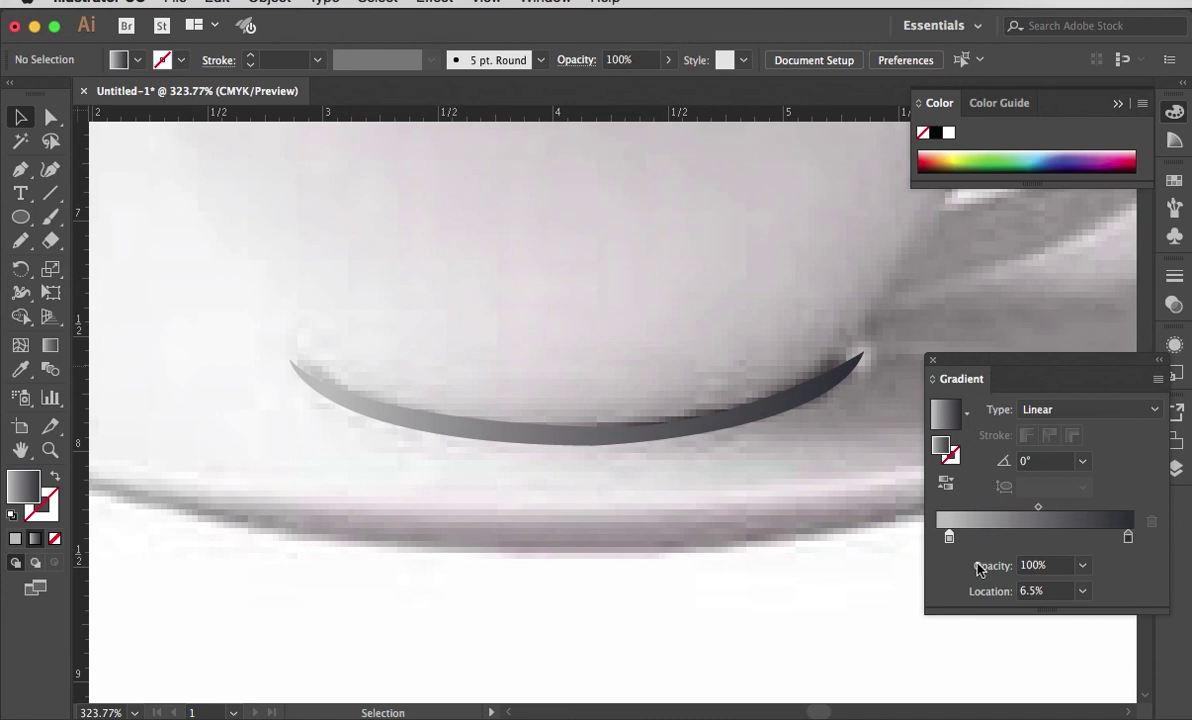
left_click_drag(1007, 364, 935, 680)
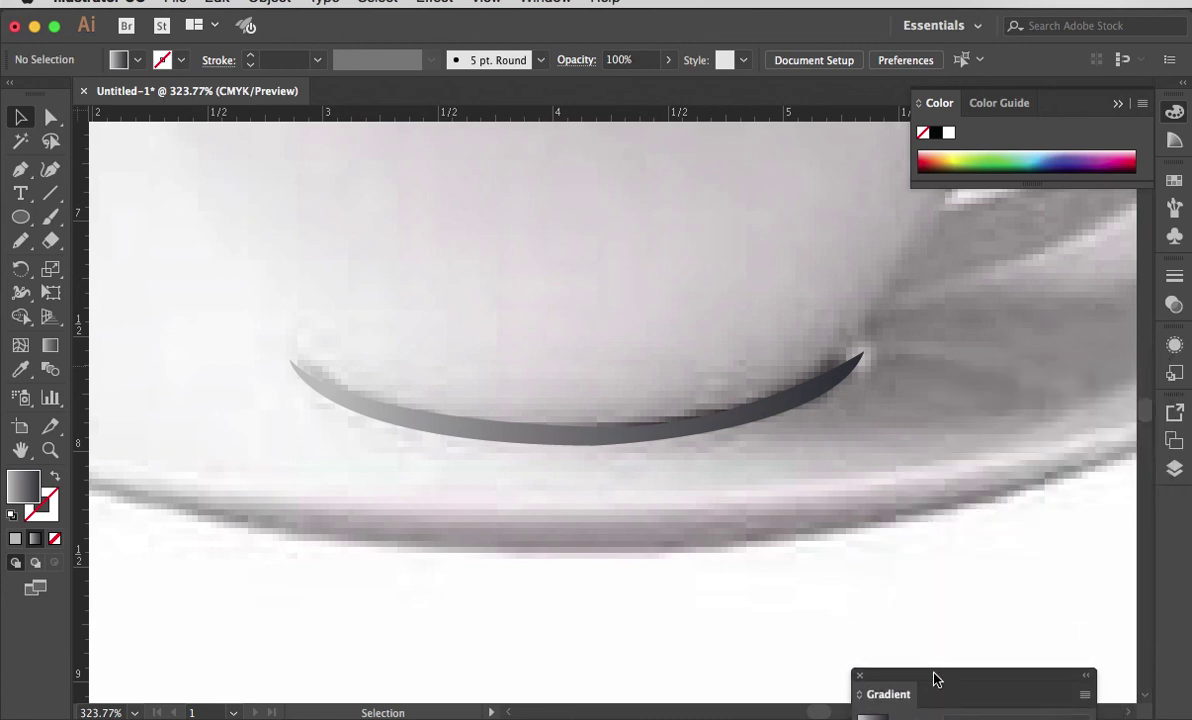
Show all the artwork layers from Saucer up to Stain and hide the Layer 1 photo.
left_click(1176, 472)
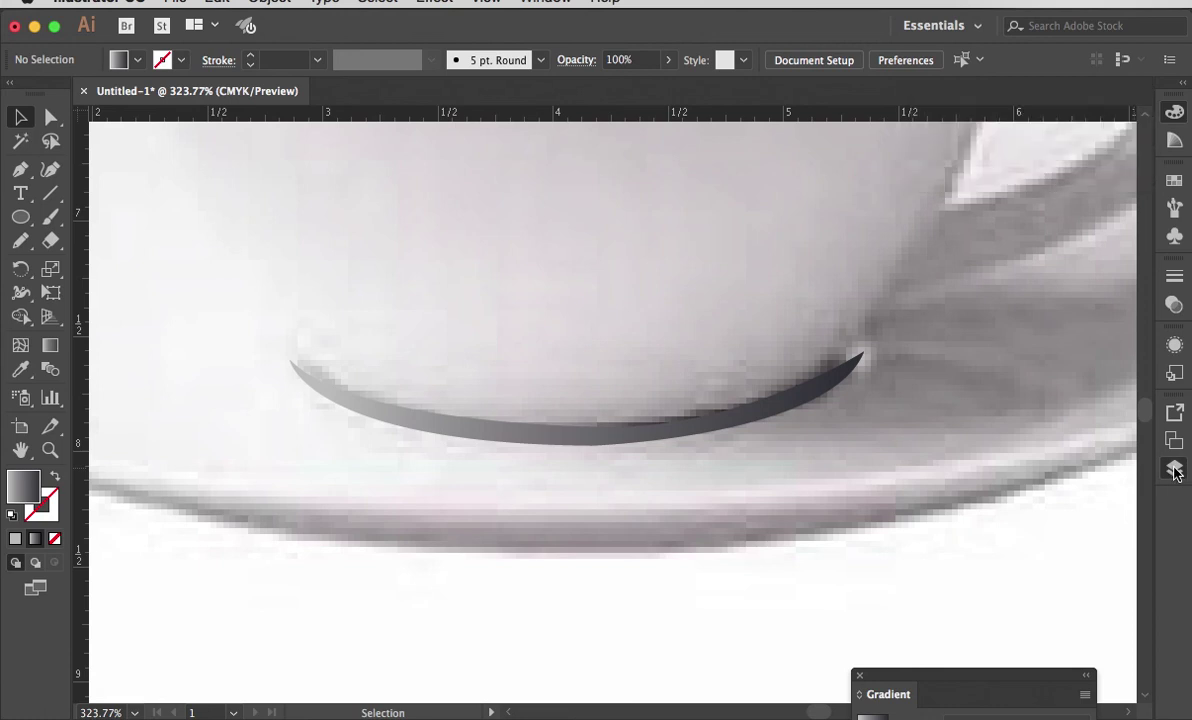
left_click(1175, 470)
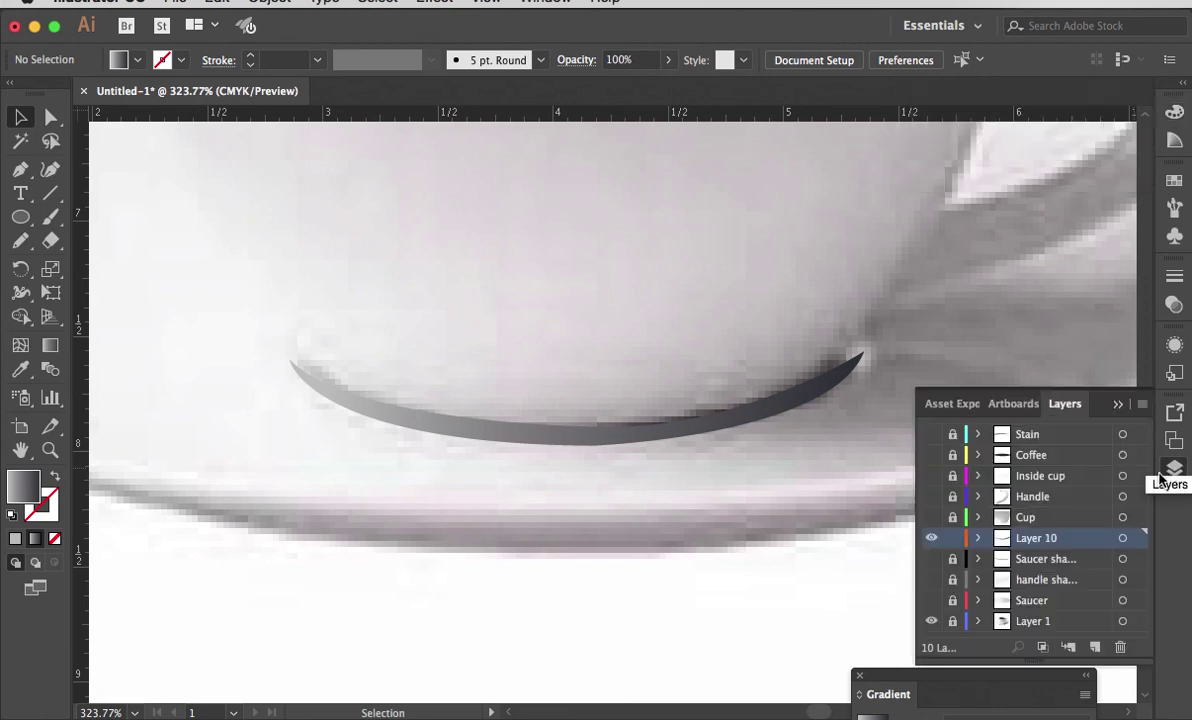
left_click_drag(933, 600, 937, 537)
left_click_drag(933, 603, 931, 424)
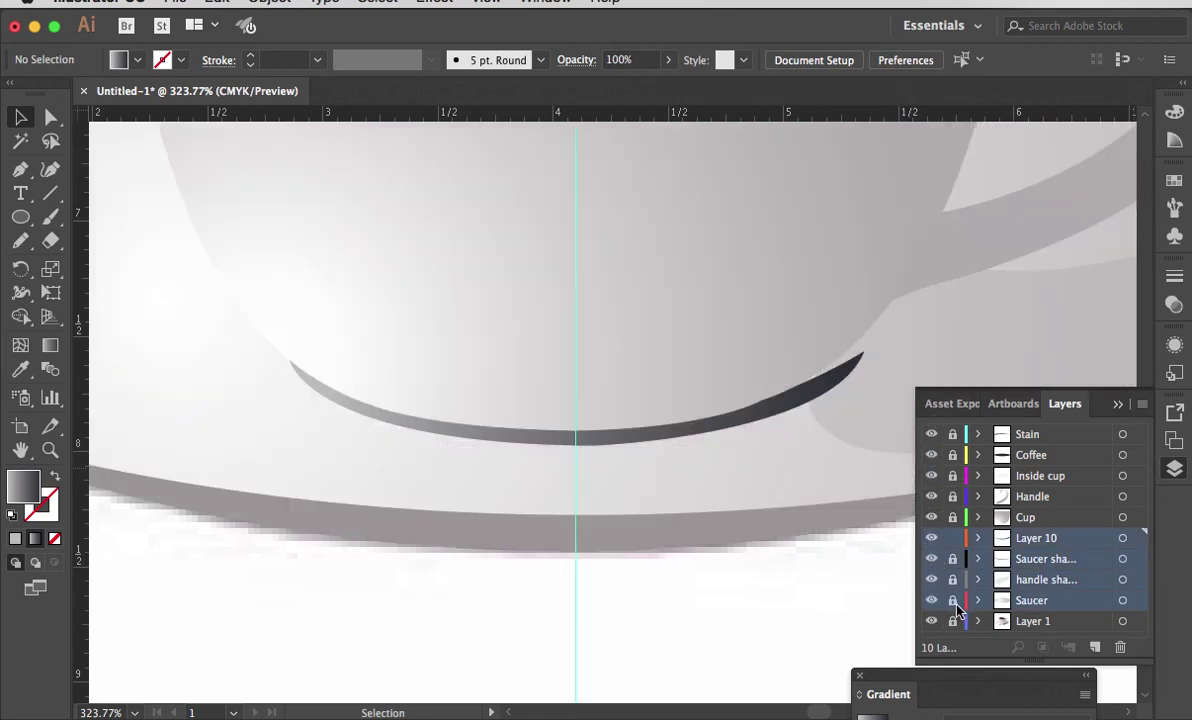
left_click(931, 621)
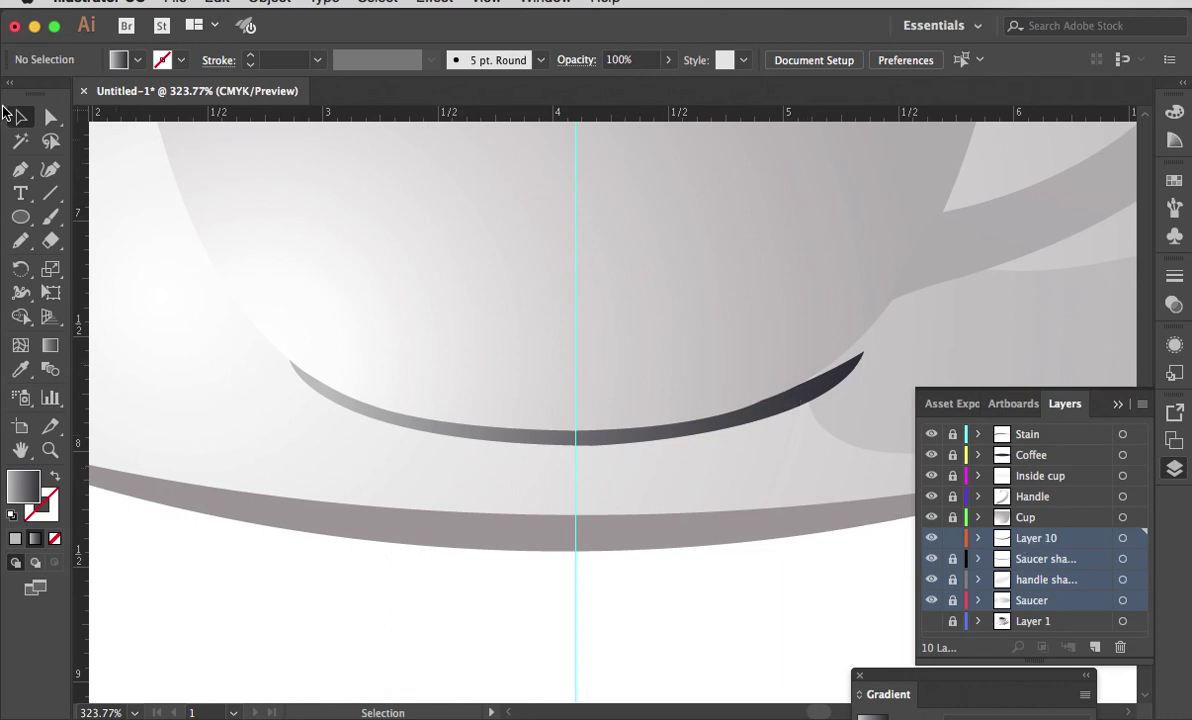
Shift the contact shadow crescent slightly left and move its right anchor point up onto the cup's edge with Direct Selection.
left_click(51, 117)
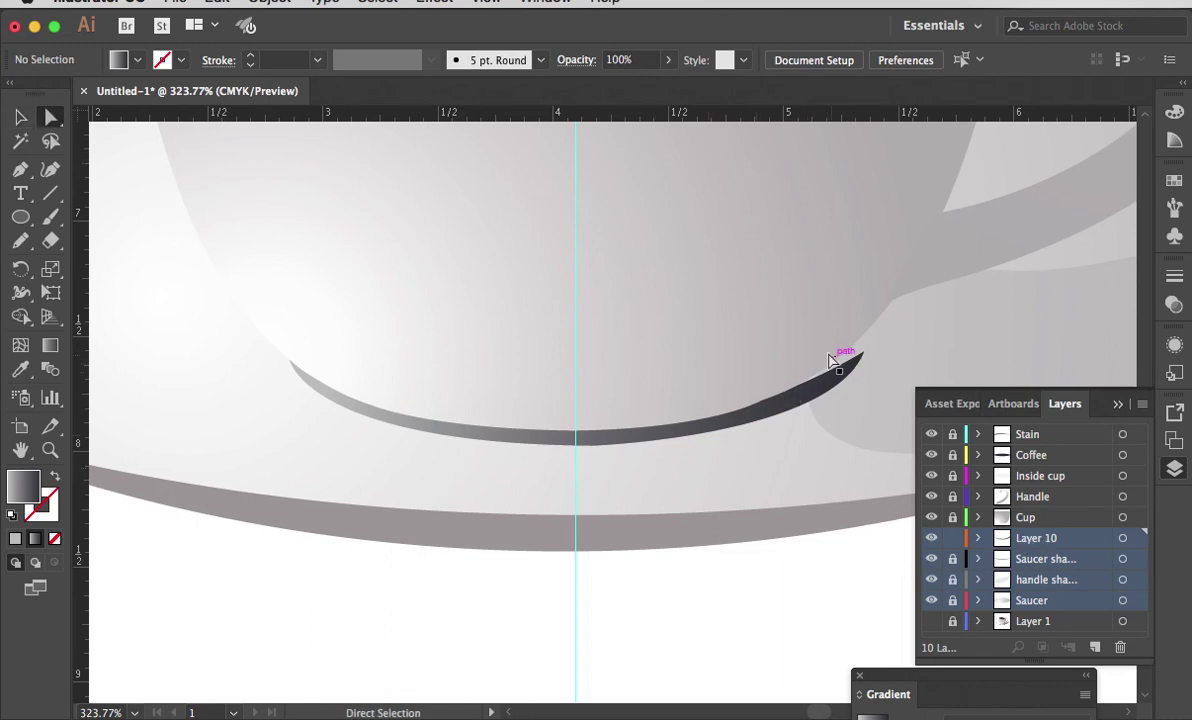
left_click(866, 360)
left_click_drag(866, 355, 855, 354)
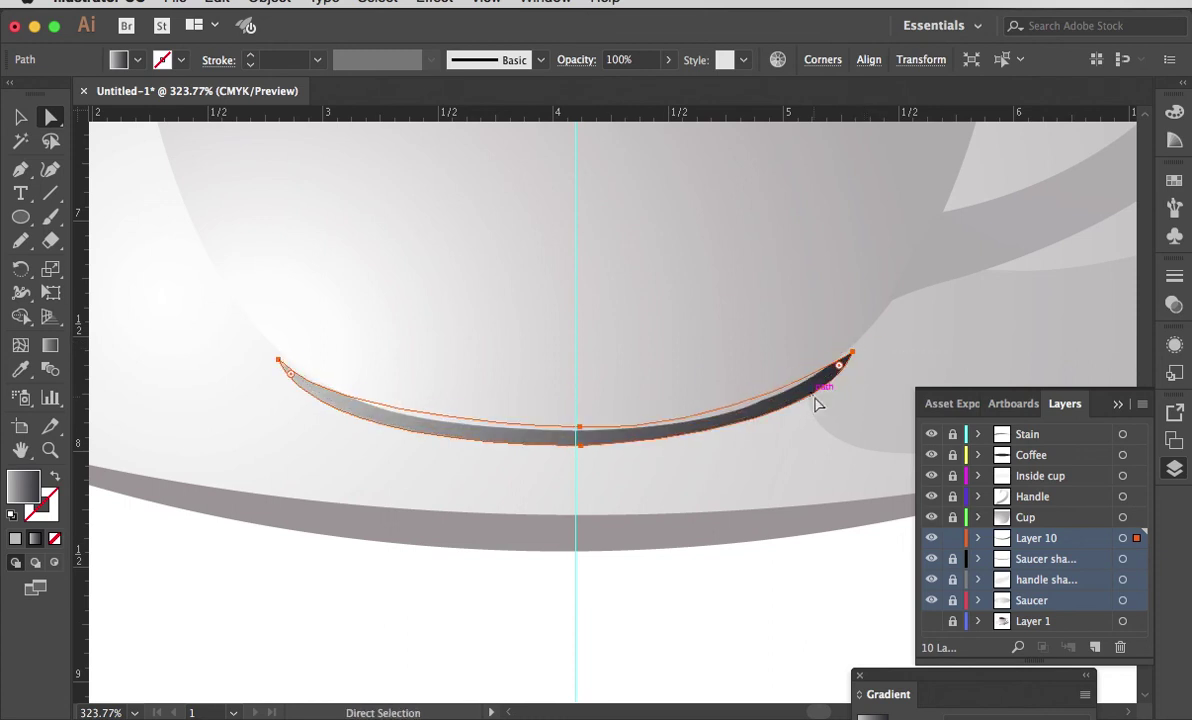
left_click(852, 353)
left_click_drag(851, 350, 849, 346)
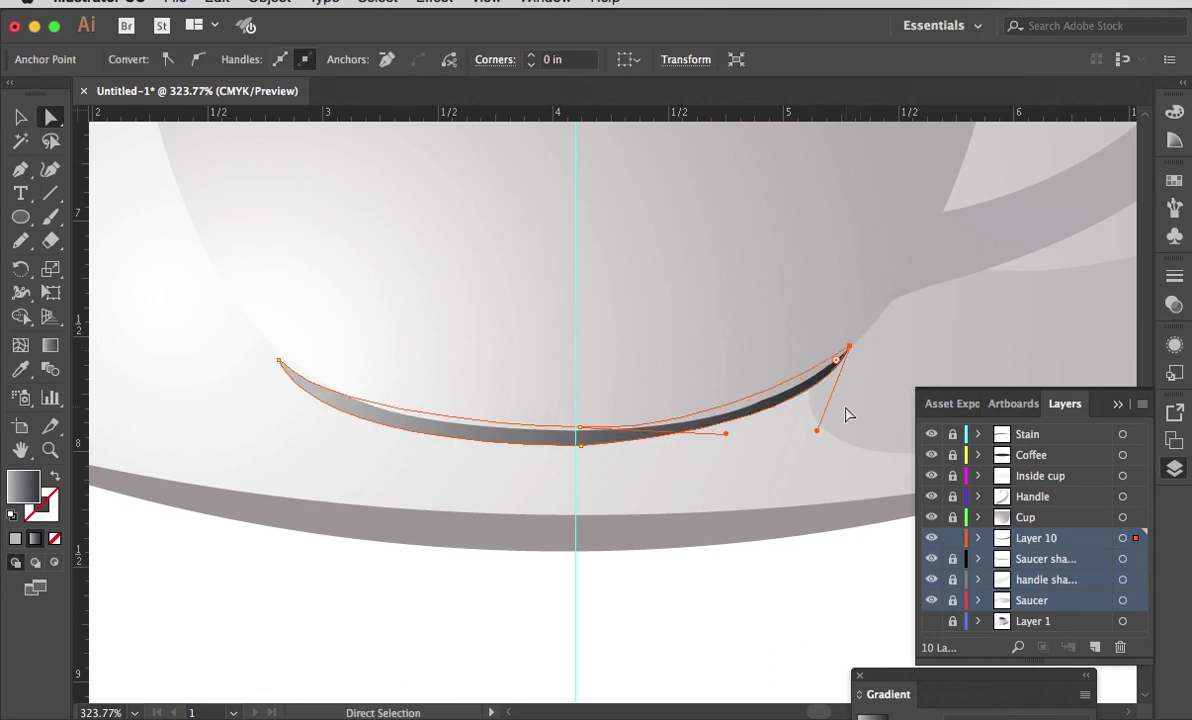
Move the contact shadow's left anchor point up onto the cup's edge, deselect it, and fit the artboard in view.
left_click_drag(280, 361, 282, 354)
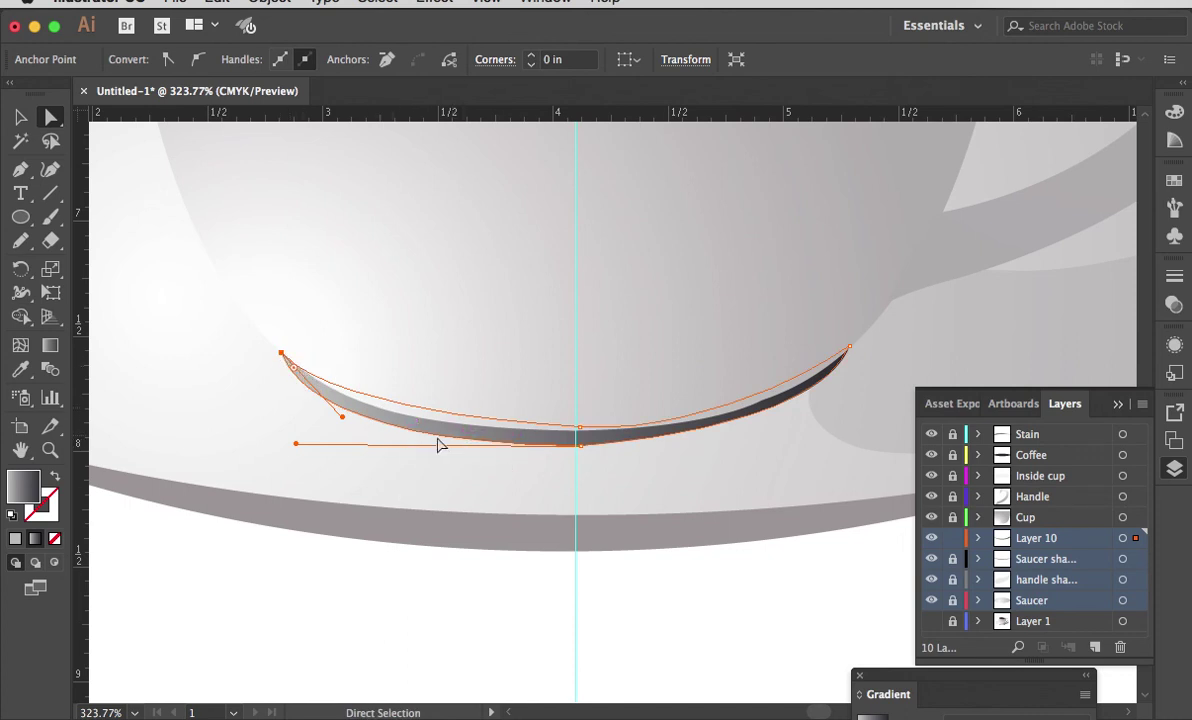
left_click(363, 587)
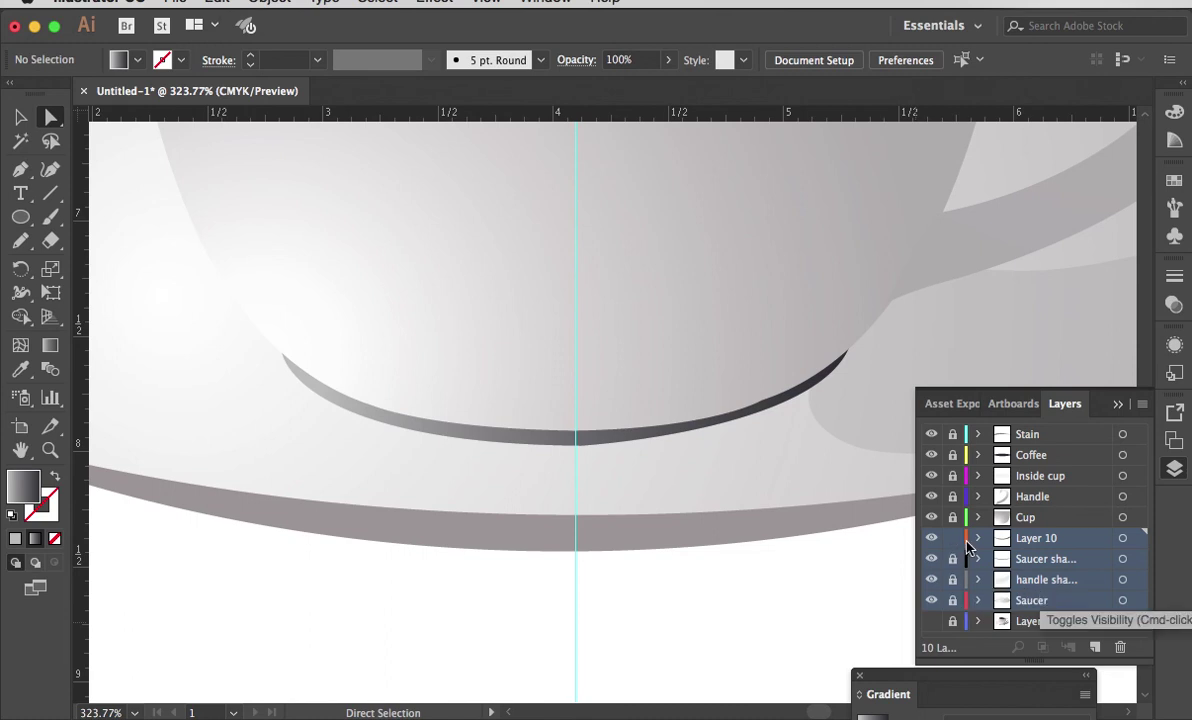
key("super")
key("super+0")
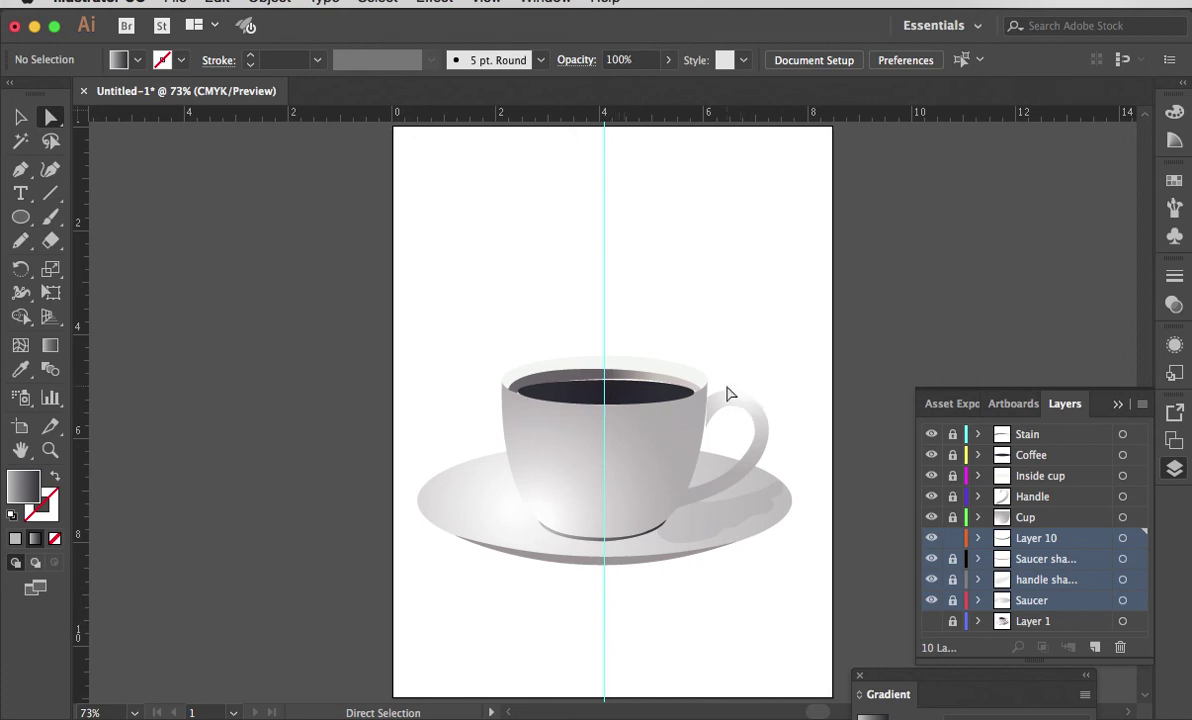
Unlock the Handle layer and make it the active layer for fixing the gap beside the cup.
left_click(50, 450)
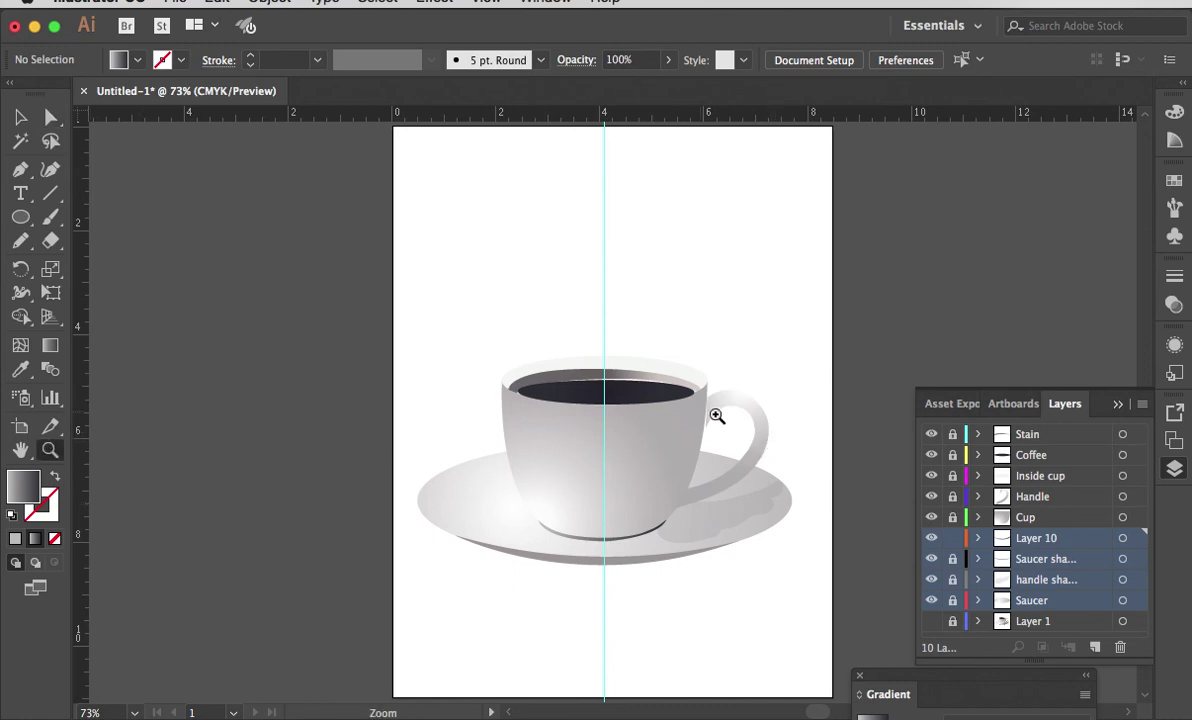
left_click_drag(689, 382, 740, 458)
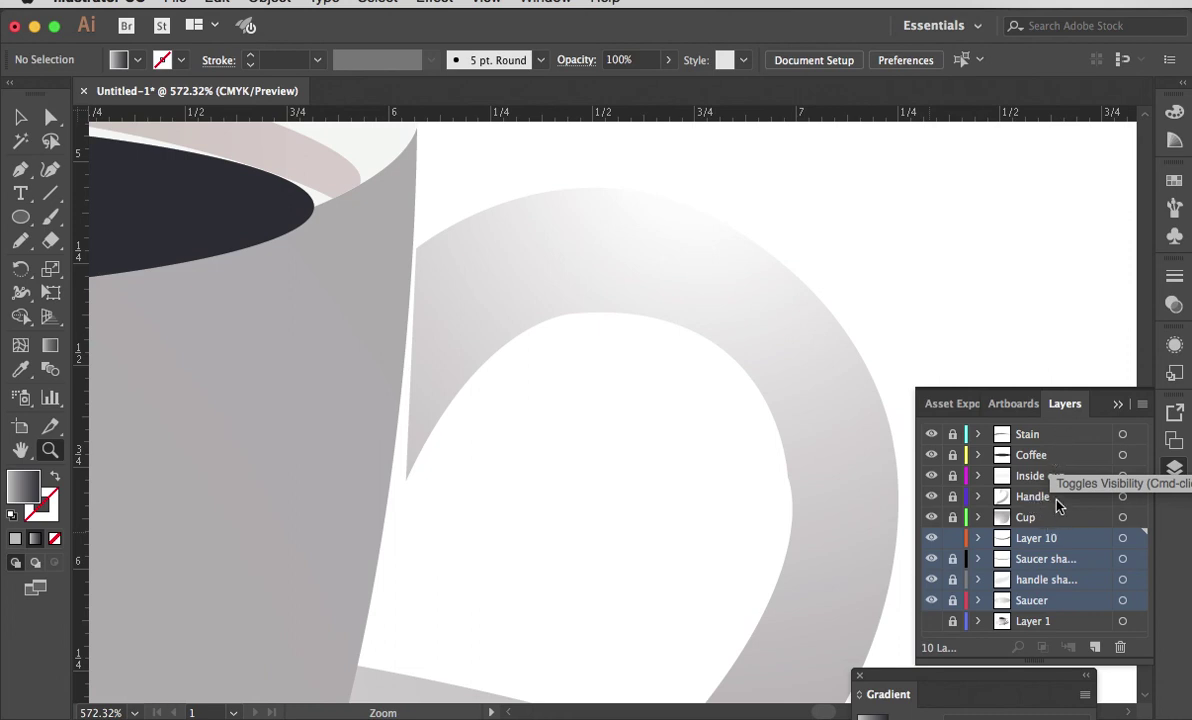
left_click(953, 497)
left_click(1035, 496)
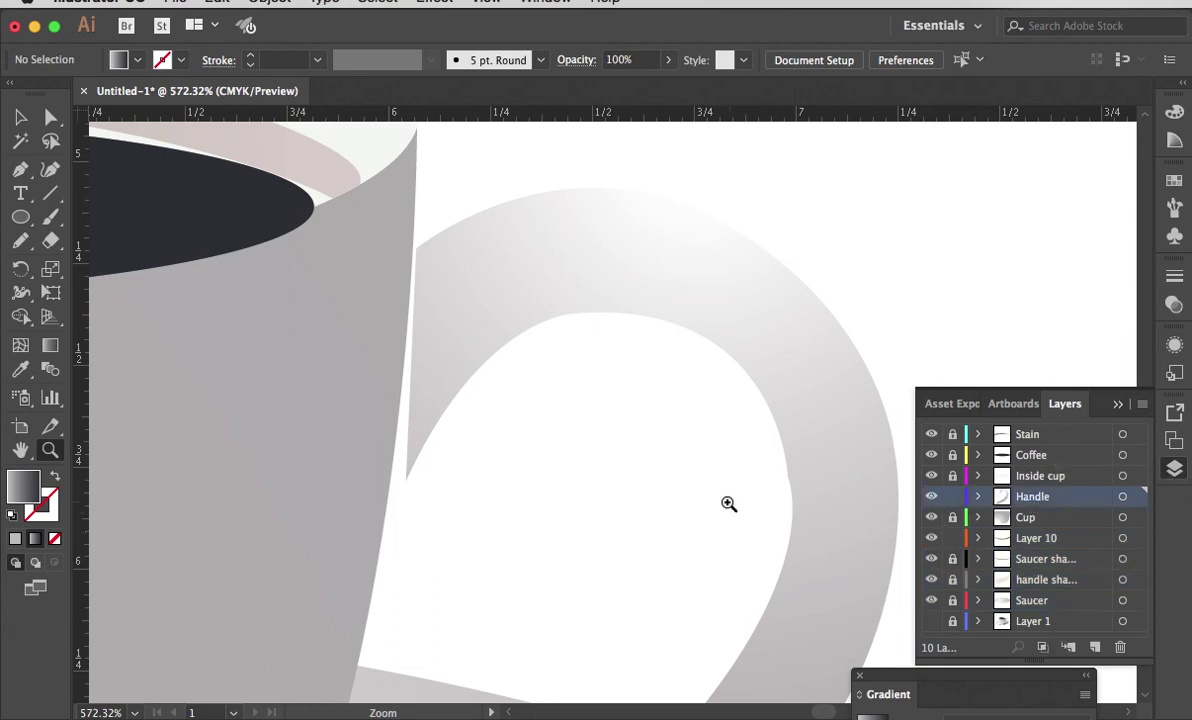
Move the handle's lower and upper left anchor points inward over the cup's edge with Direct Selection to close the gap.
left_click(51, 117)
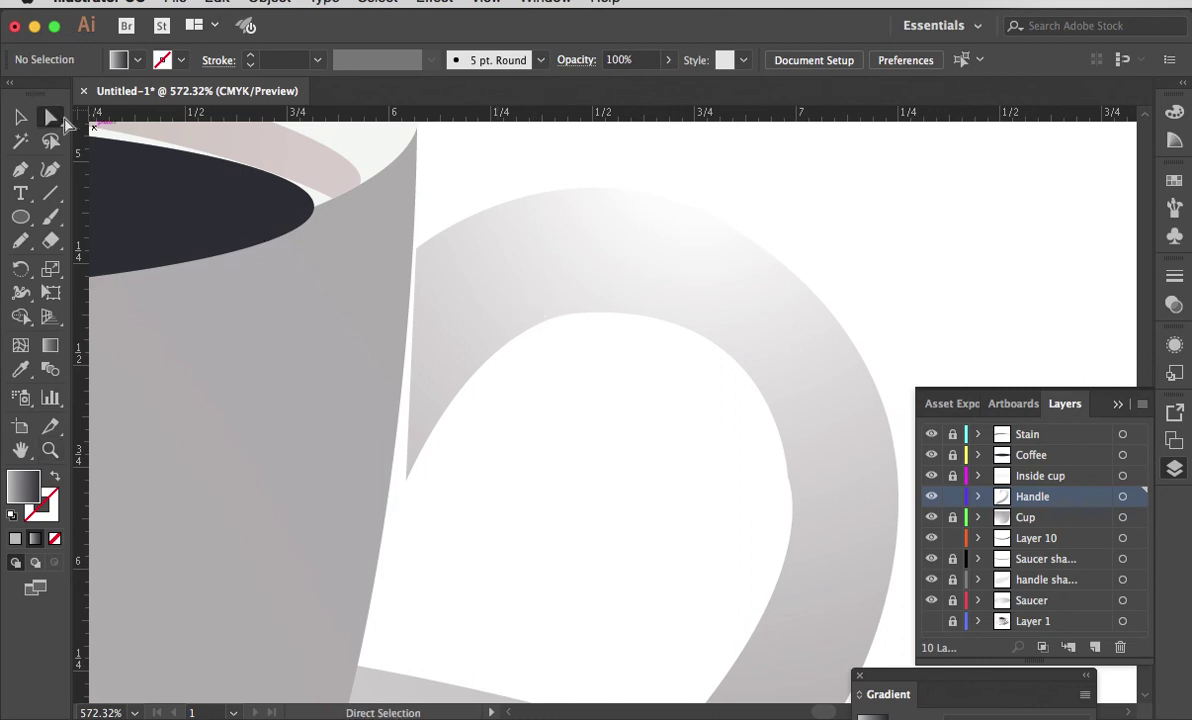
left_click(556, 323)
left_click(407, 482)
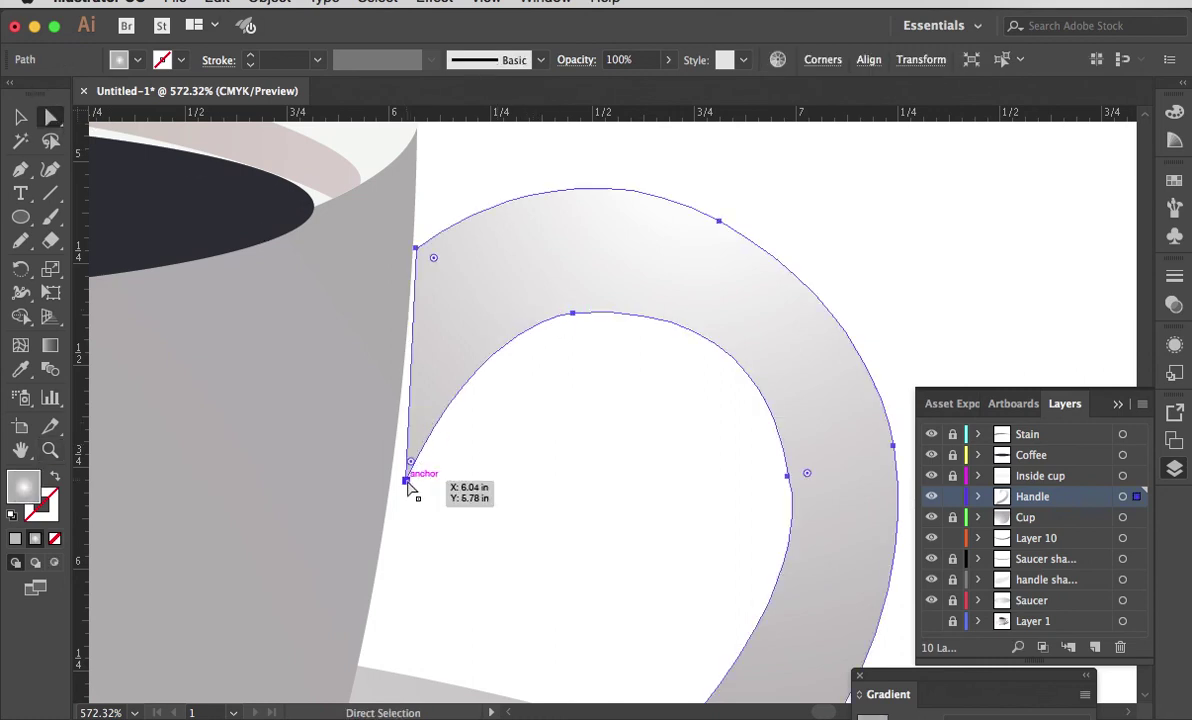
left_click_drag(407, 483, 384, 486)
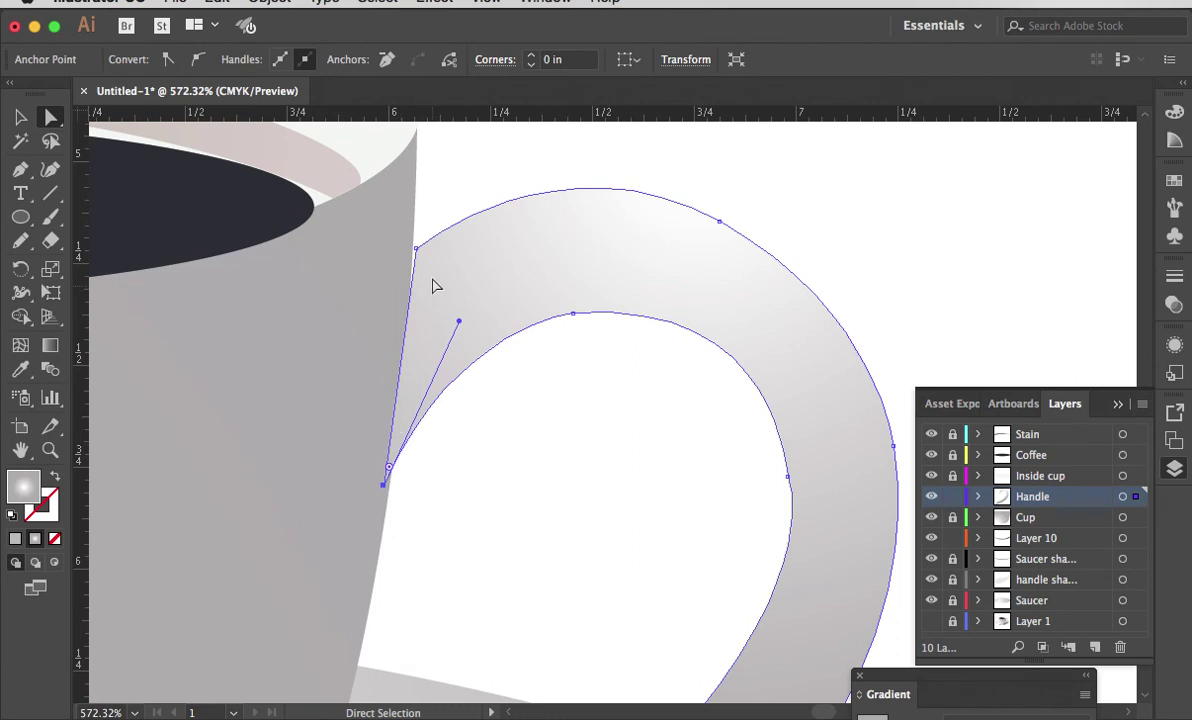
left_click(416, 247)
left_click_drag(416, 248, 404, 245)
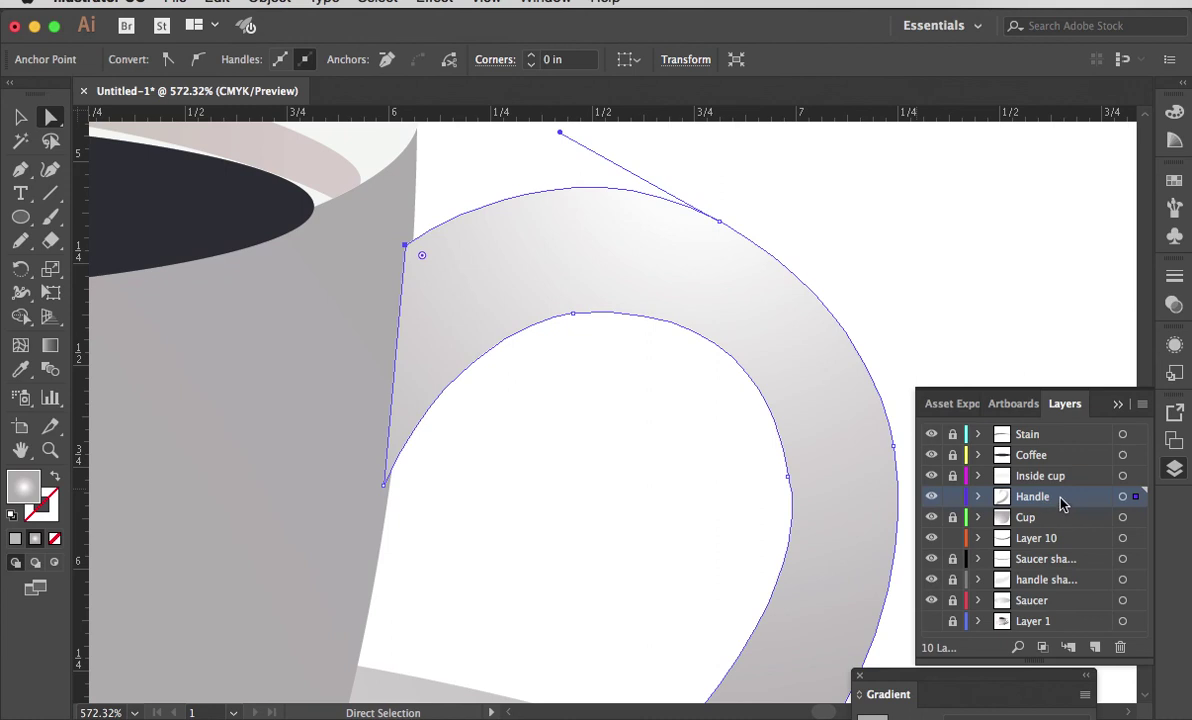
Reorder the Handle layer directly beneath the Cup layer, lock Layer 10, and deselect the handle.
left_click_drag(1060, 500, 1056, 532)
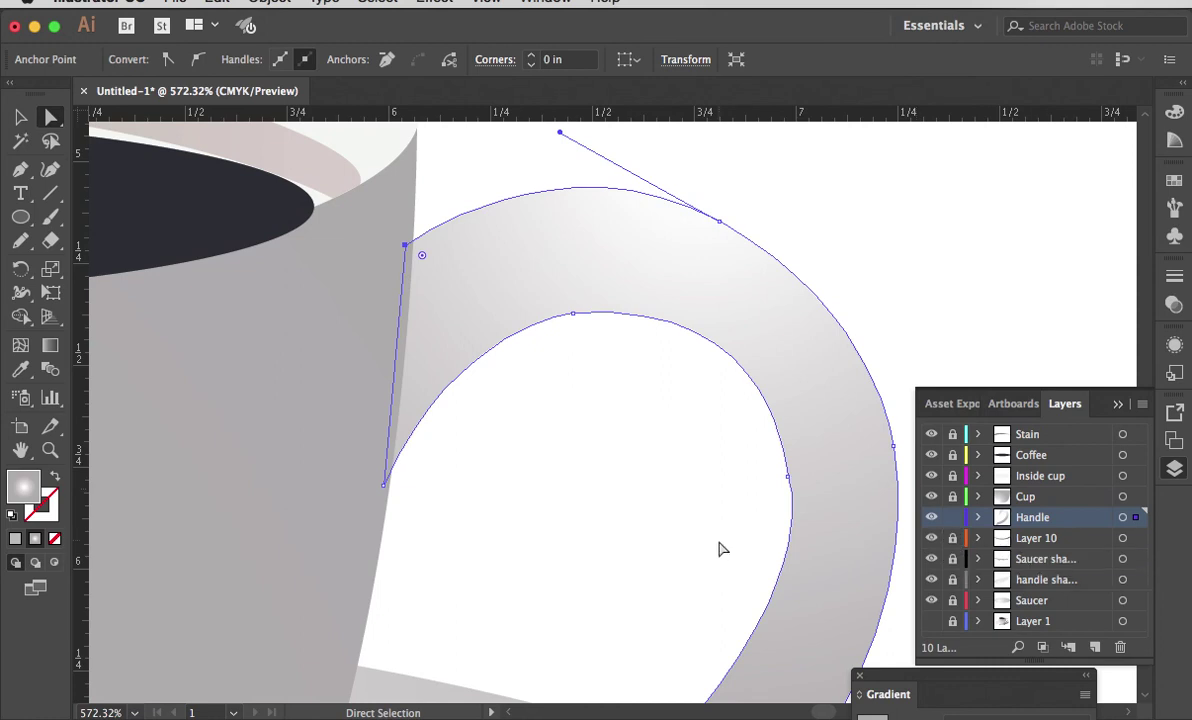
left_click(948, 263)
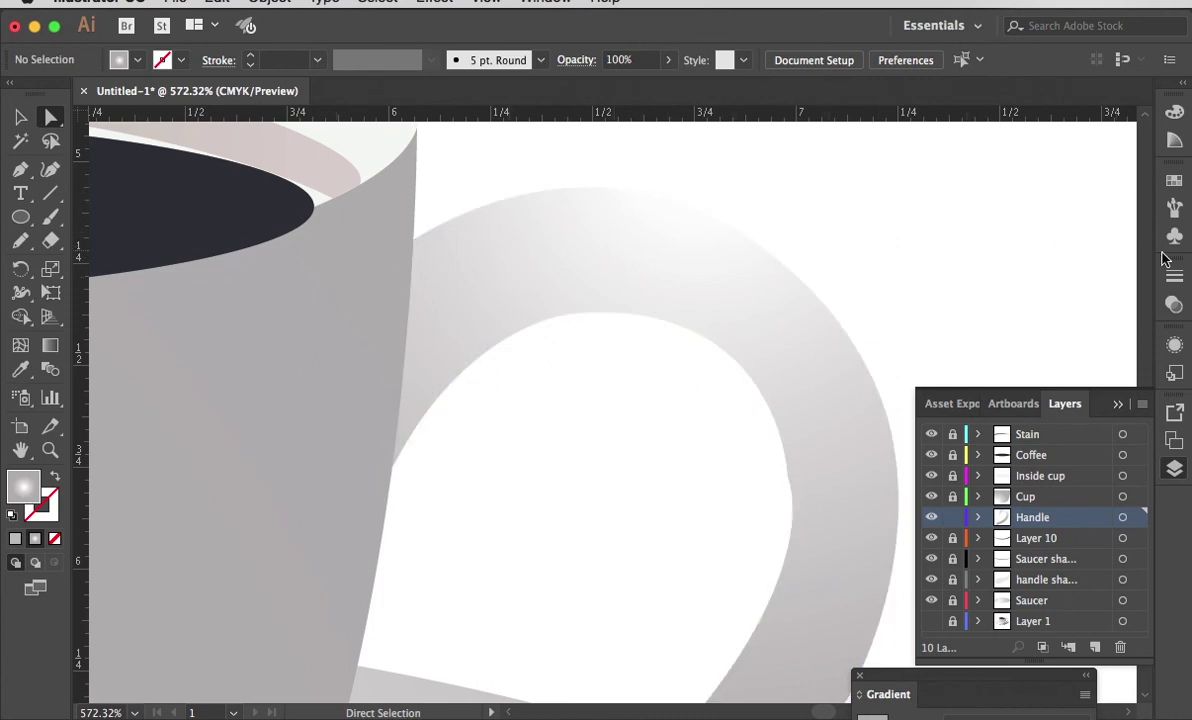
key("super+minus")
key("super+minus")
key("super+minus")
key("super+minus")
key("super+minus")
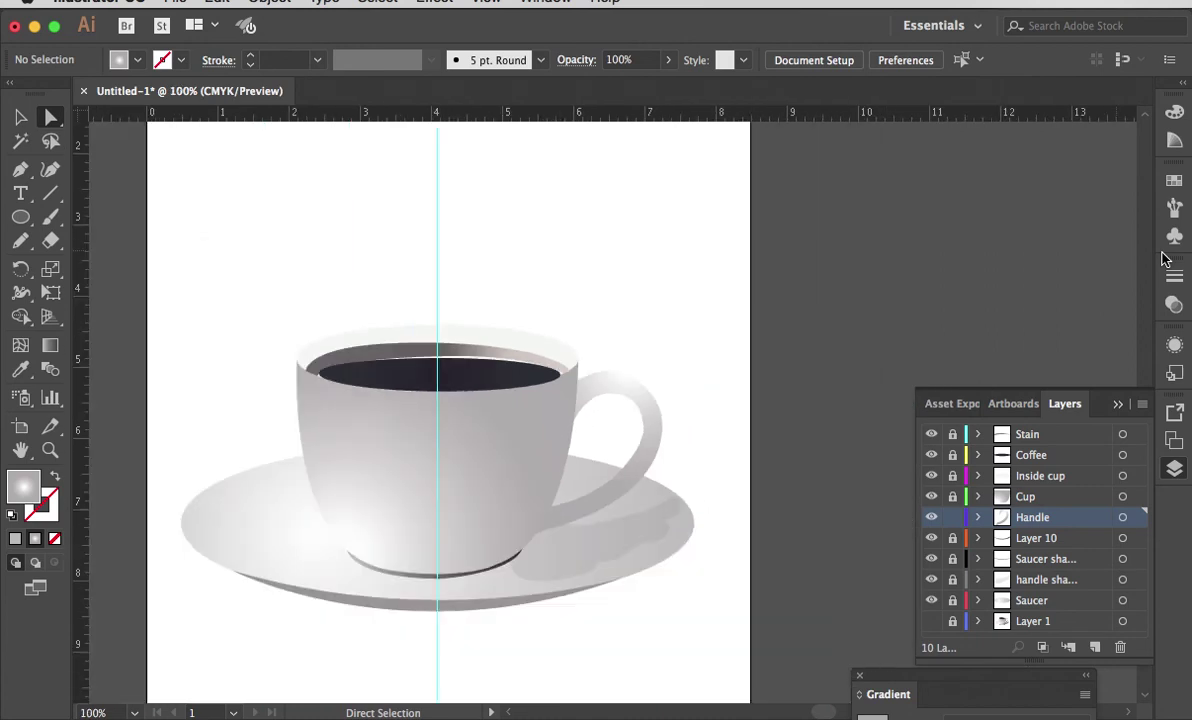
key("super+minus")
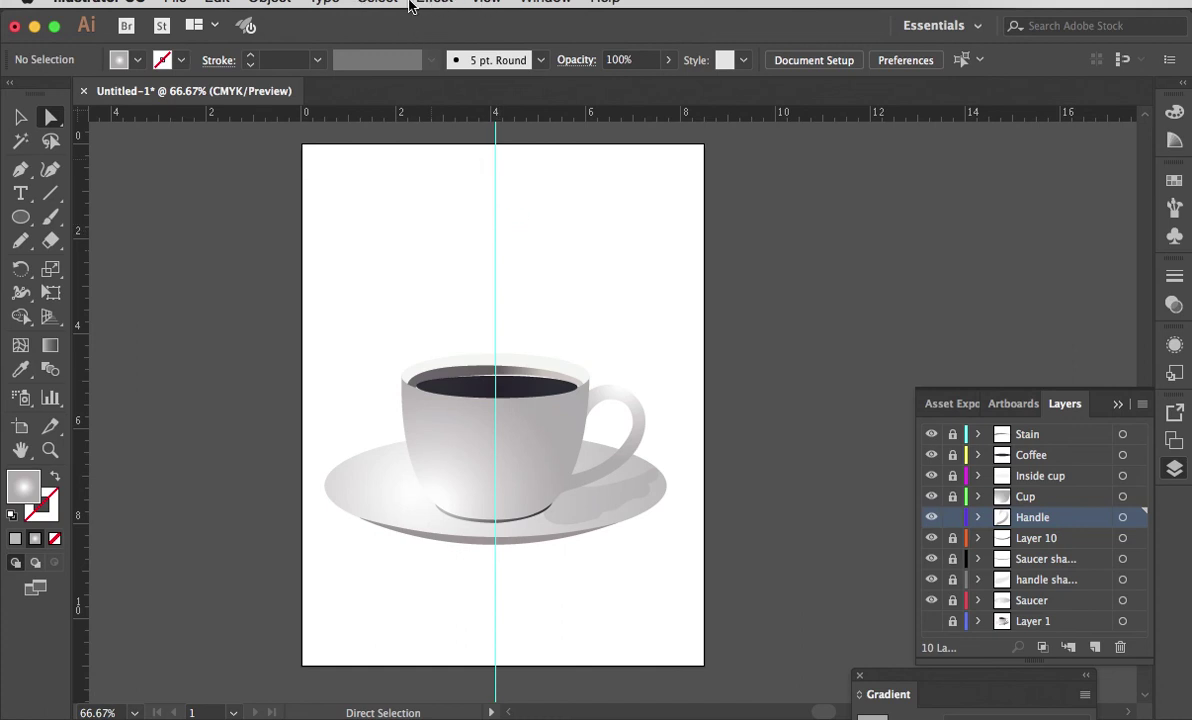
Hide the guides and clear the gradient and layer settings away from the finished artwork.
left_click(493, 7)
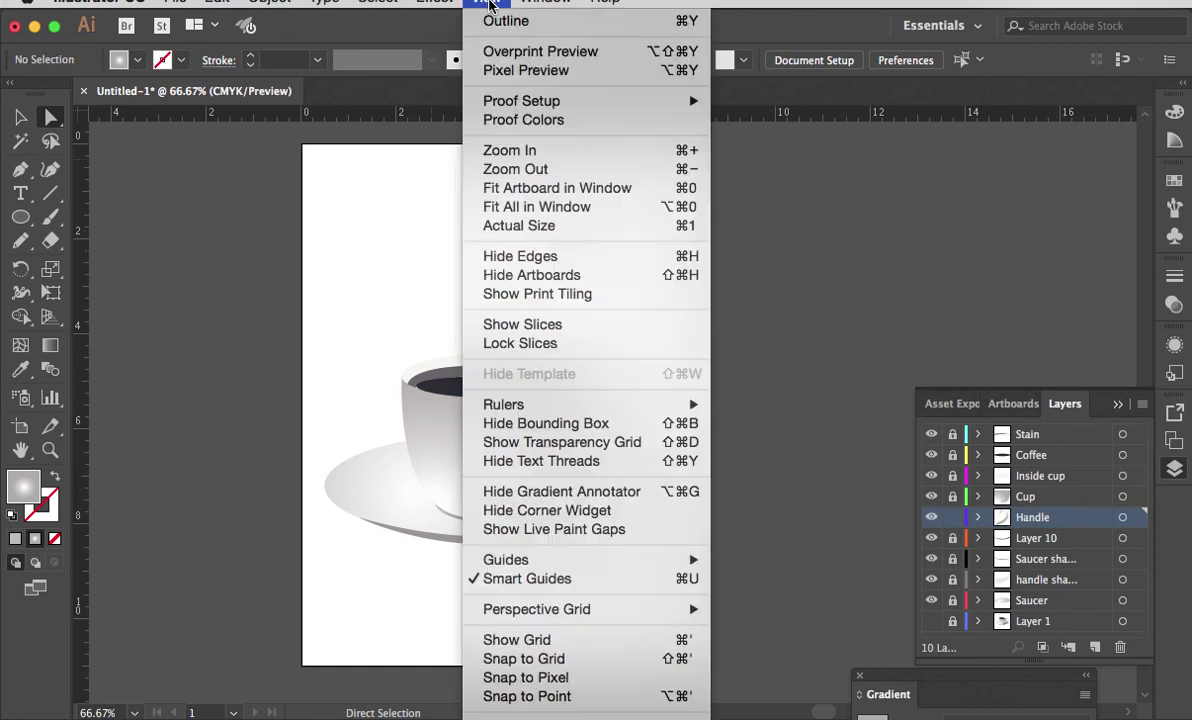
mouse_move(580, 562)
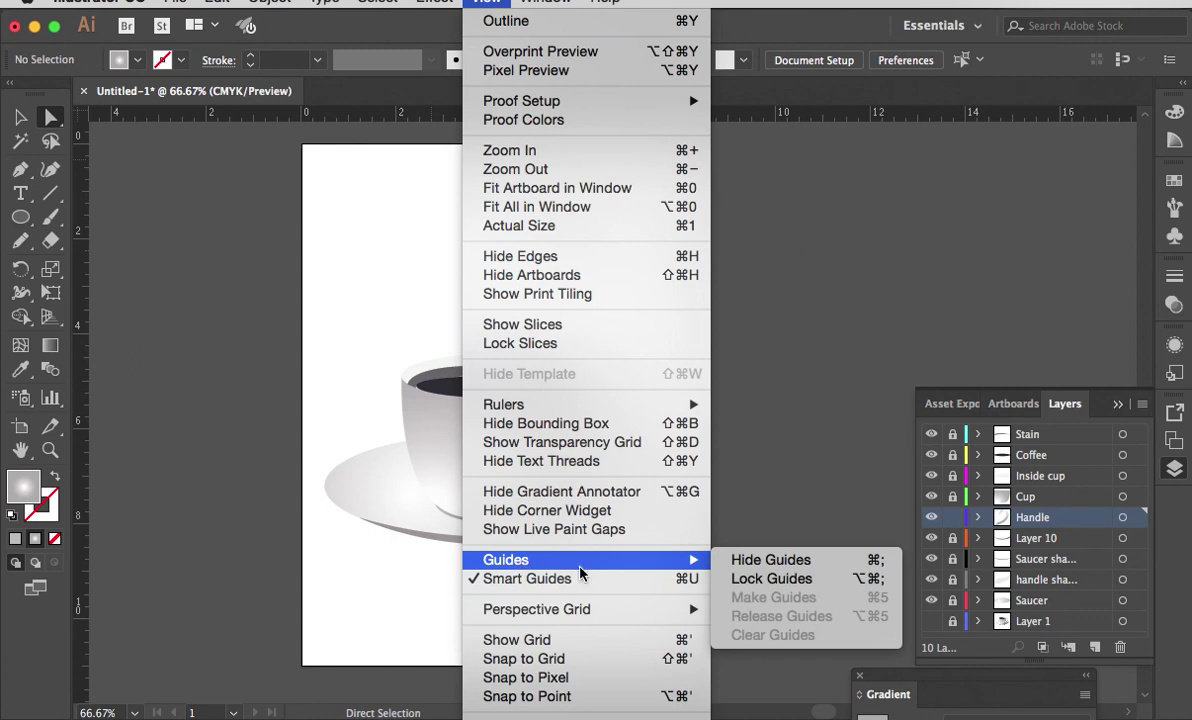
left_click(752, 561)
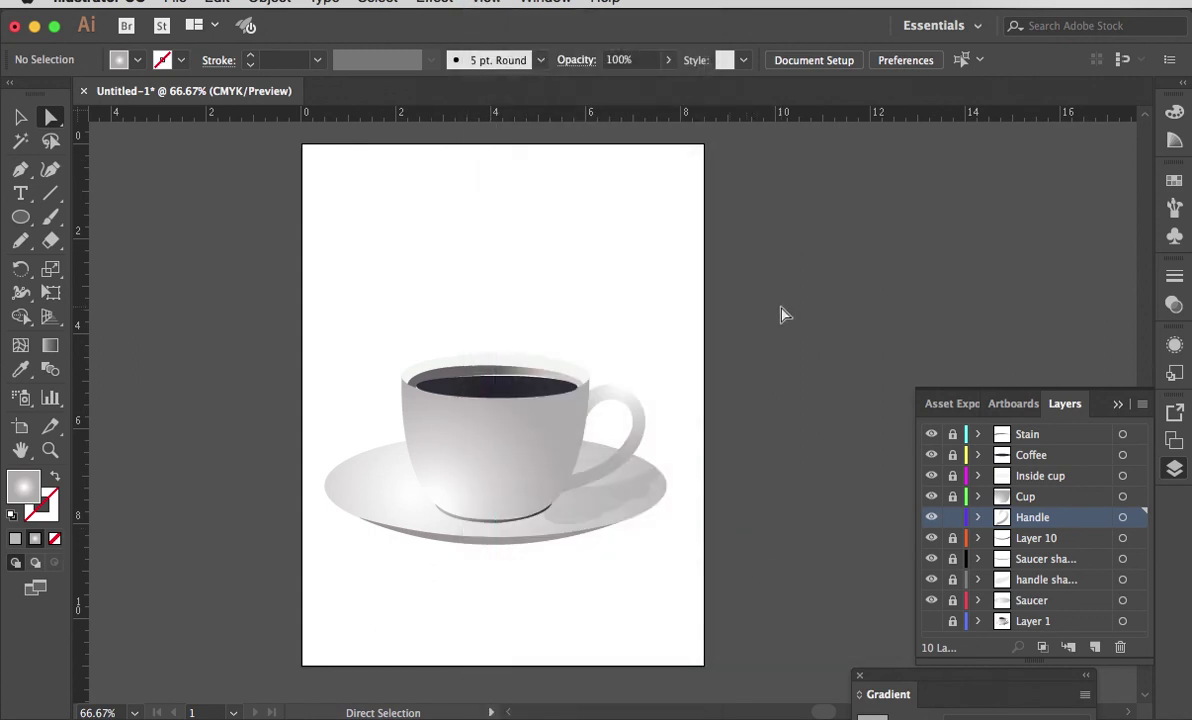
left_click_drag(892, 680, 792, 488)
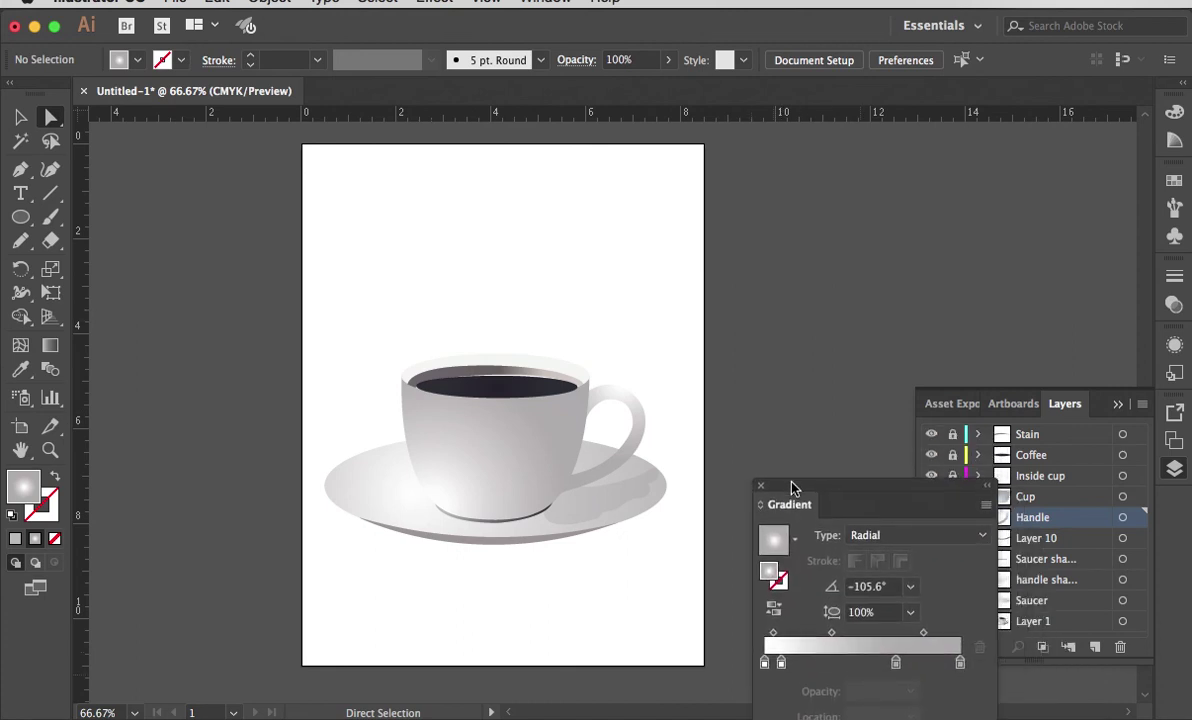
left_click(760, 486)
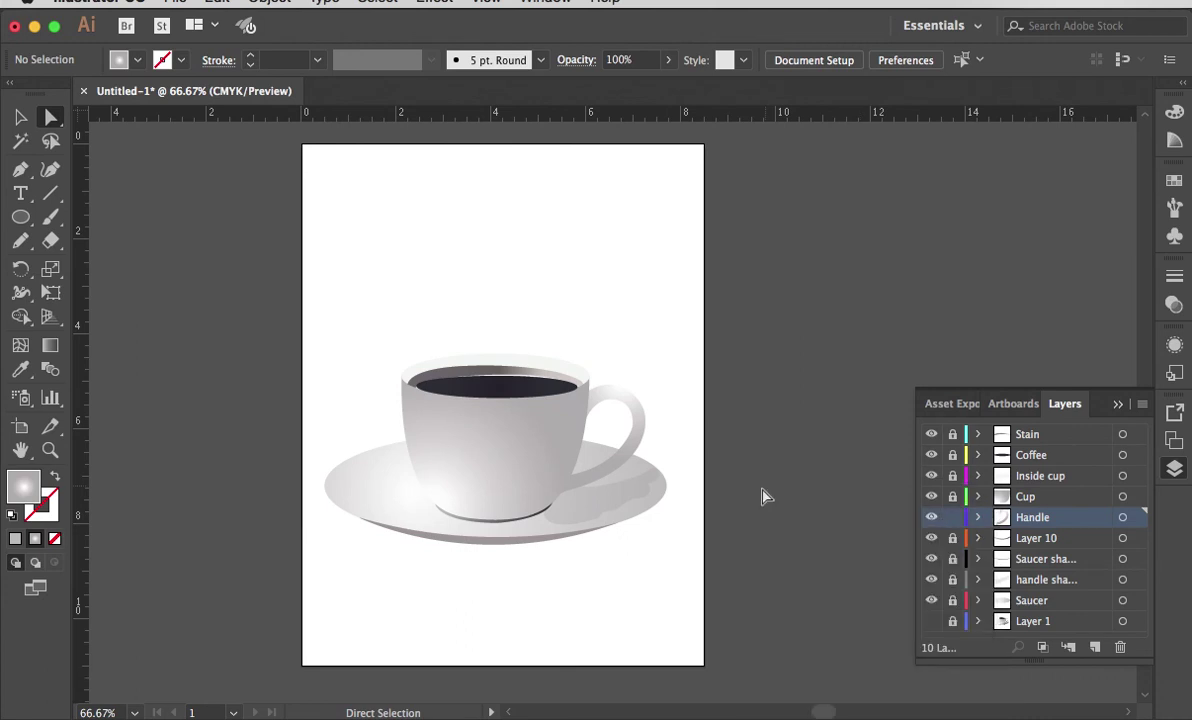
left_click(1118, 403)
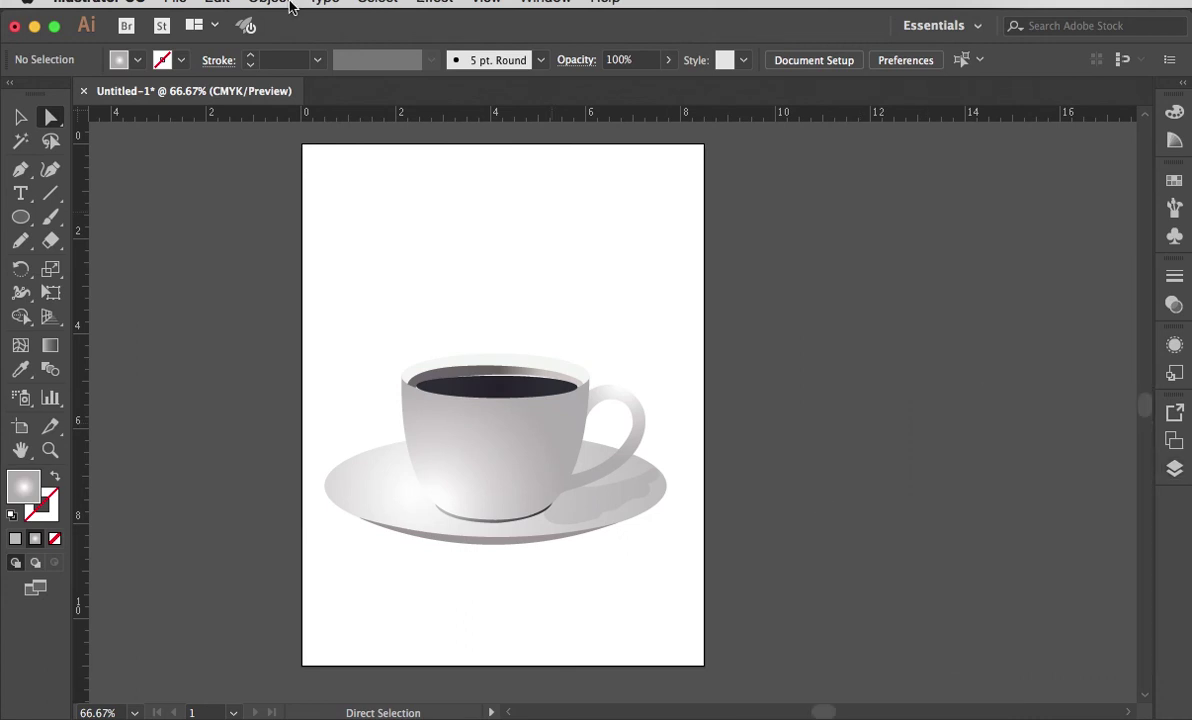
mouse_move(380, 32)
left_mouse_down()
mouse_move(463, 361)
mouse_move(438, 32)
mouse_move(375, 32)
left_mouse_up()
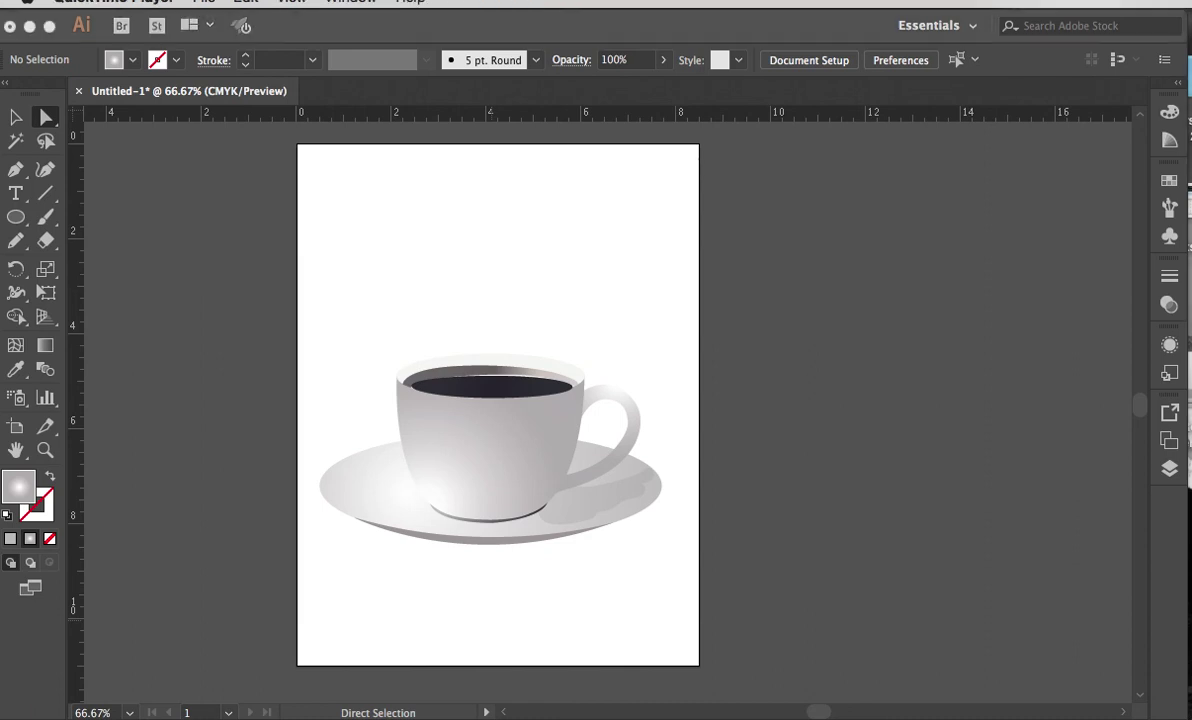
left_click(195, 4)
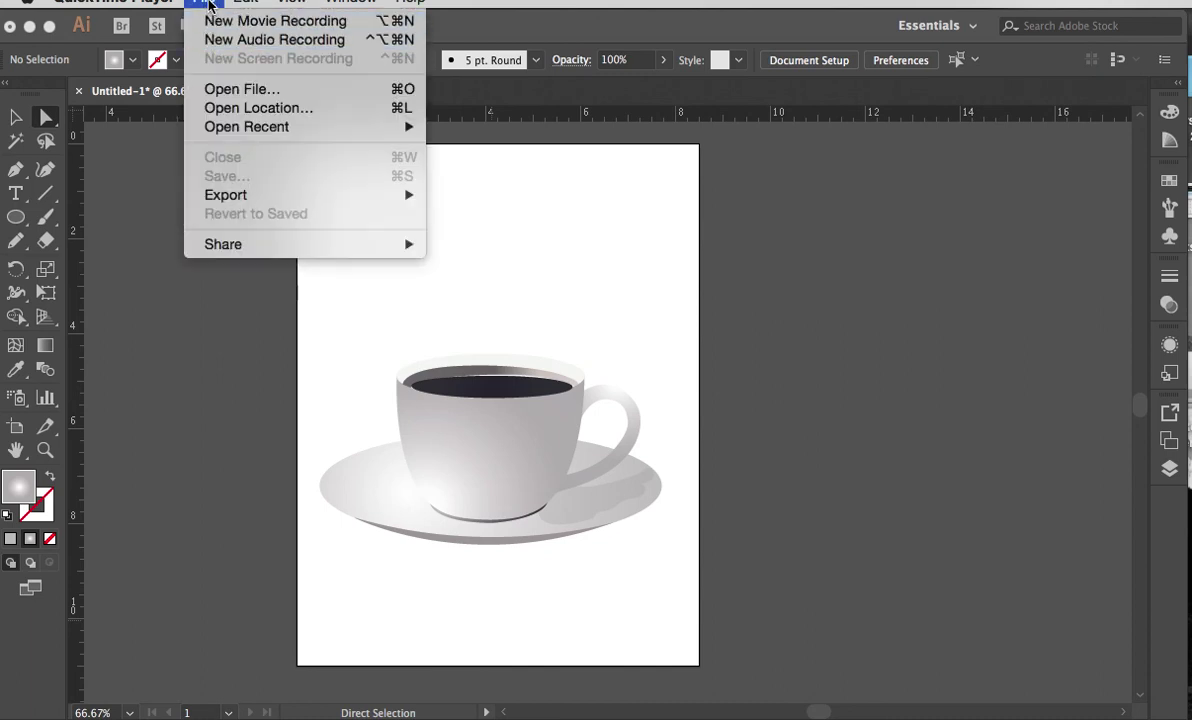
mouse_move(113, 2)
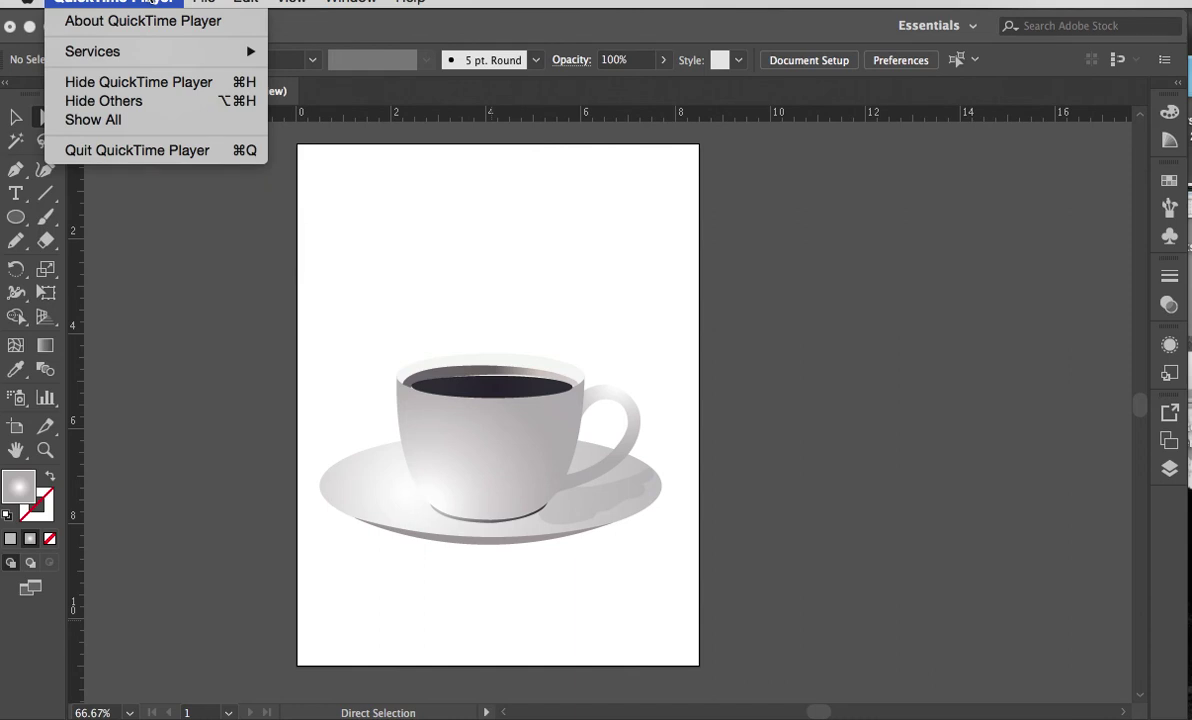
left_click(78, 148)
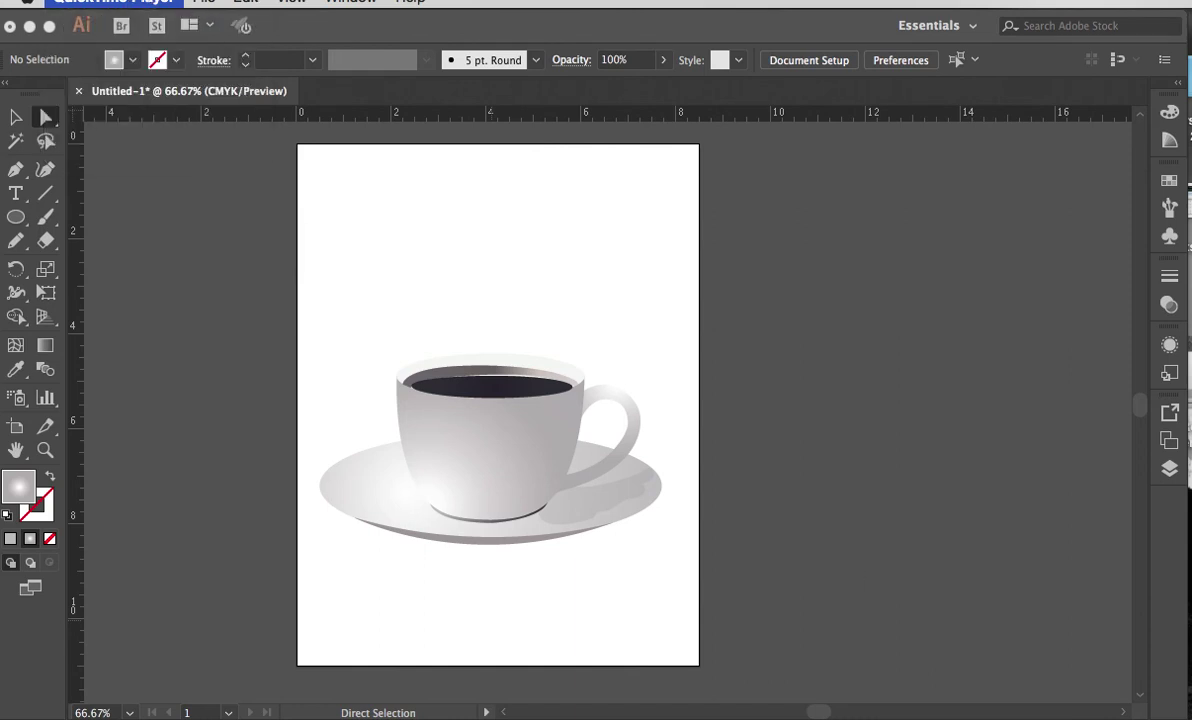